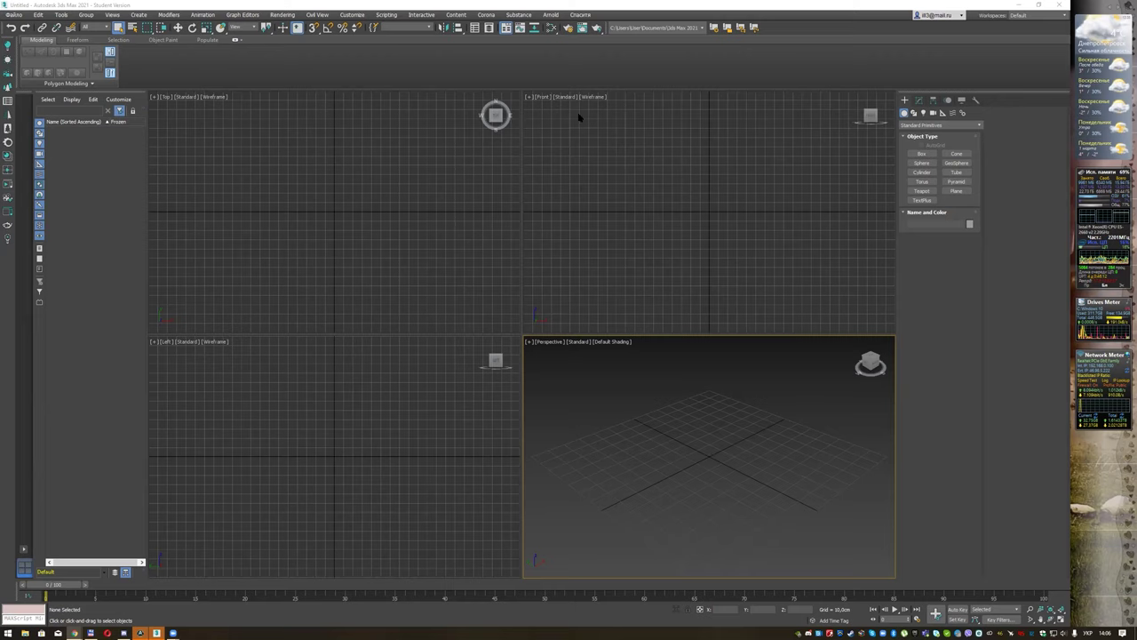
Step: Set the display units to metric centimetres and the system unit to 1 Unit = 1 cm
click(352, 16)
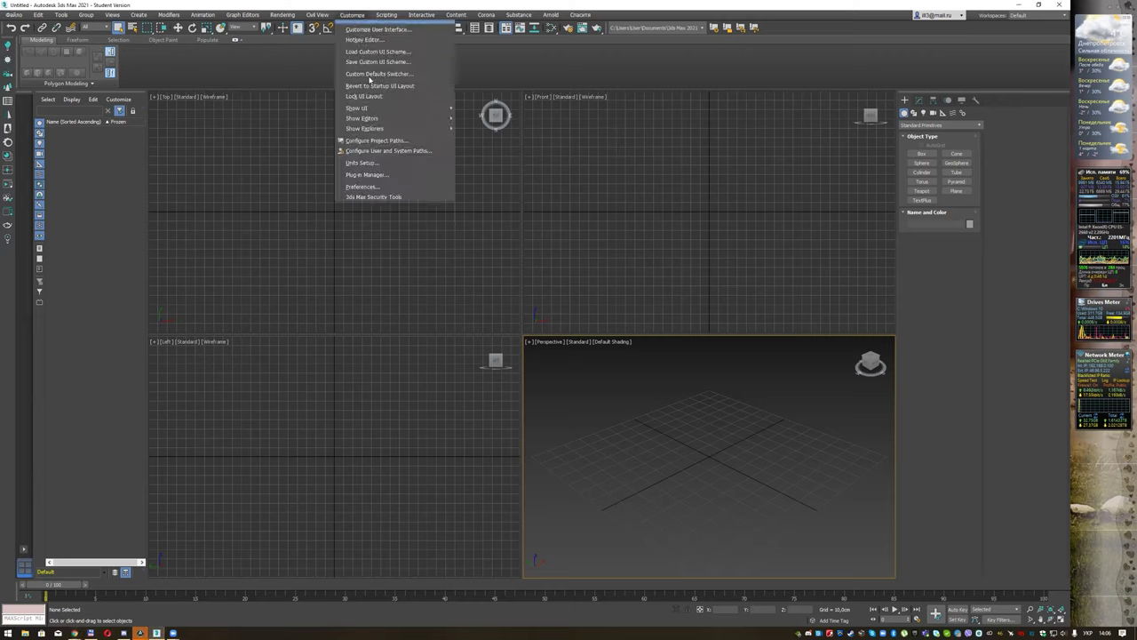
click(382, 163)
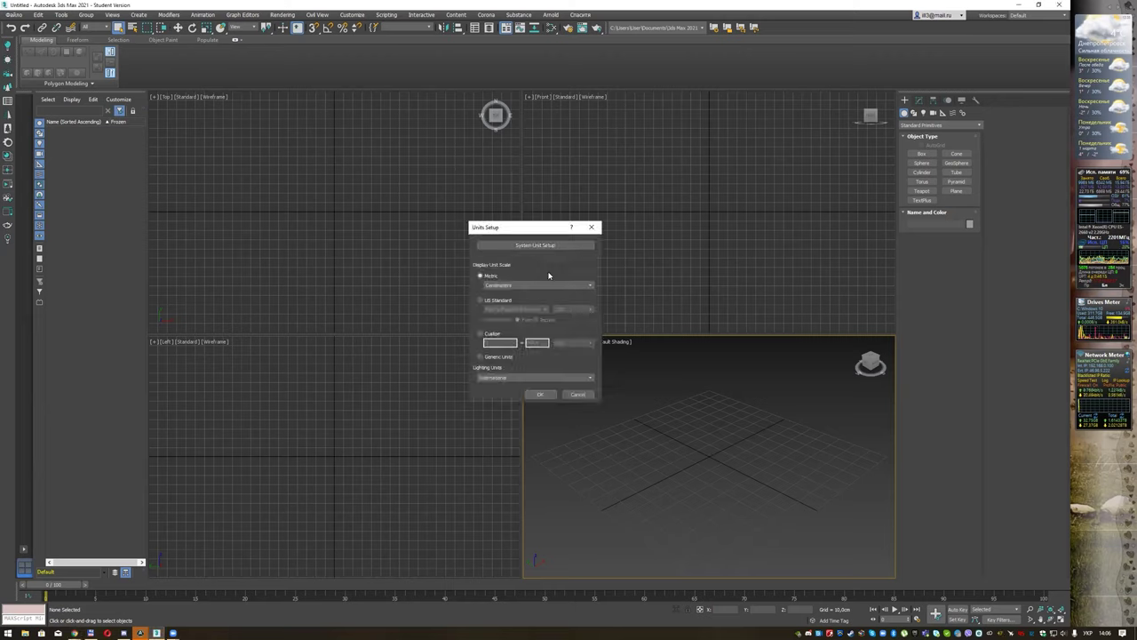
click(551, 245)
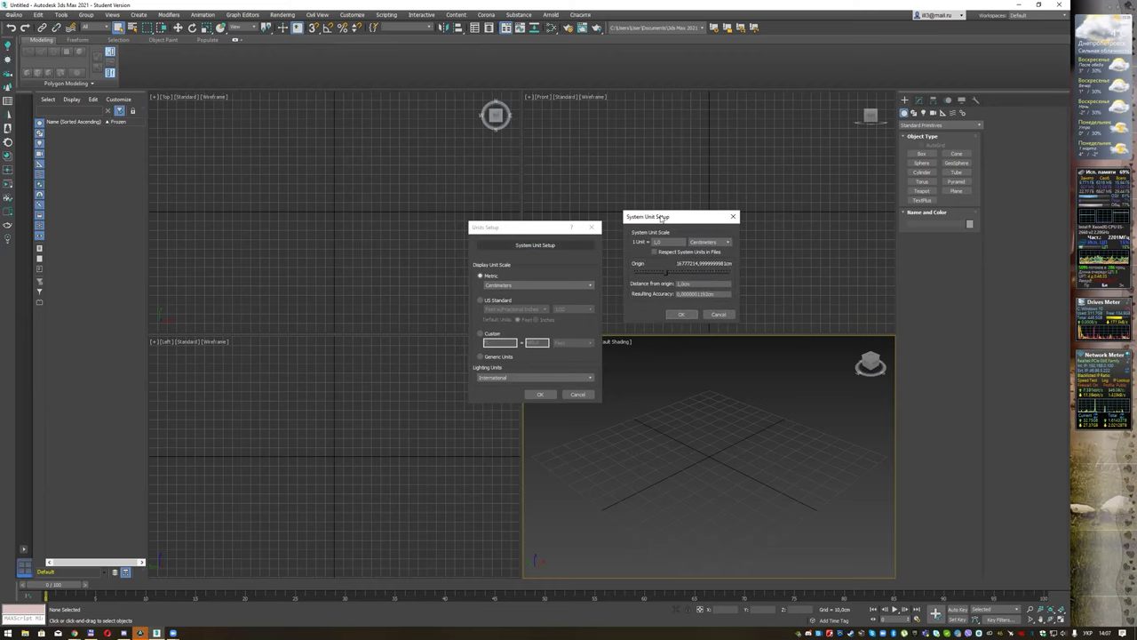
drag(660, 224, 652, 235)
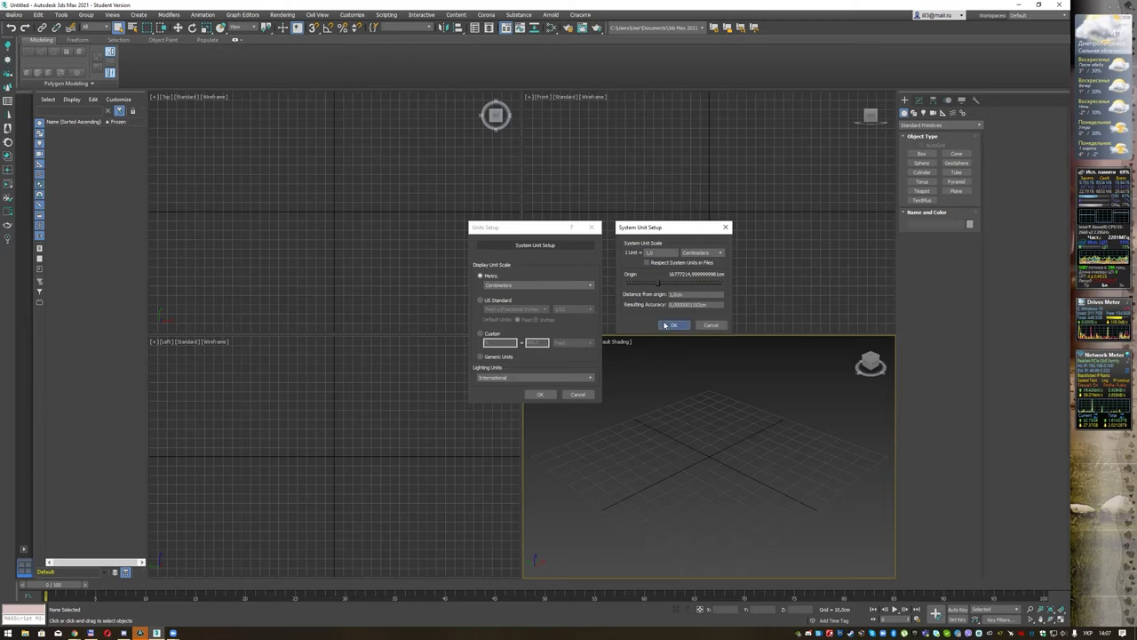
click(674, 324)
click(540, 394)
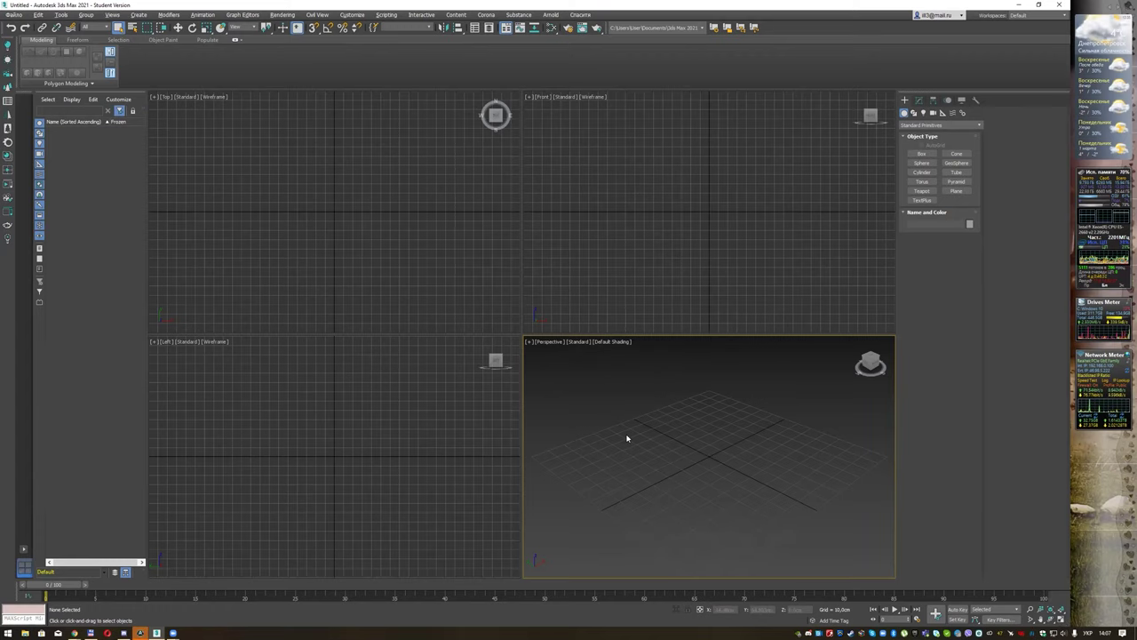
Step: Maximize the Perspective view and draw a plane sized 500 × 500 cm
key(alt+w)
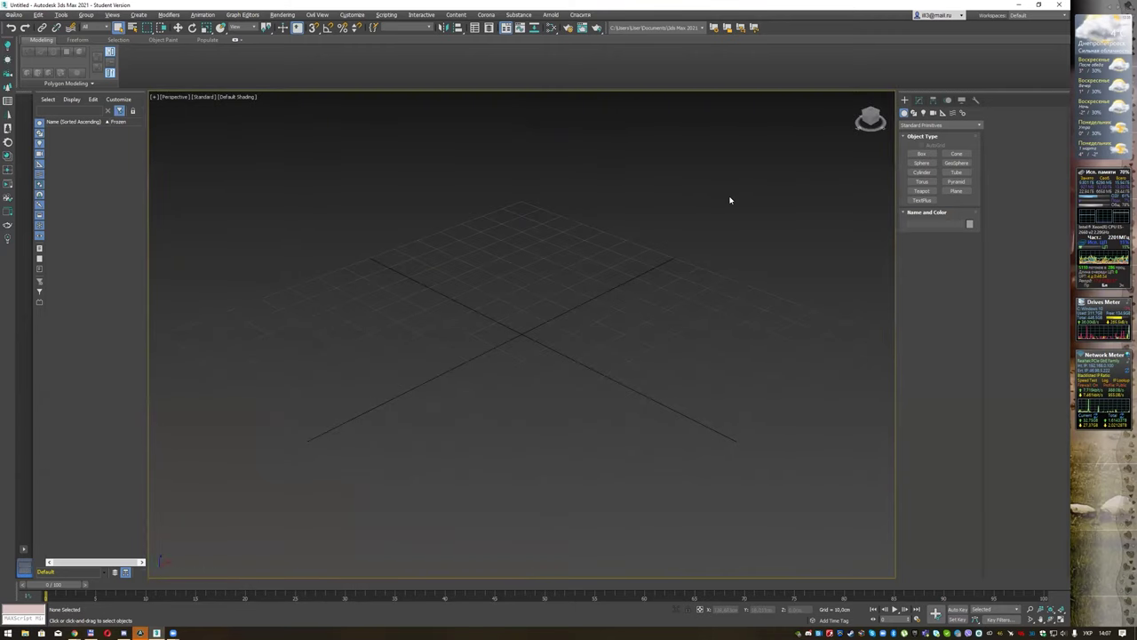
click(956, 190)
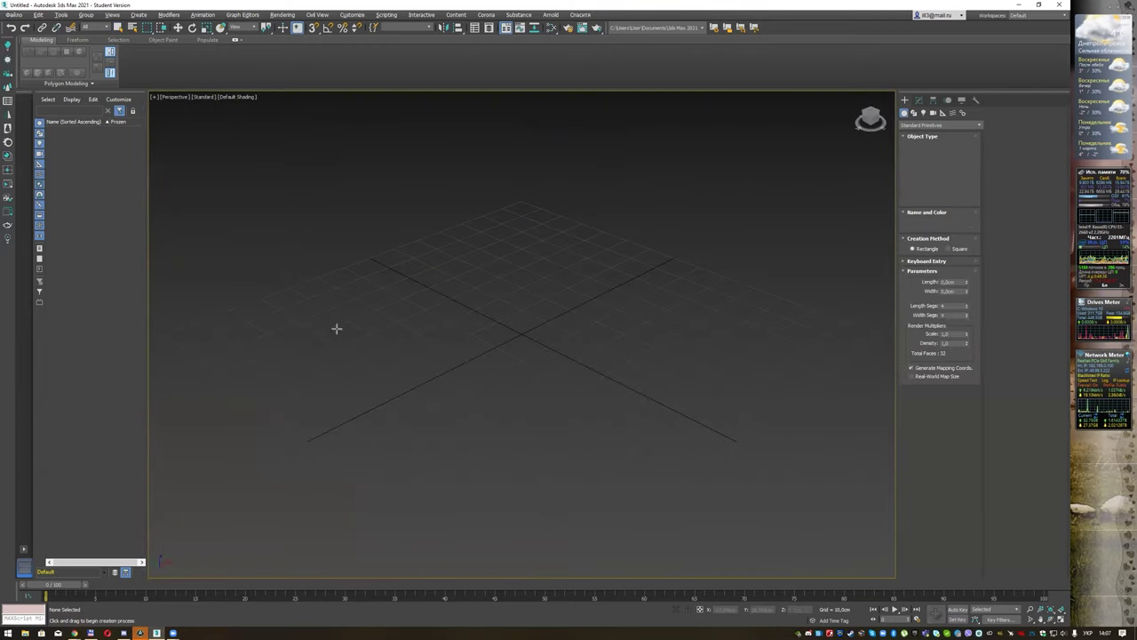
drag(331, 335, 851, 338)
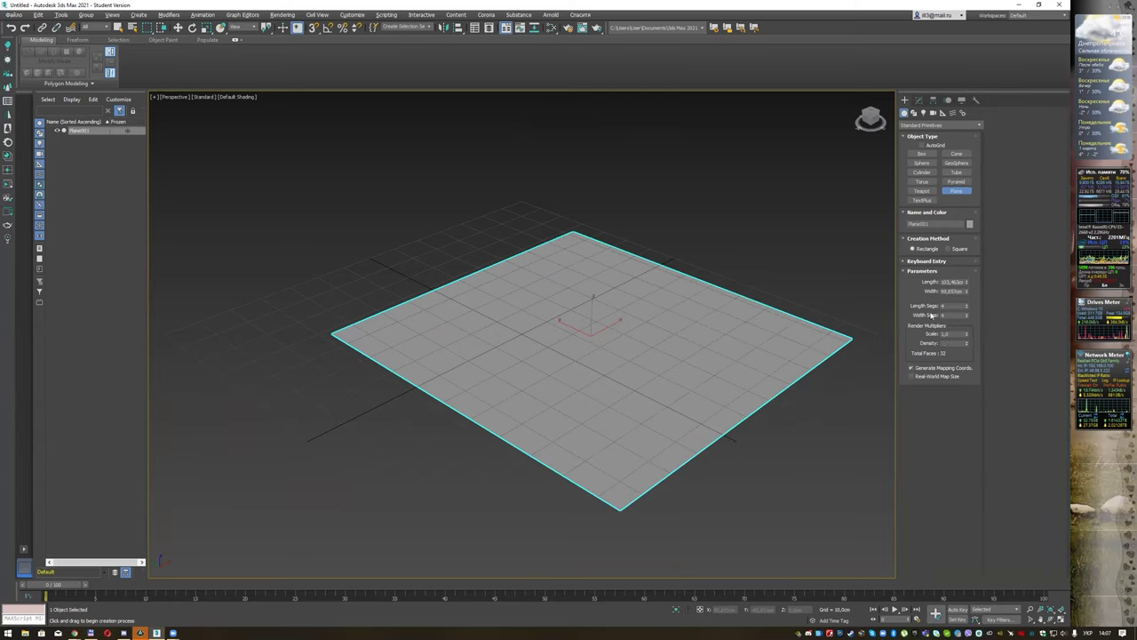
click(949, 282)
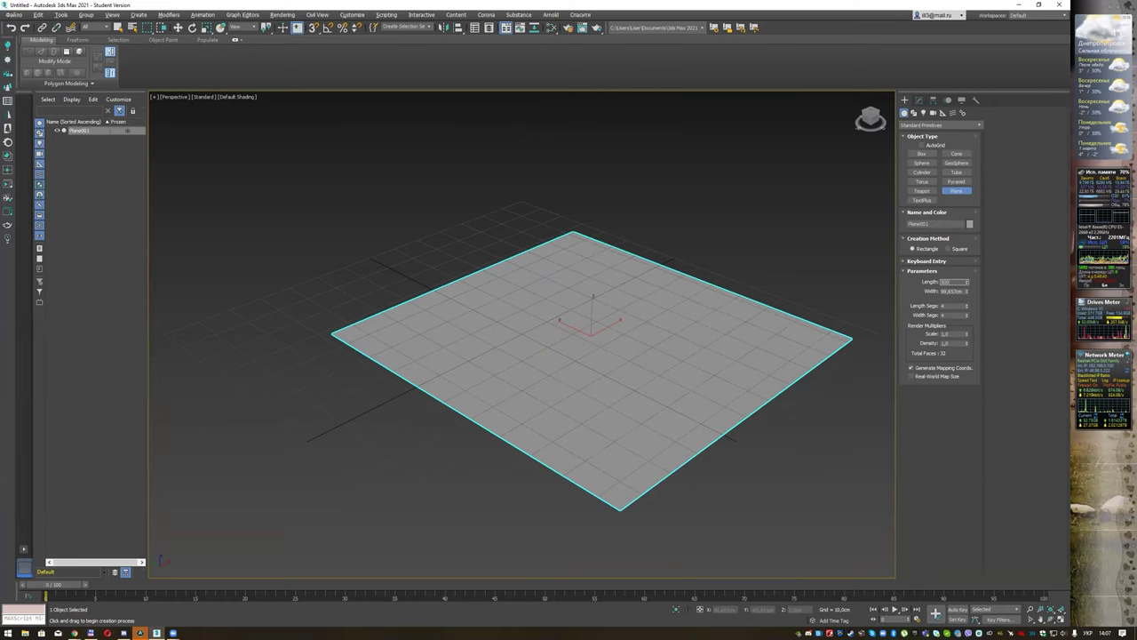
key(Tab)
text(500)
key(Return)
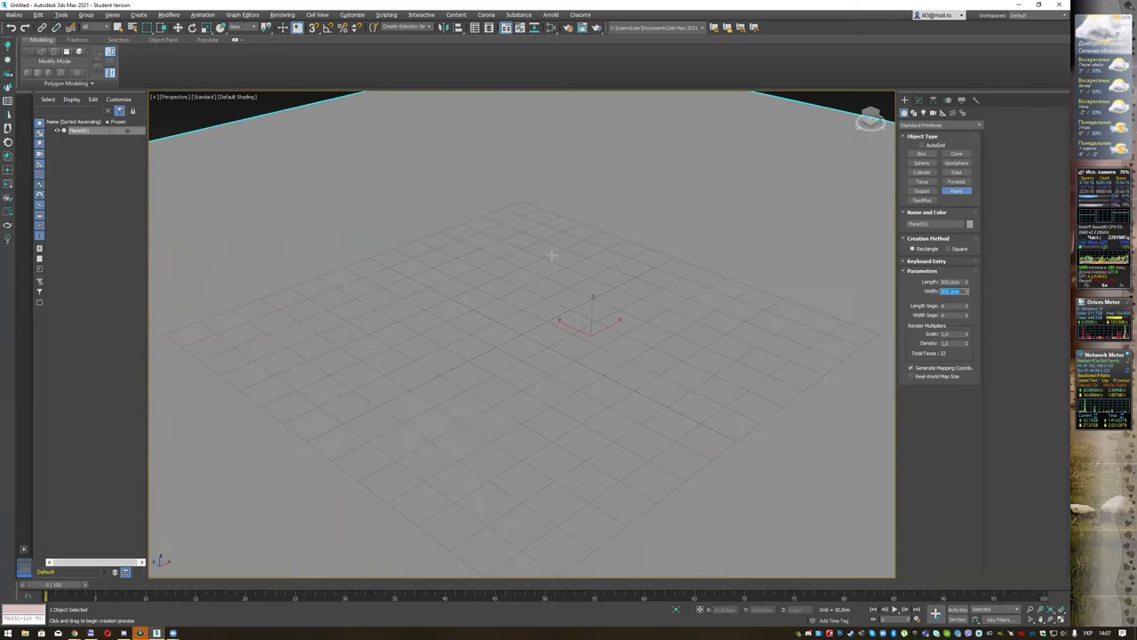
Step: Show edged faces and reduce the plane's length and width segments to 1
key(z)
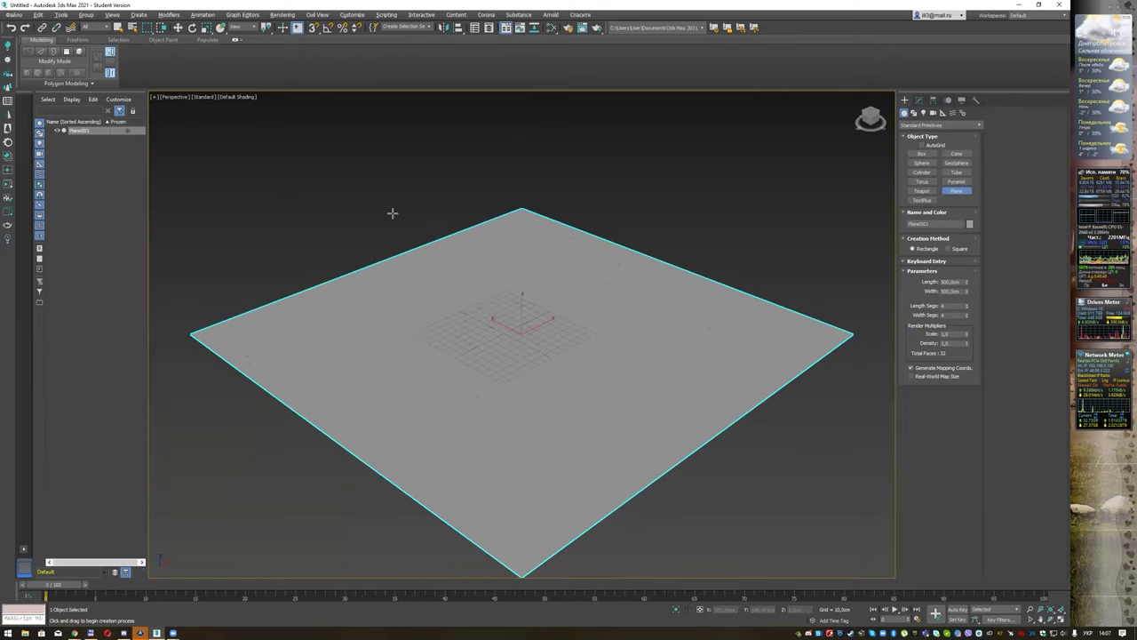
key(F4)
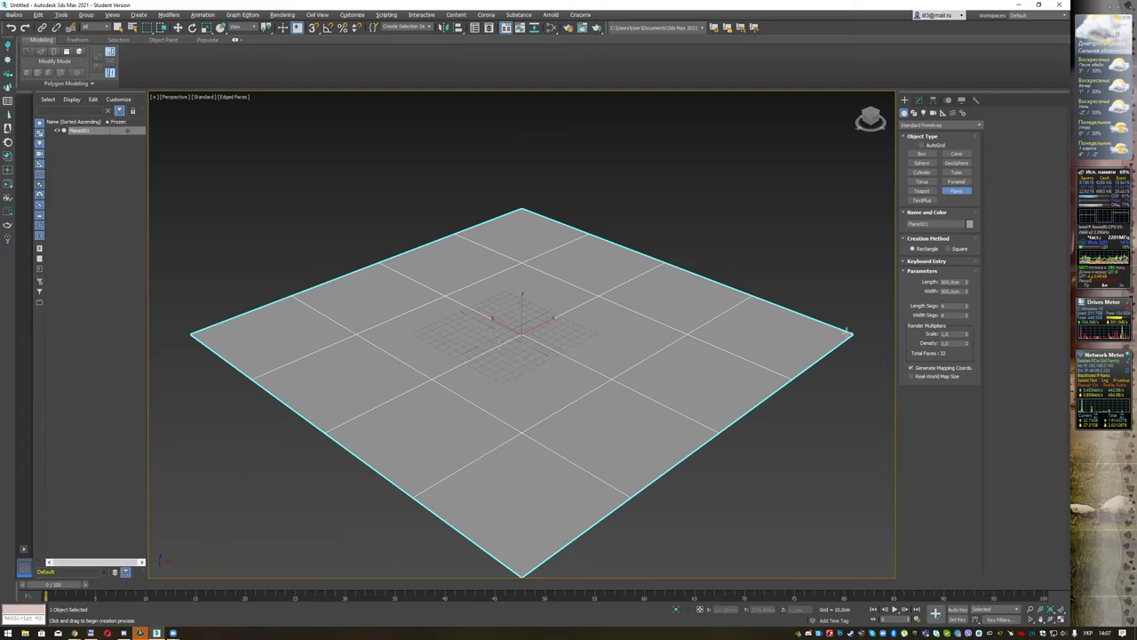
right_click(967, 307)
right_click(968, 316)
double_click(945, 306)
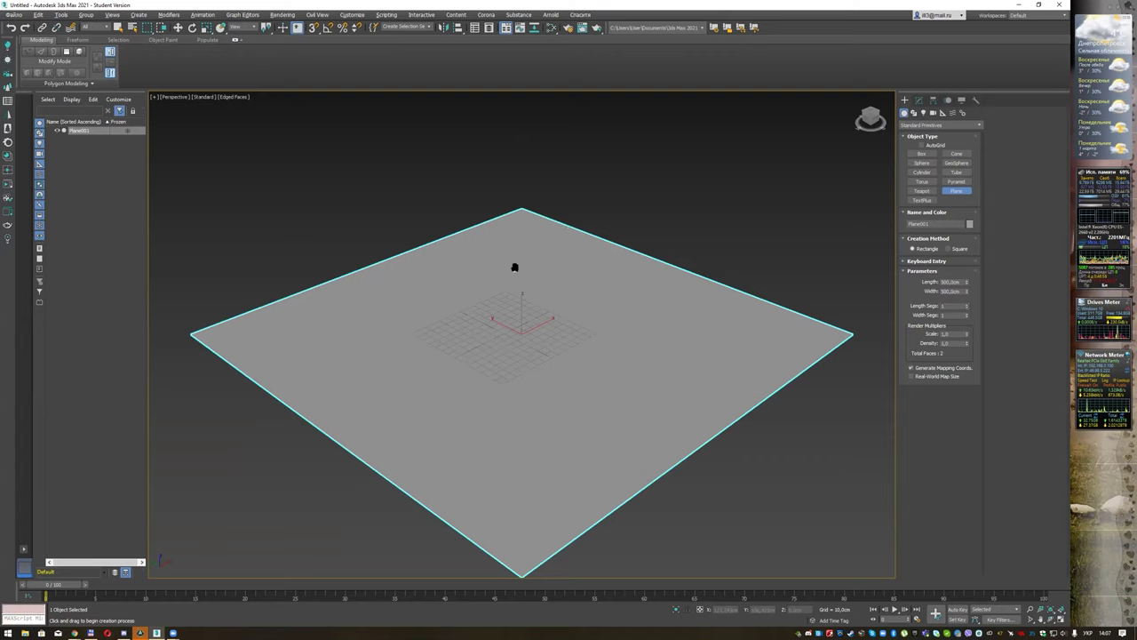
scroll(514, 267, down, 1)
scroll(495, 272, down, 3)
scroll(477, 312, down, 1)
scroll(475, 324, down, 1)
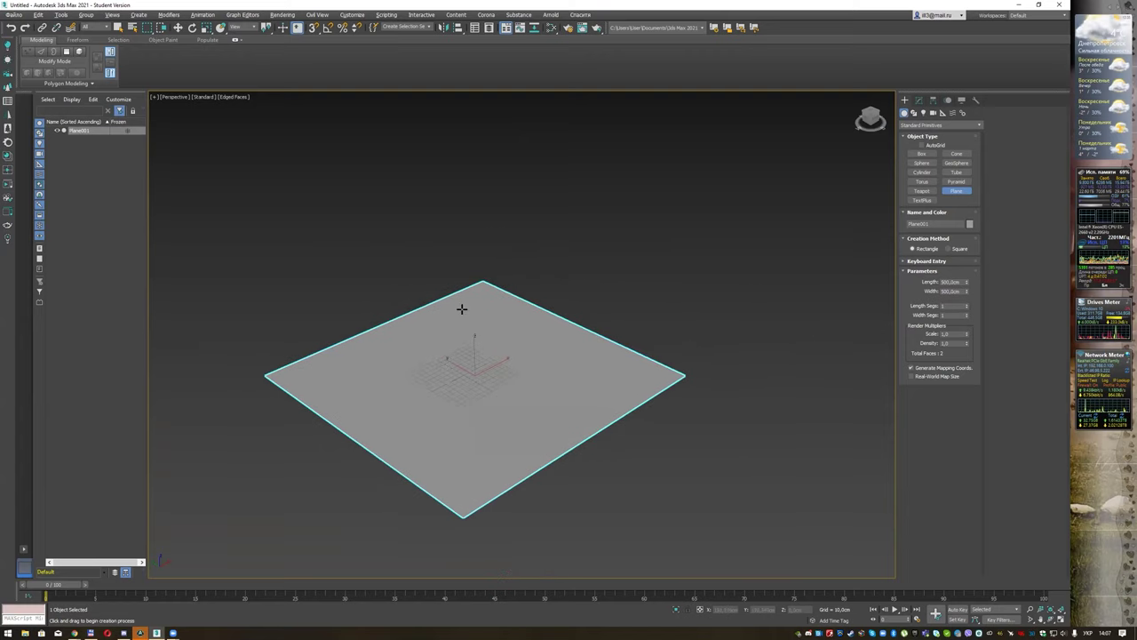
right_click(461, 309)
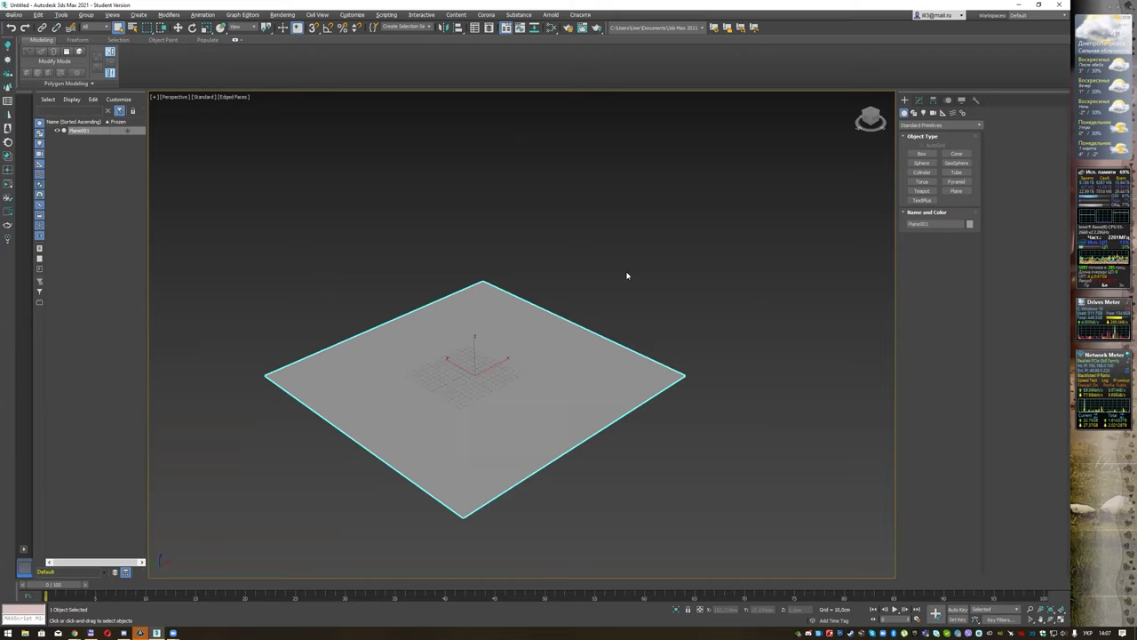
right_click(464, 308)
mouse_move(493, 398)
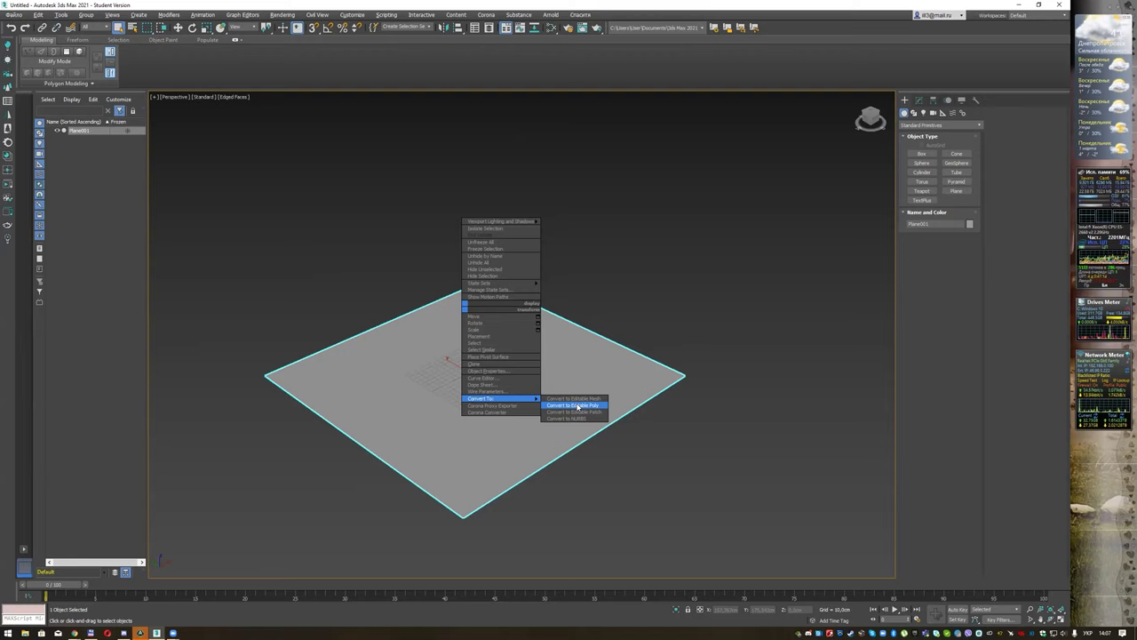
Step: Convert the plane to Editable Poly and select its far border edge at Edge level
click(578, 406)
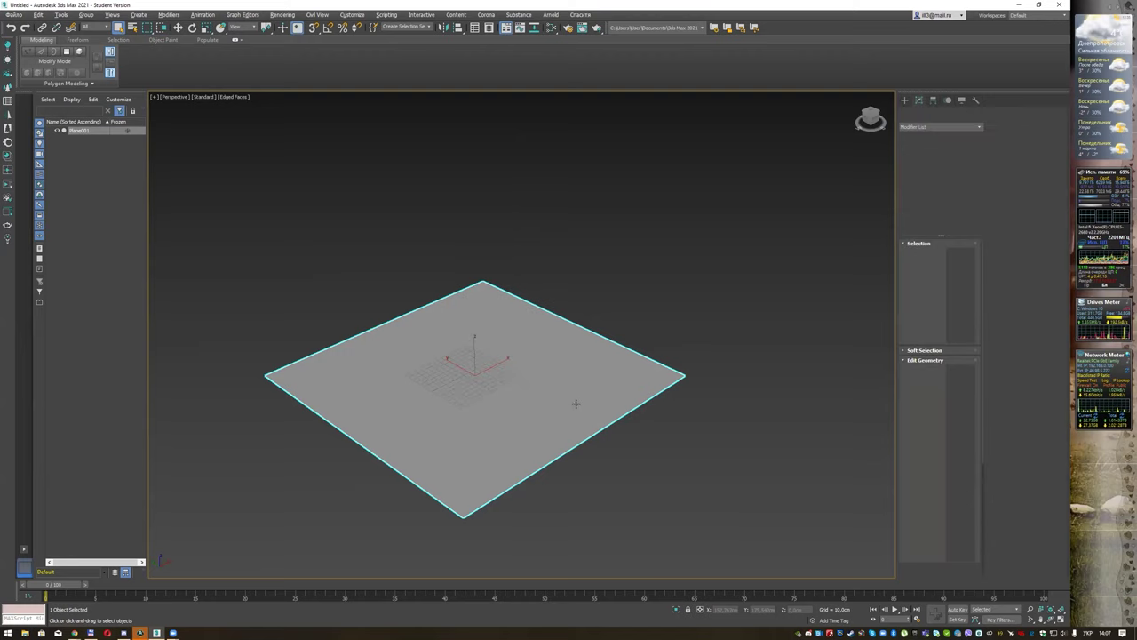
click(905, 139)
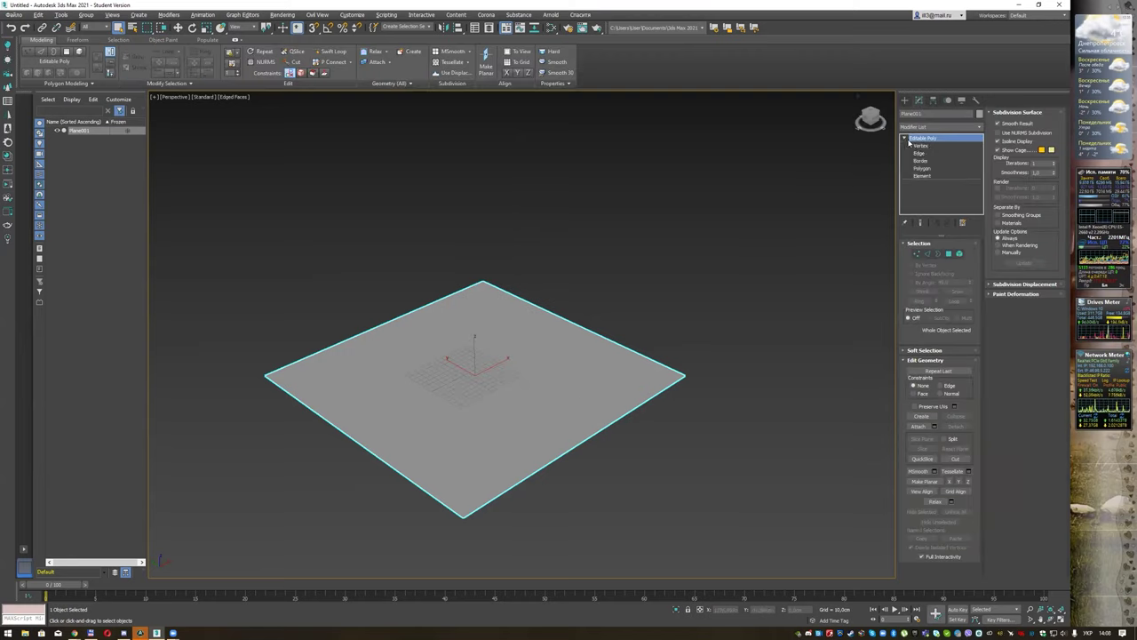
click(919, 153)
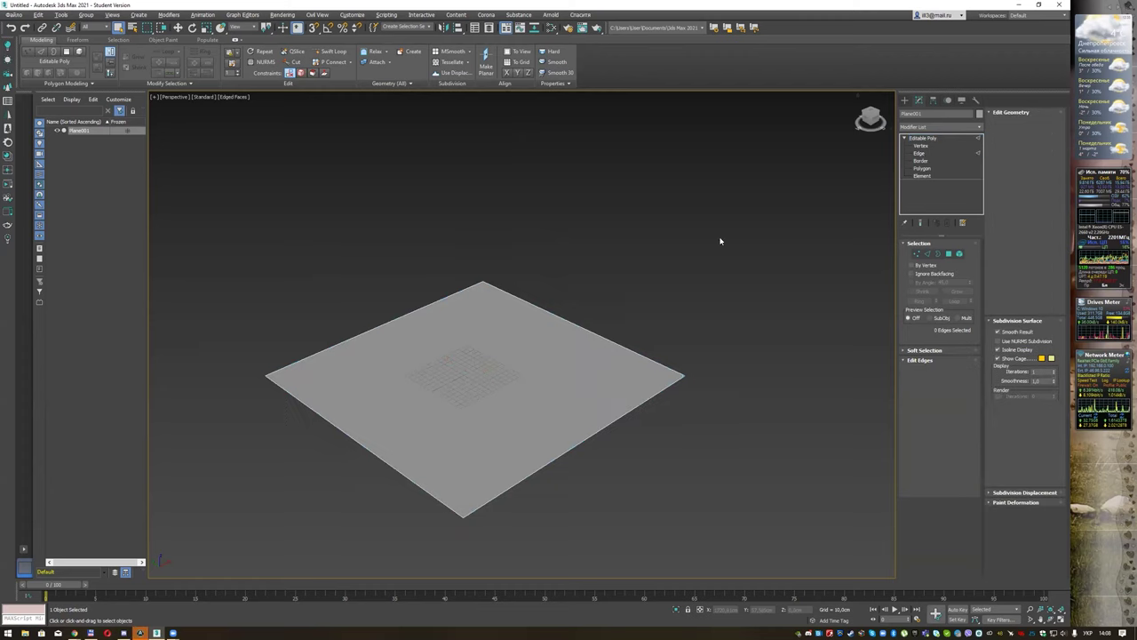
click(597, 341)
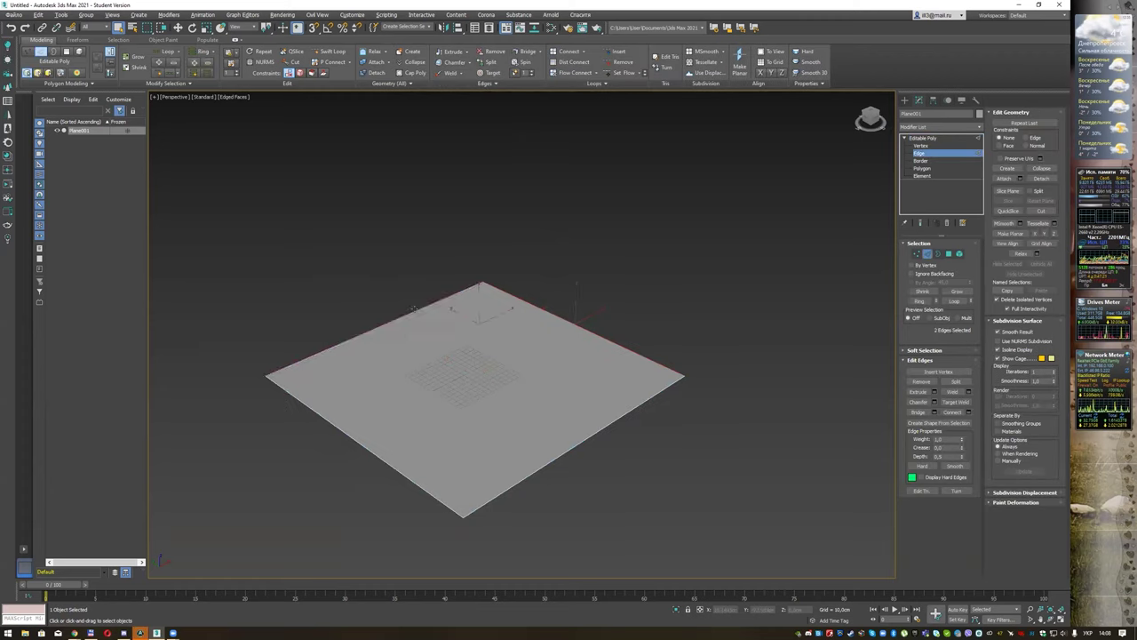
Step: Shift-drag the two back border edges up the Z axis to raise the walls
scroll(417, 308, down, 3)
middle_drag(477, 267, 472, 324)
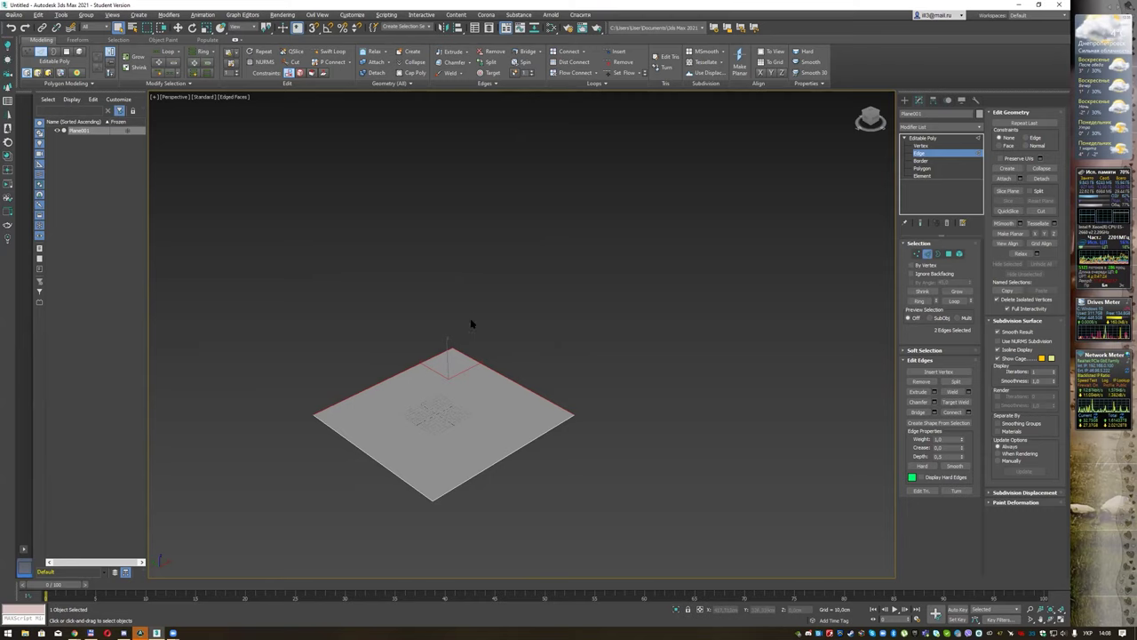
key(w)
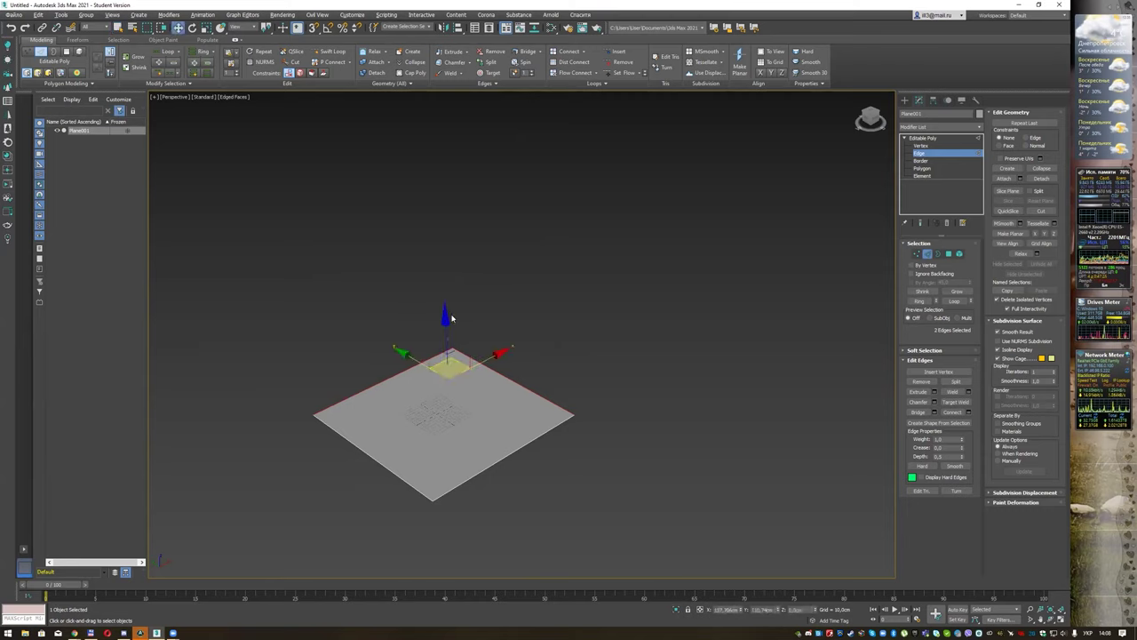
shift+drag(445, 331, 427, 193)
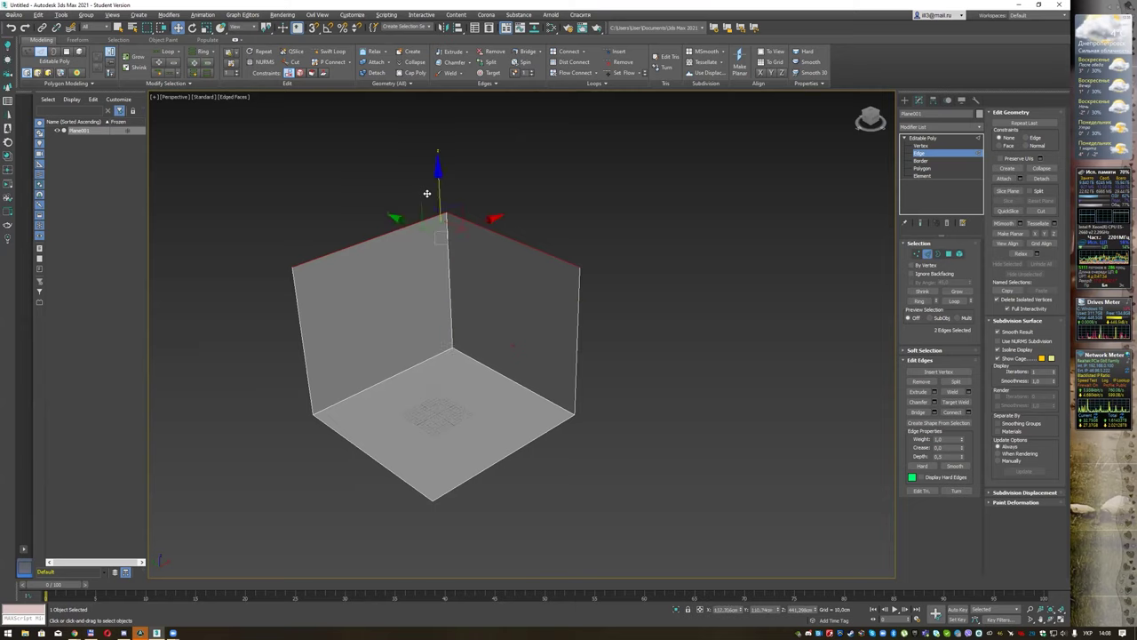
mouse_move(549, 238)
alt+middle_down()
mouse_move(578, 216)
mouse_move(559, 221)
alt+middle_up()
drag(441, 185, 439, 193)
click(563, 223)
Step: Select the right wall's top and bottom edges
key(q)
click(532, 248)
ctrl+click(486, 379)
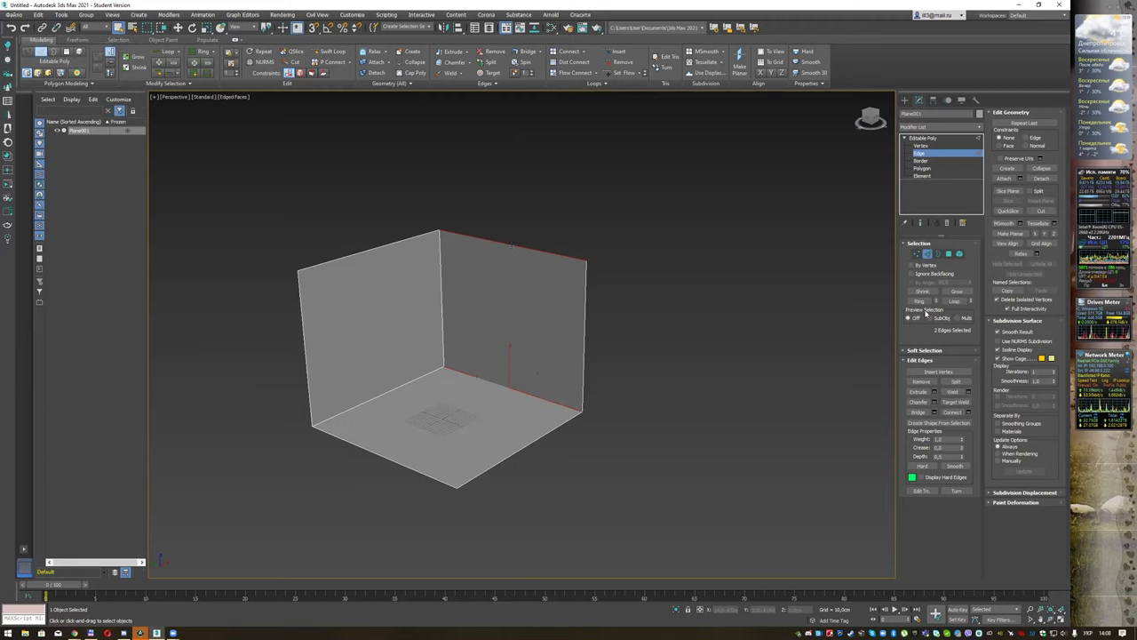
Step: Connect two vertical and two horizontal edges across the right wall, then select the central panel
click(970, 413)
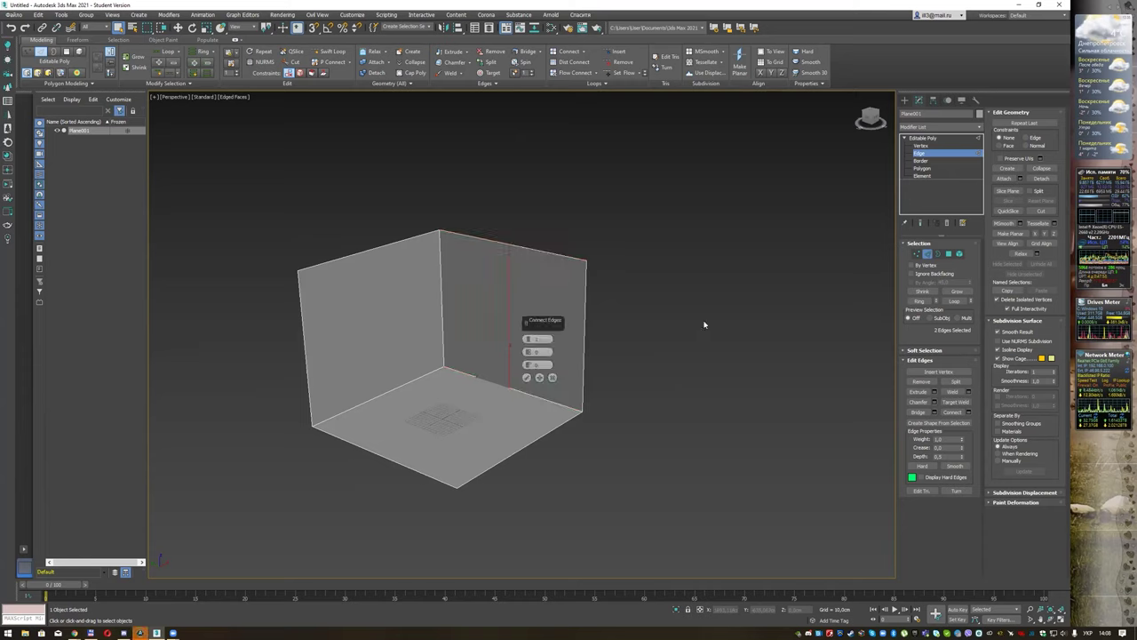
drag(537, 338, 543, 336)
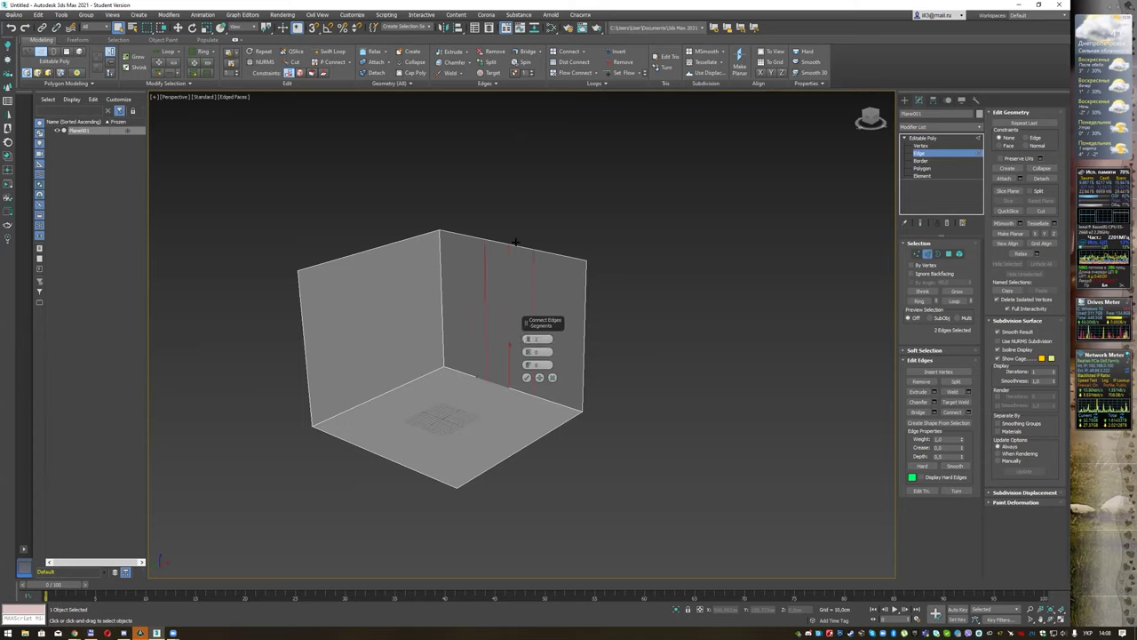
click(526, 377)
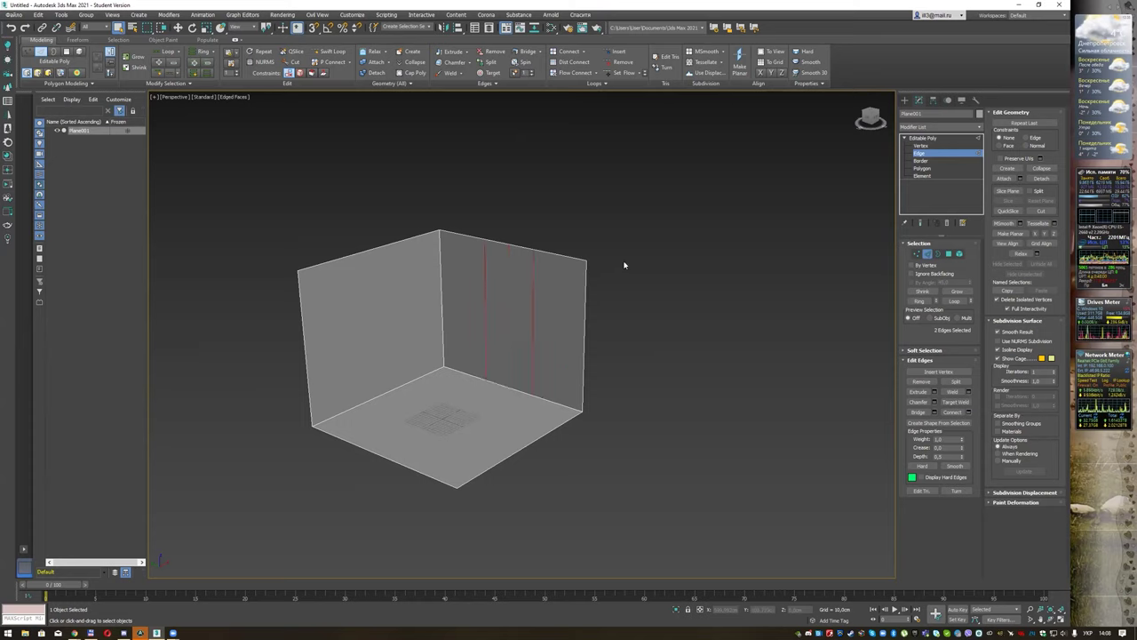
click(968, 413)
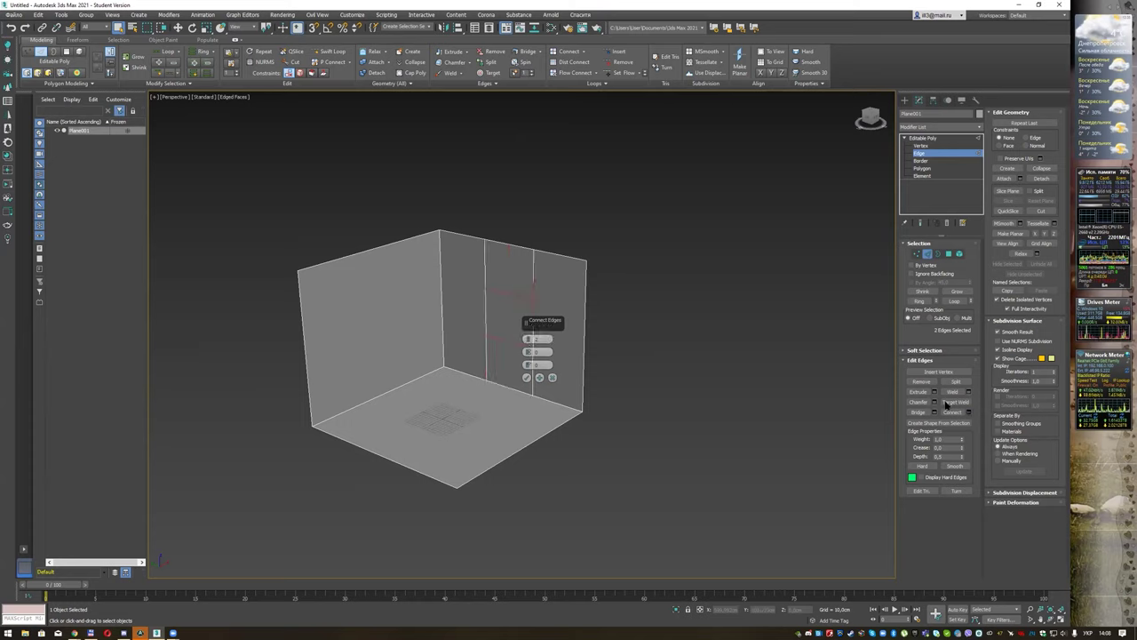
click(526, 378)
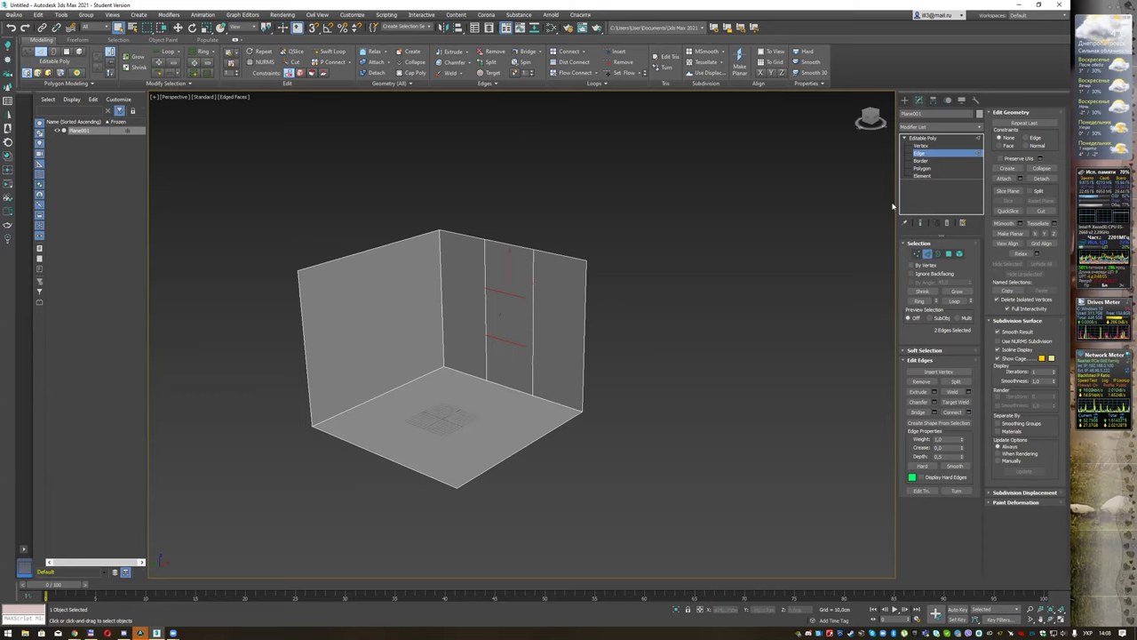
click(923, 168)
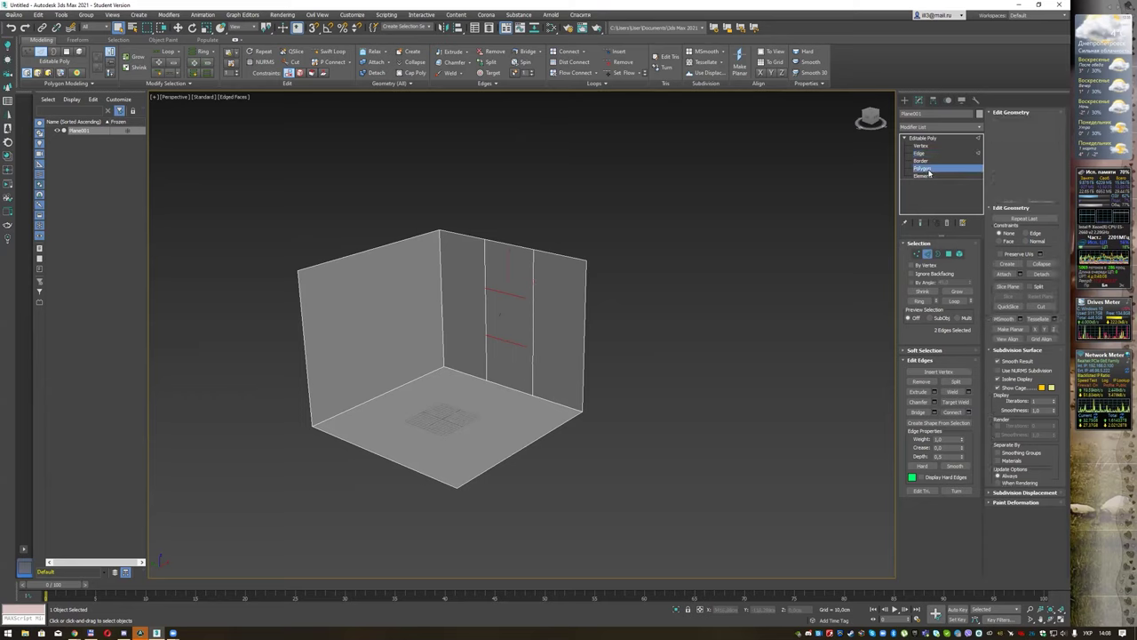
click(508, 318)
Step: Extrude the central wall panel inward by about -33.394 cm, then delete it to open the window
key(w)
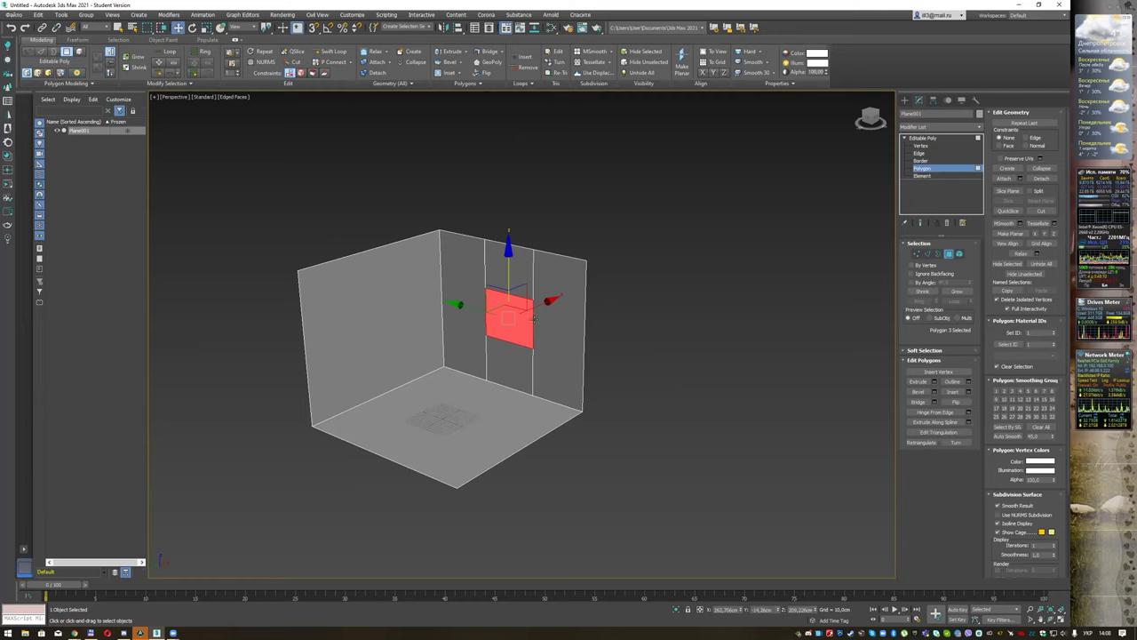
key(q)
click(933, 382)
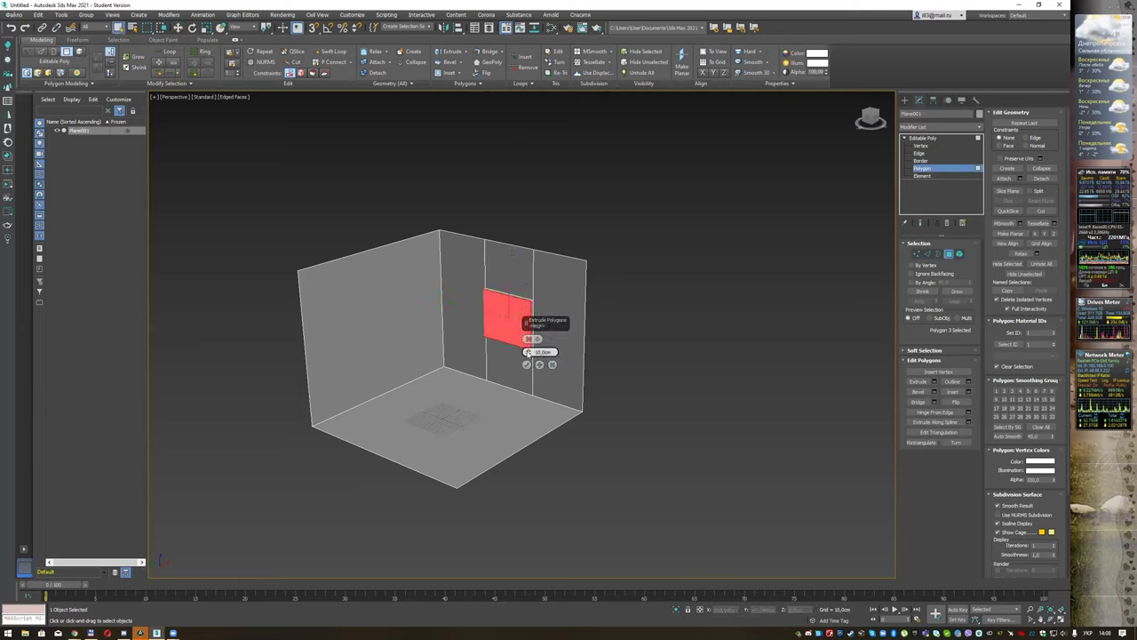
drag(526, 353, 556, 549)
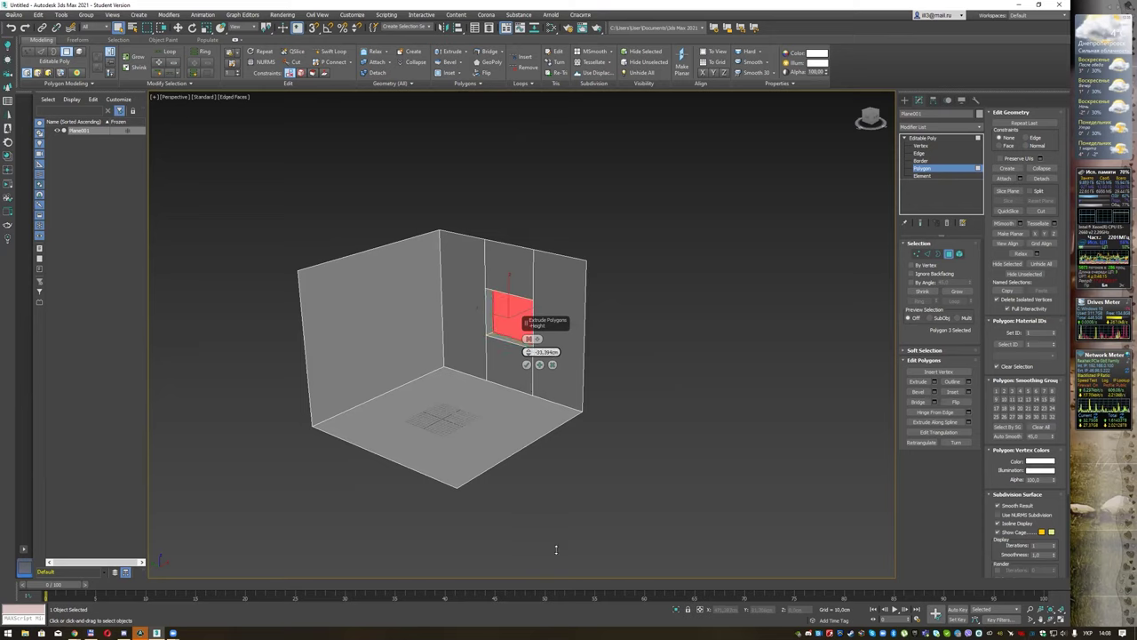
alt+middle_drag(581, 439, 602, 360)
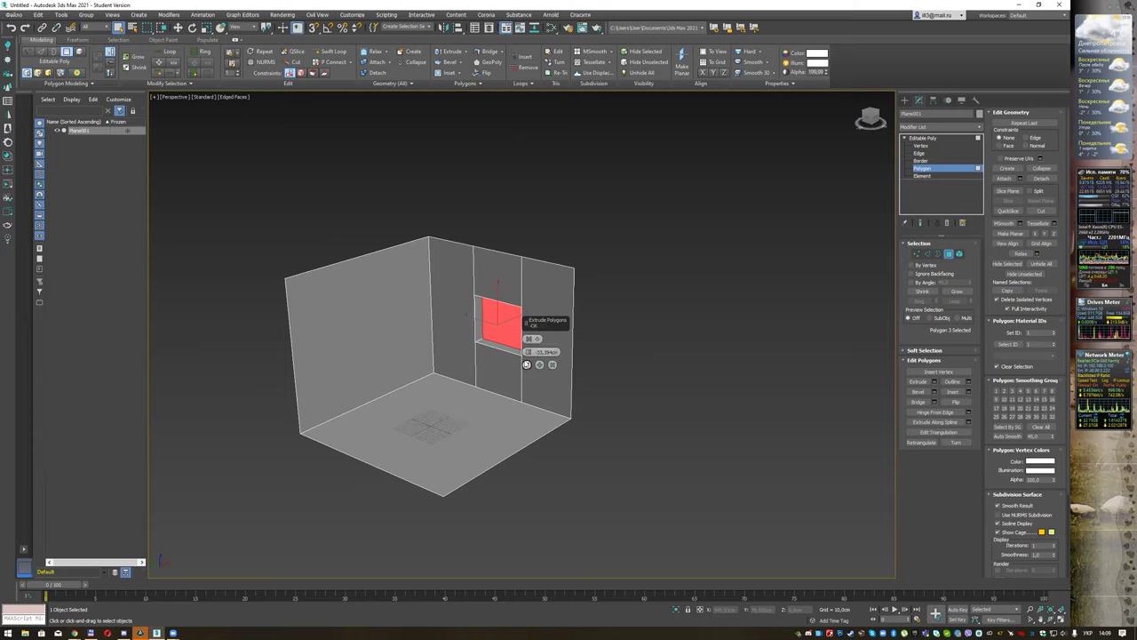
click(526, 365)
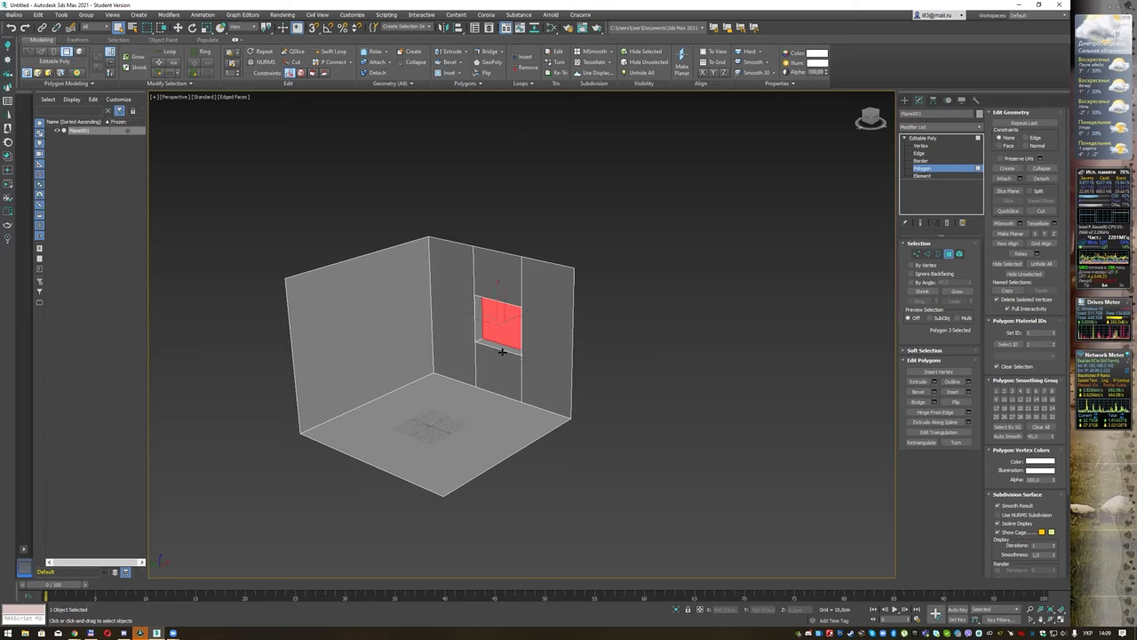
key(Delete)
scroll(502, 352, up, 3)
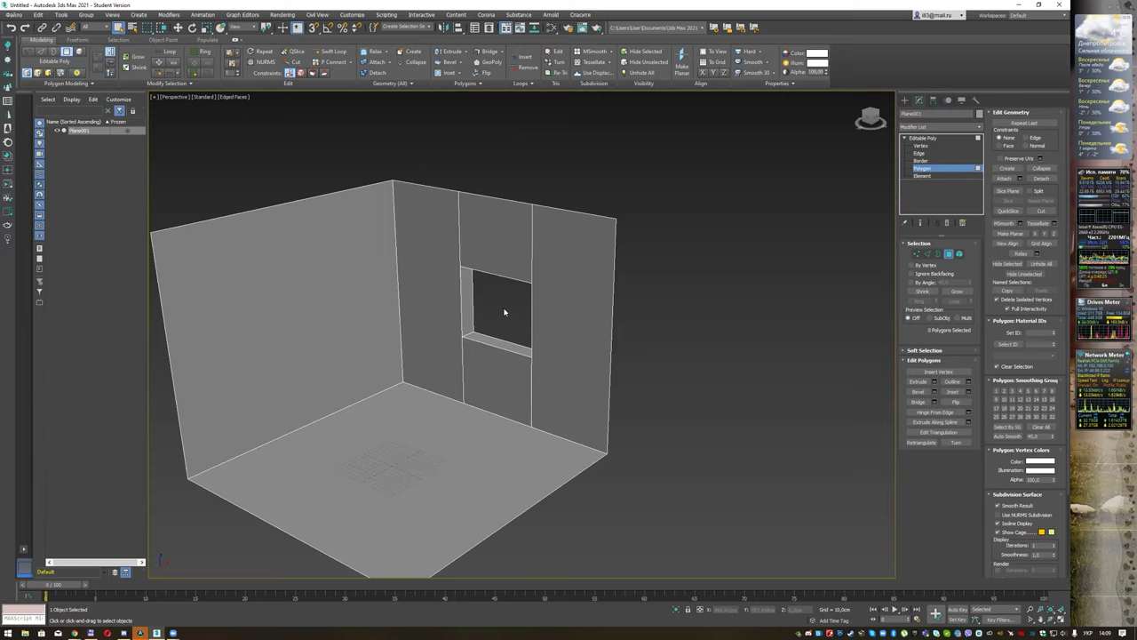
Step: Detach the floor polygon as an object named 'Floor' and return to the object level
click(407, 431)
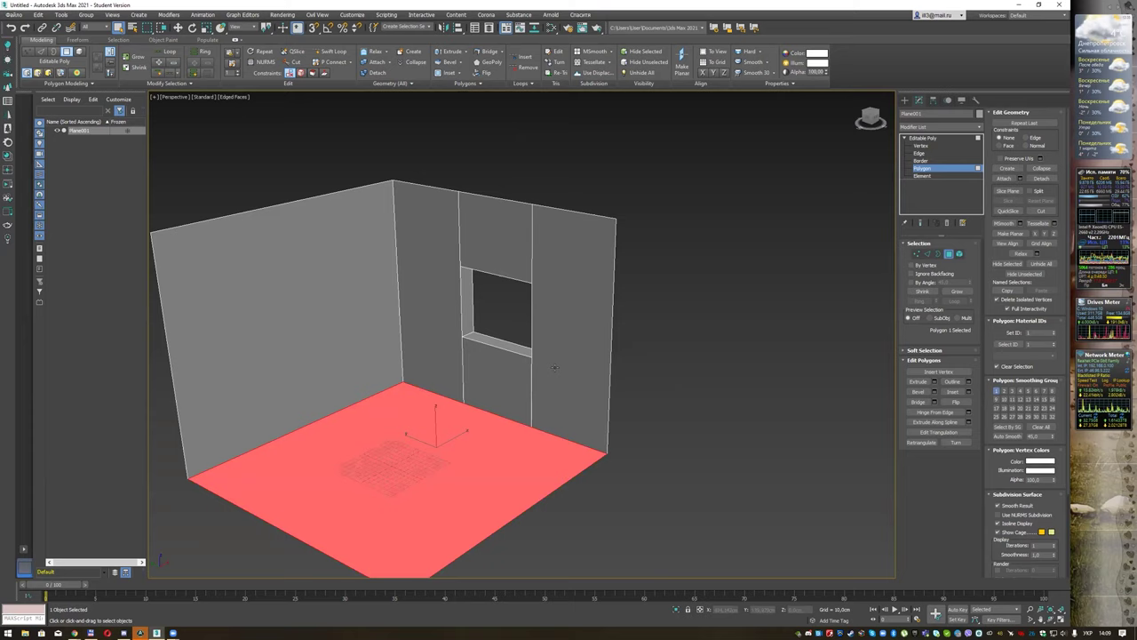
click(1041, 179)
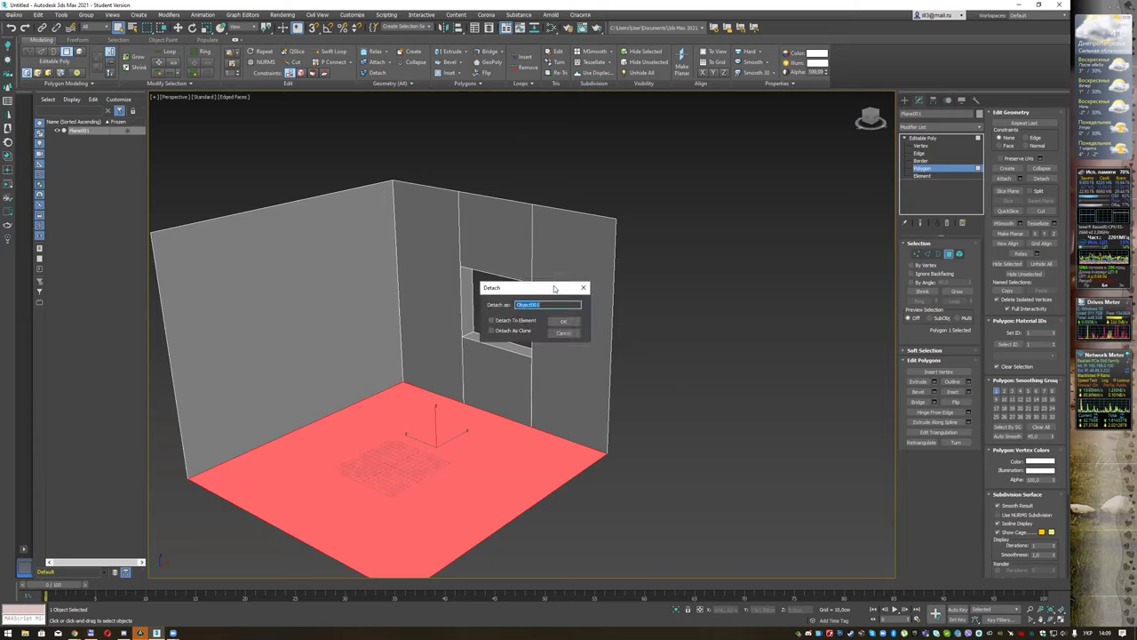
text(дщщк)
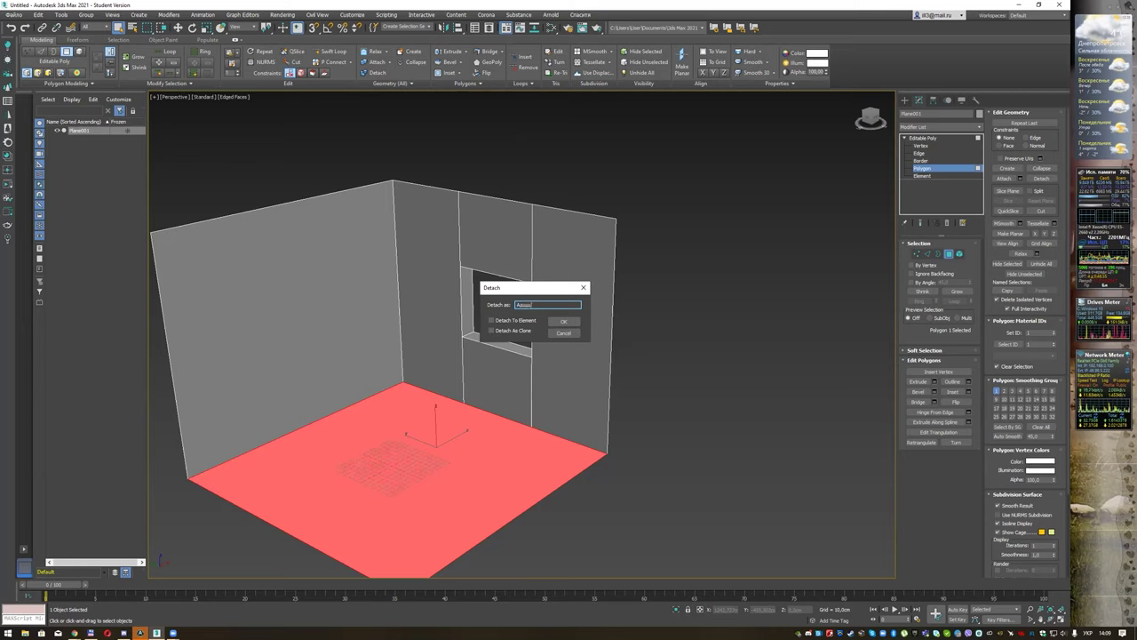
key(ctrl+a)
key(alt+shift)
text(F)
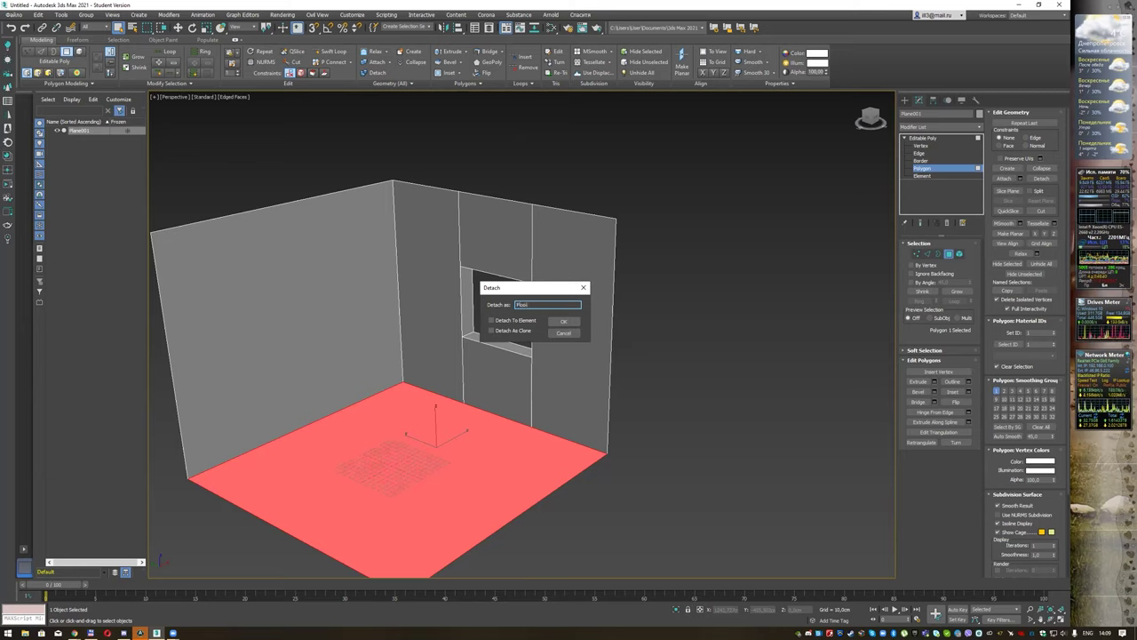
key(Return)
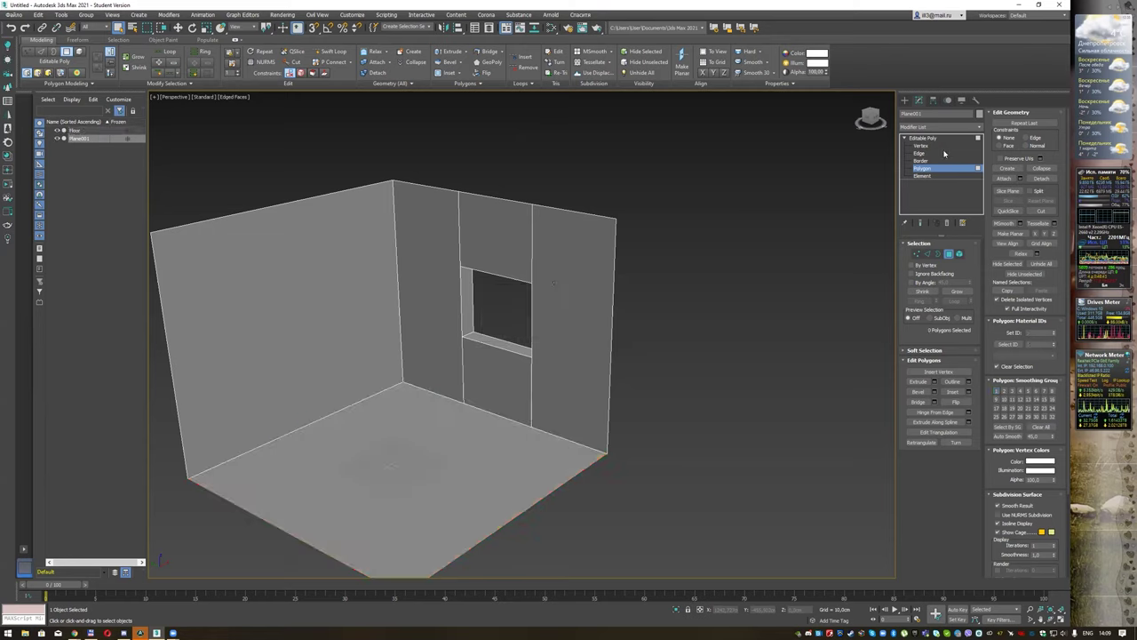
click(924, 138)
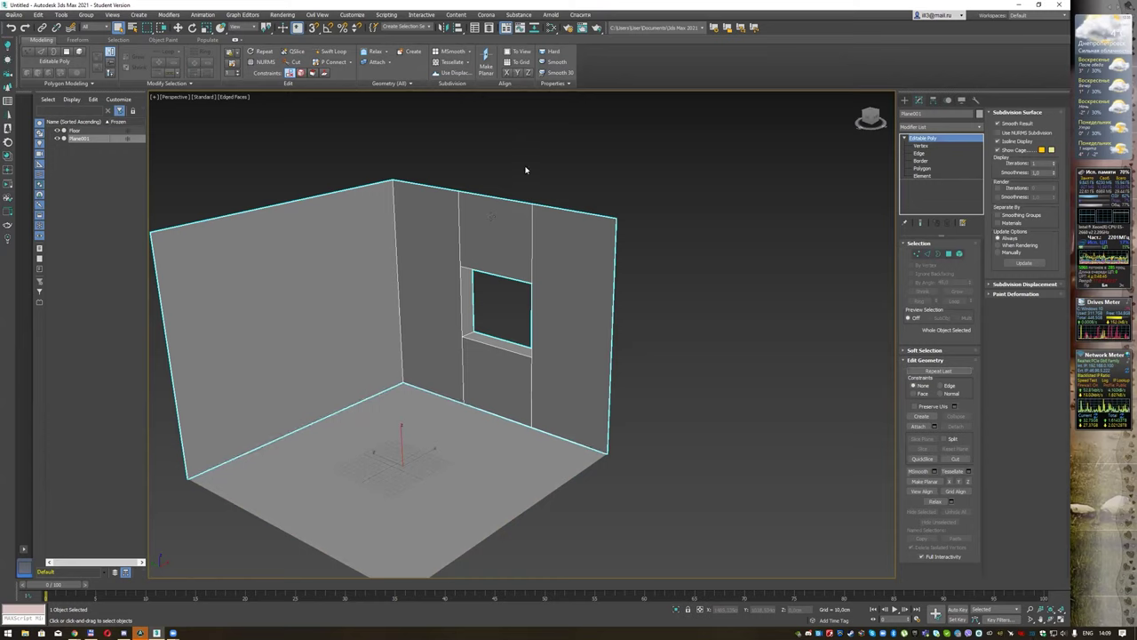
Step: Rename Plane001 to 'Wall'
click(931, 116)
text(Wall)
key(Return)
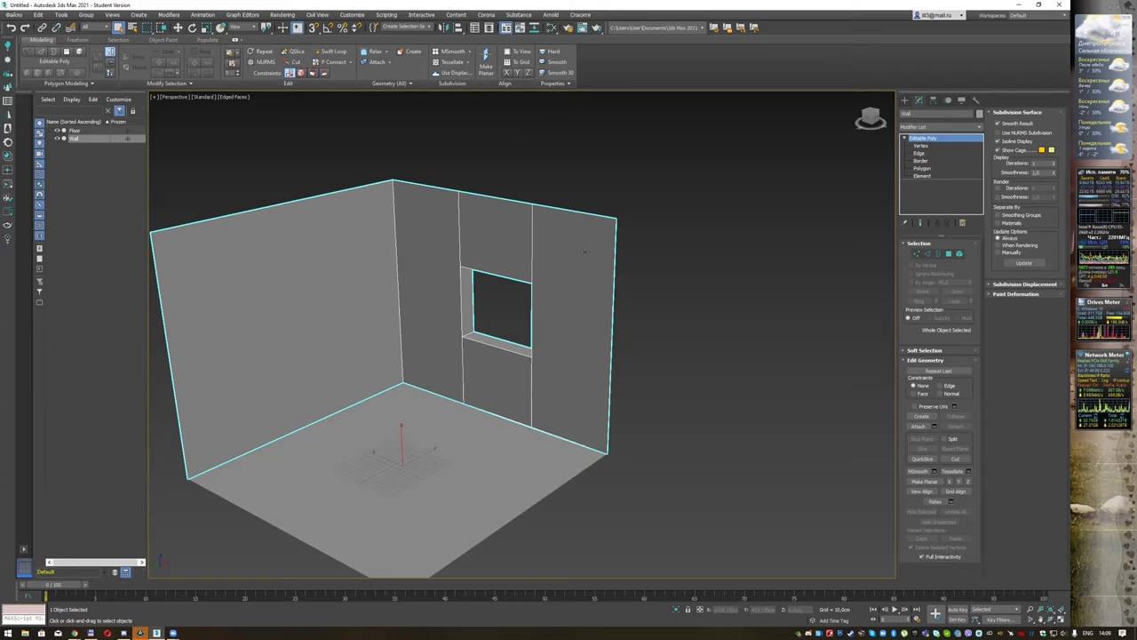
Step: Add a Box-projection UVW Map to Wall and collapse it to Editable Poly
click(443, 413)
click(550, 235)
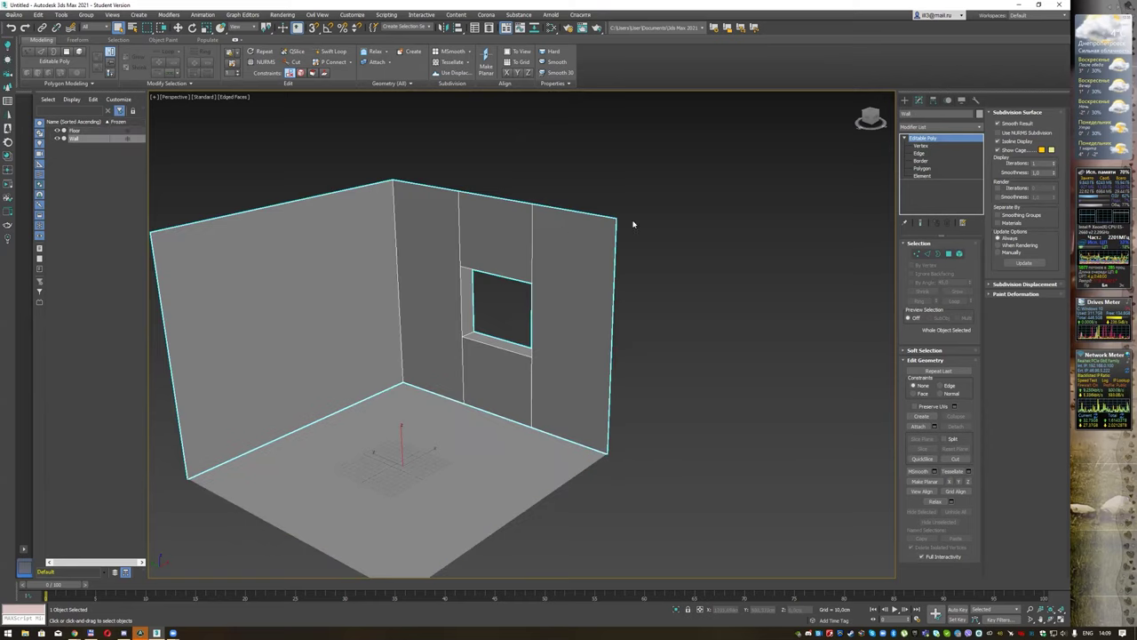
click(981, 130)
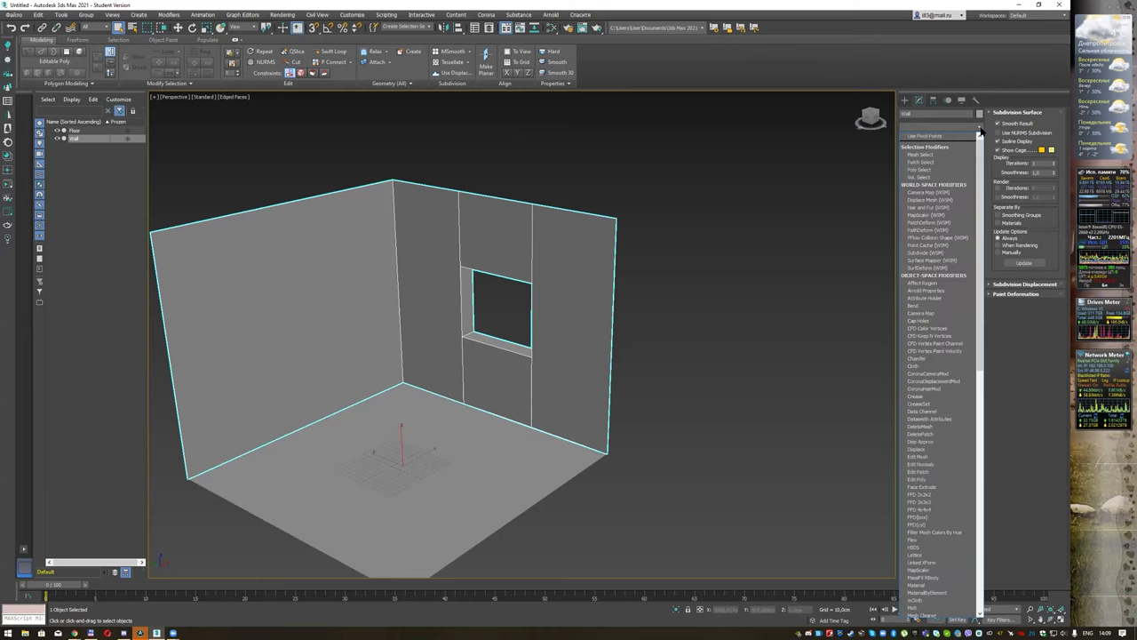
text(uv)
key(Down)
key(Down)
key(Down)
key(Down)
key(Return)
click(923, 294)
right_click(577, 234)
mouse_move(595, 325)
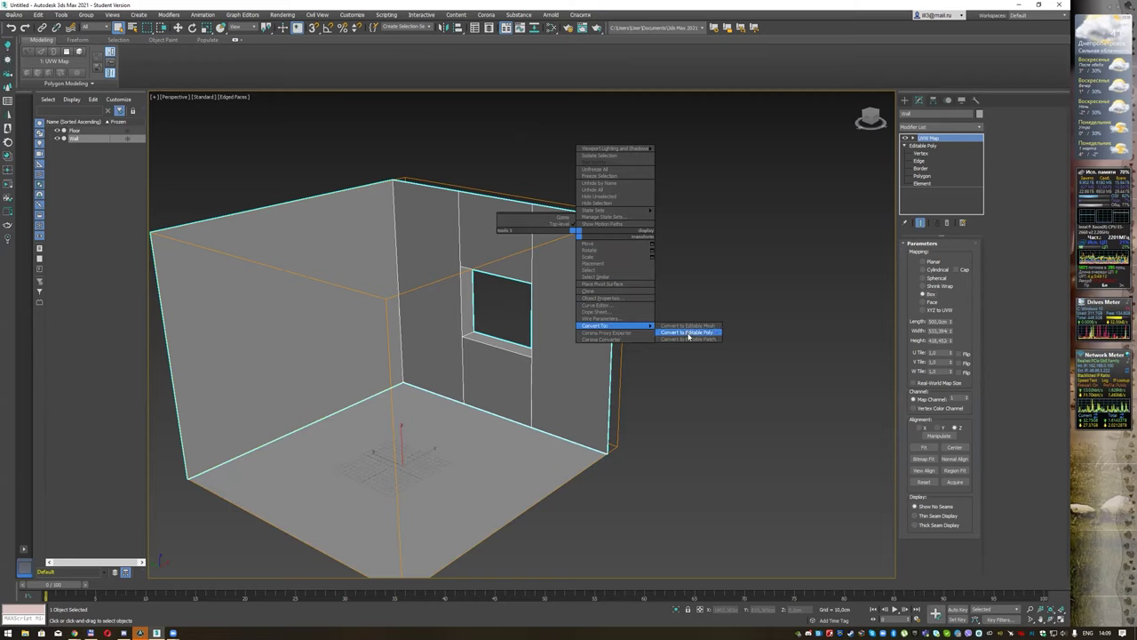
click(687, 332)
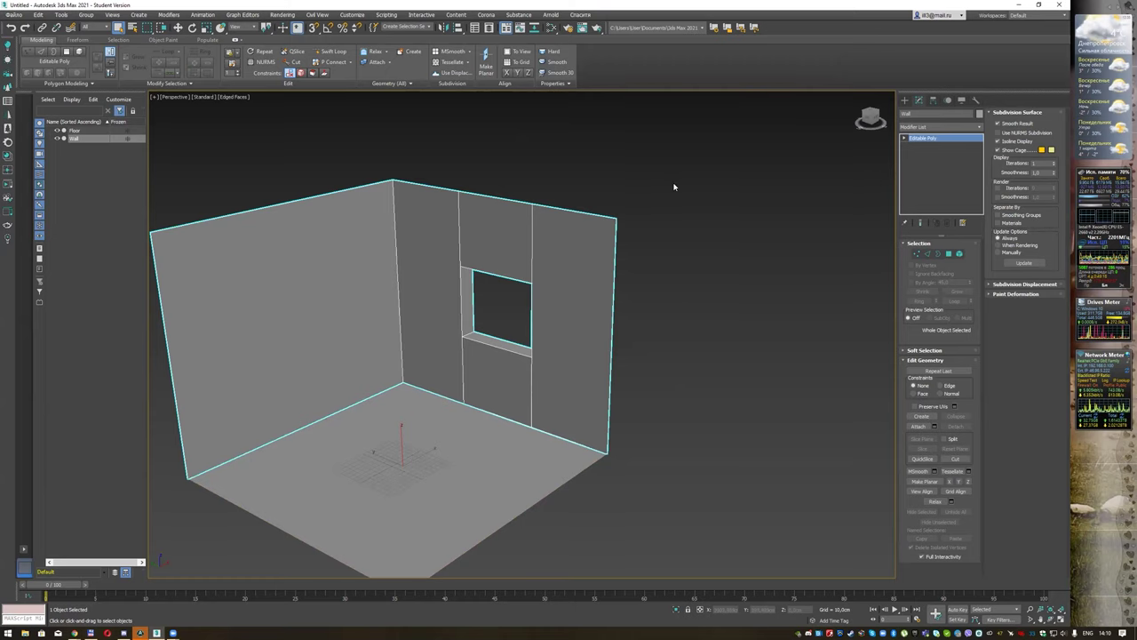
middle_drag(501, 361, 518, 347)
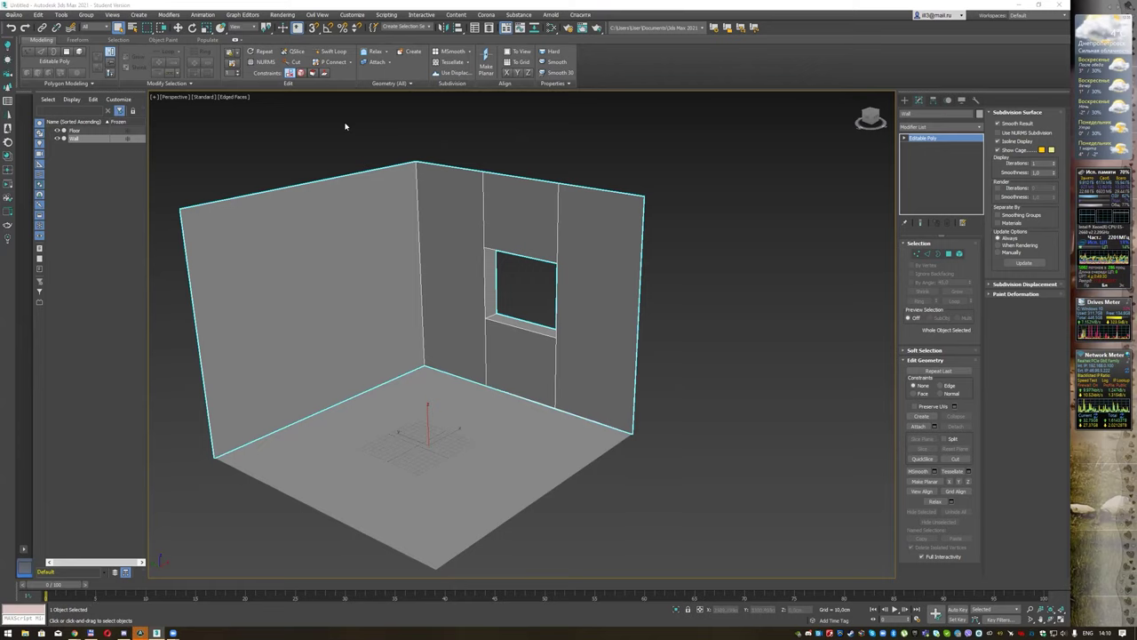
Step: Browse in File Explorer to the 3Ds Max Textures folder
key(super+e)
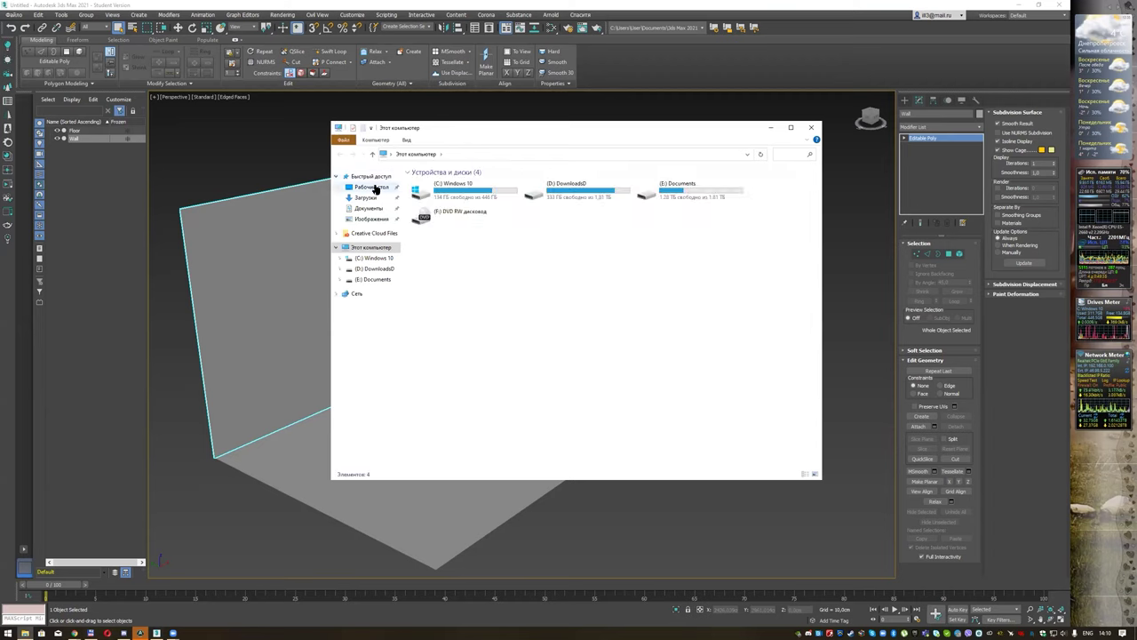
click(375, 189)
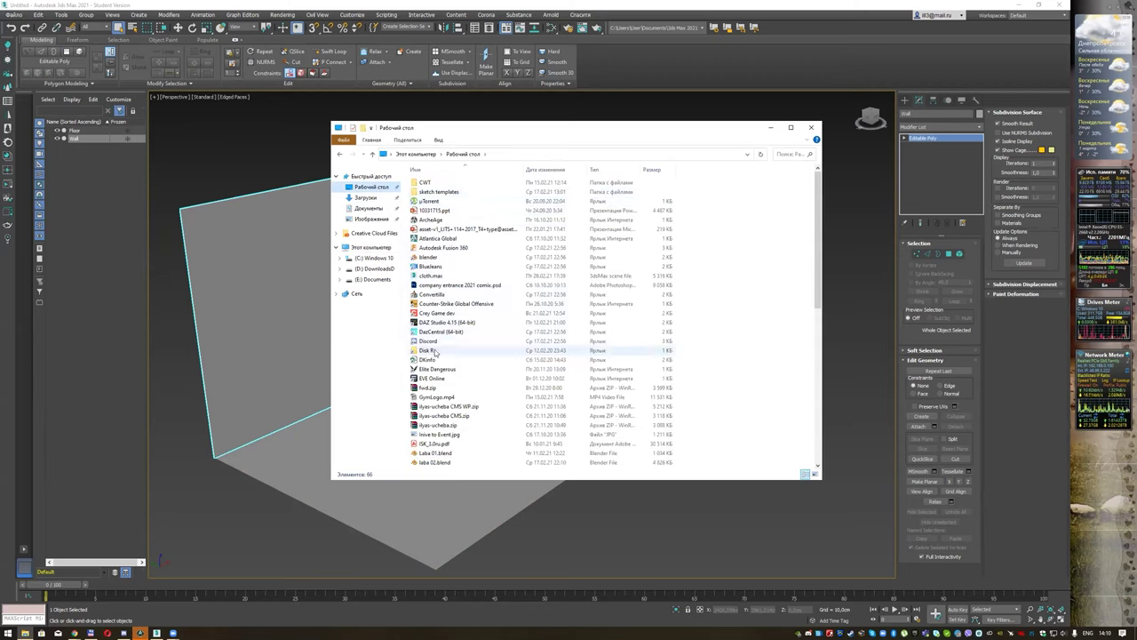
double_click(436, 350)
double_click(449, 191)
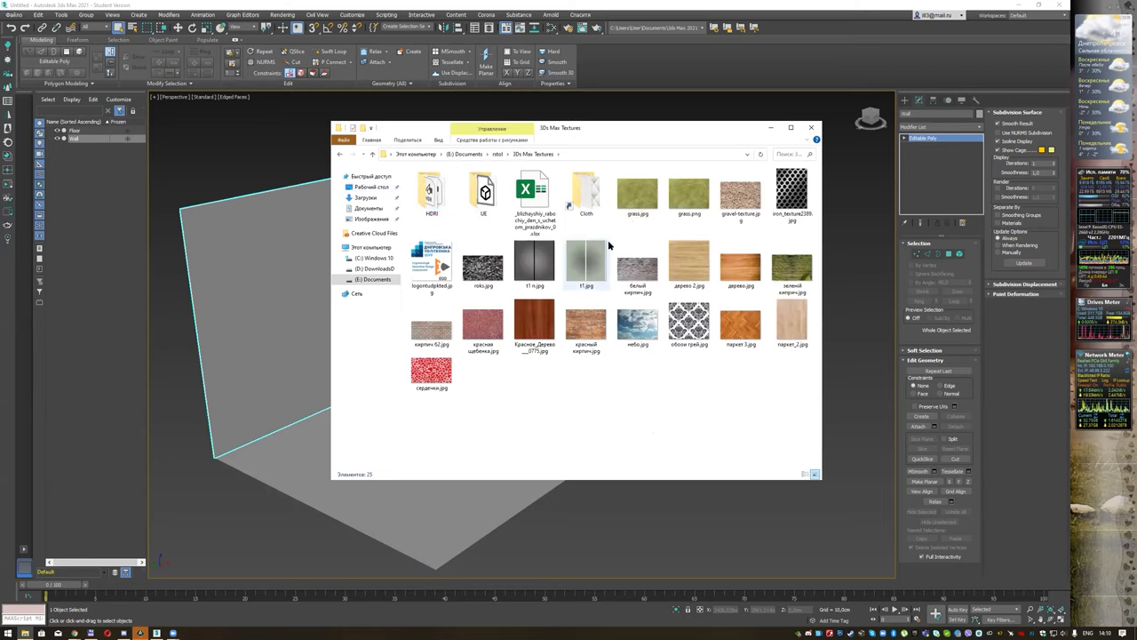
Step: Drag паркет 3.jpg onto the floor and белый кирпич.jpg onto the walls
drag(718, 345, 435, 513)
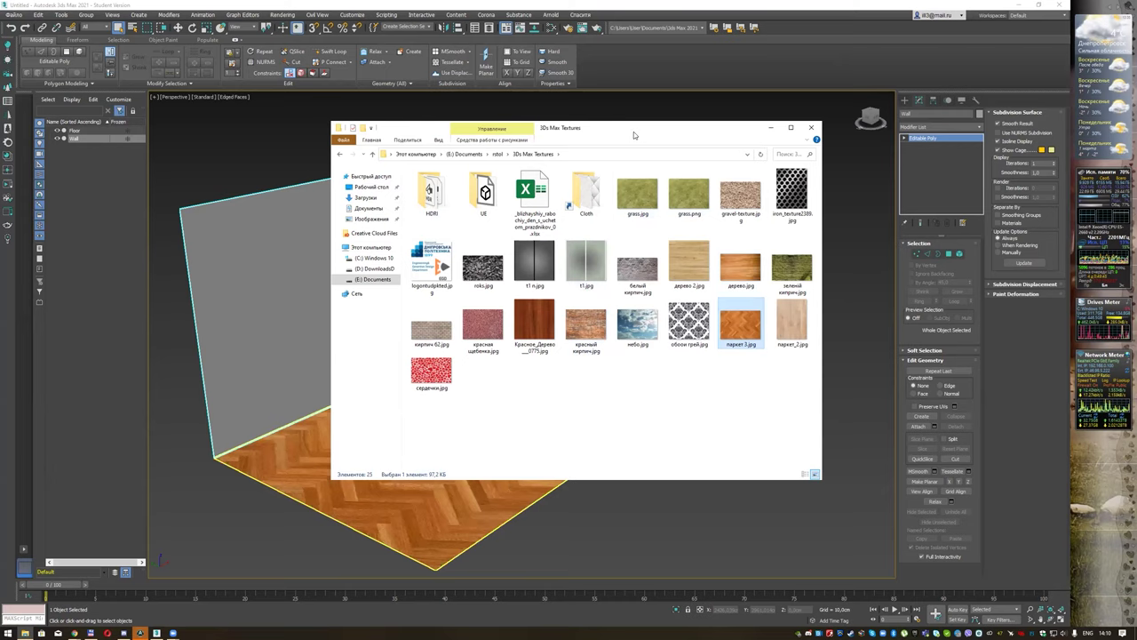
drag(633, 131, 652, 173)
drag(655, 306, 289, 301)
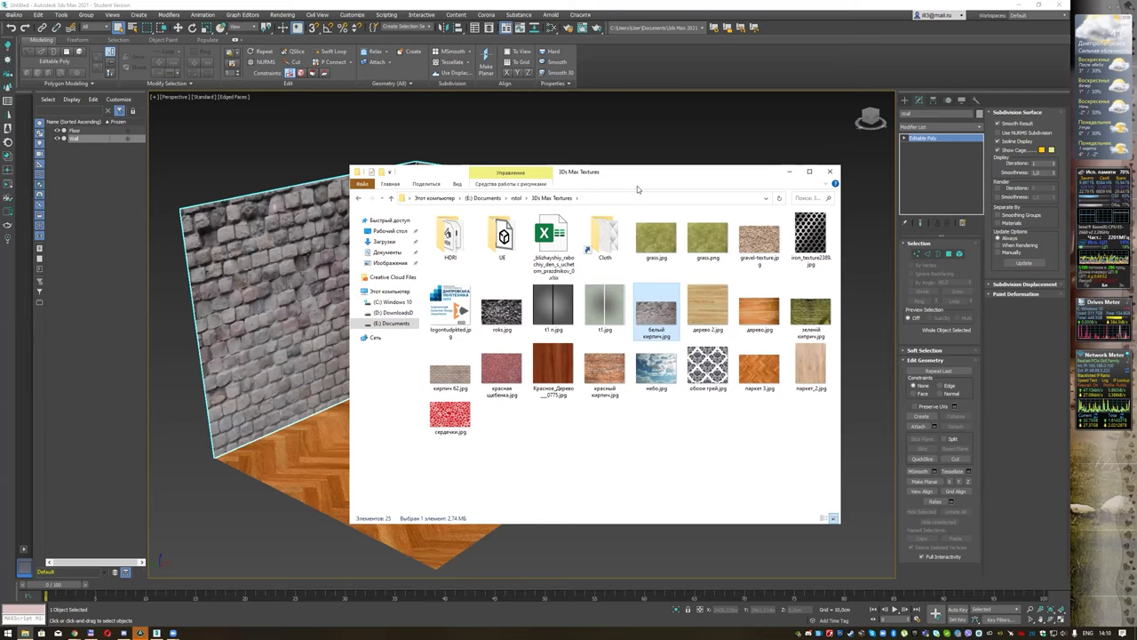
drag(628, 175, 585, 193)
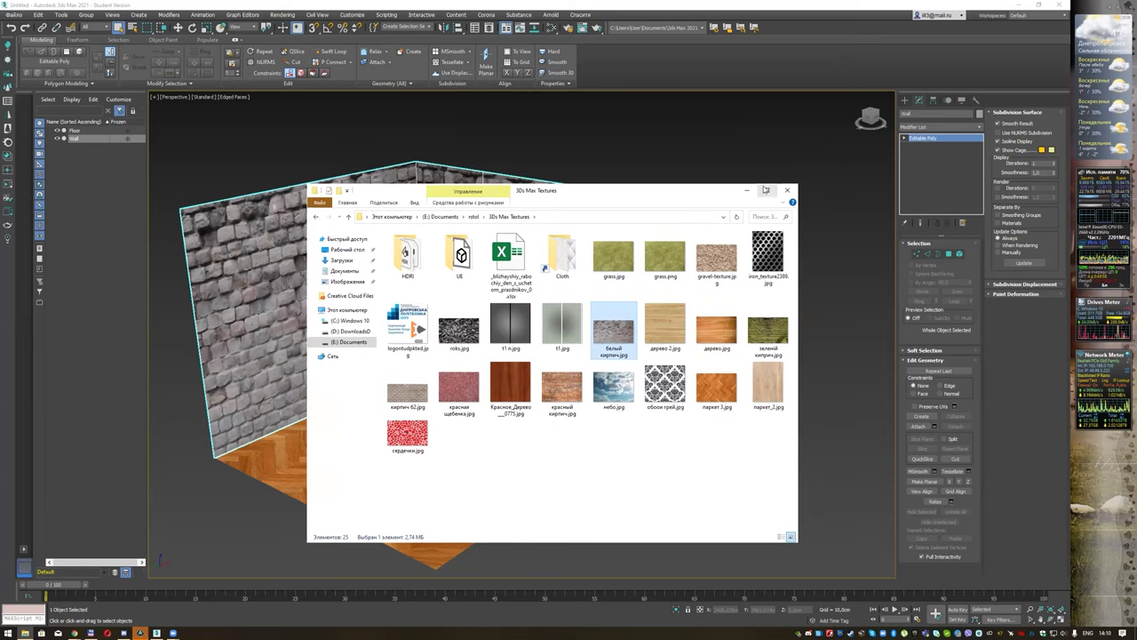
click(746, 190)
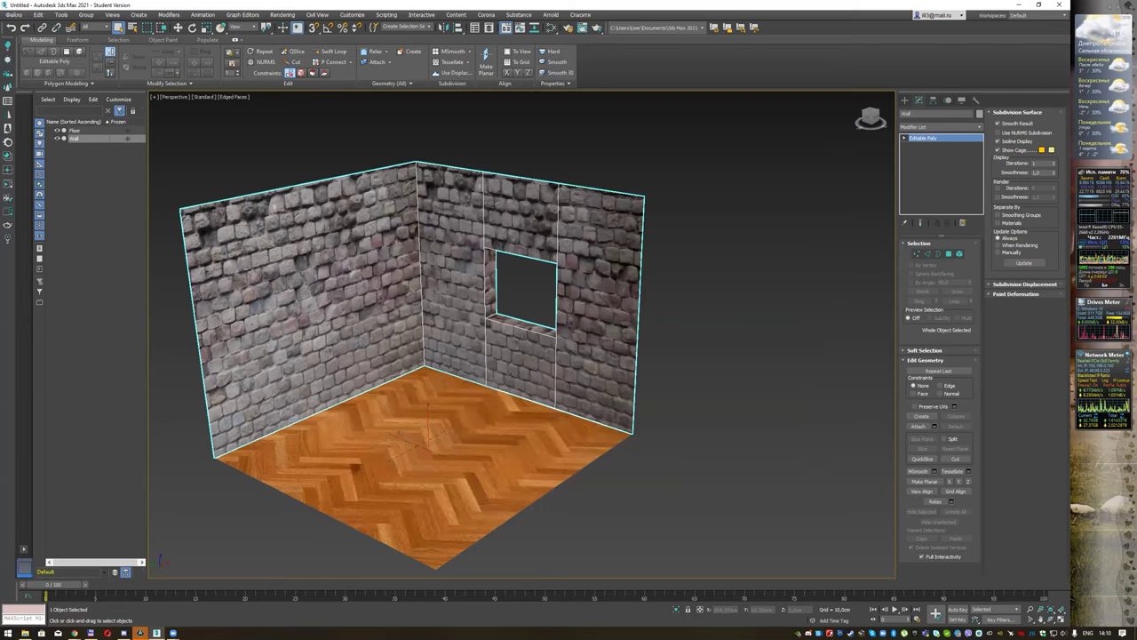
Step: Switch the viewport to Top view and zoom in on the parquet floor texture
scroll(506, 364, up, 3)
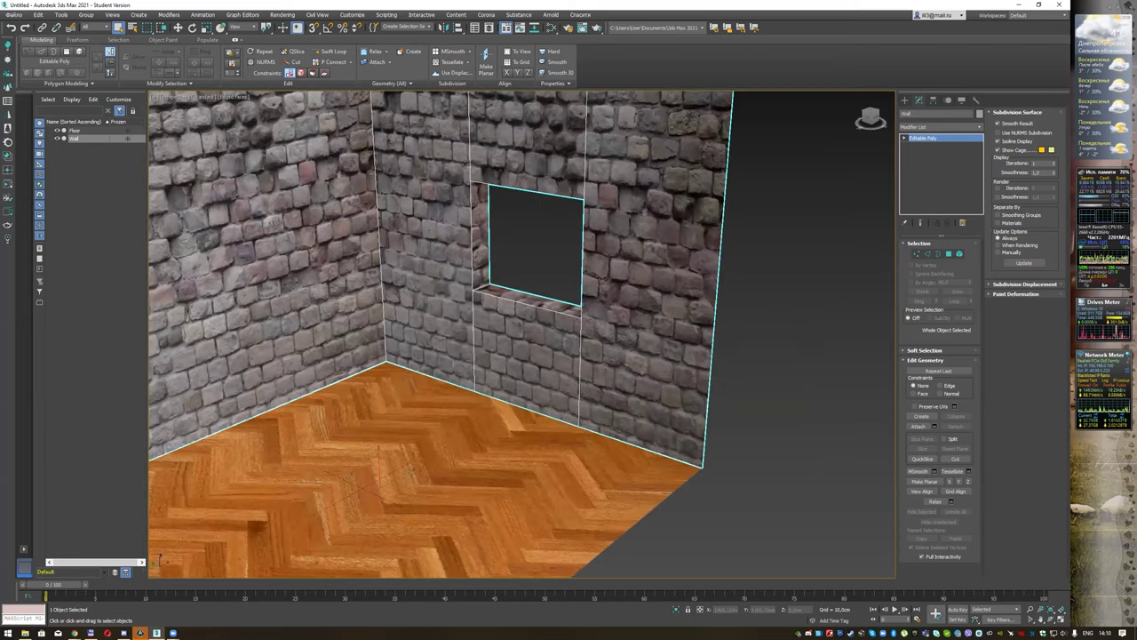
scroll(459, 203, down, 3)
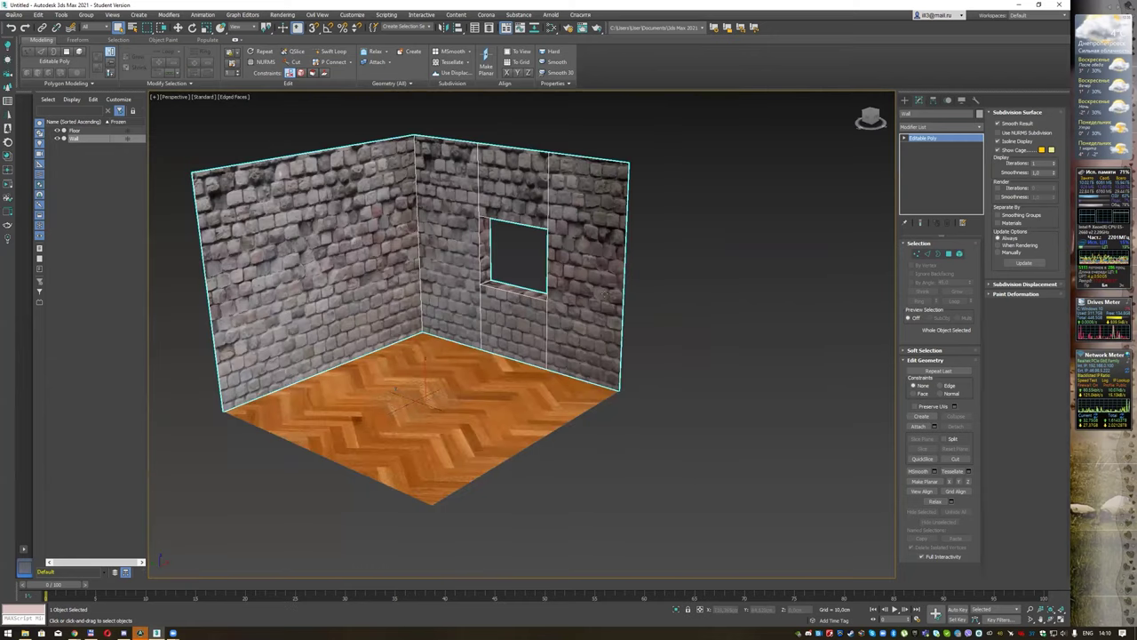
alt+middle_drag(555, 266, 557, 270)
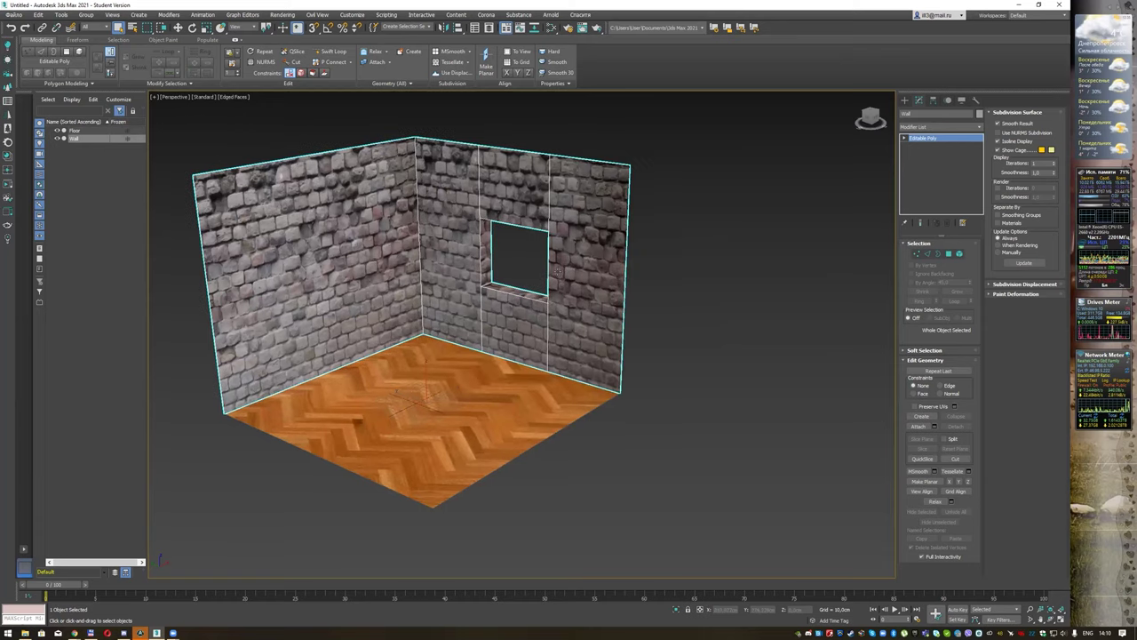
click(185, 98)
click(223, 150)
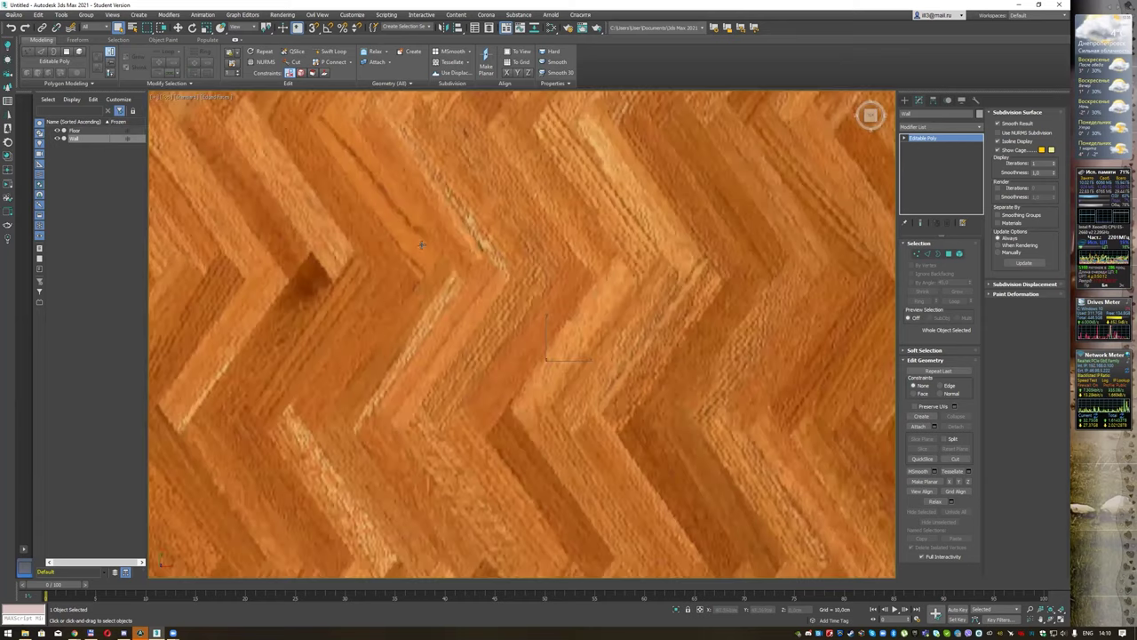
scroll(422, 245, down, 3)
scroll(443, 254, down, 2)
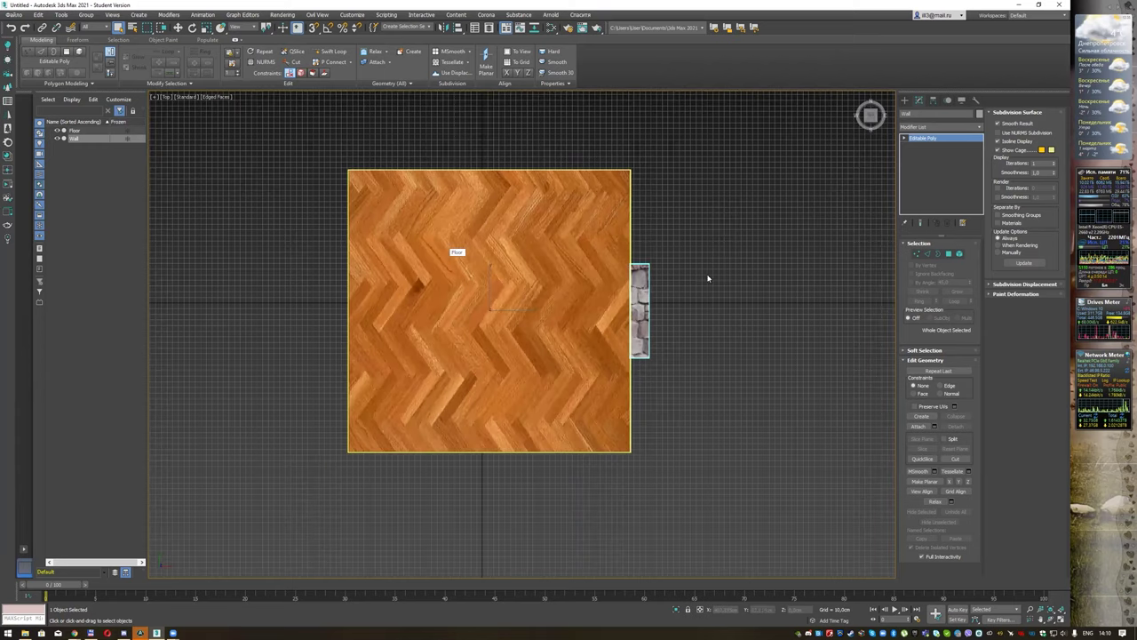
middle_drag(707, 279, 578, 303)
scroll(564, 295, up, 1)
scroll(560, 288, up, 2)
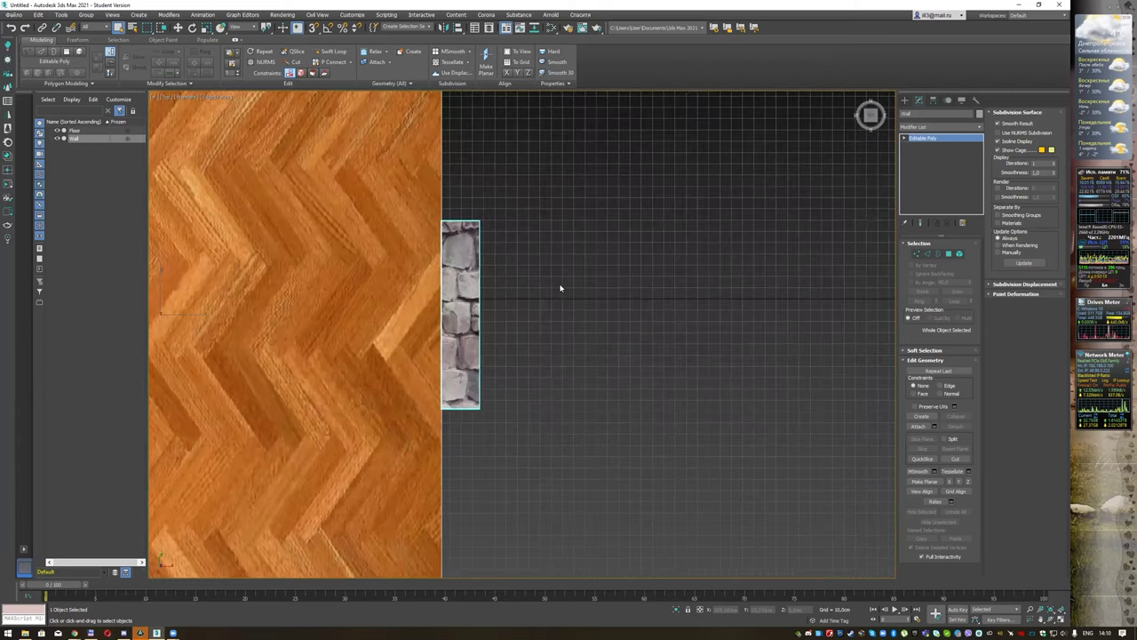
middle_drag(556, 248, 523, 269)
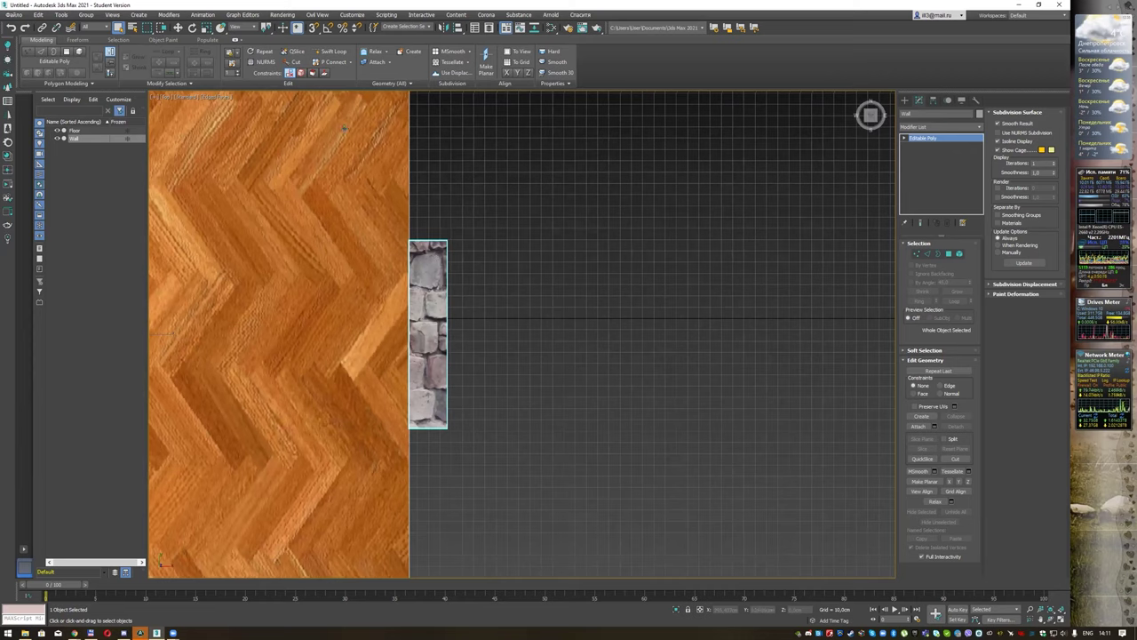
Step: Draw a six-point wavy Line spline with curved bends in the Top view beside the wall
click(906, 101)
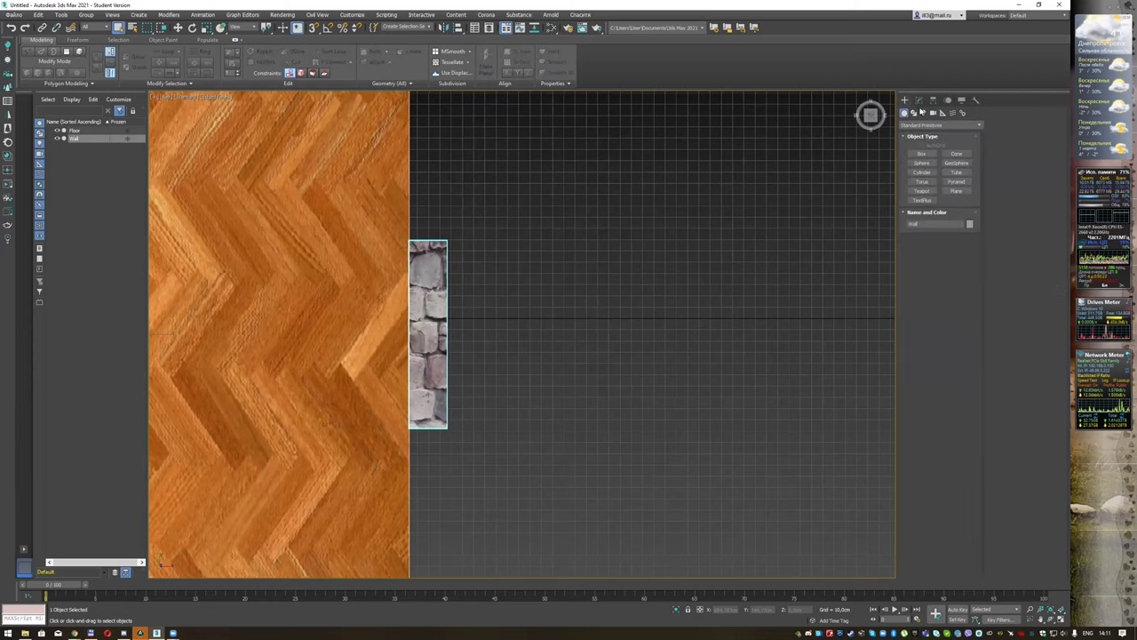
click(914, 113)
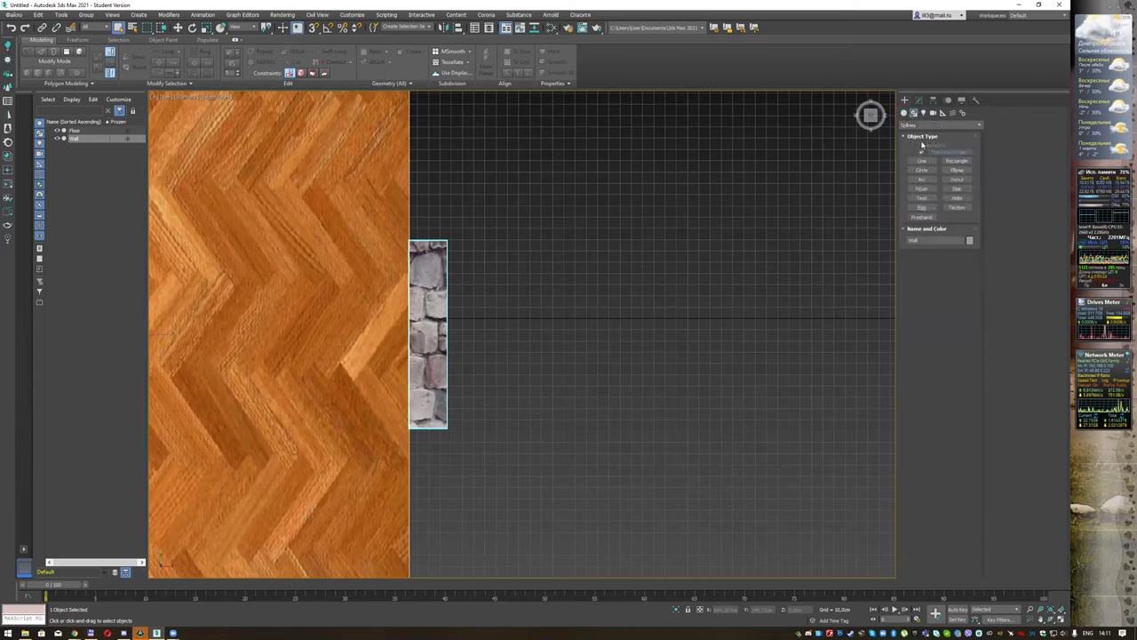
click(922, 161)
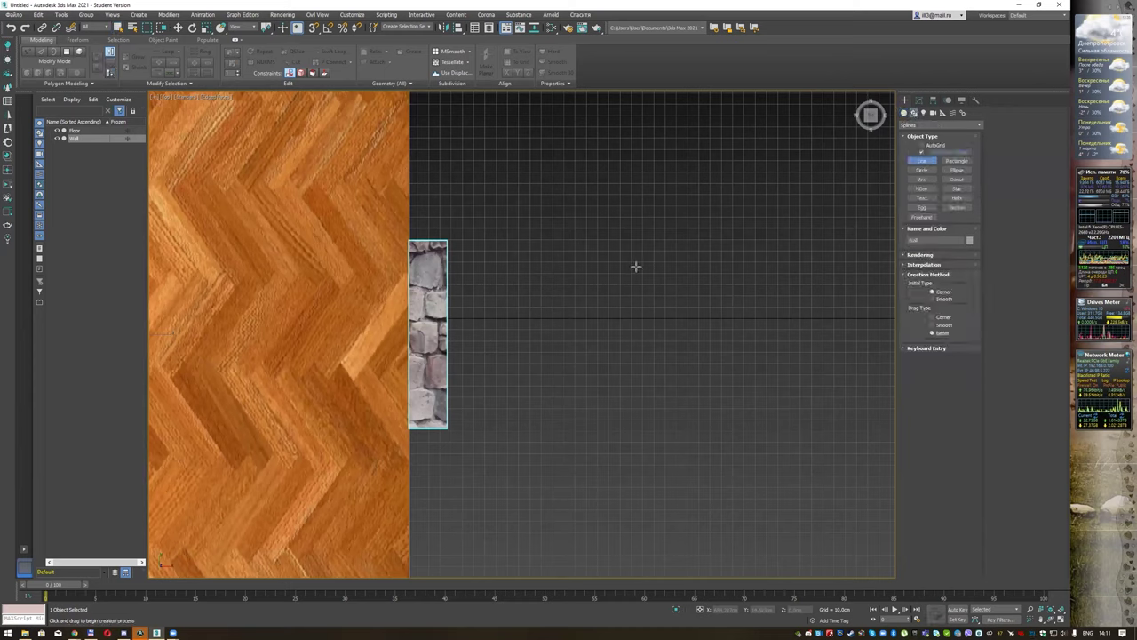
click(479, 193)
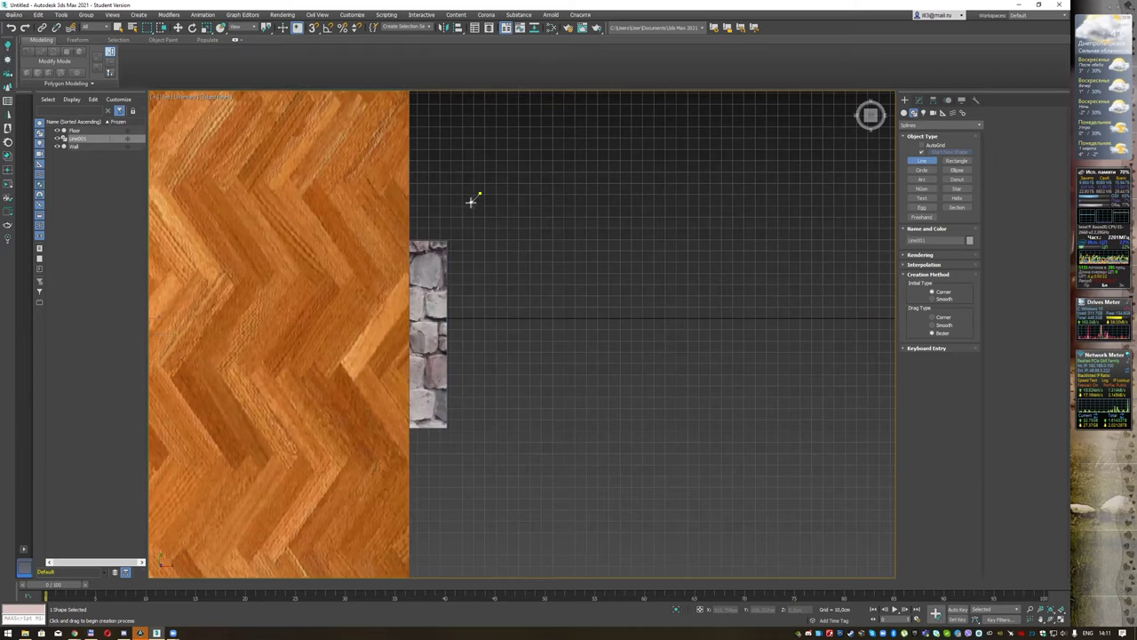
click(495, 217)
click(463, 230)
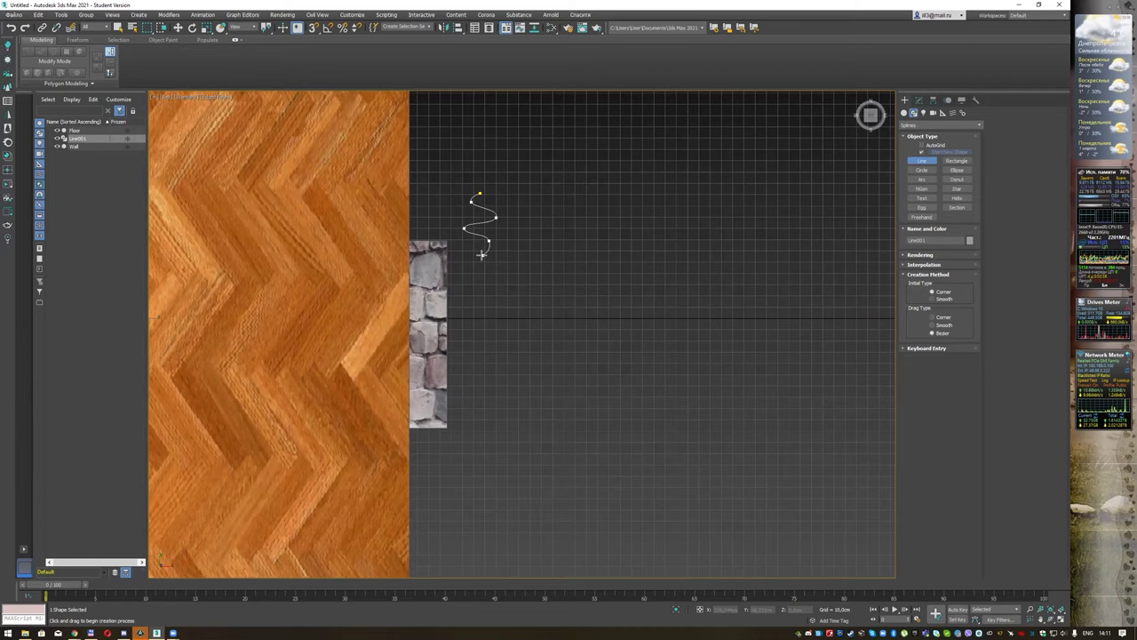
click(464, 255)
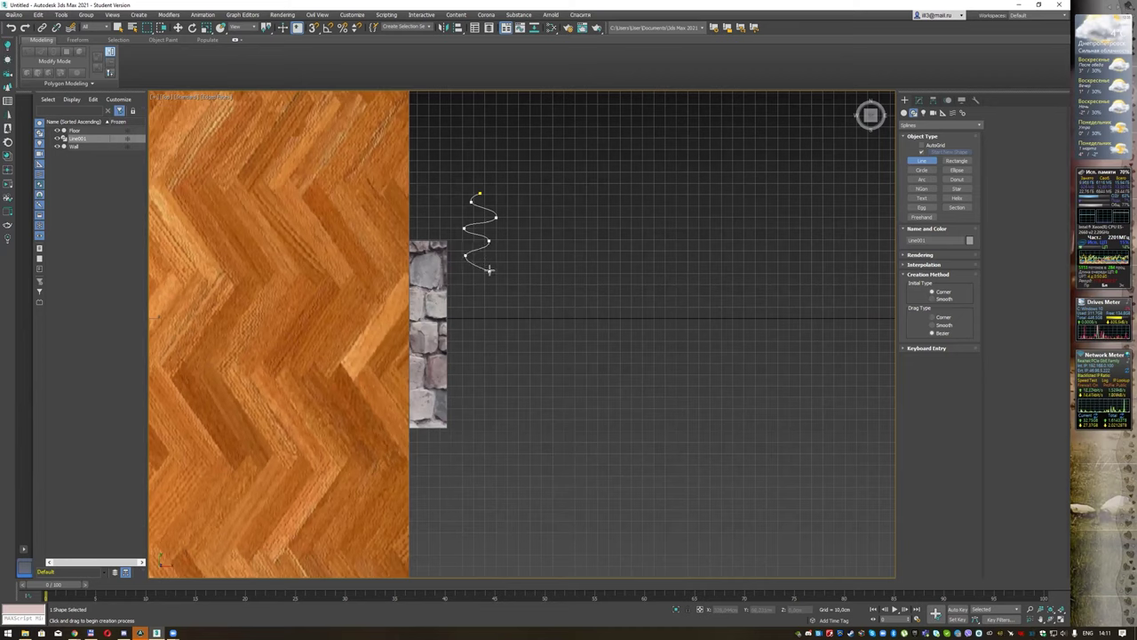
click(490, 268)
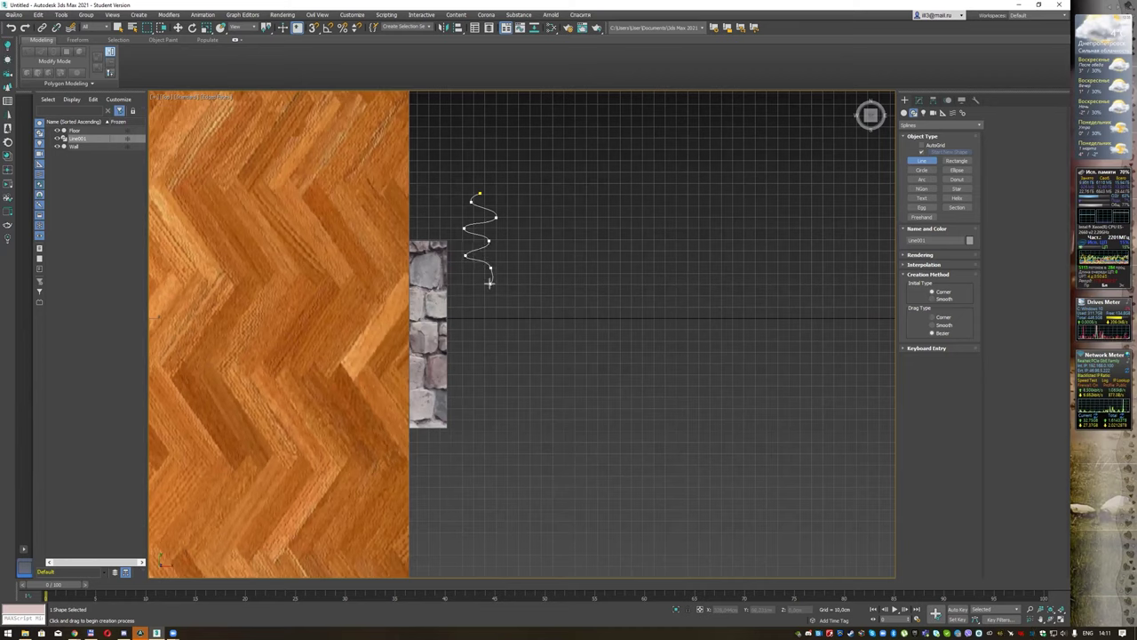
click(468, 295)
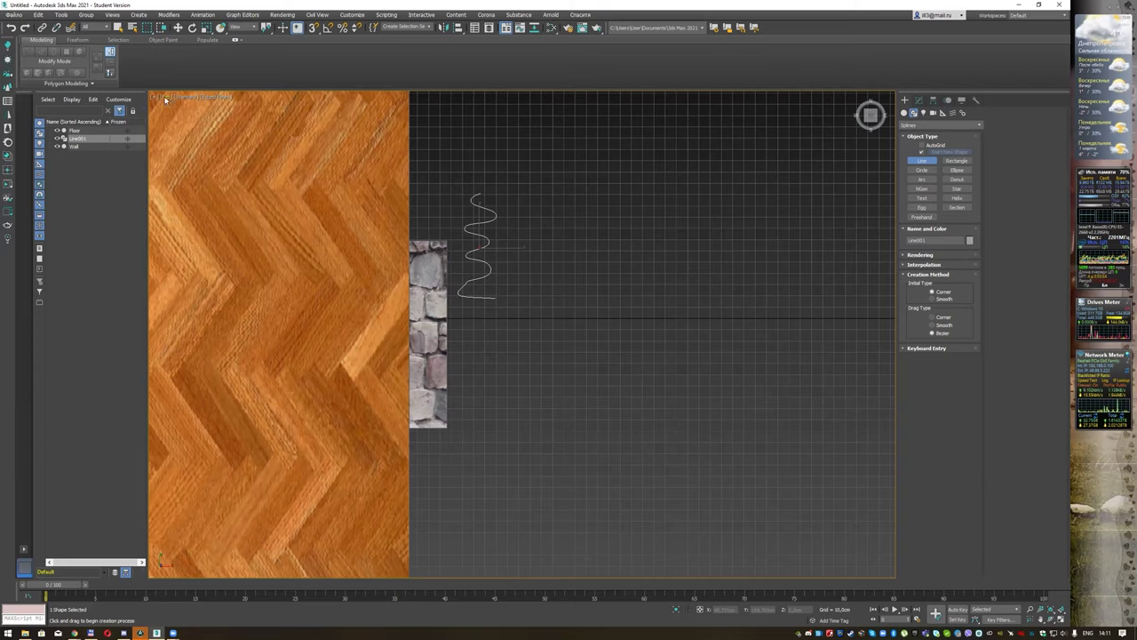
Step: Switch the viewport to Perspective and orbit around the wall and spline
click(164, 99)
click(197, 129)
mouse_move(528, 289)
alt+middle_down()
mouse_move(541, 226)
mouse_move(453, 227)
alt+middle_up()
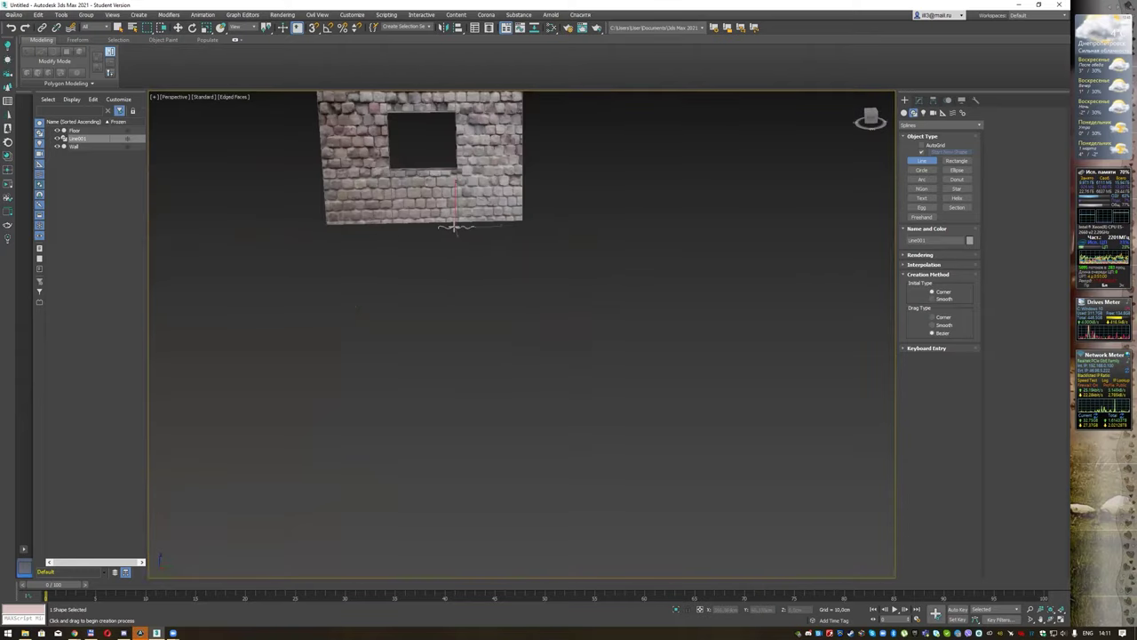
Step: Move the spline up along Z to the wall's window opening
key(w)
drag(453, 181, 452, 46)
mouse_move(543, 159)
alt+middle_down()
mouse_move(562, 219)
mouse_move(598, 215)
alt+middle_up()
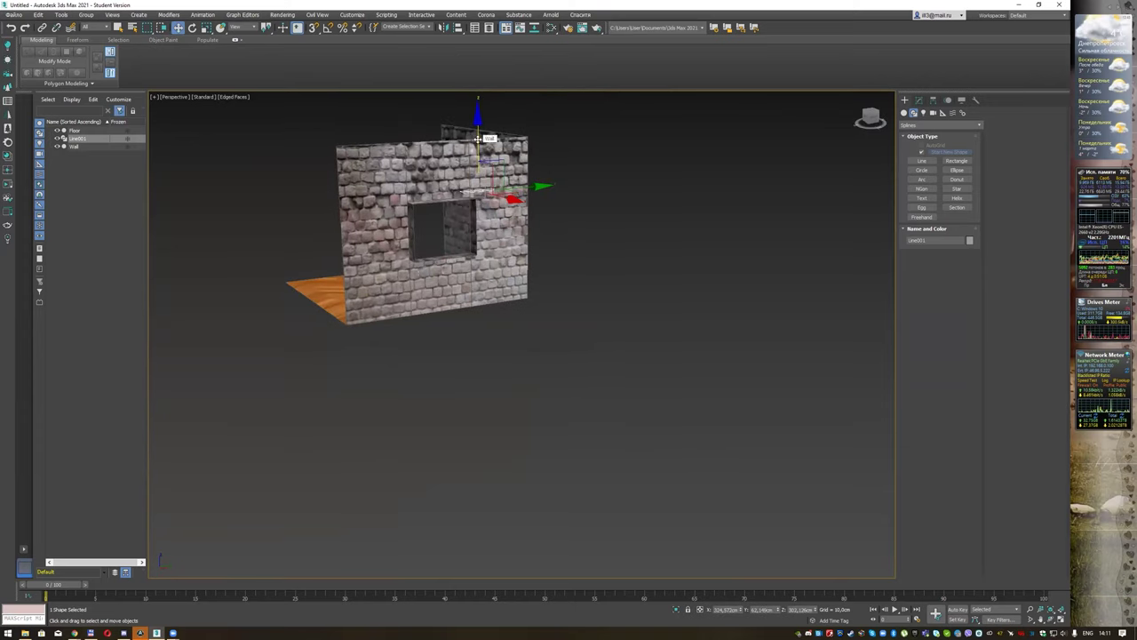
Step: Shift-drag the spline down twice to create copies Line002 and Line003 lower on the wall
drag(477, 139, 477, 191)
click(539, 354)
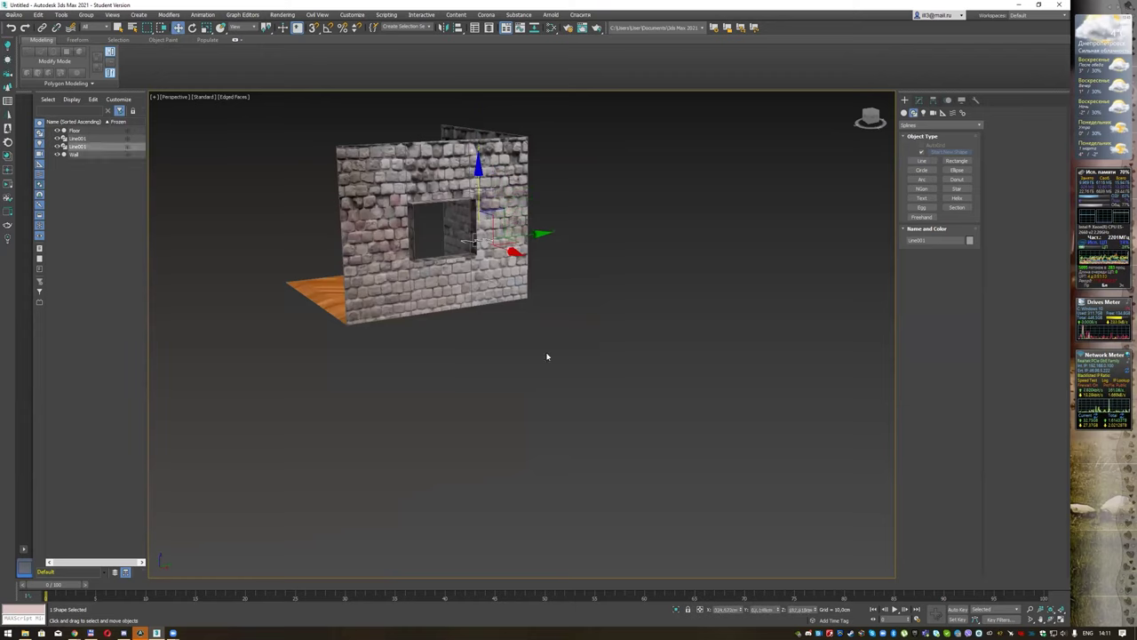
shift+drag(478, 184, 477, 245)
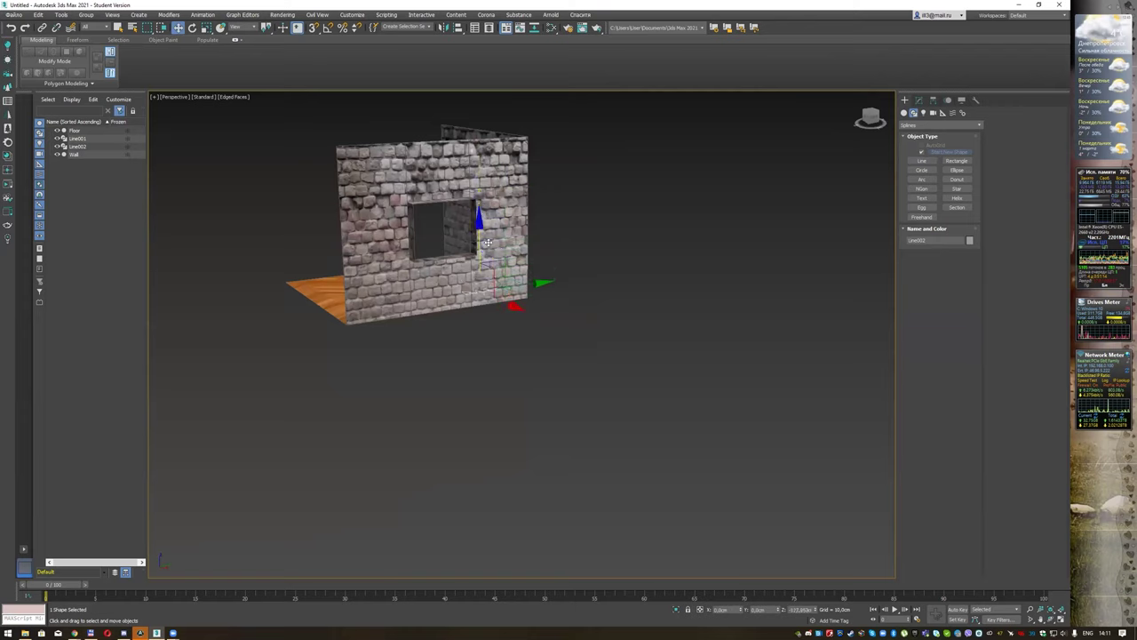
click(536, 354)
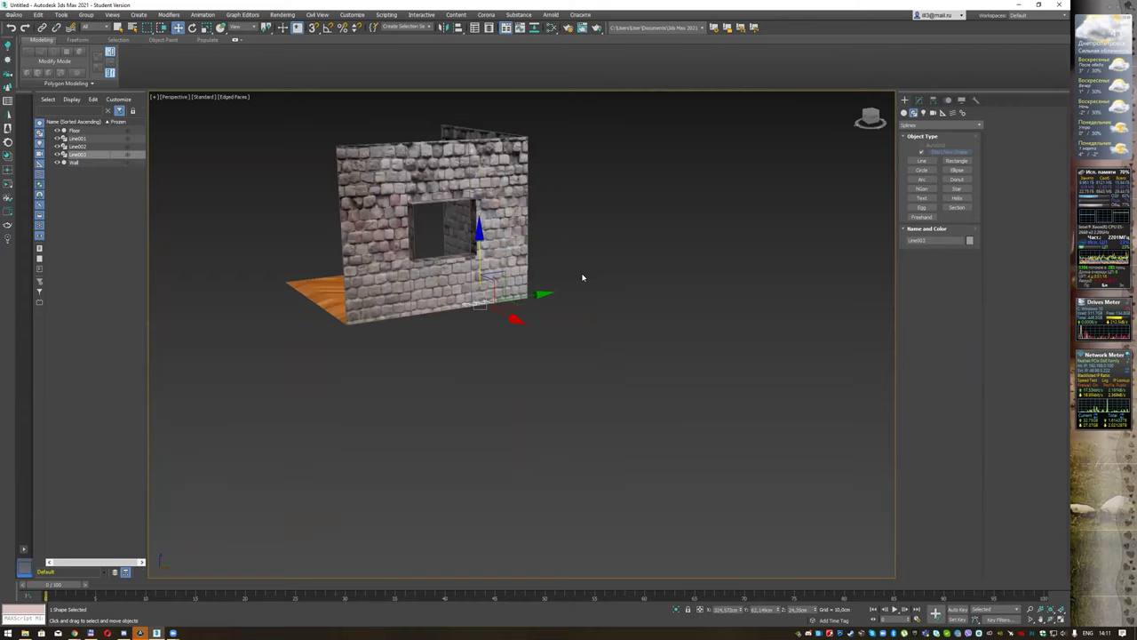
alt+middle_drag(590, 249, 580, 256)
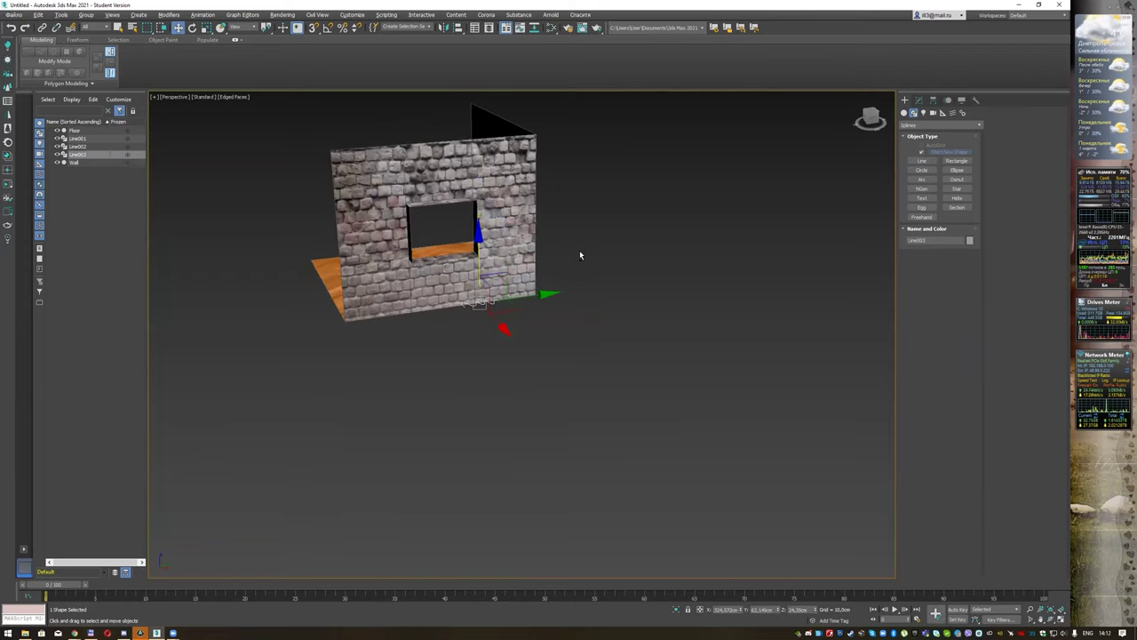
scroll(574, 264, up, 2)
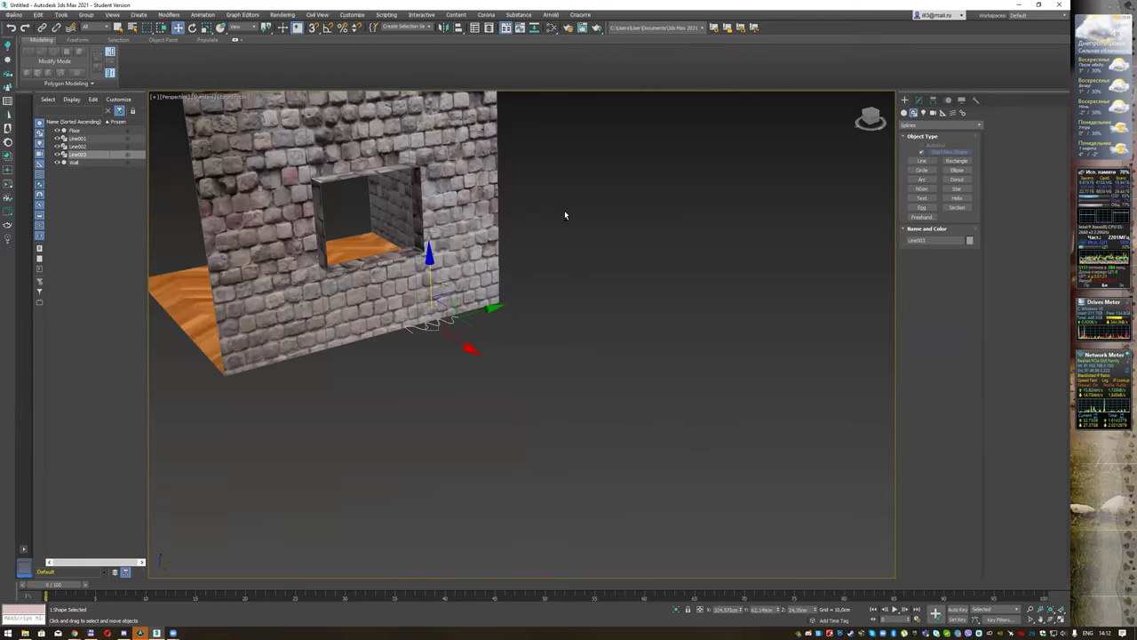
Step: Switch to non-uniform Scale and select Line002, Line003 and then Line001
key(r)
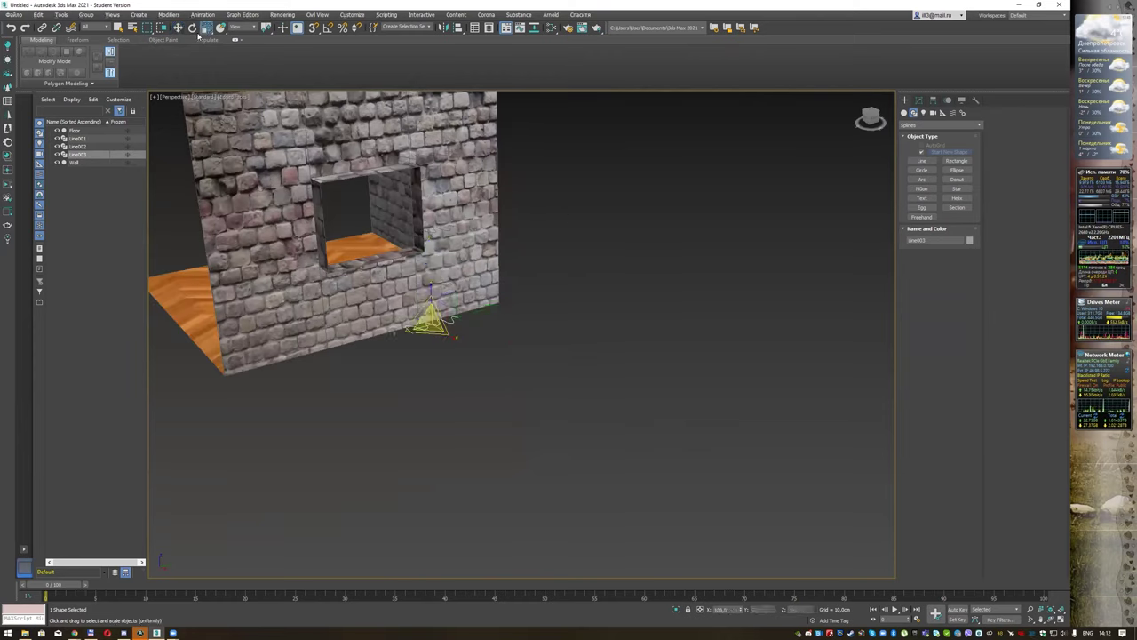
key(r)
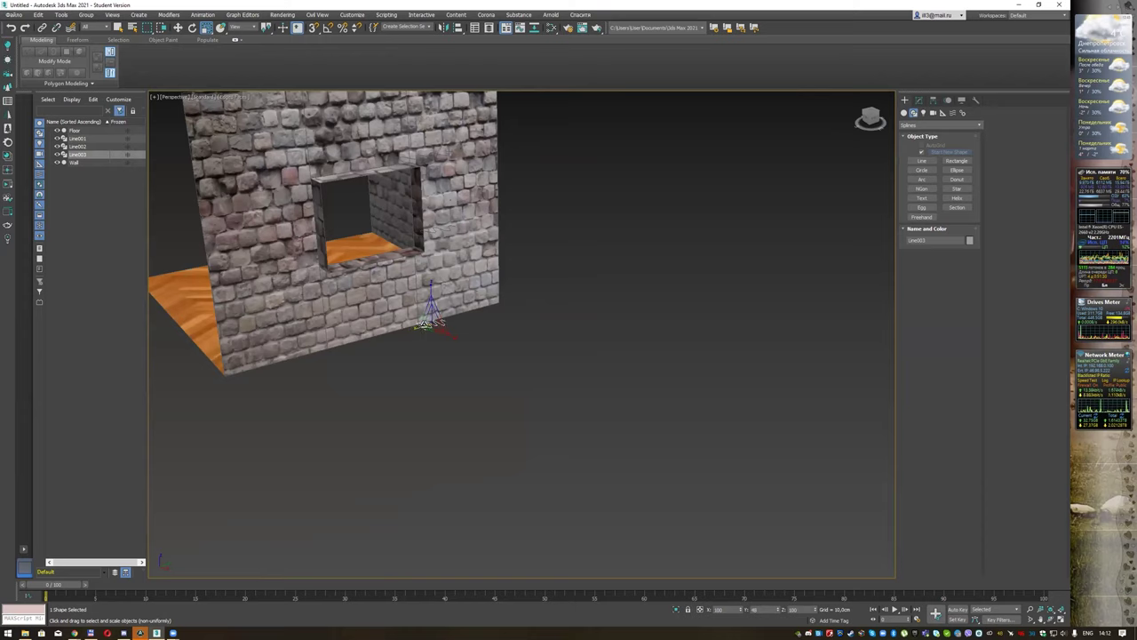
click(451, 229)
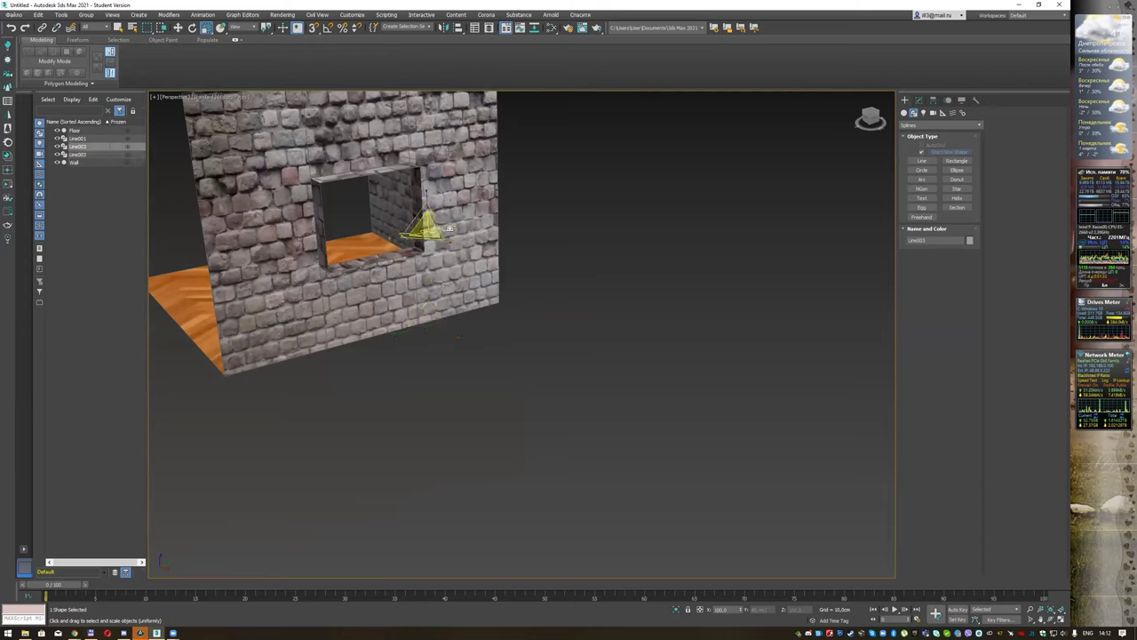
click(411, 235)
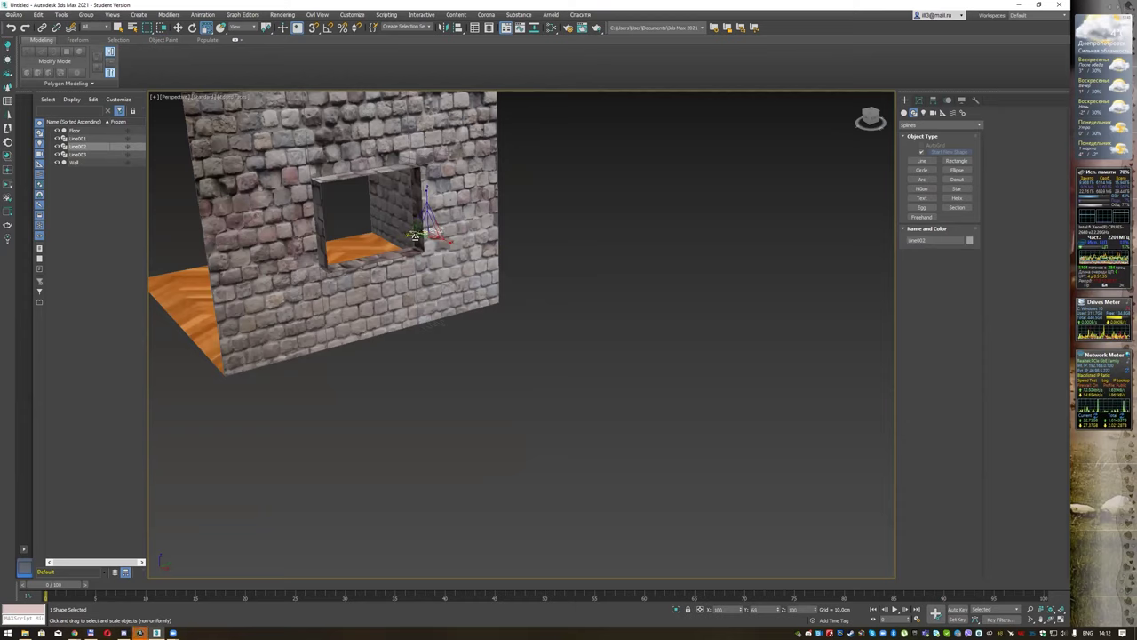
click(433, 327)
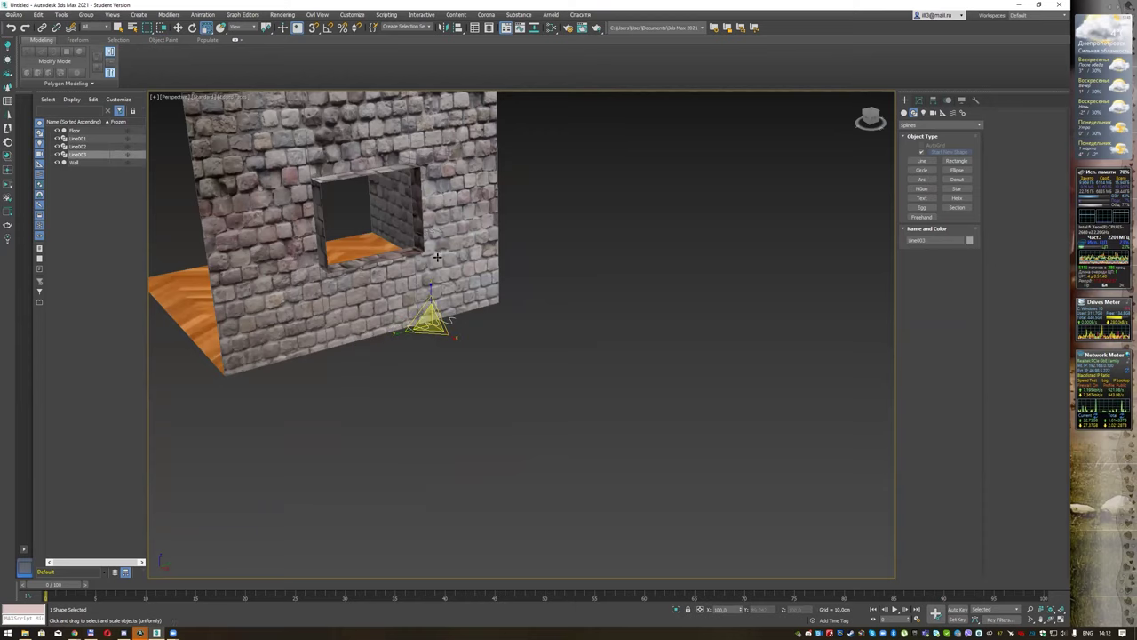
click(419, 234)
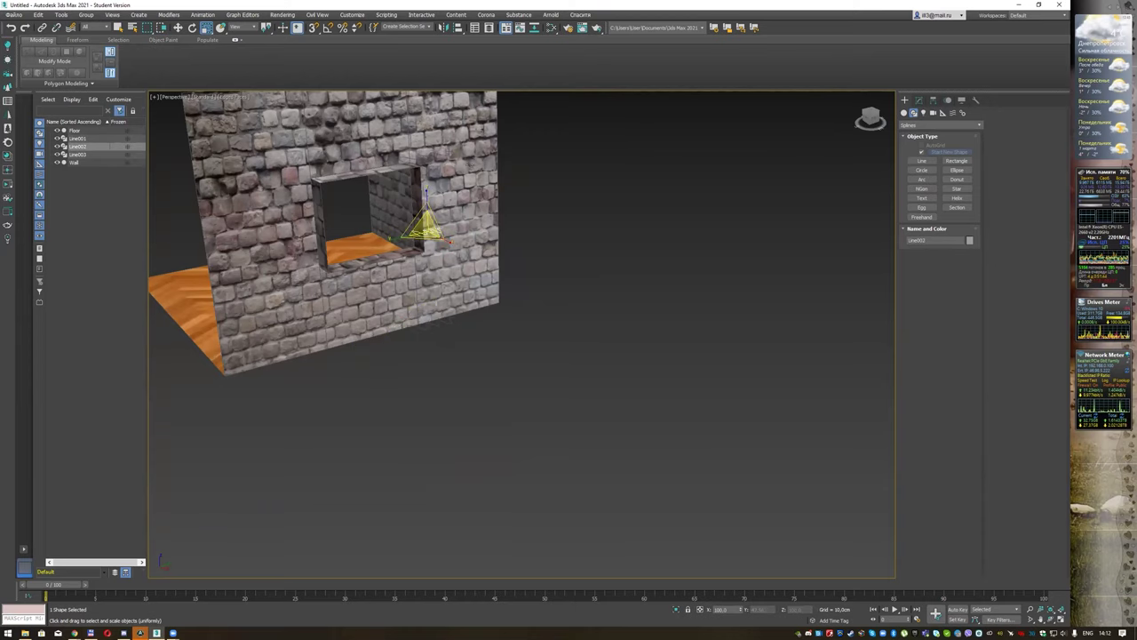
click(429, 154)
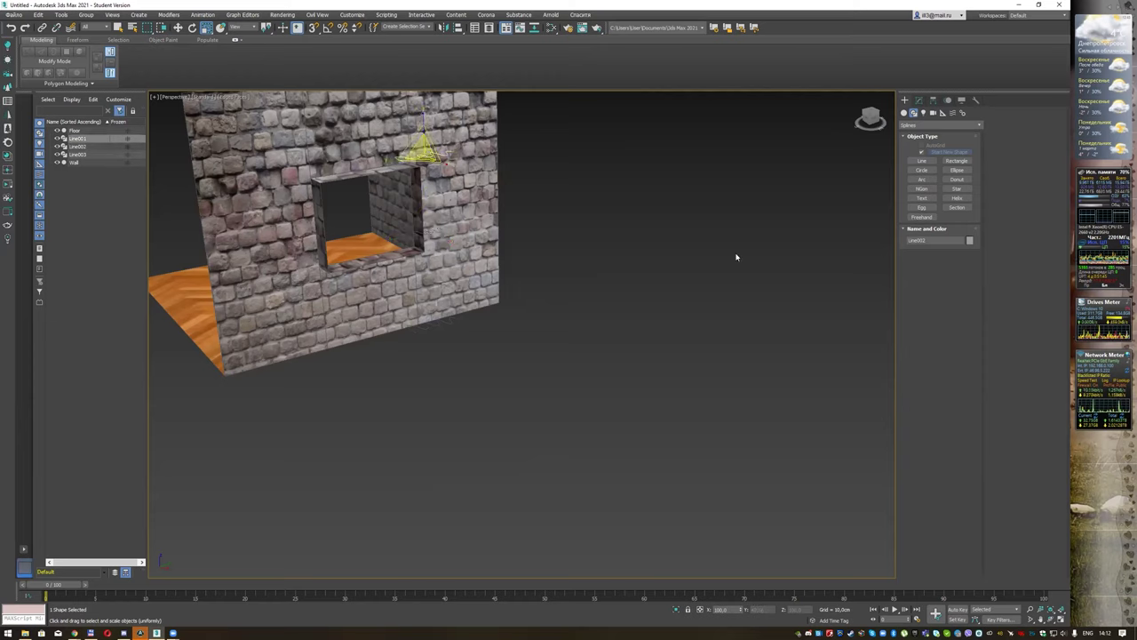
Step: Attach Line002 and Line003 to Line001 so they form one spline object
click(919, 100)
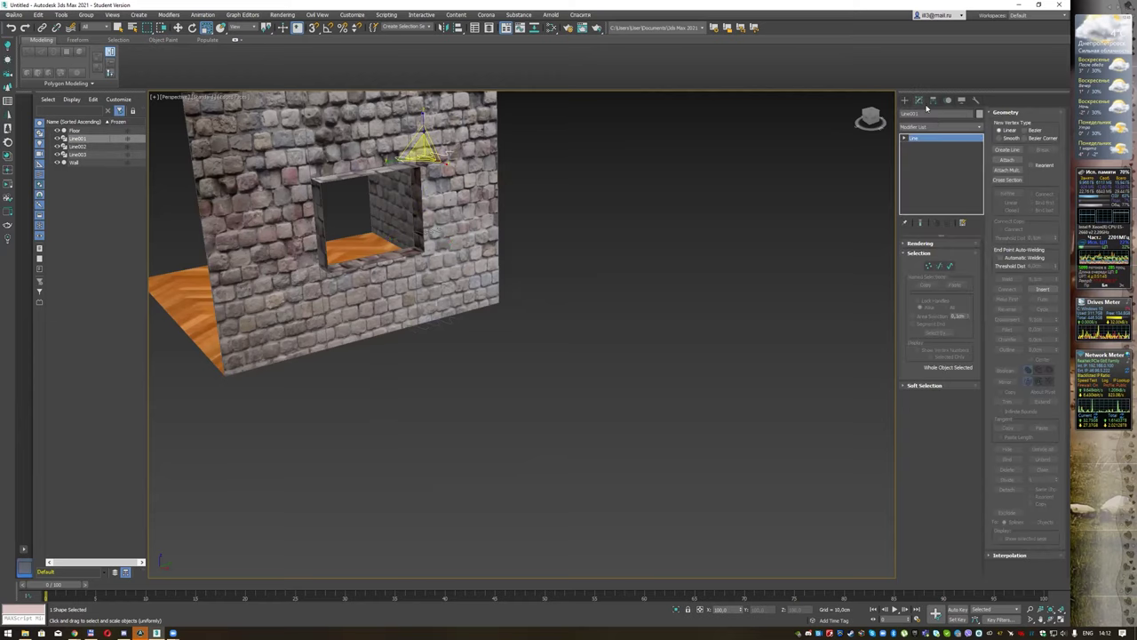
click(1007, 160)
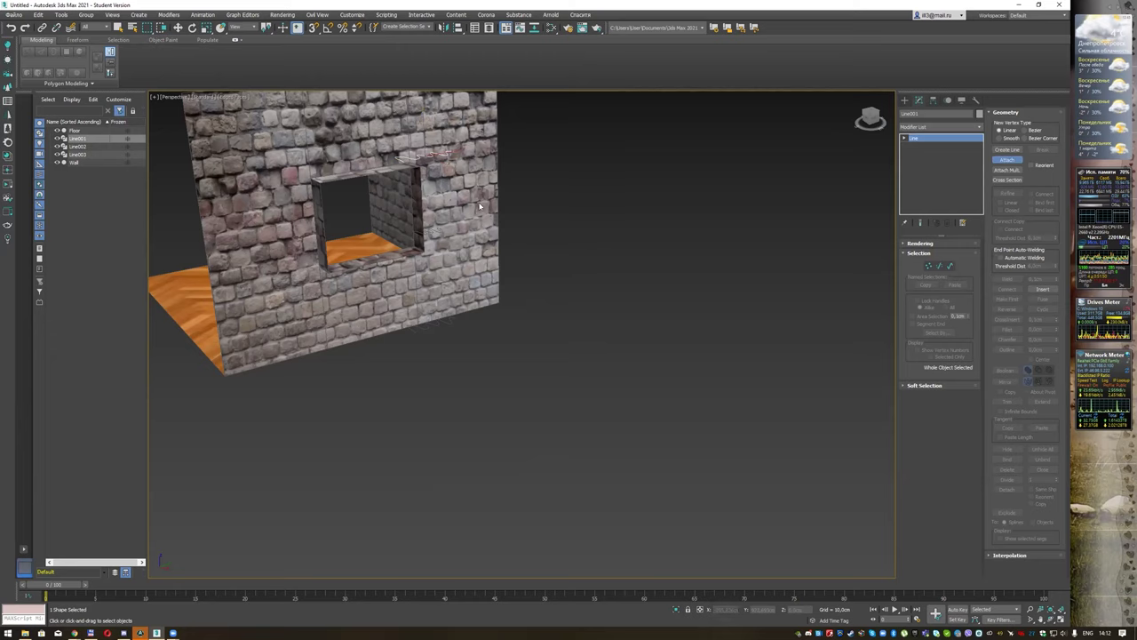
alt+middle_drag(563, 231, 605, 241)
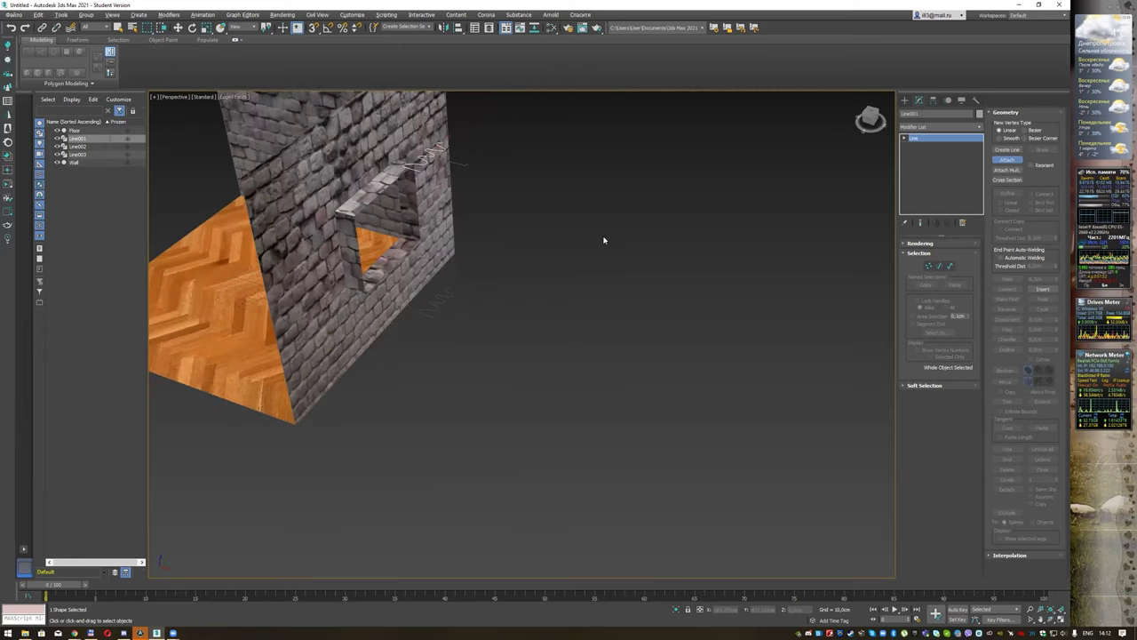
click(436, 224)
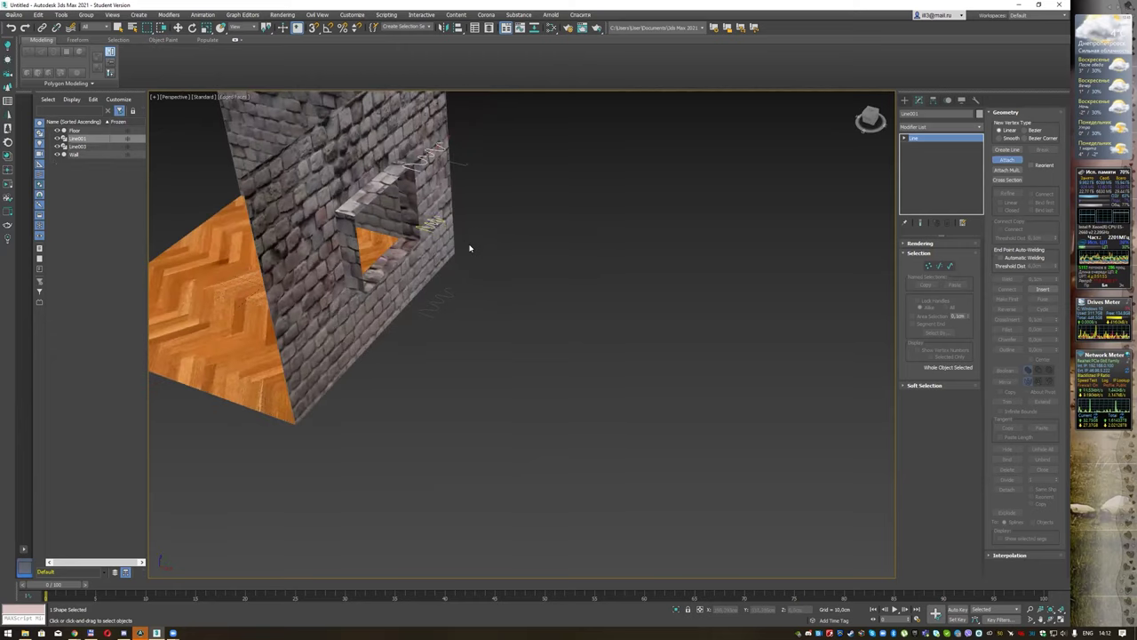
click(445, 299)
right_click(573, 210)
mouse_move(612, 223)
alt+middle_down()
mouse_move(587, 196)
mouse_move(548, 203)
mouse_move(575, 208)
mouse_move(568, 203)
alt+middle_up()
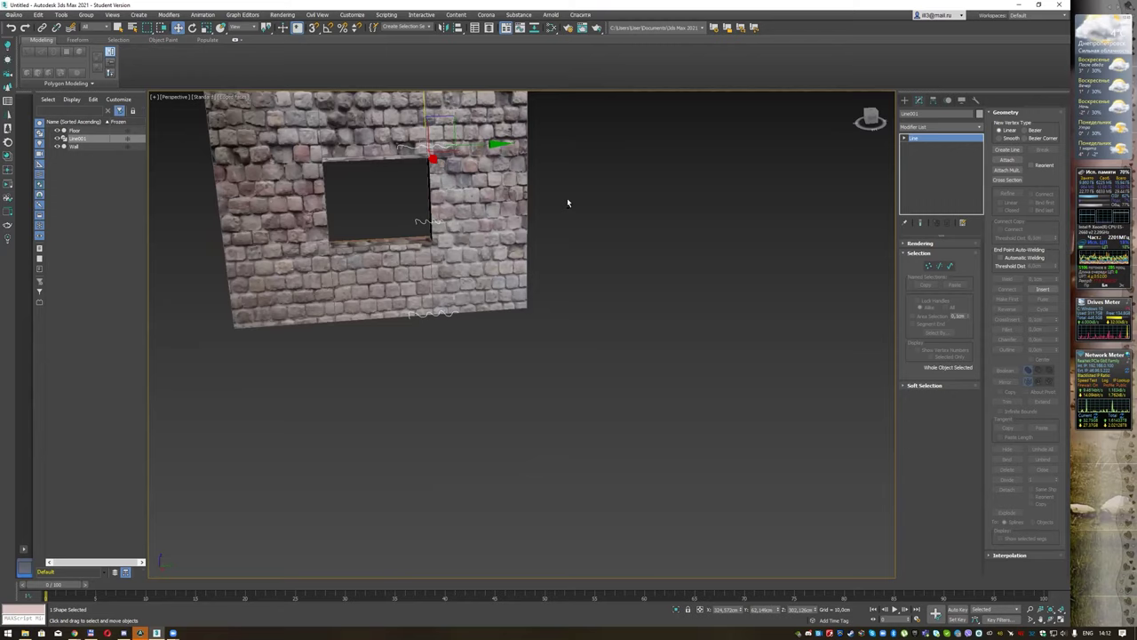
Step: Isolate the combined spline, hiding the wall, and view it from the front
click(675, 610)
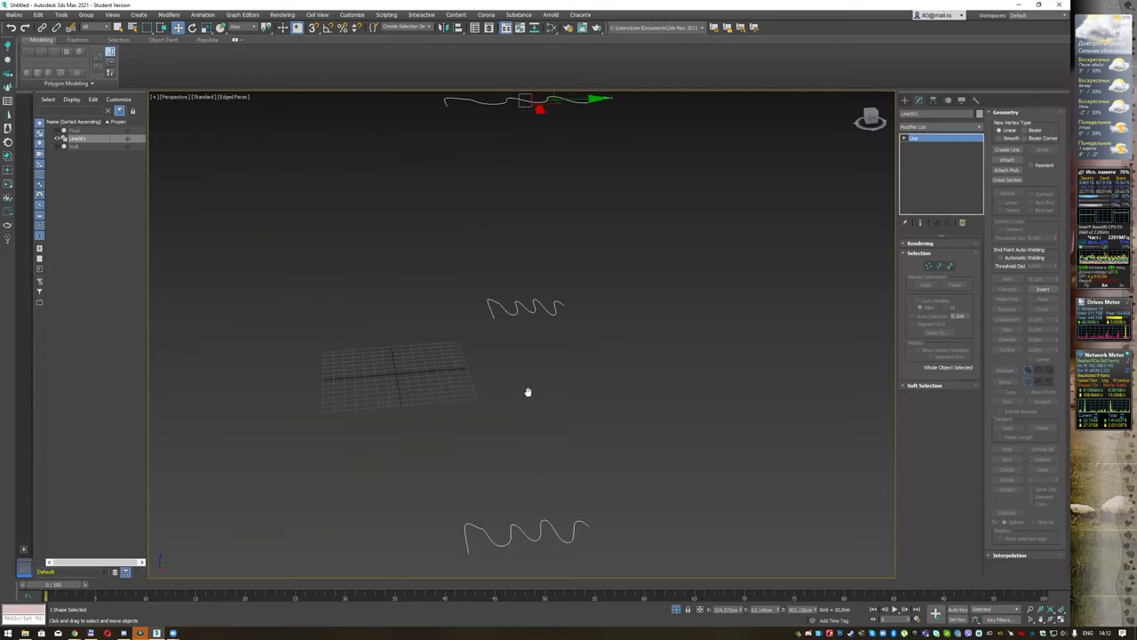
key(f)
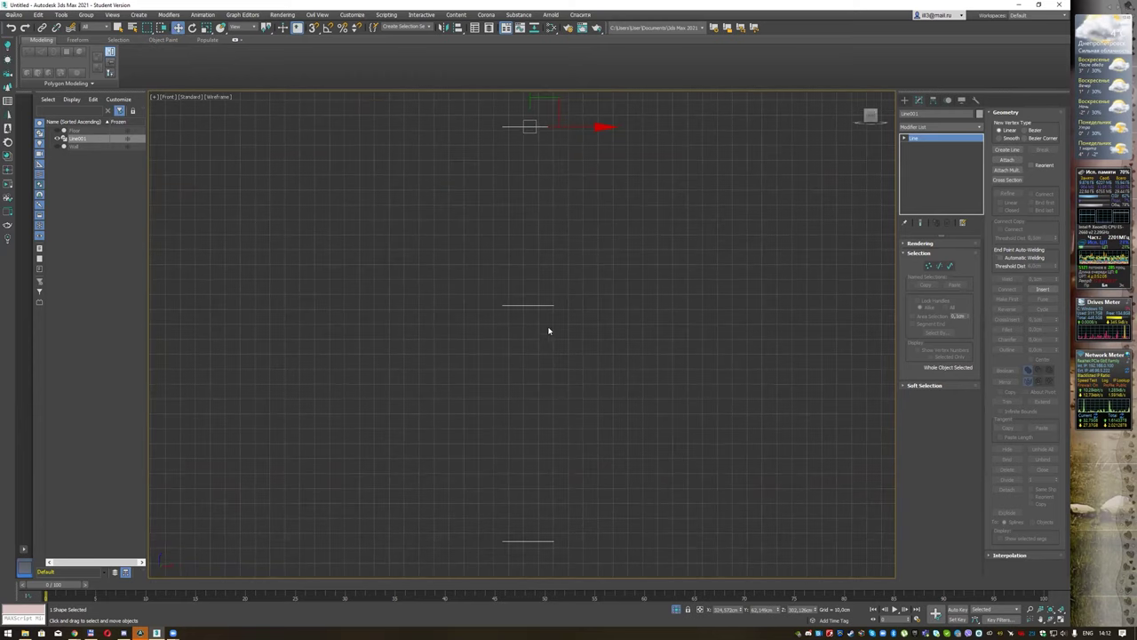
scroll(572, 272, down, 2)
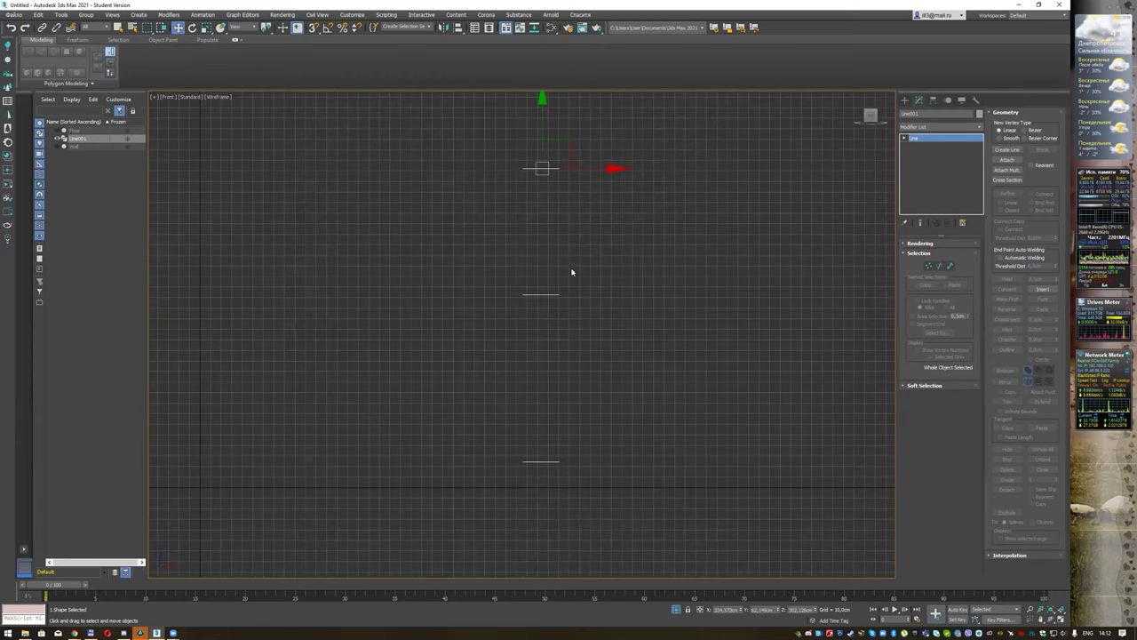
alt+middle_drag(571, 272, 595, 275)
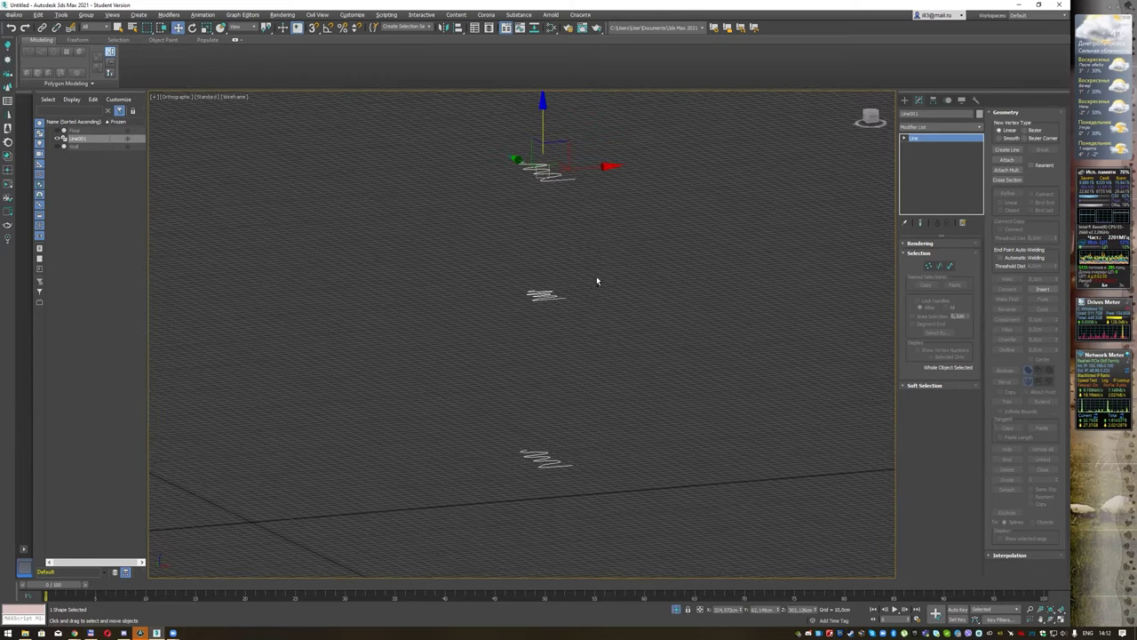
Step: View the three splines in the Left view, panned and zoomed in close
key(l)
scroll(564, 300, down, 2)
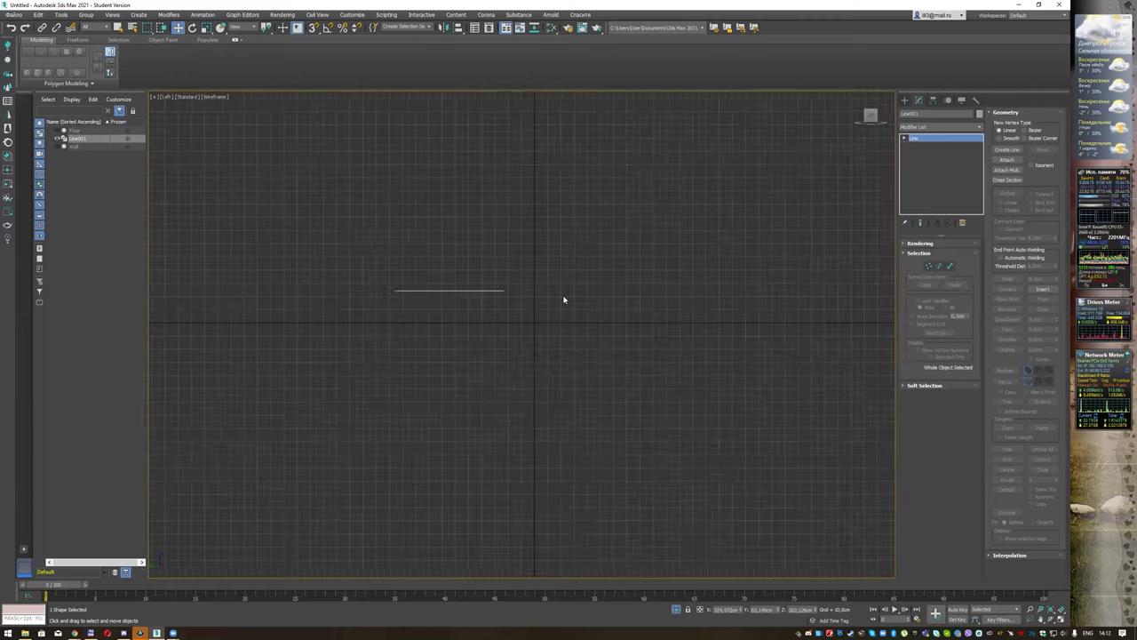
scroll(563, 300, down, 5)
middle_drag(563, 244, 554, 285)
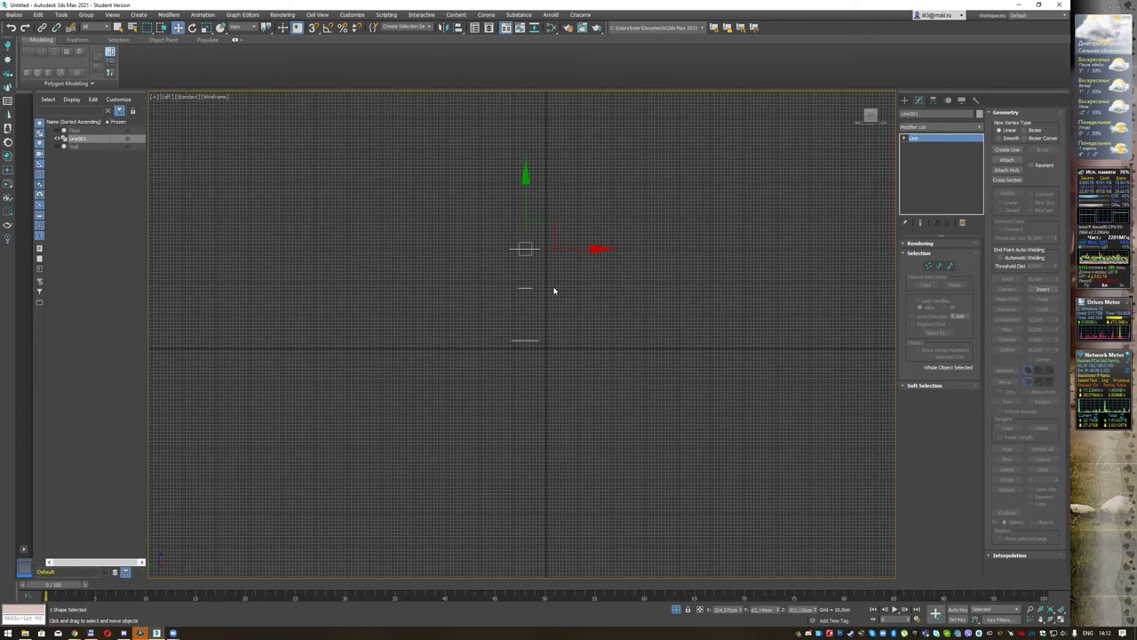
alt+middle_drag(579, 302, 591, 314)
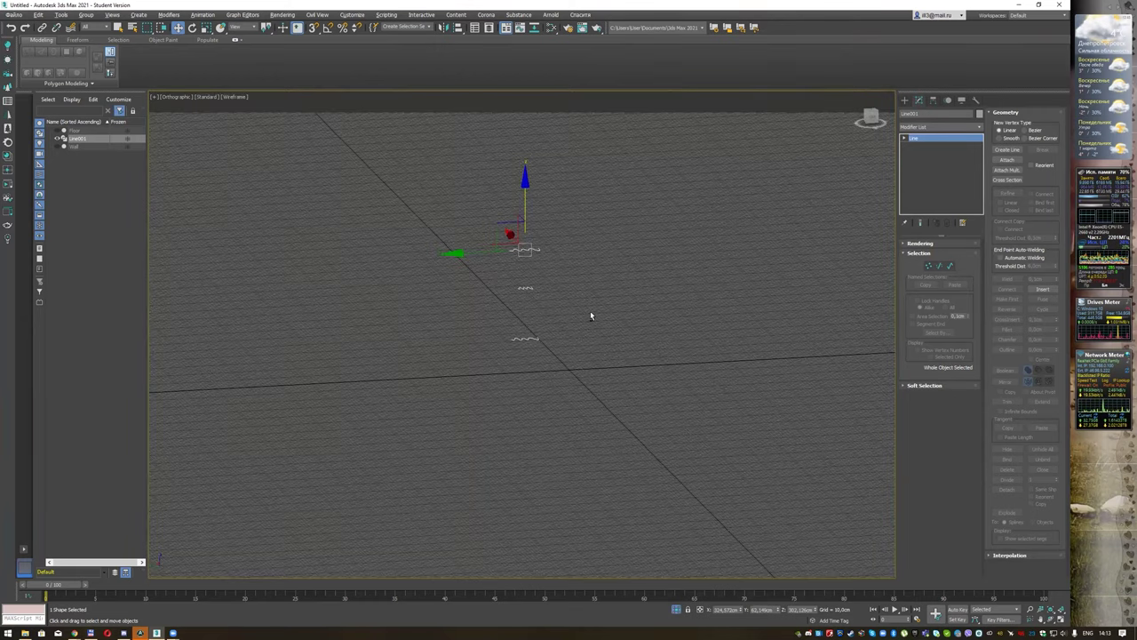
key(l)
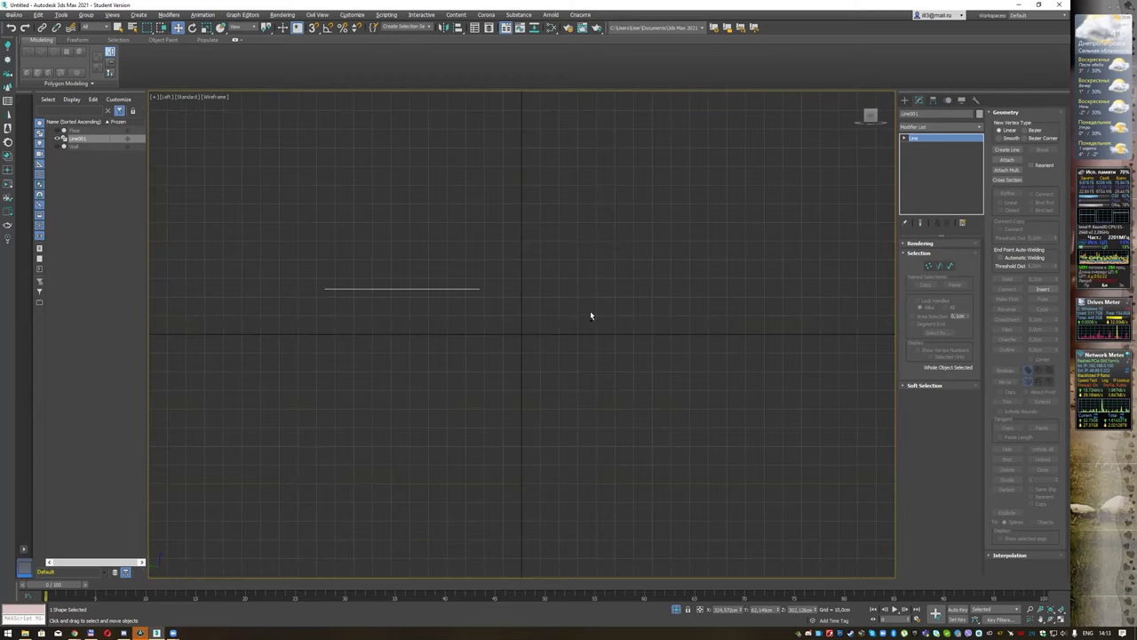
middle_drag(488, 255, 492, 297)
scroll(492, 298, up, 4)
Step: At Spline sub-object level, shift the middle and bottom splines right along X to align them
click(448, 268)
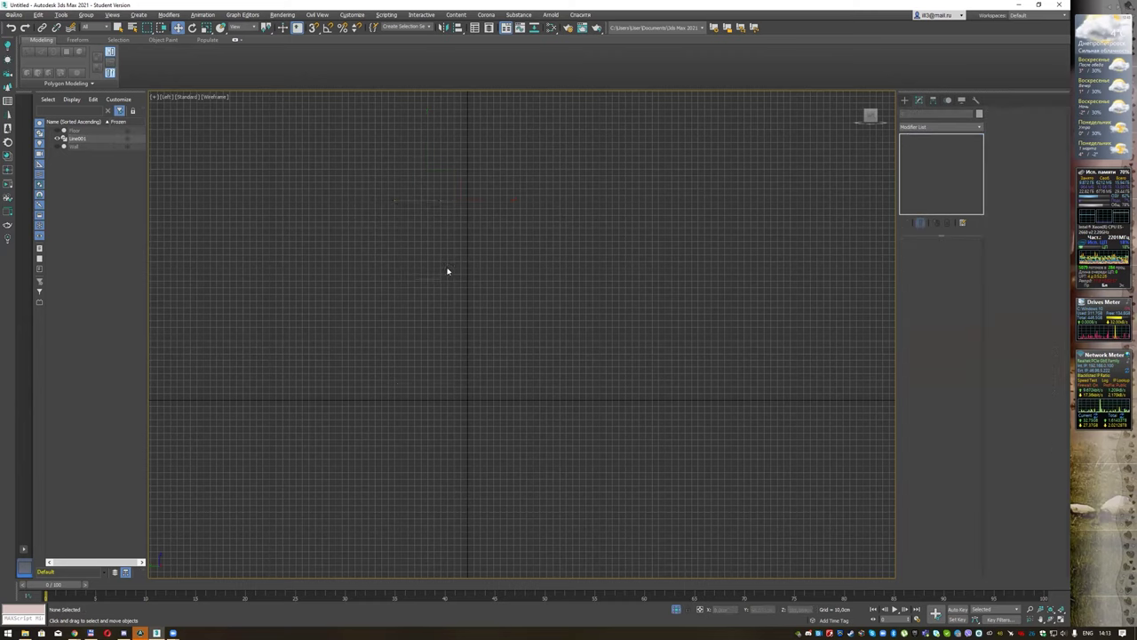
click(427, 279)
click(905, 140)
click(921, 160)
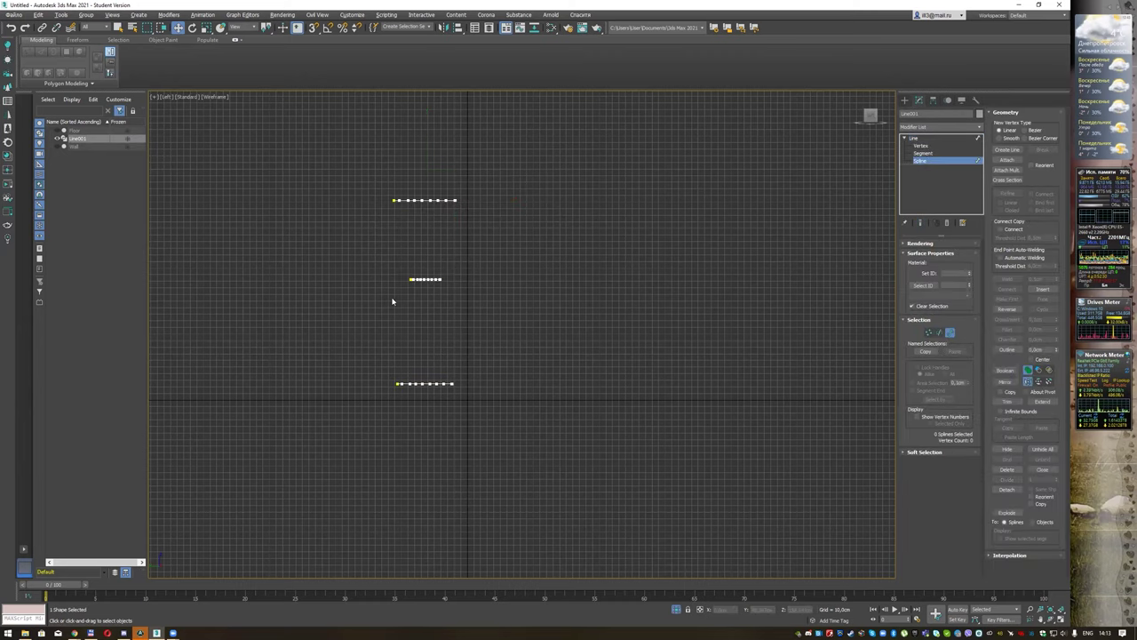
click(425, 279)
drag(470, 284, 484, 279)
click(435, 383)
drag(484, 383, 492, 383)
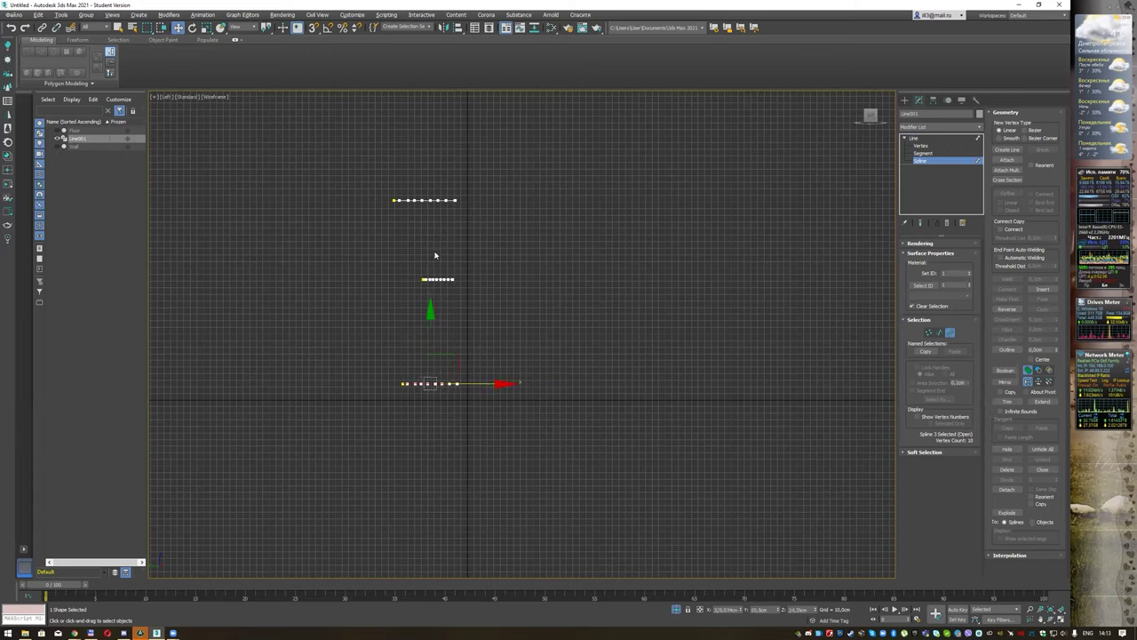
Step: Scale the top spline's vertices much wider and move them left to recentre
drag(378, 188, 472, 225)
key(r)
mouse_move(470, 205)
mouse_down()
mouse_move(460, 200)
mouse_move(463, 216)
mouse_up()
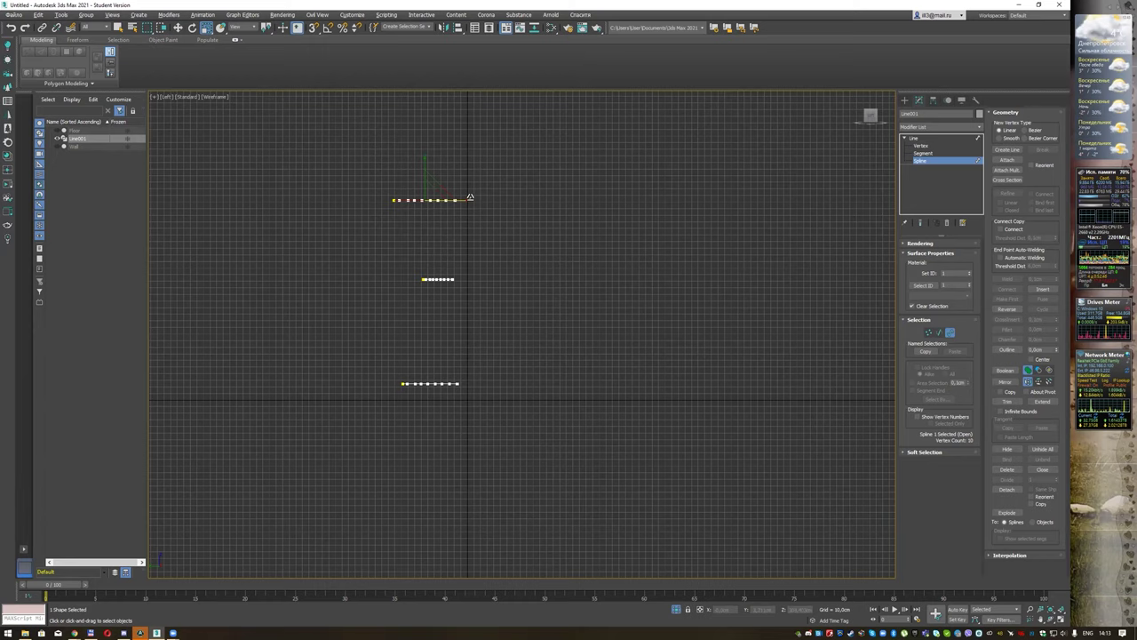
drag(484, 173, 346, 225)
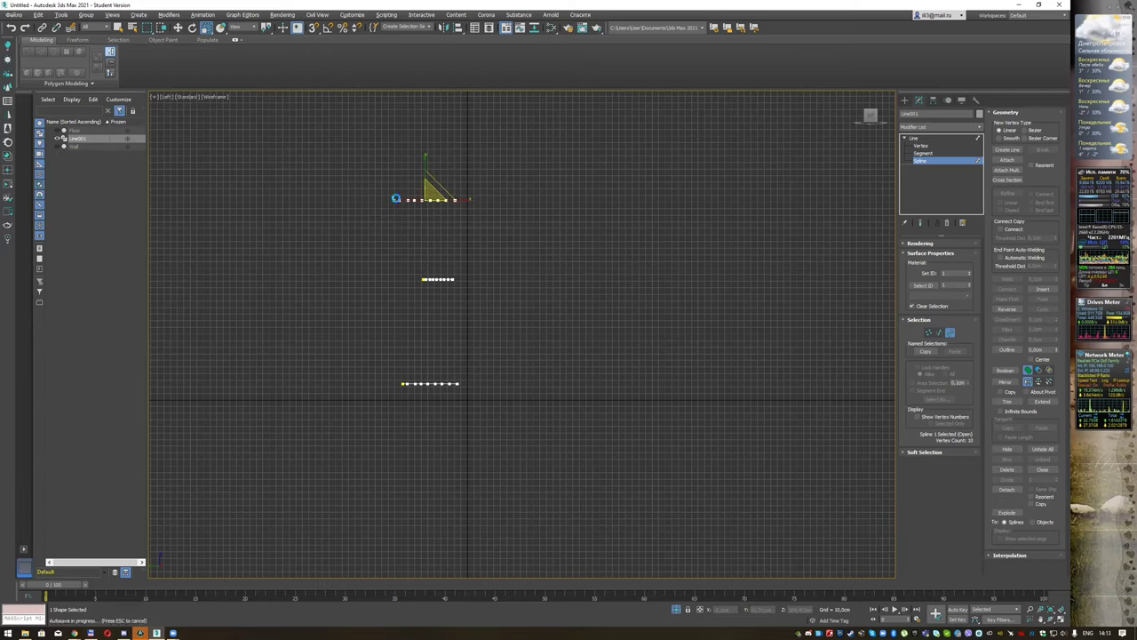
click(469, 199)
drag(468, 199, 504, 200)
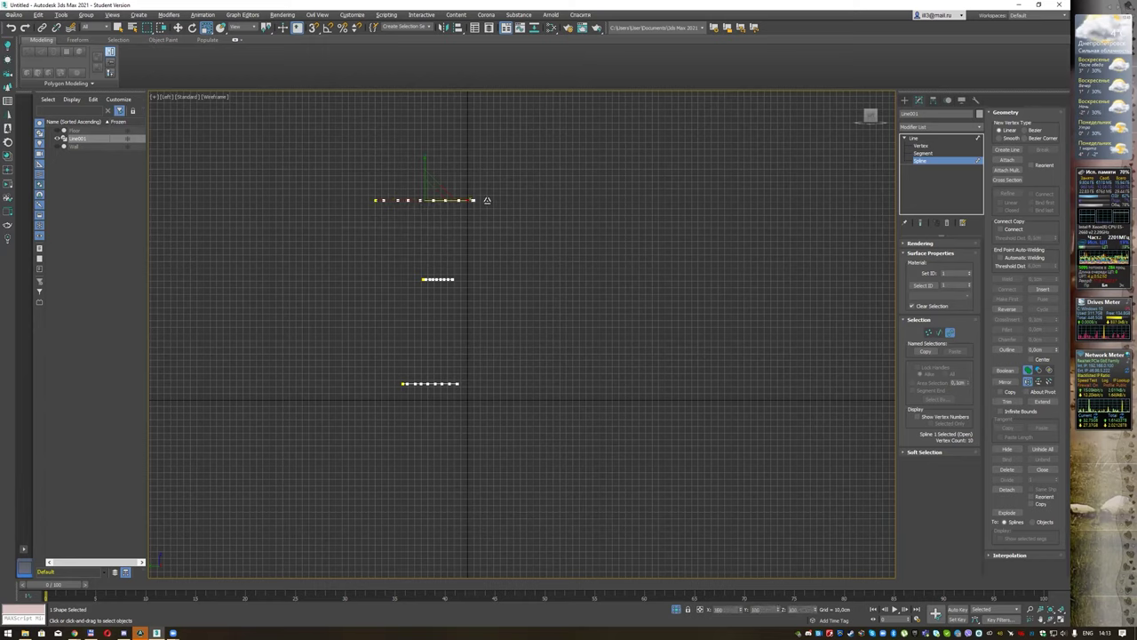
key(w)
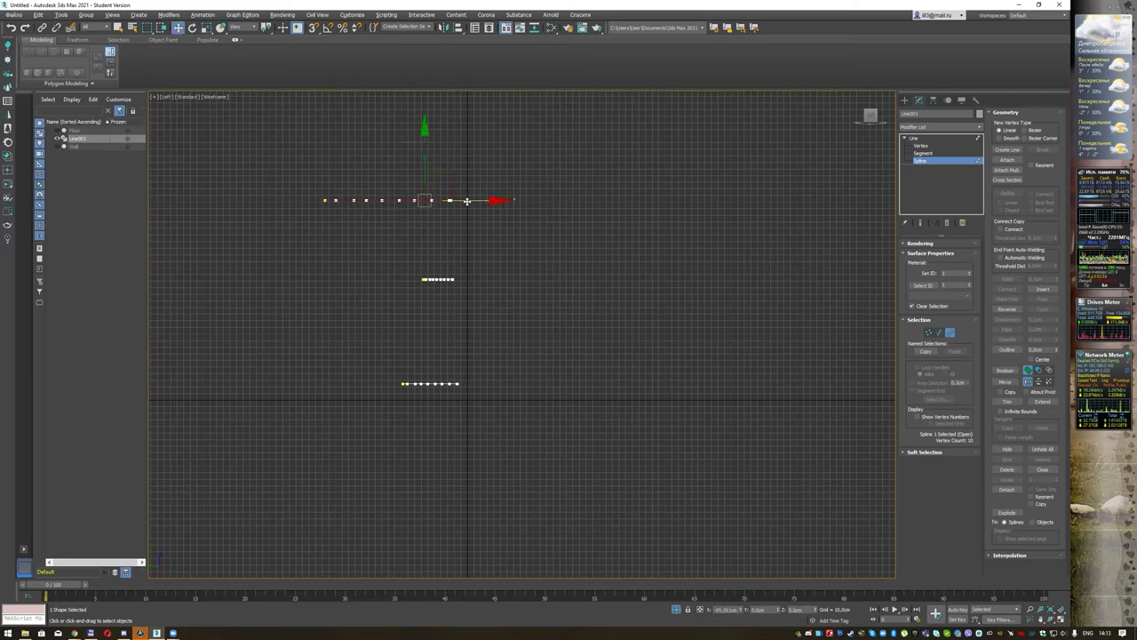
drag(479, 200, 449, 191)
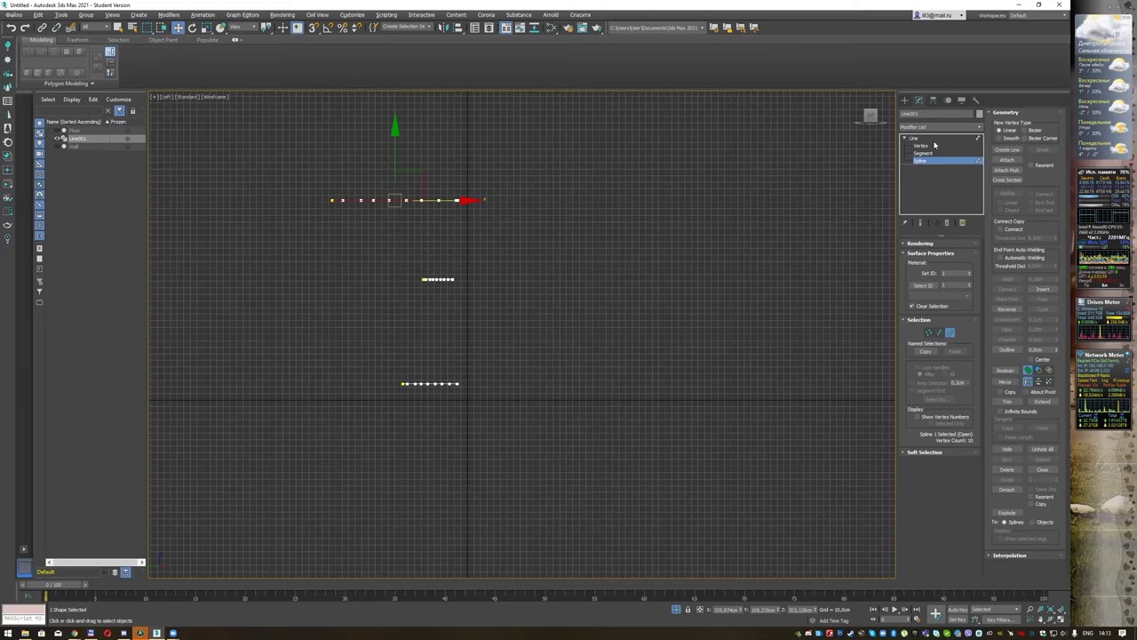
Step: In Perspective, connect the three splines bottom to top with Cross Section
key(3)
key(p)
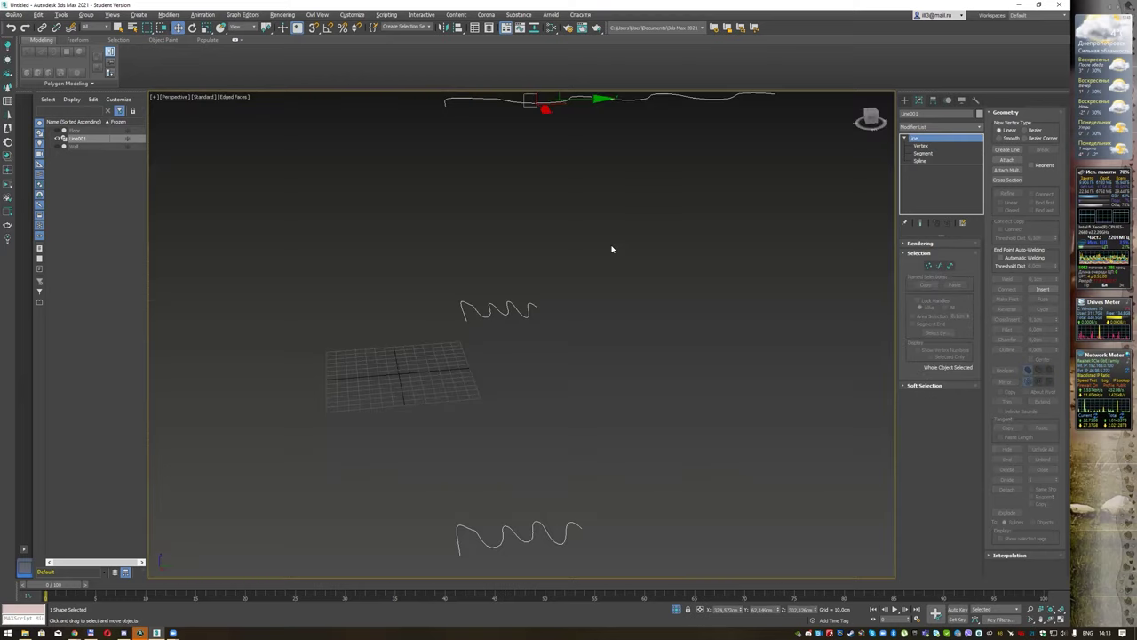
scroll(608, 229, down, 3)
alt+middle_drag(666, 226, 683, 223)
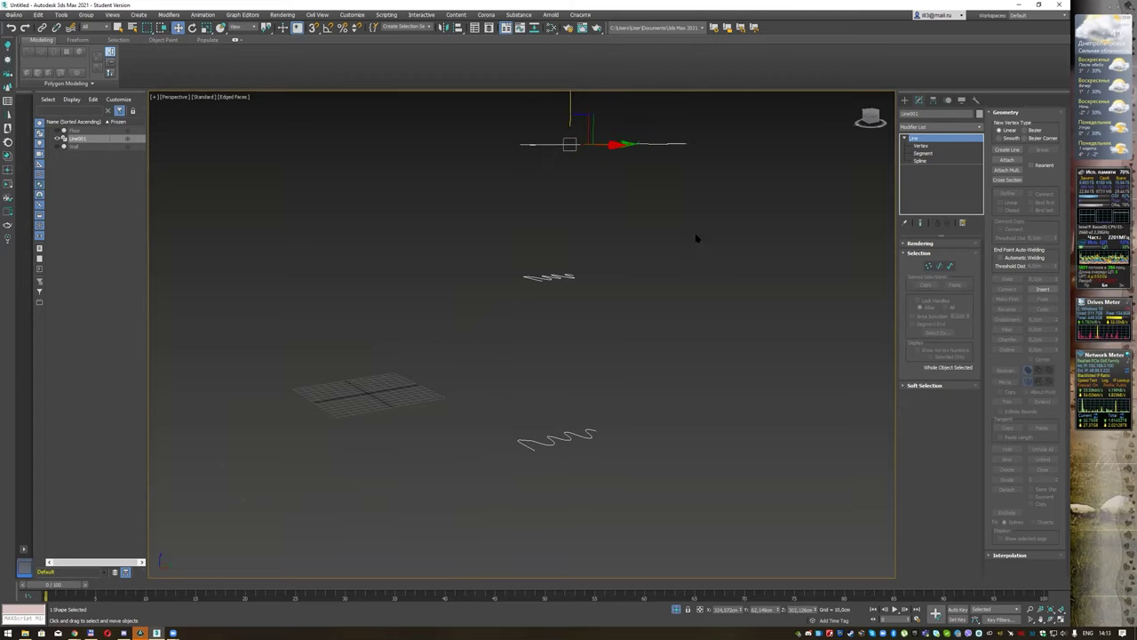
click(1006, 179)
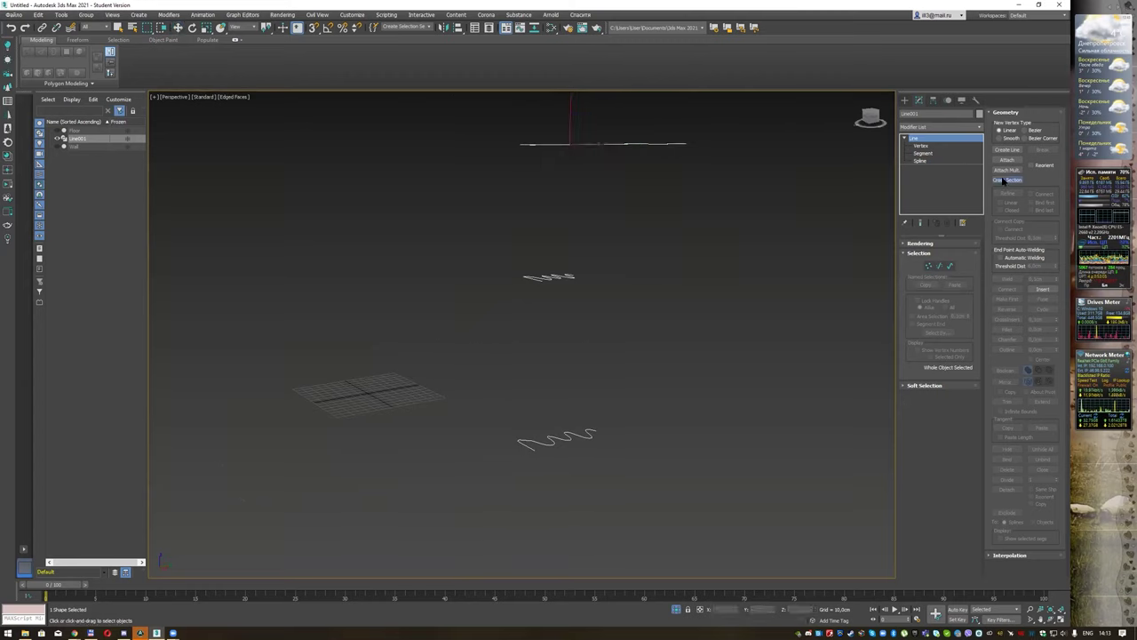
click(560, 272)
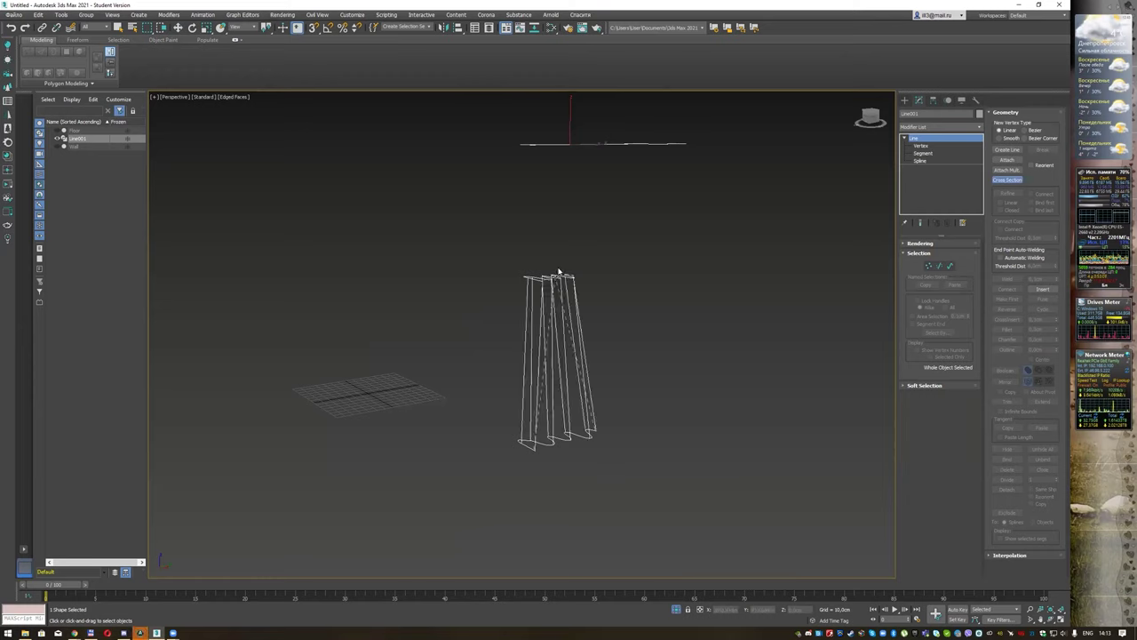
click(583, 144)
right_click(635, 276)
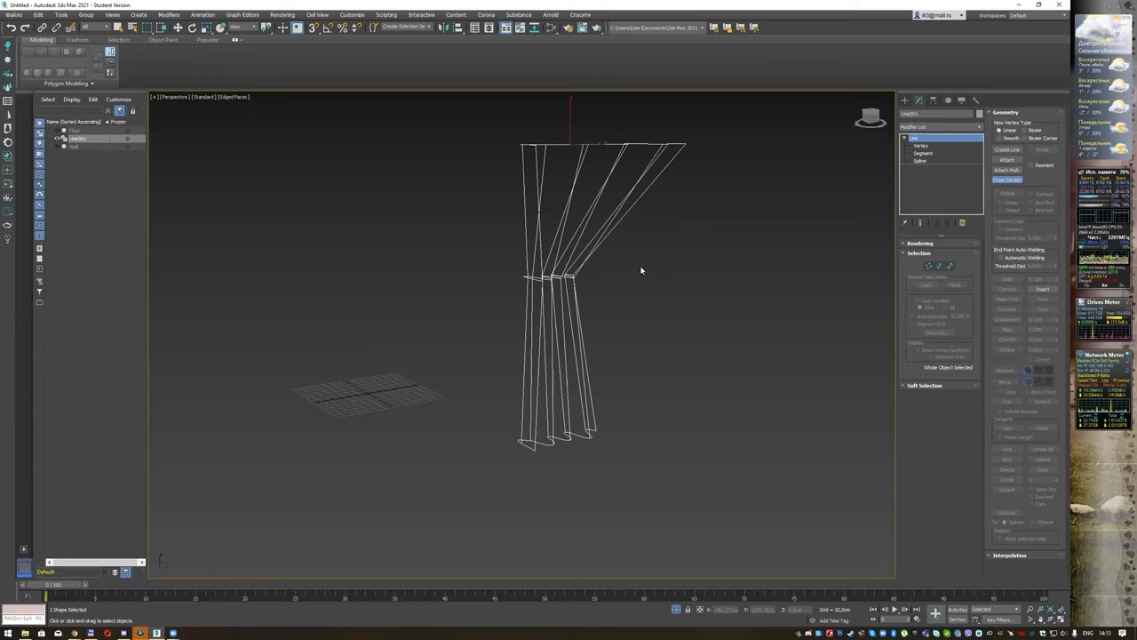
mouse_move(631, 264)
alt+middle_down()
mouse_move(701, 279)
mouse_move(761, 270)
mouse_move(622, 275)
mouse_move(738, 278)
alt+middle_up()
Step: Add a Surface modifier to Line001 to skin it into a solid pleated curtain
click(982, 129)
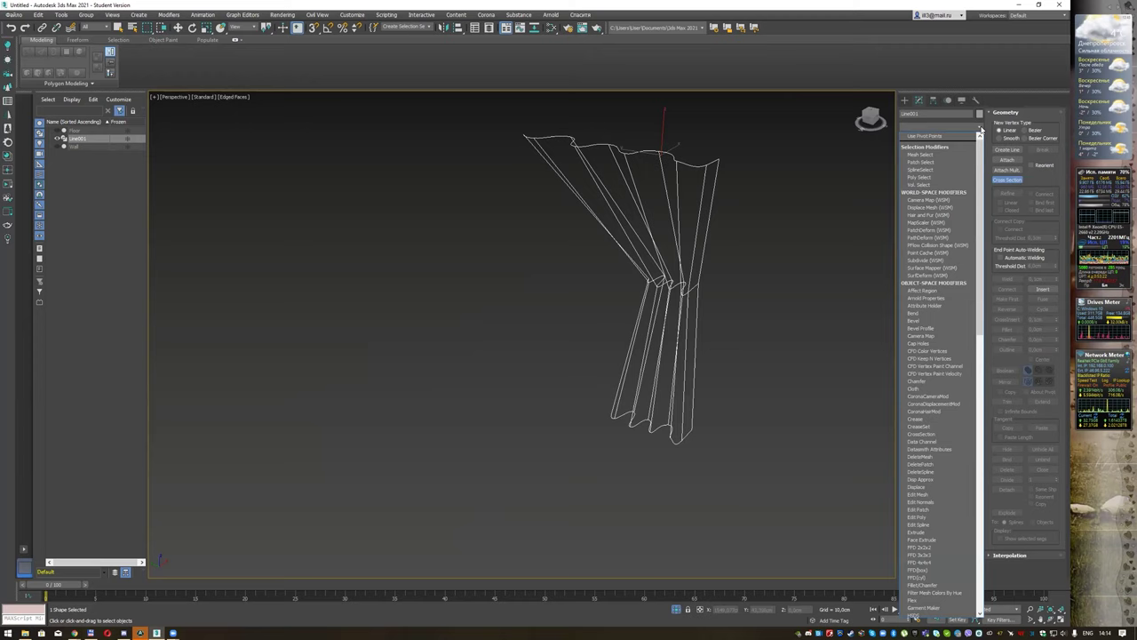
scroll(981, 130, down, 6)
scroll(982, 131, down, 1)
scroll(982, 131, up, 1)
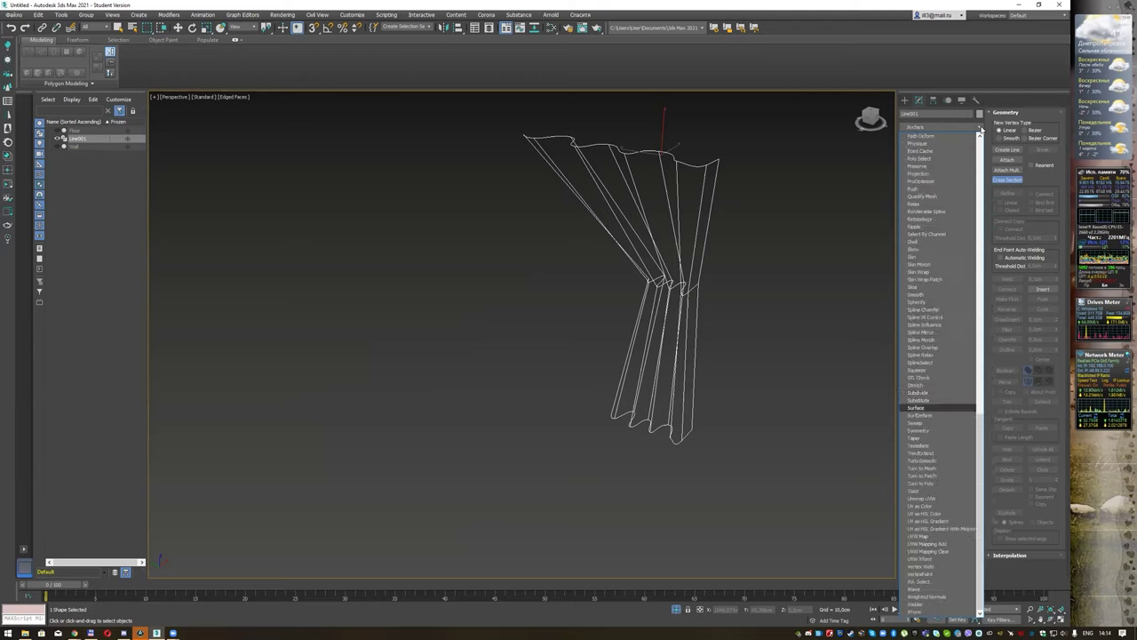
click(981, 130)
mouse_move(781, 266)
alt+middle_down()
mouse_move(618, 256)
mouse_move(656, 255)
alt+middle_up()
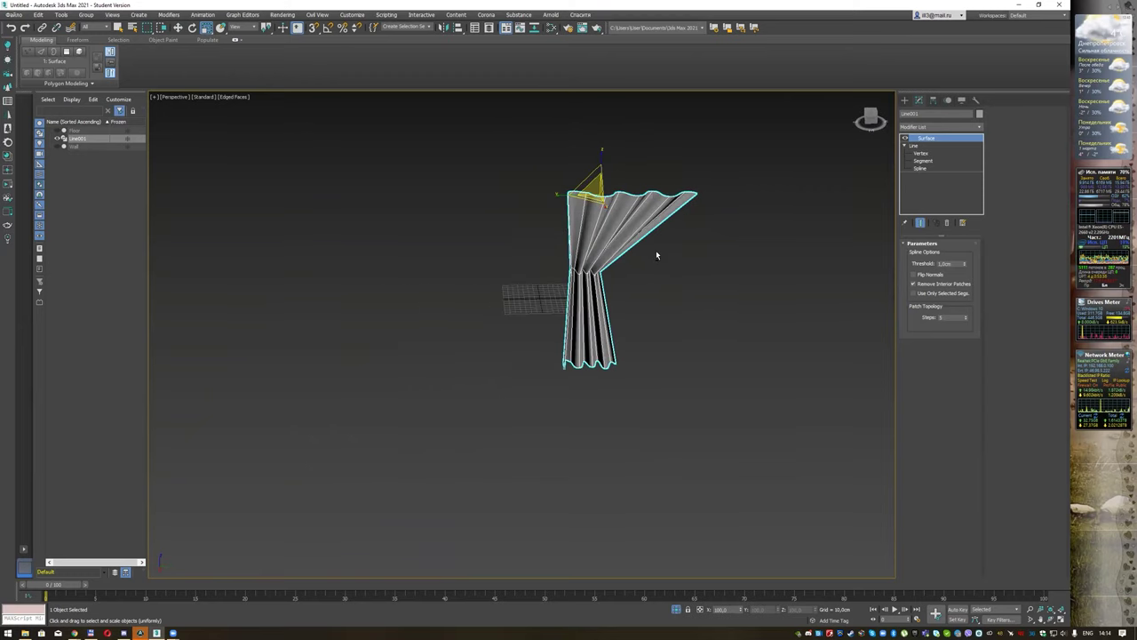
Step: Exit isolation to restore the wall and floor, and move the curtain in front of the stone wall
click(676, 610)
alt+middle_drag(587, 176, 628, 182)
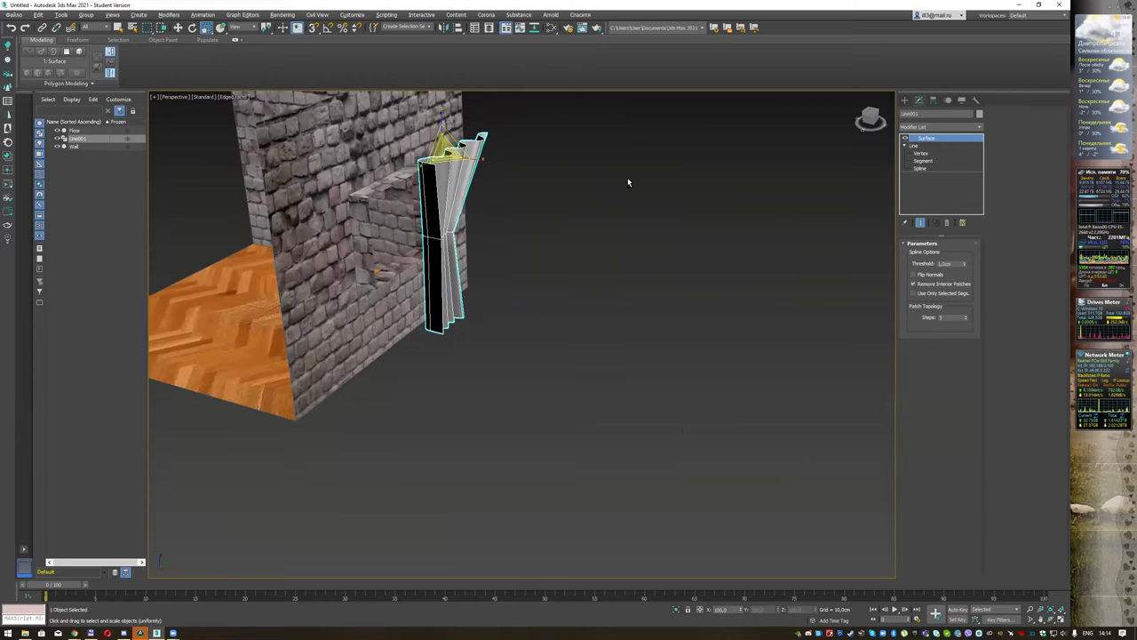
key(w)
mouse_move(540, 183)
alt+middle_down()
mouse_move(574, 180)
mouse_move(545, 169)
alt+middle_up()
drag(511, 155, 427, 158)
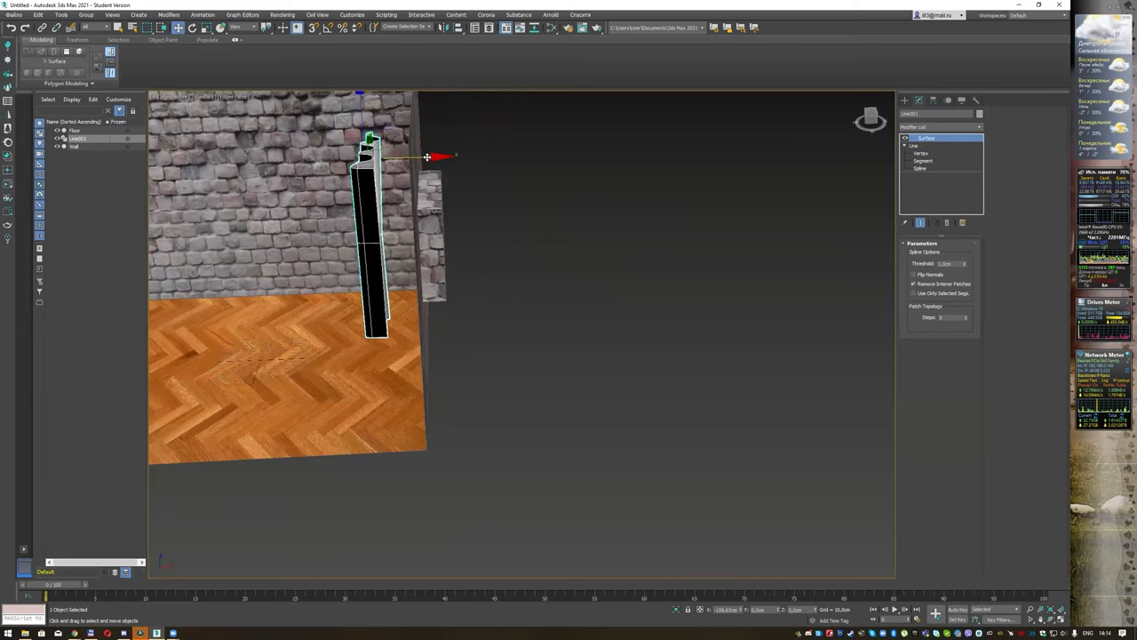
alt+middle_drag(494, 220, 575, 223)
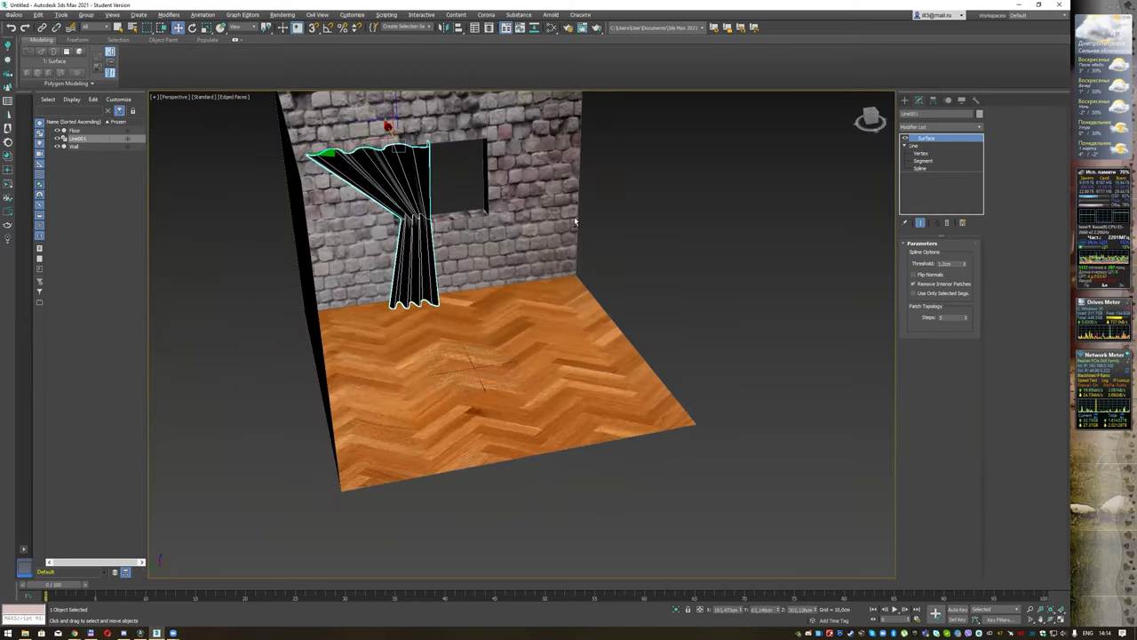
Step: Slide the curtain along the wall until it sits beside the window opening
click(444, 27)
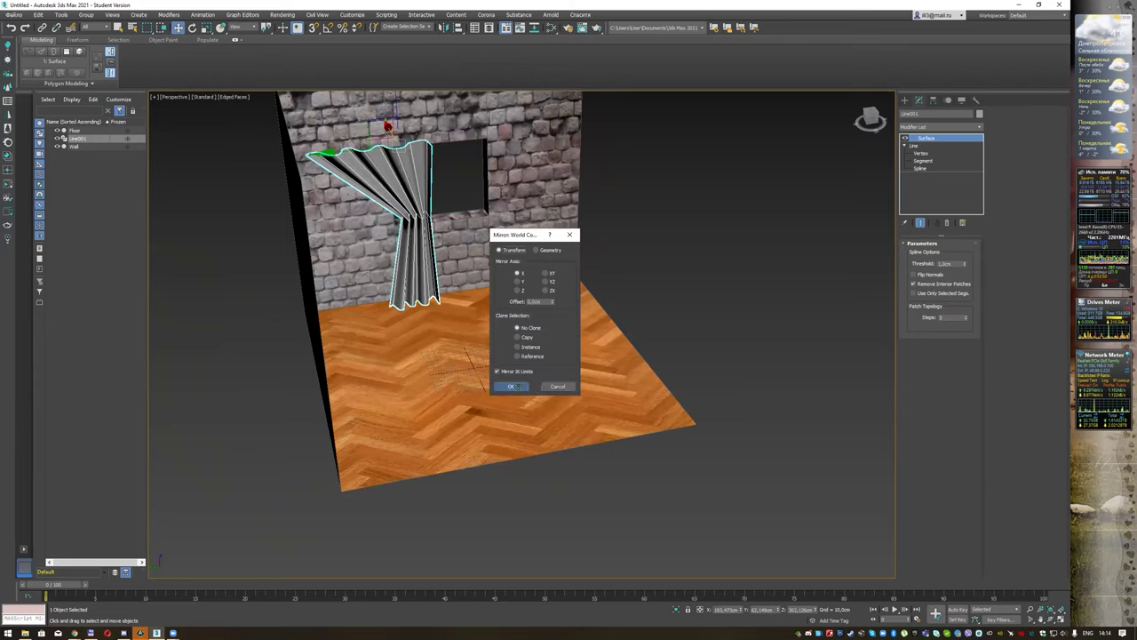
click(511, 386)
mouse_move(474, 182)
alt+middle_down()
mouse_move(482, 210)
mouse_move(343, 178)
alt+middle_up()
mouse_move(343, 179)
mouse_down()
mouse_move(377, 150)
mouse_move(467, 124)
mouse_up()
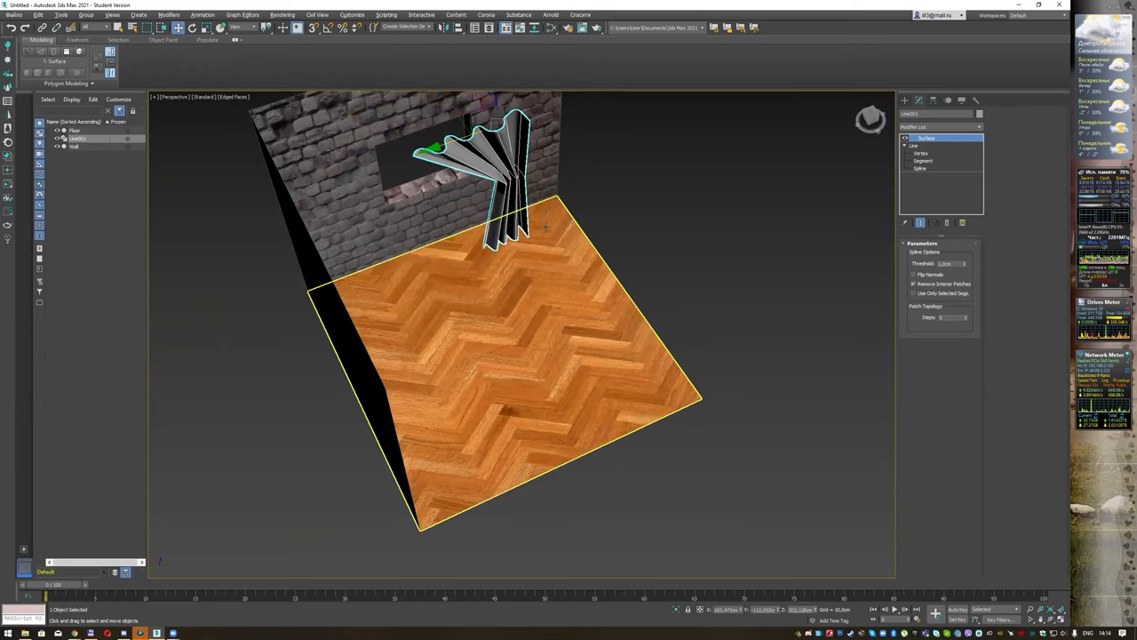
mouse_move(595, 355)
alt+middle_down()
mouse_move(590, 206)
mouse_move(411, 115)
alt+middle_up()
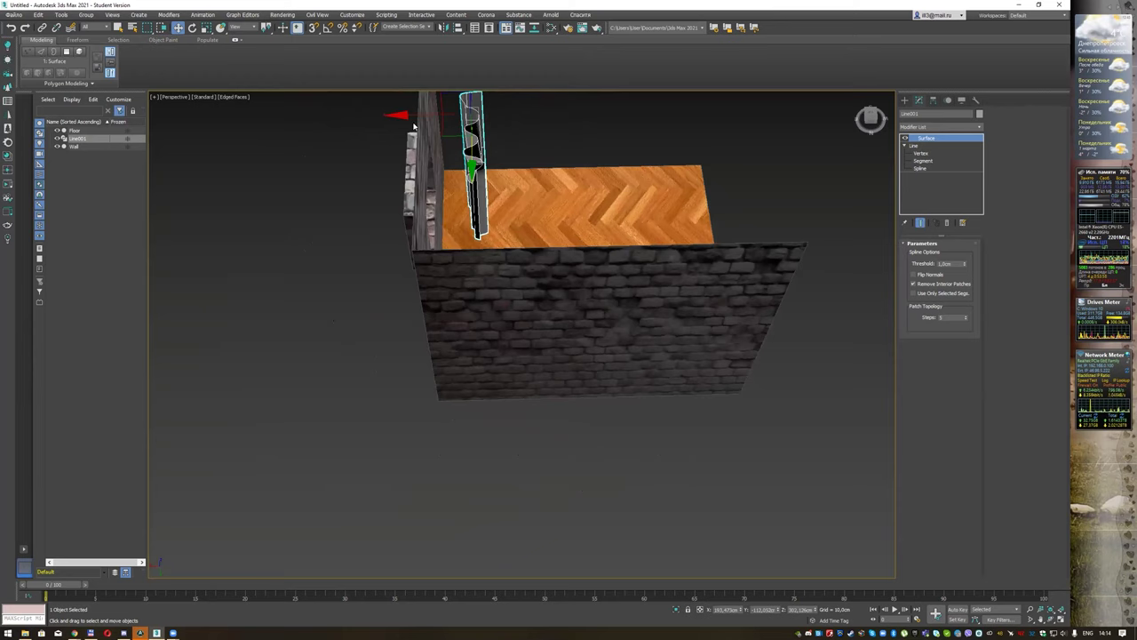
drag(411, 115, 380, 114)
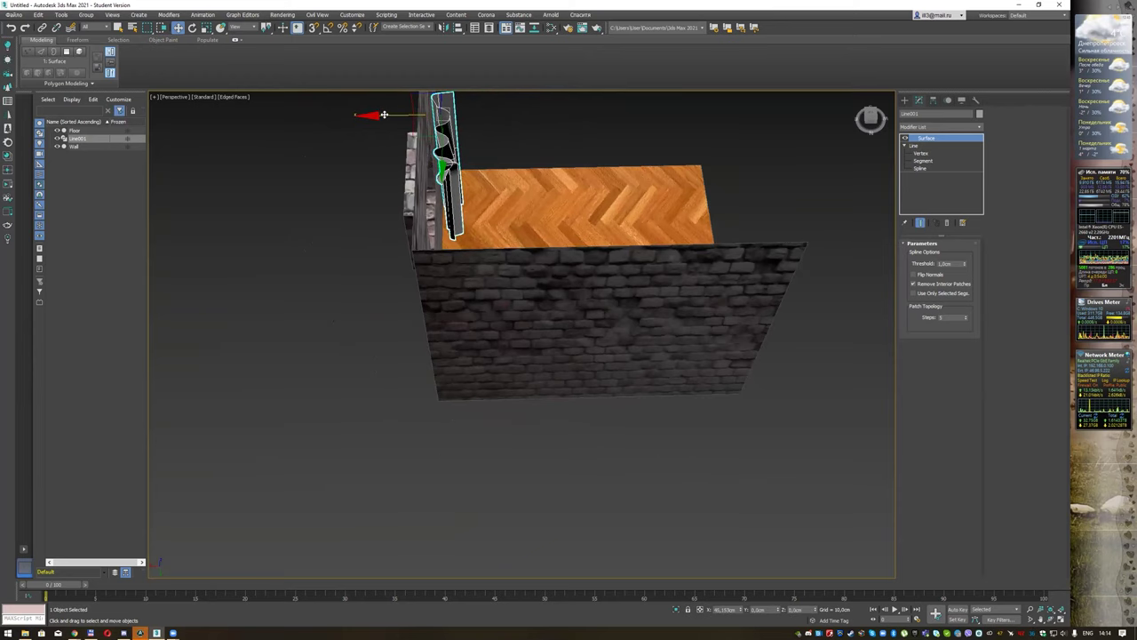
mouse_move(380, 114)
alt+middle_down()
mouse_move(544, 162)
mouse_move(571, 189)
mouse_move(527, 220)
alt+middle_up()
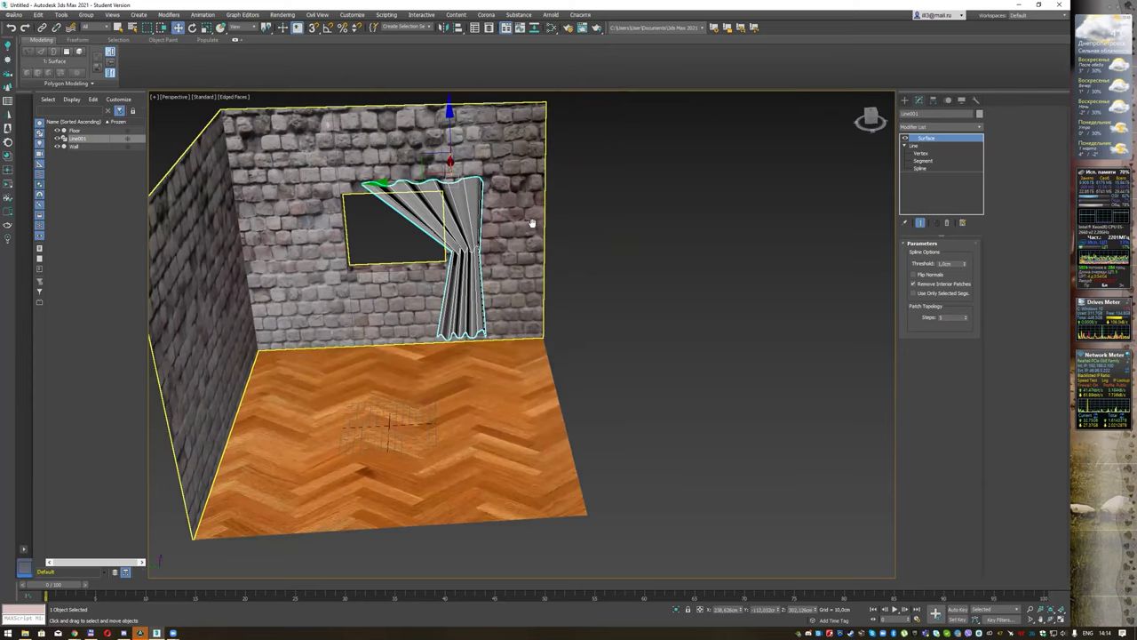
mouse_move(385, 184)
mouse_down()
mouse_move(397, 182)
mouse_move(256, 185)
mouse_up()
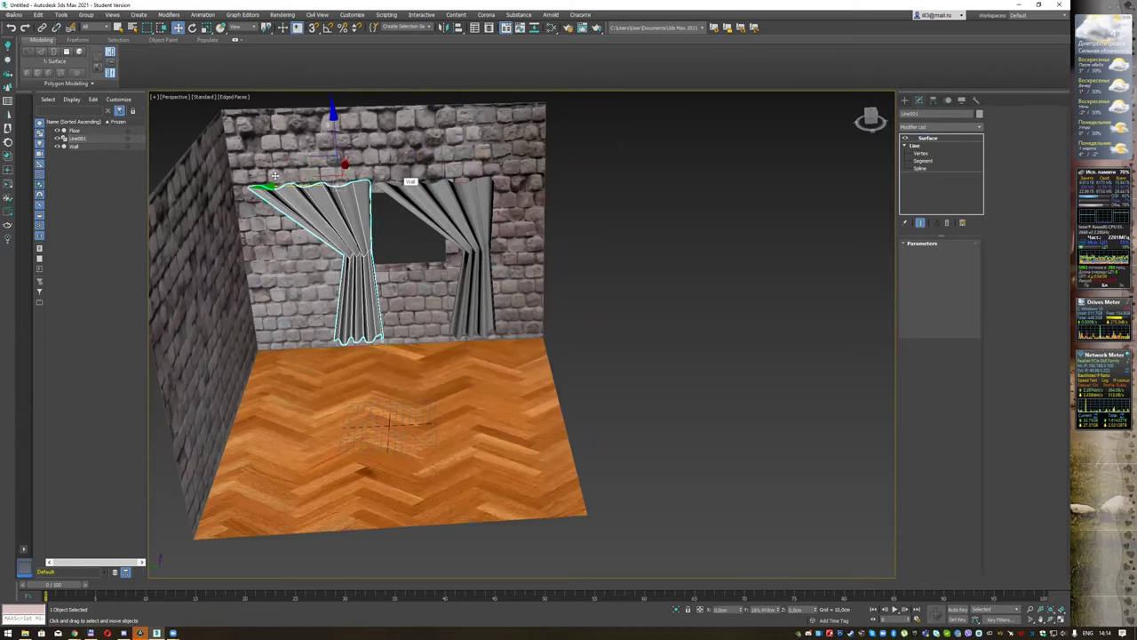
Step: Confirm the curtain copy and mirror it across the XY axis with No Clone
click(535, 355)
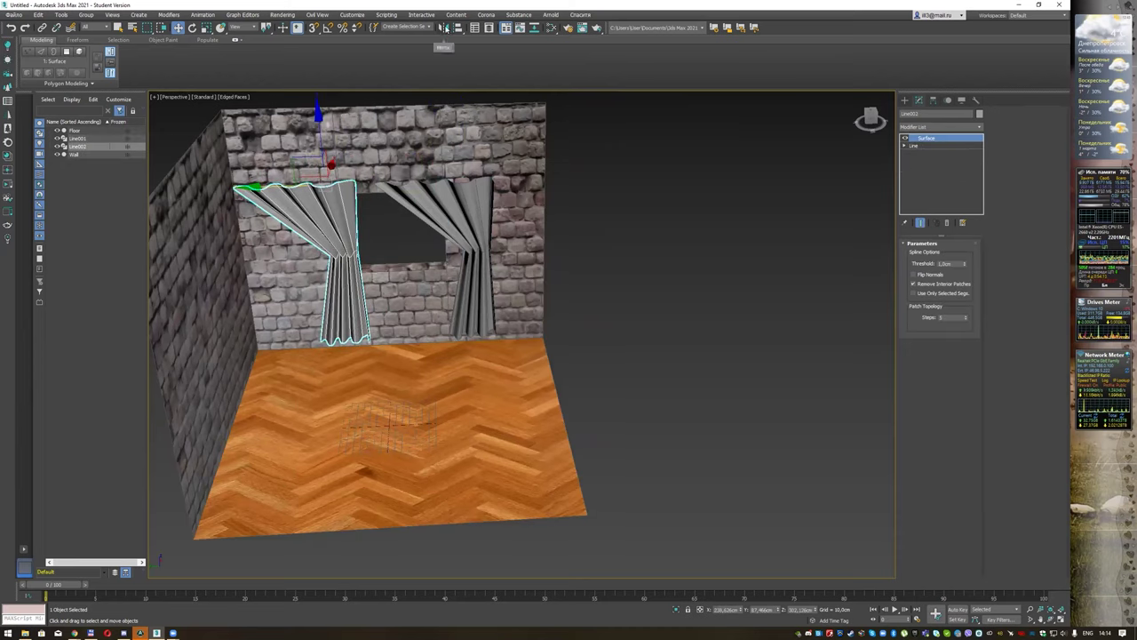
click(443, 27)
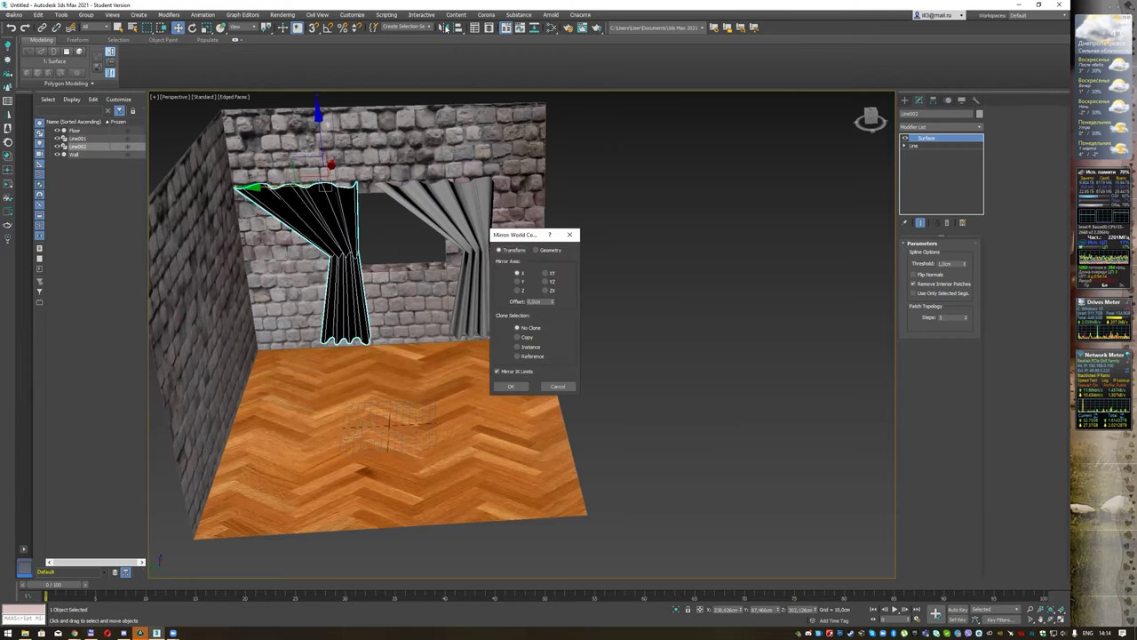
click(511, 386)
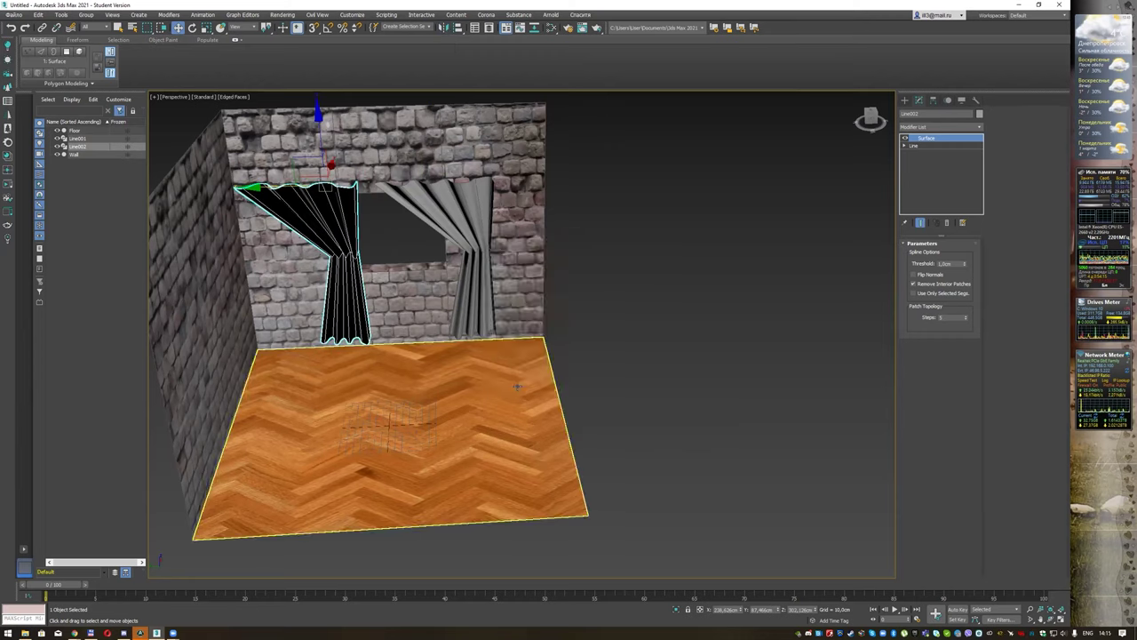
click(446, 29)
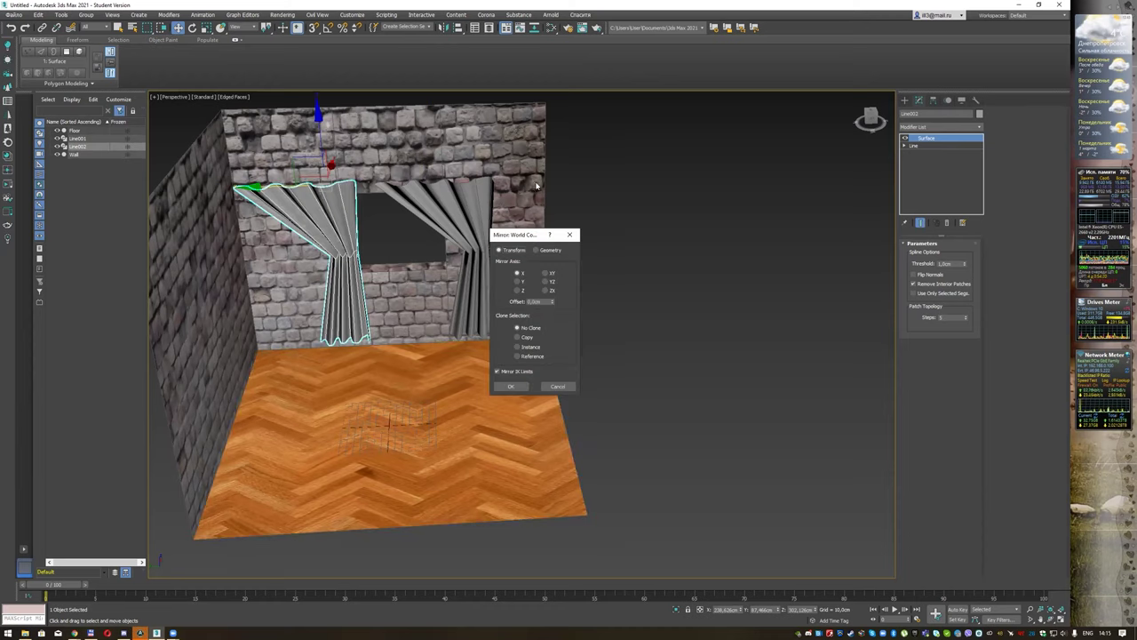
click(546, 273)
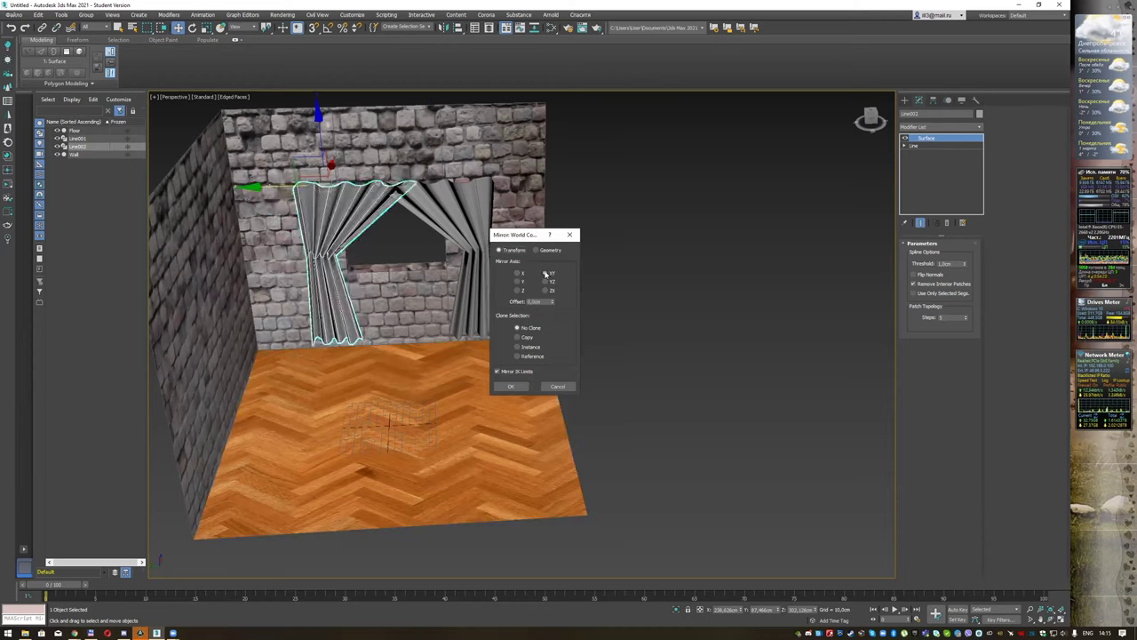
click(513, 387)
Step: Shift the mirrored curtain left, then nudge both curtains slightly right along the wall
drag(276, 186, 234, 187)
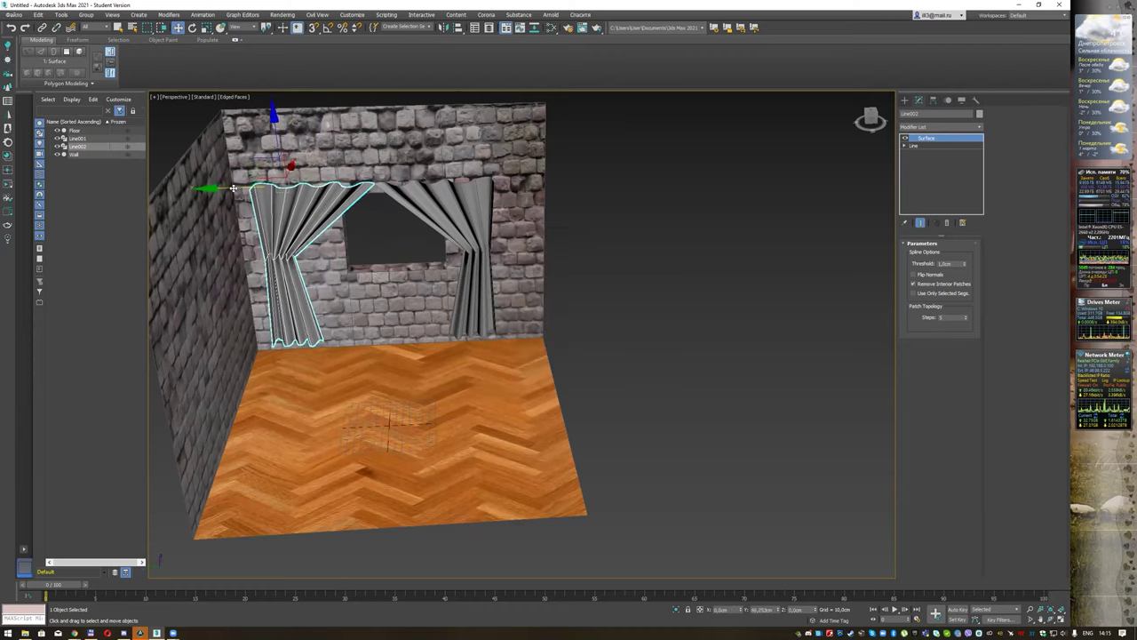
click(424, 182)
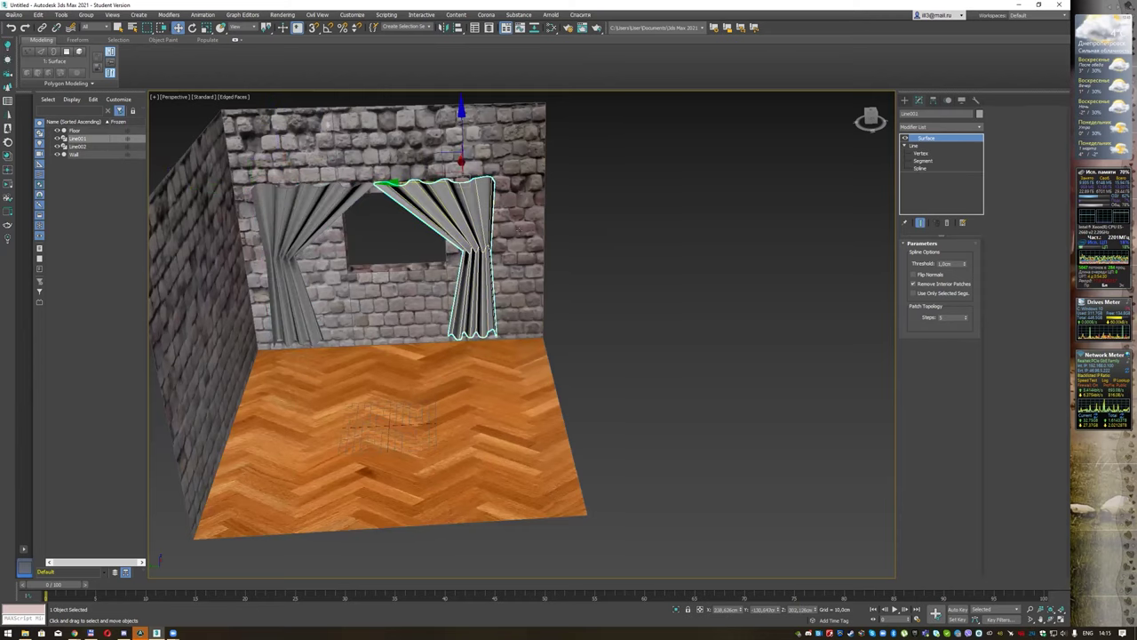
drag(425, 181, 448, 181)
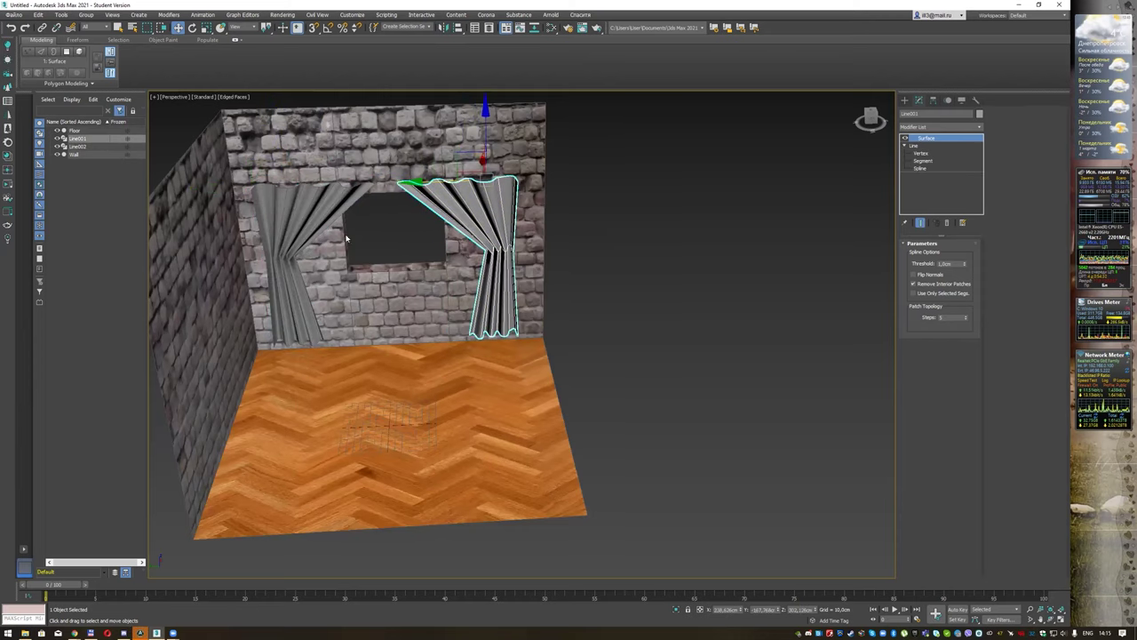
click(247, 188)
drag(246, 188, 265, 187)
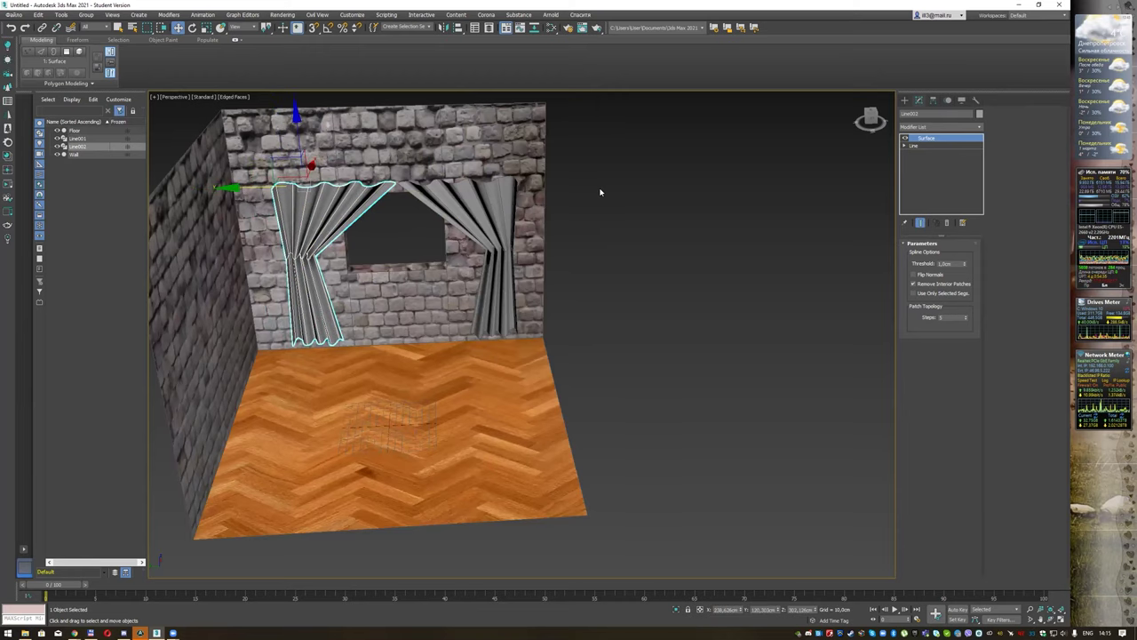
Step: Zoom, pan and orbit out to view the whole room, then switch to Select Object
scroll(600, 192, down, 2)
scroll(586, 190, up, 3)
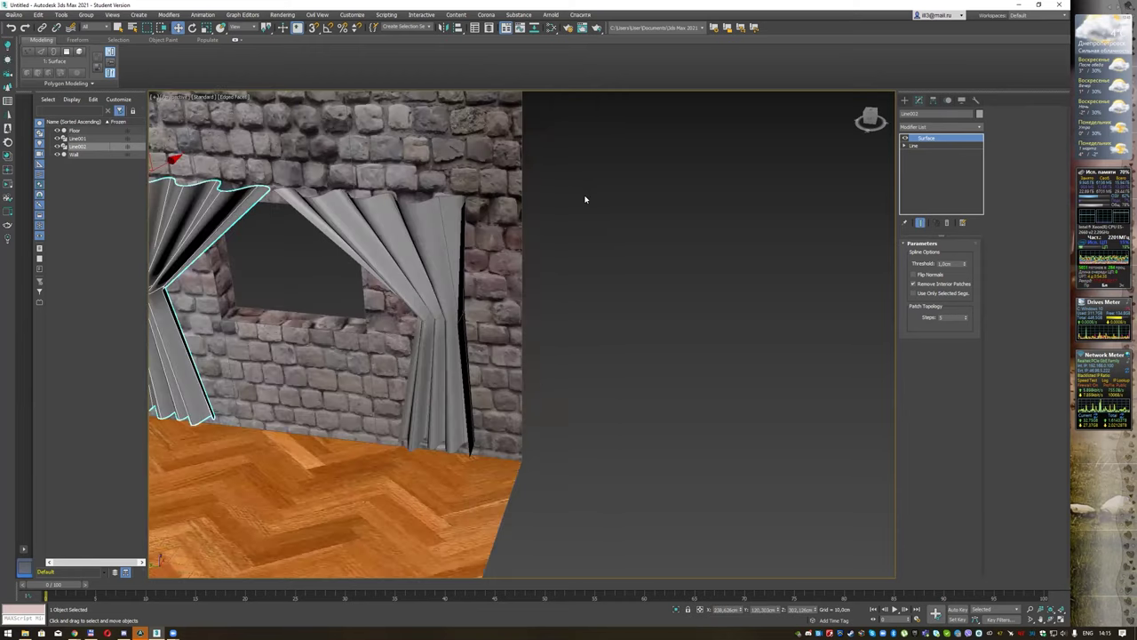
scroll(610, 190, up, 2)
middle_drag(610, 191, 628, 186)
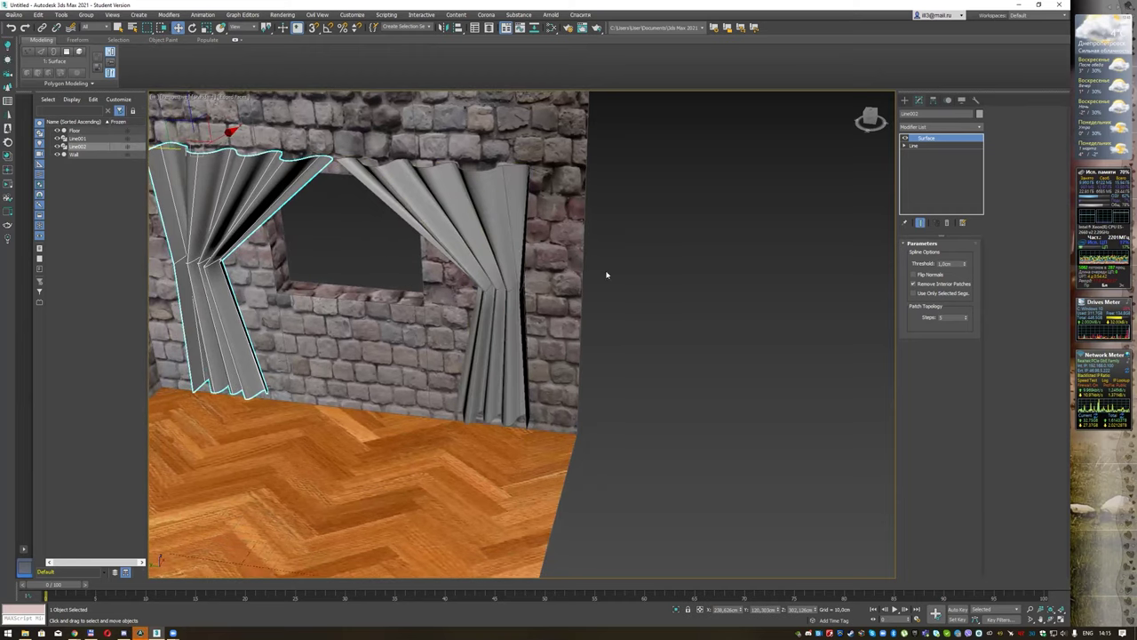
alt+middle_drag(604, 271, 634, 288)
scroll(608, 245, down, 3)
alt+middle_drag(604, 188, 721, 219)
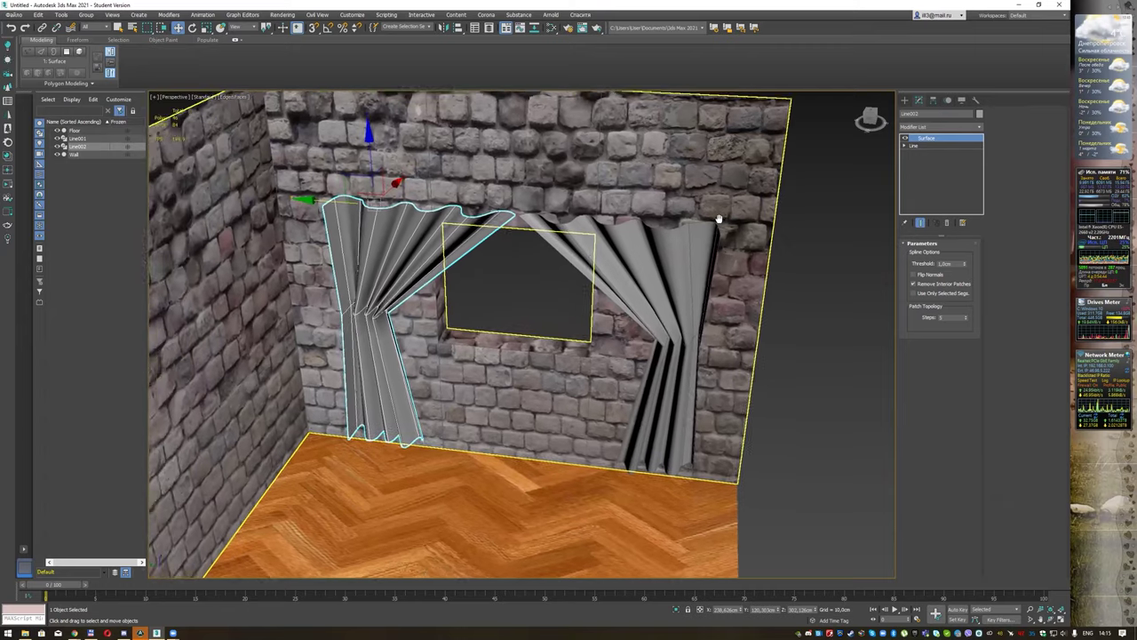
key(q)
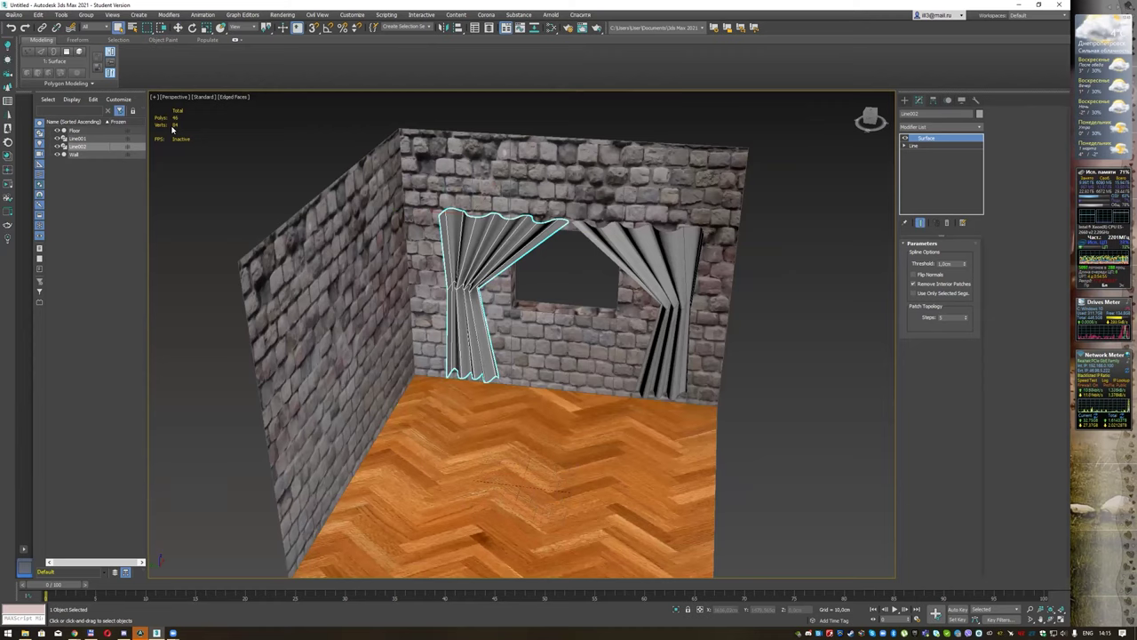
Step: Add a TurboSmooth modifier to the right curtain
click(643, 256)
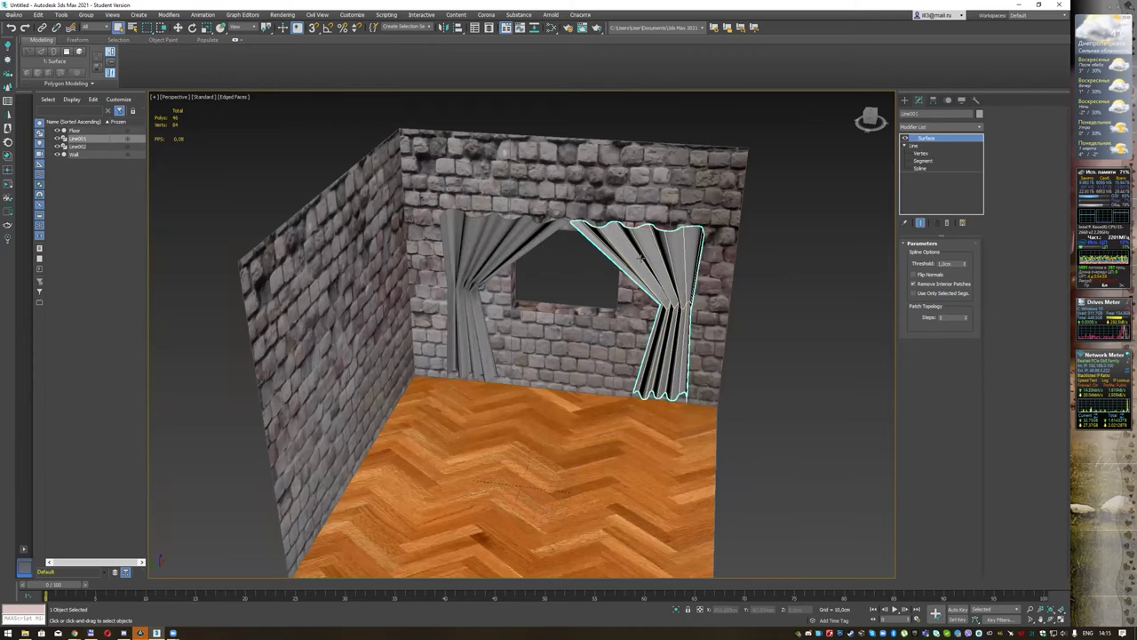
scroll(658, 253, up, 2)
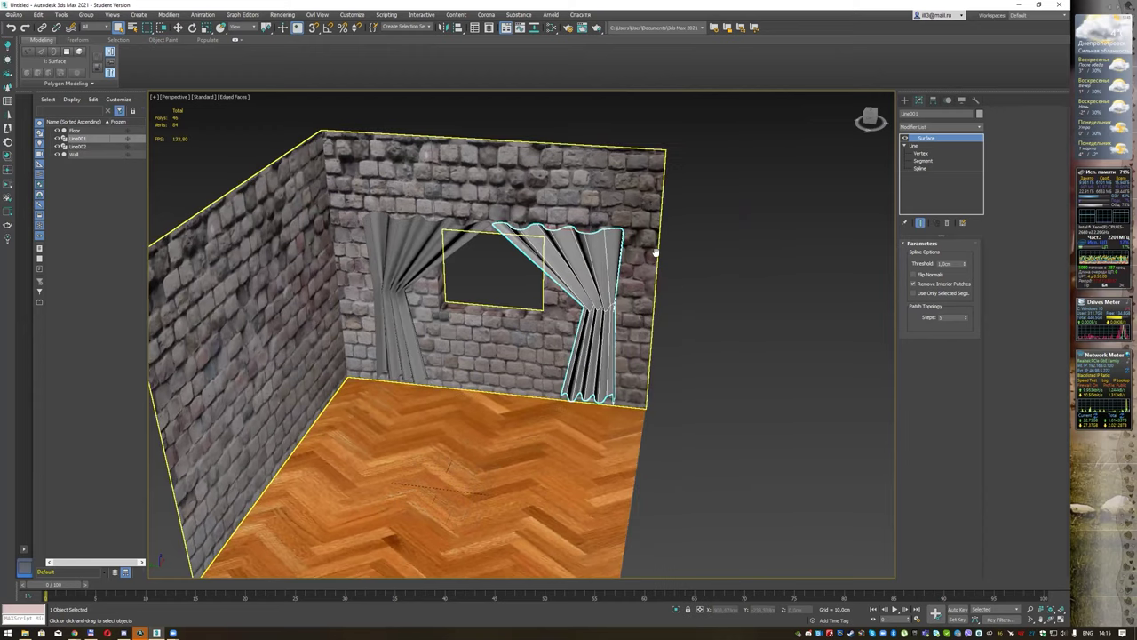
scroll(613, 257, up, 2)
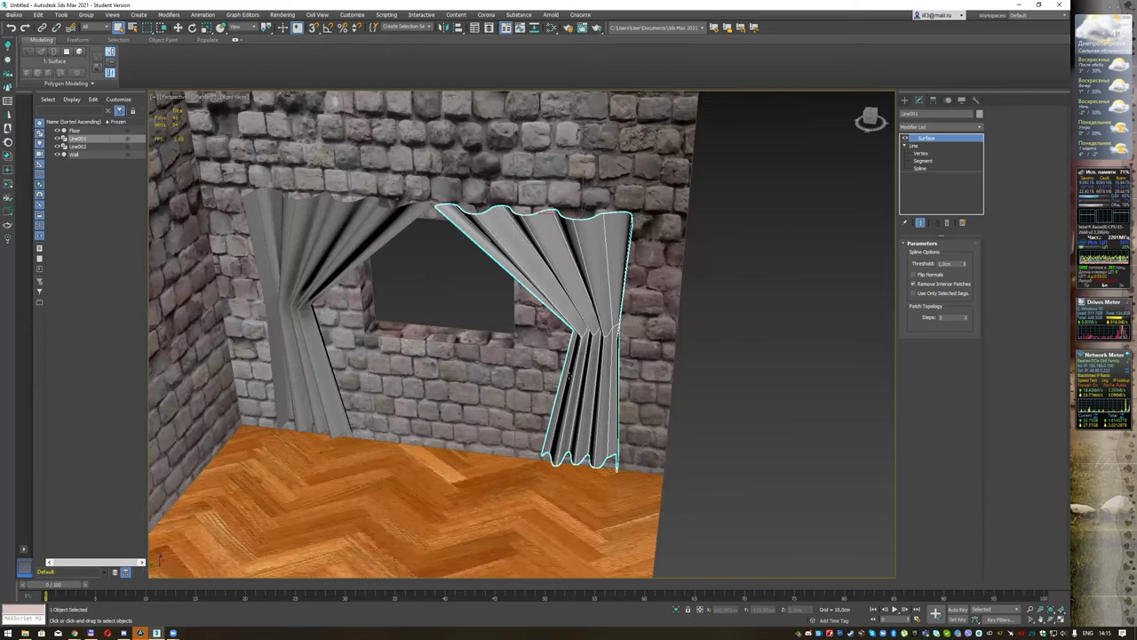
click(906, 146)
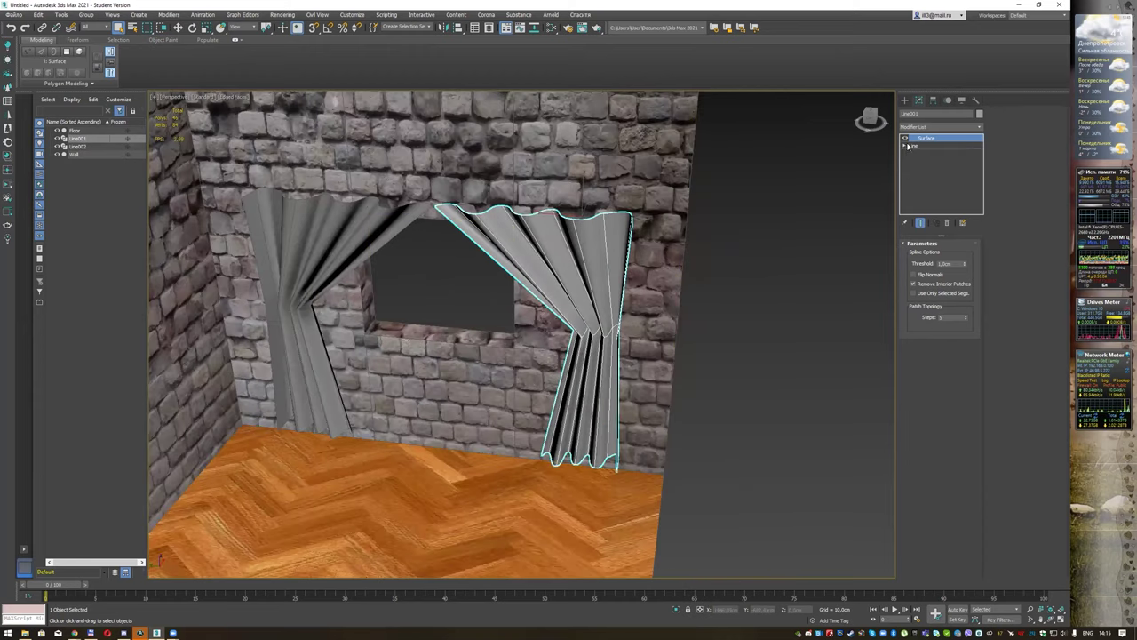
click(978, 130)
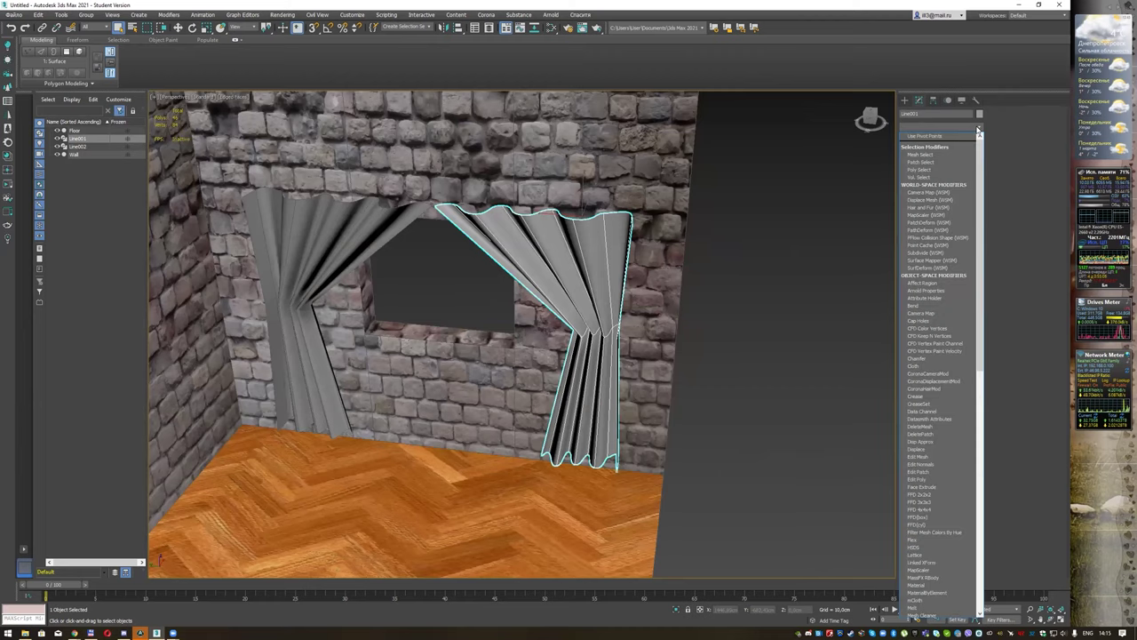
text(tu)
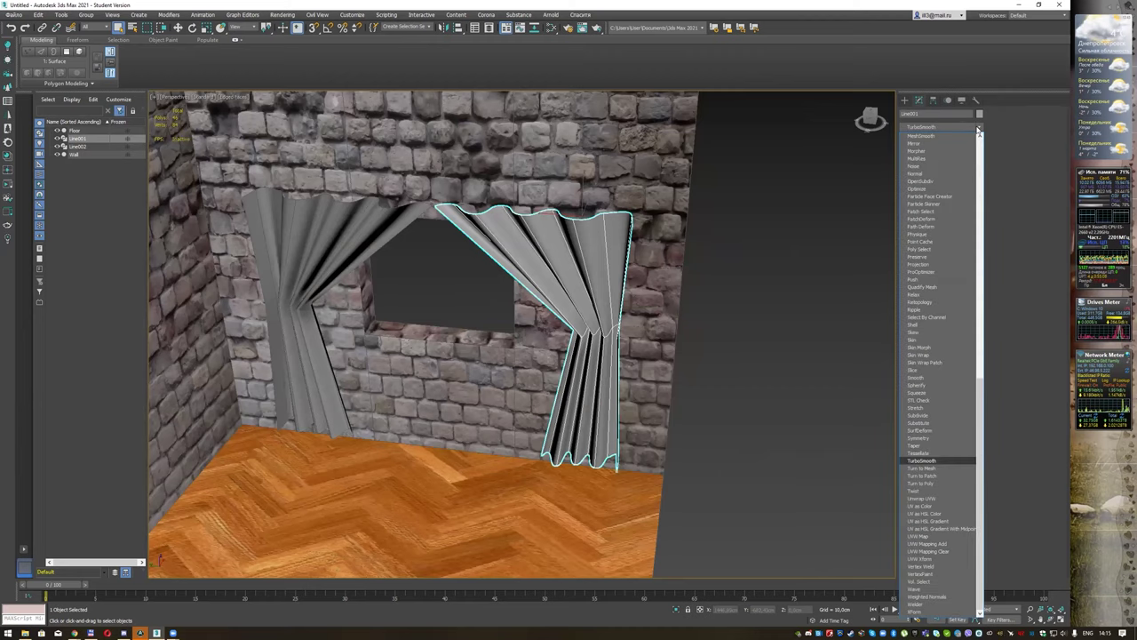
key(Return)
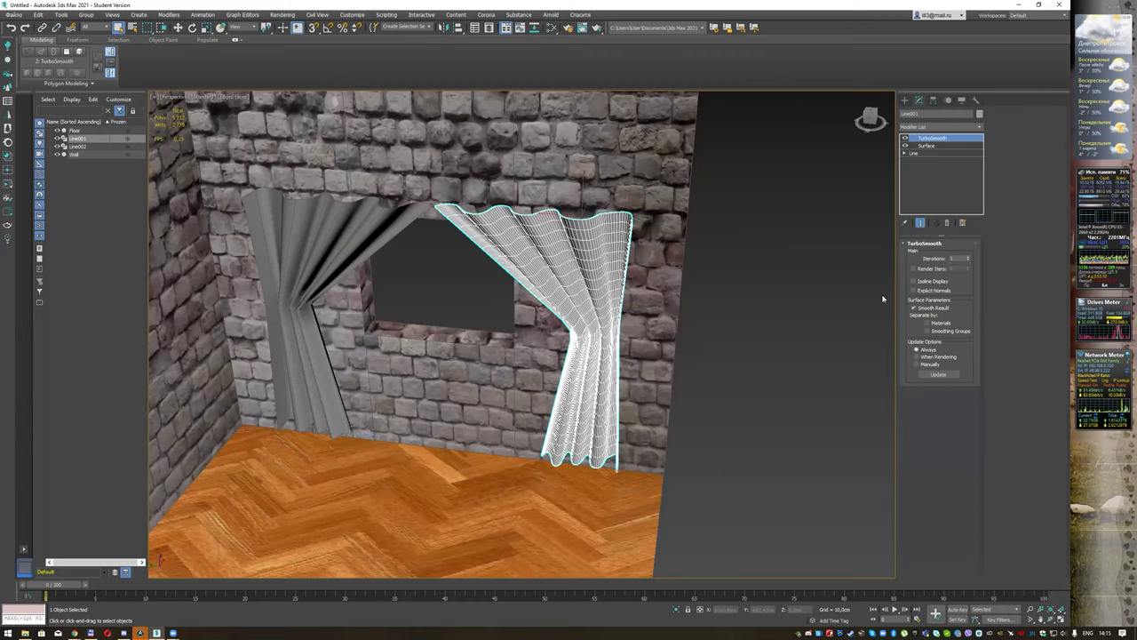
click(799, 244)
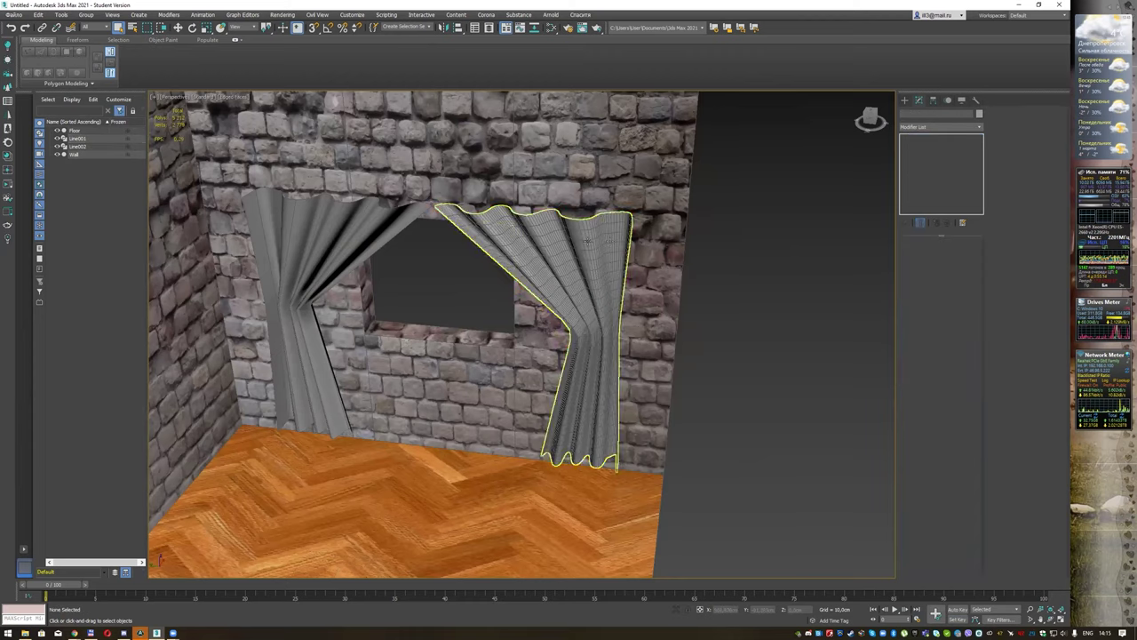
click(588, 241)
Step: Add a TurboSmooth modifier to the left curtain, Line002
click(382, 222)
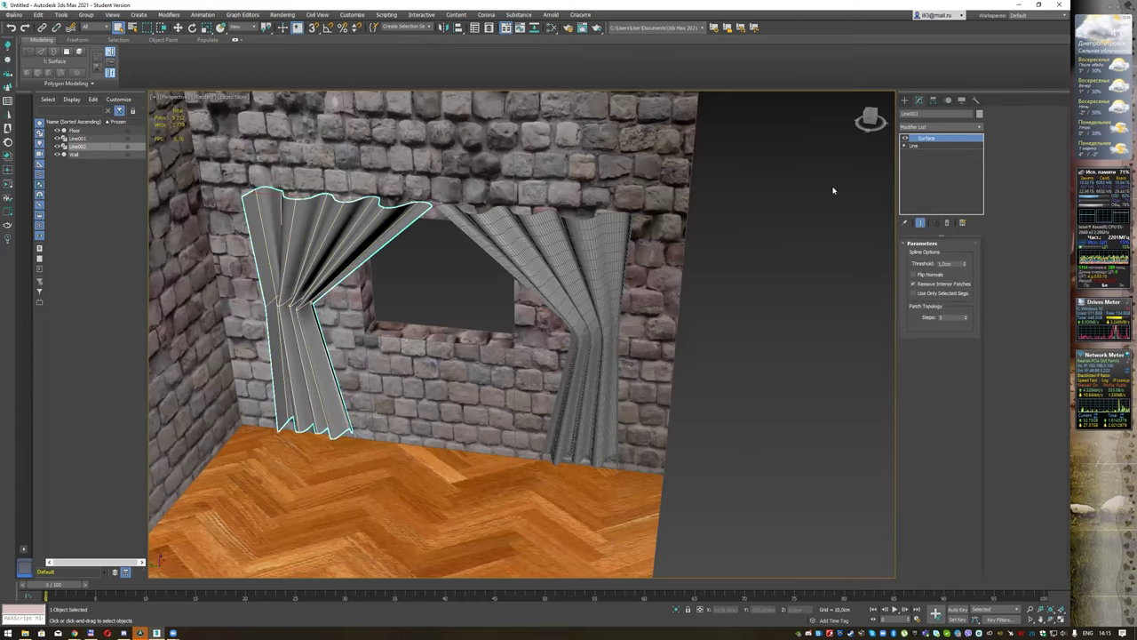
click(979, 129)
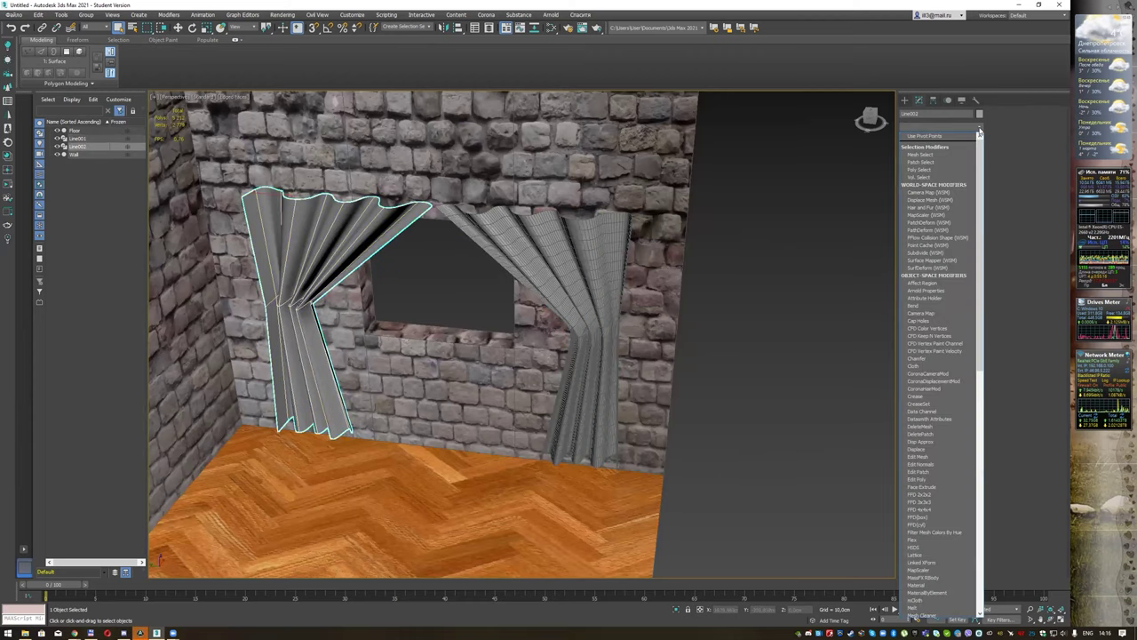
text(tu)
key(Return)
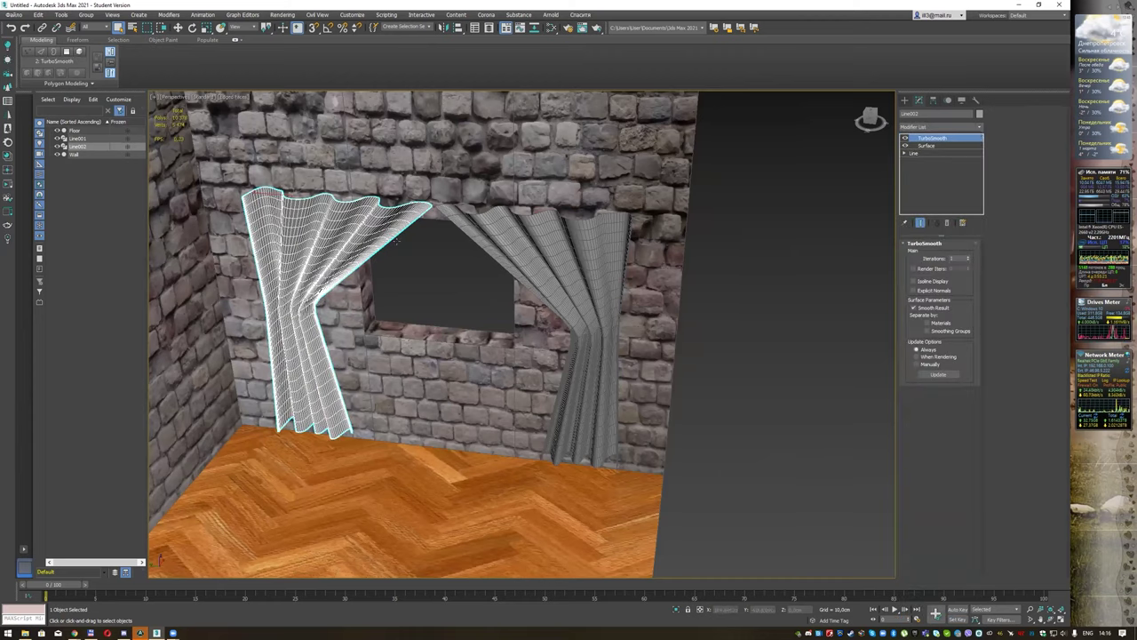
click(533, 293)
click(320, 293)
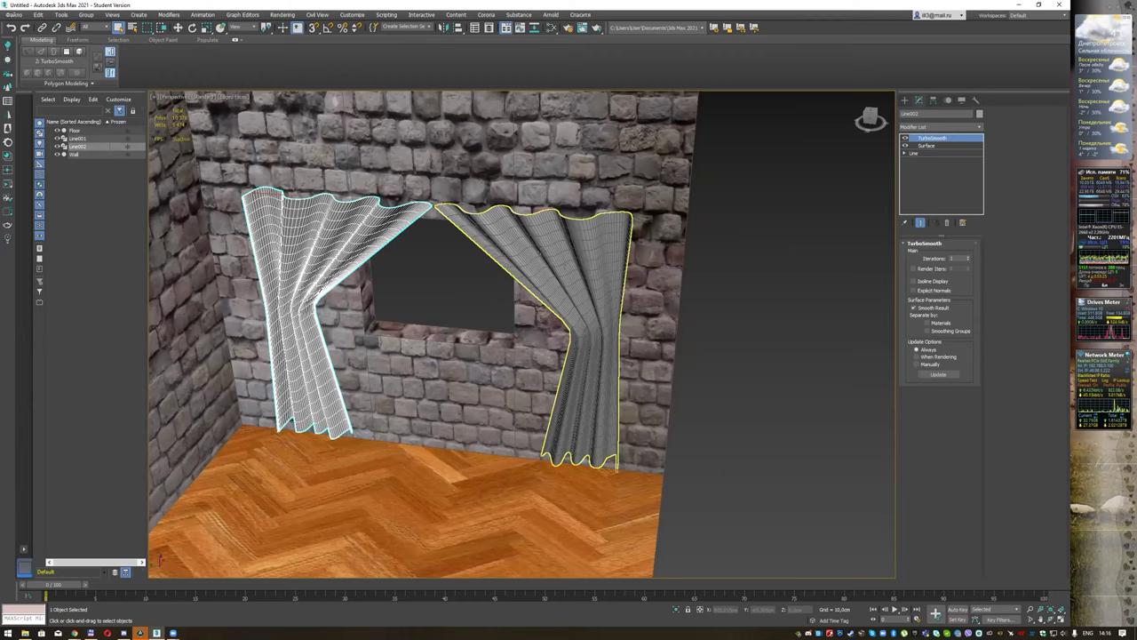
click(542, 267)
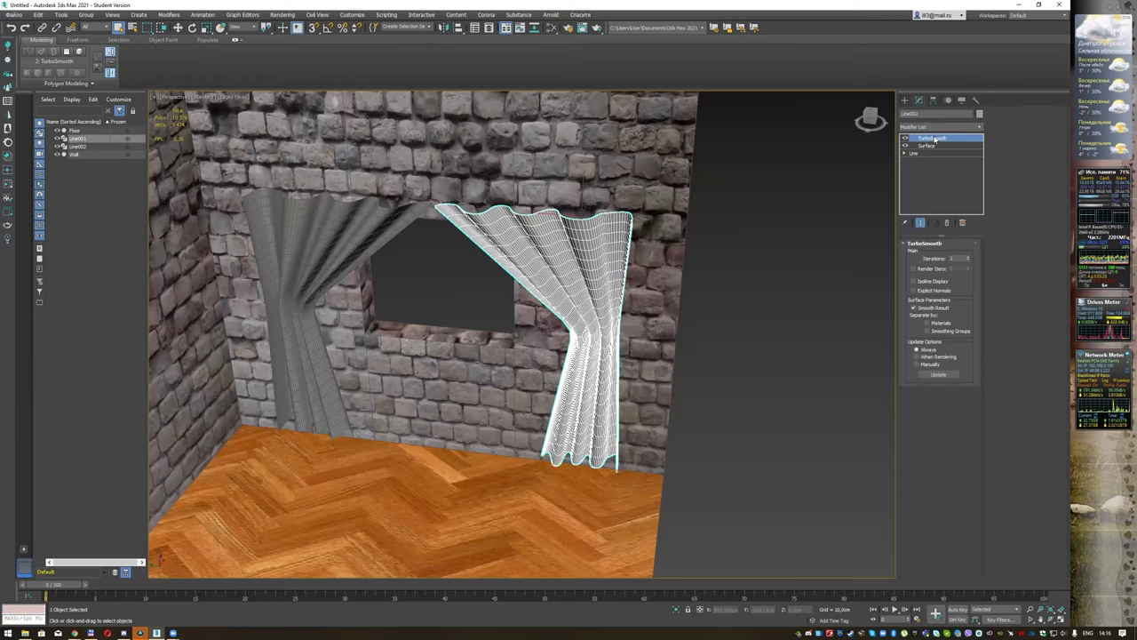
Step: Convert the right and left curtains to Editable Poly from the right-click menu
right_click(583, 249)
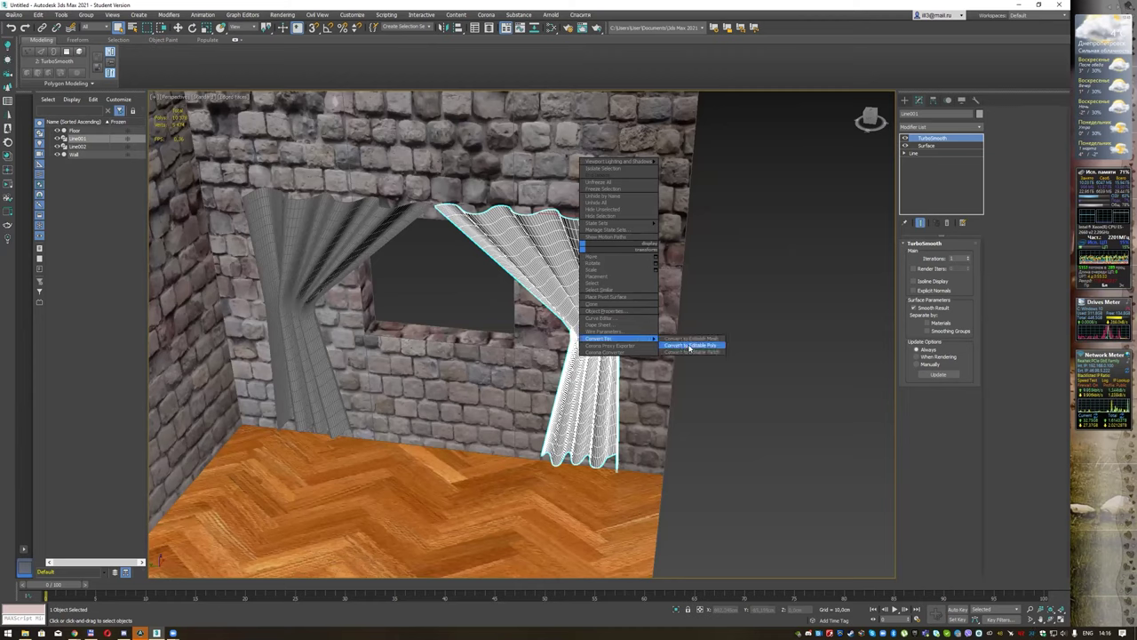
click(689, 347)
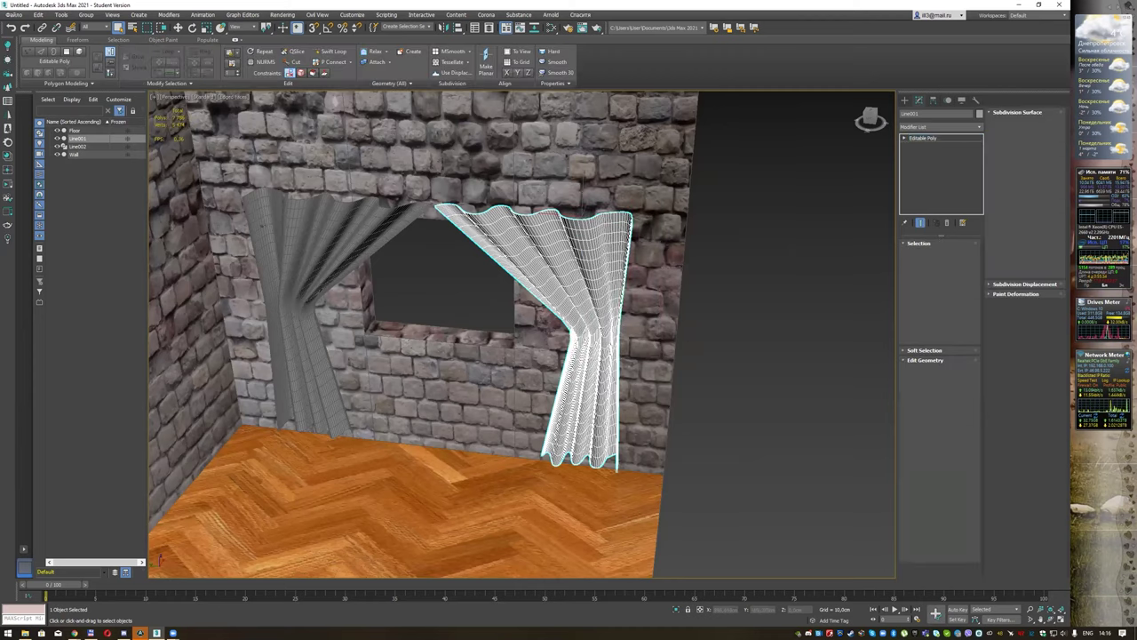
click(338, 240)
right_click(337, 238)
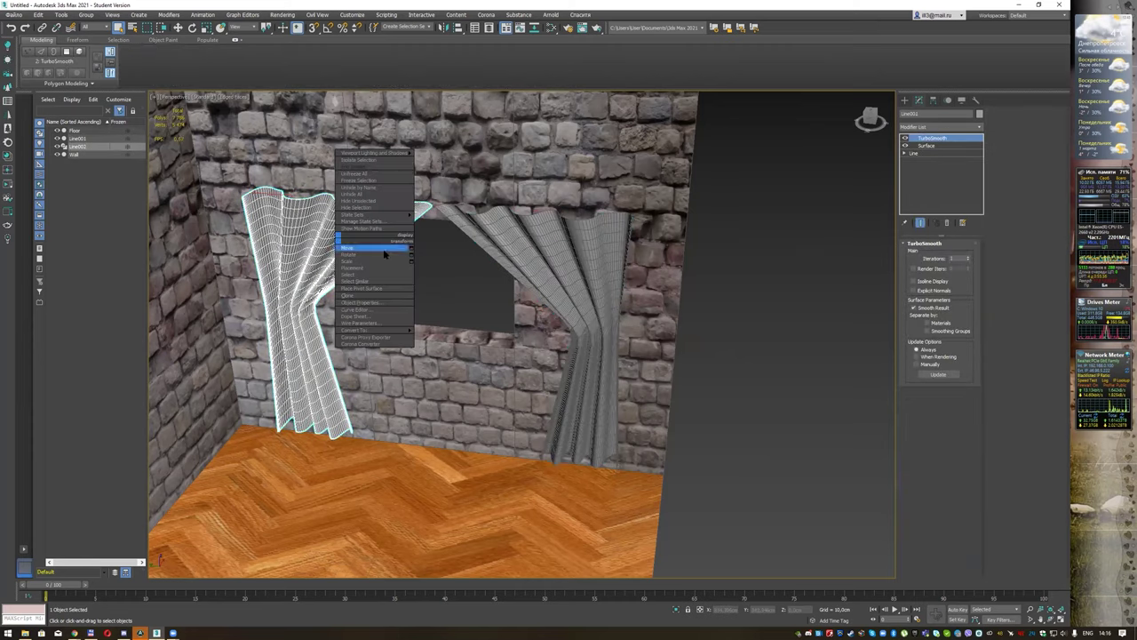
mouse_move(365, 329)
click(445, 336)
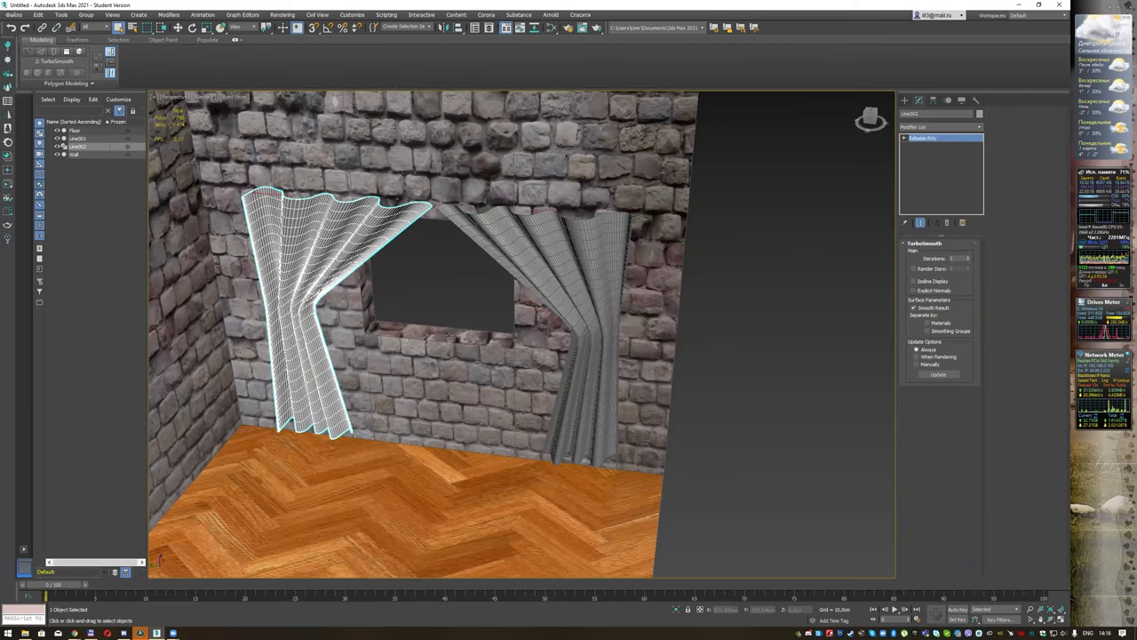
Step: Deselect the curtains and orbit around the room to check both converted meshes
scroll(557, 255, down, 2)
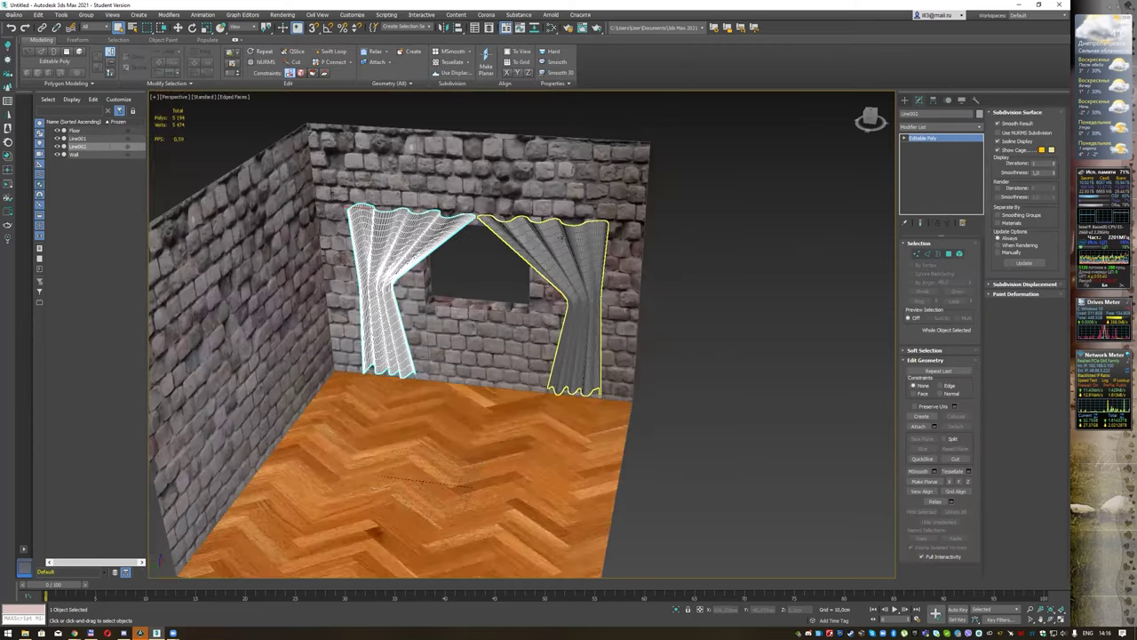
click(678, 204)
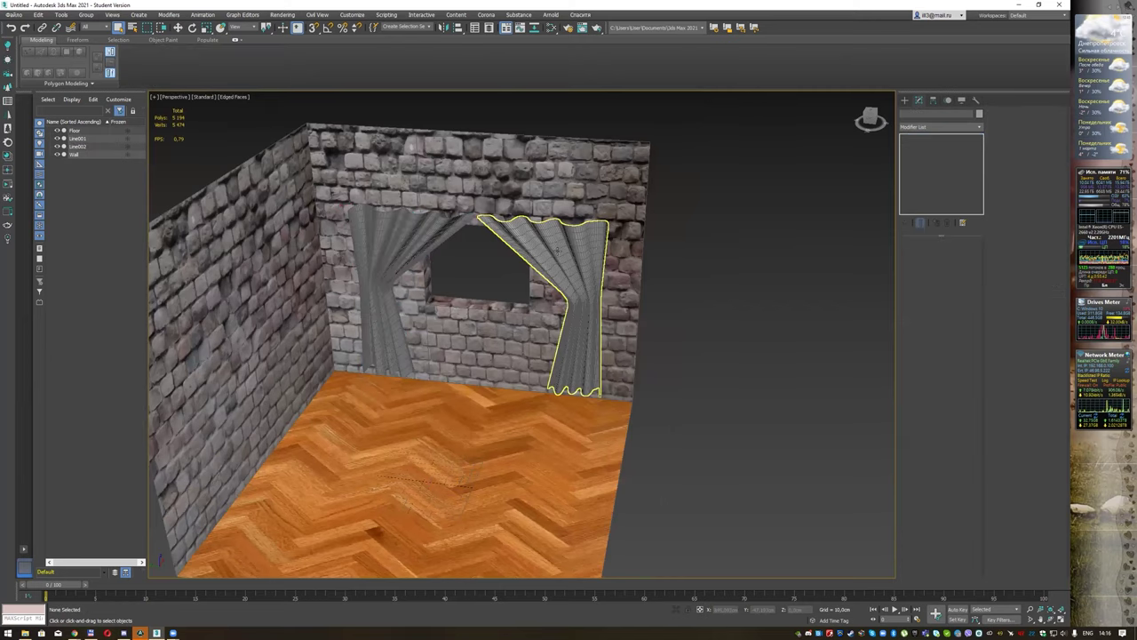
click(558, 251)
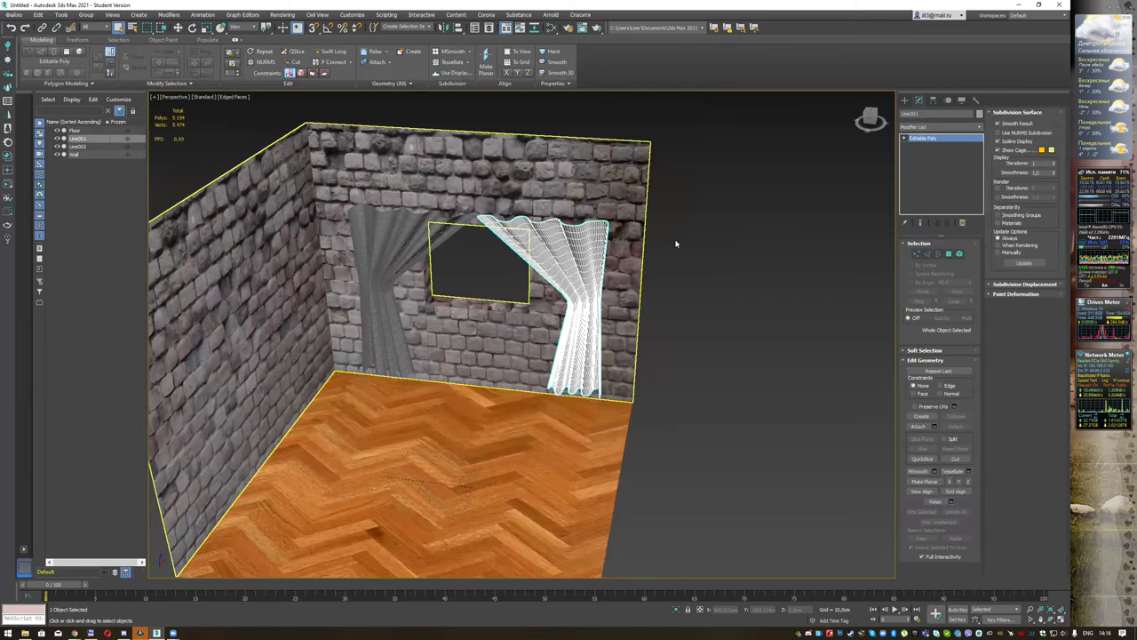
alt+middle_drag(677, 228, 673, 220)
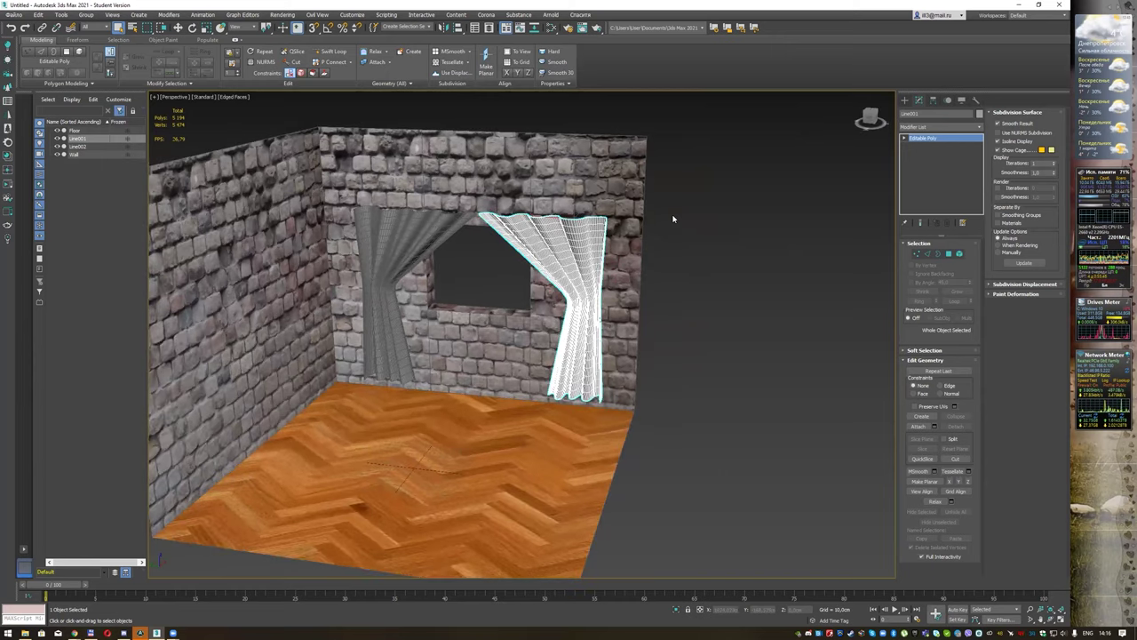
alt+middle_drag(578, 249, 560, 251)
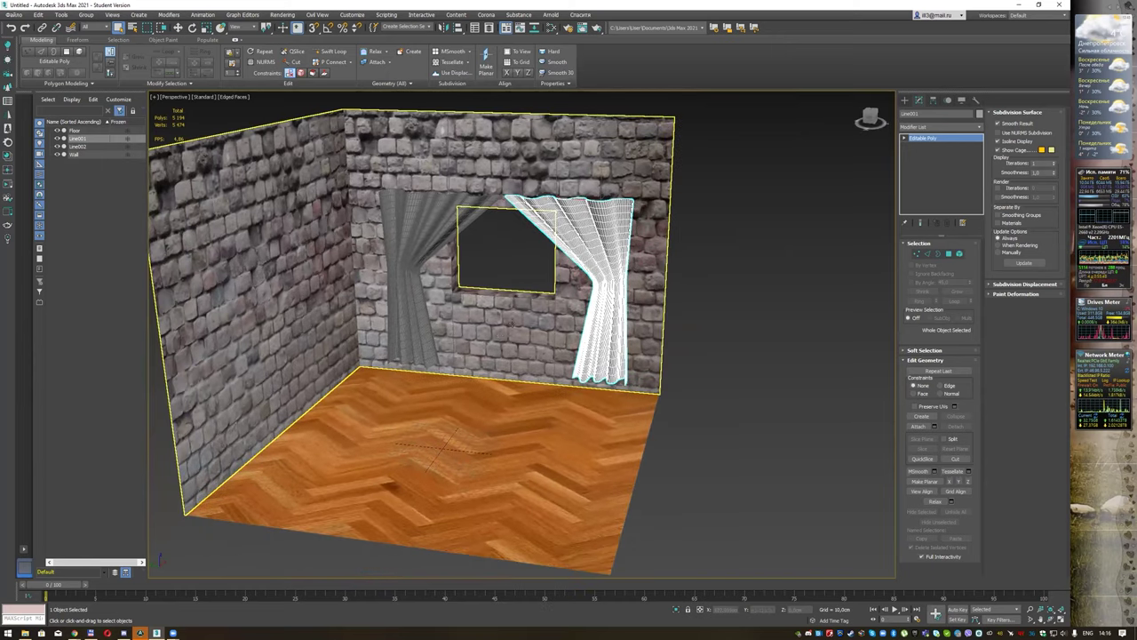
click(694, 248)
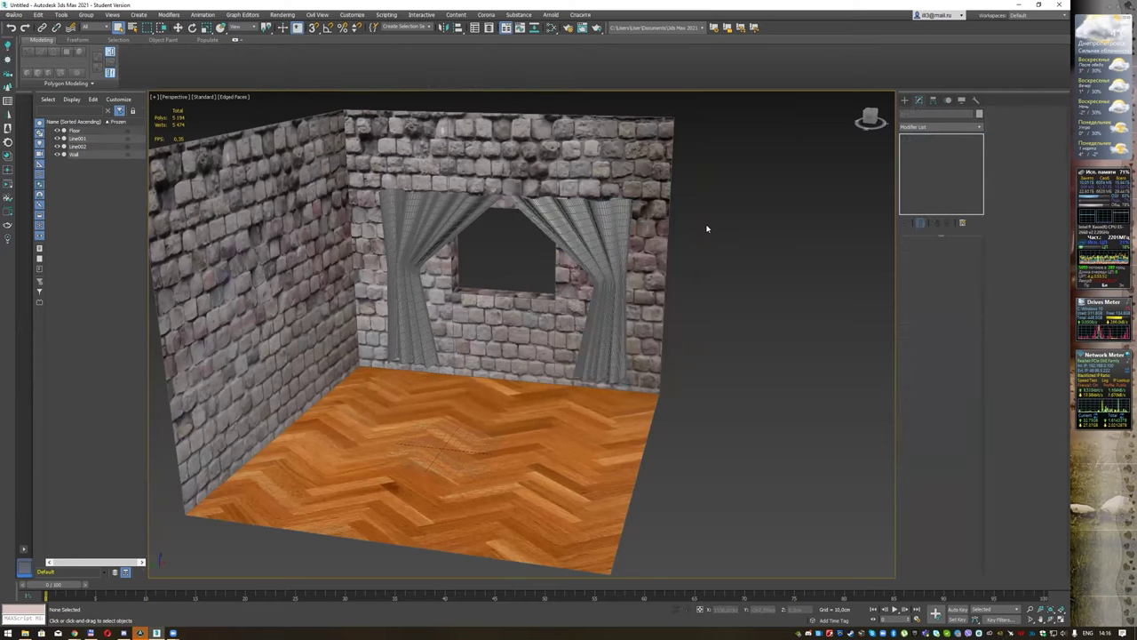
Step: Draw a flat Box on the parquet floor and set its Length to 220 cm
click(906, 101)
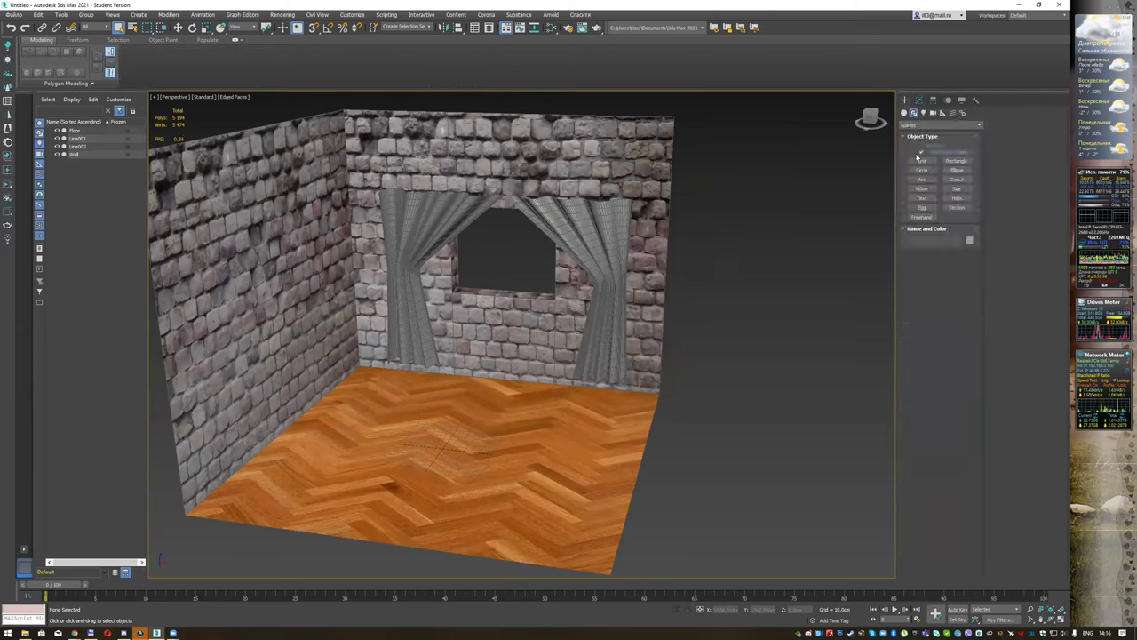
click(905, 113)
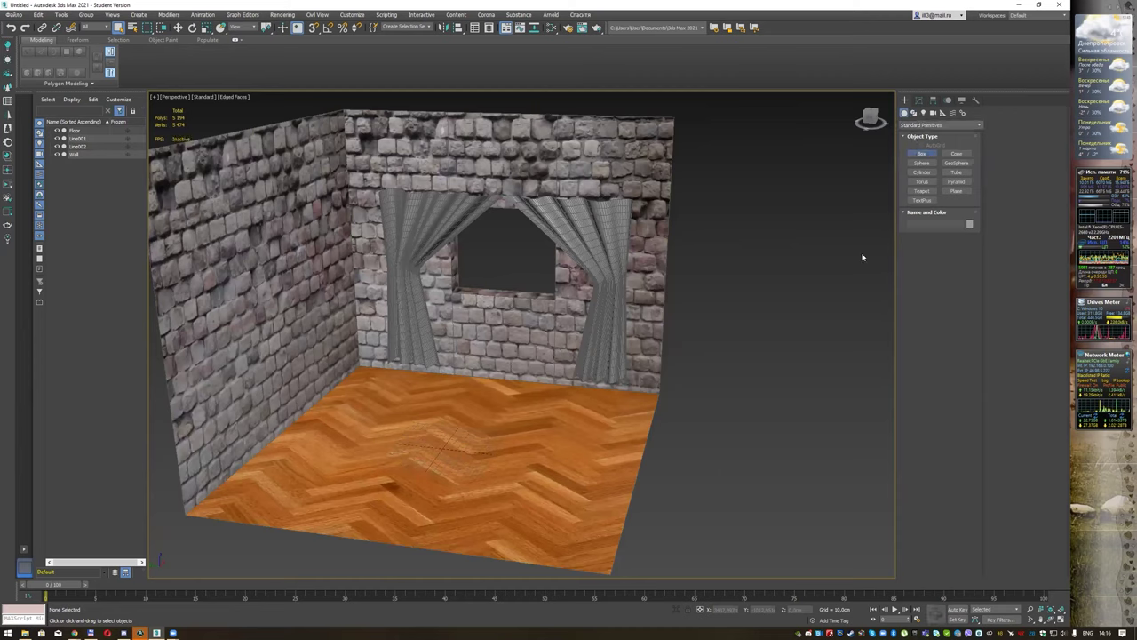
drag(698, 443, 296, 449)
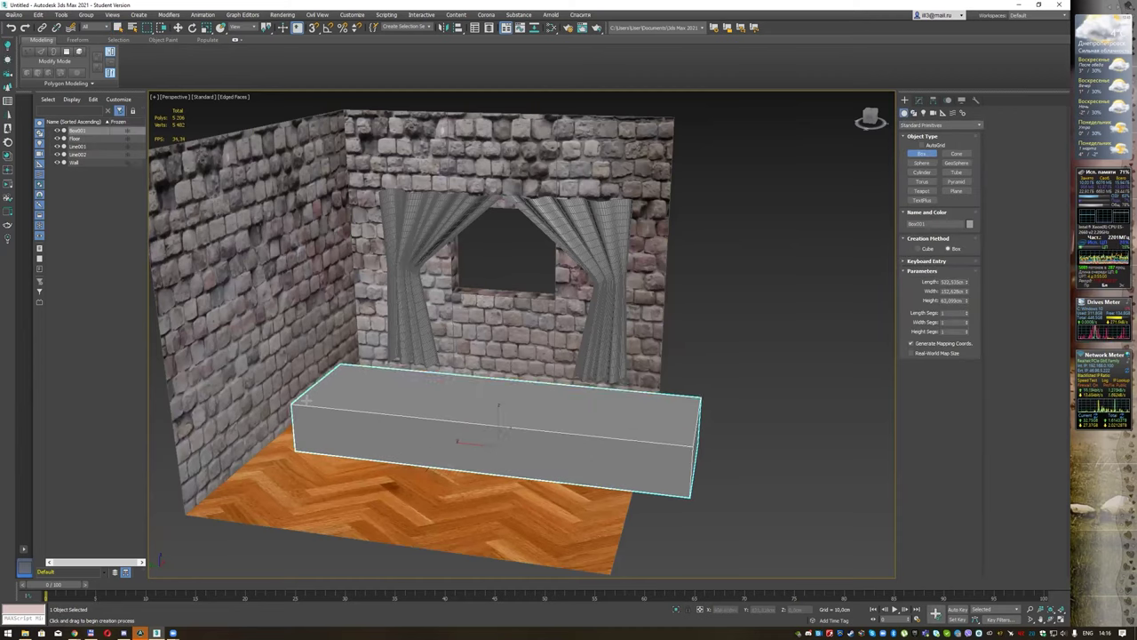
drag(970, 283, 945, 282)
double_click(944, 282)
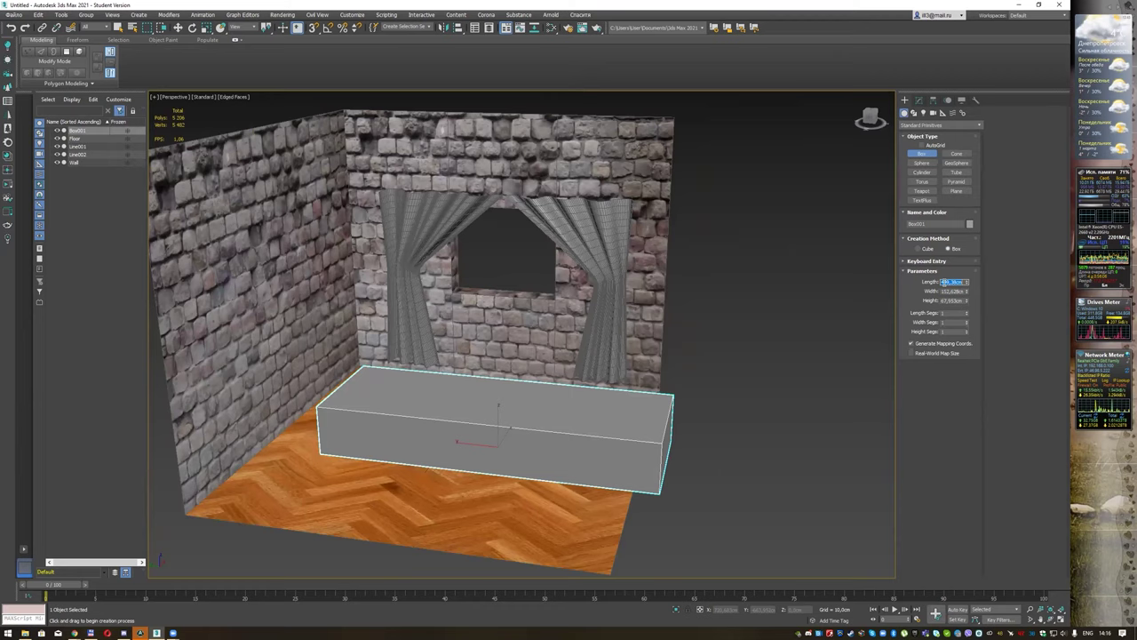
text(75,0cm)
key(Return)
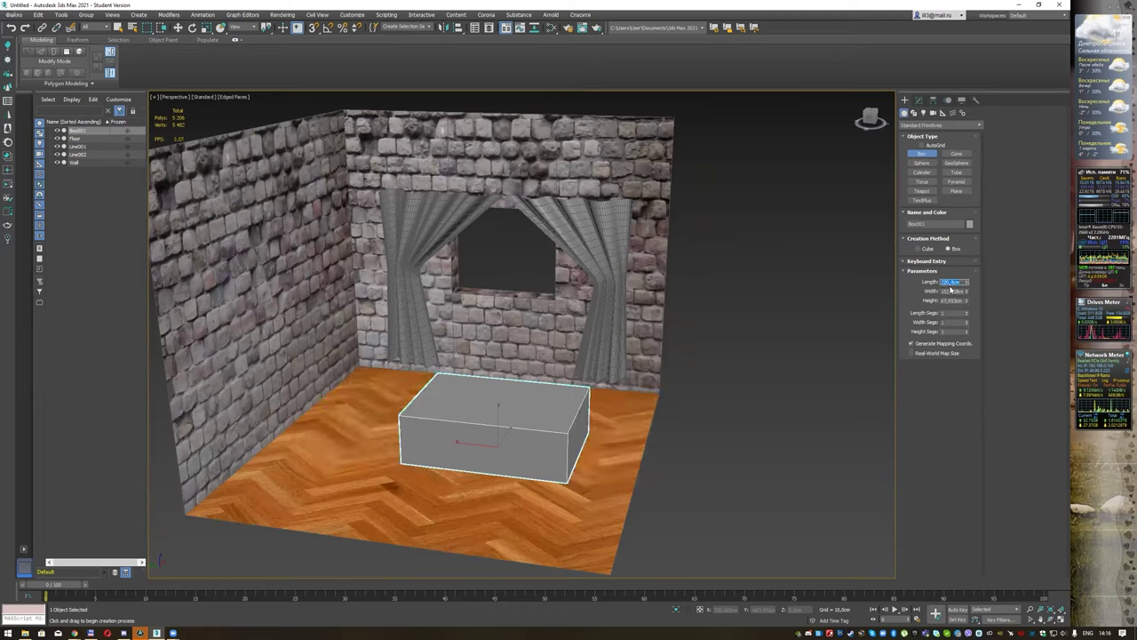
Step: Set the box's Width to 60 cm and Height to 20 cm, flattening it into a slab
drag(967, 295, 967, 290)
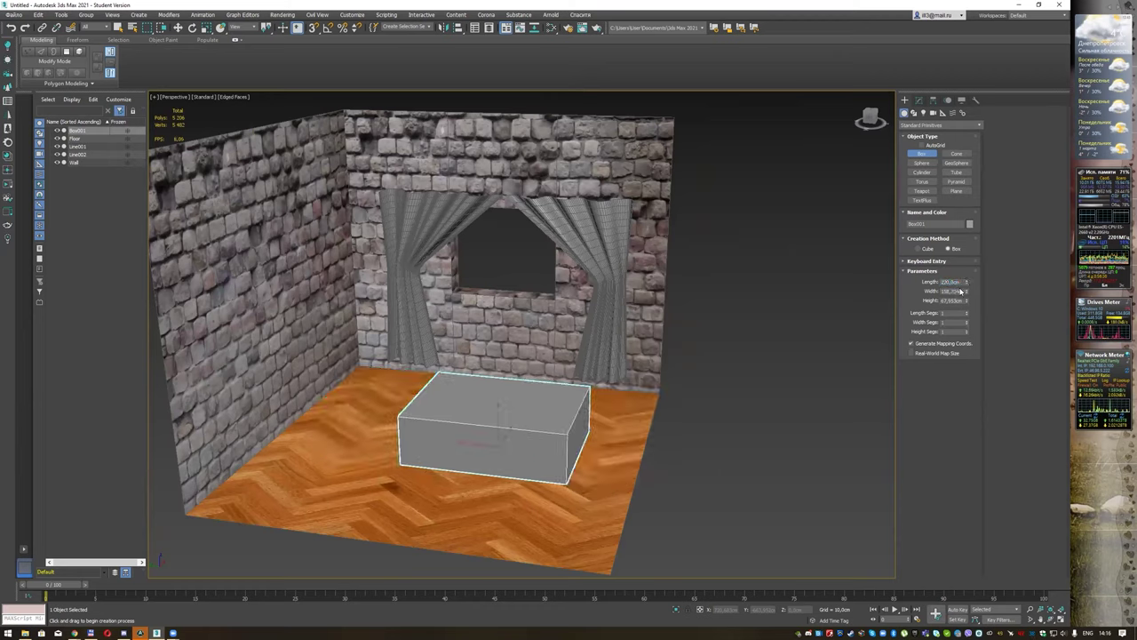
double_click(960, 292)
click(959, 291)
double_click(960, 292)
text(60)
key(Tab)
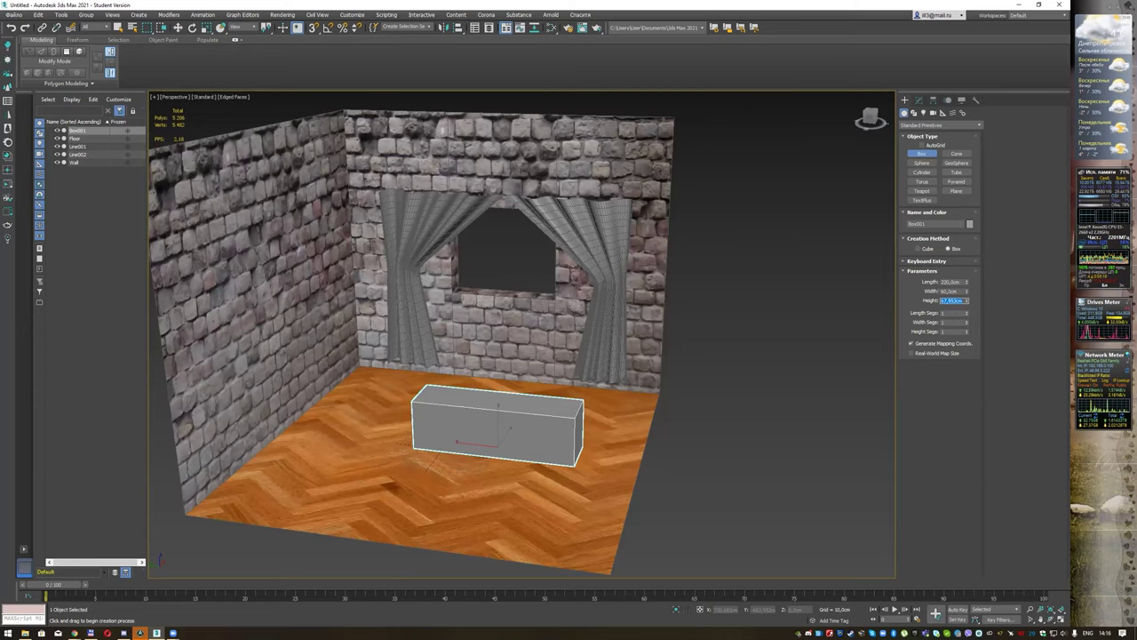
middle_drag(666, 390, 626, 361)
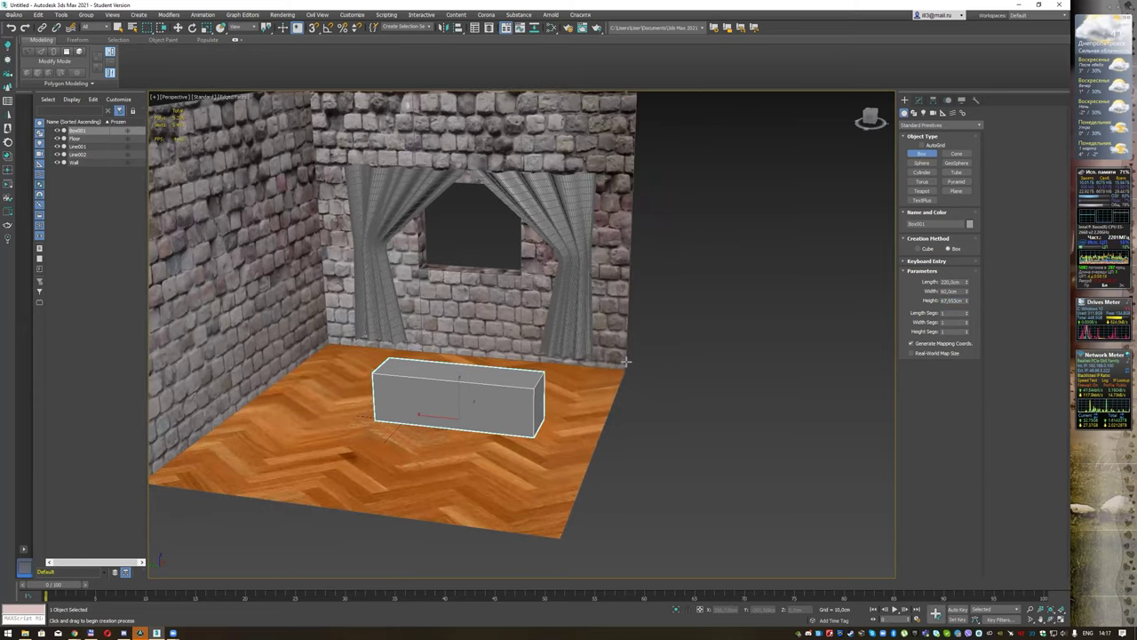
double_click(951, 300)
text(20,0cm)
key(Return)
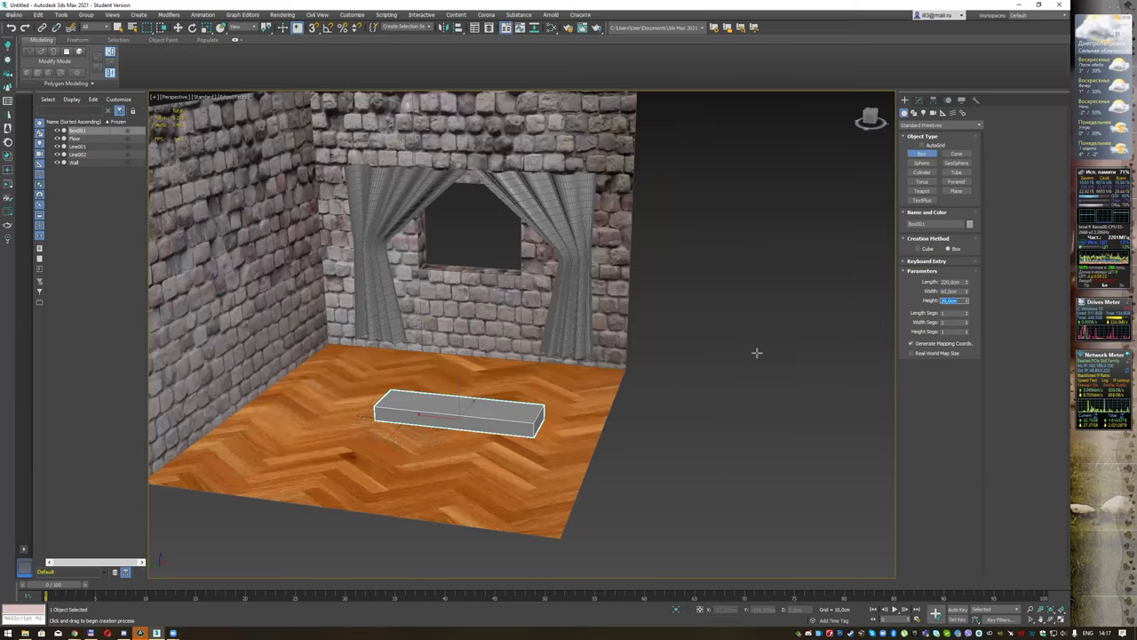
scroll(513, 439, up, 2)
scroll(506, 400, up, 4)
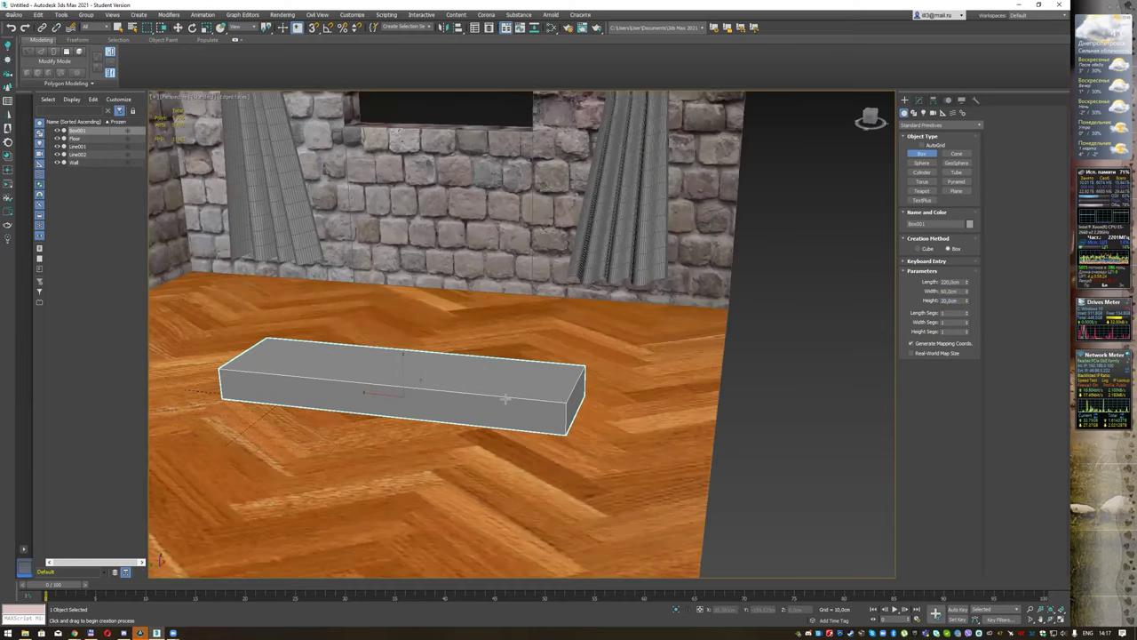
alt+middle_drag(512, 349, 515, 350)
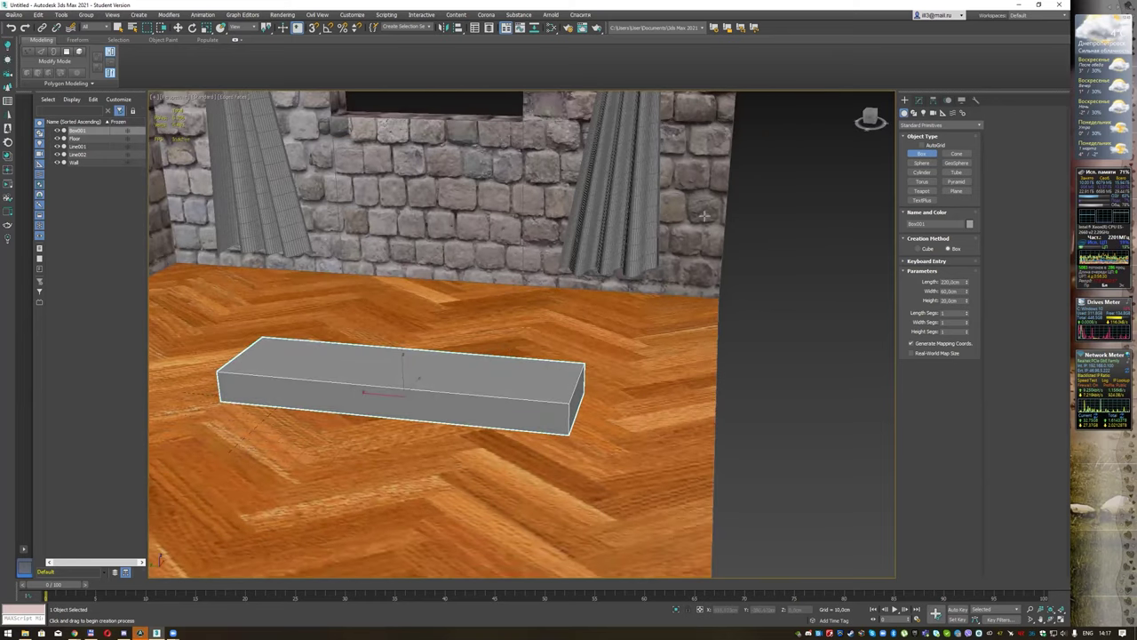
Step: Rename the box to 'Sofa down'
click(920, 101)
click(931, 115)
key(BackSpace)
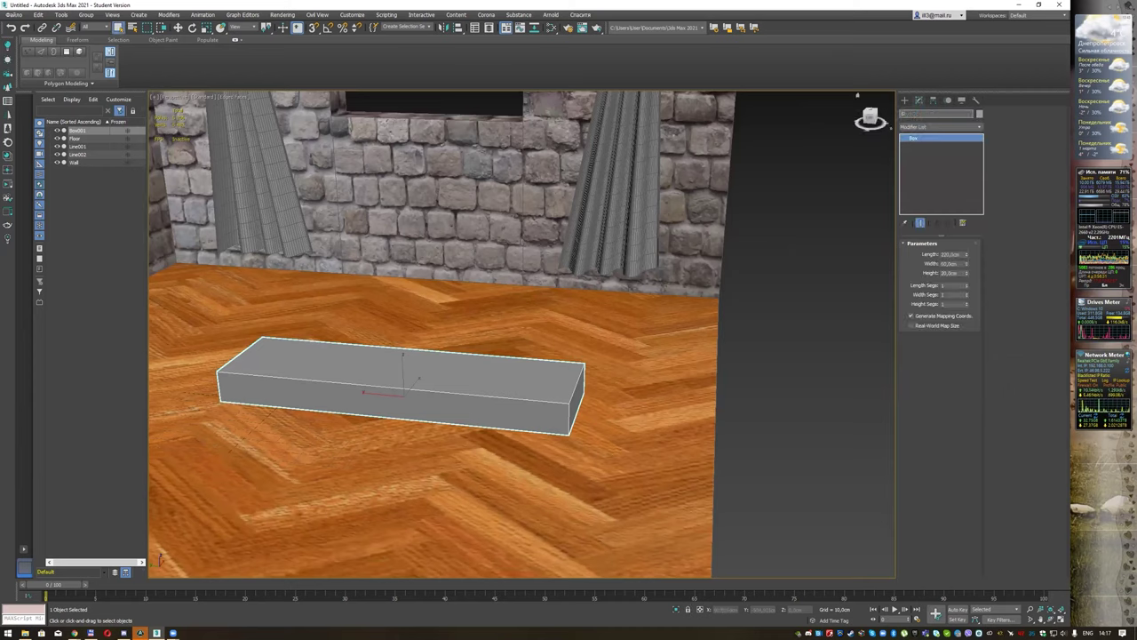
text(a down)
key(Return)
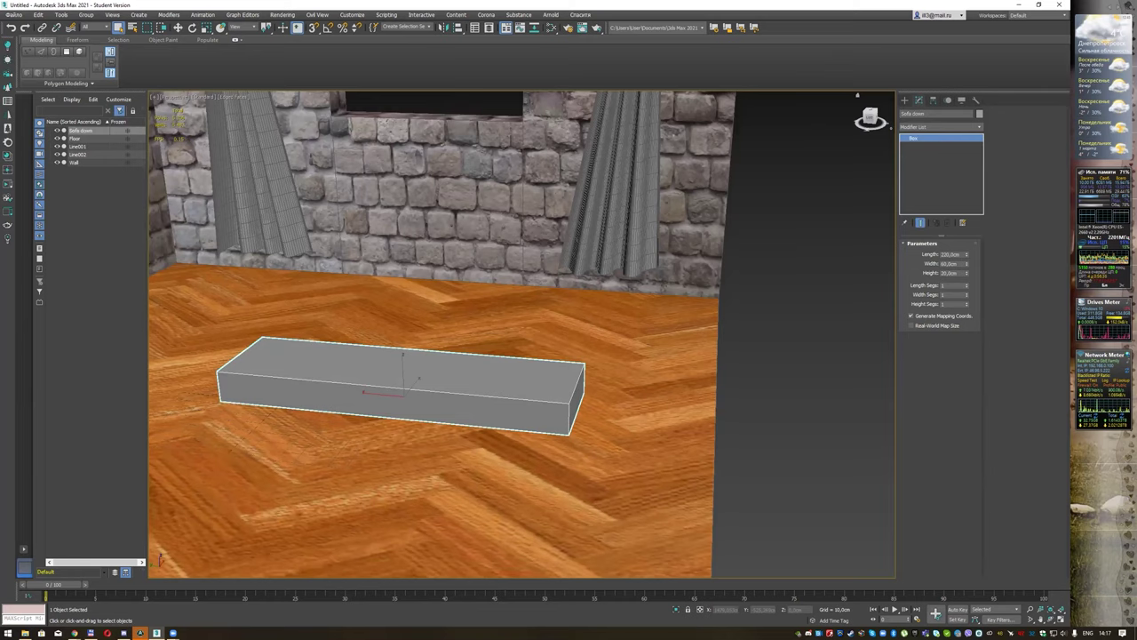
Step: Move the Sofa down slab back across the floor toward the stone wall
mouse_move(487, 416)
middle_down()
mouse_move(549, 345)
mouse_move(525, 302)
mouse_move(506, 324)
middle_up()
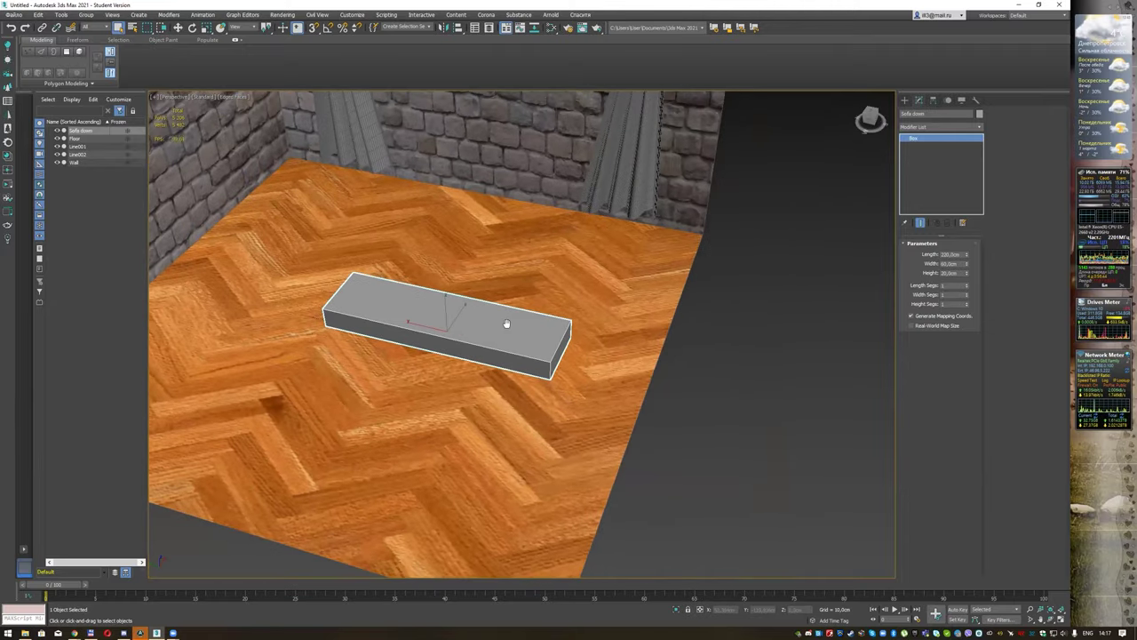
key(w)
drag(457, 297, 503, 210)
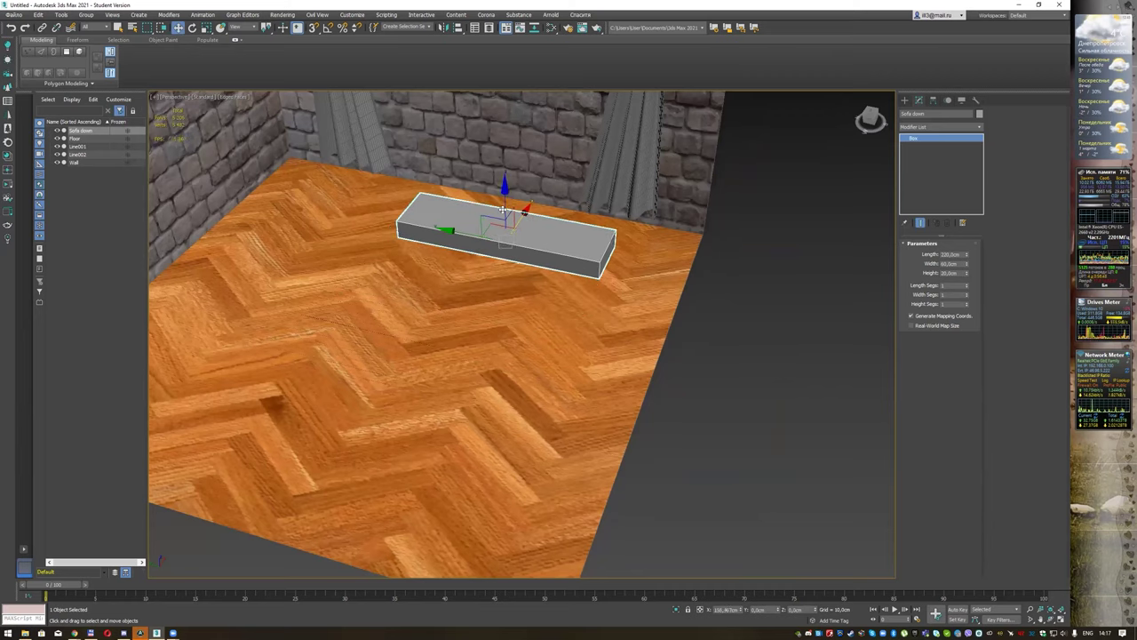
key(q)
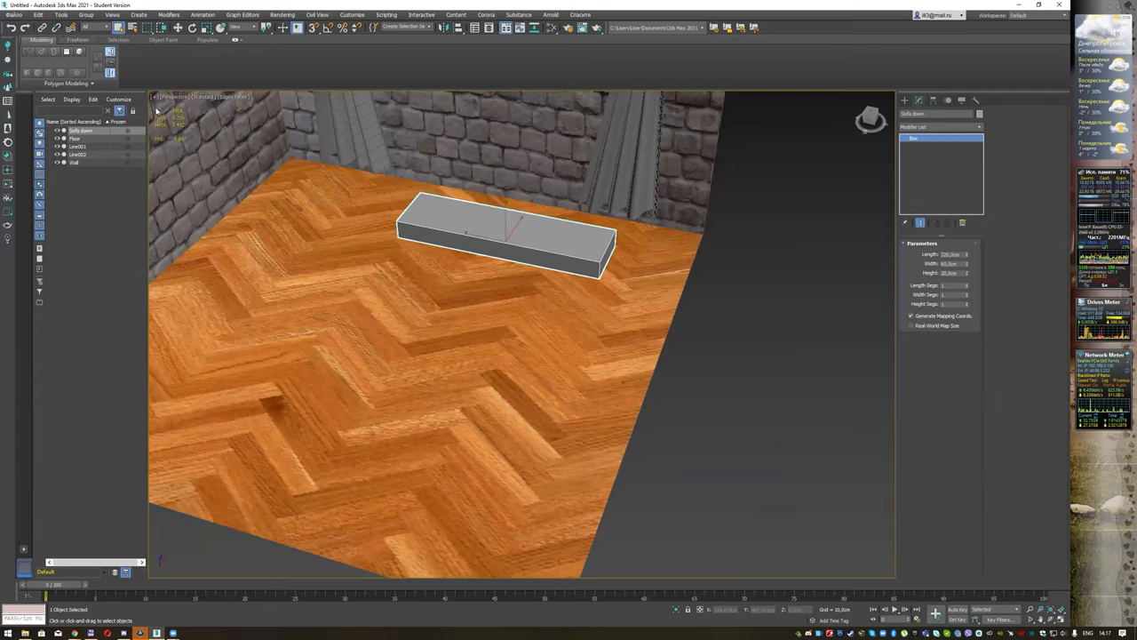
Step: Save the scene file as cloth2.max in the Desktop folder
key(ctrl+s)
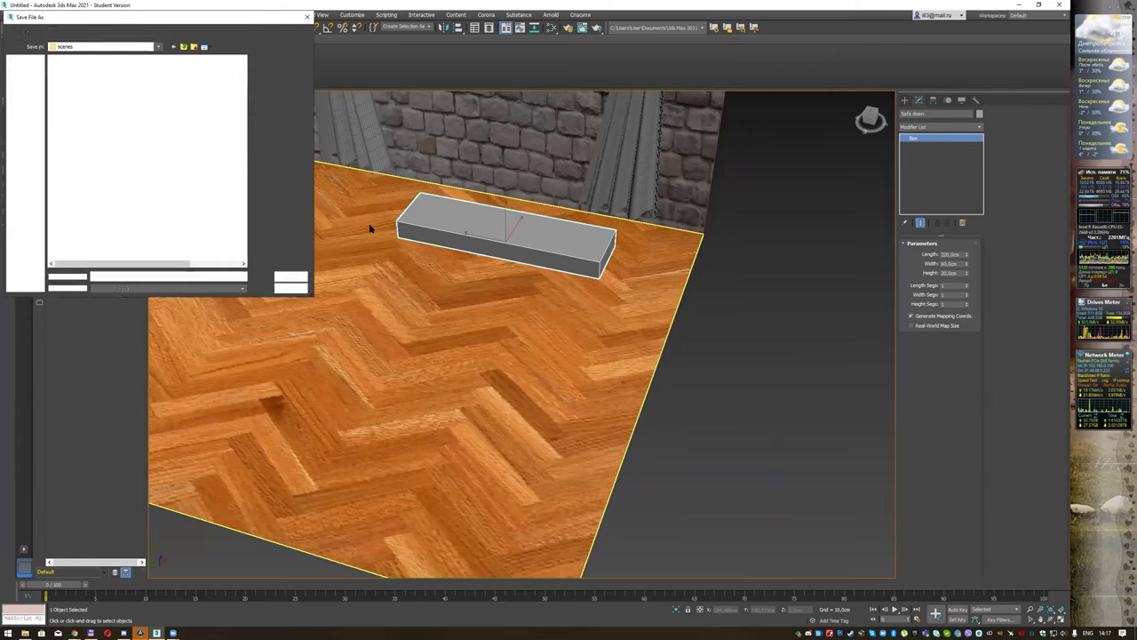
drag(180, 25, 436, 174)
click(284, 243)
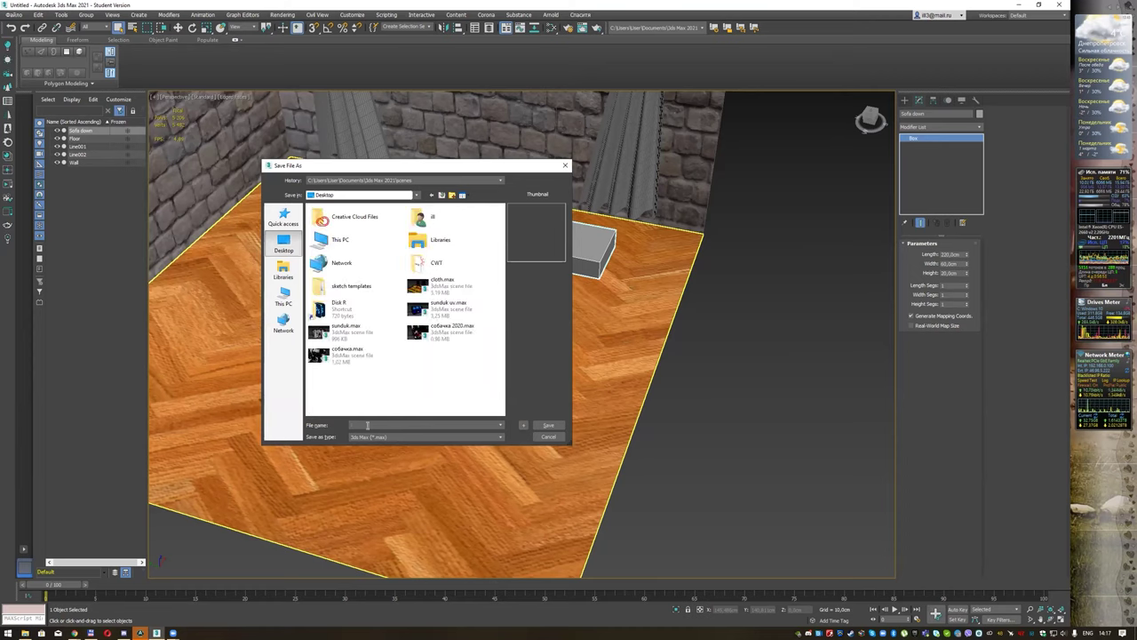
text(c)
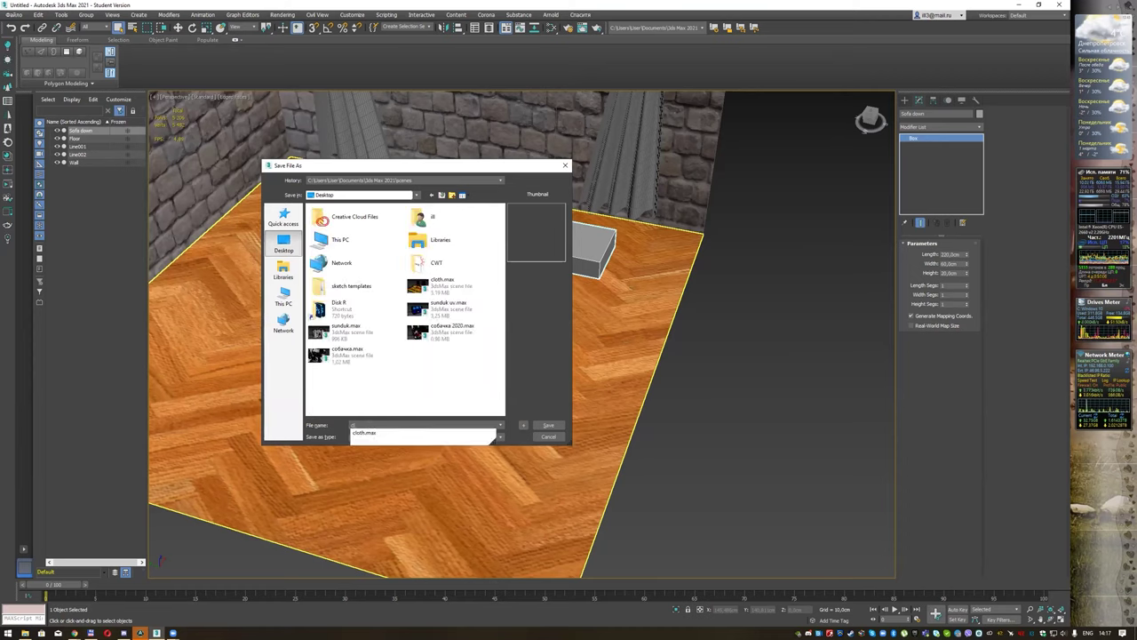
text(loth2)
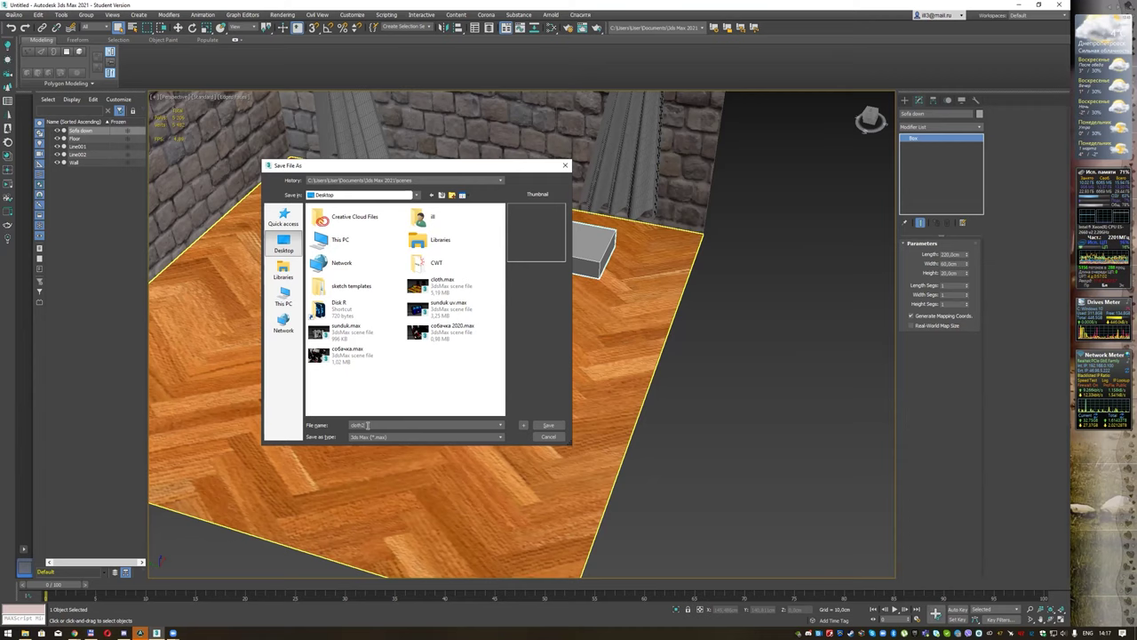
key(Return)
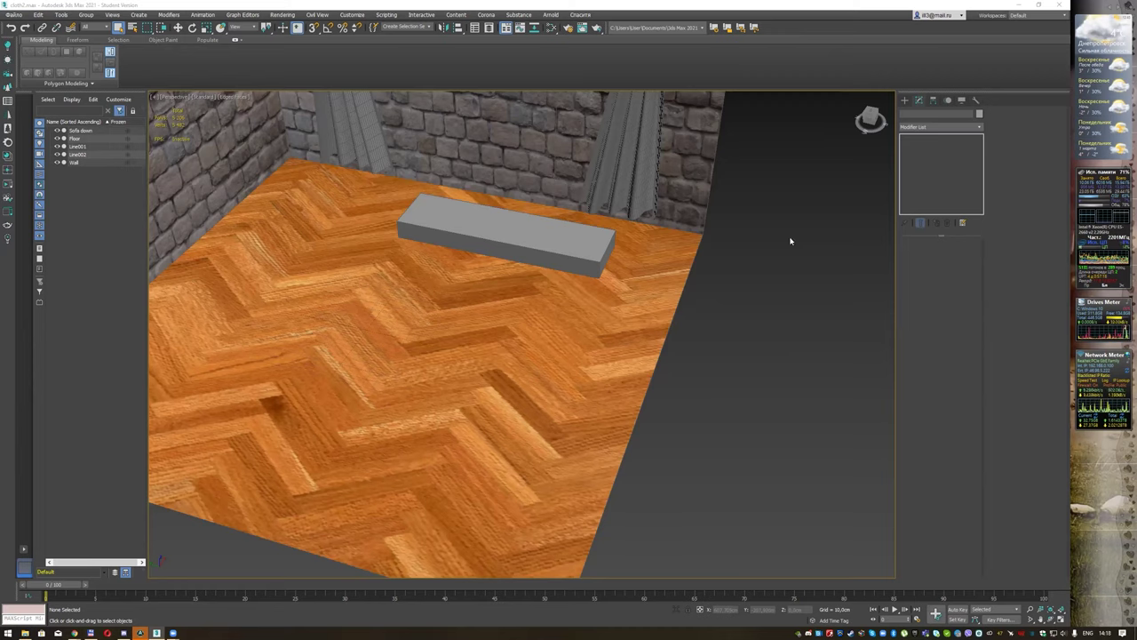
Step: Select the Sofa down slab and isolate it on its own
click(588, 239)
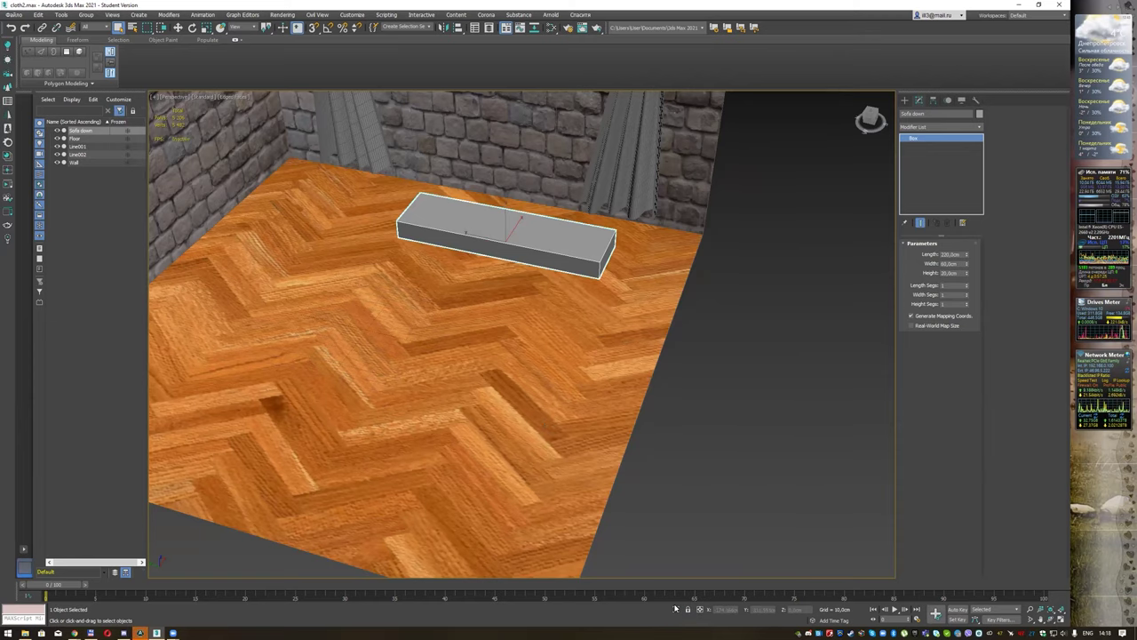
click(677, 612)
scroll(520, 268, down, 3)
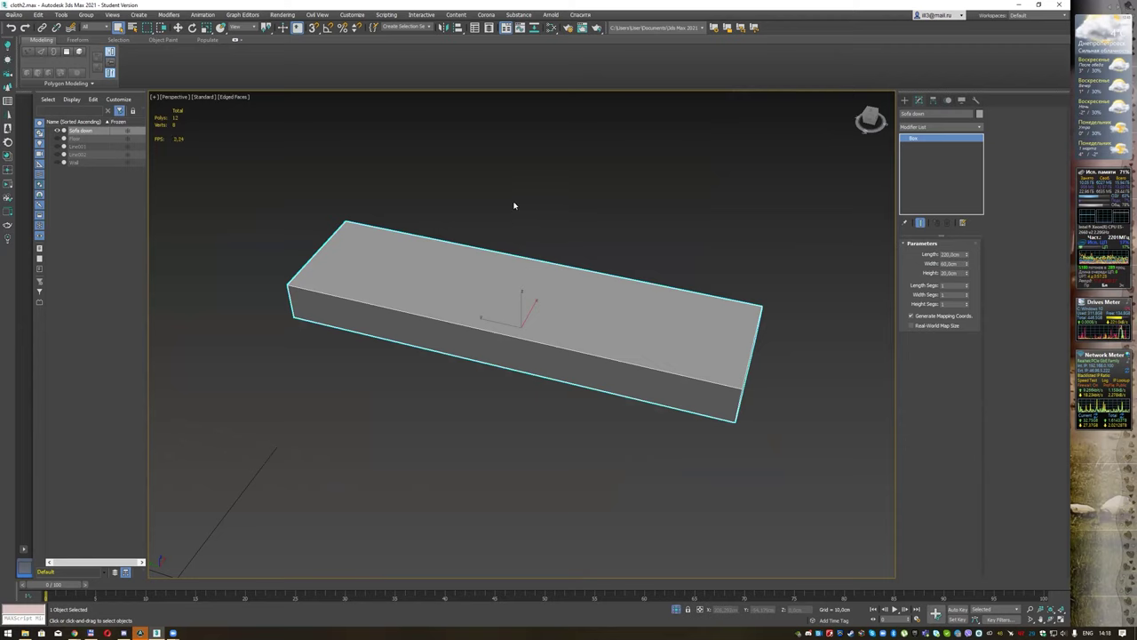
middle_drag(514, 206, 424, 214)
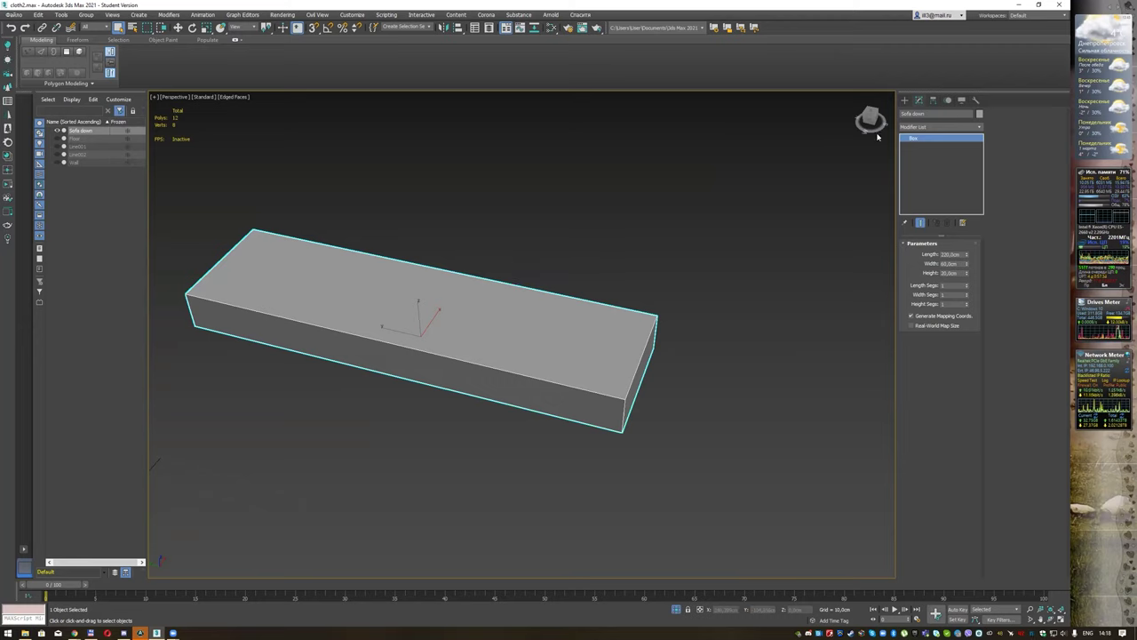
Step: Draw a second Box beside the Sofa down slab
click(905, 100)
click(921, 154)
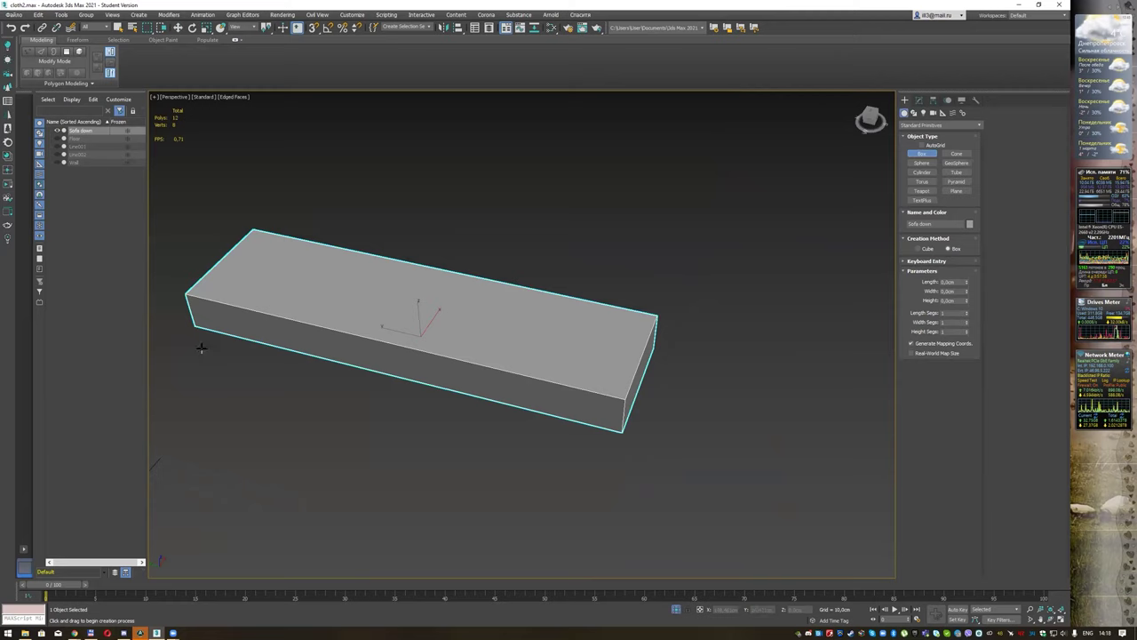
drag(200, 345, 325, 458)
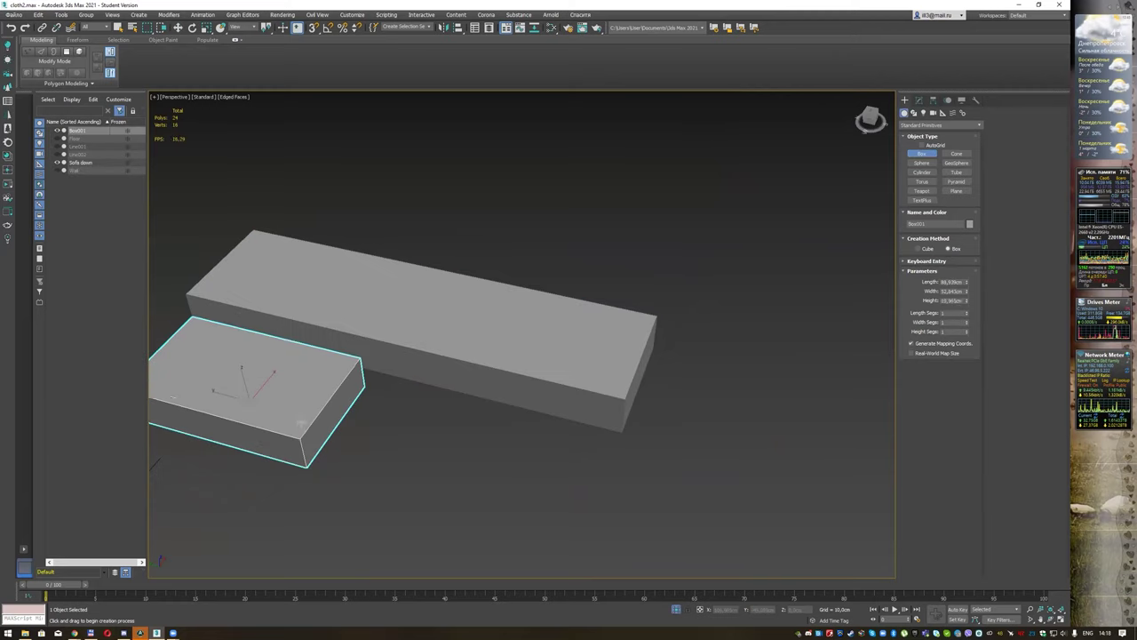
click(391, 357)
alt+middle_drag(391, 357, 426, 348)
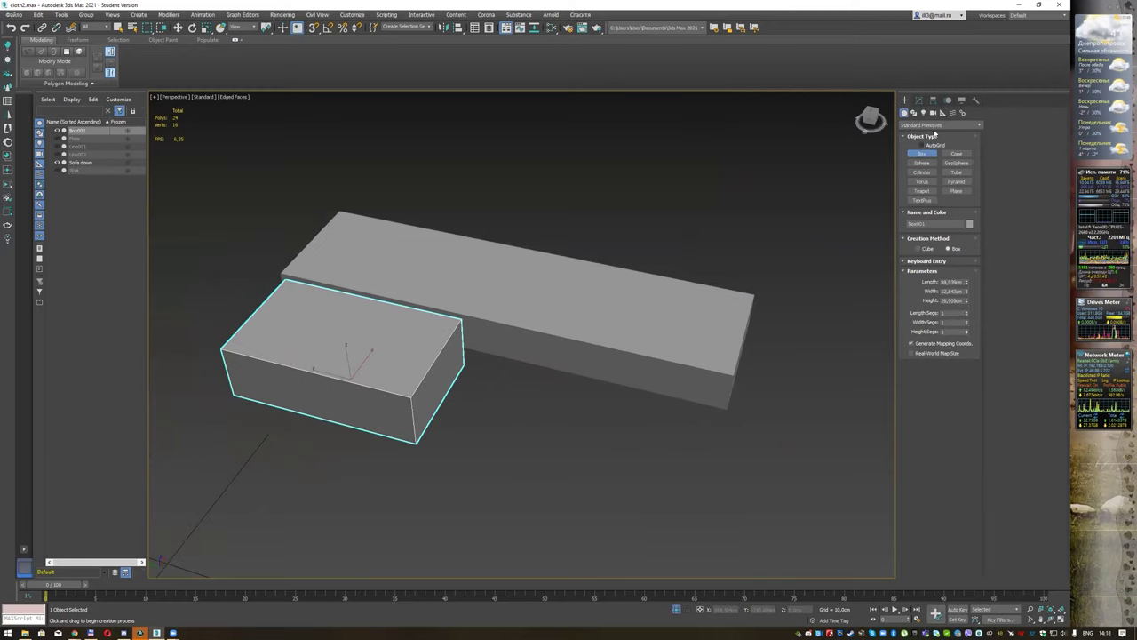
Step: Set the new box's Length to 75 cm and retype its Width and Height
click(924, 103)
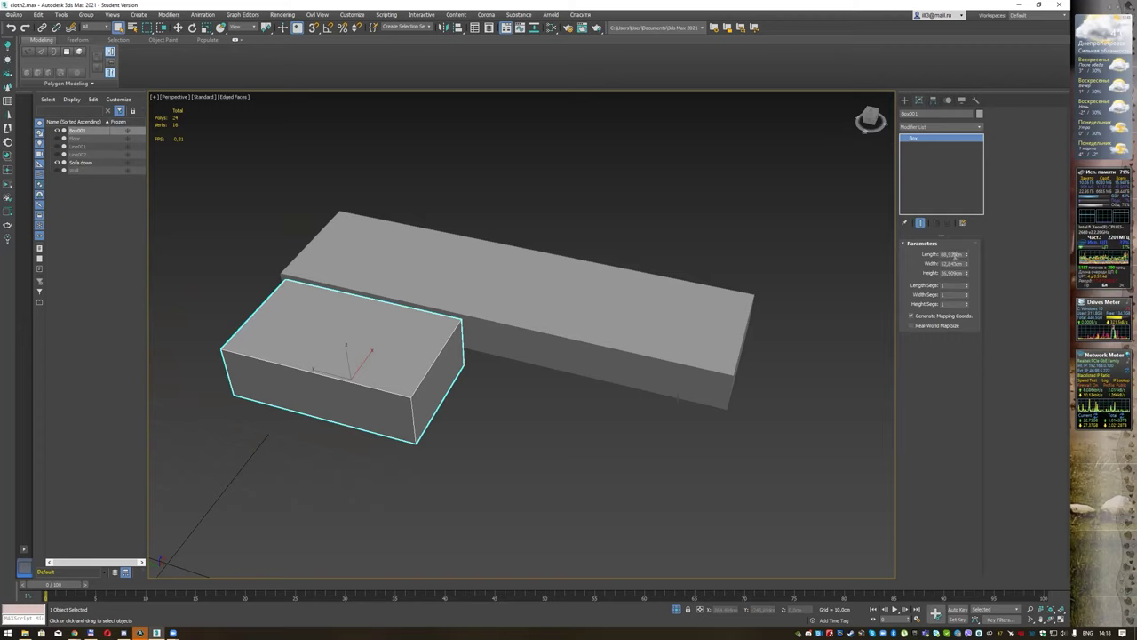
drag(968, 258, 967, 258)
text(75,0cm)
key(Tab)
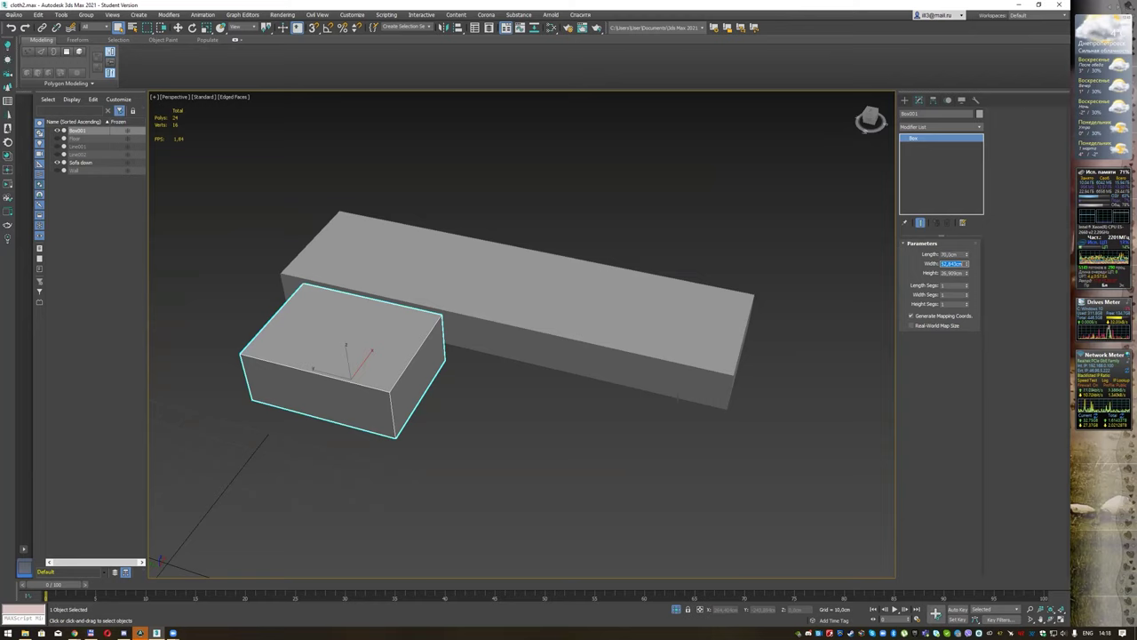
text(5)
key(Return)
double_click(952, 273)
text(0,0cm)
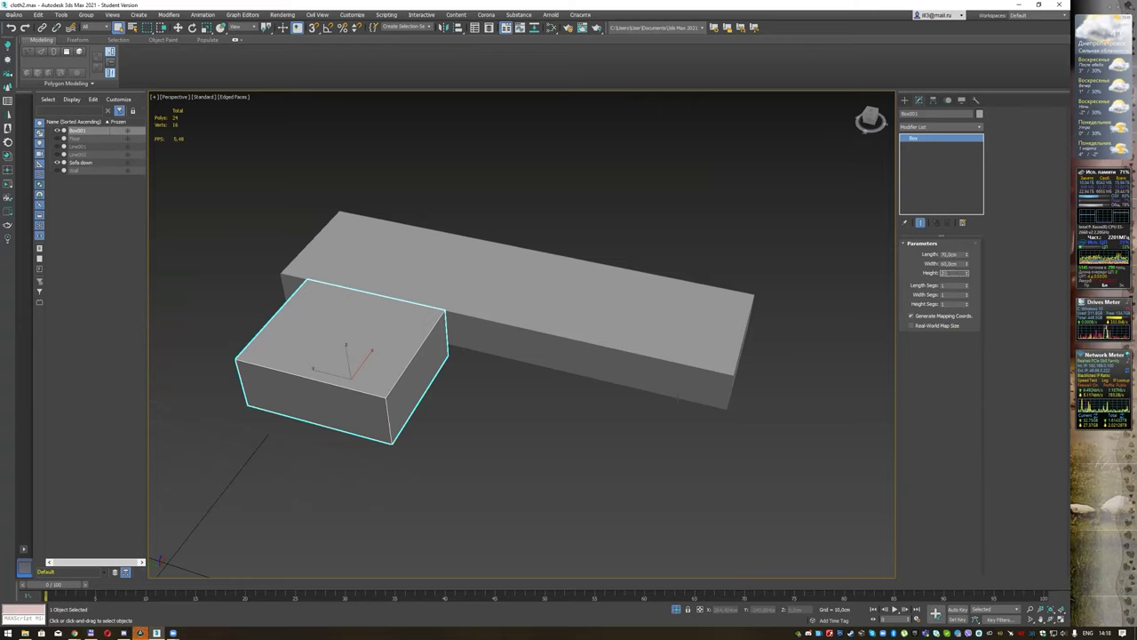
key(Return)
alt+middle_drag(569, 314, 418, 331)
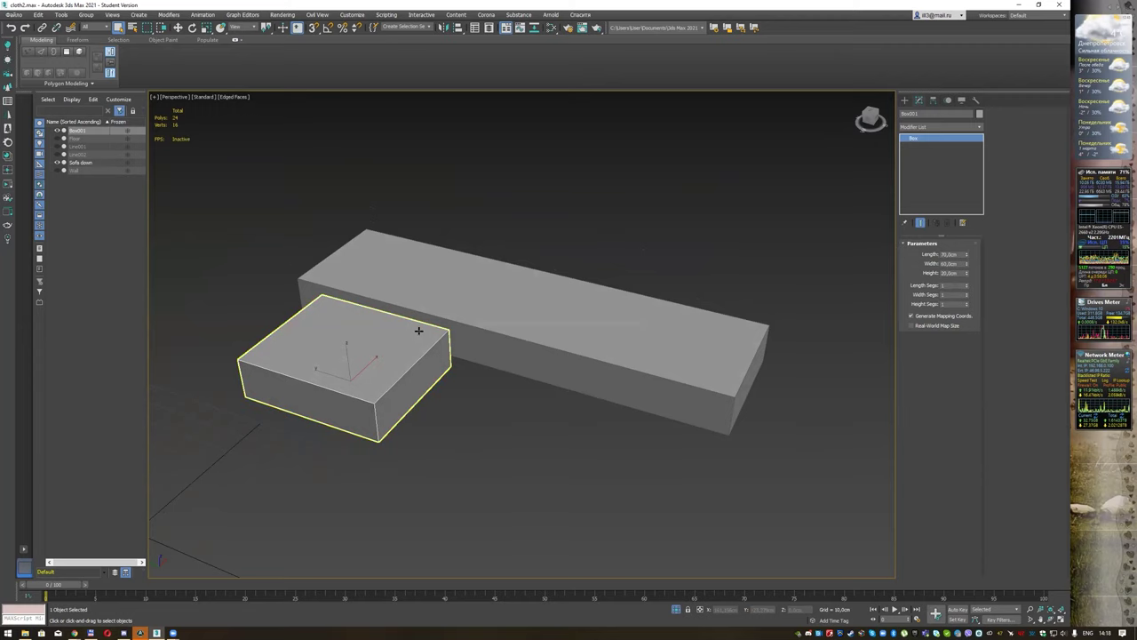
Step: In Top view, slide the small box across onto the sofa base
key(t)
key(z)
scroll(464, 317, down, 5)
scroll(464, 317, up, 3)
key(w)
drag(512, 298, 655, 260)
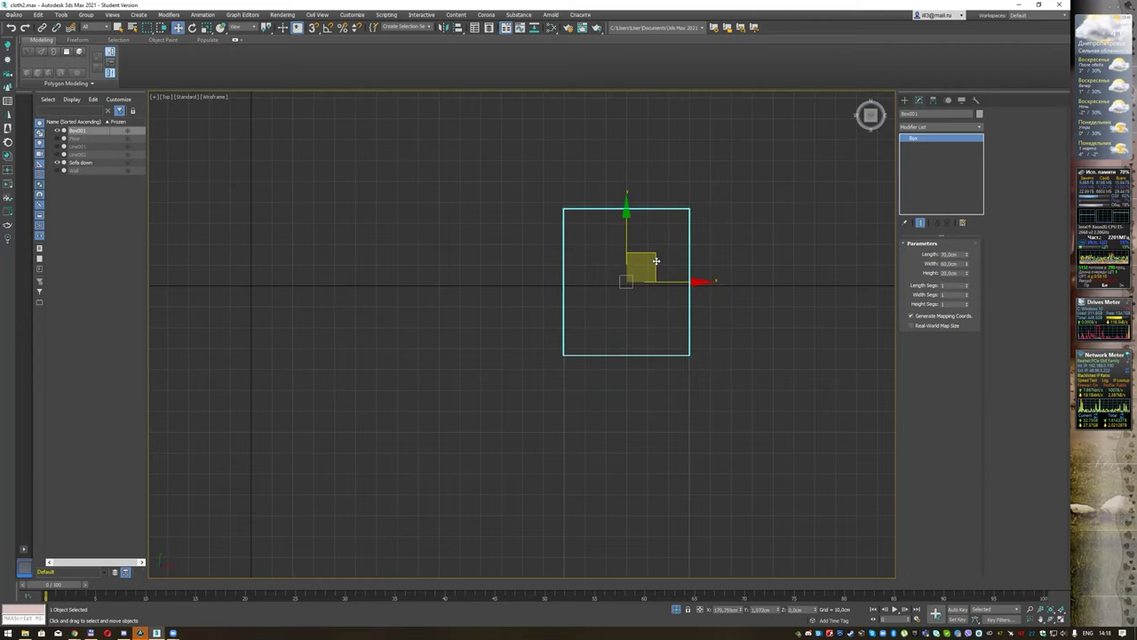
Step: In Front view, lower Box001 along Y onto the sofa base, then check it in Perspective
key(f)
middle_drag(617, 263, 345, 233)
scroll(538, 291, down, 2)
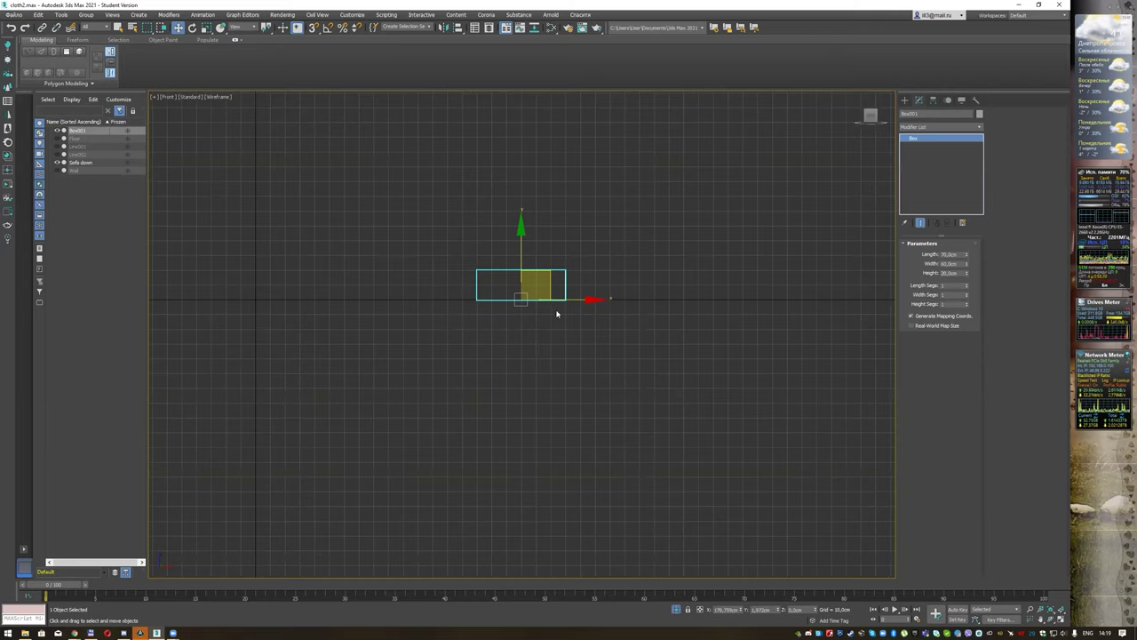
drag(520, 254, 520, 206)
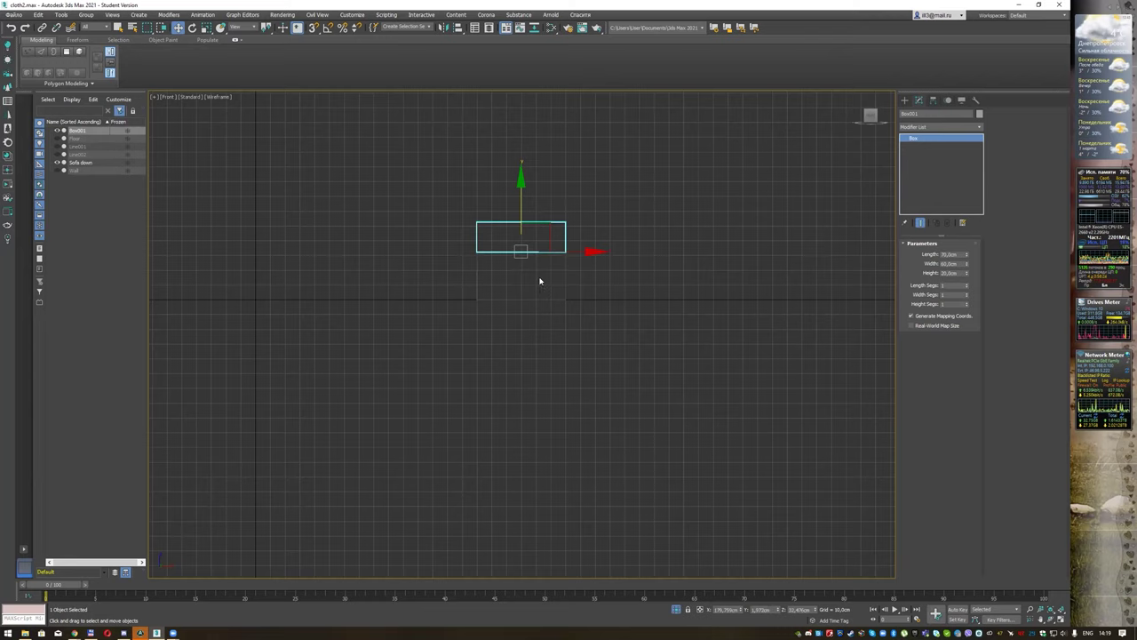
scroll(539, 250, up, 4)
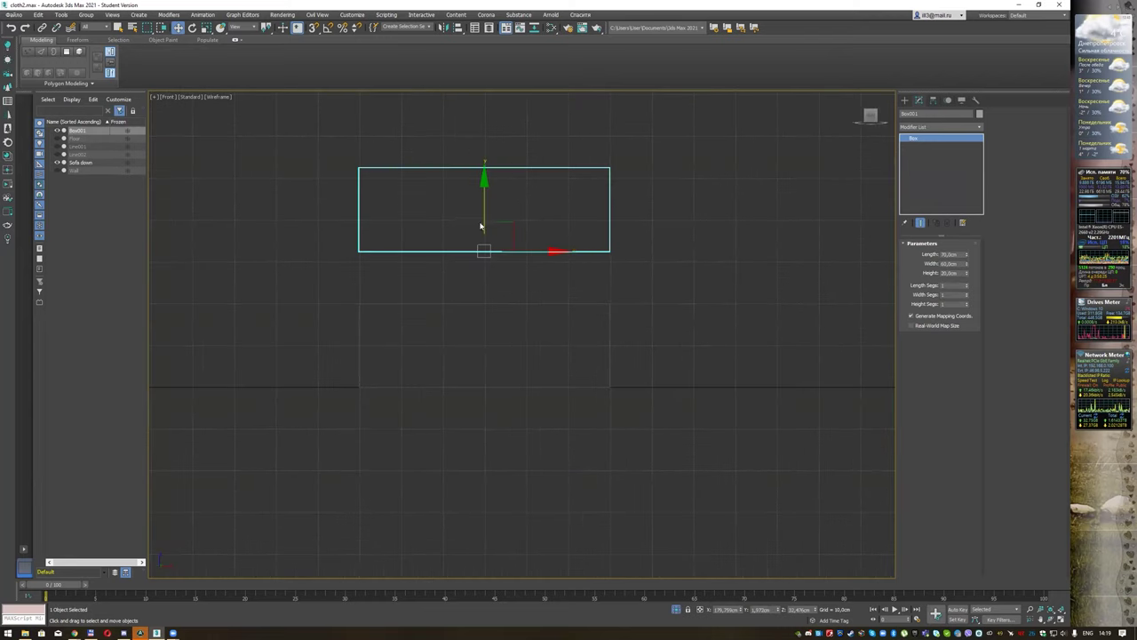
drag(480, 226, 486, 265)
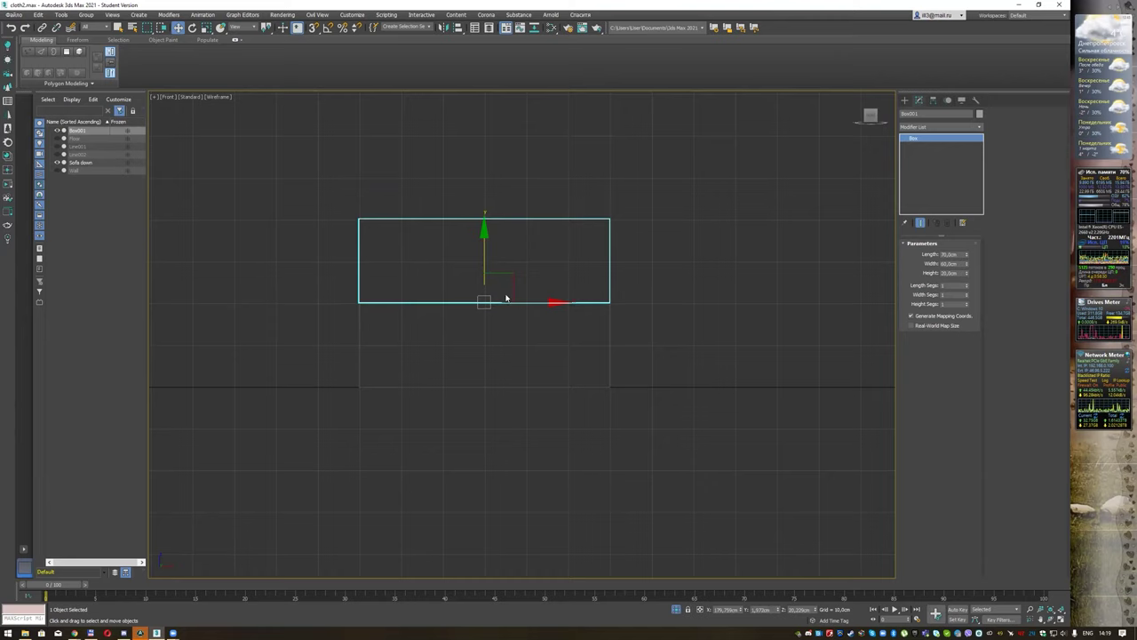
key(p)
mouse_move(508, 297)
alt+middle_down()
mouse_move(525, 223)
mouse_move(546, 211)
mouse_move(533, 234)
mouse_move(456, 197)
mouse_move(477, 243)
mouse_move(457, 221)
mouse_move(419, 254)
mouse_move(505, 257)
alt+middle_up()
Step: Set the box's Length and Width Segs to 3 and Height Segs to 2
click(969, 286)
click(968, 286)
click(968, 294)
click(968, 294)
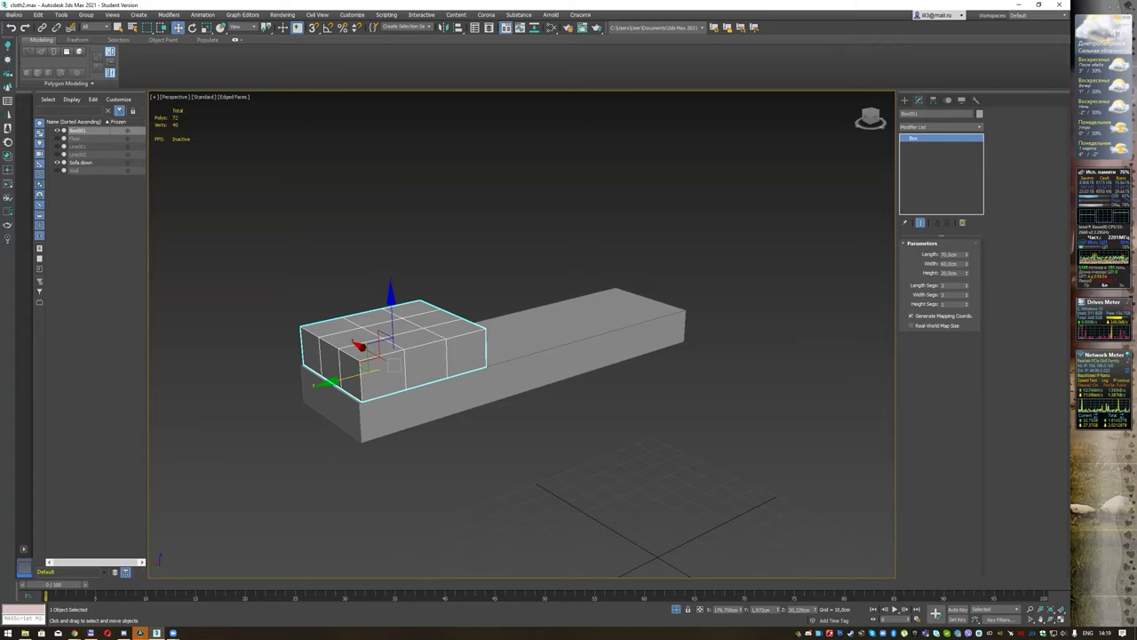
middle_drag(543, 342, 592, 336)
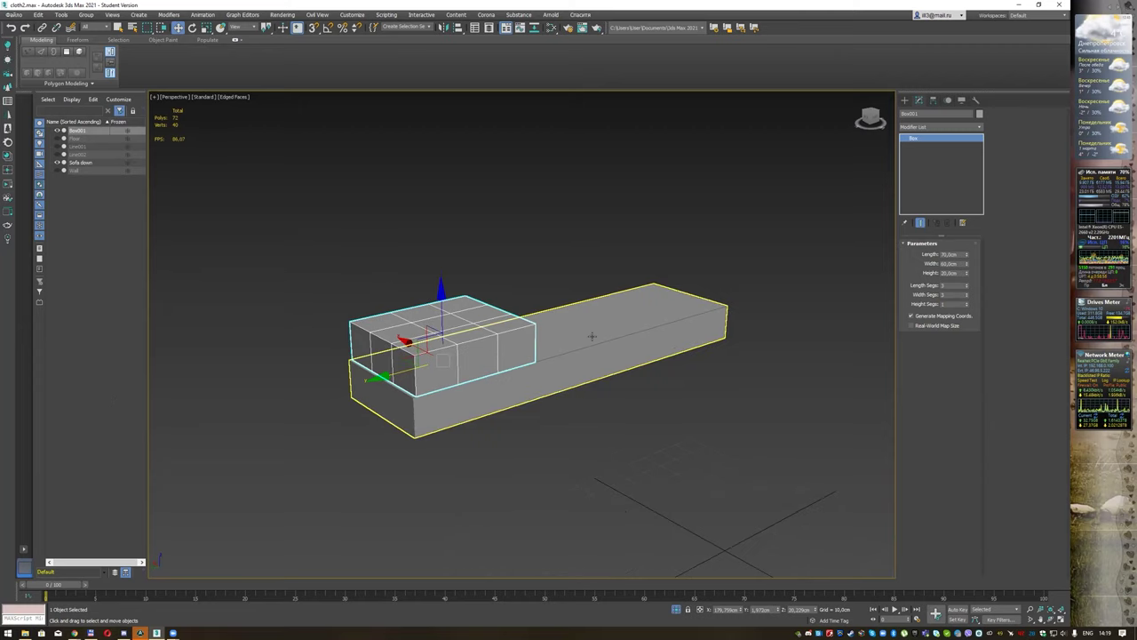
middle_drag(533, 292, 516, 289)
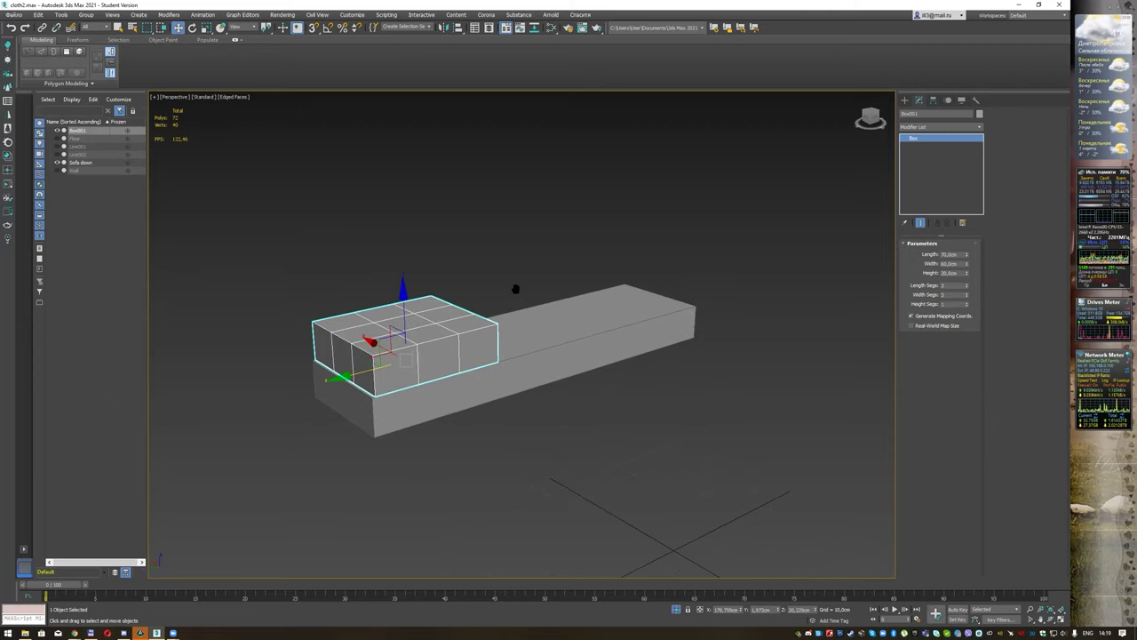
scroll(466, 308, up, 2)
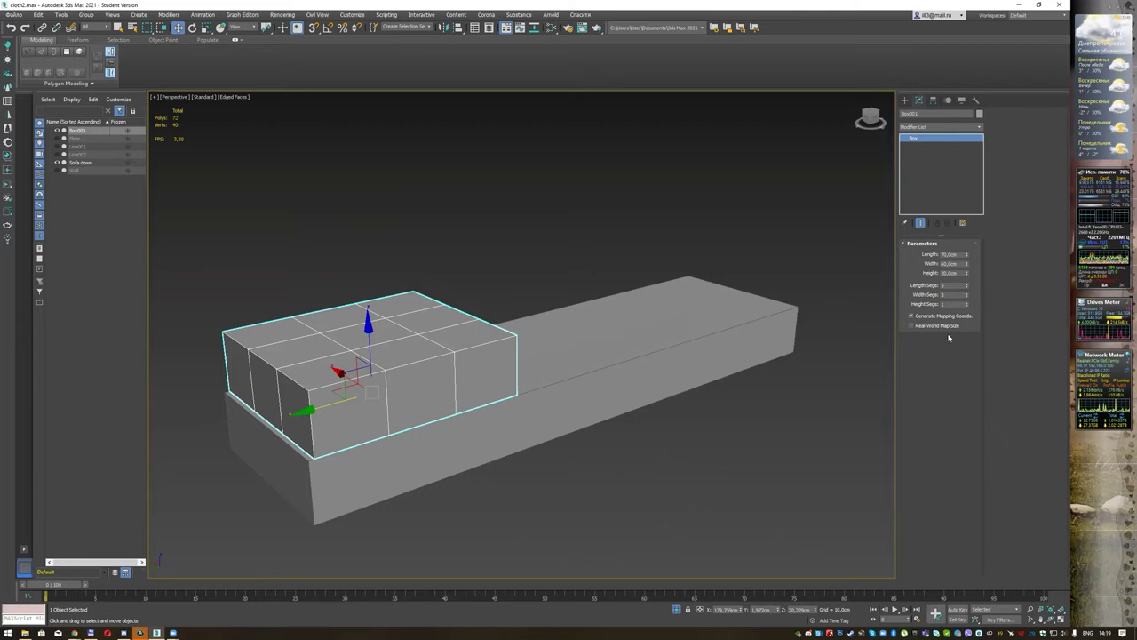
click(966, 304)
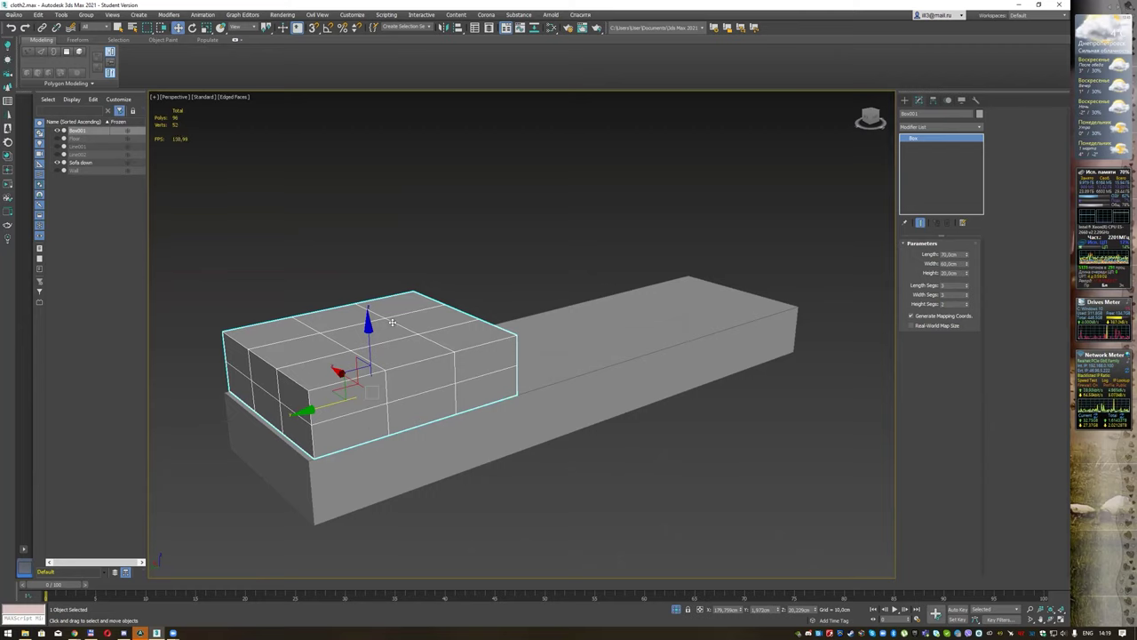
key(q)
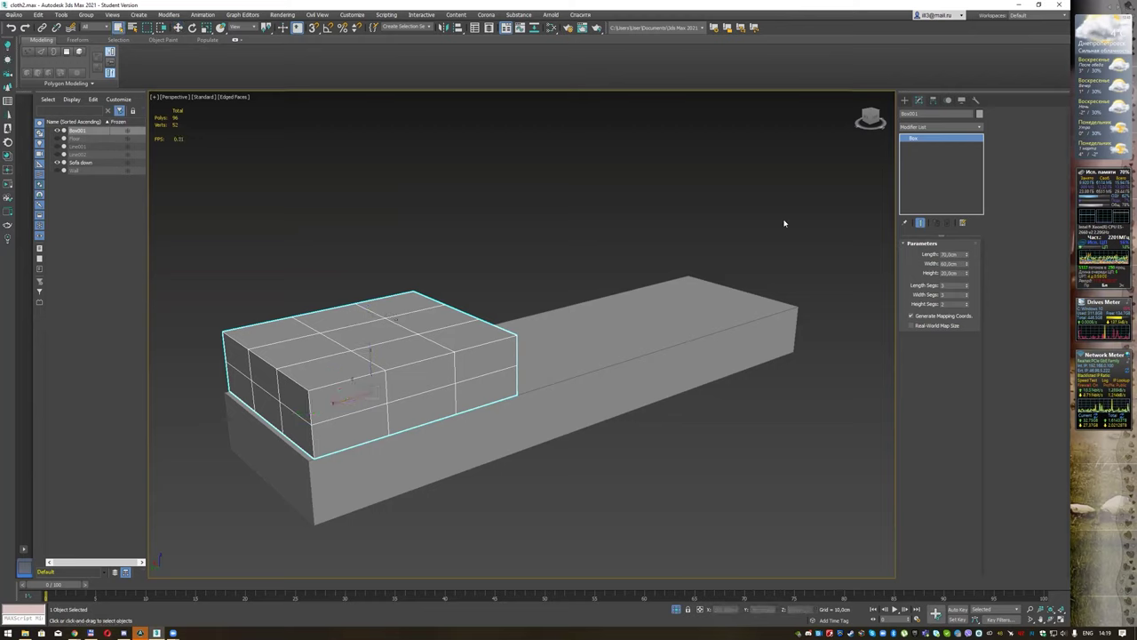
Step: Rename Box001 to 'sofa pillow'
double_click(929, 114)
text(seat)
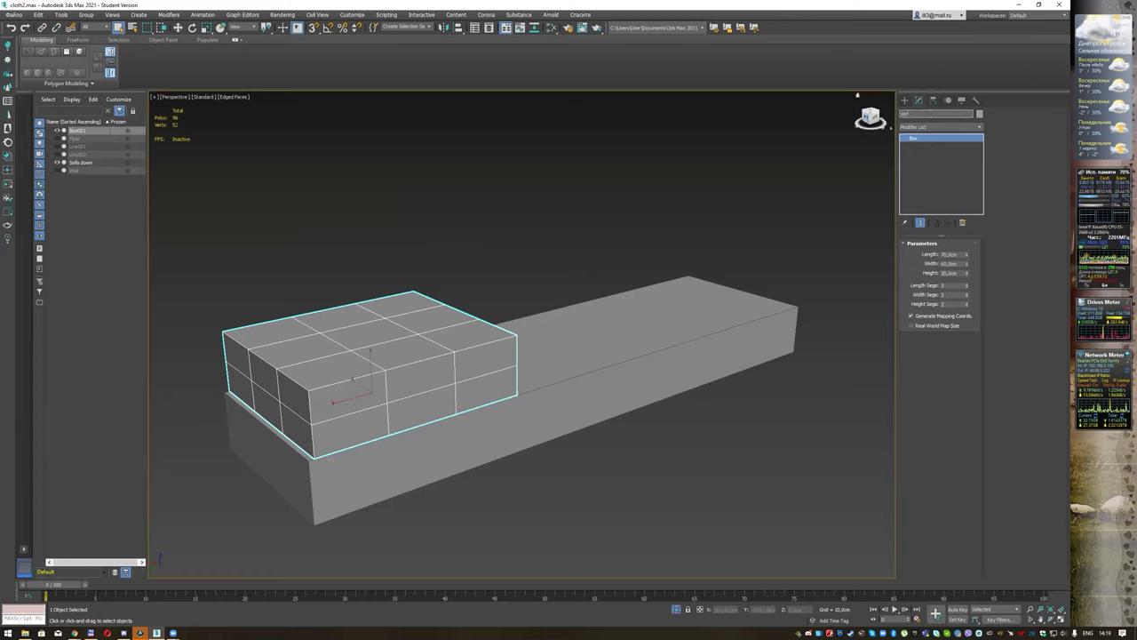
text(a_st)
text(llow)
key(Return)
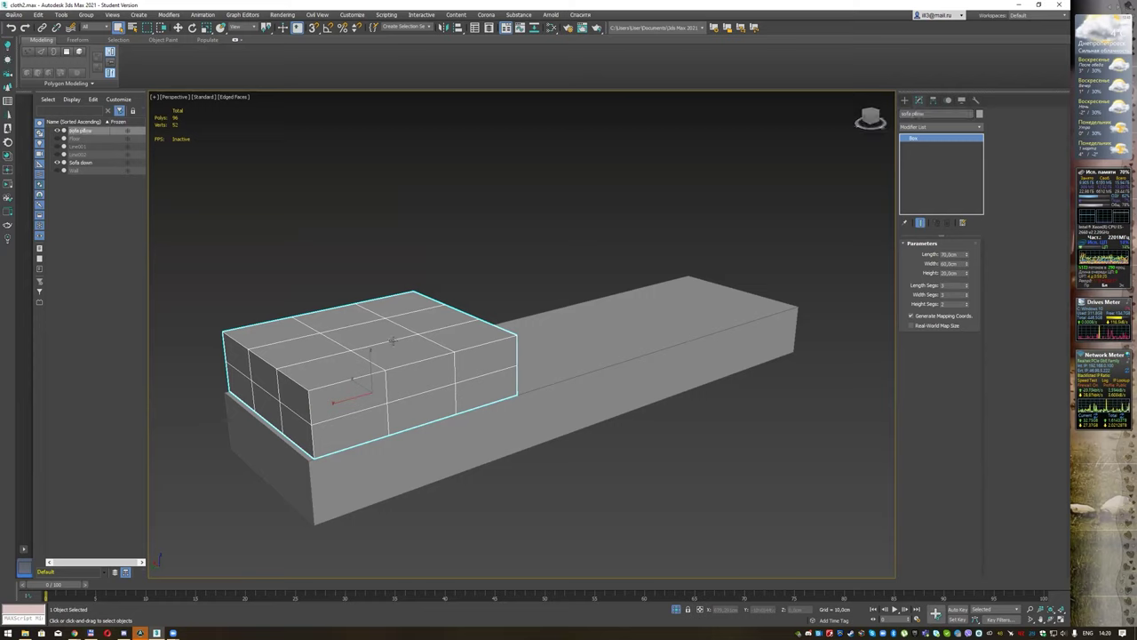
Step: Convert the pillow box to an Editable Poly and isolate it on its own
right_click(358, 320)
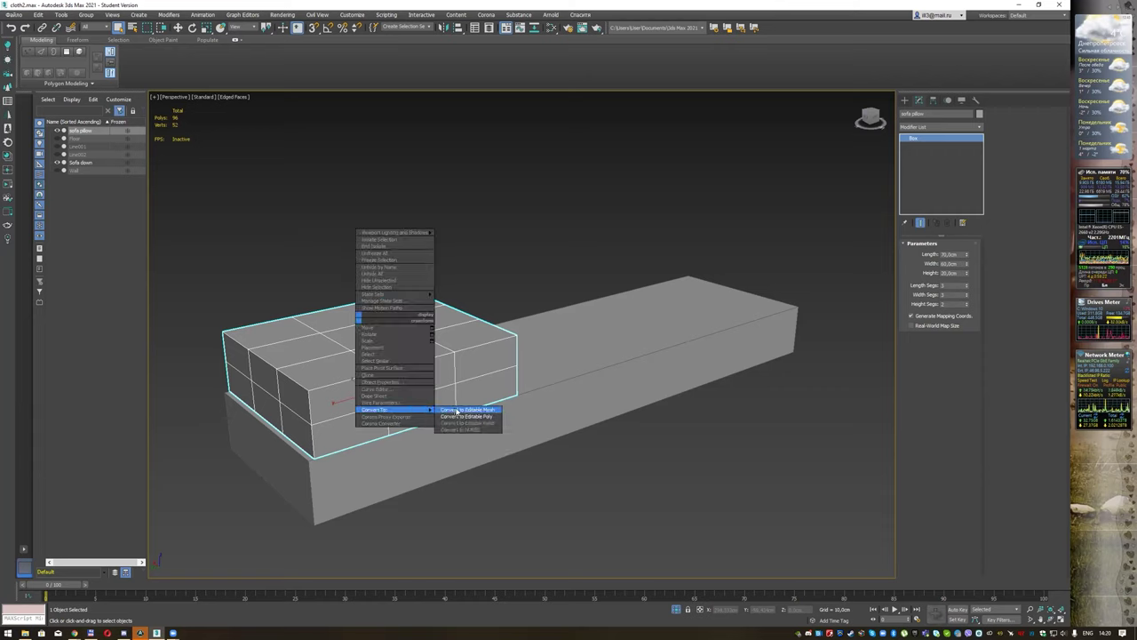
click(463, 416)
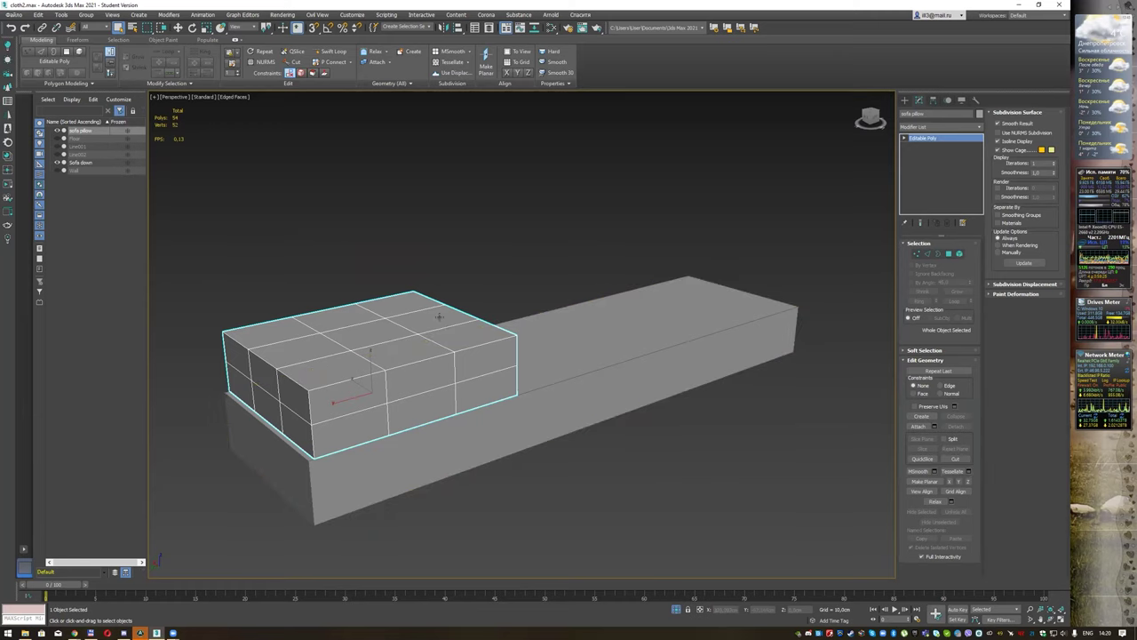
click(676, 611)
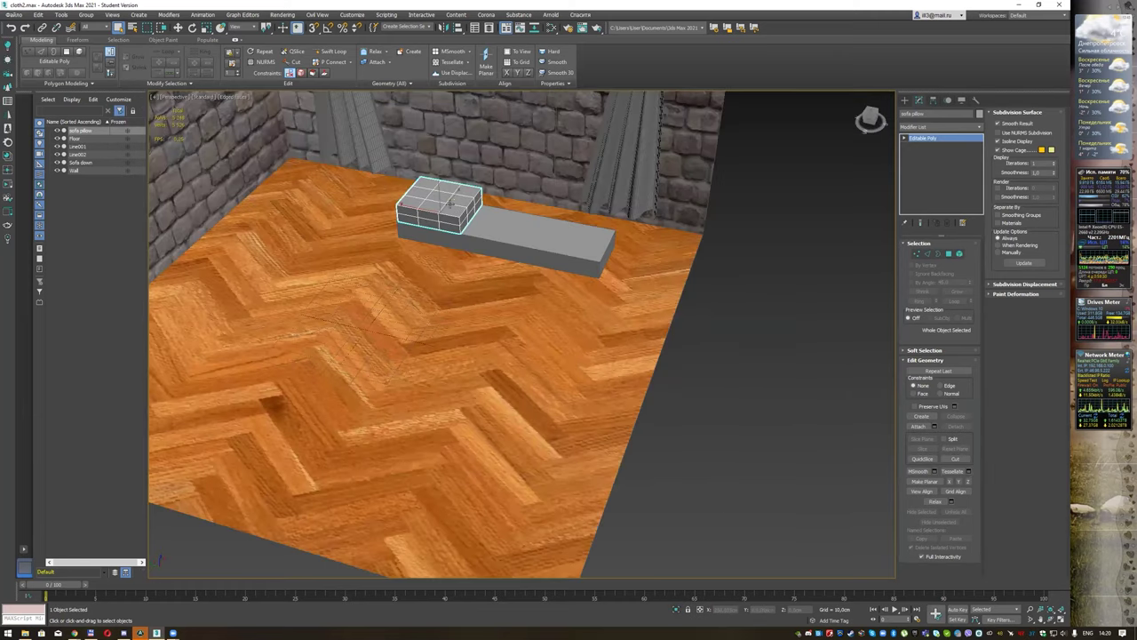
click(677, 610)
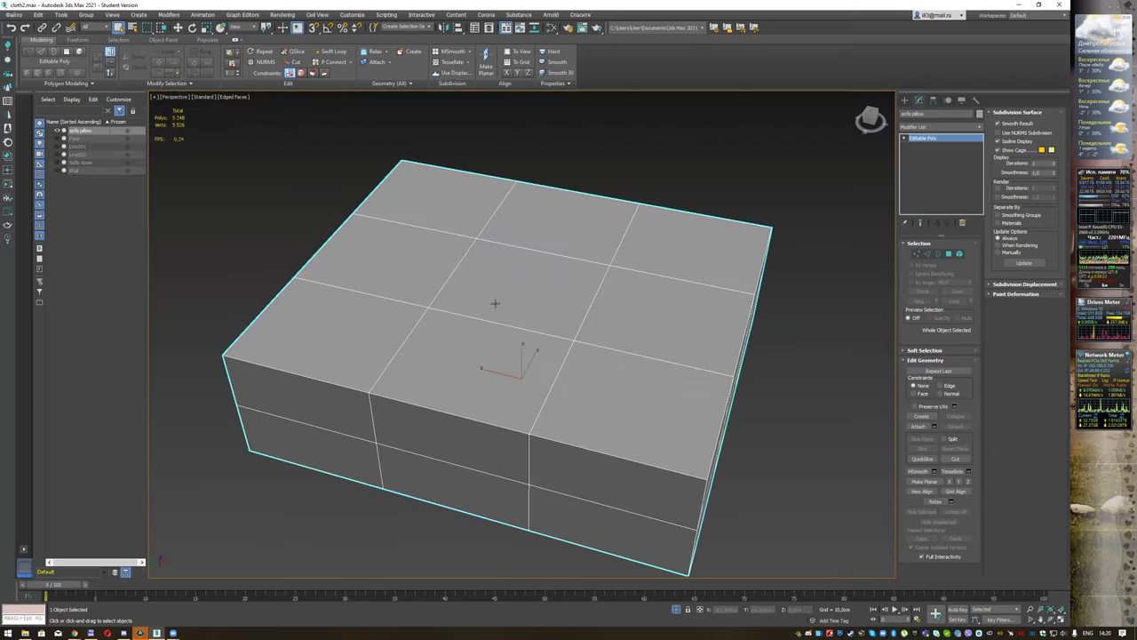
scroll(492, 296, down, 2)
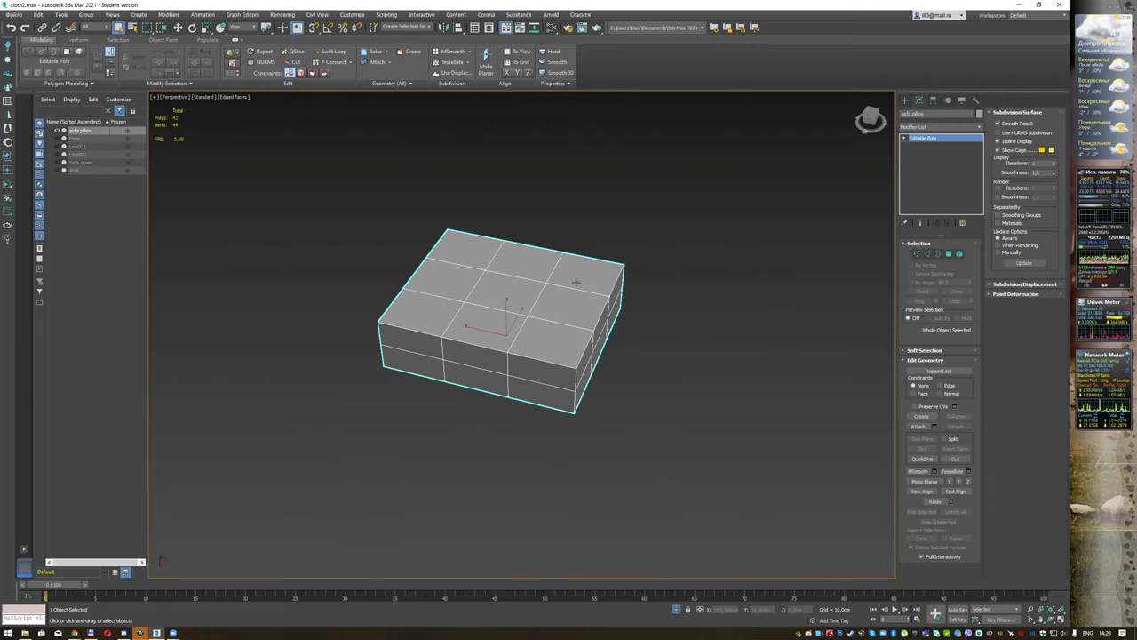
mouse_move(575, 281)
alt+middle_down()
mouse_move(616, 251)
mouse_move(547, 260)
alt+middle_up()
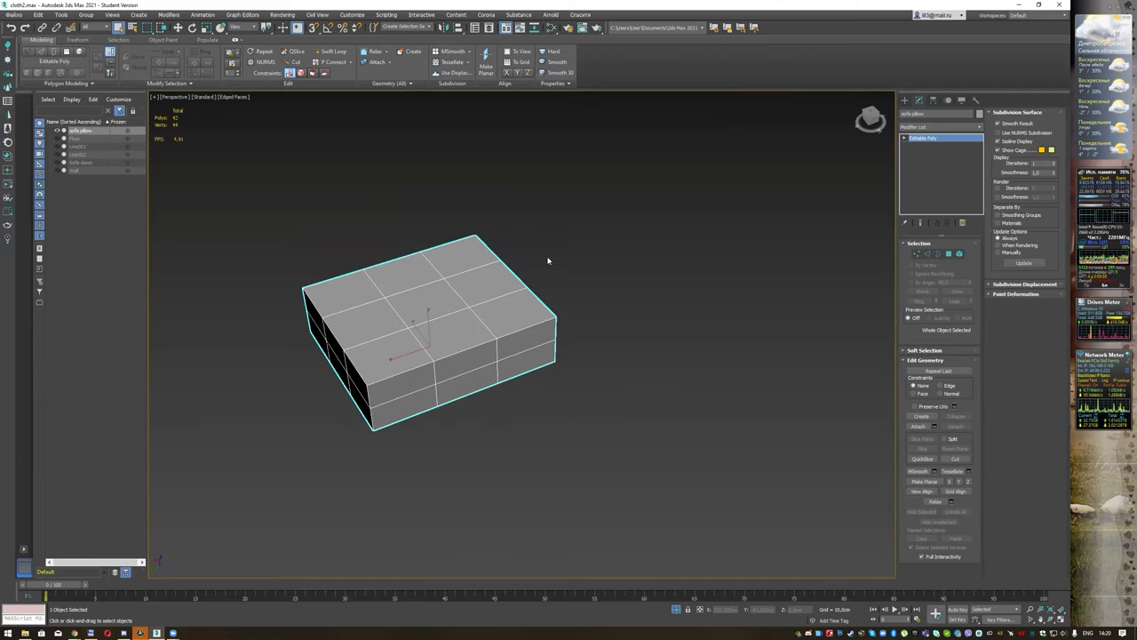
Step: Switch to Vertex sub-object level and view the pillow from the top
click(906, 139)
click(917, 254)
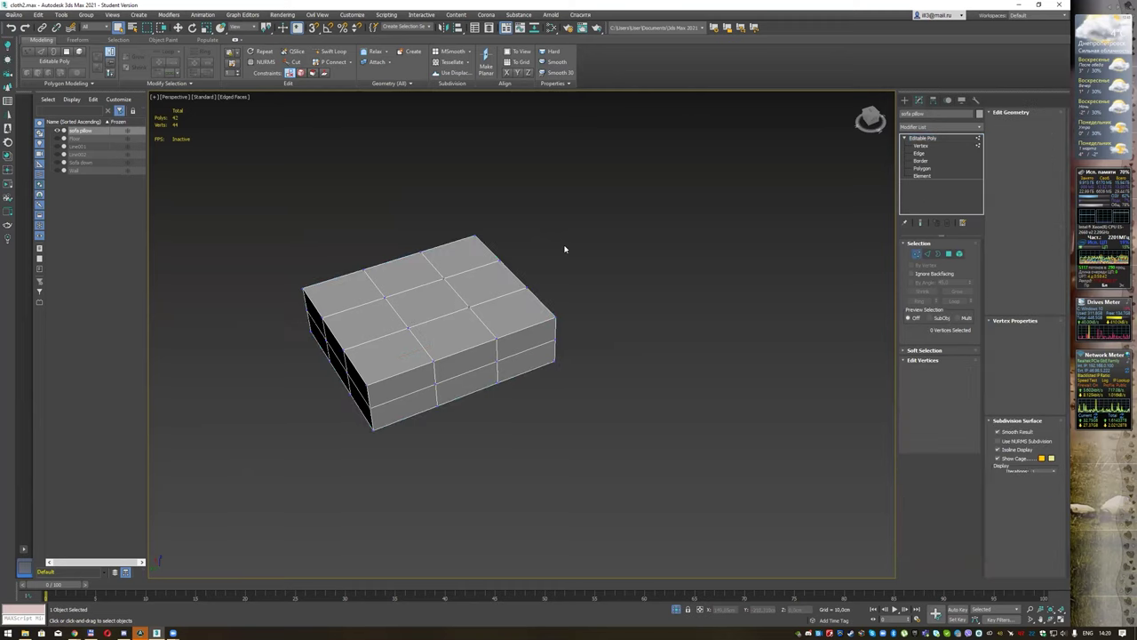
key(t)
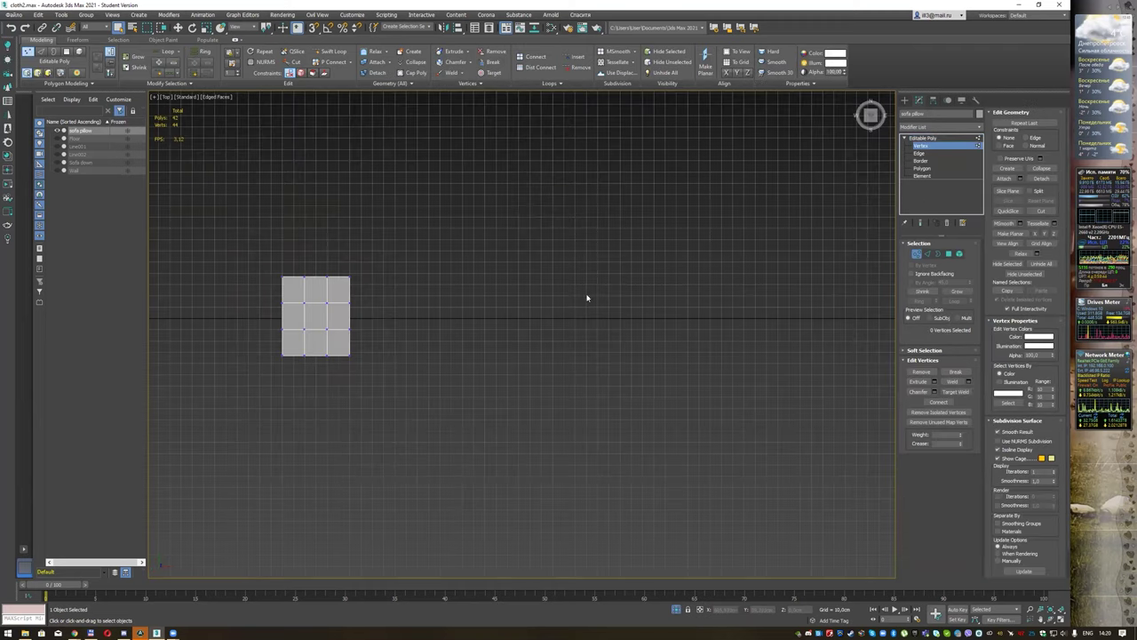
Step: Box-select the four inner grid vertices in Top view, then check them in Perspective
scroll(374, 327, up, 5)
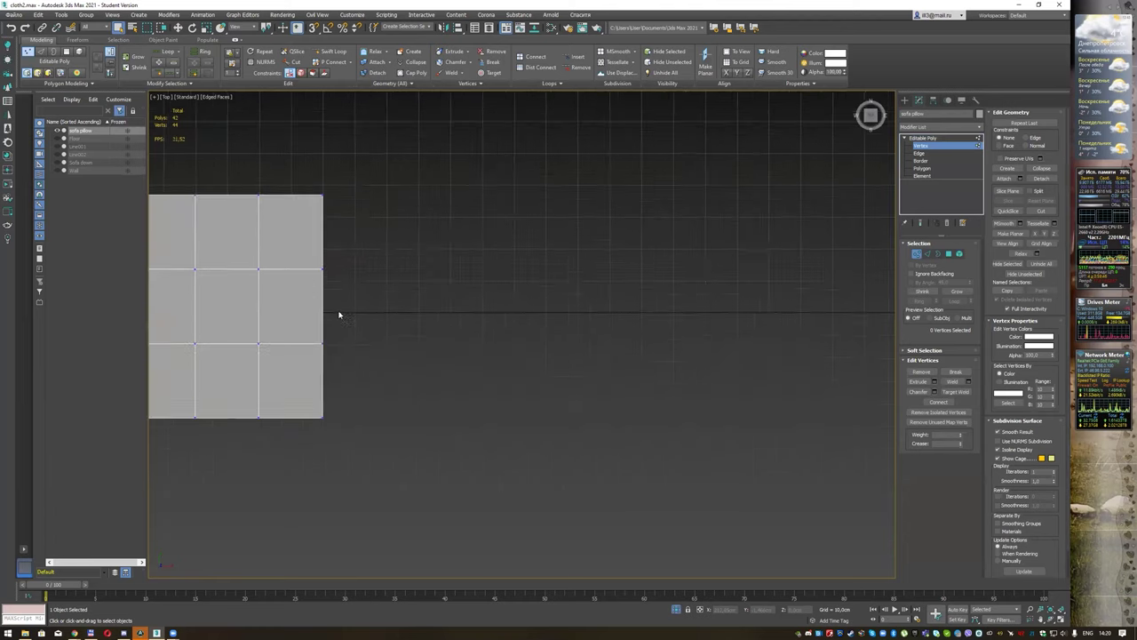
middle_drag(338, 315, 561, 272)
drag(394, 242, 513, 374)
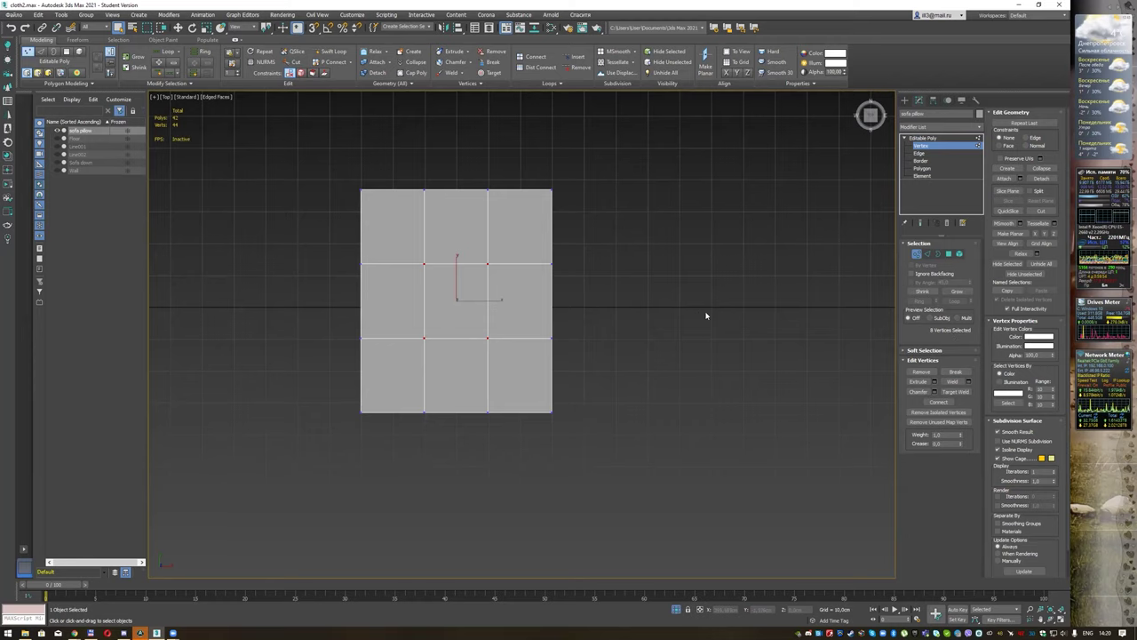
key(p)
mouse_move(603, 330)
alt+middle_down()
mouse_move(625, 194)
mouse_move(621, 295)
alt+middle_up()
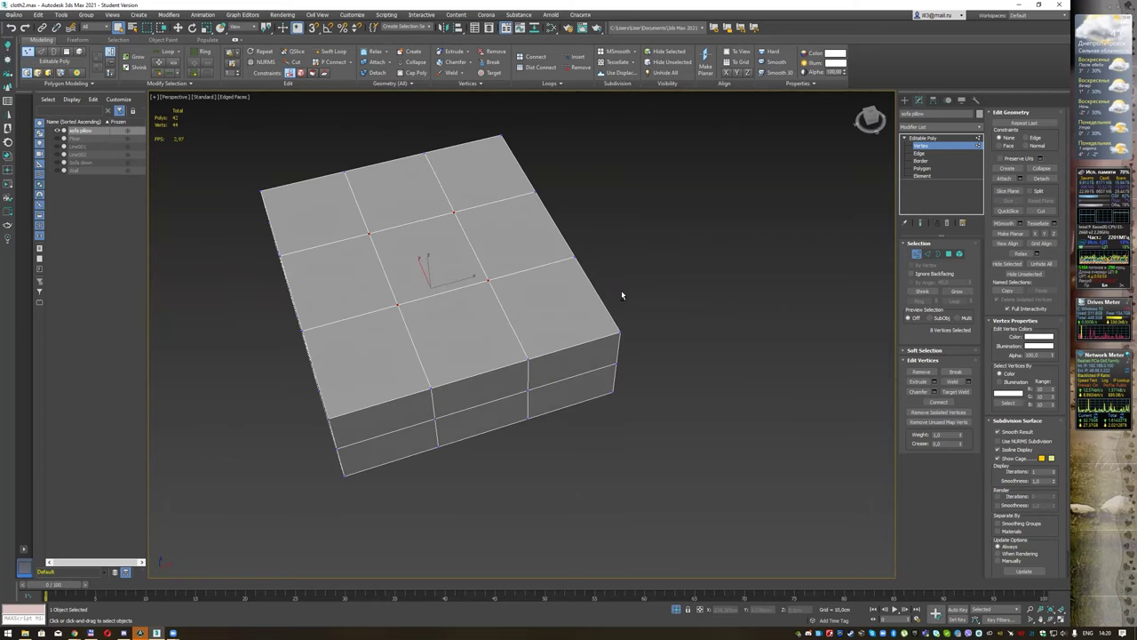
Step: Extrude the inner vertices inward with Height about -3 cm and Width 3,789 cm
click(934, 381)
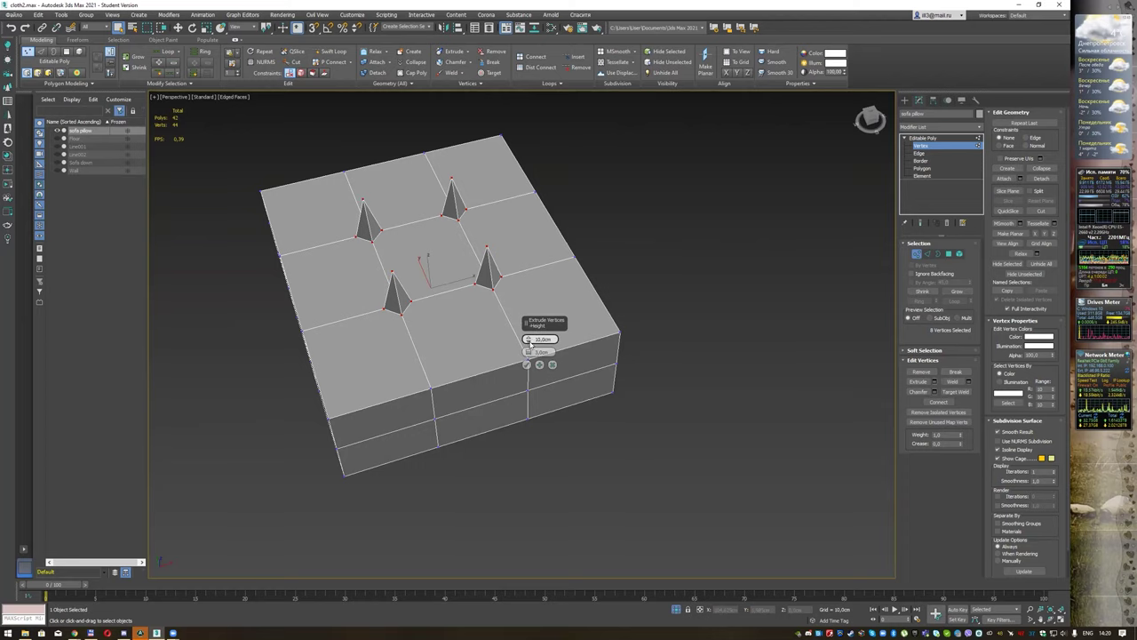
drag(529, 343, 545, 395)
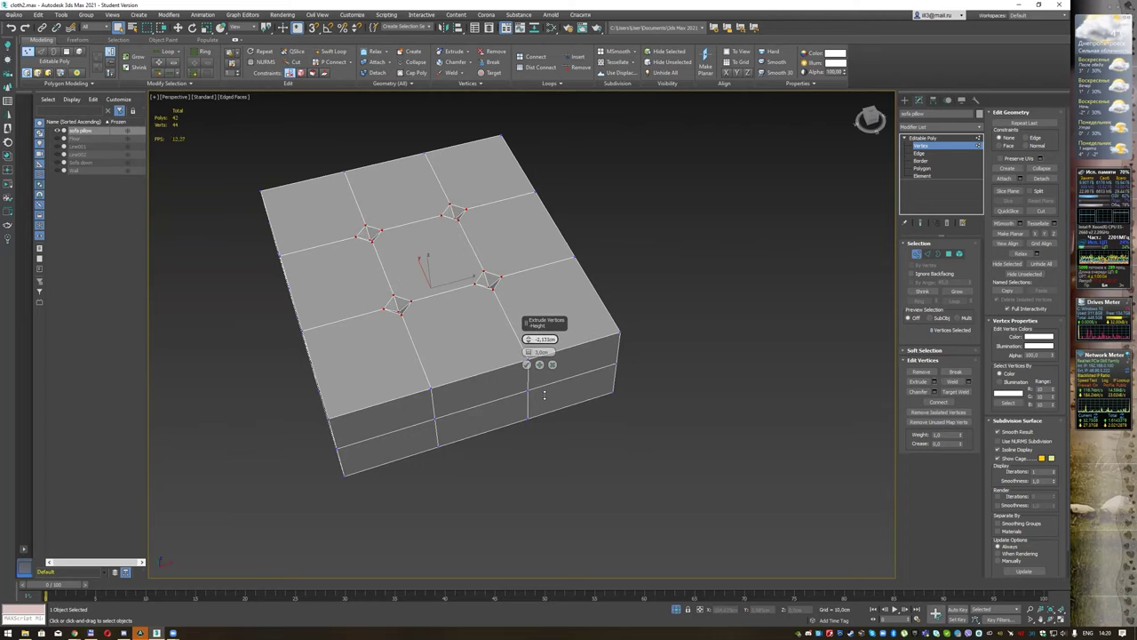
mouse_move(540, 394)
alt+middle_down()
mouse_move(533, 274)
mouse_move(415, 271)
alt+middle_up()
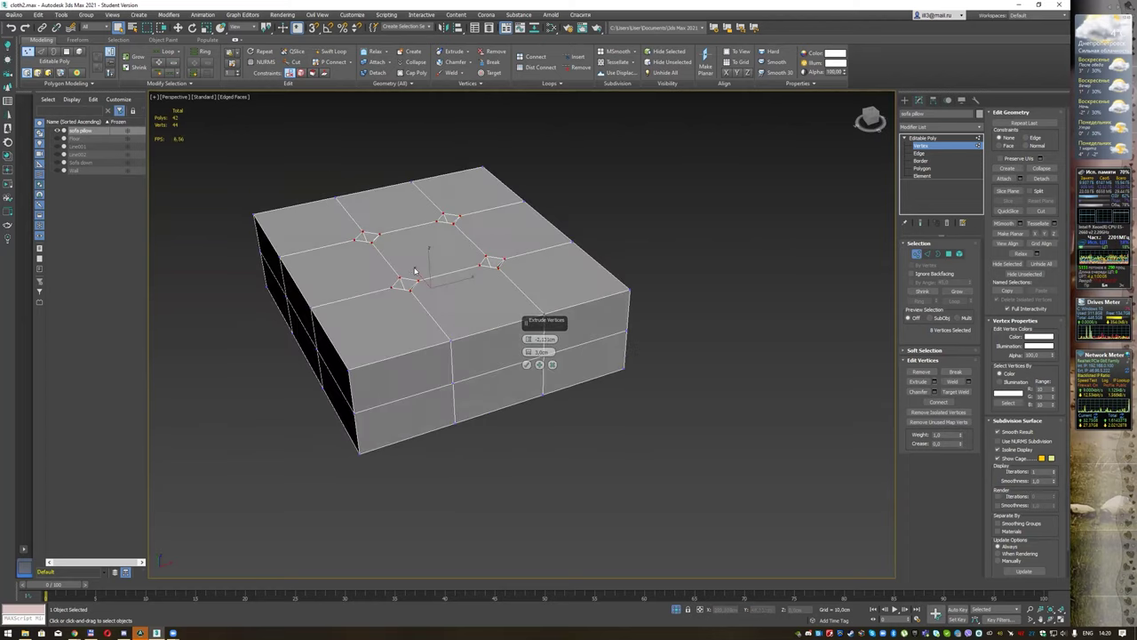
scroll(414, 271, up, 5)
scroll(437, 293, up, 3)
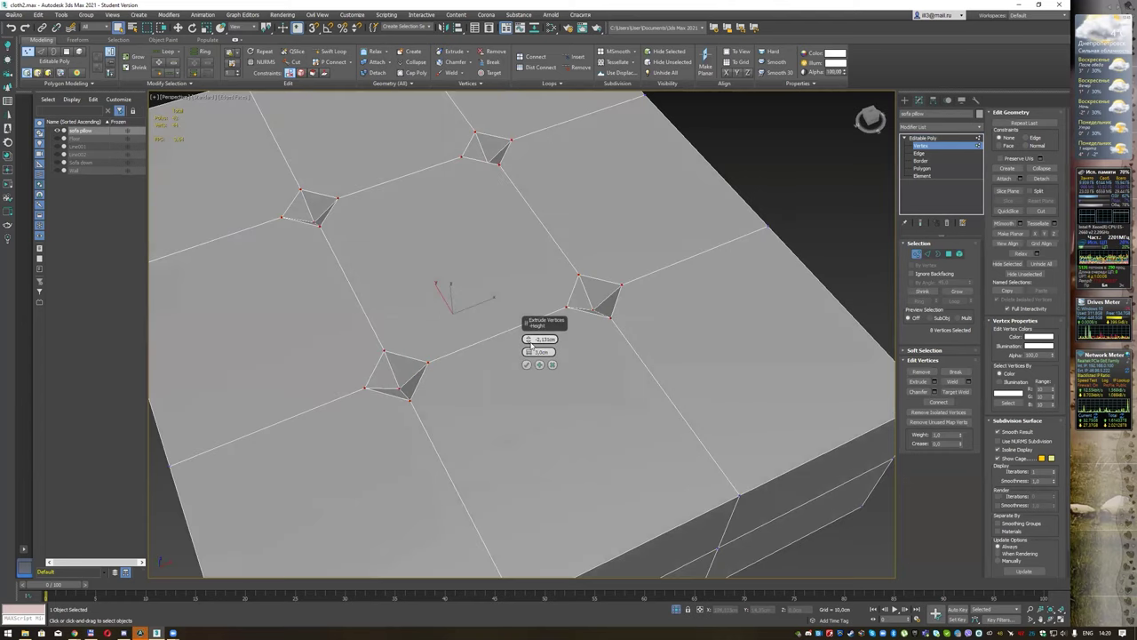
drag(530, 343, 530, 352)
alt+middle_drag(462, 298, 462, 288)
drag(530, 359, 531, 352)
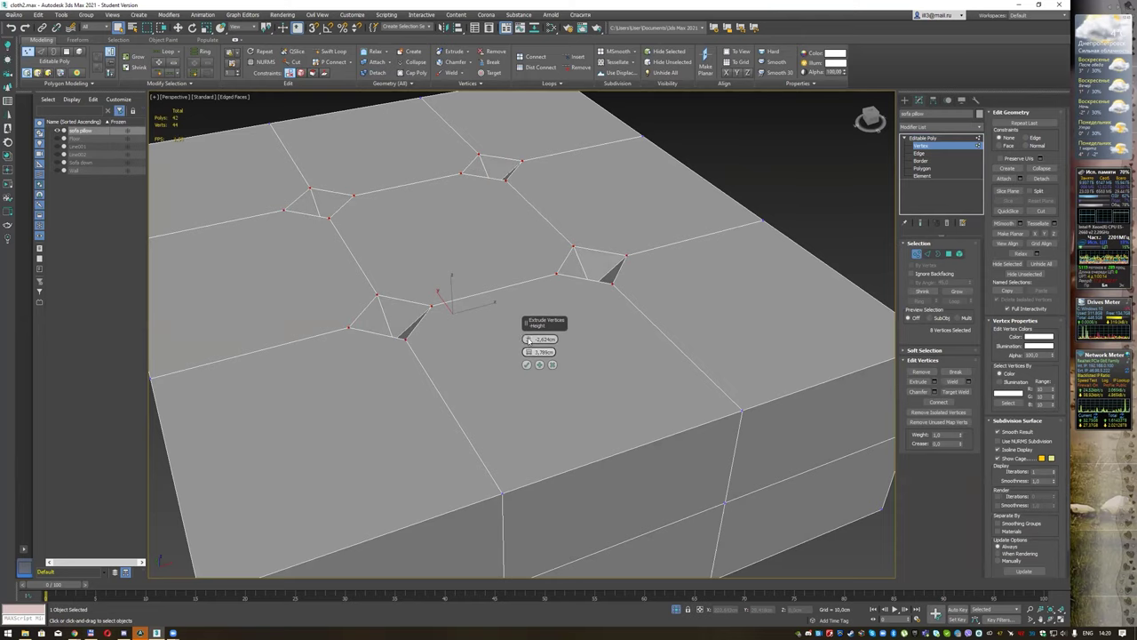
alt+middle_drag(445, 266, 444, 271)
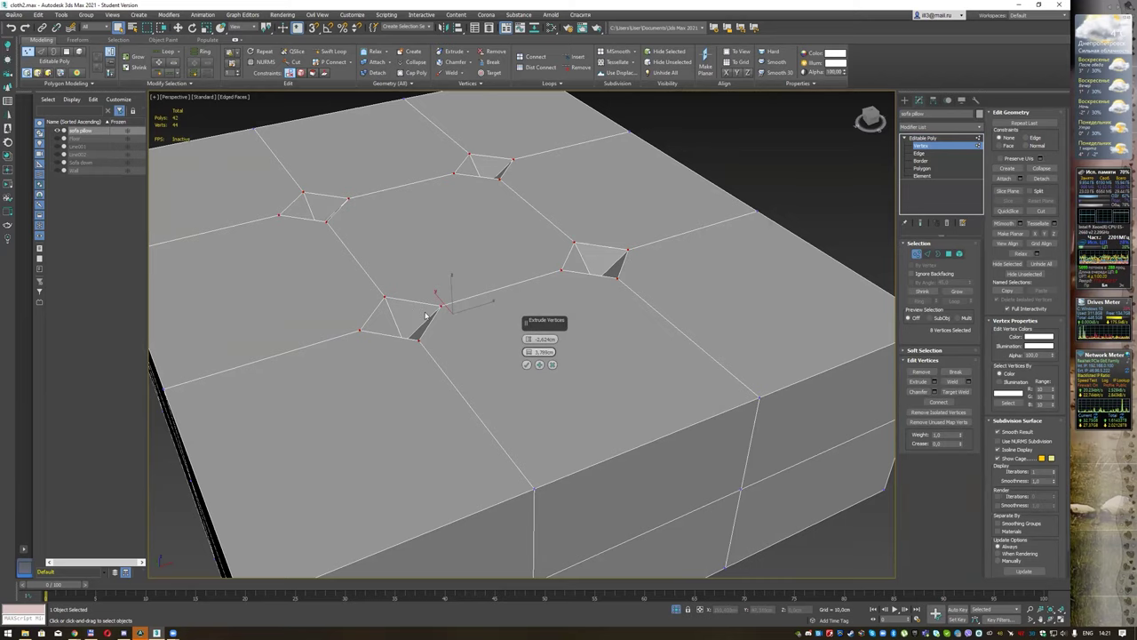
mouse_move(444, 297)
alt+middle_down()
mouse_move(436, 293)
mouse_move(447, 283)
mouse_move(450, 291)
alt+middle_up()
drag(528, 339, 541, 340)
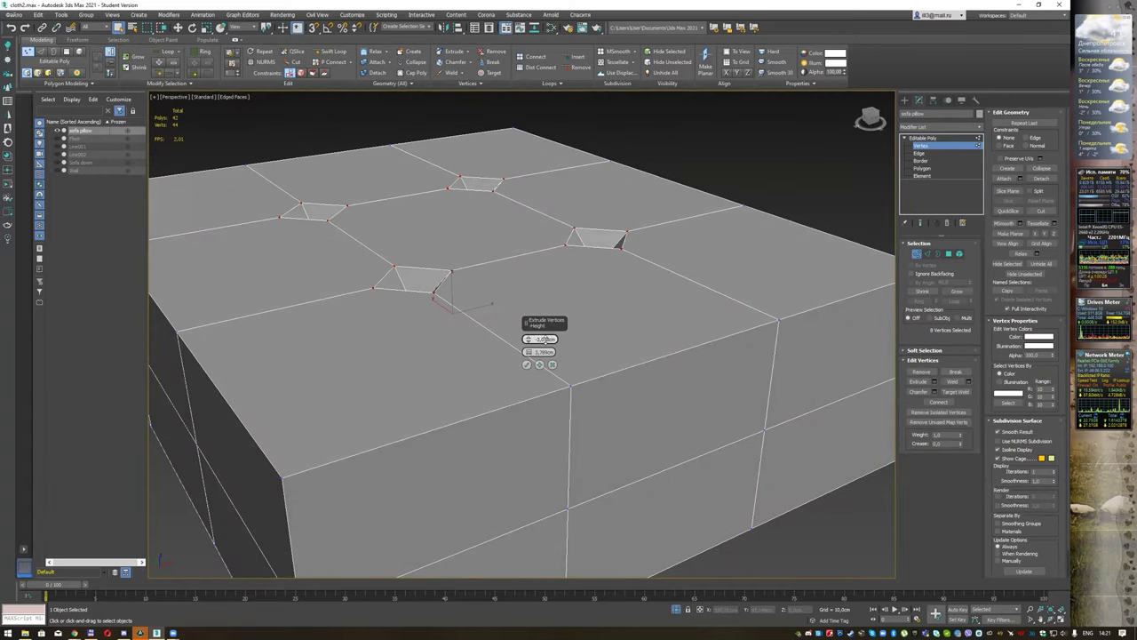
alt+middle_drag(554, 285, 553, 292)
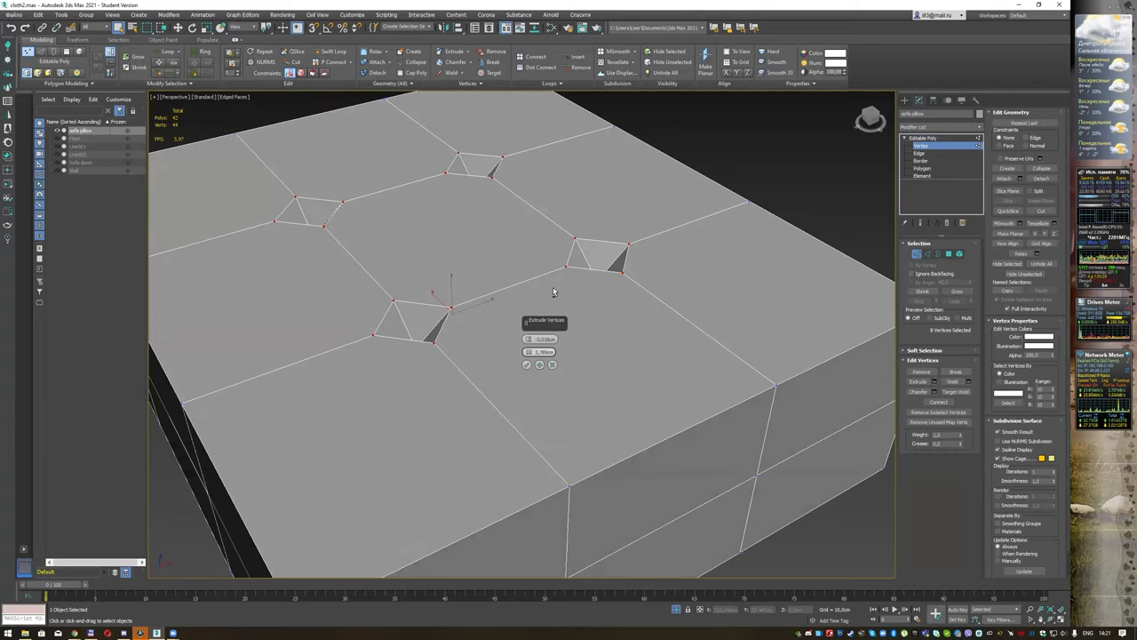
scroll(553, 292, down, 2)
click(527, 365)
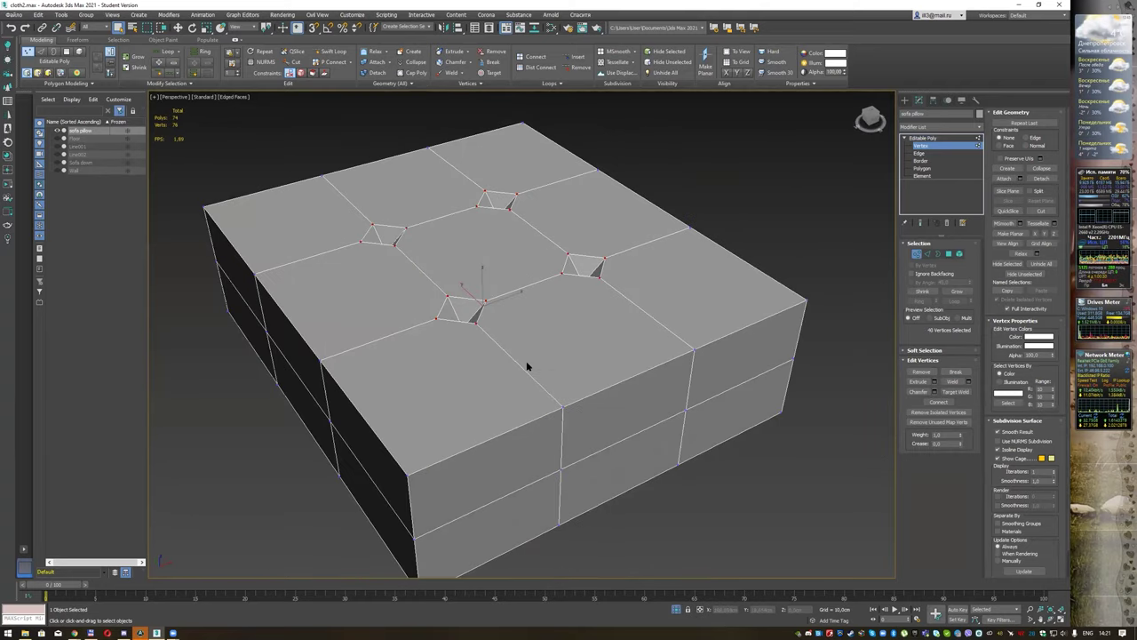
Step: In Edge mode, select the four grid edge loops, all 72 edges, across the pillow
click(929, 154)
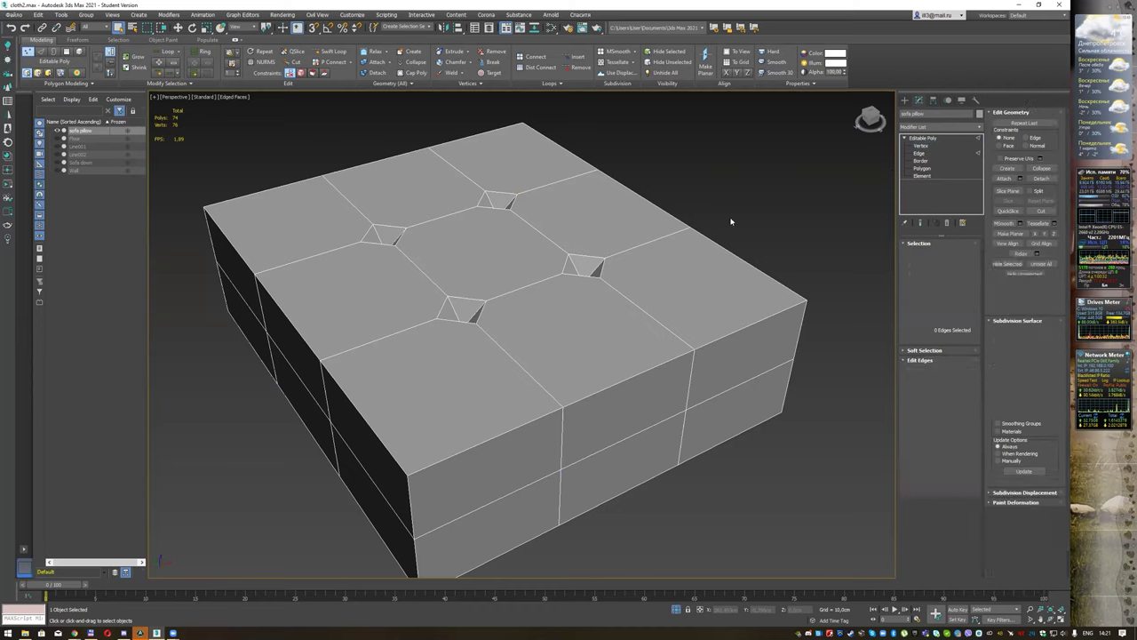
double_click(524, 369)
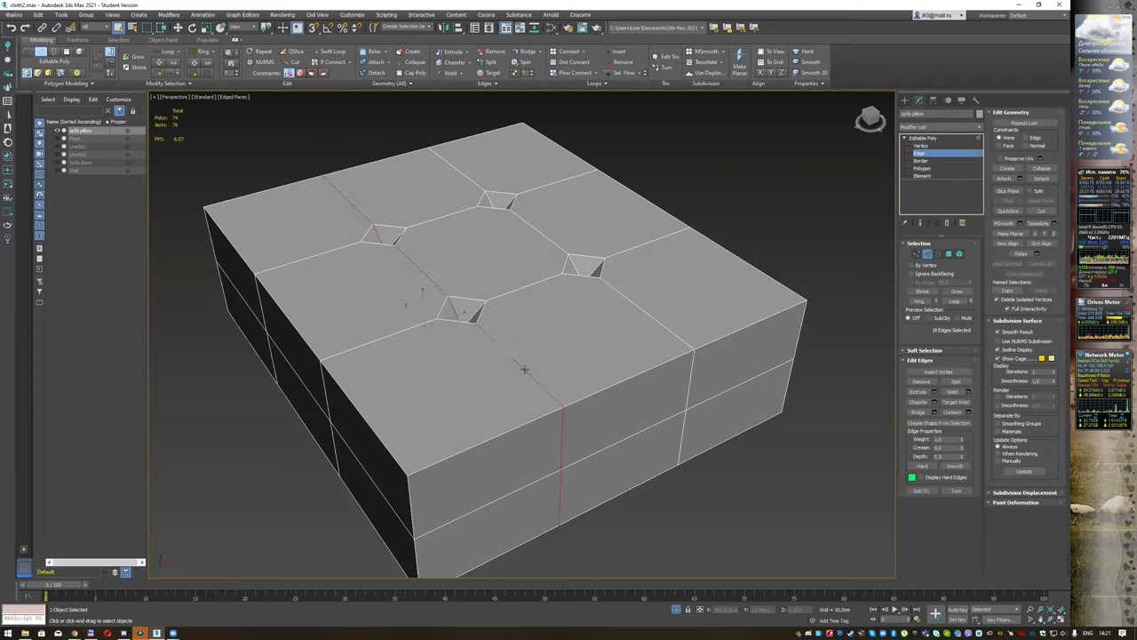
ctrl+double_click(639, 320)
ctrl+double_click(380, 338)
ctrl+double_click(321, 254)
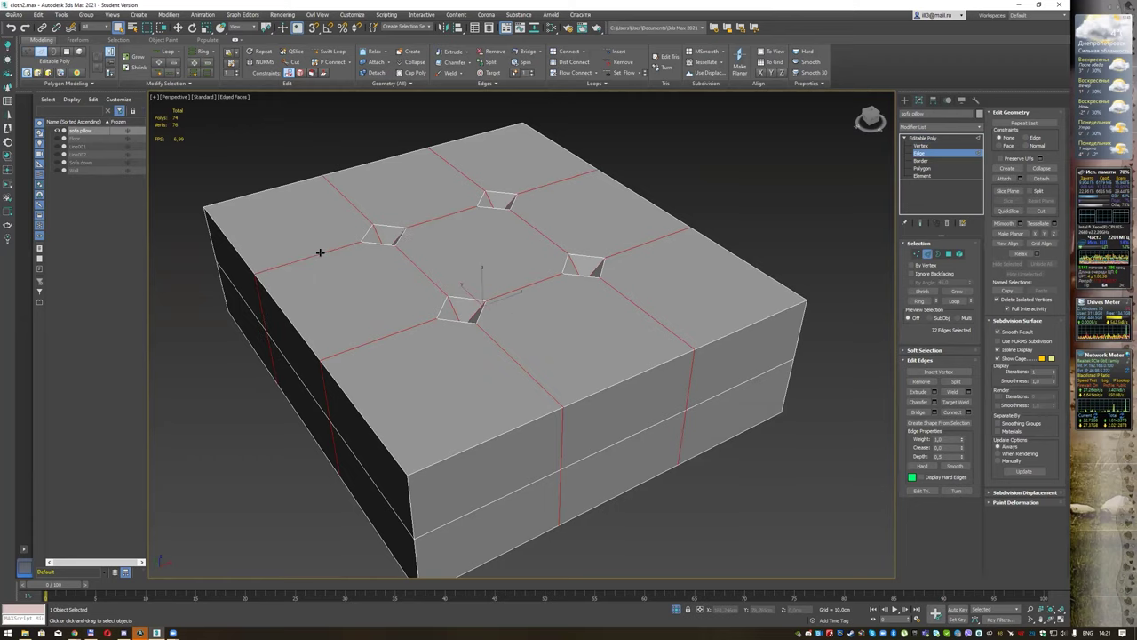
alt+middle_drag(427, 246, 522, 233)
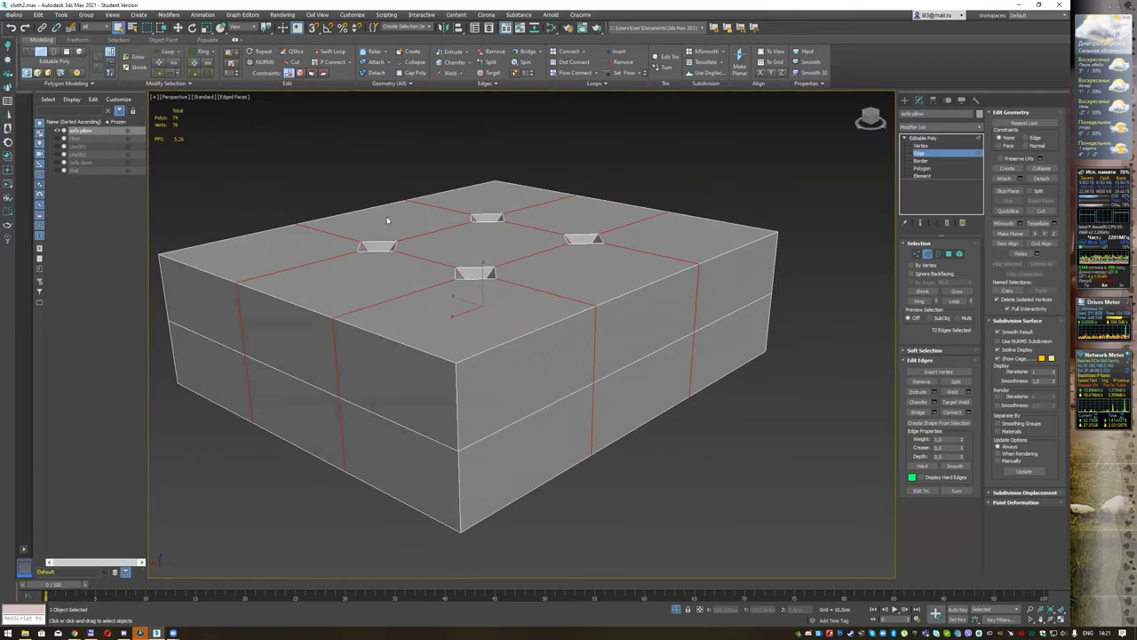
alt+middle_drag(673, 241, 581, 246)
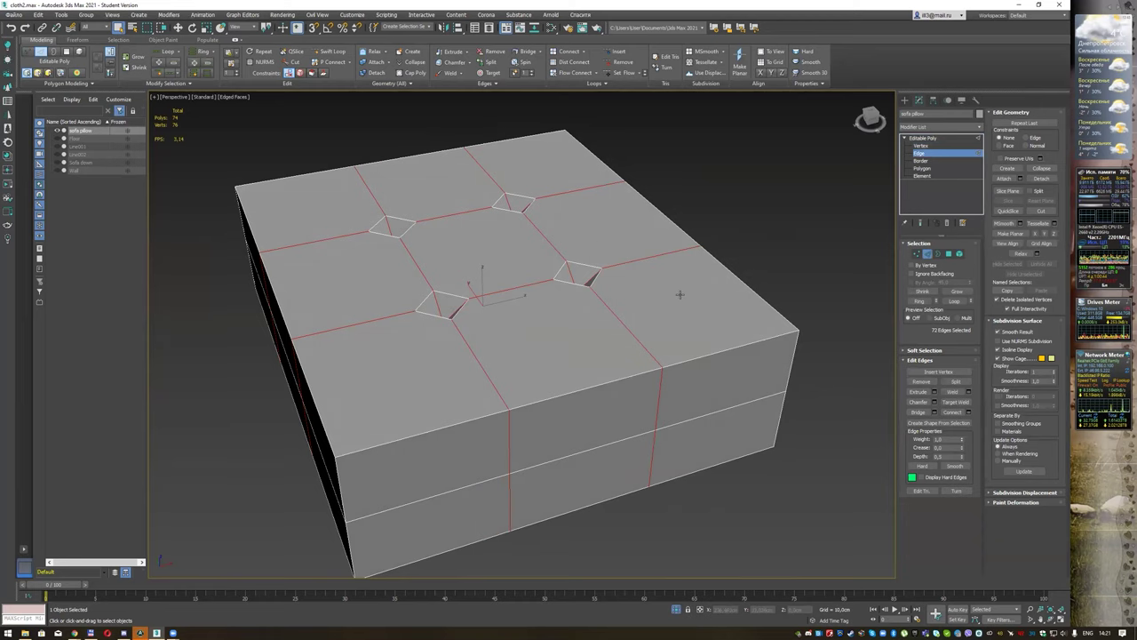
mouse_move(655, 228)
alt+middle_down()
mouse_move(604, 233)
mouse_move(607, 222)
alt+middle_up()
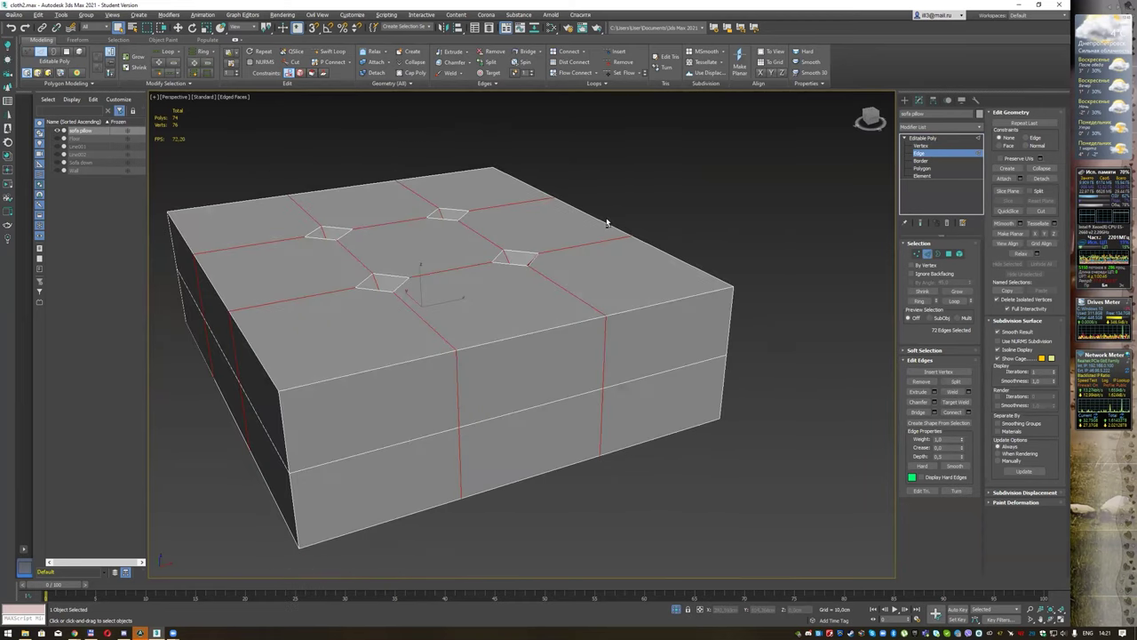
Step: Extrude the selected edge loops with Height -0.75 cm and Width 0.732 cm
click(935, 394)
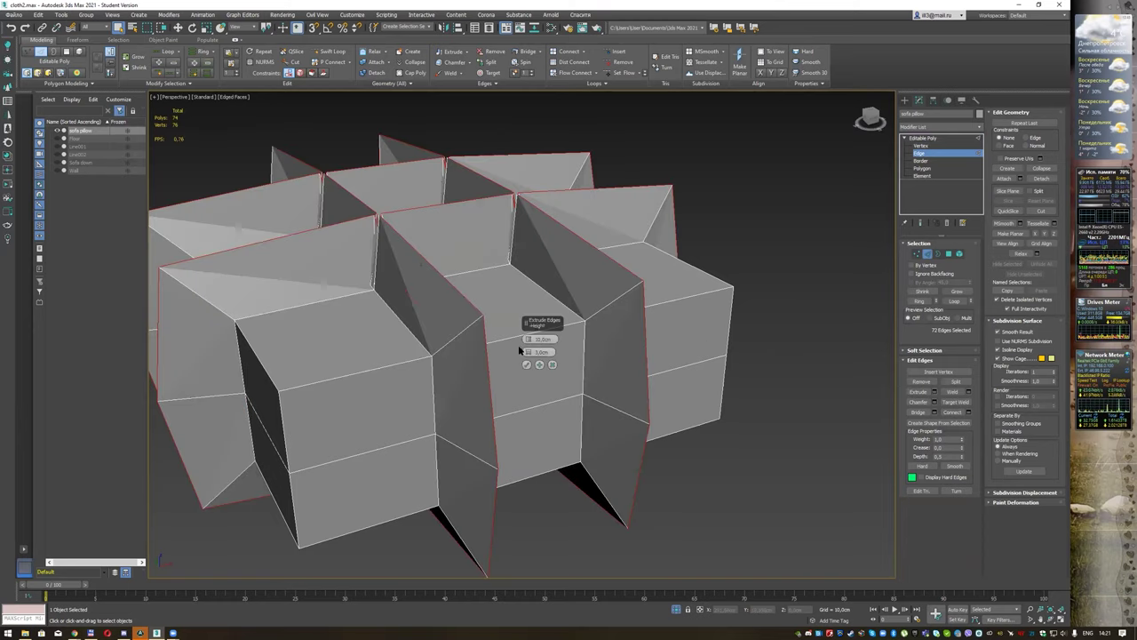
drag(529, 339, 535, 396)
mouse_move(528, 353)
mouse_down()
mouse_move(527, 366)
mouse_move(527, 331)
mouse_up()
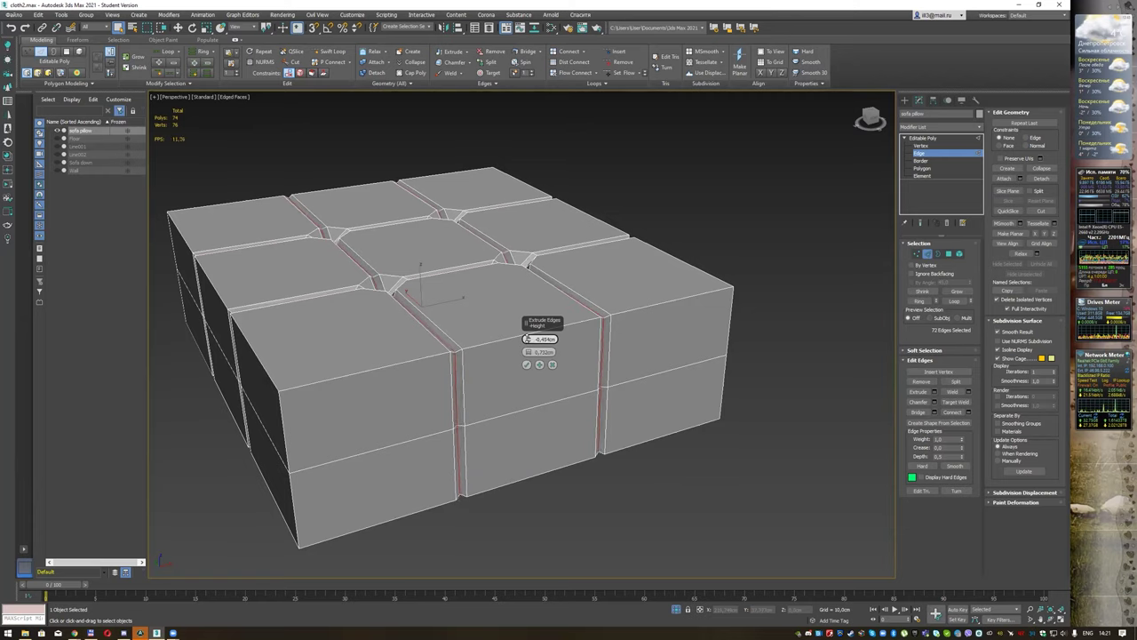
alt+middle_drag(527, 284, 503, 217)
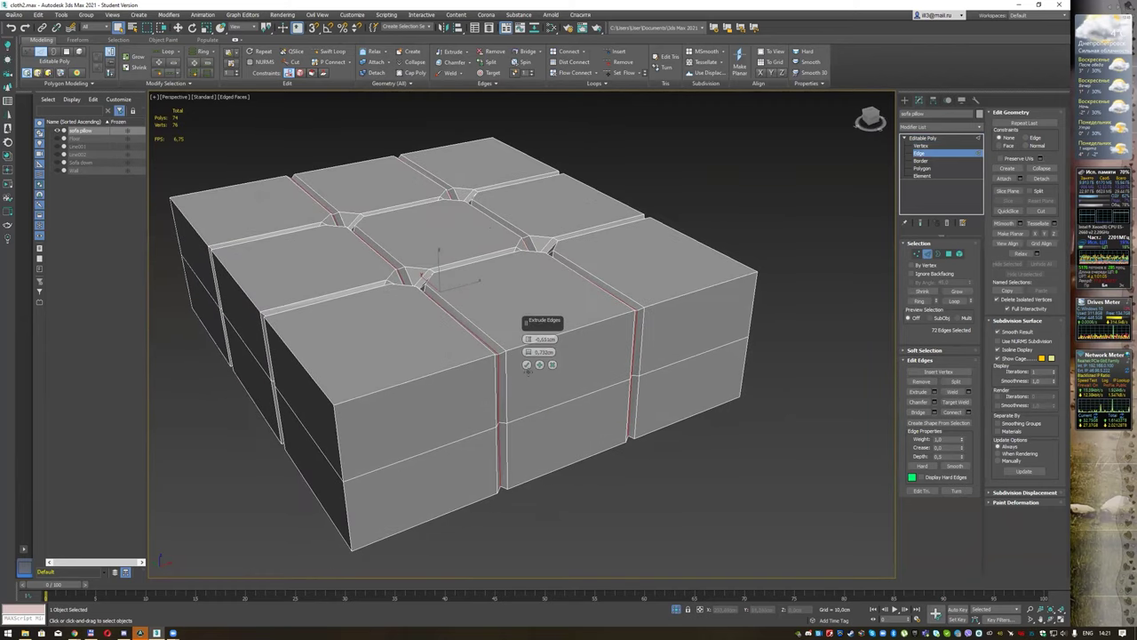
click(527, 365)
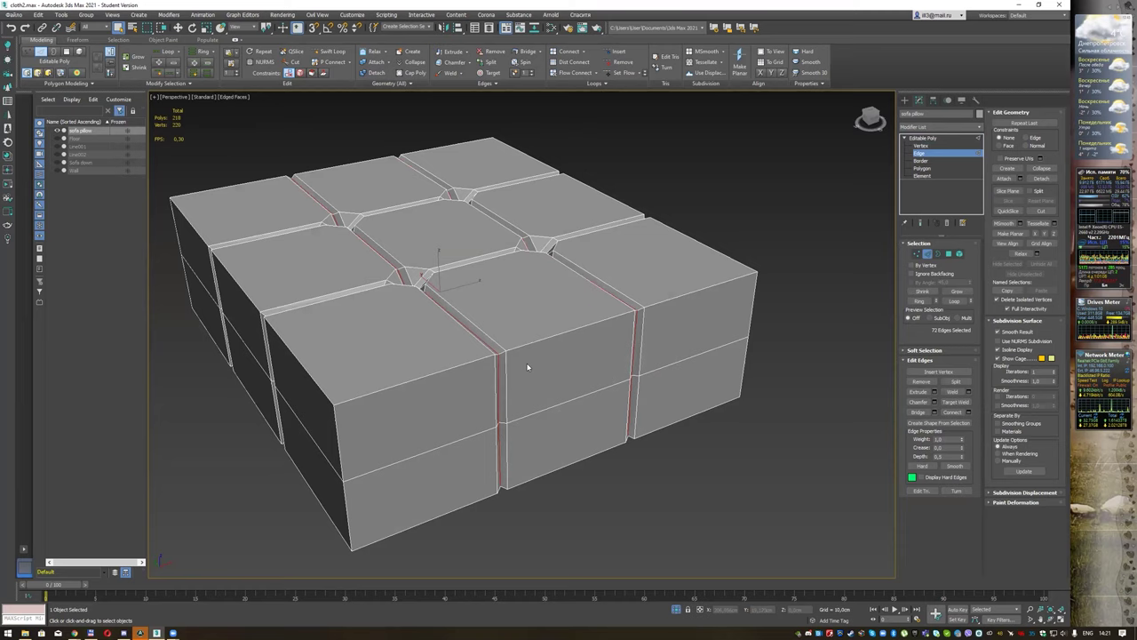
Step: Shift-drag a Reference clone of the pillow block to the upper right, creating sofa pillow001
key(2)
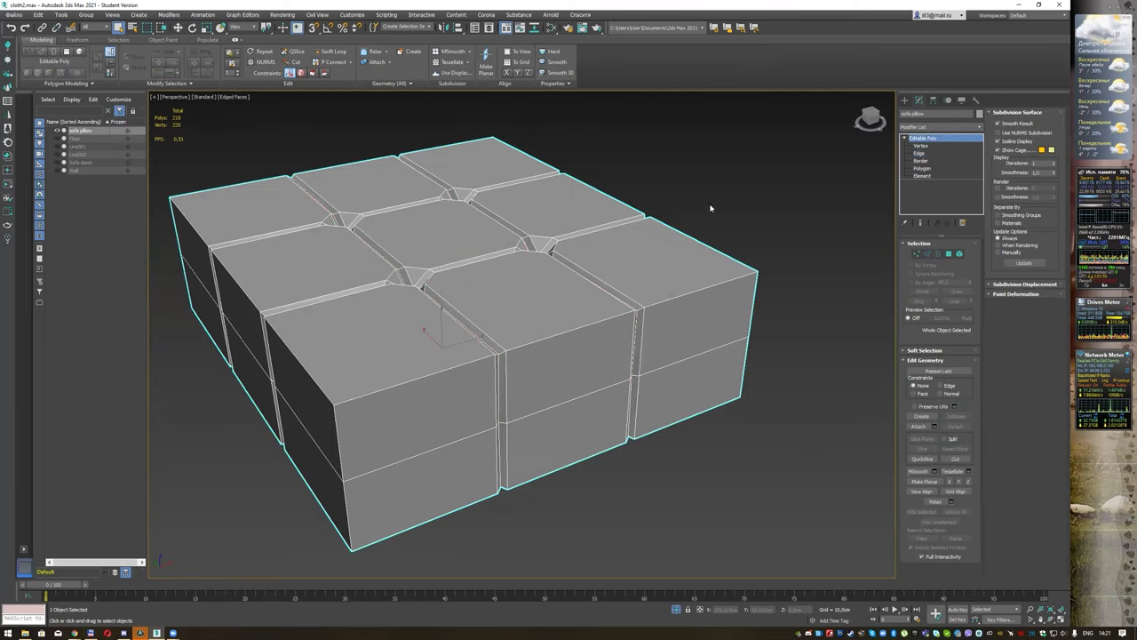
scroll(604, 207, down, 3)
middle_drag(604, 207, 455, 299)
key(w)
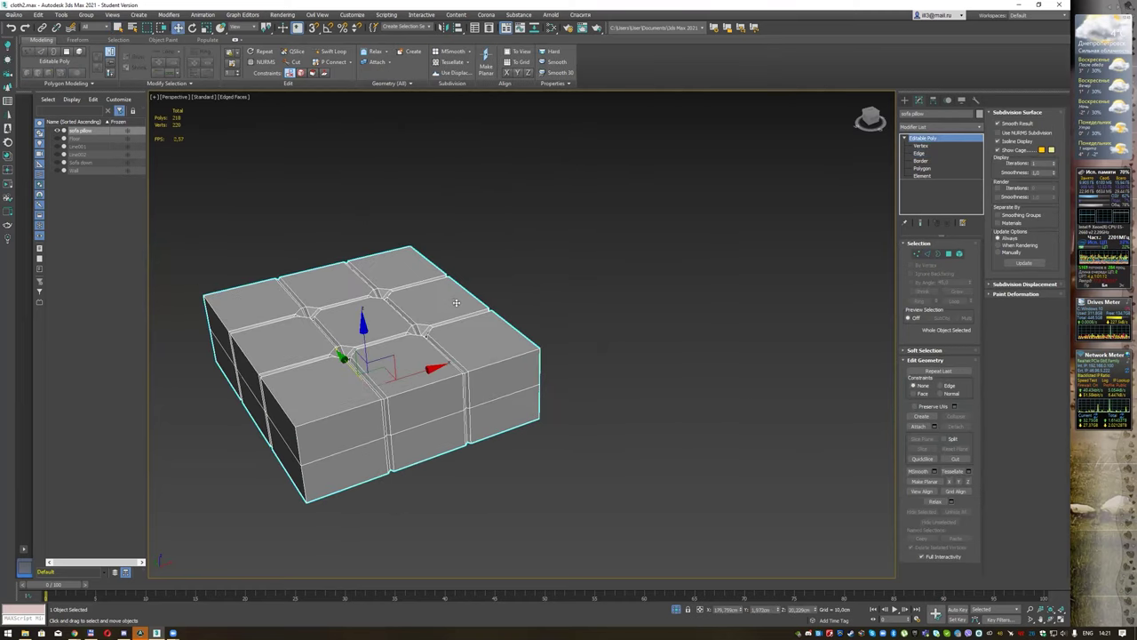
shift+drag(419, 373, 711, 280)
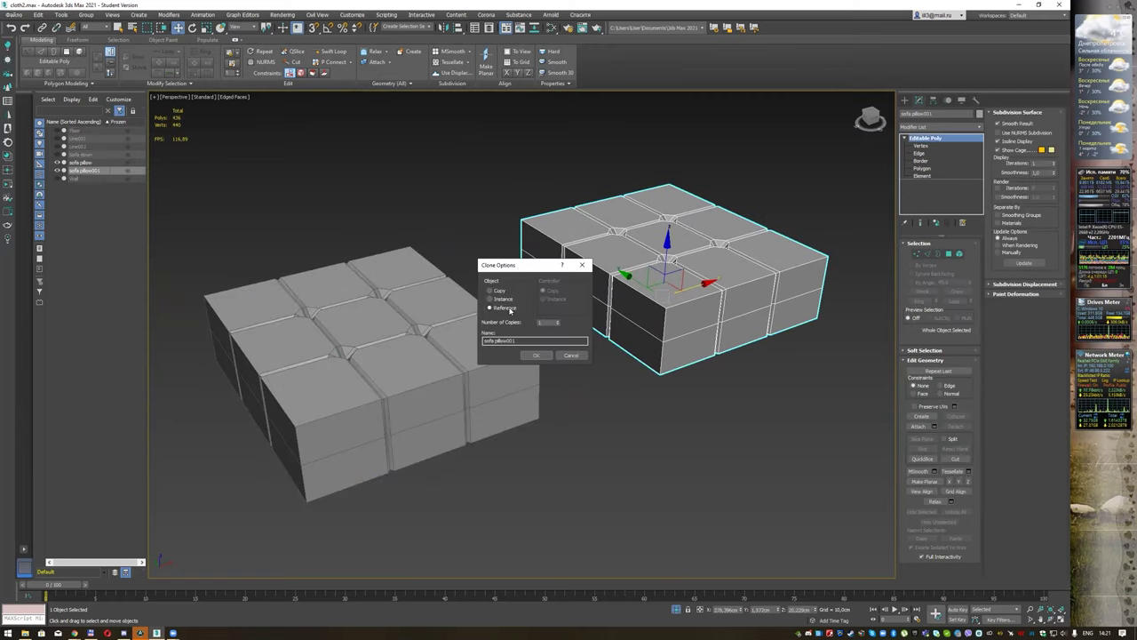
click(536, 355)
key(q)
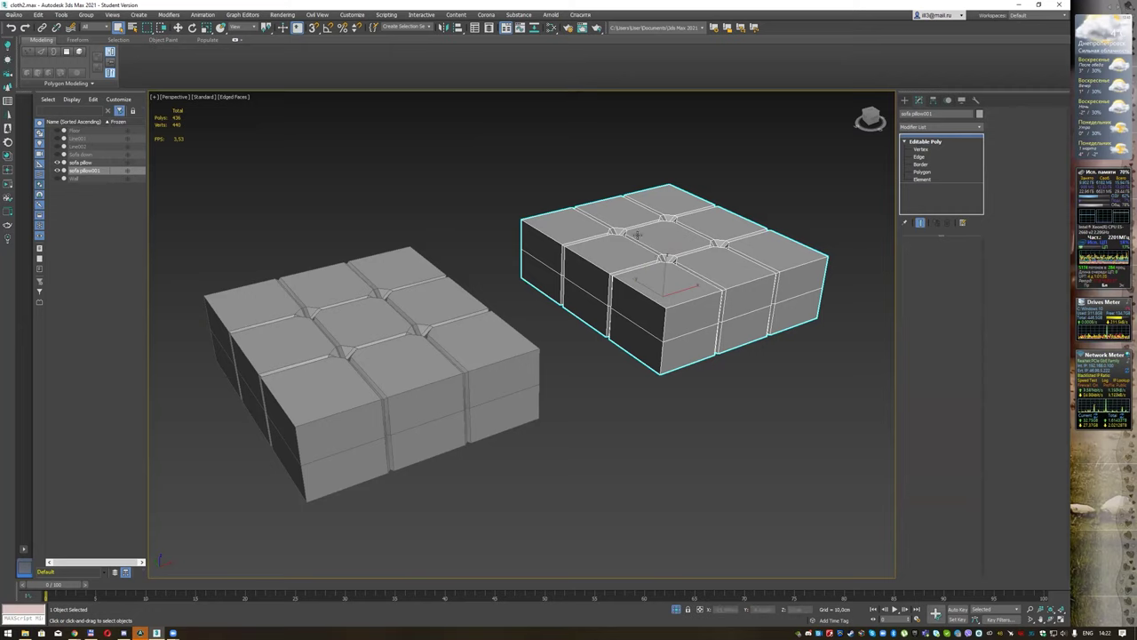
Step: Add a TurboSmooth modifier with 2 iterations to sofa pillow001
click(977, 130)
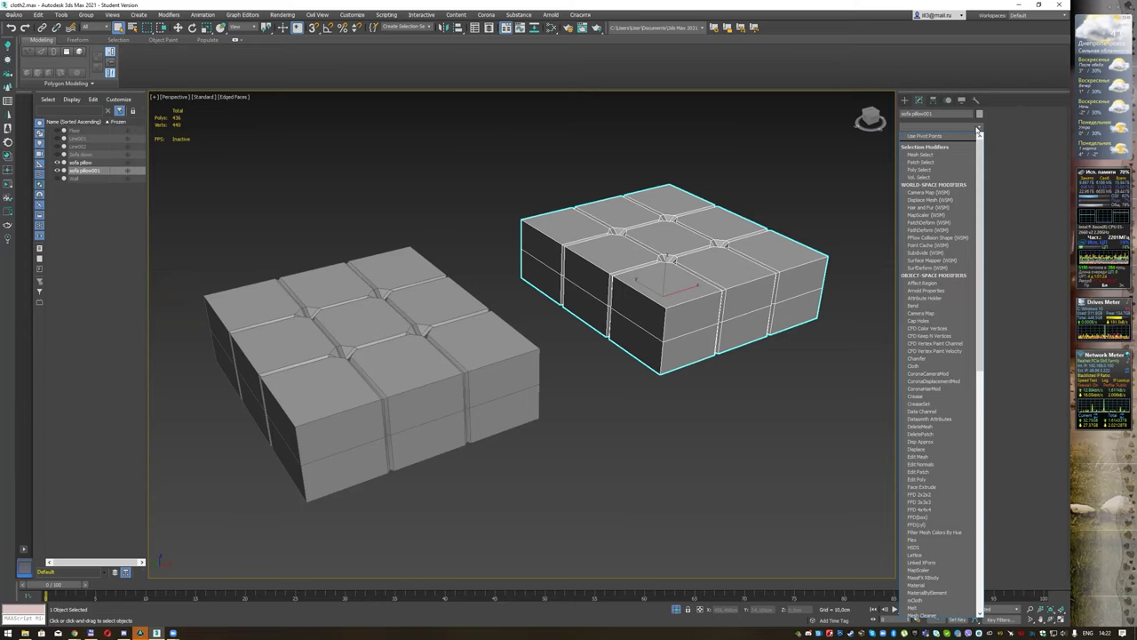
text(tu)
key(Return)
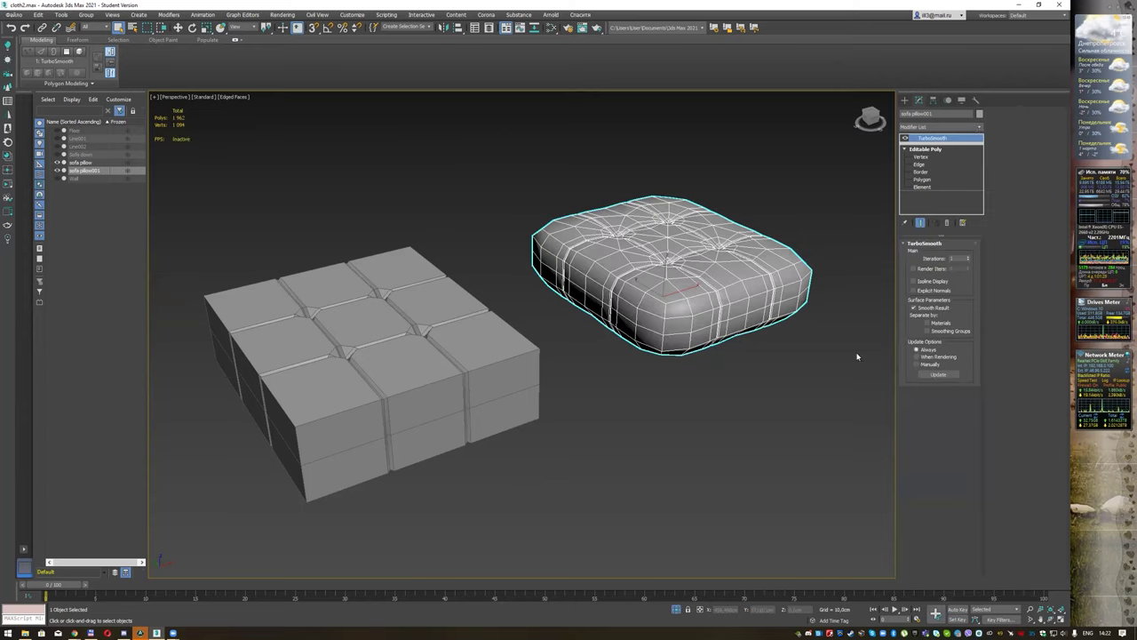
click(969, 258)
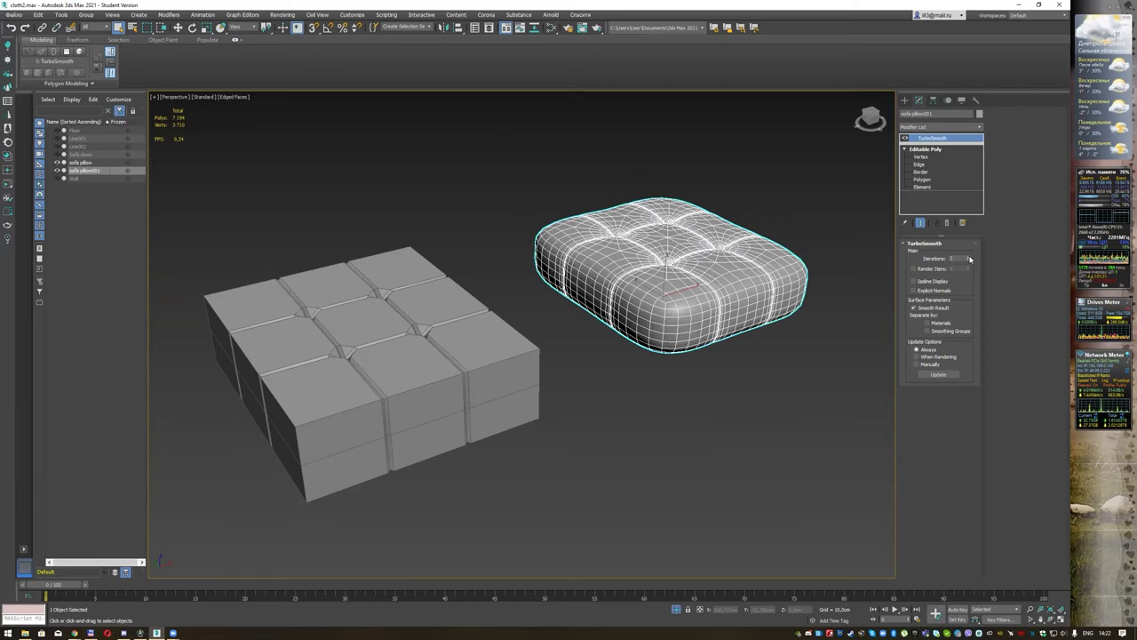
click(756, 376)
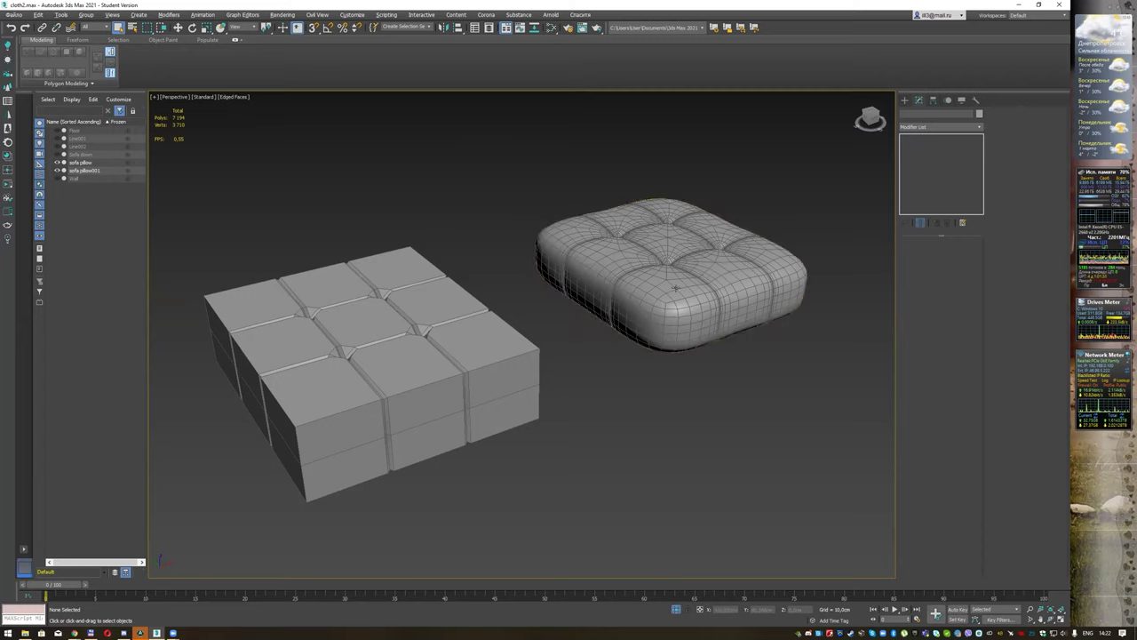
Step: Orbit around both pillows to compare the smoothed copy, then select the original blocky pillow
alt+middle_drag(676, 287, 675, 281)
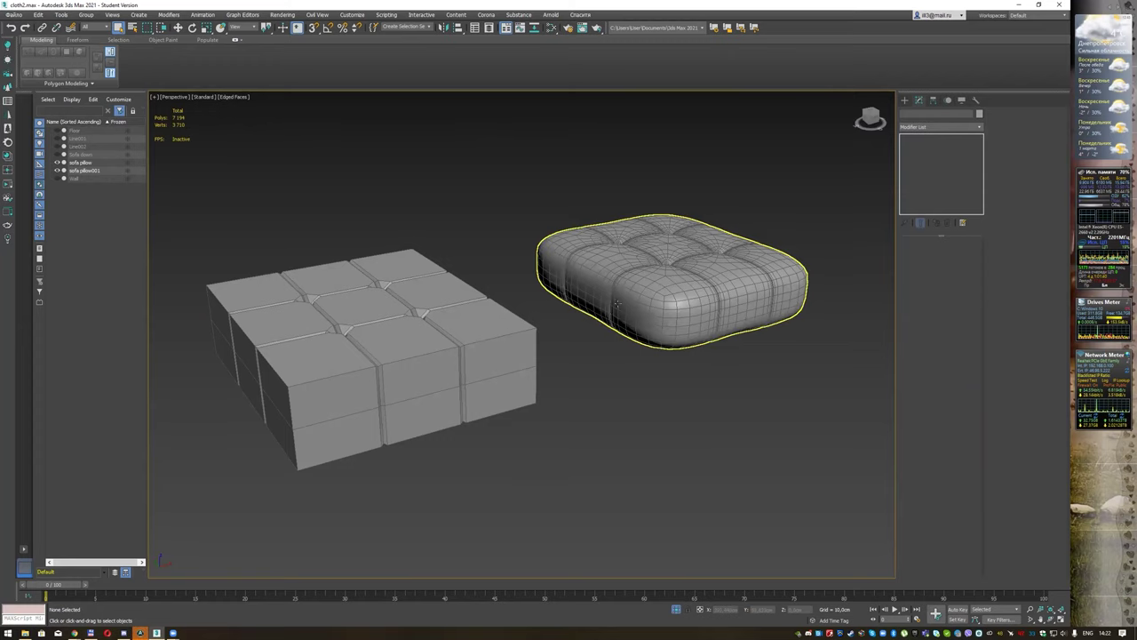
mouse_move(690, 259)
alt+middle_down()
mouse_move(667, 267)
mouse_move(699, 247)
alt+middle_up()
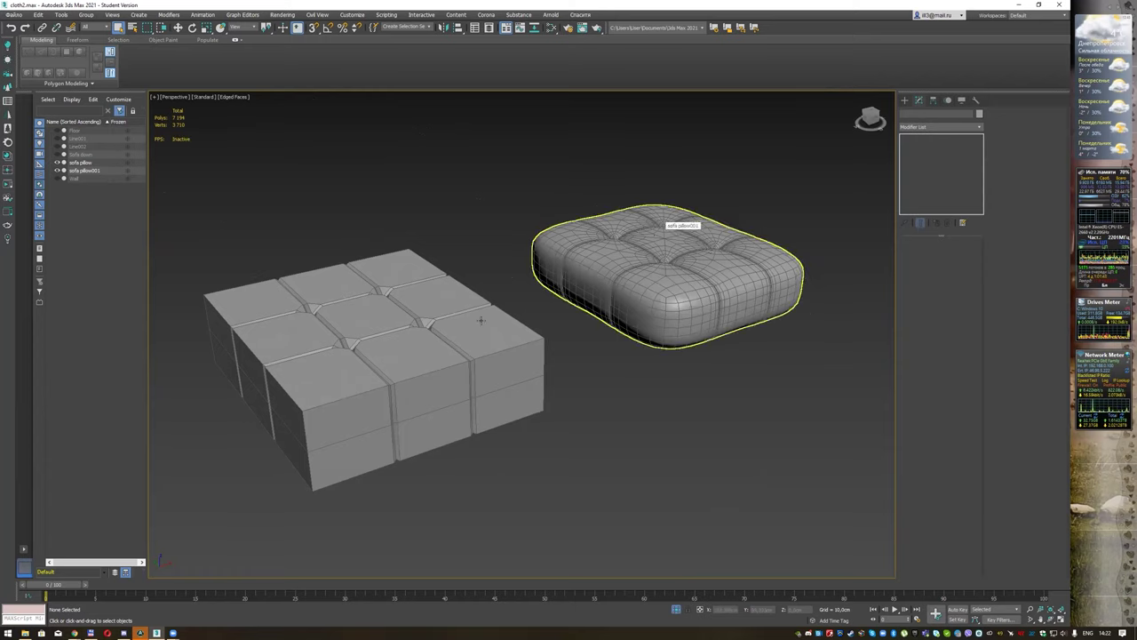
alt+middle_drag(473, 266, 469, 273)
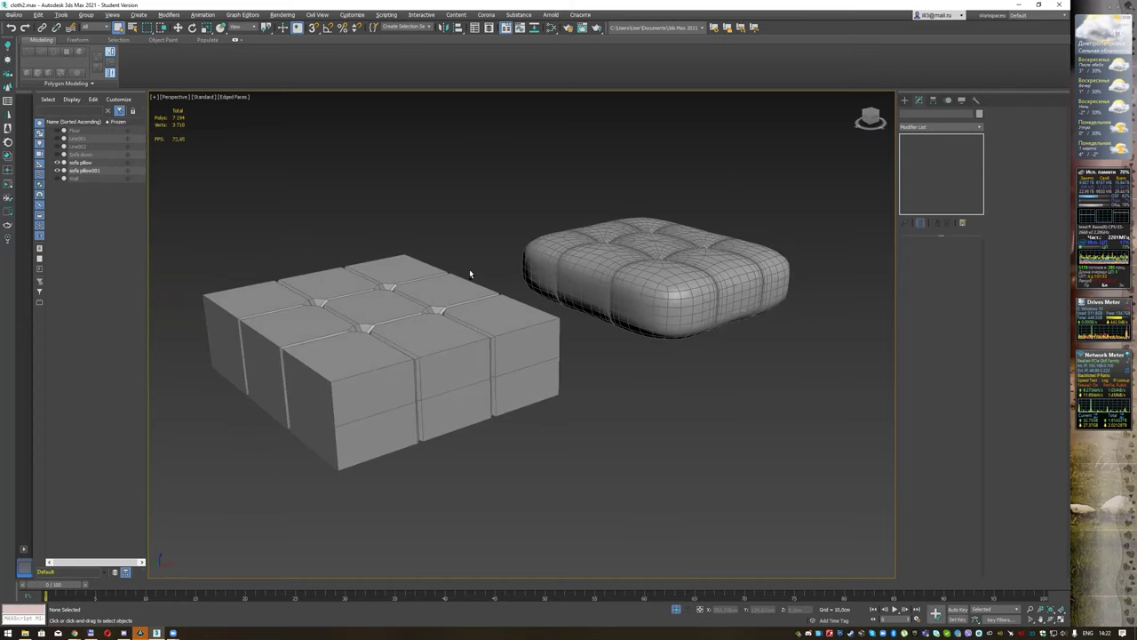
alt+middle_drag(699, 282, 693, 322)
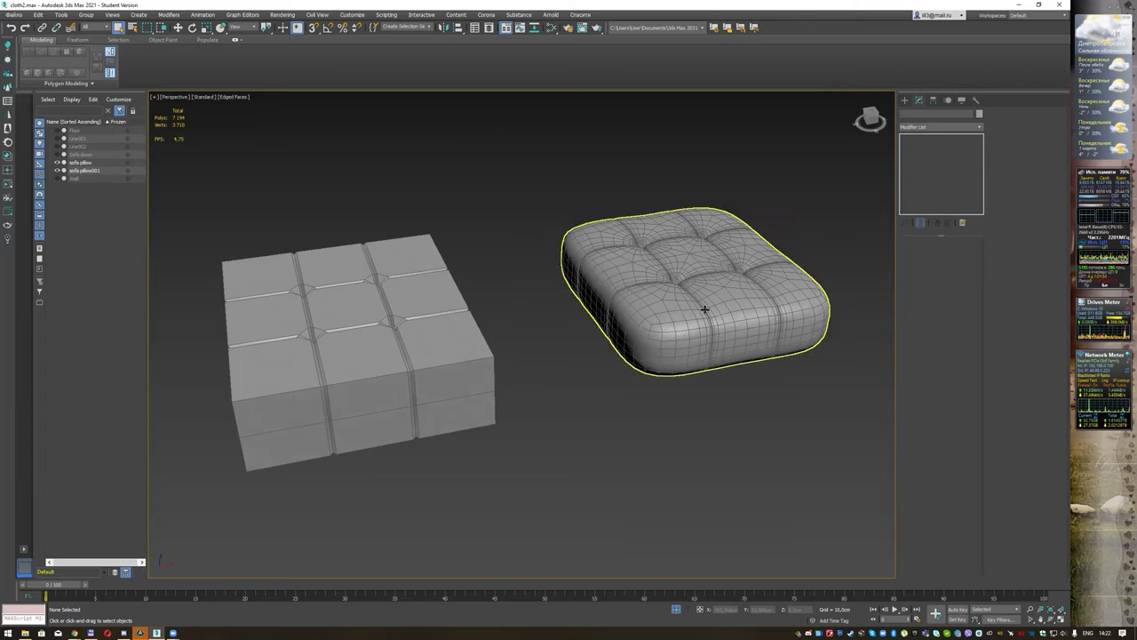
mouse_move(607, 305)
alt+middle_down()
mouse_move(442, 296)
mouse_move(446, 287)
alt+middle_up()
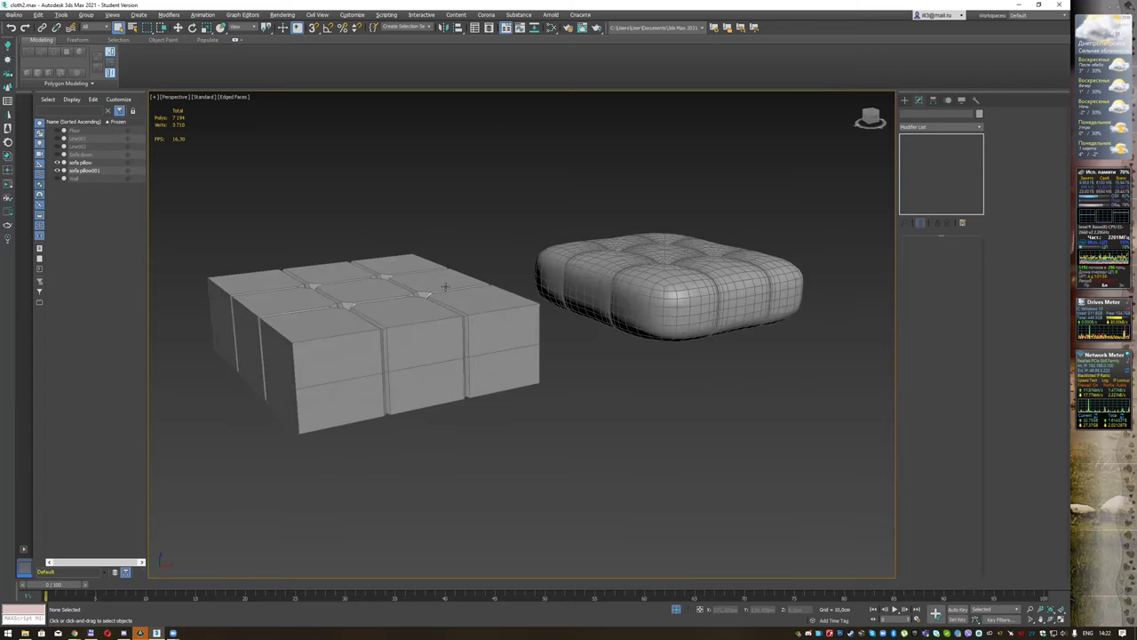
click(389, 307)
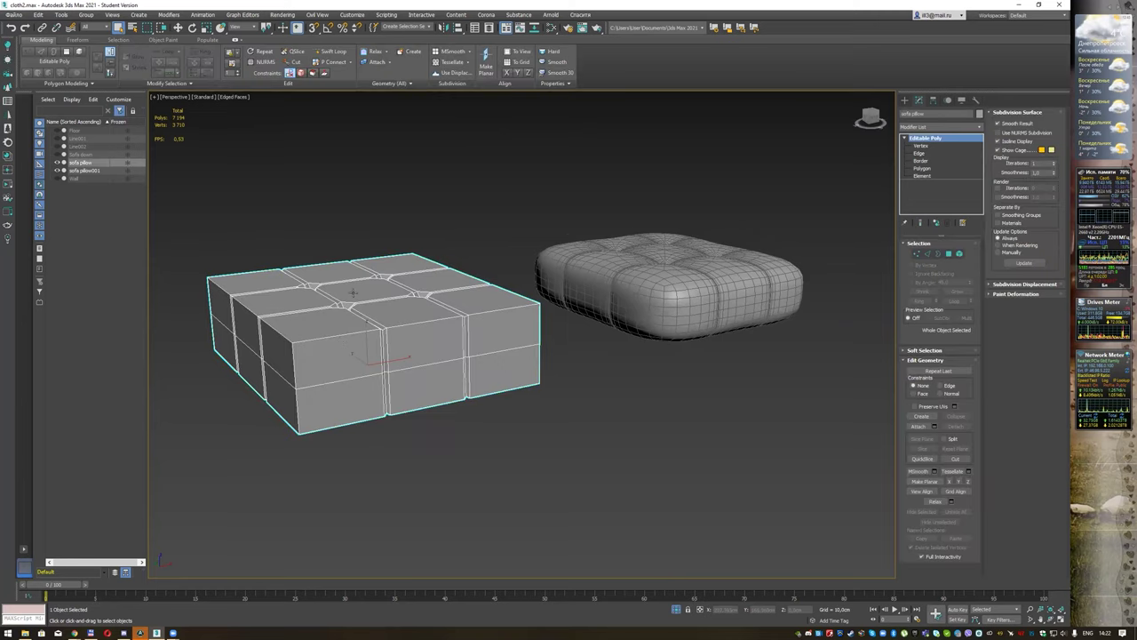
Step: Insert a Swift Loop edge loop near the top of the original block's side
middle_drag(353, 294, 363, 287)
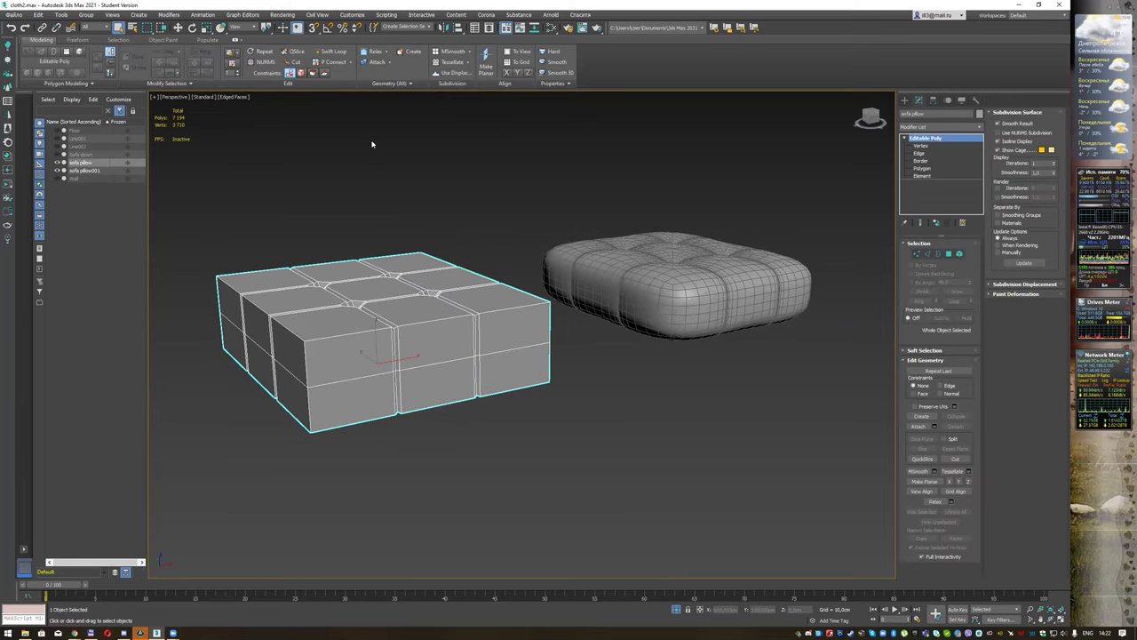
click(328, 51)
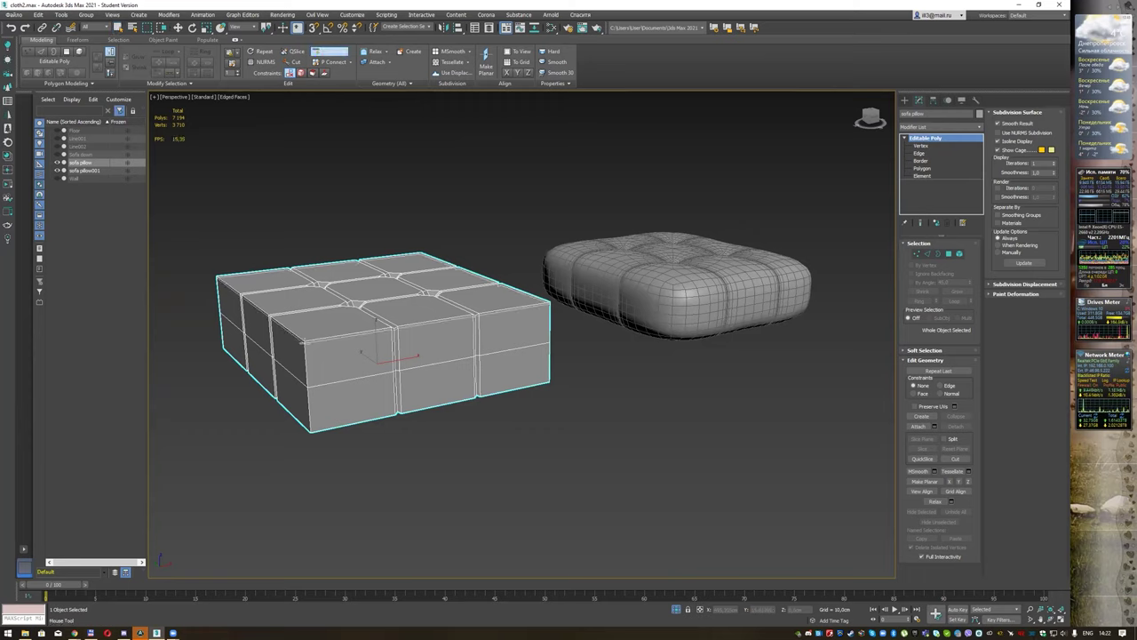
click(369, 335)
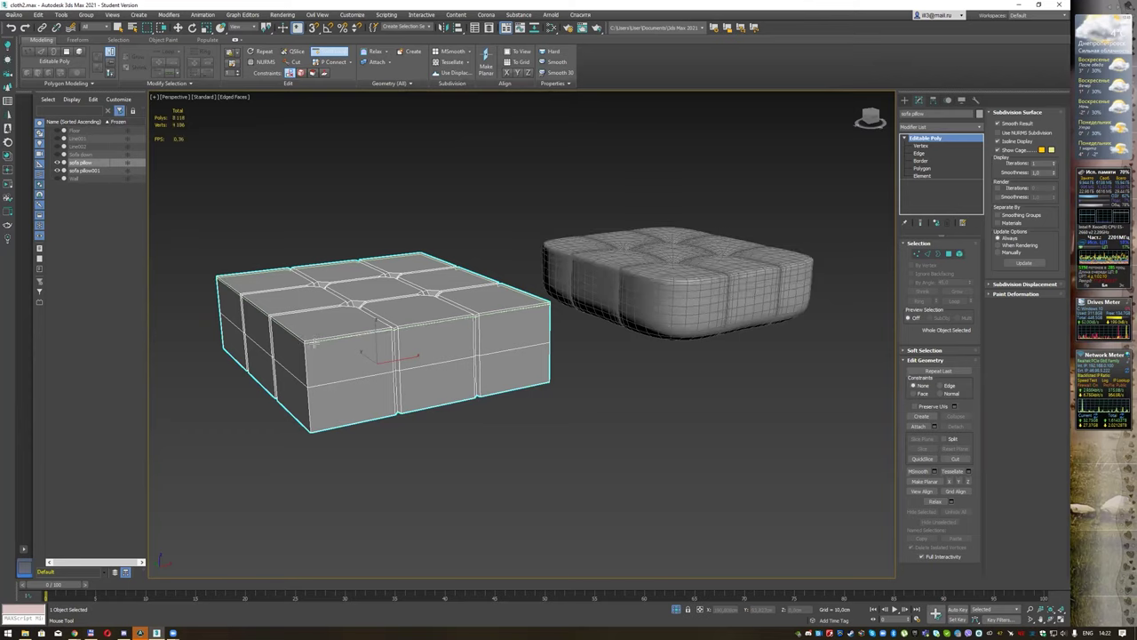
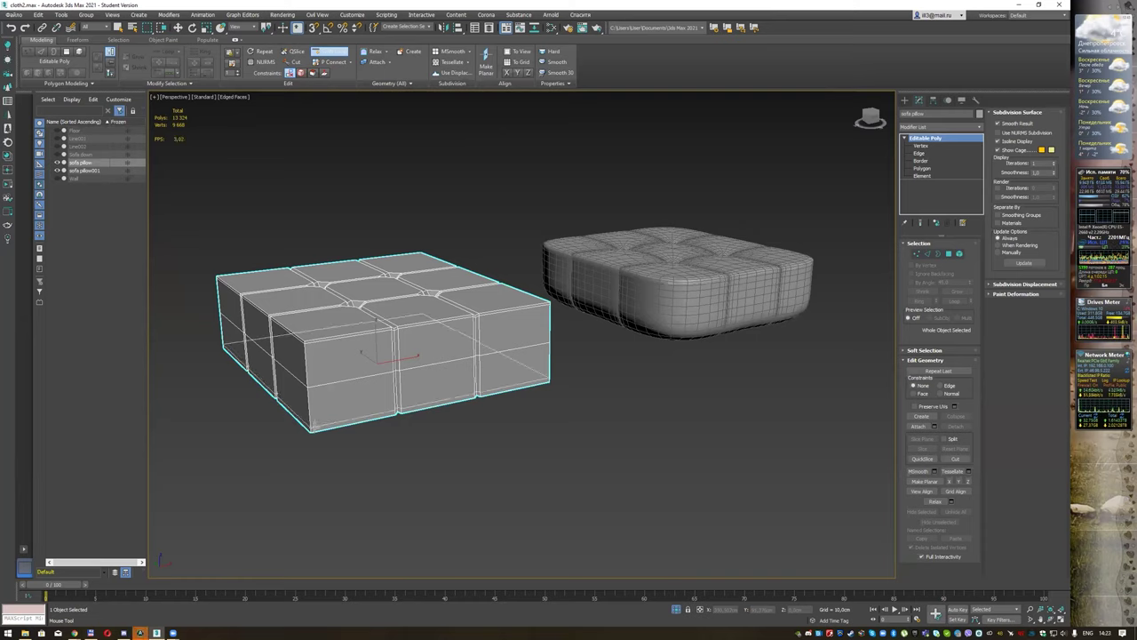
Step: Insert a Swift Loop edge loop around the box sides and inspect the taller cushion in see-through mode
click(311, 425)
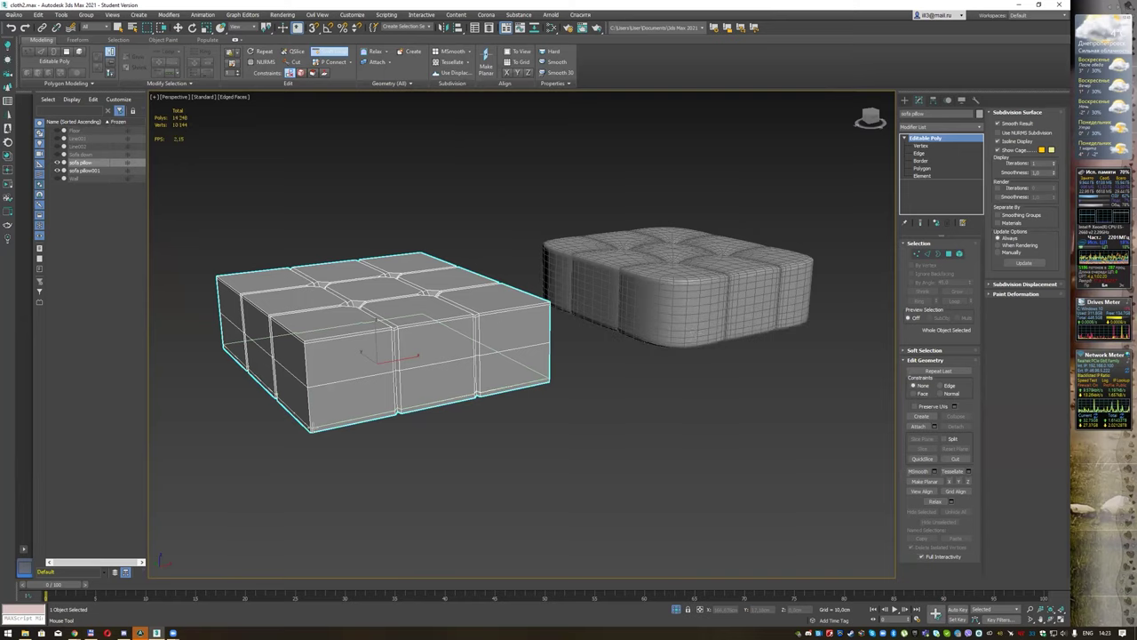
alt+middle_drag(312, 425, 306, 338)
alt+middle_drag(375, 325, 711, 265)
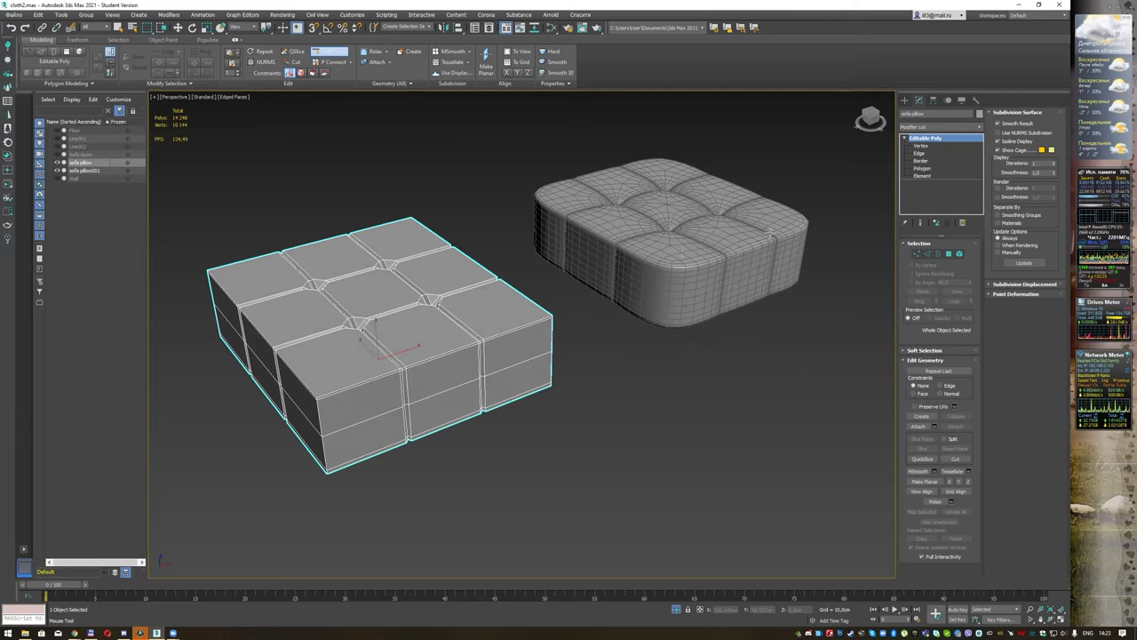
key(alt+x)
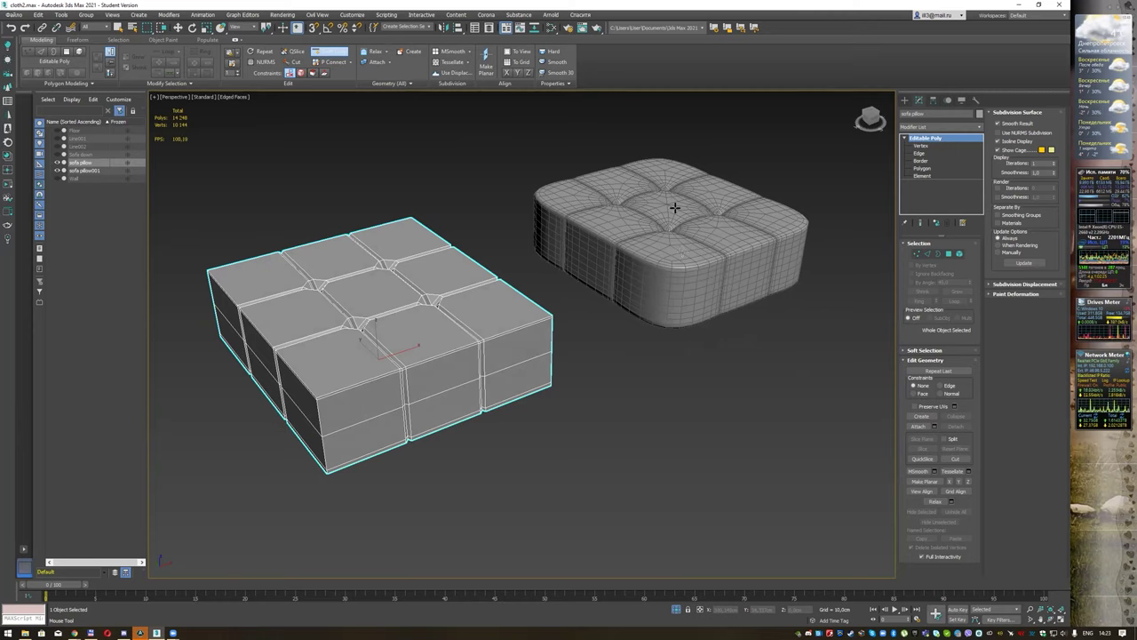
alt+middle_drag(626, 258, 558, 294)
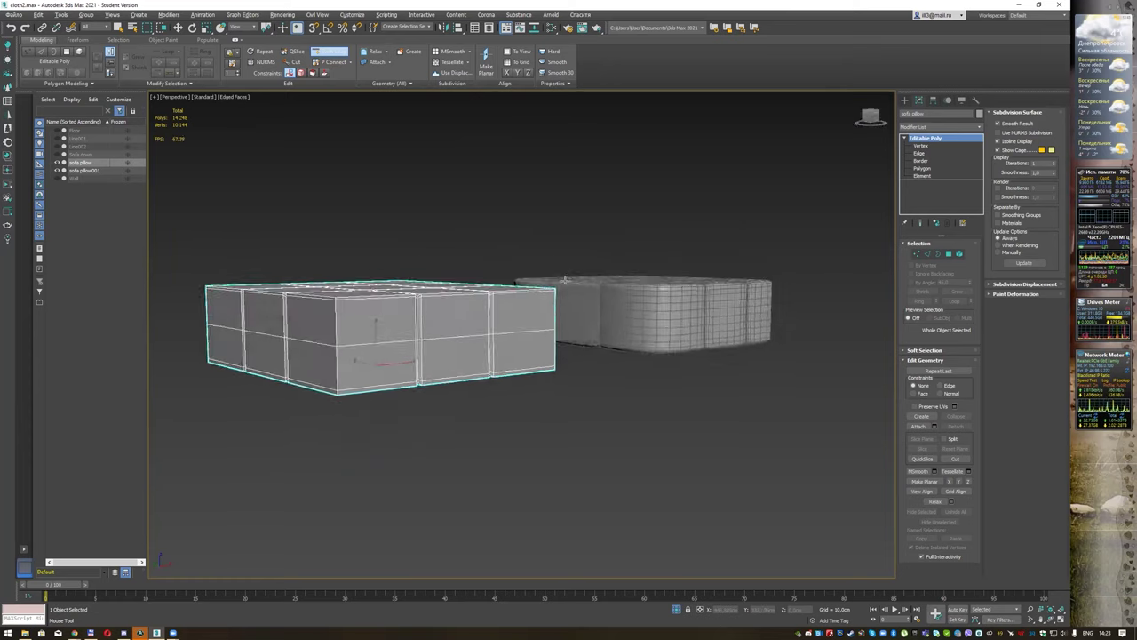
key(w)
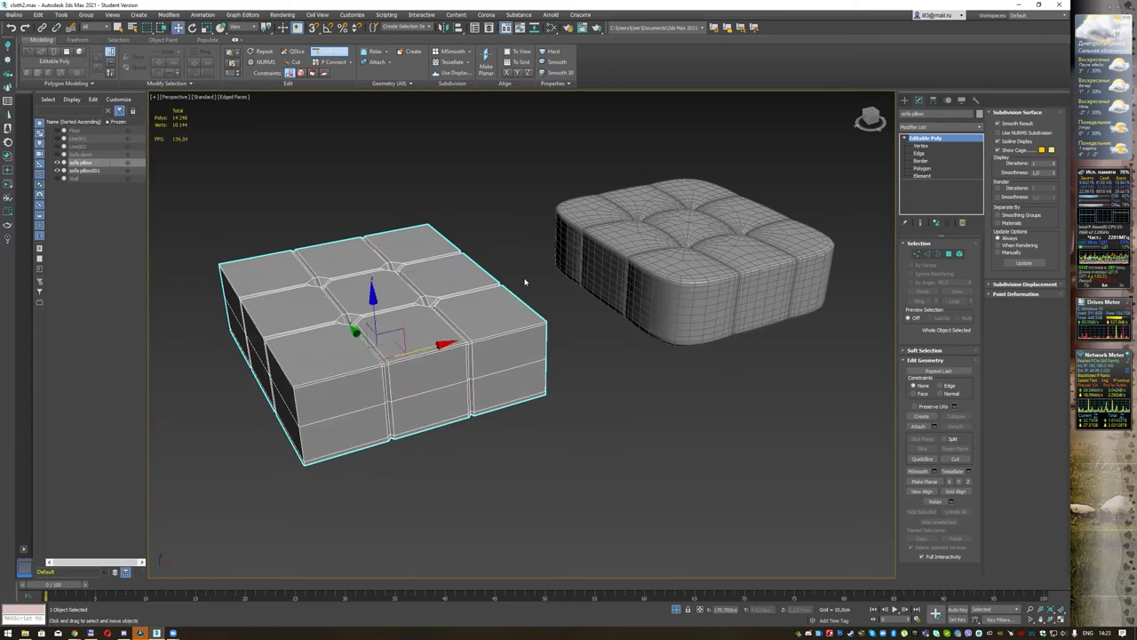
key(q)
alt+middle_drag(405, 375, 390, 341)
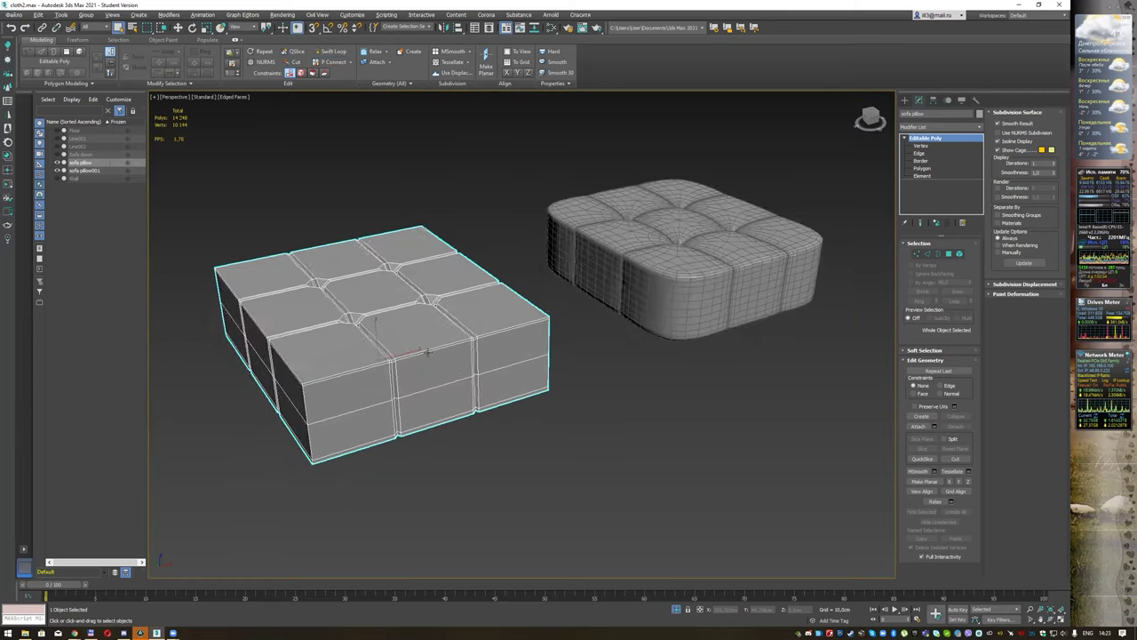
scroll(390, 341, up, 2)
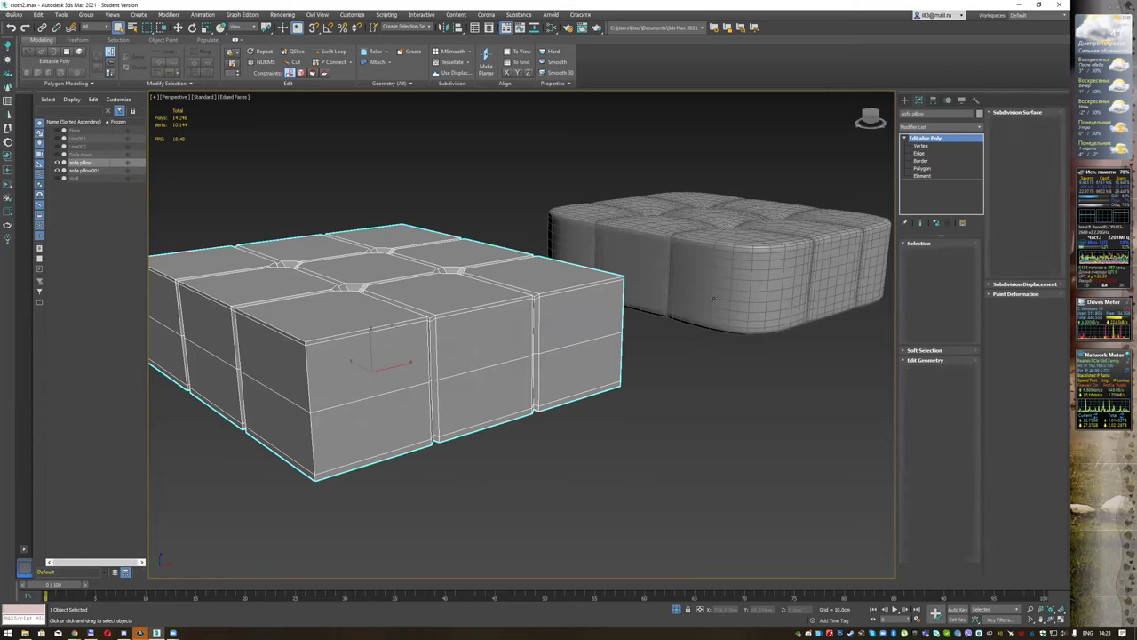
Step: At Edge level, slide the box's top edge loop down its sides along Z, then exit Edge level
key(2)
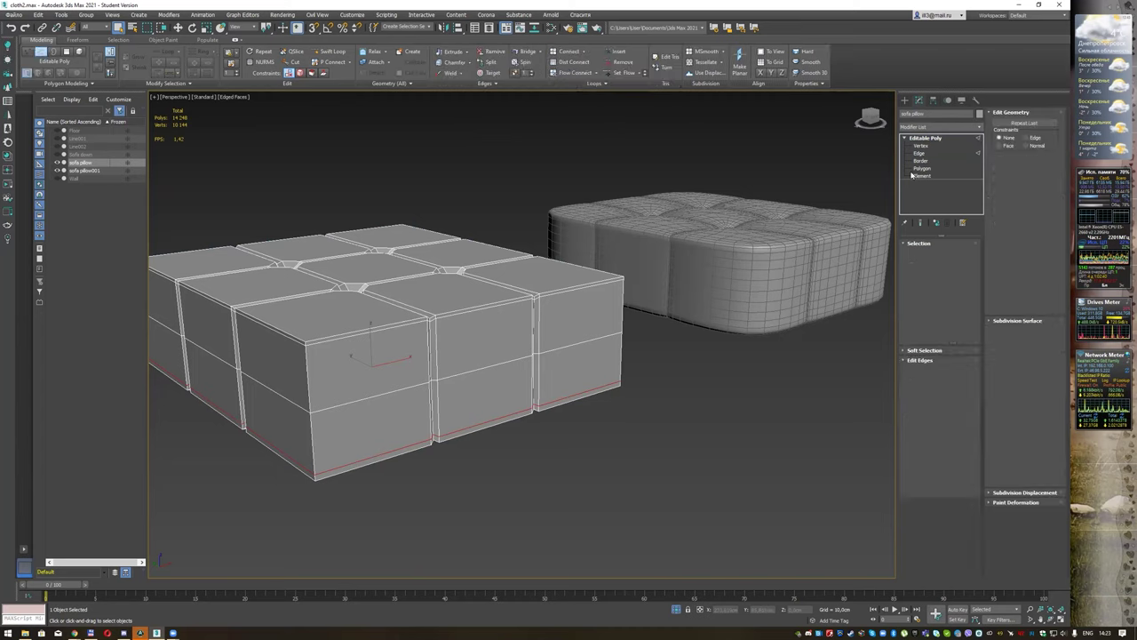
key(w)
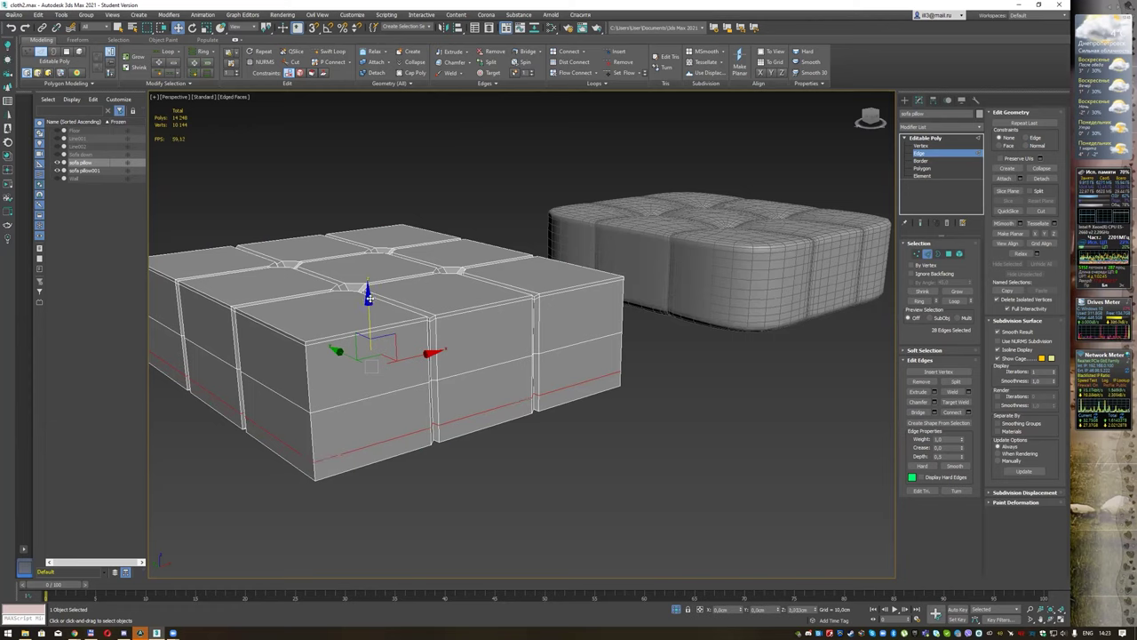
key(q)
double_click(329, 342)
key(w)
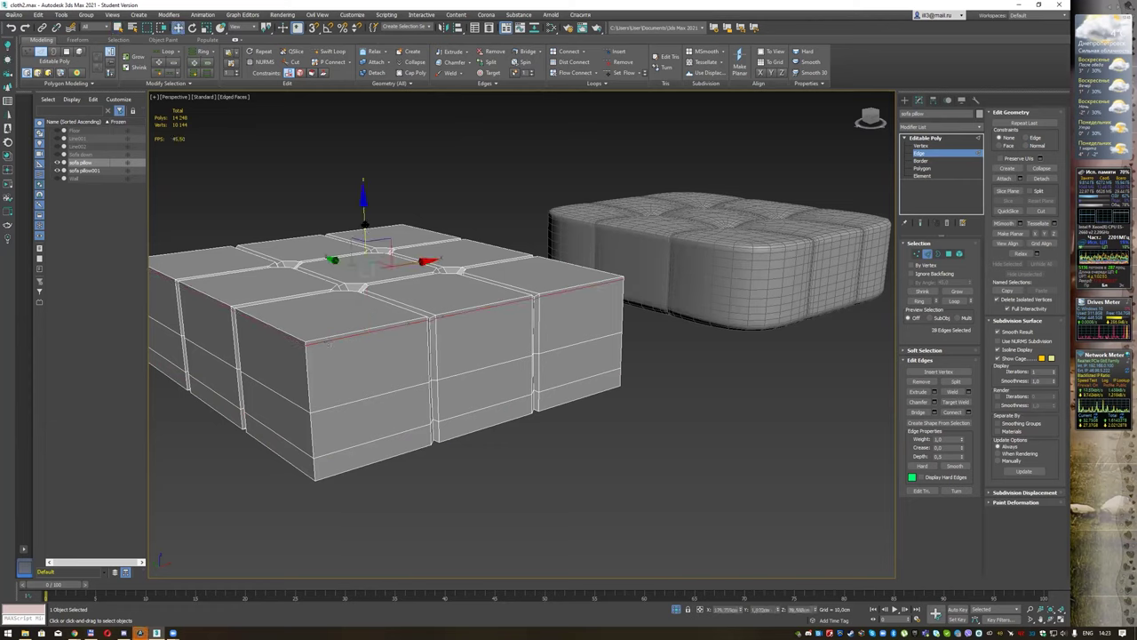
drag(364, 225, 365, 235)
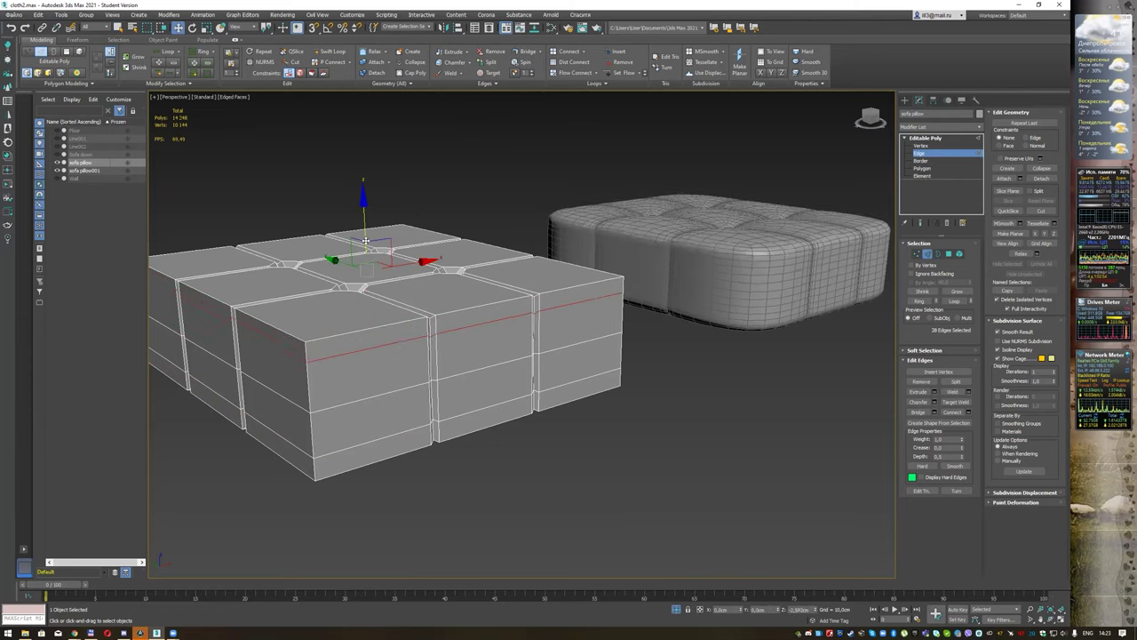
drag(364, 235, 365, 242)
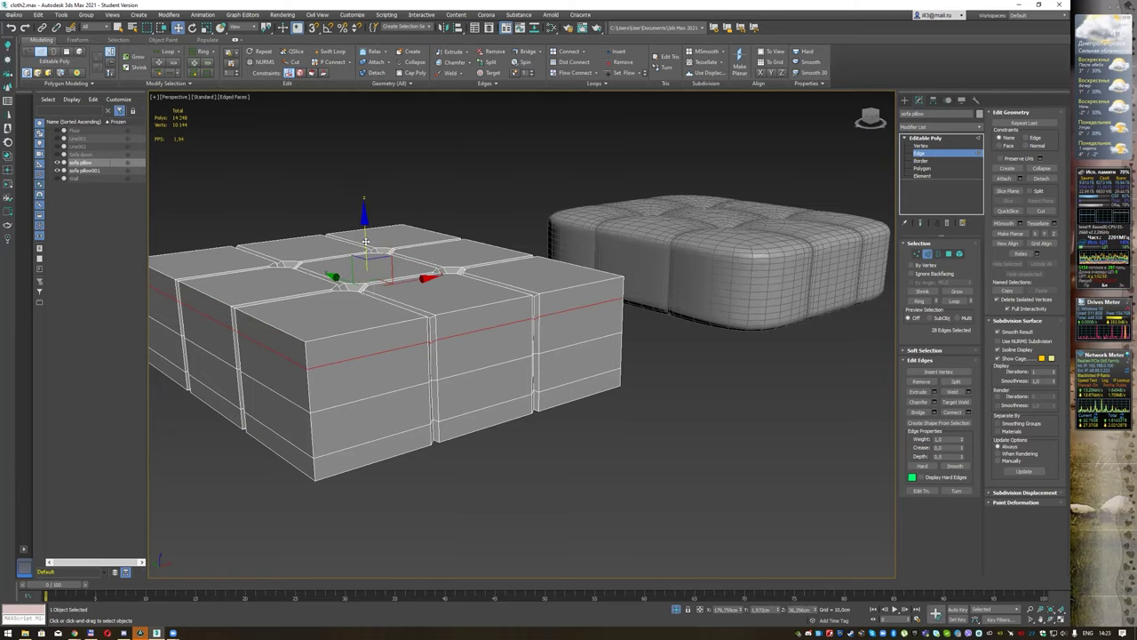
scroll(475, 217, down, 2)
scroll(479, 208, down, 1)
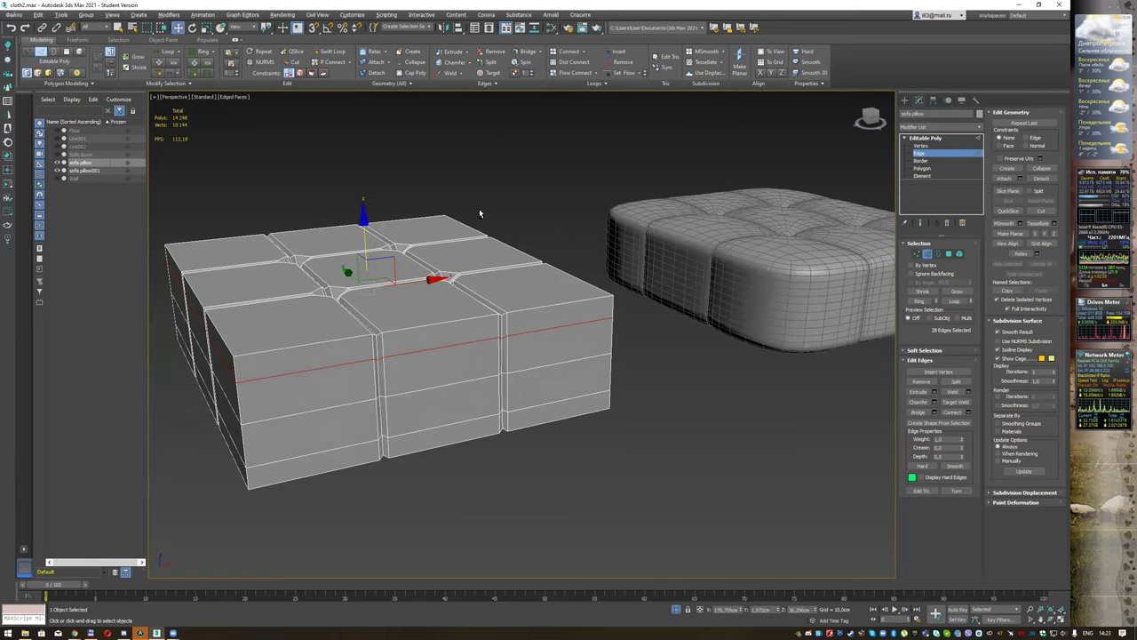
scroll(471, 219, down, 1)
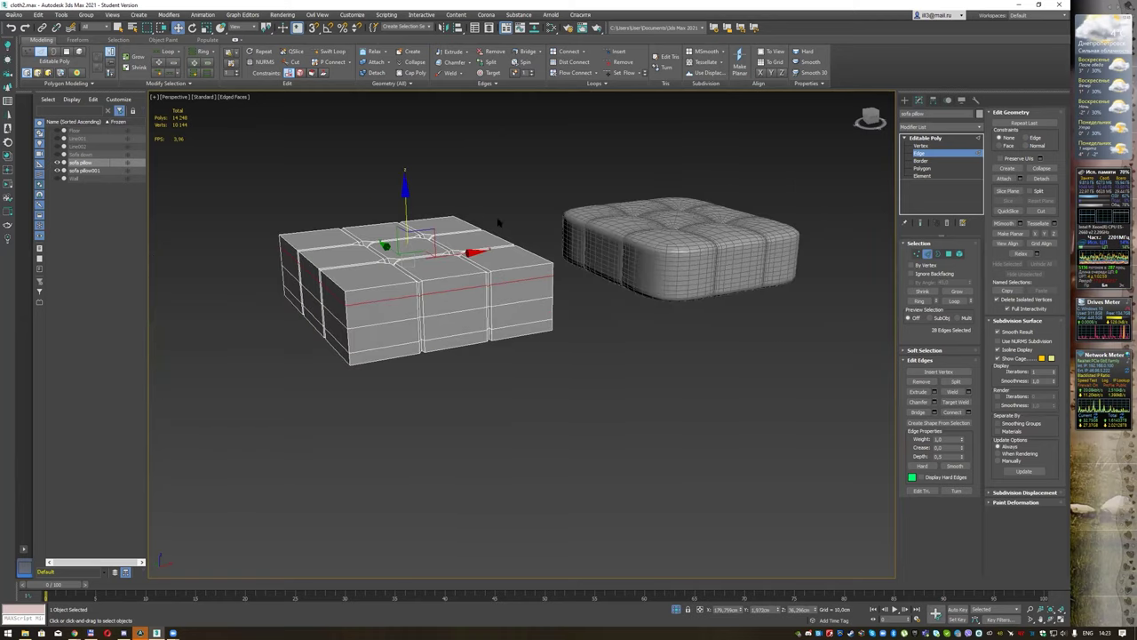
click(926, 138)
mouse_move(546, 210)
alt+middle_down()
mouse_move(507, 210)
mouse_move(476, 245)
alt+middle_up()
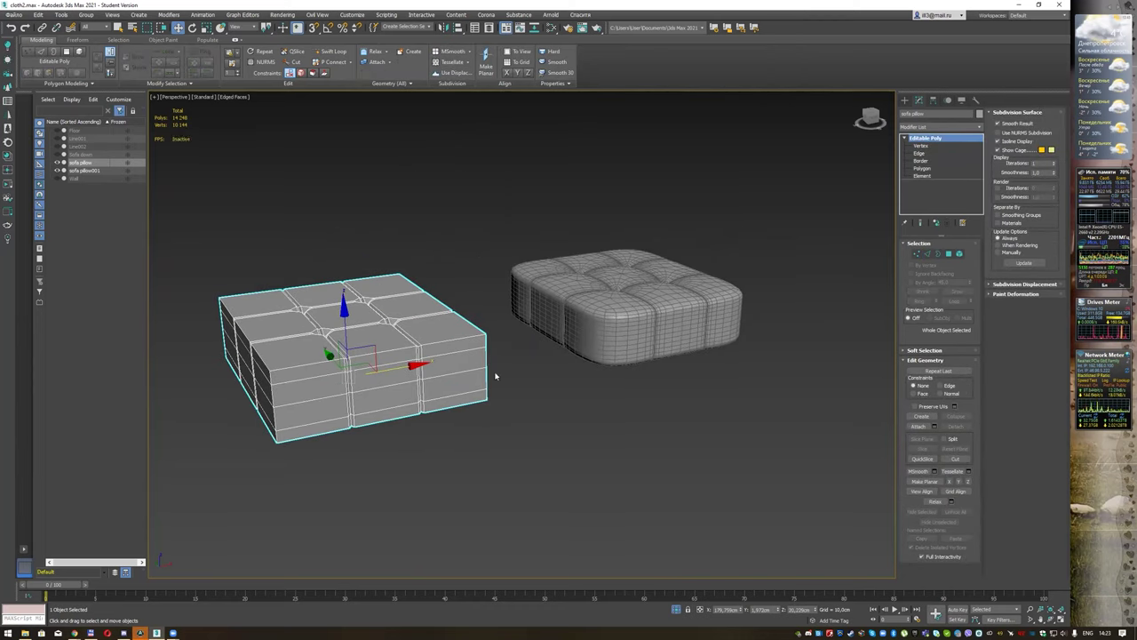
Step: Exit isolation and move sofa pillow001 onto the floor in front of the bench
click(676, 610)
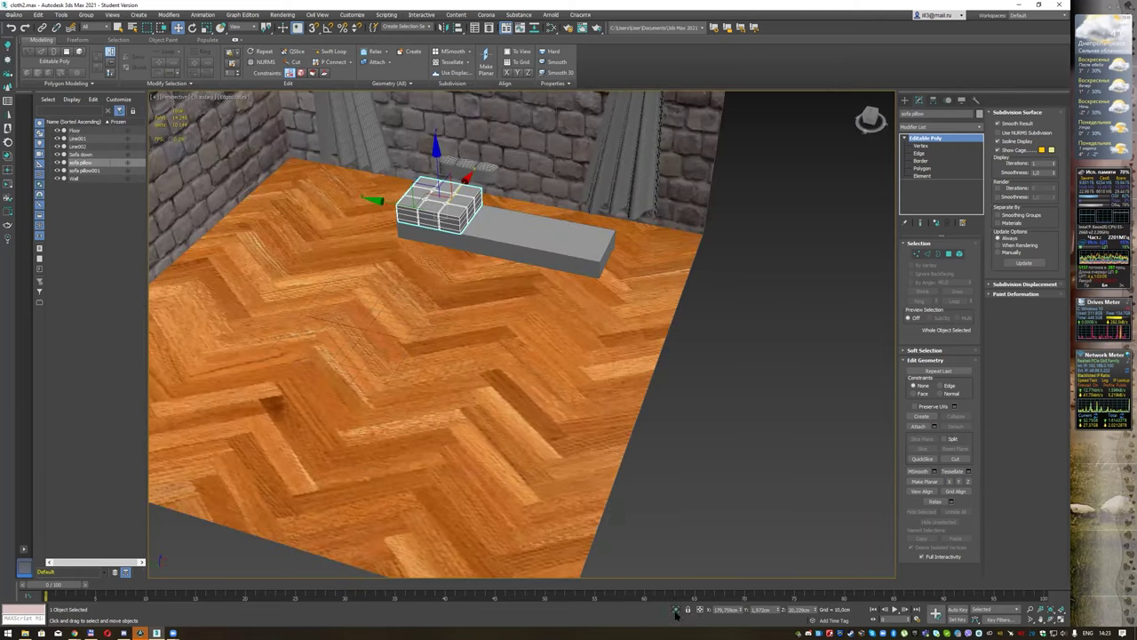
click(473, 167)
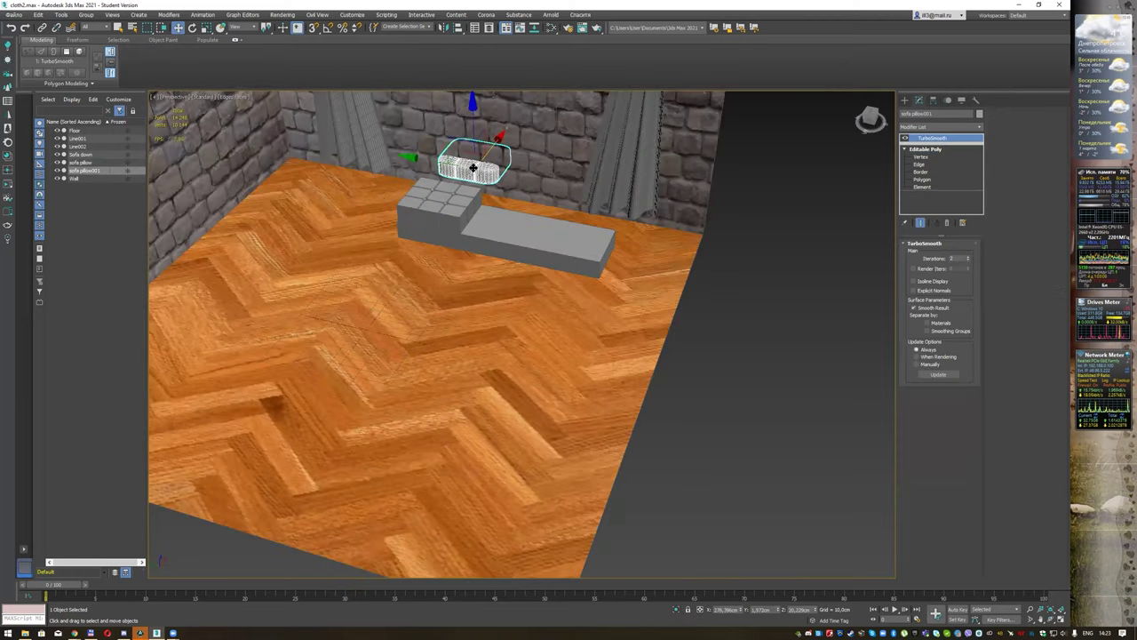
drag(498, 138, 409, 242)
key(q)
mouse_move(409, 242)
alt+middle_down()
mouse_move(466, 255)
mouse_move(414, 258)
alt+middle_up()
Step: Convert the tufted pillow to Editable Poly and delete the blocky guide box
right_click(414, 259)
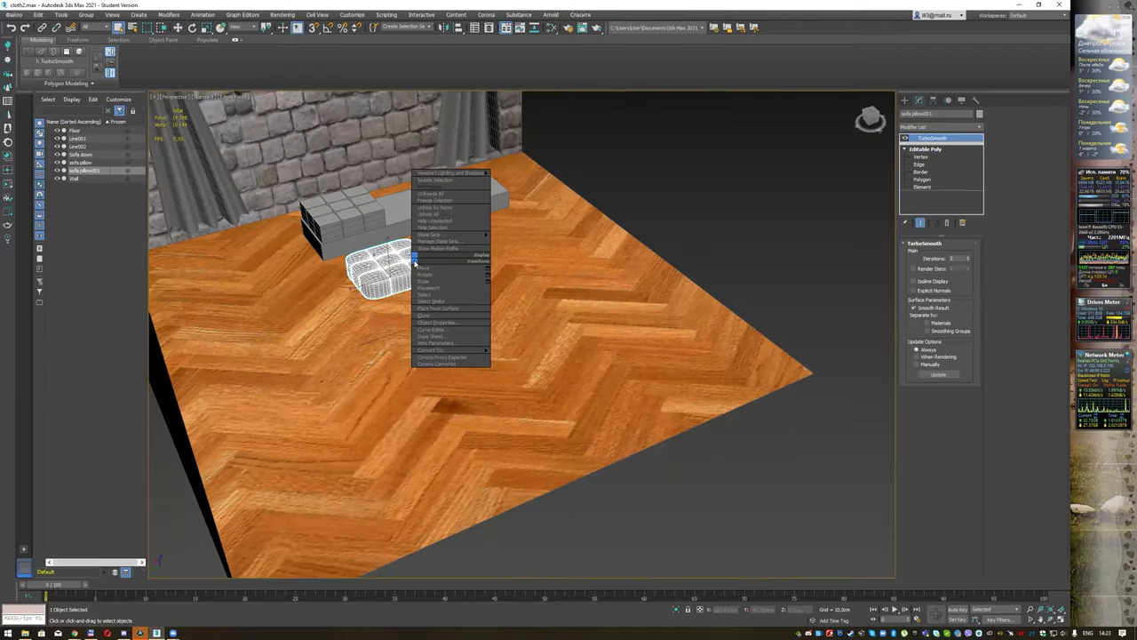
click(524, 356)
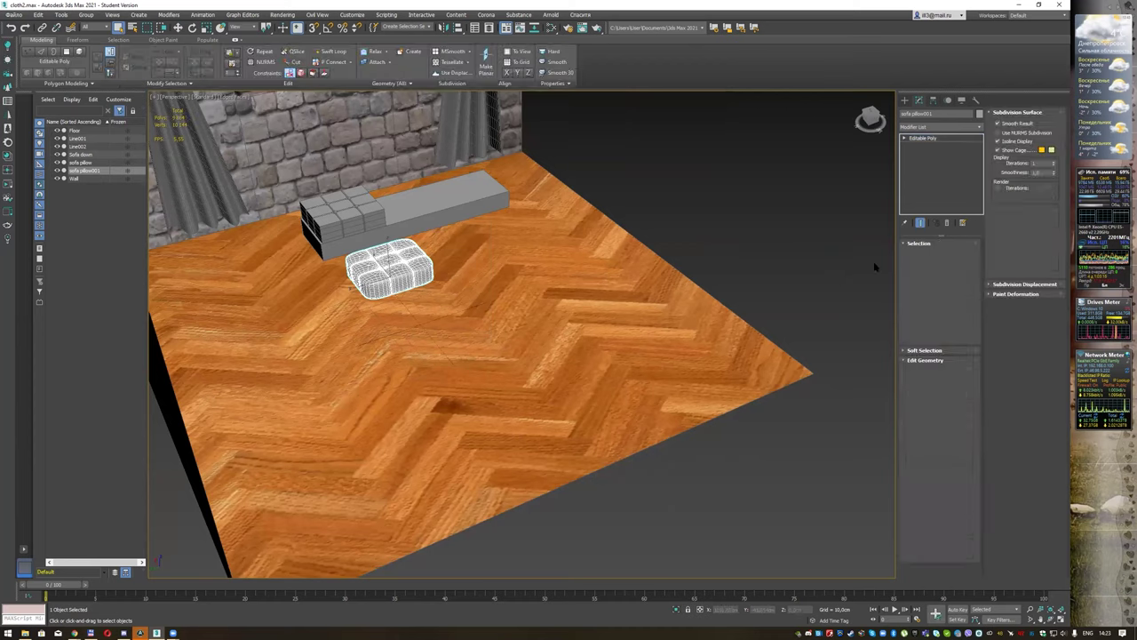
click(352, 212)
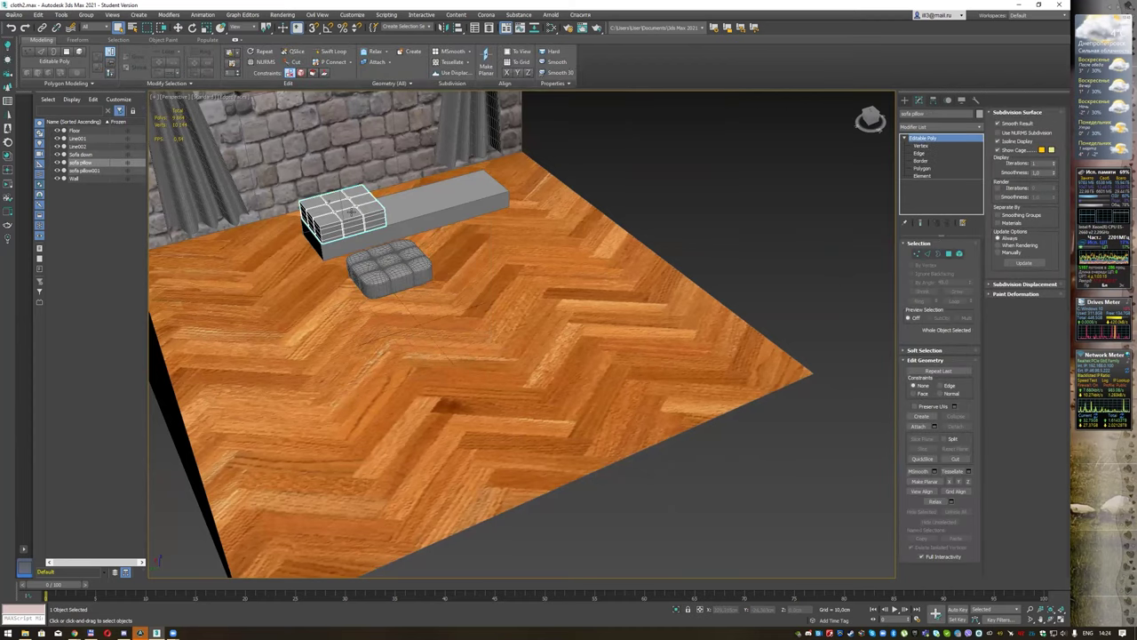
key(Delete)
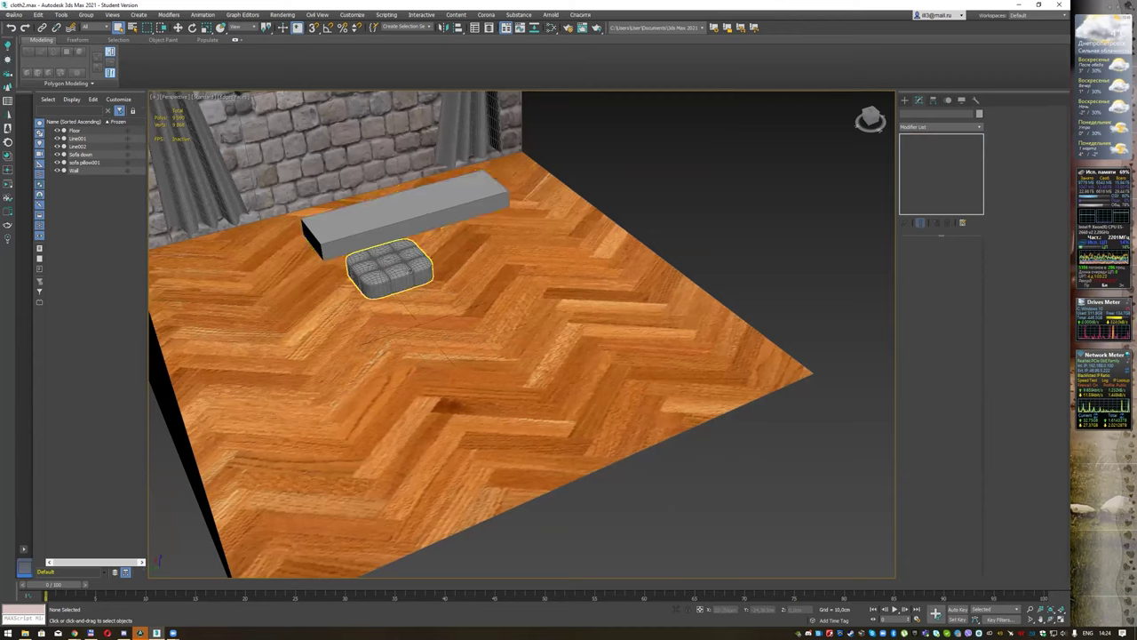
Step: Isolate the pillow together with the Sofa down box
click(391, 249)
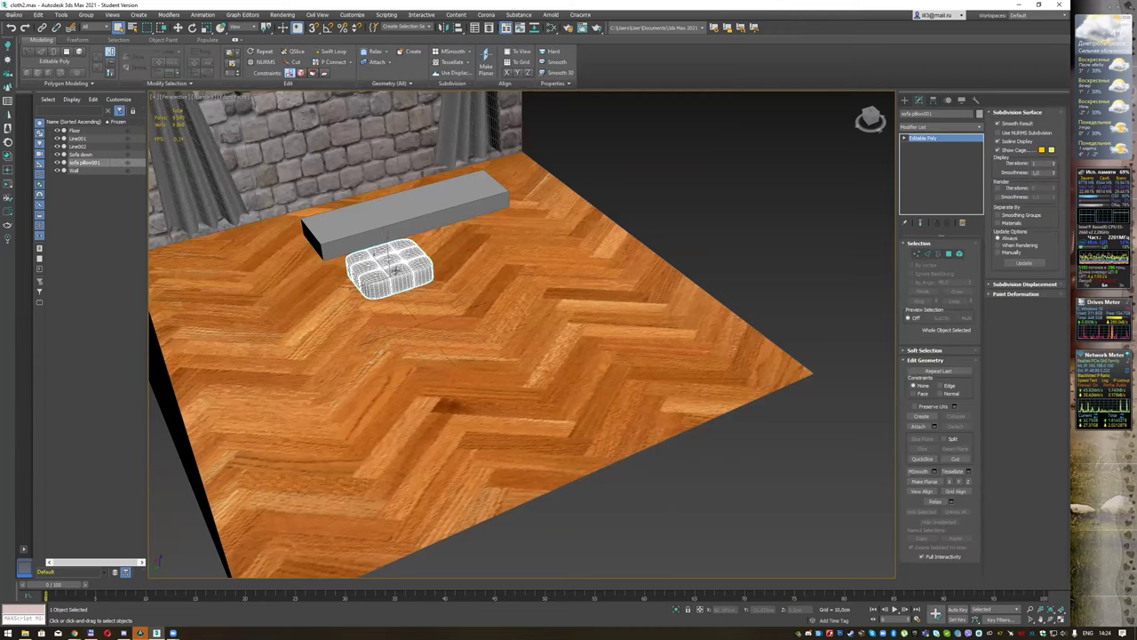
ctrl+click(374, 220)
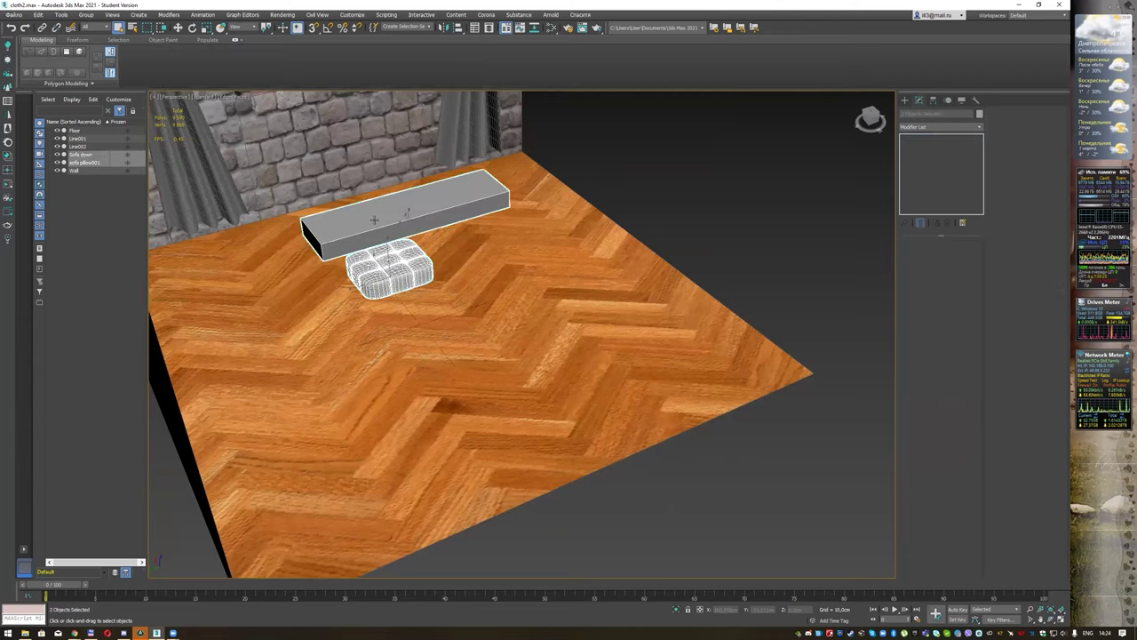
click(676, 610)
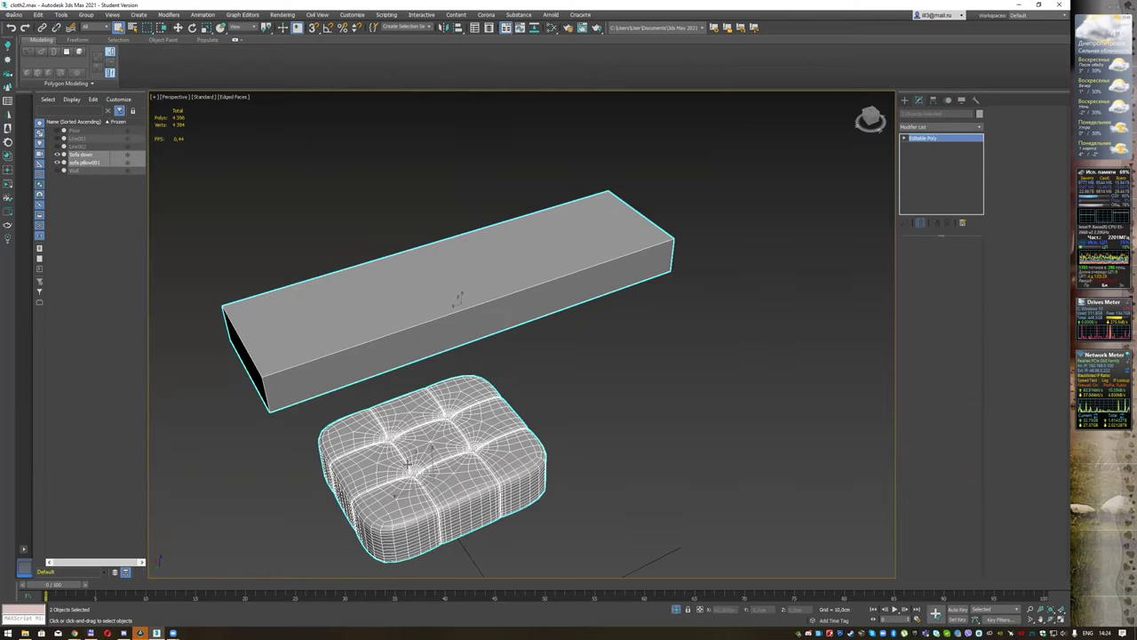
Step: In Top view, move sofa pillow001 over the left end of the Sofa down box
click(409, 462)
alt+middle_drag(418, 458, 462, 403)
key(t)
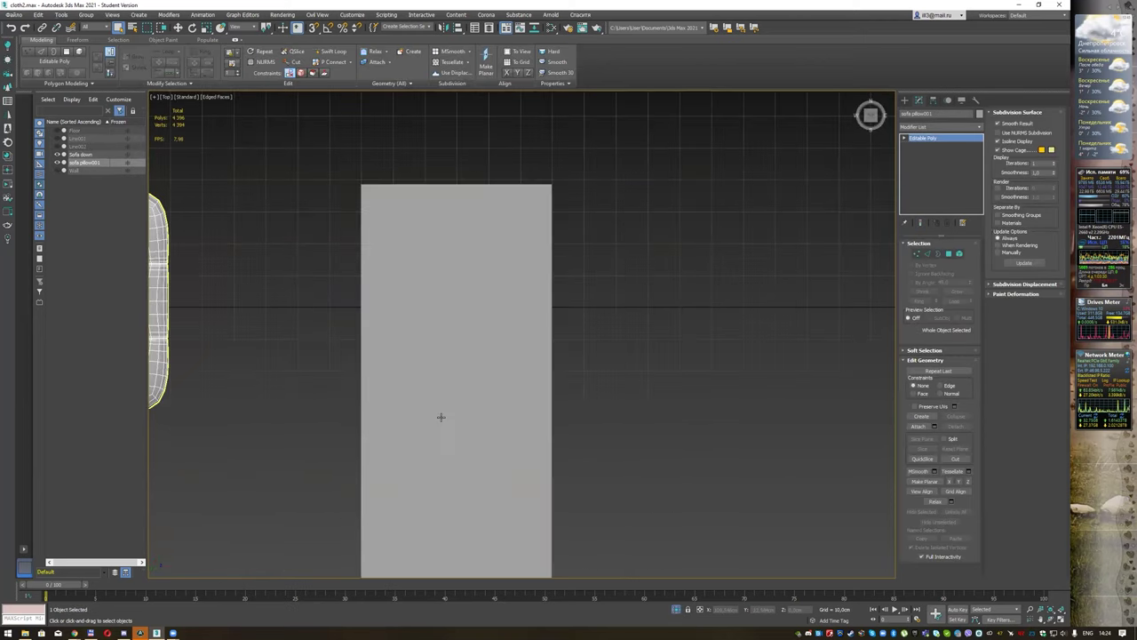
scroll(441, 414, down, 4)
key(w)
drag(327, 374, 486, 377)
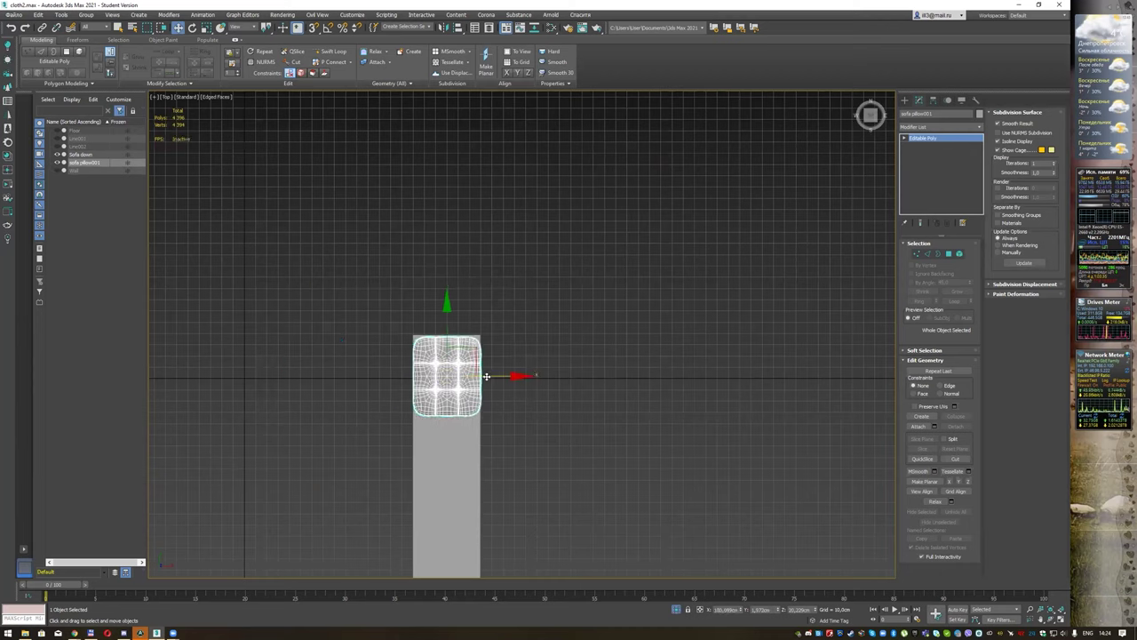
Step: Lower the pillow slightly onto the base in Front view, then check it shaded in Perspective
key(f)
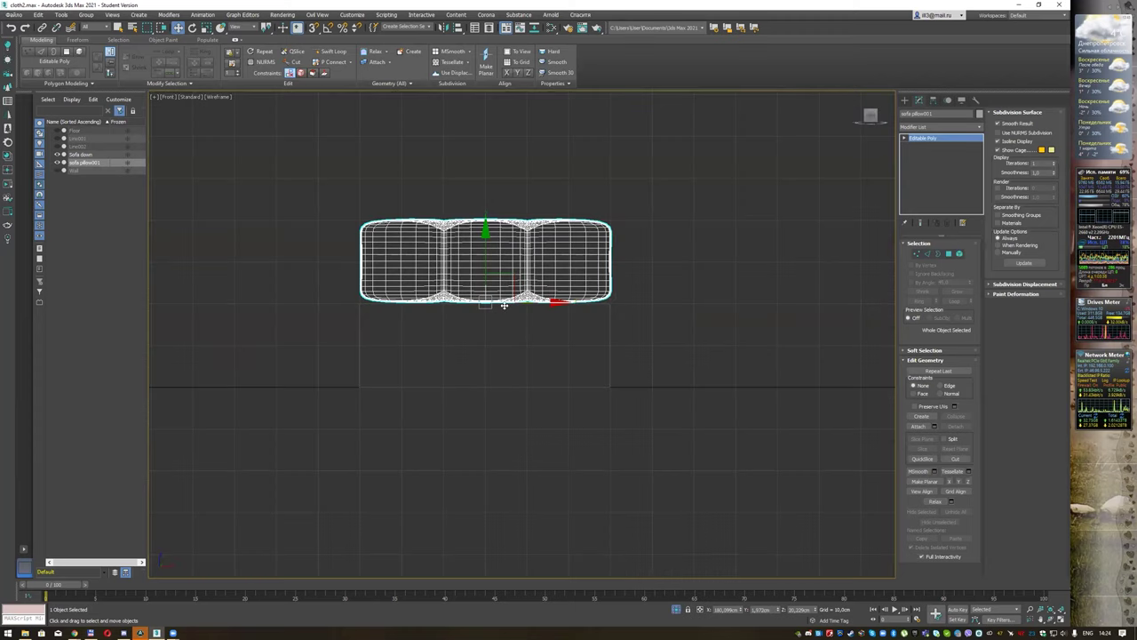
drag(485, 240, 487, 241)
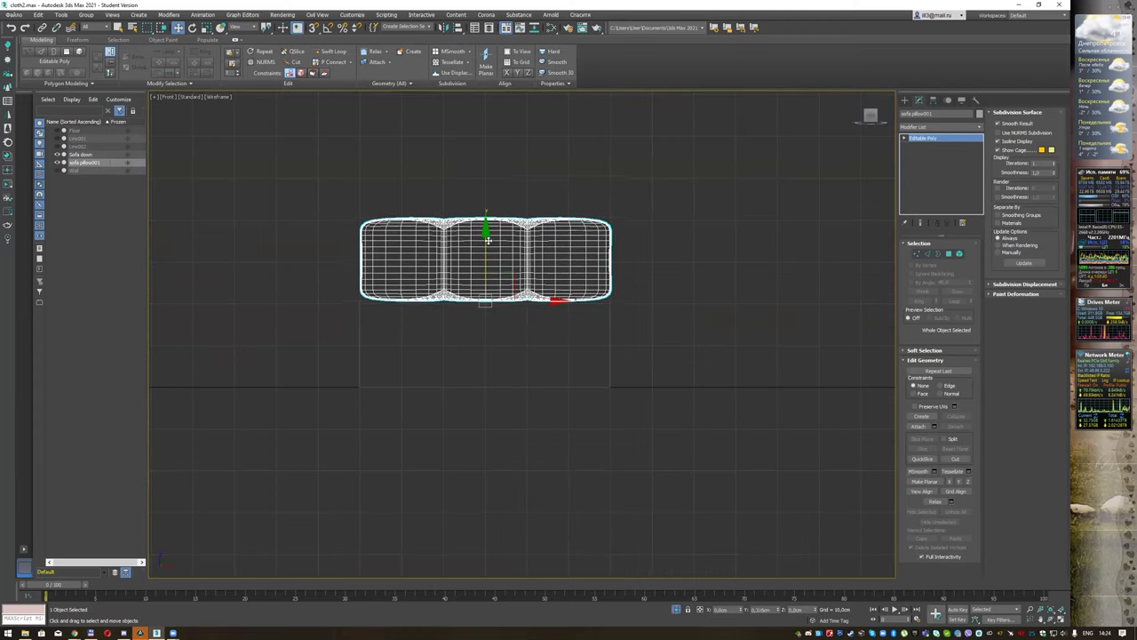
key(p)
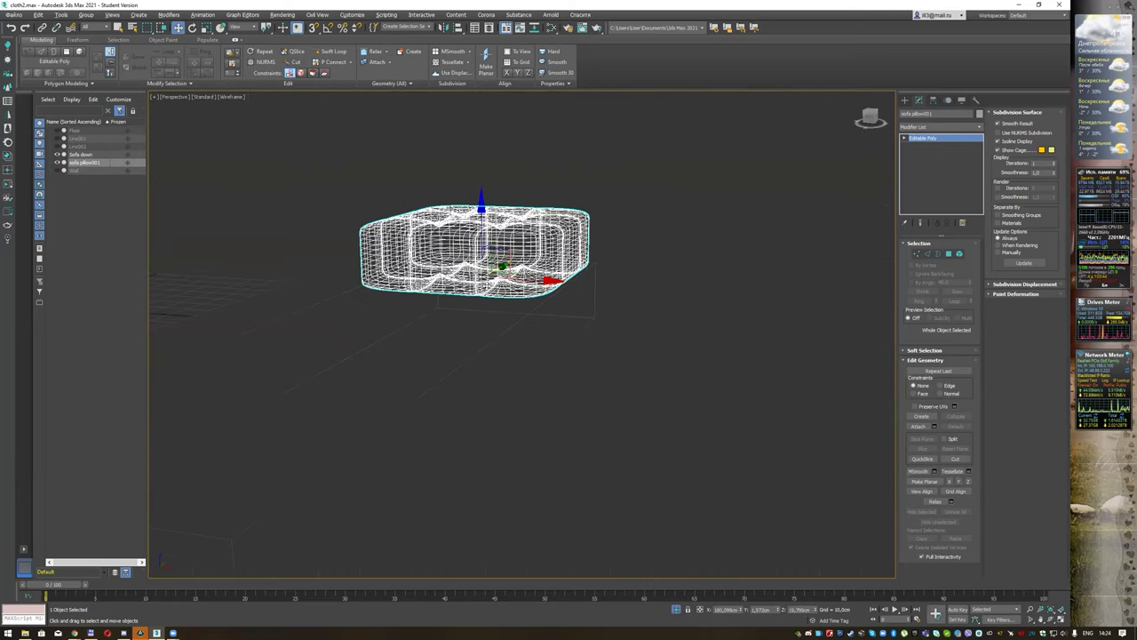
alt+middle_drag(480, 249, 484, 275)
key(F3)
mouse_move(534, 338)
alt+middle_down()
mouse_move(602, 339)
mouse_move(503, 269)
alt+middle_up()
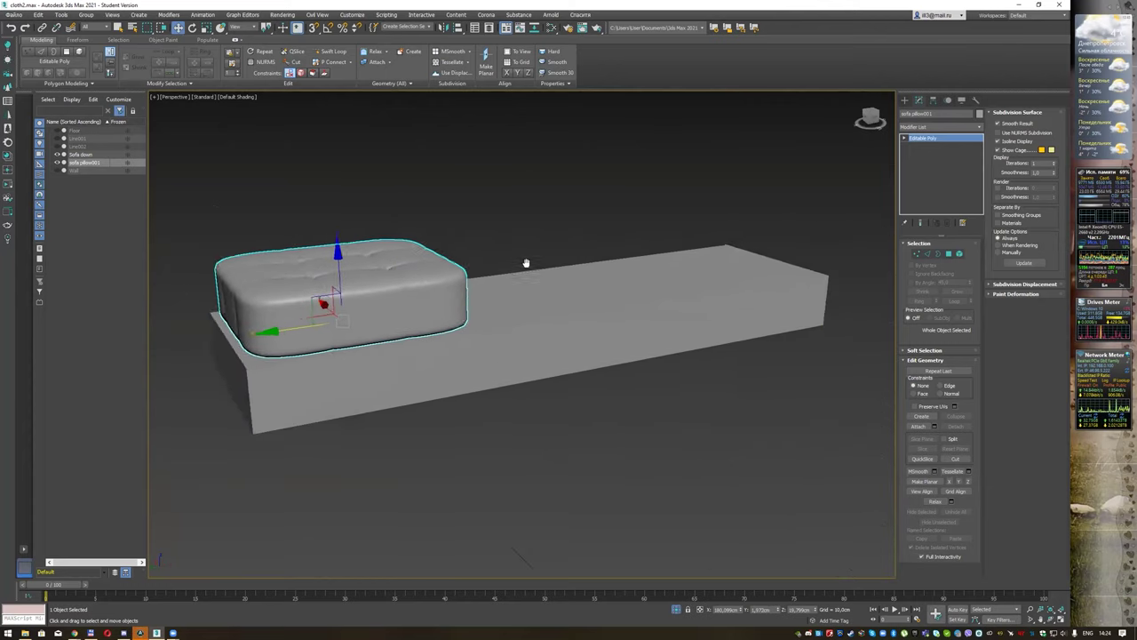
scroll(494, 274, down, 2)
Step: Shift-drag the pillow to create instanced copies sofa pillow002 and sofa pillow003 along the sofa
shift+drag(321, 319, 458, 295)
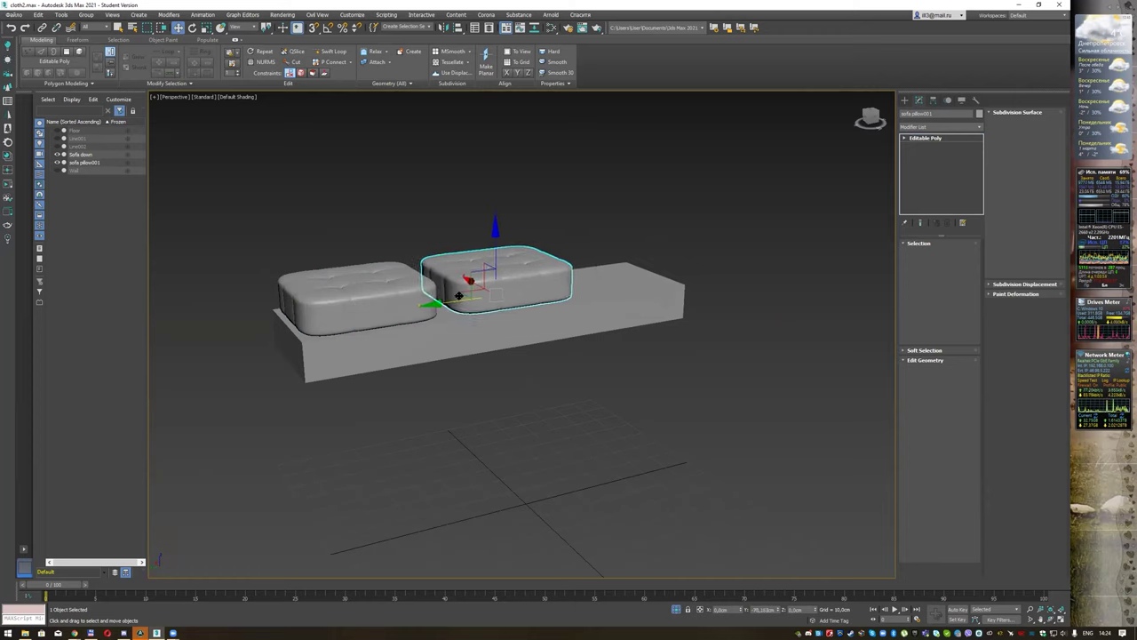
shift+drag(459, 295, 459, 298)
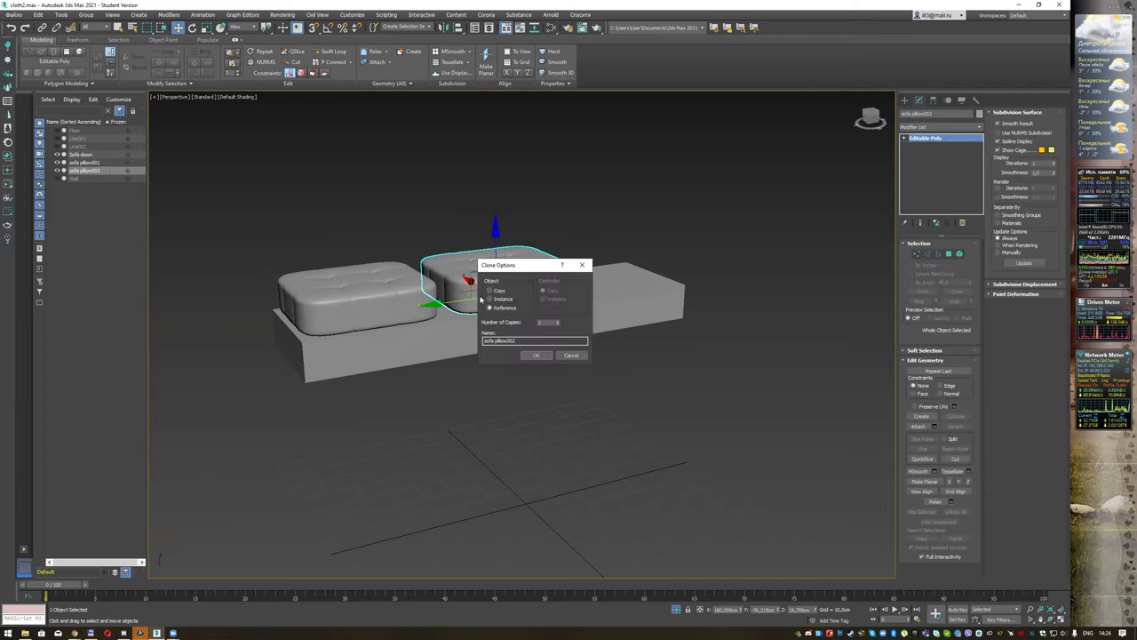
click(537, 355)
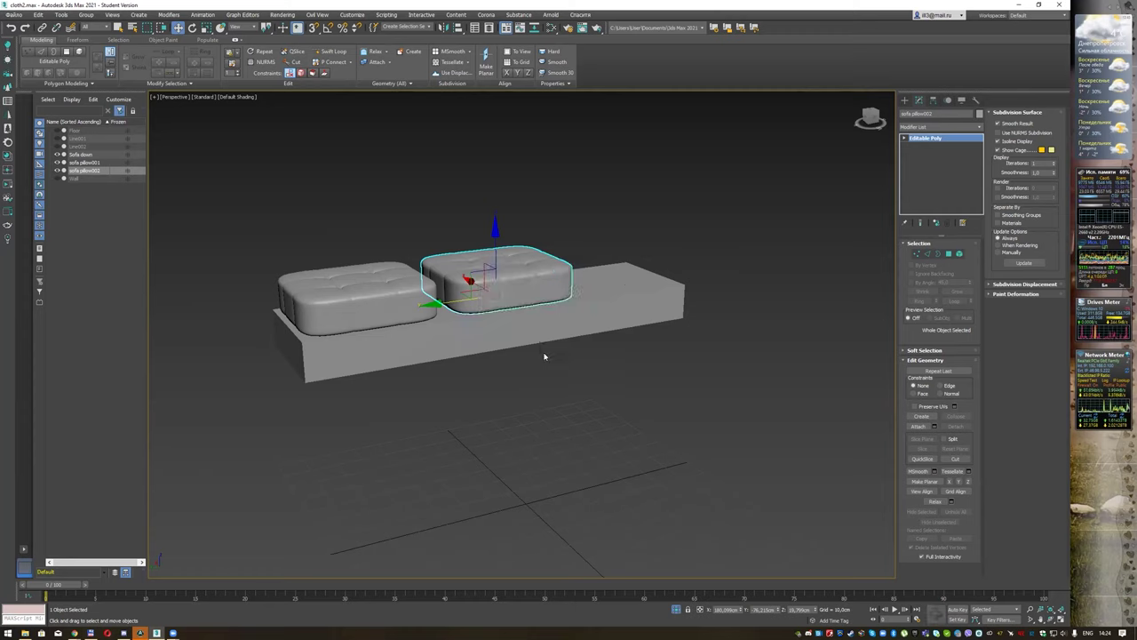
alt+middle_drag(549, 356, 602, 318)
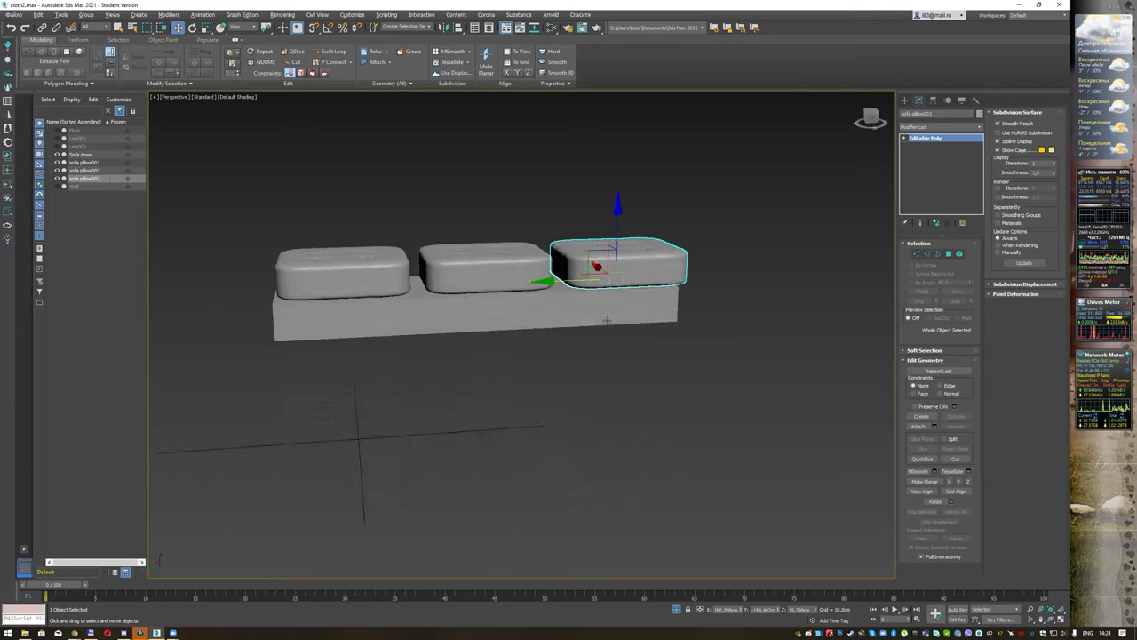
Step: Shift the middle and right pillows left to close the gaps between them
click(486, 248)
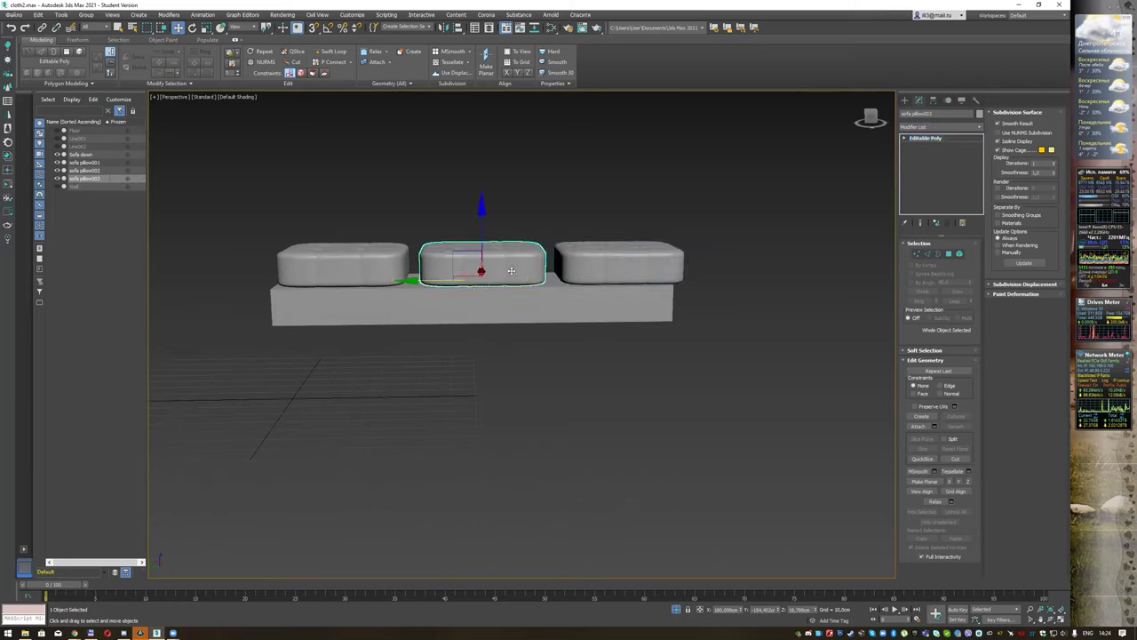
drag(456, 277, 453, 277)
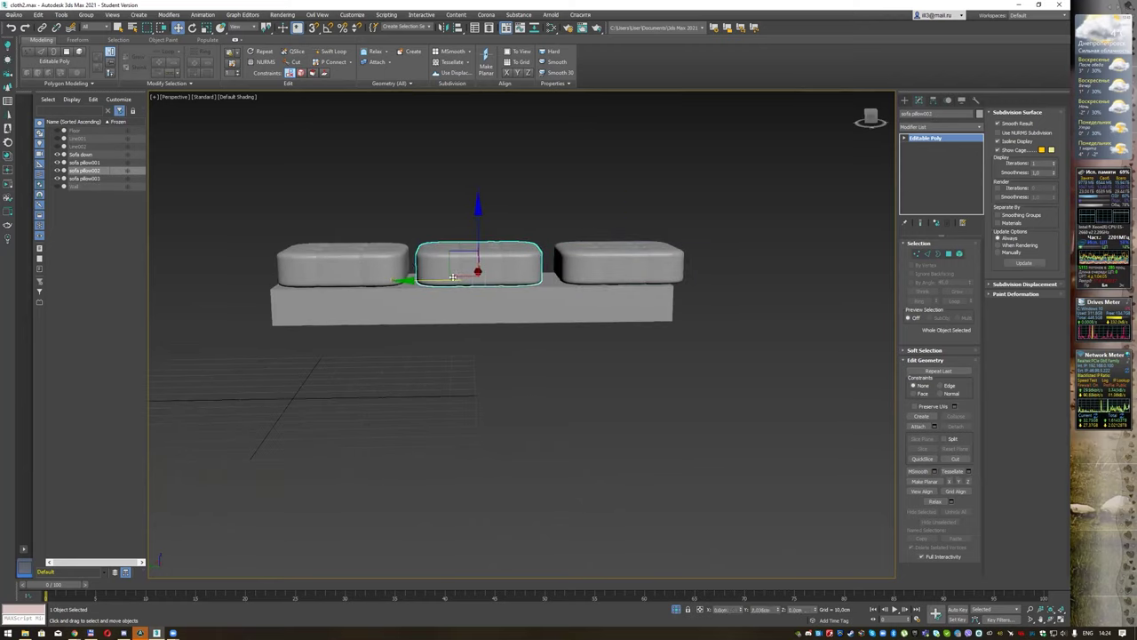
click(582, 284)
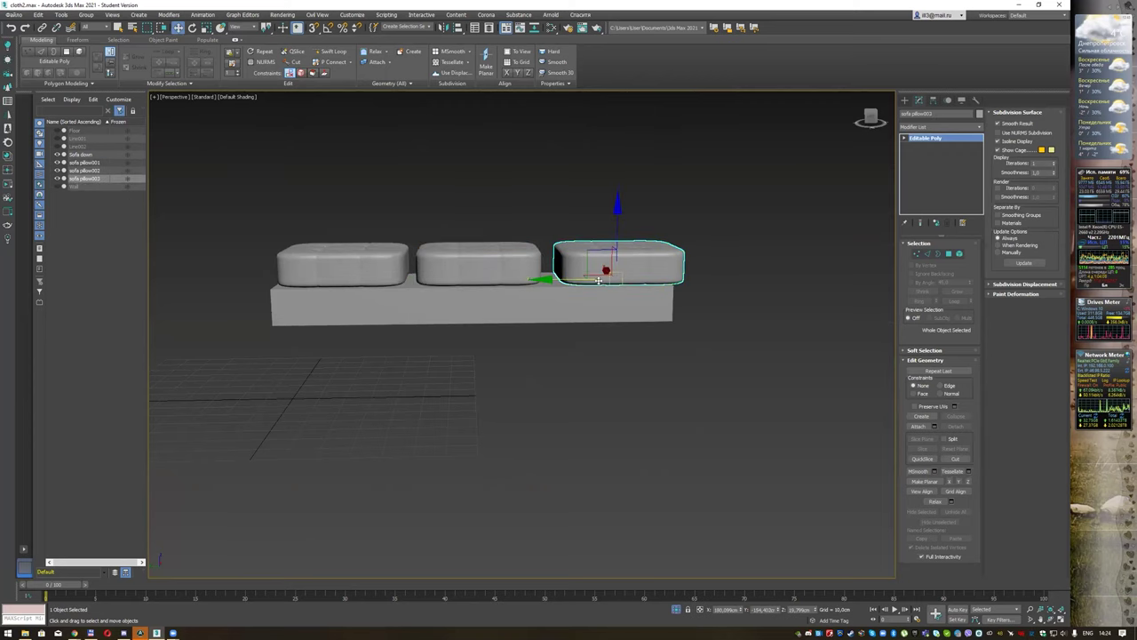
drag(593, 276, 581, 277)
Step: In the shaded Left view, nudge the left and right pillows slightly left to even the row
key(l)
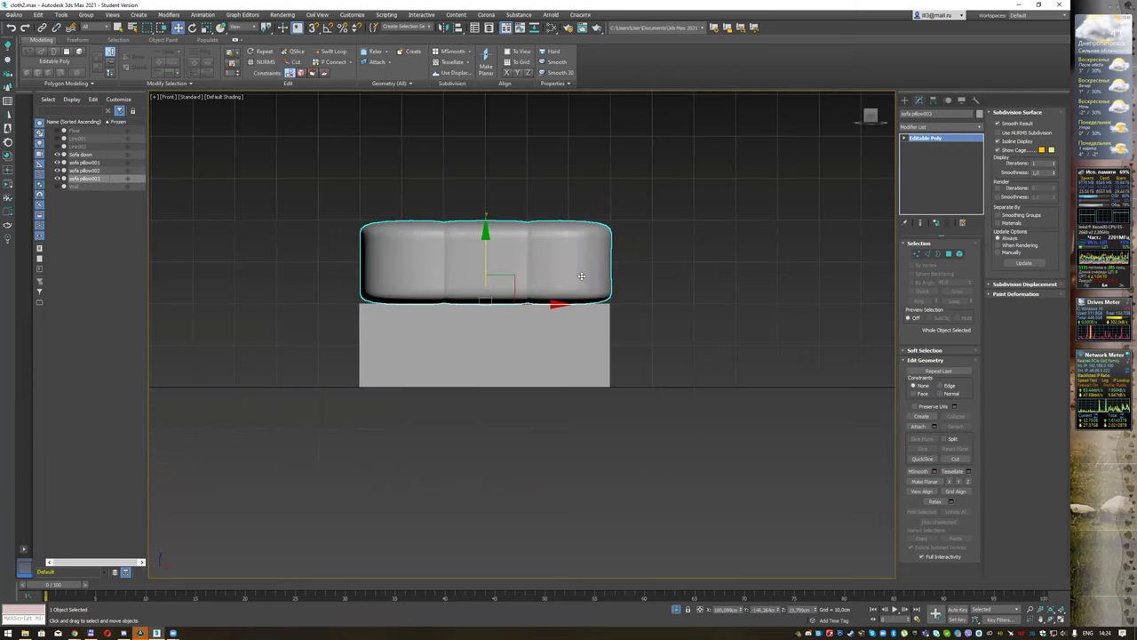
key(F3)
scroll(597, 310, down, 8)
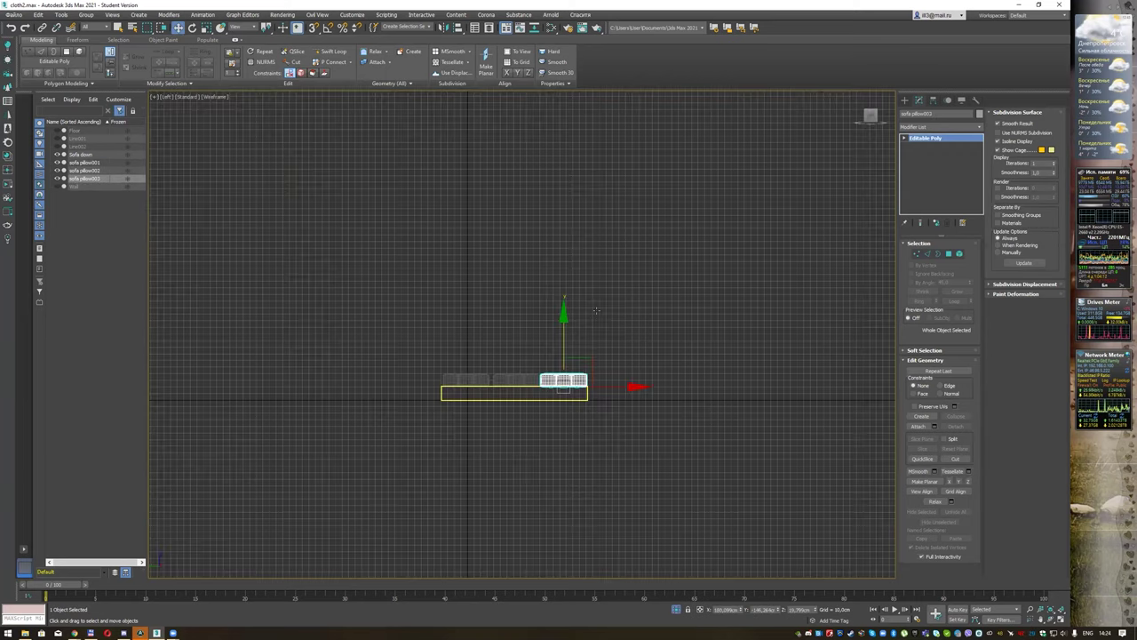
middle_drag(539, 408, 548, 342)
scroll(547, 342, up, 2)
key(F3)
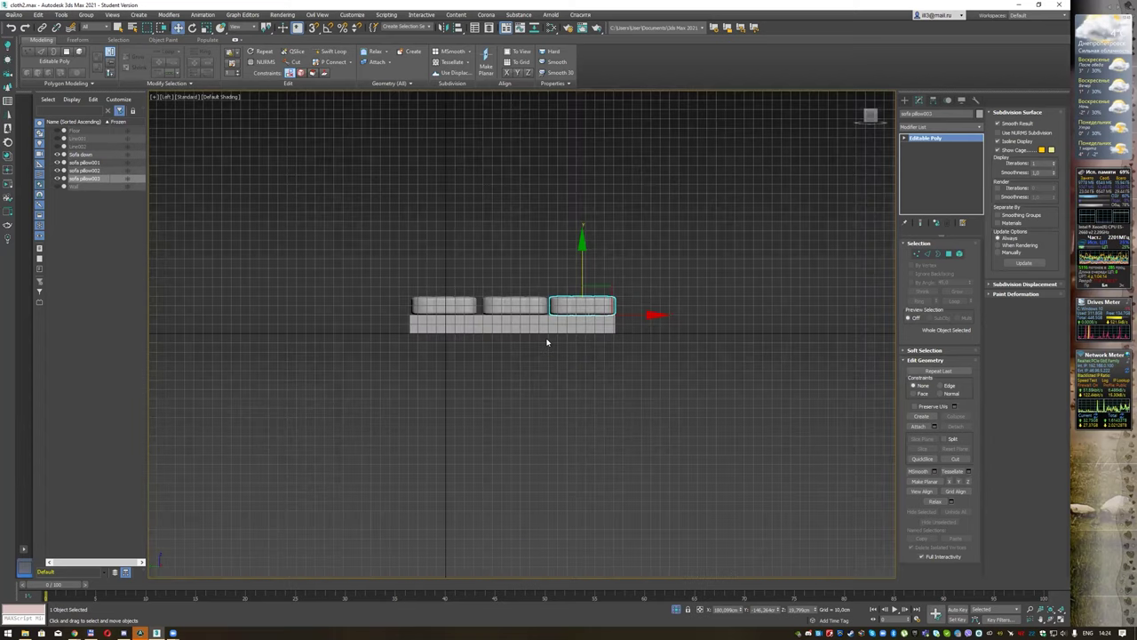
scroll(547, 342, up, 4)
click(546, 280)
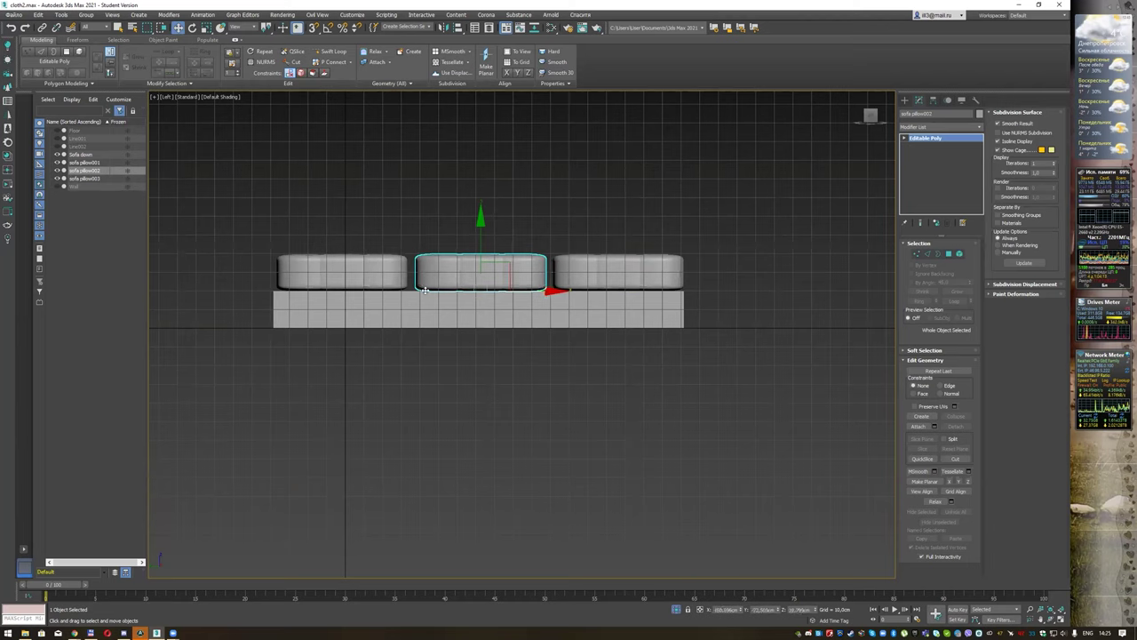
click(394, 282)
drag(411, 290, 408, 292)
click(645, 289)
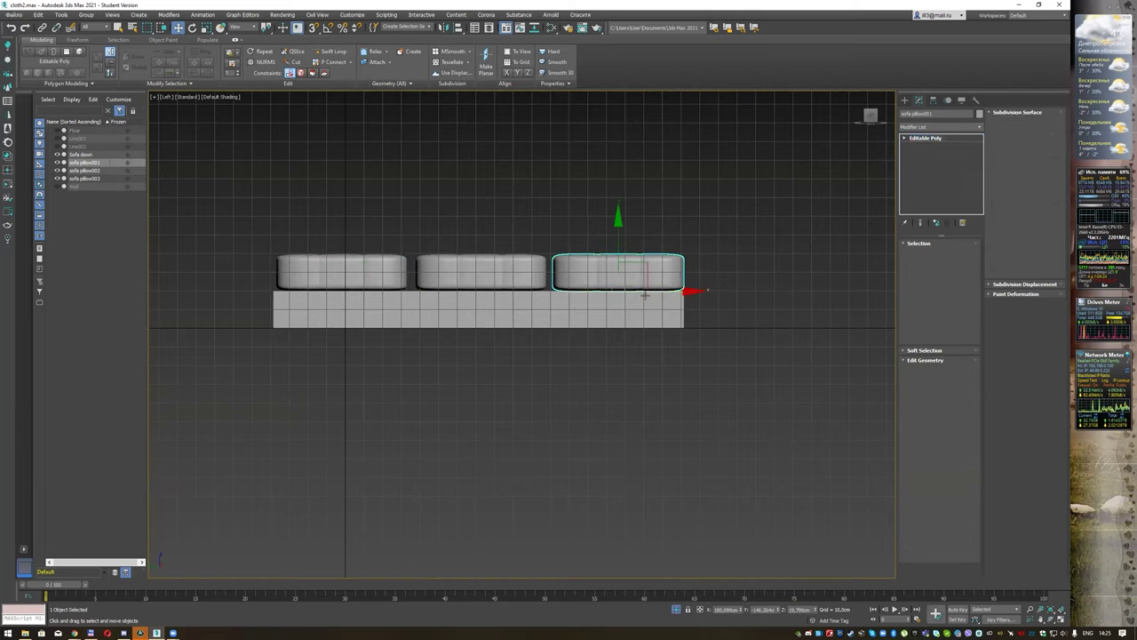
drag(680, 292, 678, 291)
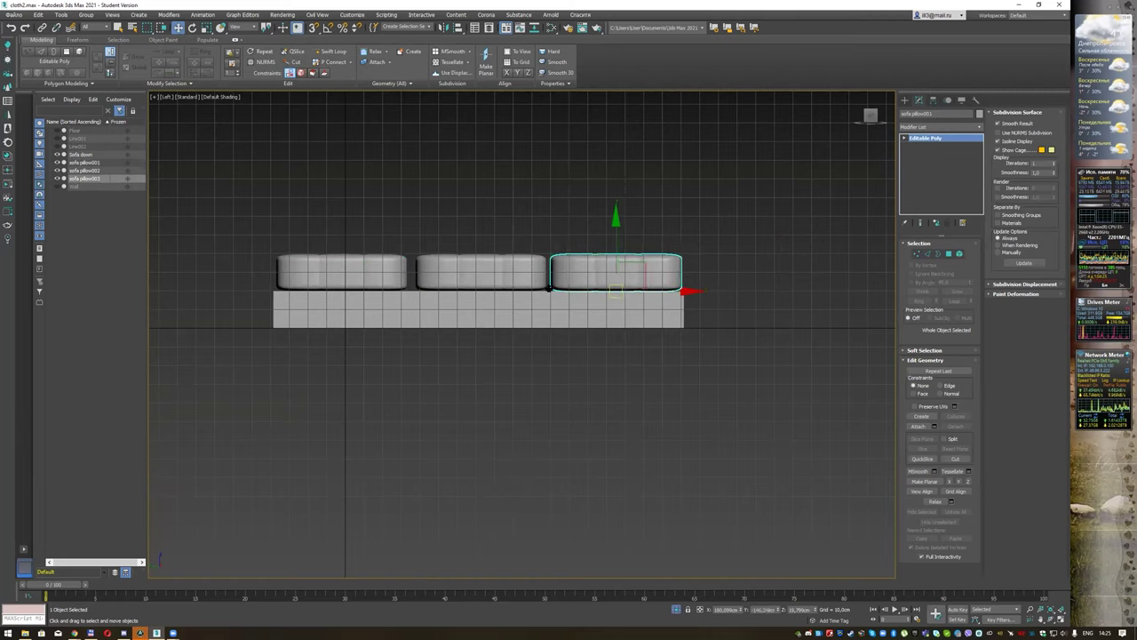
Step: In Top view, scale the middle pillow longer along Y
click(495, 270)
key(t)
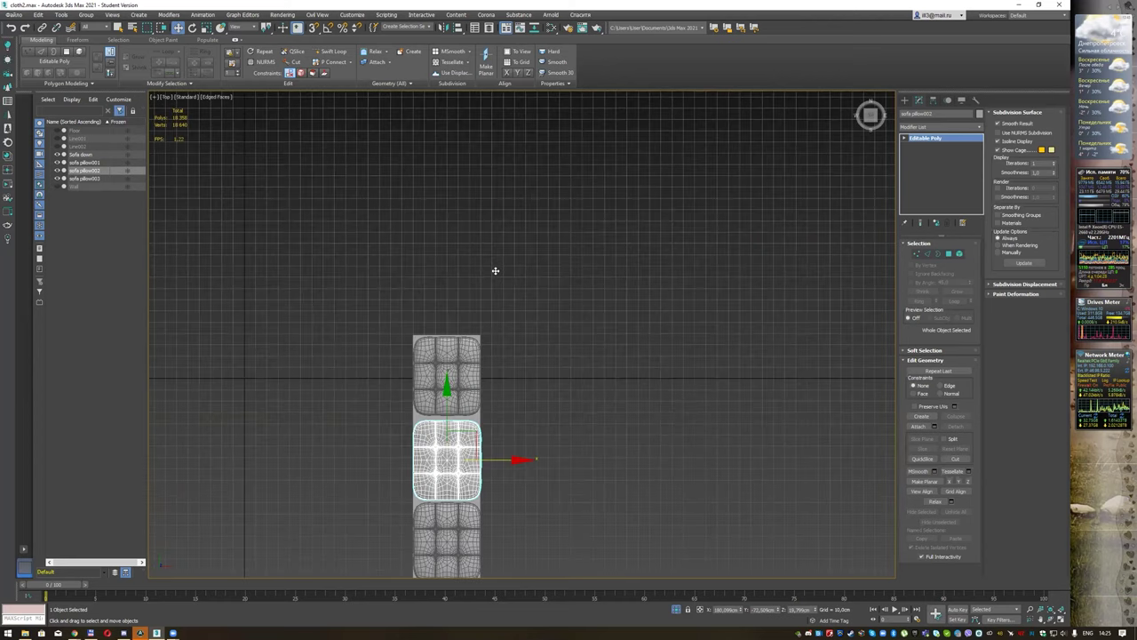
key(r)
key(z)
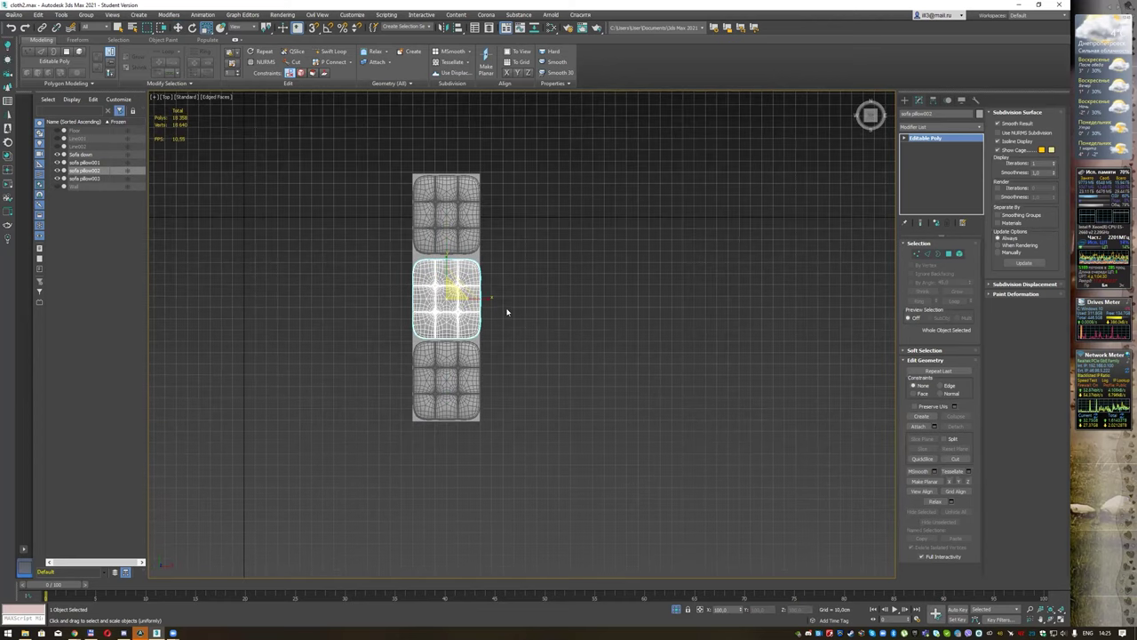
drag(394, 254, 389, 245)
Step: Shift sofa pillow003 slightly along Y, then return to Perspective and select the left pillow
key(w)
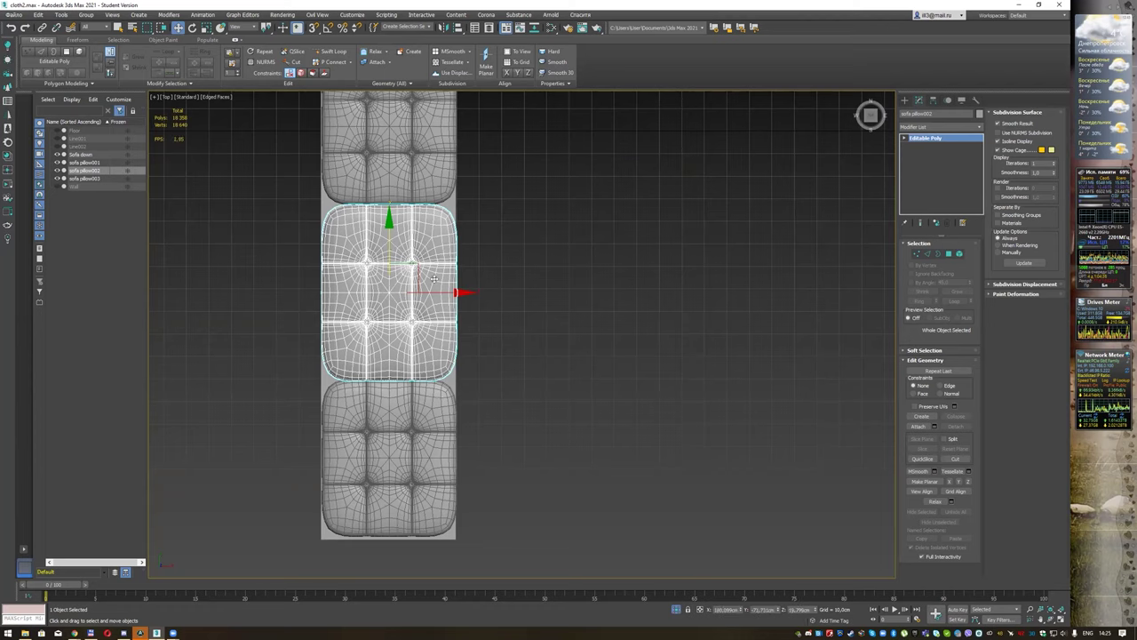
click(418, 405)
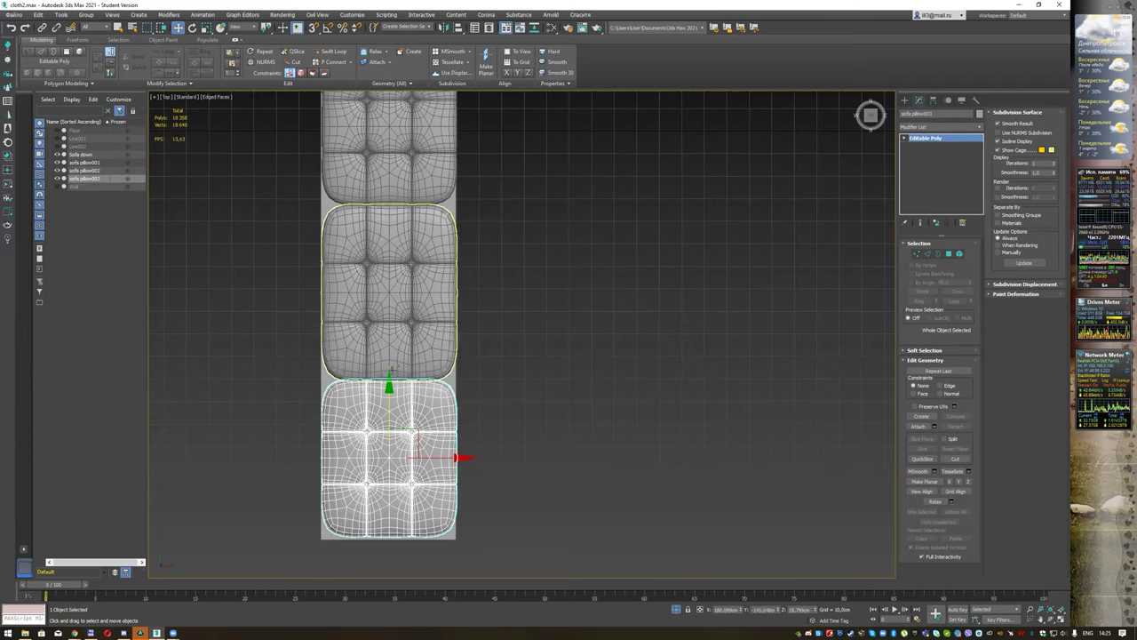
drag(389, 380, 389, 383)
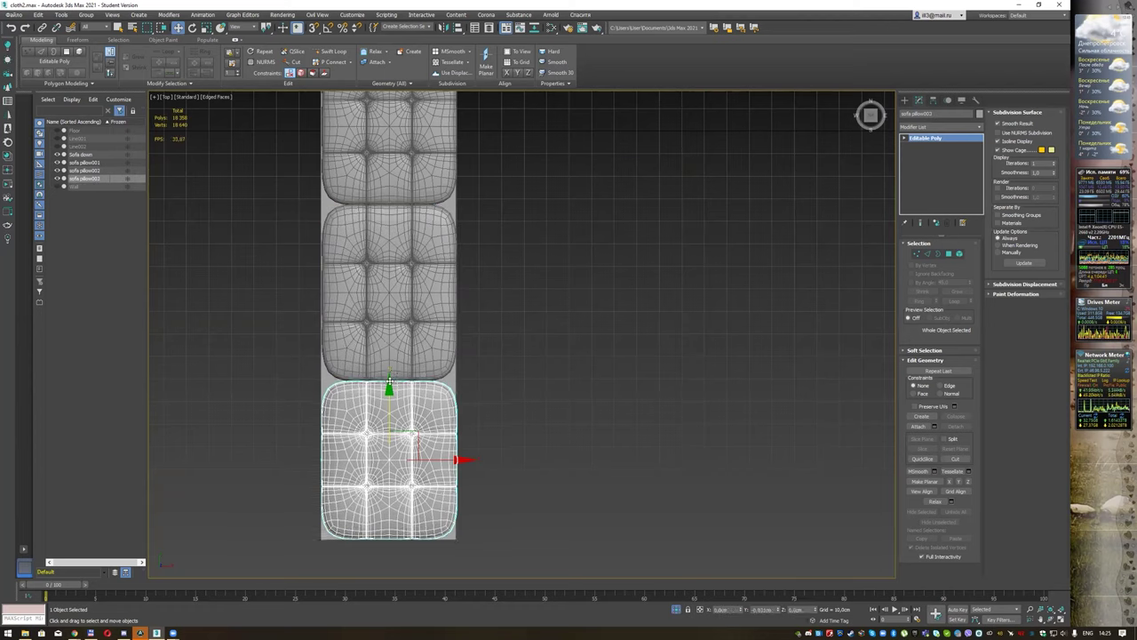
key(p)
mouse_move(445, 357)
alt+middle_down()
mouse_move(513, 297)
mouse_move(454, 330)
mouse_move(409, 281)
mouse_move(400, 373)
alt+middle_up()
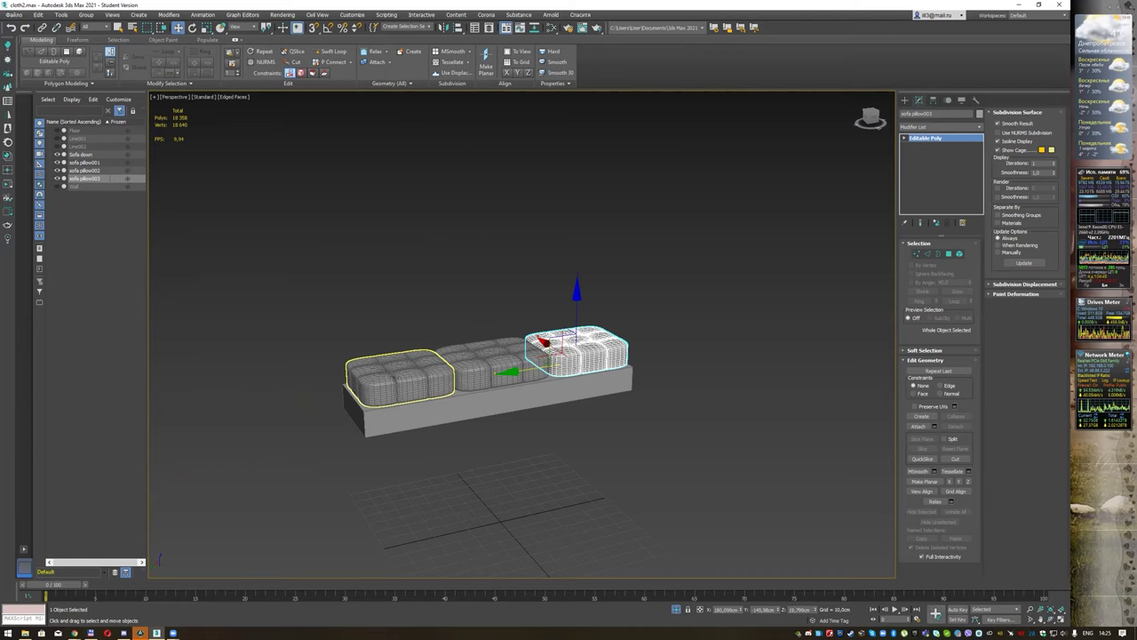
click(399, 375)
Step: Clone the pillow as sofa pillow004, stand it upright with a snapped -90° rotation at the sofa's left end
shift+drag(351, 401, 272, 413)
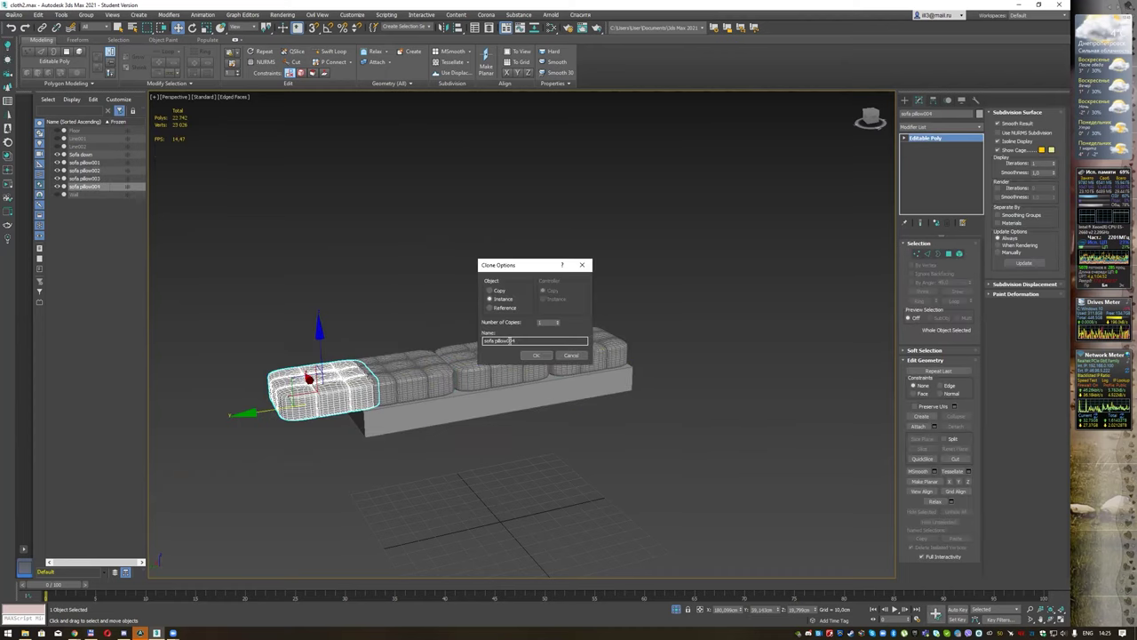
click(537, 355)
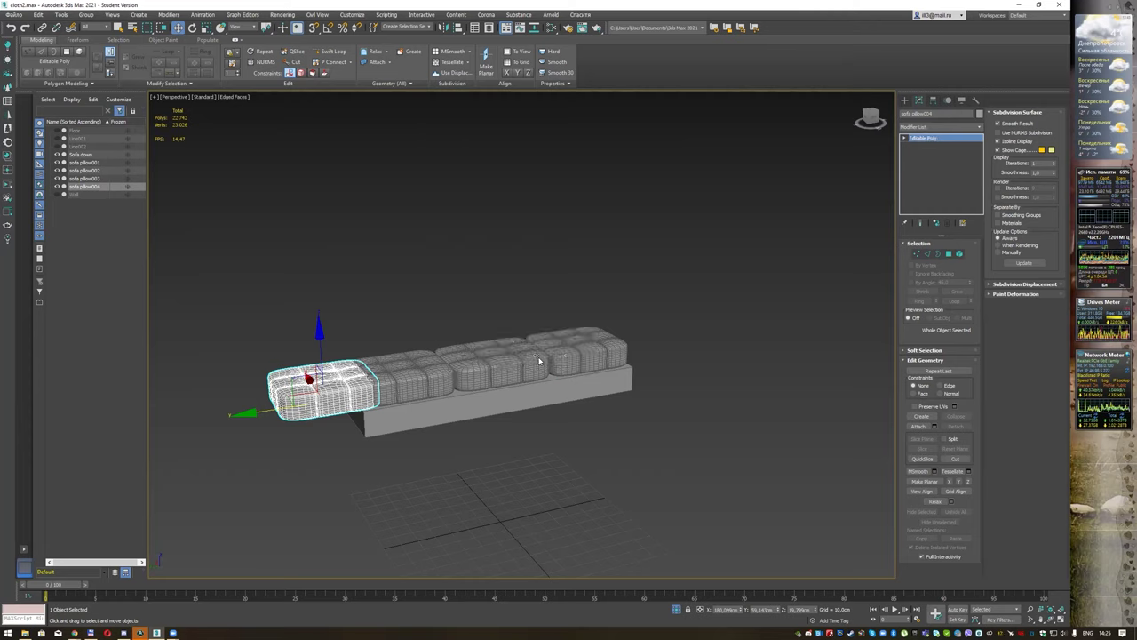
key(e)
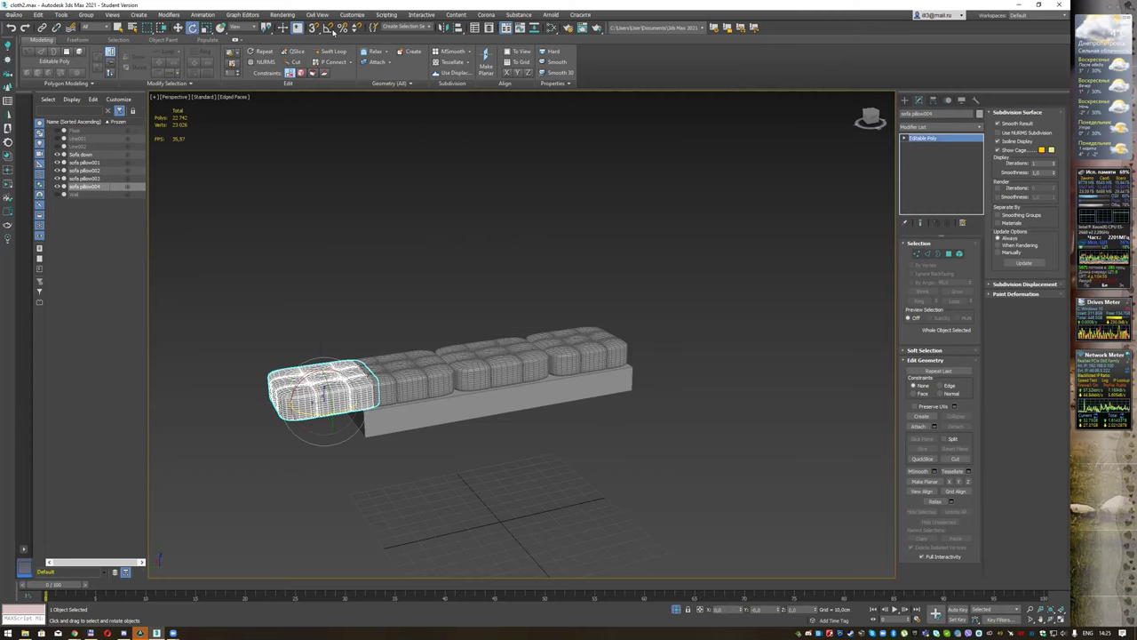
click(327, 28)
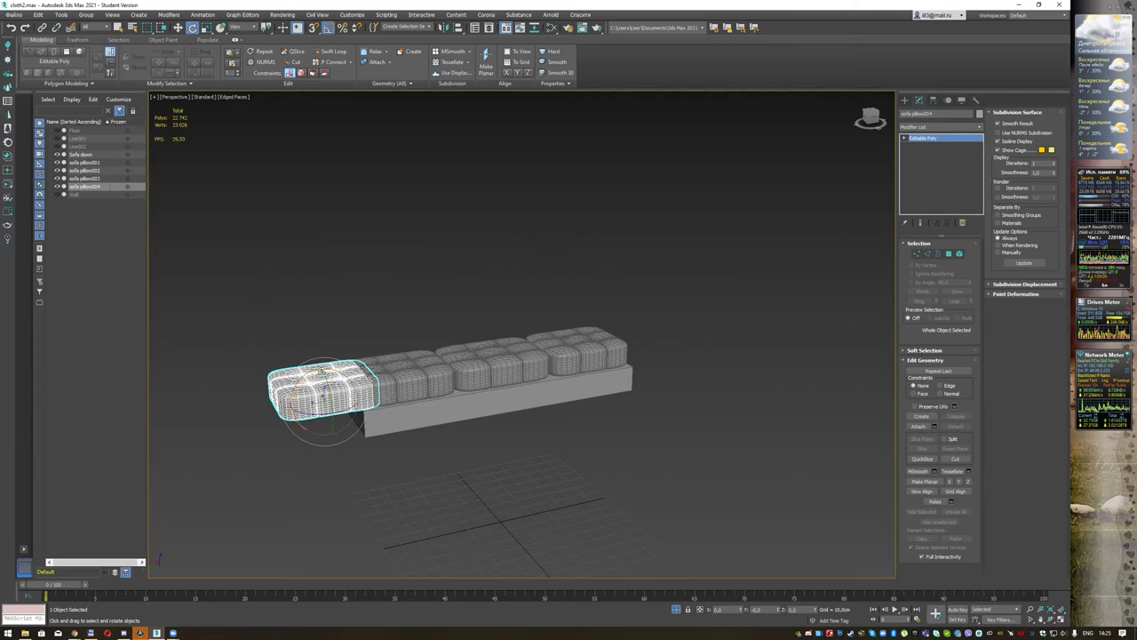
scroll(326, 371, up, 2)
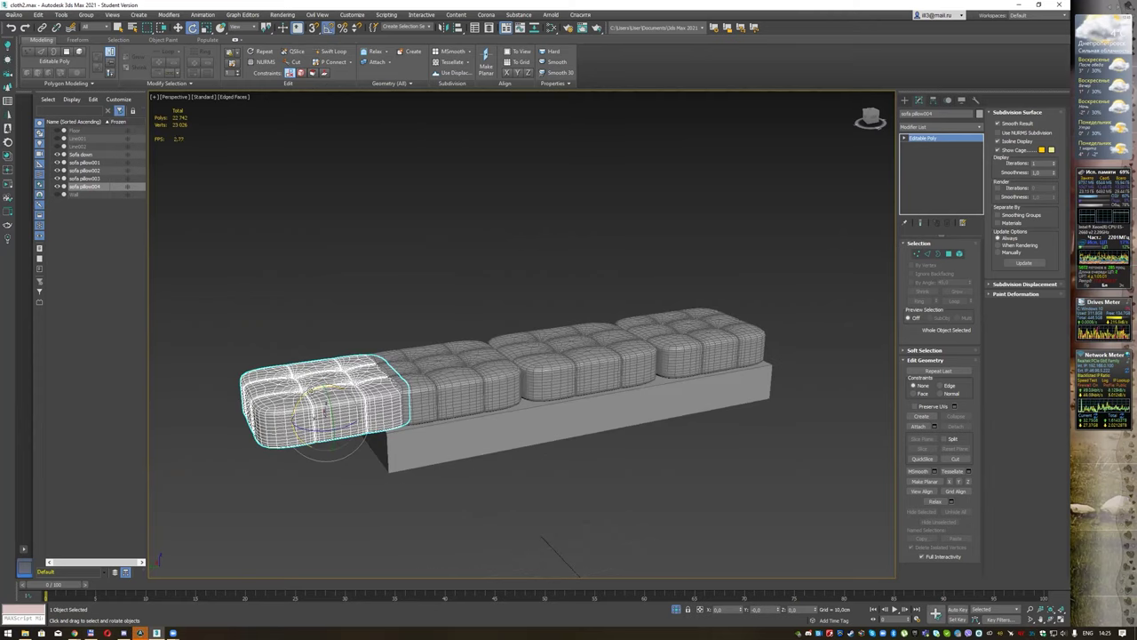
drag(308, 394, 330, 378)
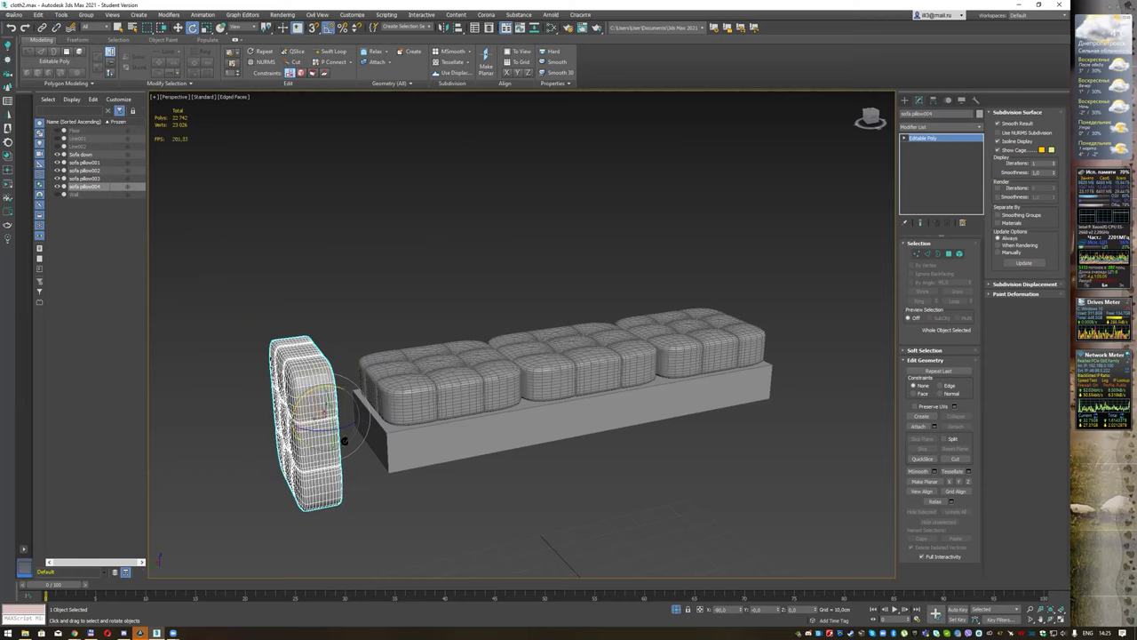
key(l)
key(w)
drag(261, 289, 307, 294)
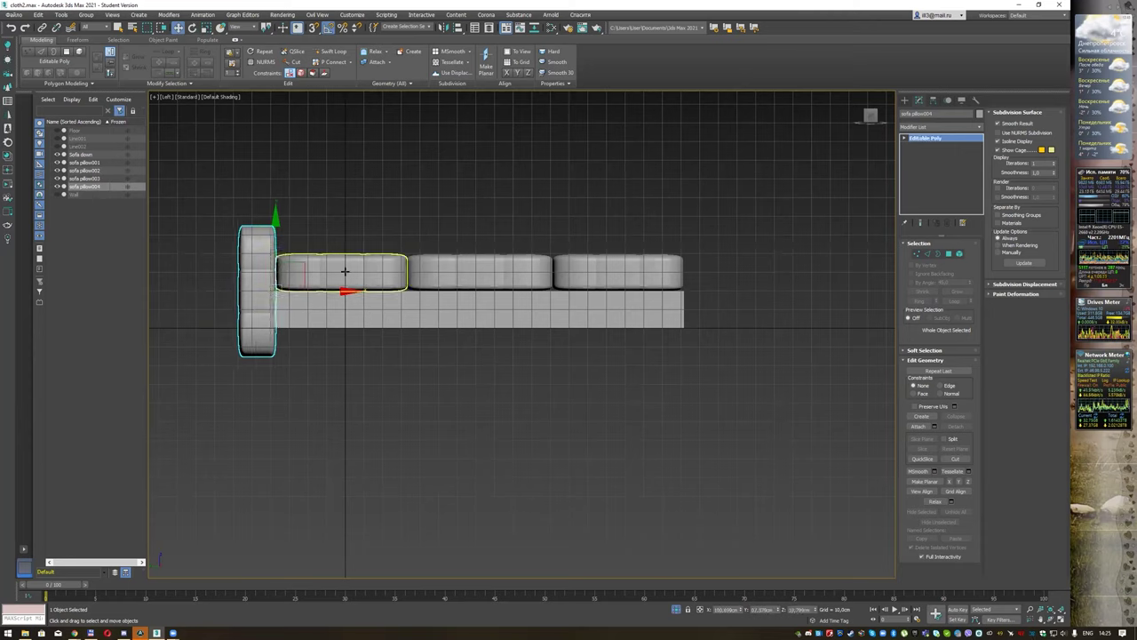
Step: Nudge the three seat pillows left, then Shift-drag the upright pillow to the sofa's right end
click(386, 278)
drag(394, 289, 391, 289)
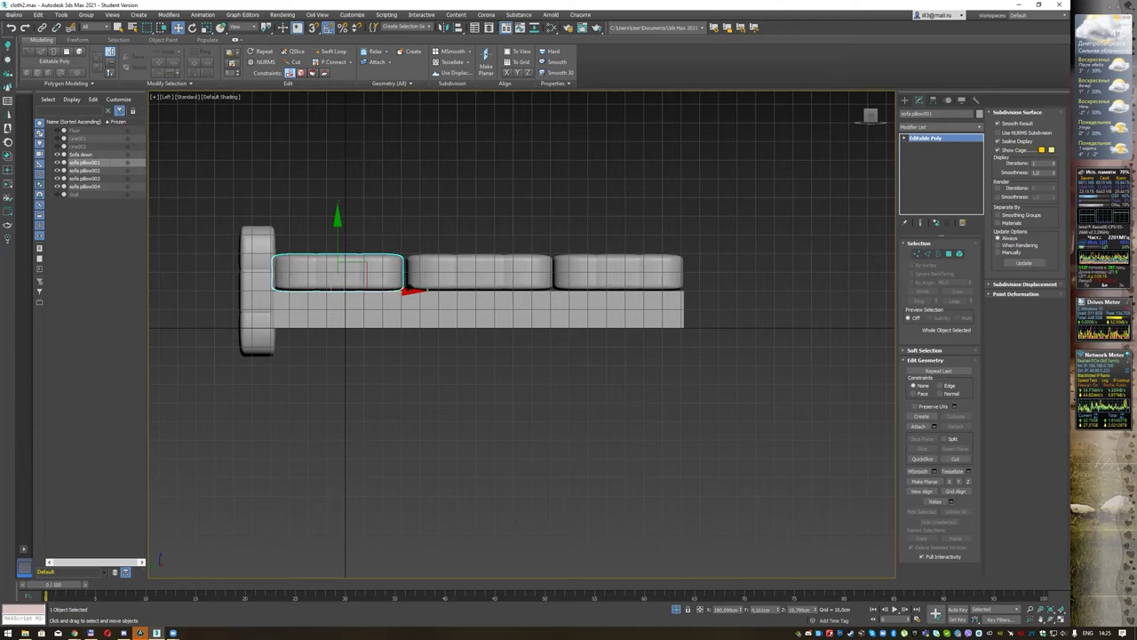
click(509, 290)
drag(534, 292, 531, 293)
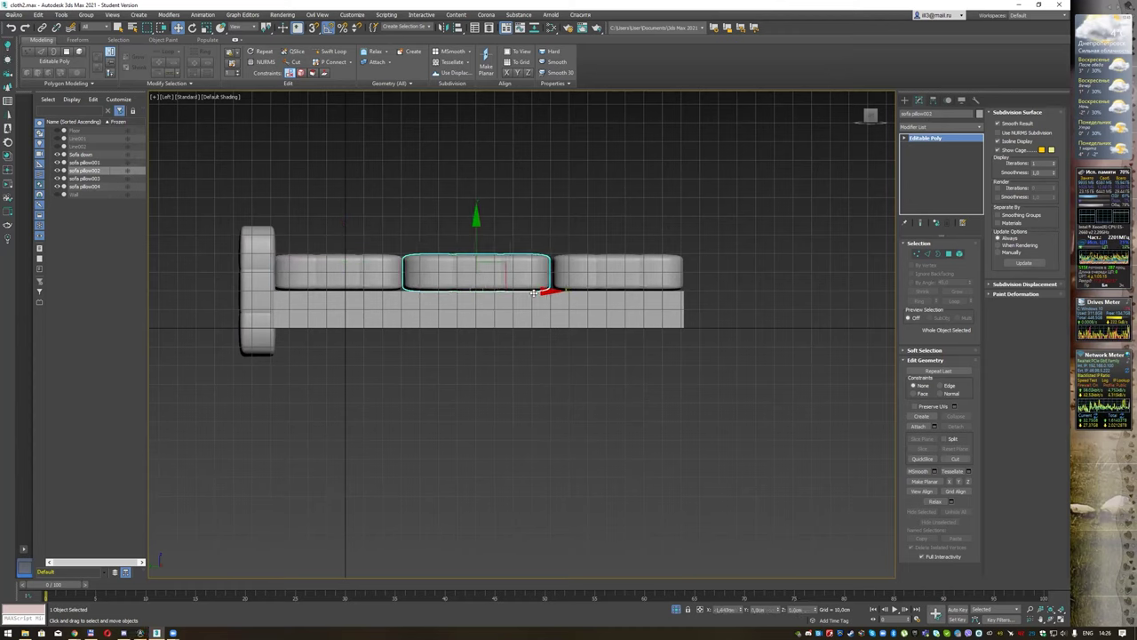
click(609, 293)
drag(675, 293, 651, 292)
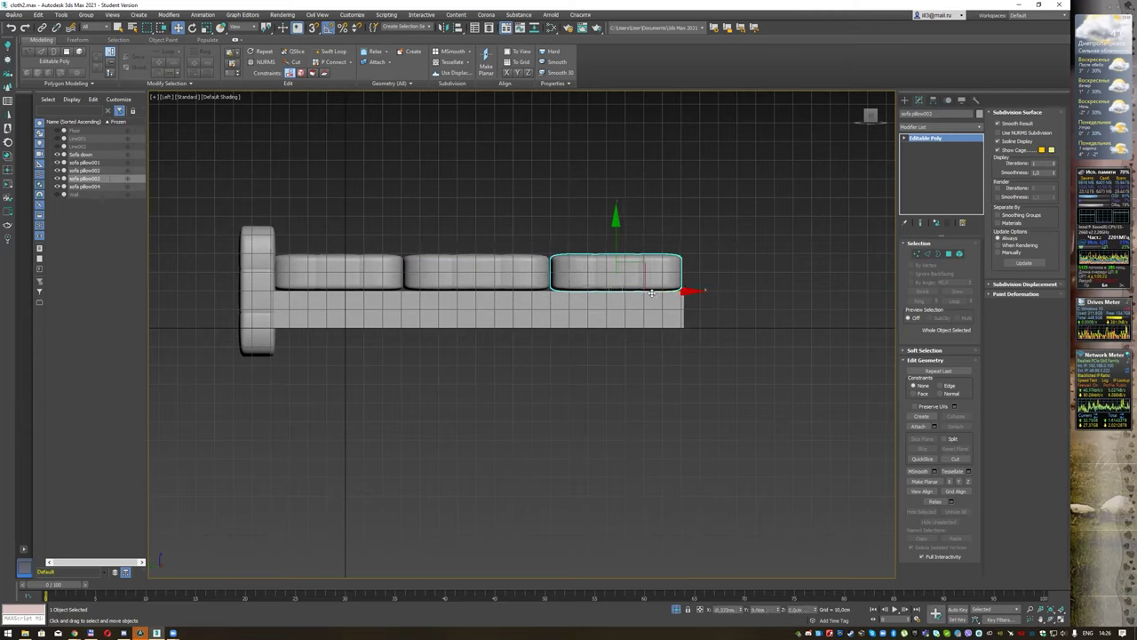
click(254, 268)
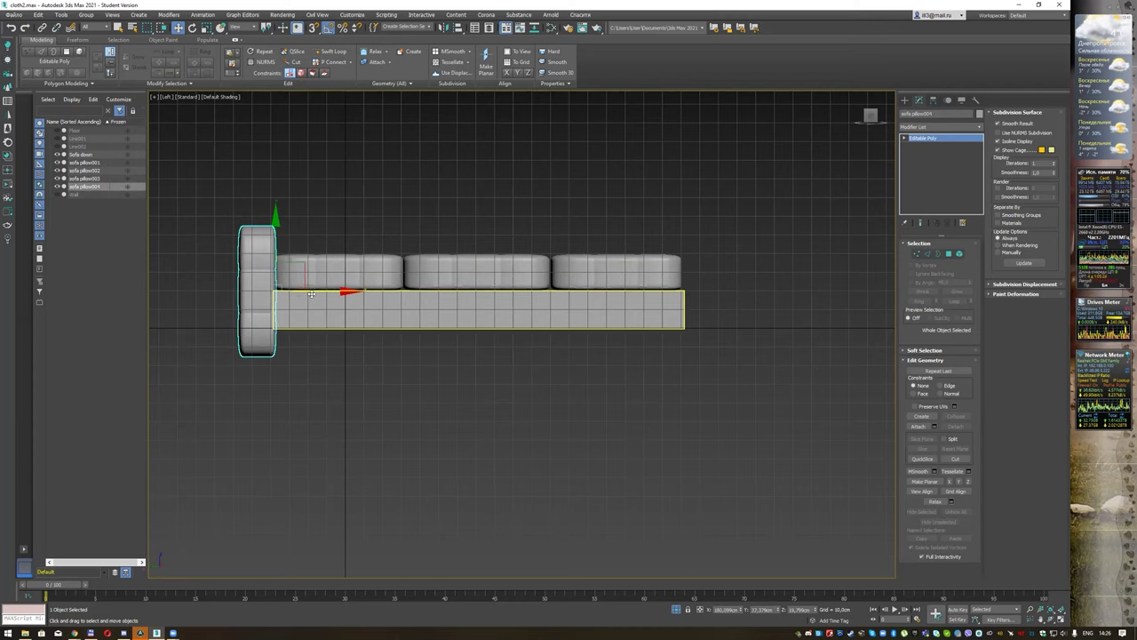
shift+drag(698, 303, 750, 303)
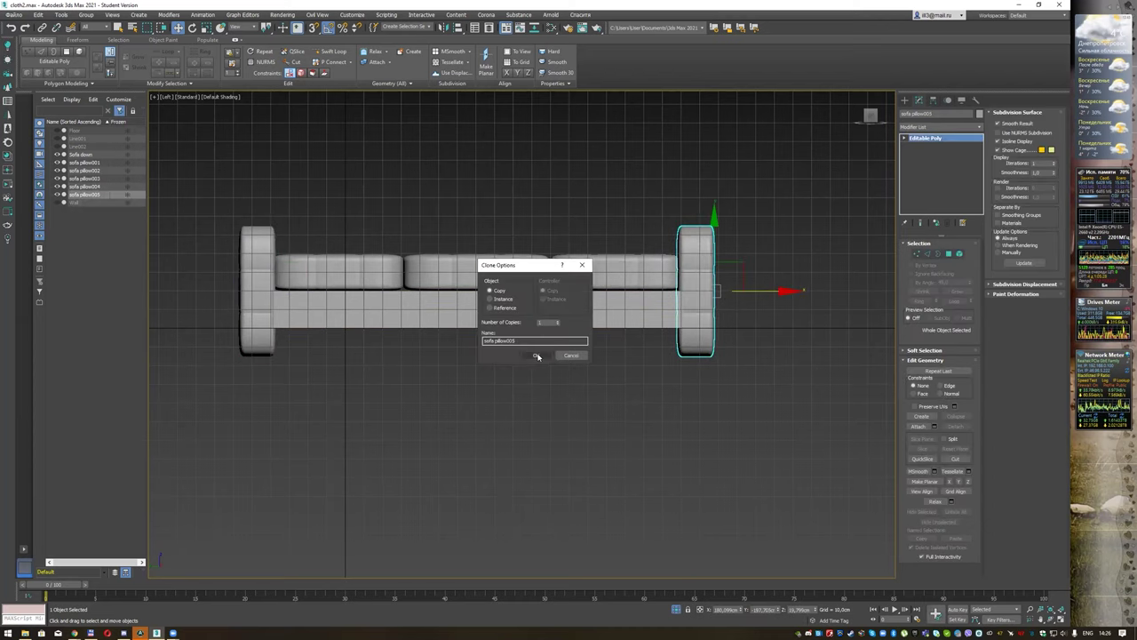
Step: Confirm the clone, then stretch sofa pillow004 taller with non-uniform scale and raise it
click(536, 354)
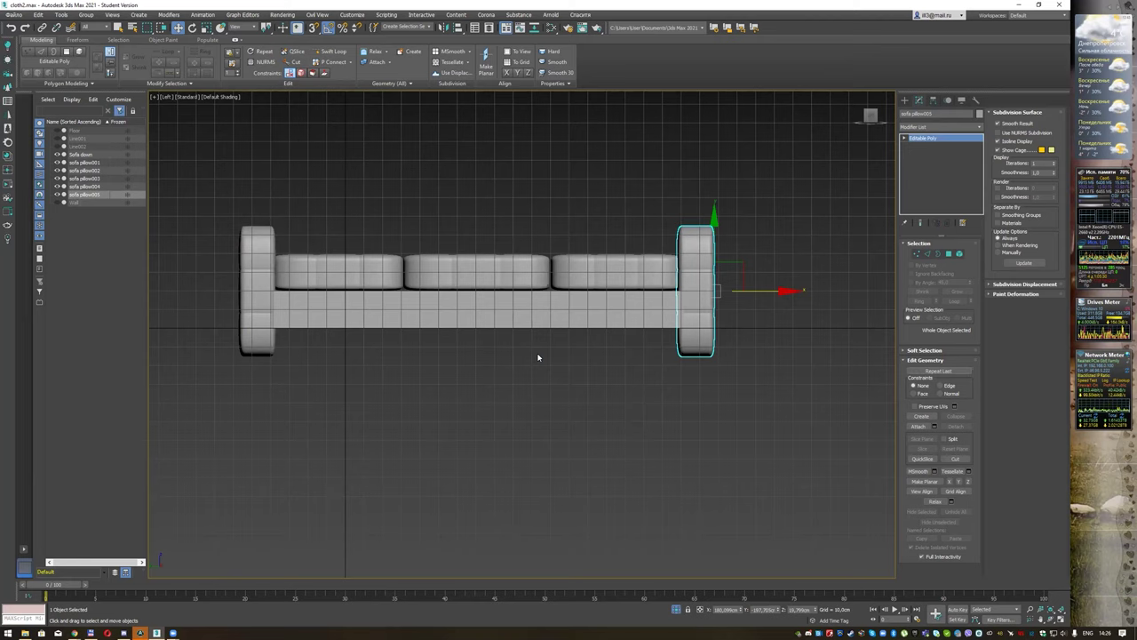
key(p)
mouse_move(514, 265)
alt+middle_down()
mouse_move(488, 264)
mouse_move(518, 261)
alt+middle_up()
click(398, 404)
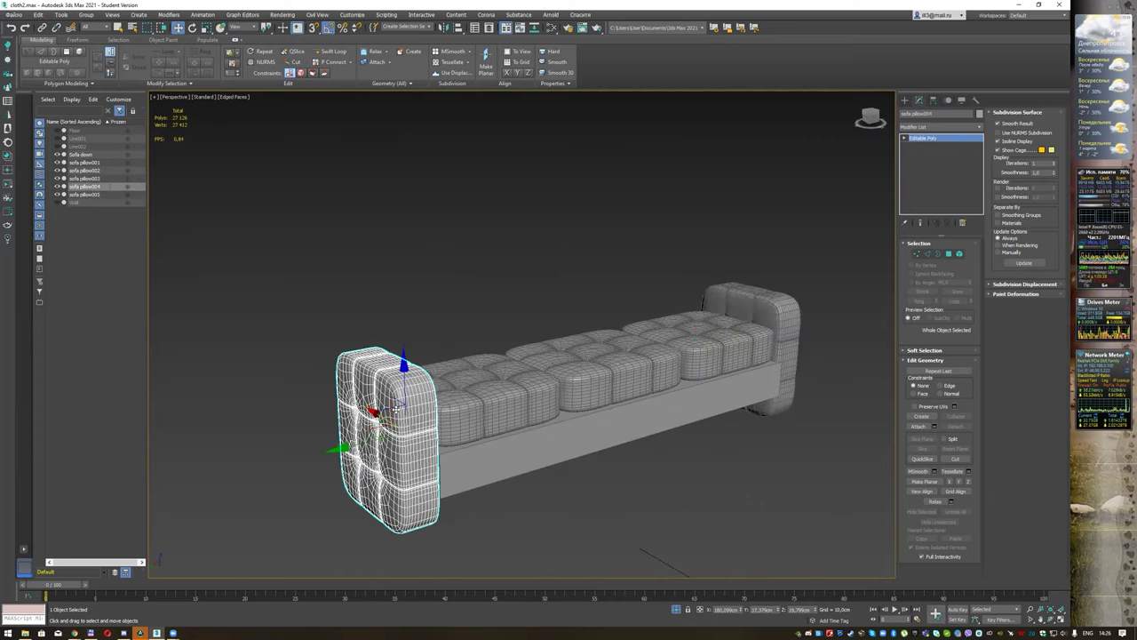
key(r)
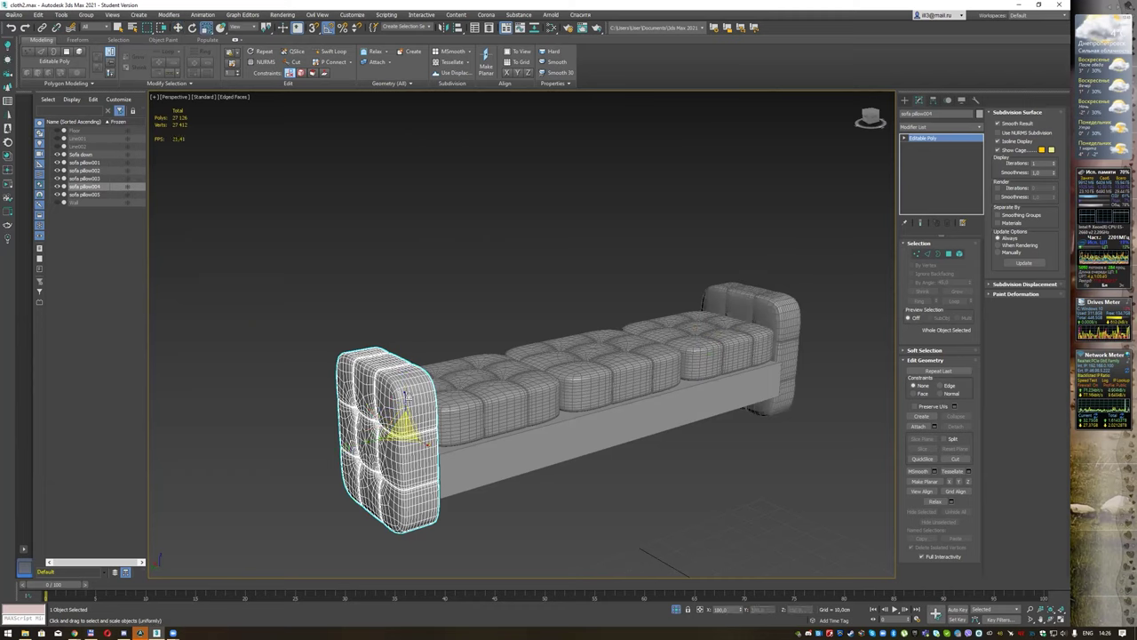
key(r)
drag(404, 393, 479, 342)
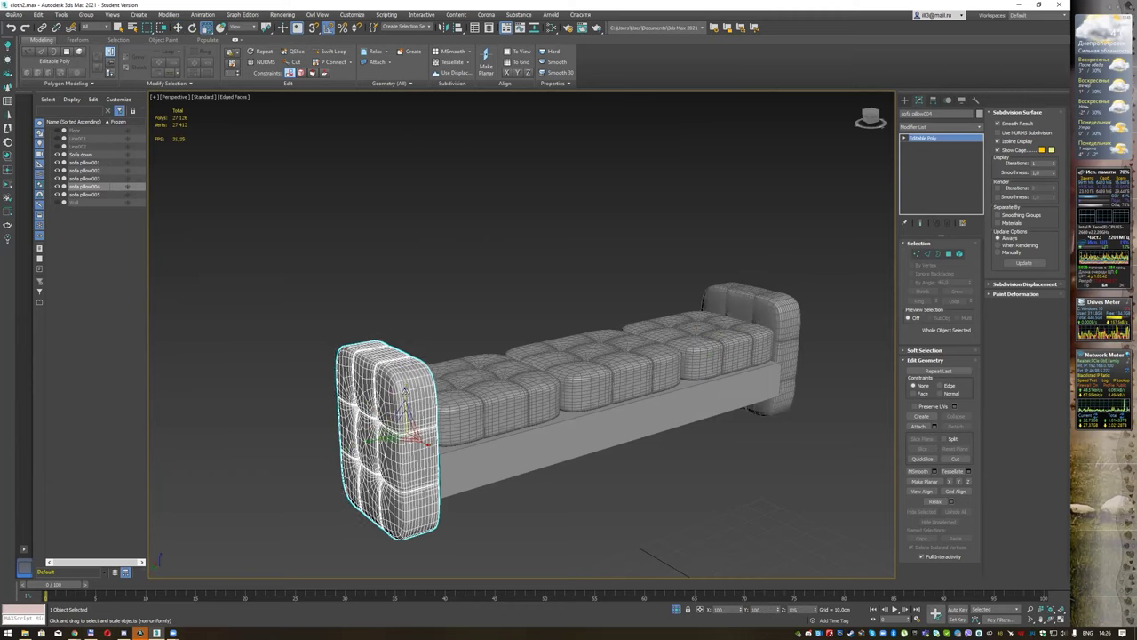
key(r)
key(r)
mouse_move(479, 342)
alt+middle_down()
mouse_move(505, 328)
mouse_move(498, 342)
alt+middle_up()
key(w)
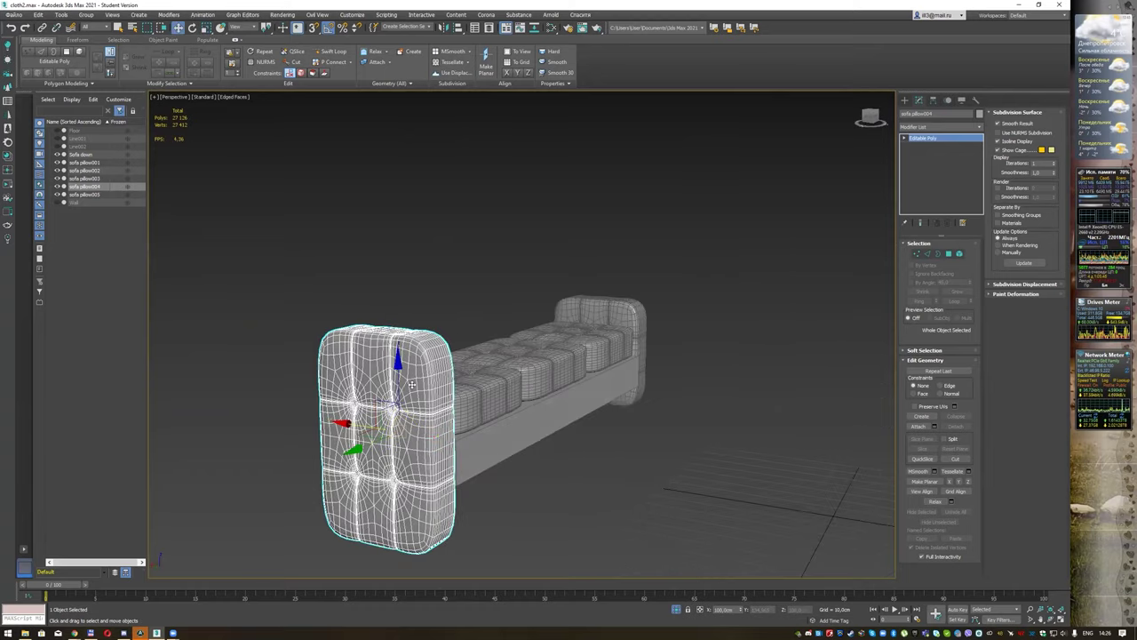
drag(400, 381, 401, 365)
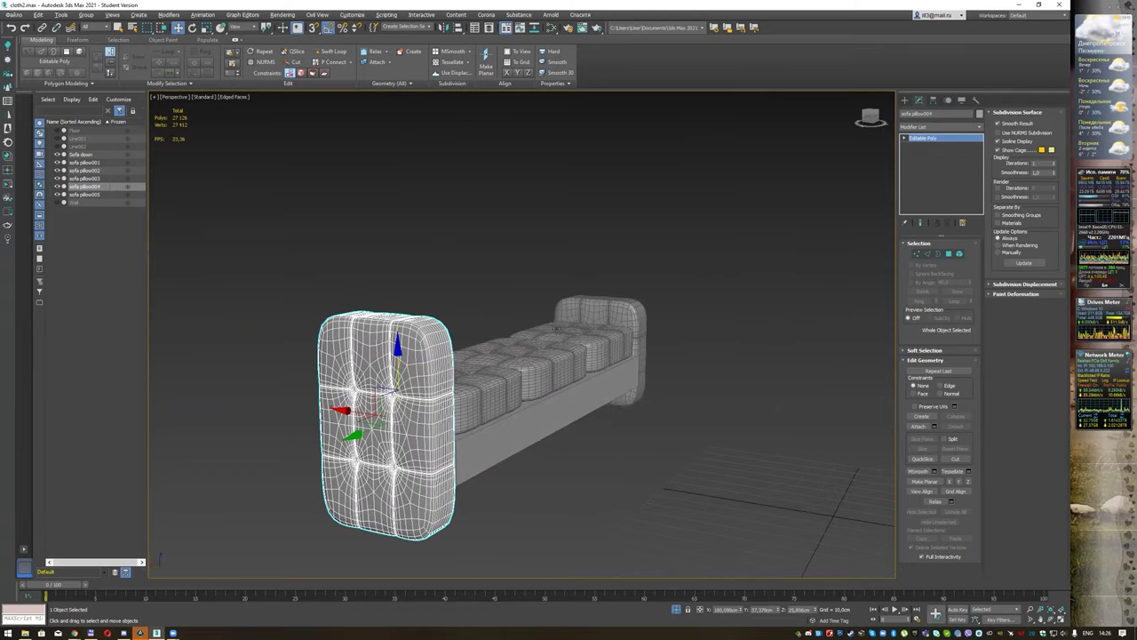
Step: Delete the duplicate sofa pillow005 from the sofa's right end
alt+middle_drag(556, 327, 506, 309)
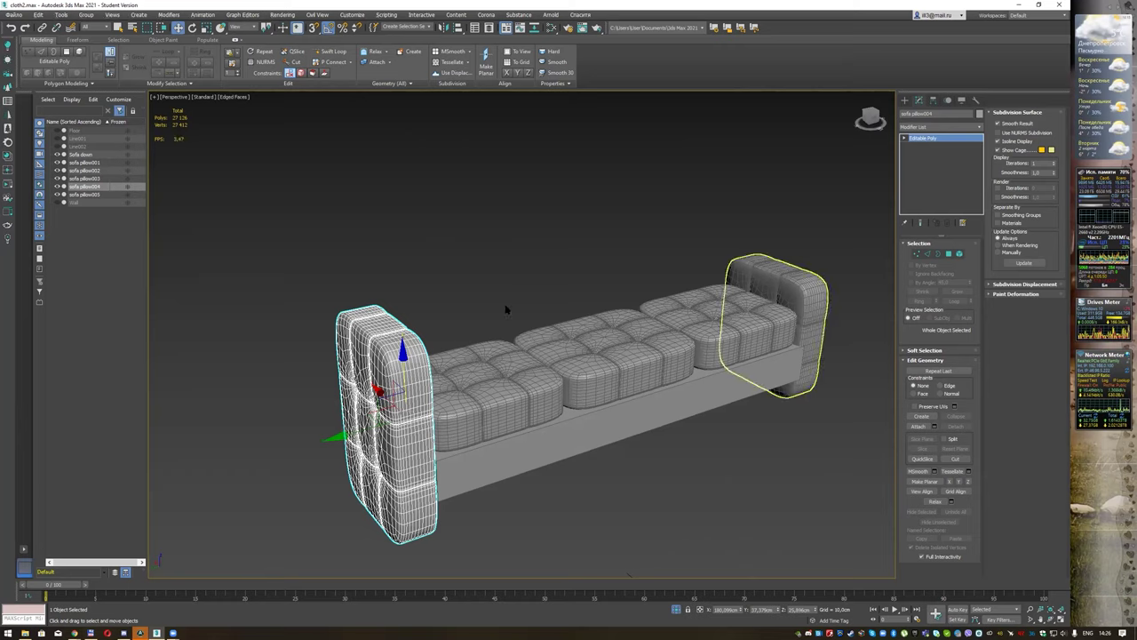
click(799, 290)
key(Delete)
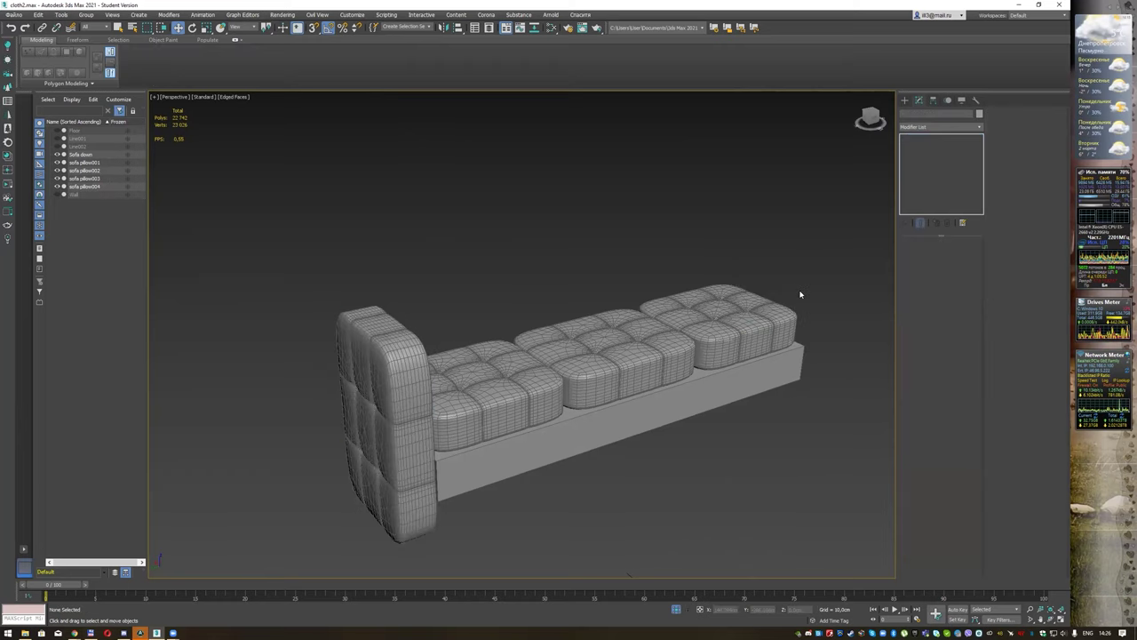
Step: Scale sofa pillow004 to make it thinner and view the whole sofa
alt+middle_drag(447, 343, 472, 327)
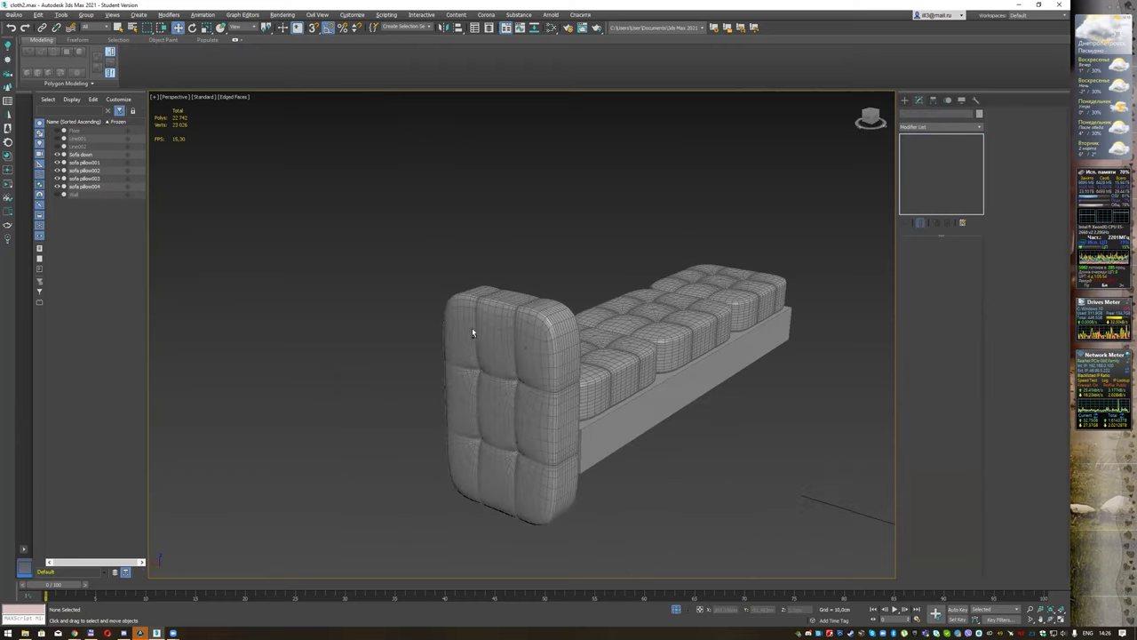
click(528, 349)
key(r)
drag(557, 411, 525, 402)
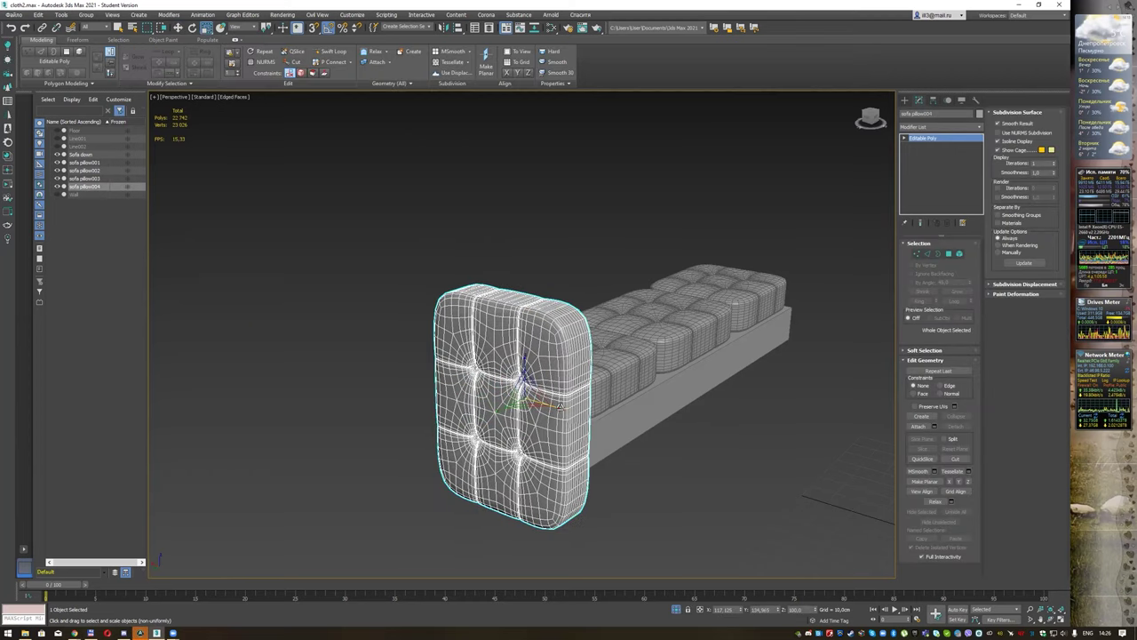
alt+middle_drag(524, 402, 611, 313)
key(q)
mouse_move(602, 266)
middle_down()
mouse_move(428, 250)
mouse_move(464, 247)
middle_up()
mouse_move(436, 259)
alt+middle_down()
mouse_move(425, 254)
mouse_move(471, 248)
alt+middle_up()
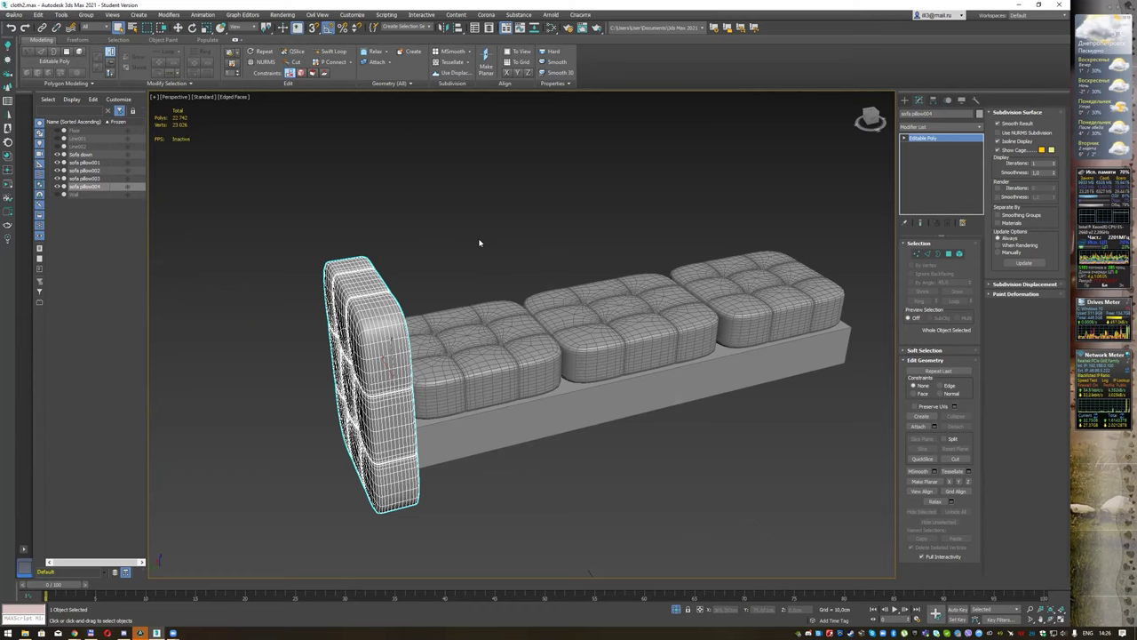
Step: Apply an FFD 4x4x4 modifier to the armrest cushion
click(979, 129)
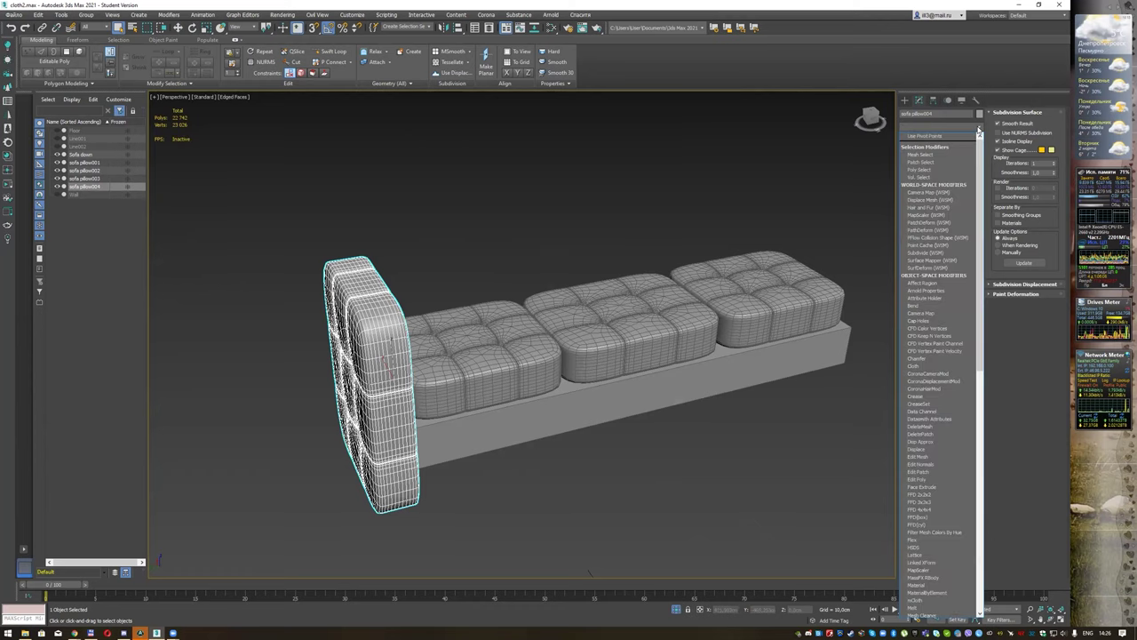
key(f)
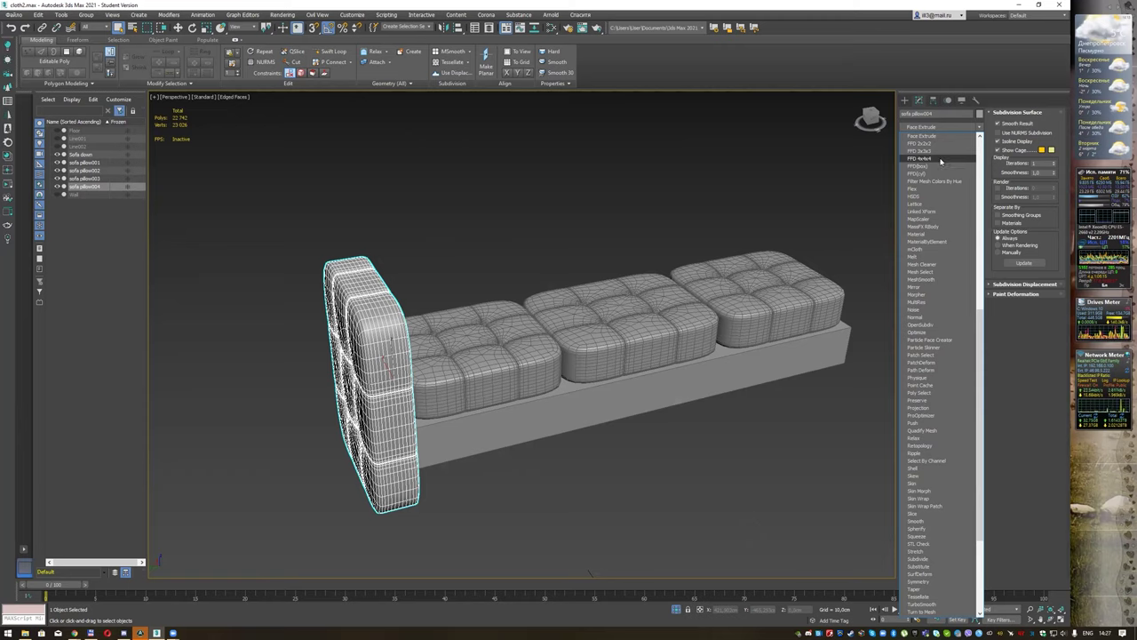
click(941, 160)
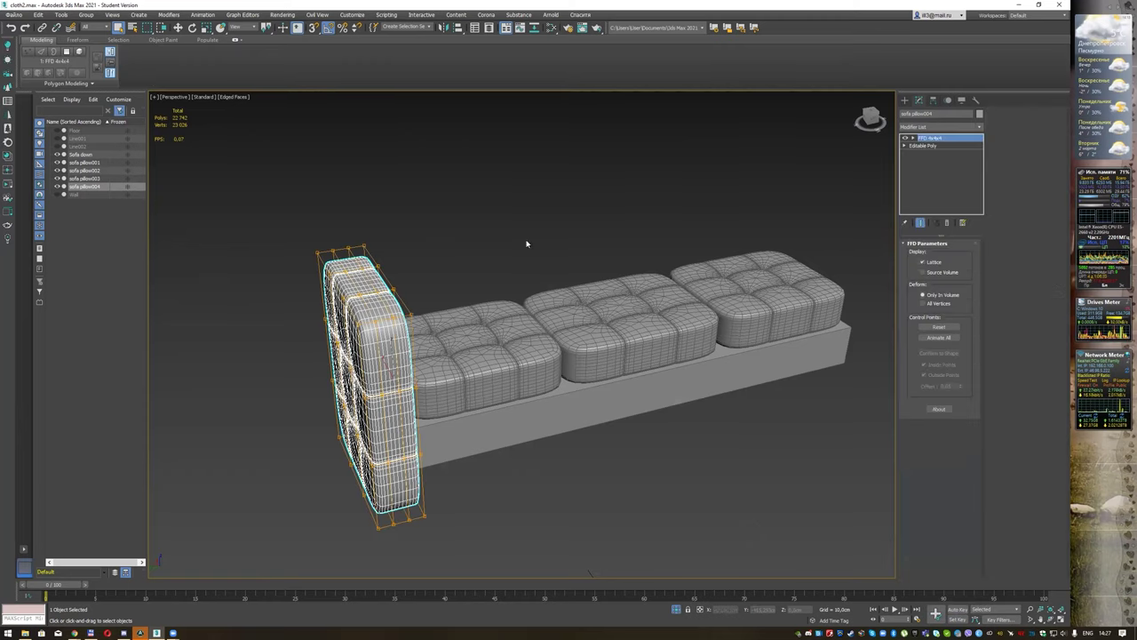
middle_drag(475, 251, 502, 199)
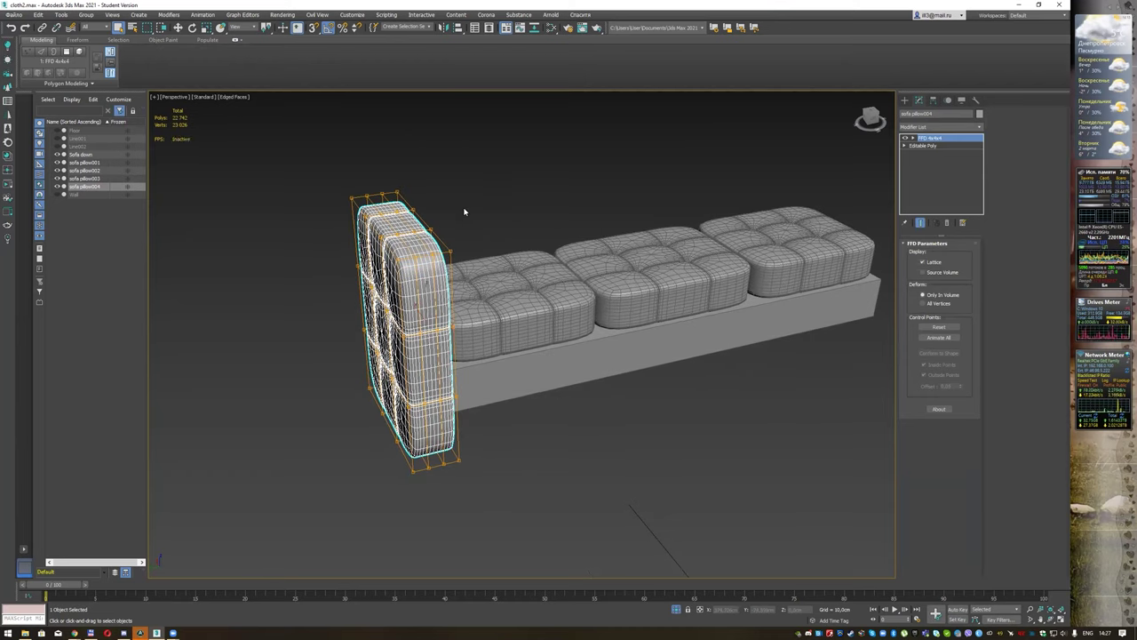
alt+middle_drag(463, 212, 423, 270)
Step: Move the top-row and mid-height control points outward to bend the armrest
key(1)
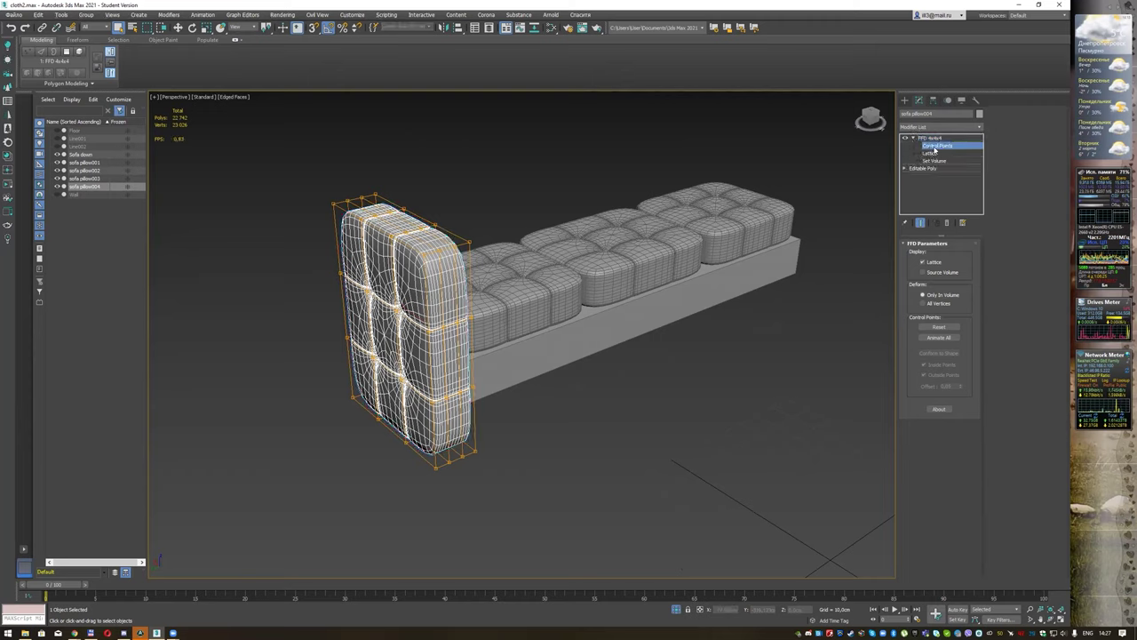
alt+middle_drag(671, 203, 654, 192)
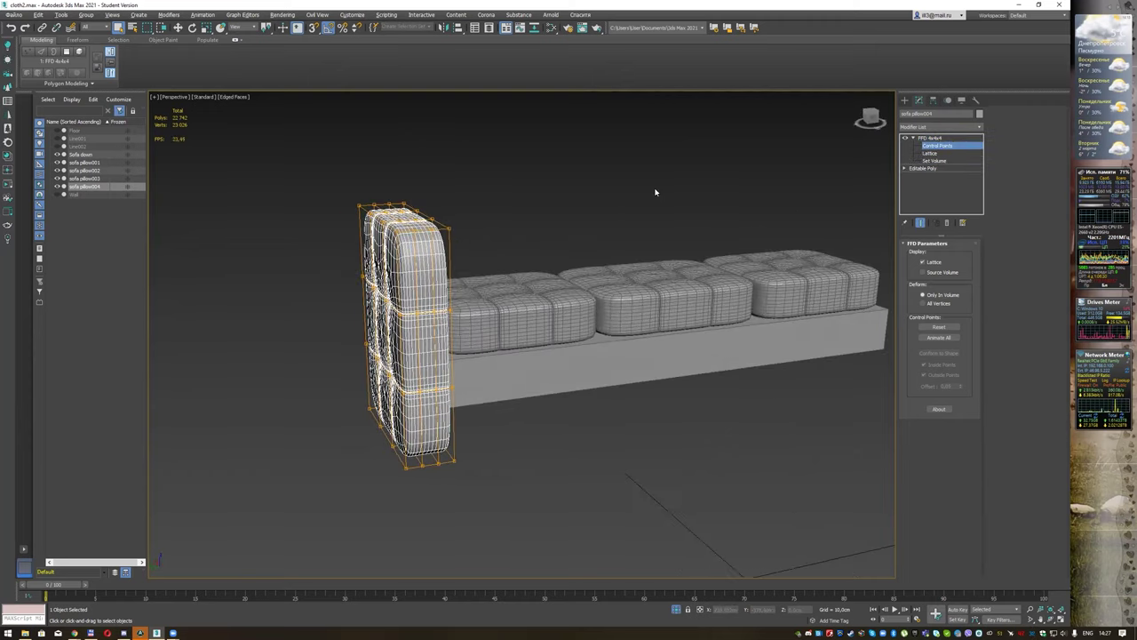
alt+middle_drag(429, 213, 328, 201)
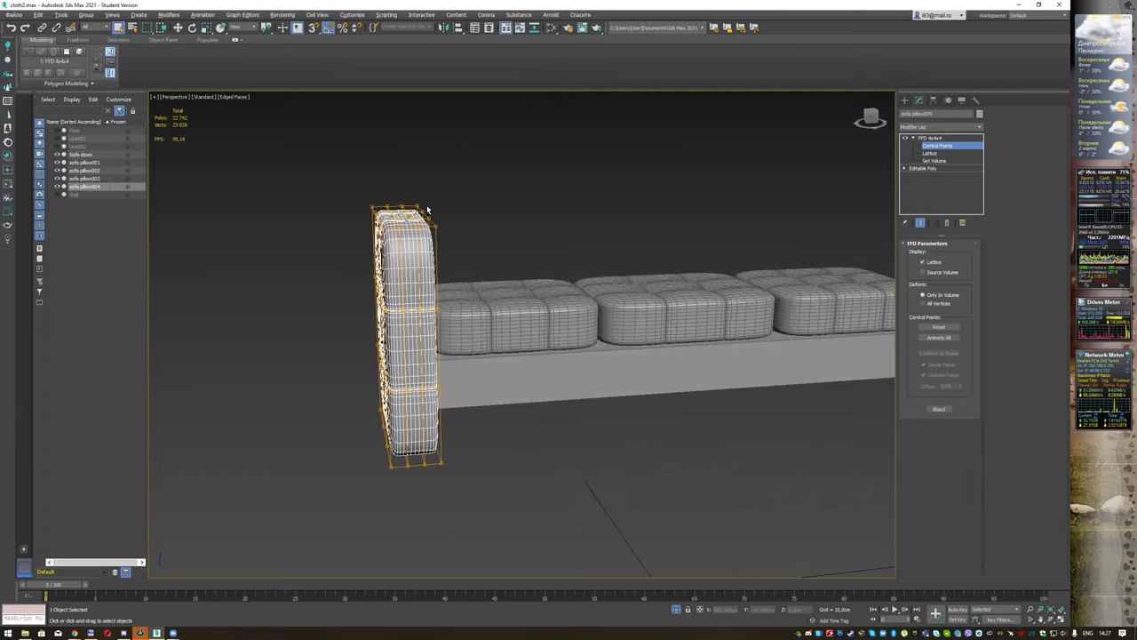
drag(378, 236, 402, 258)
key(w)
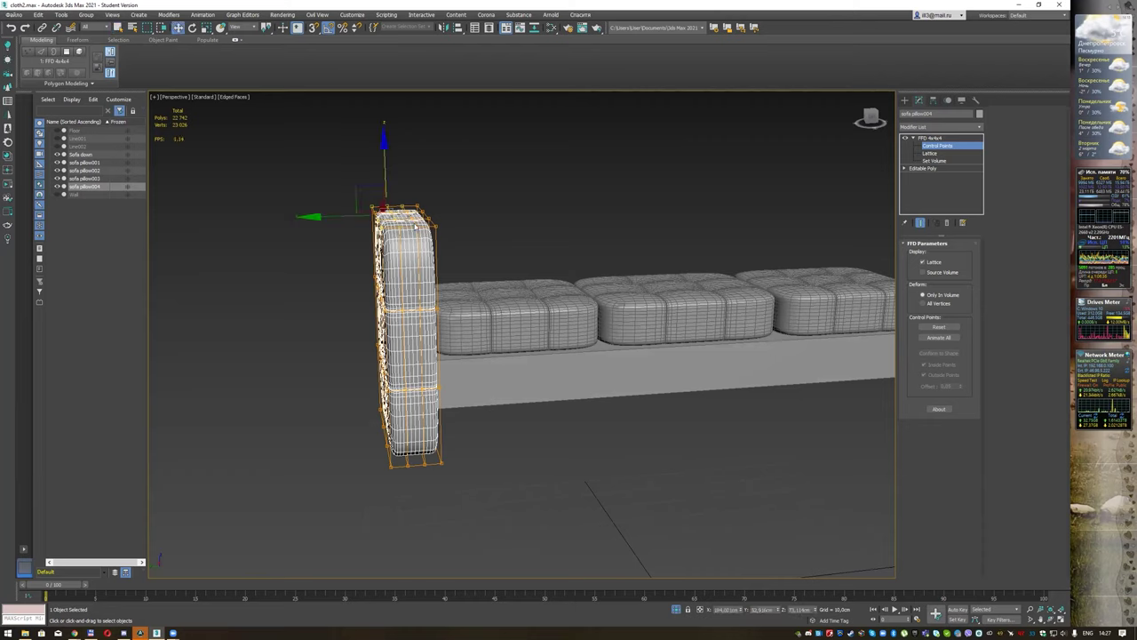
drag(343, 215, 300, 217)
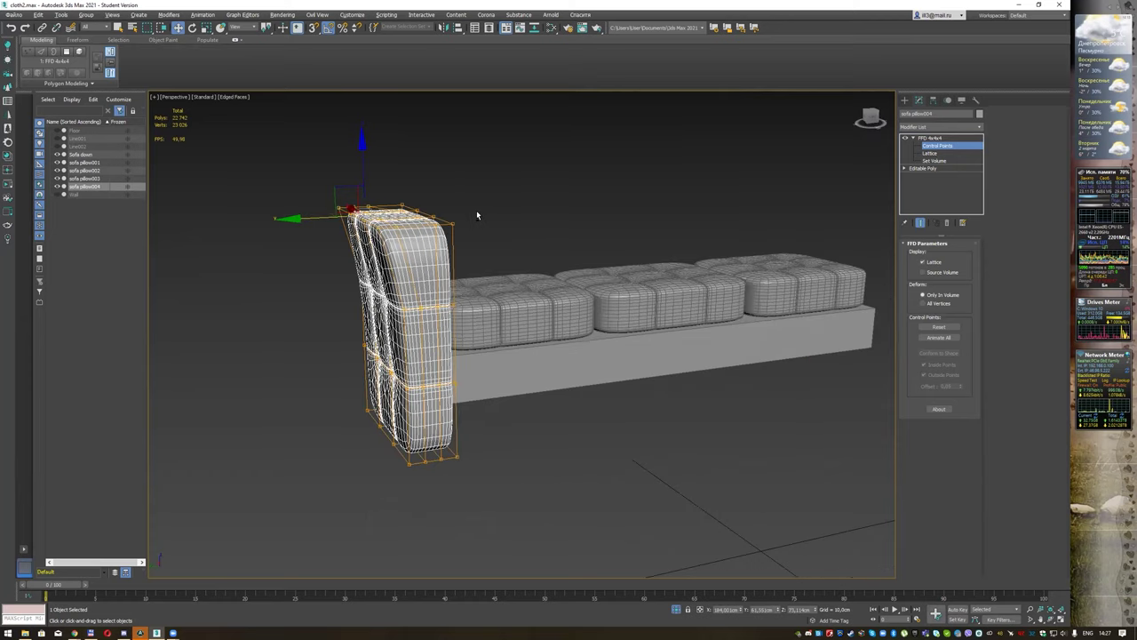
drag(384, 326, 400, 333)
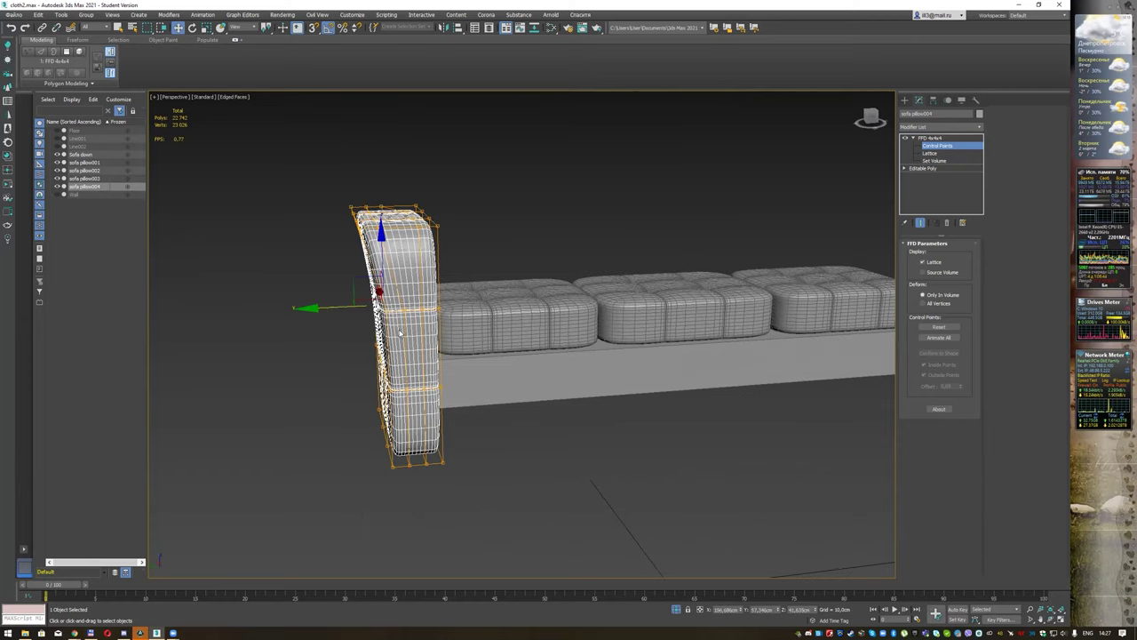
drag(349, 306, 301, 310)
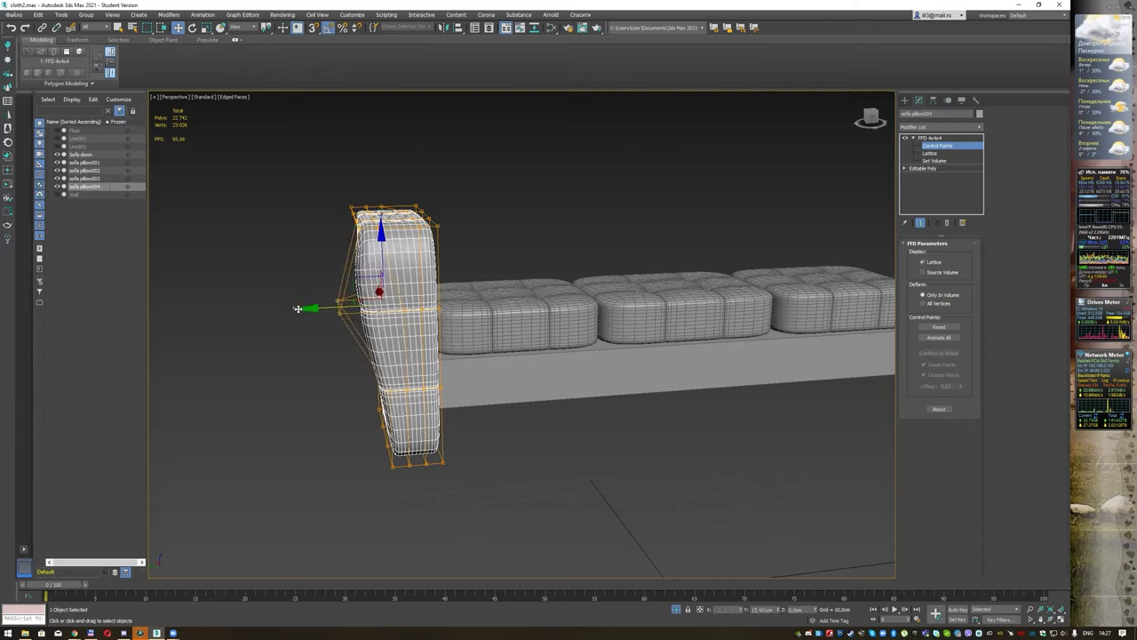
Step: Bulge one side of the lattice outward and push the cushion's upper edge out and down
mouse_move(301, 309)
alt+middle_down()
mouse_move(597, 314)
mouse_move(581, 318)
mouse_move(525, 276)
mouse_move(427, 264)
mouse_move(245, 296)
mouse_move(459, 355)
alt+middle_up()
drag(334, 294, 273, 342)
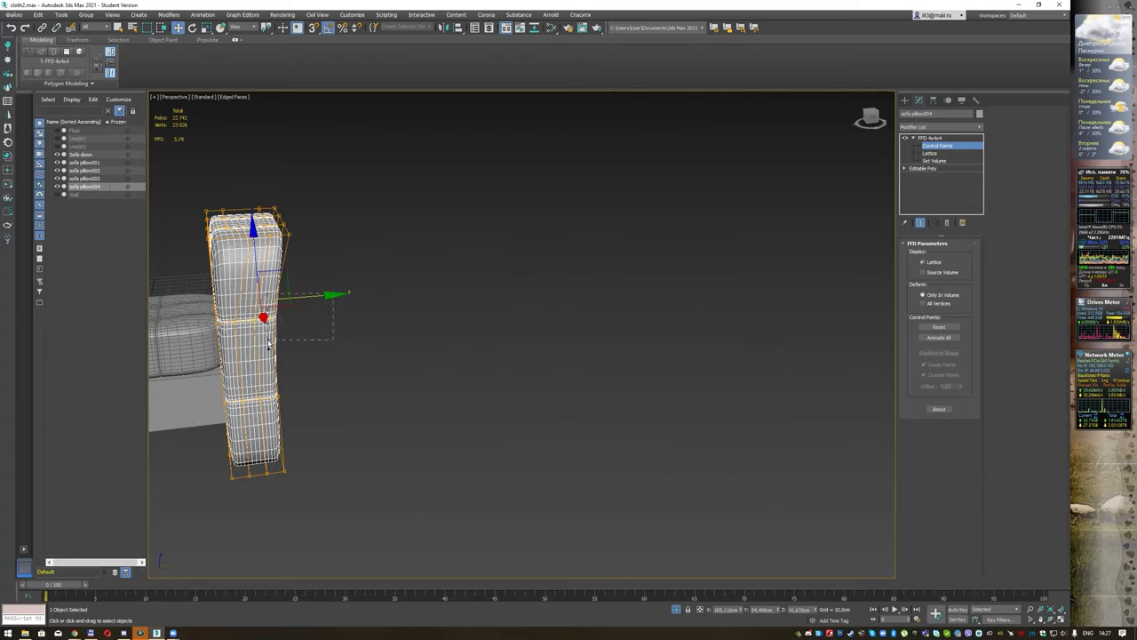
drag(336, 294, 367, 297)
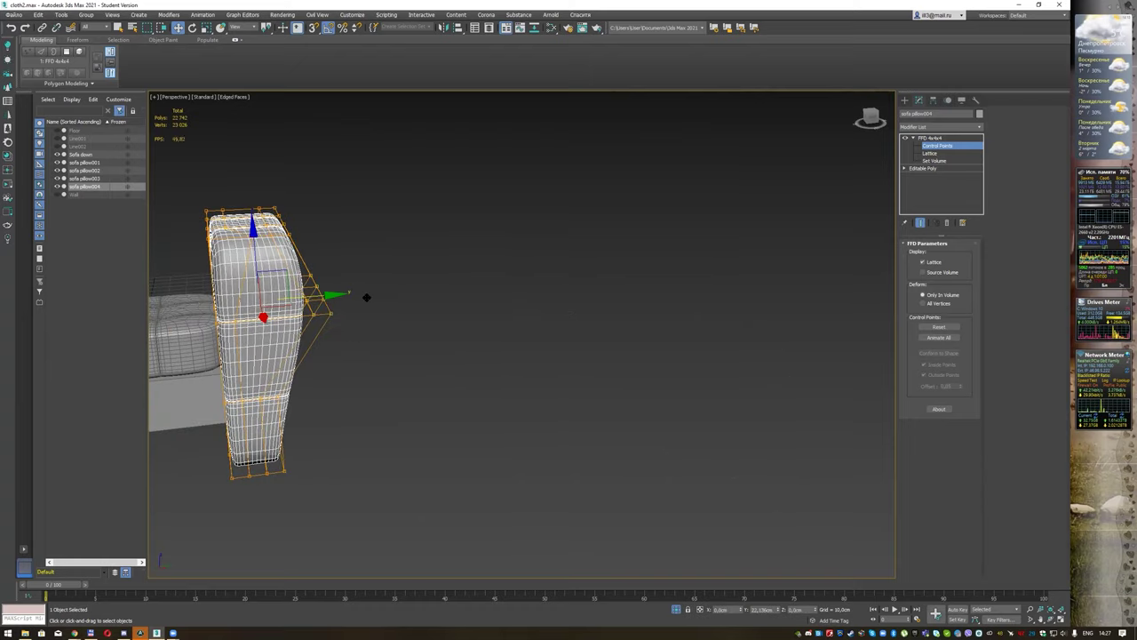
mouse_move(439, 286)
alt+middle_down()
mouse_move(378, 318)
mouse_move(275, 289)
alt+middle_up()
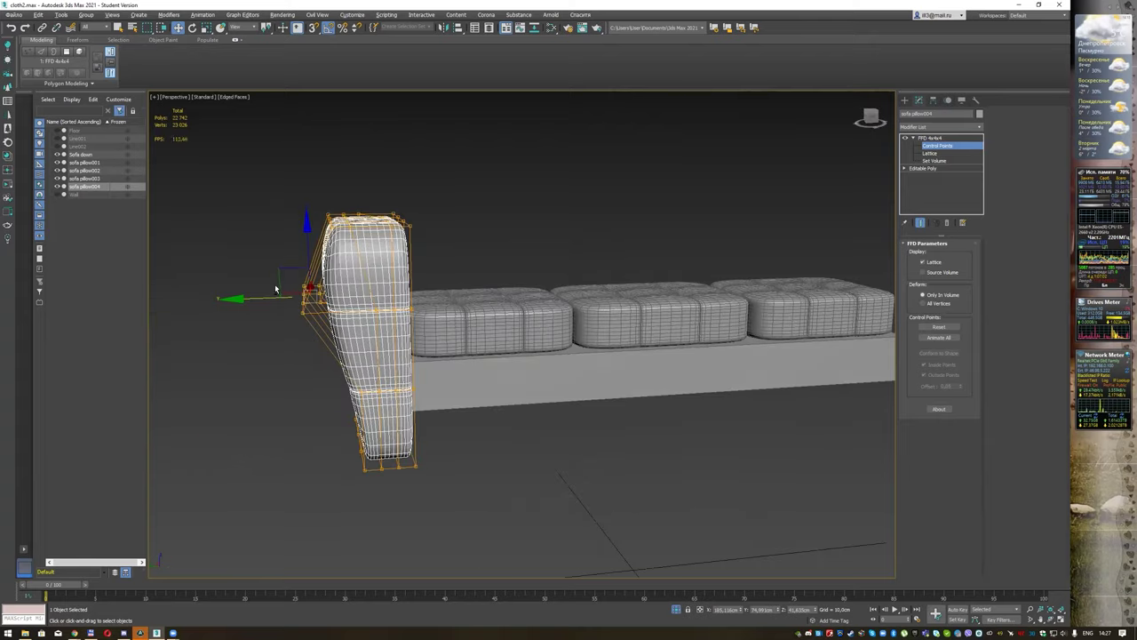
drag(262, 299, 262, 326)
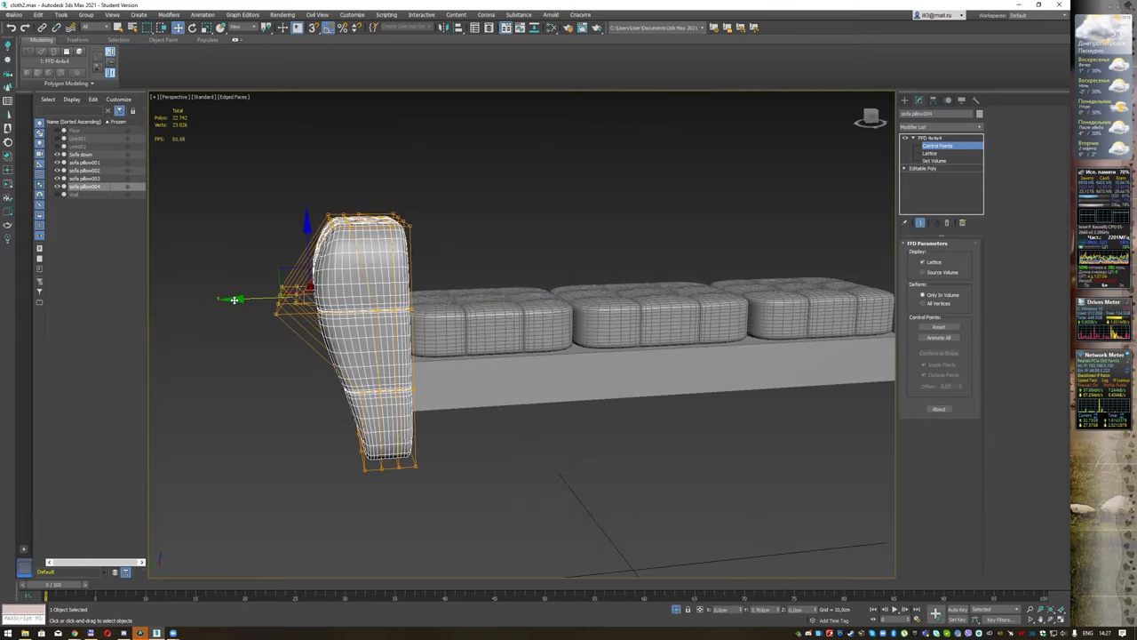
mouse_move(261, 326)
alt+middle_down()
mouse_move(450, 381)
mouse_move(764, 283)
alt+middle_up()
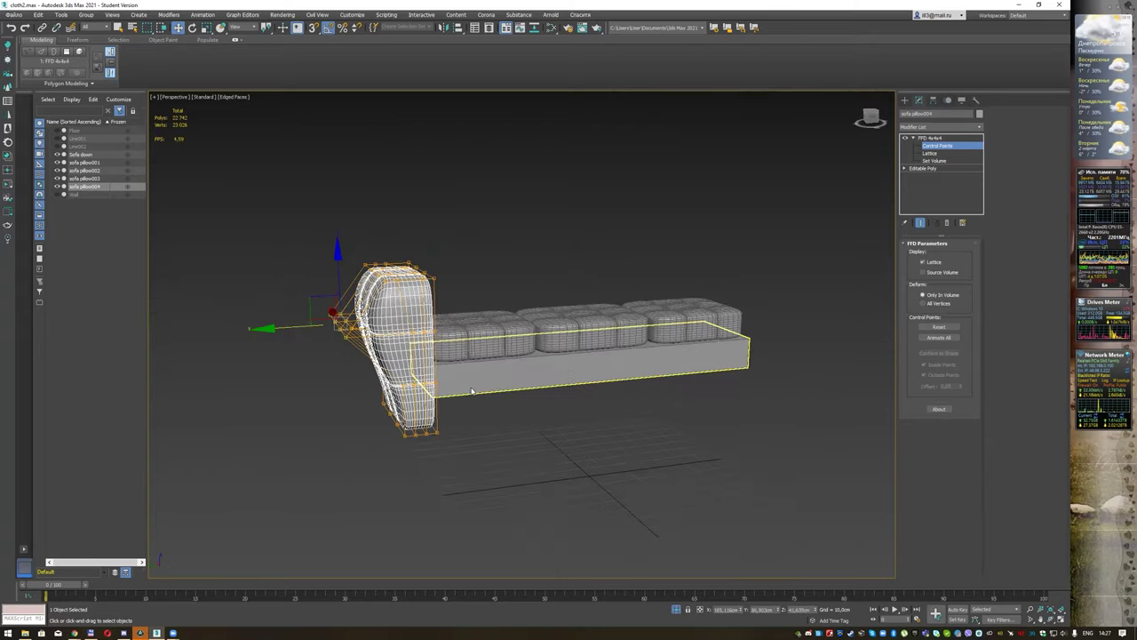
Step: Exit control-point editing, reselect the armrest cushion and open its context menu
click(929, 139)
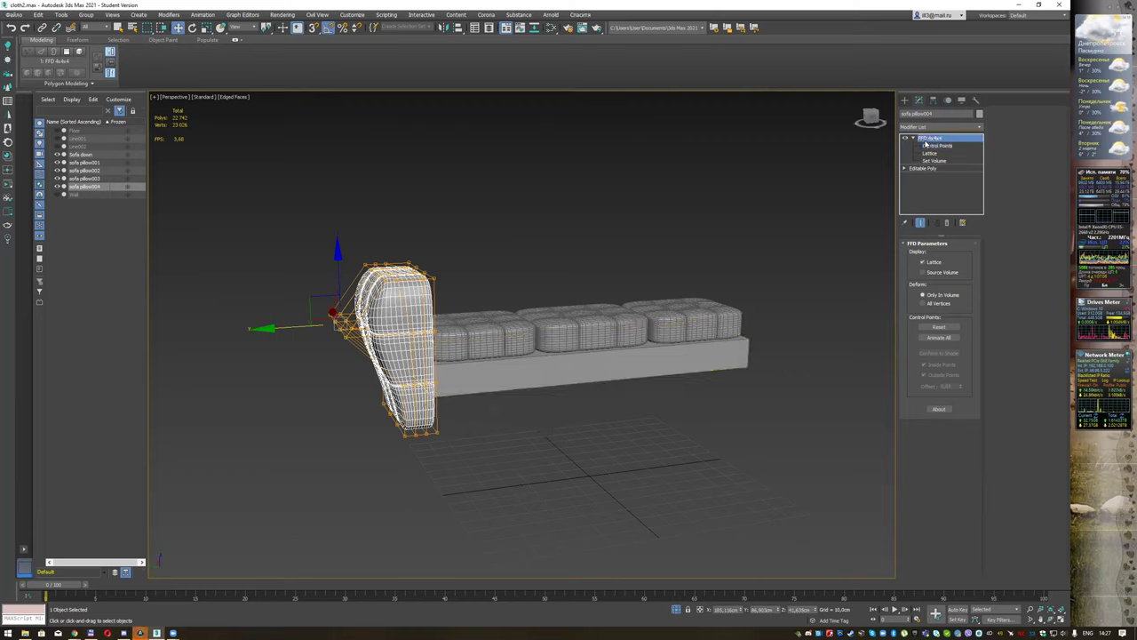
click(579, 430)
alt+middle_drag(578, 432, 565, 423)
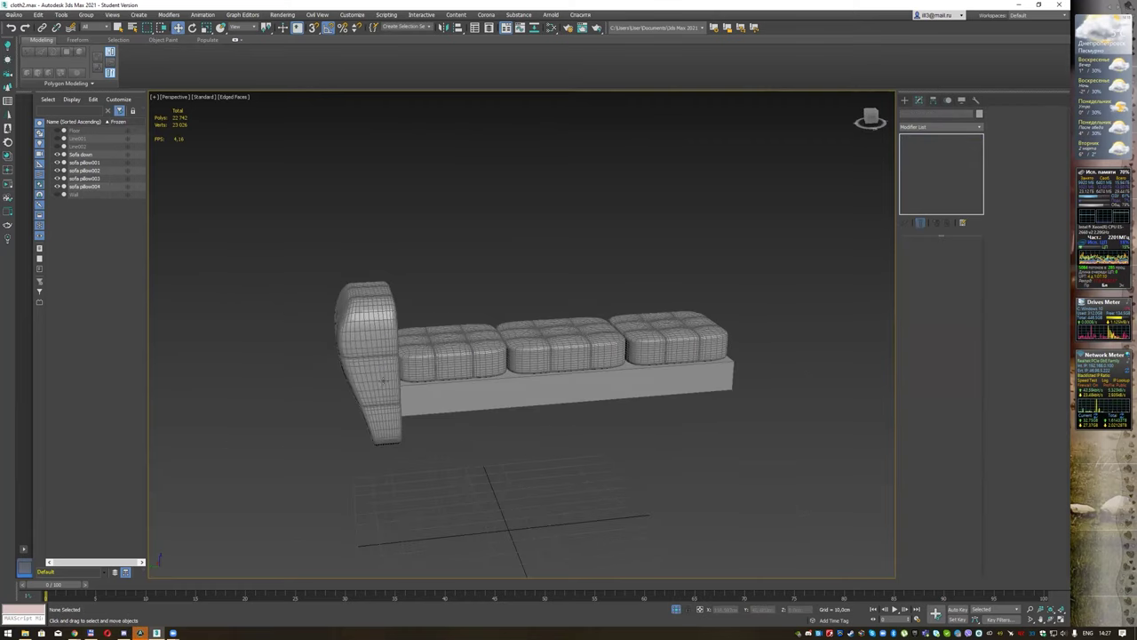
click(361, 310)
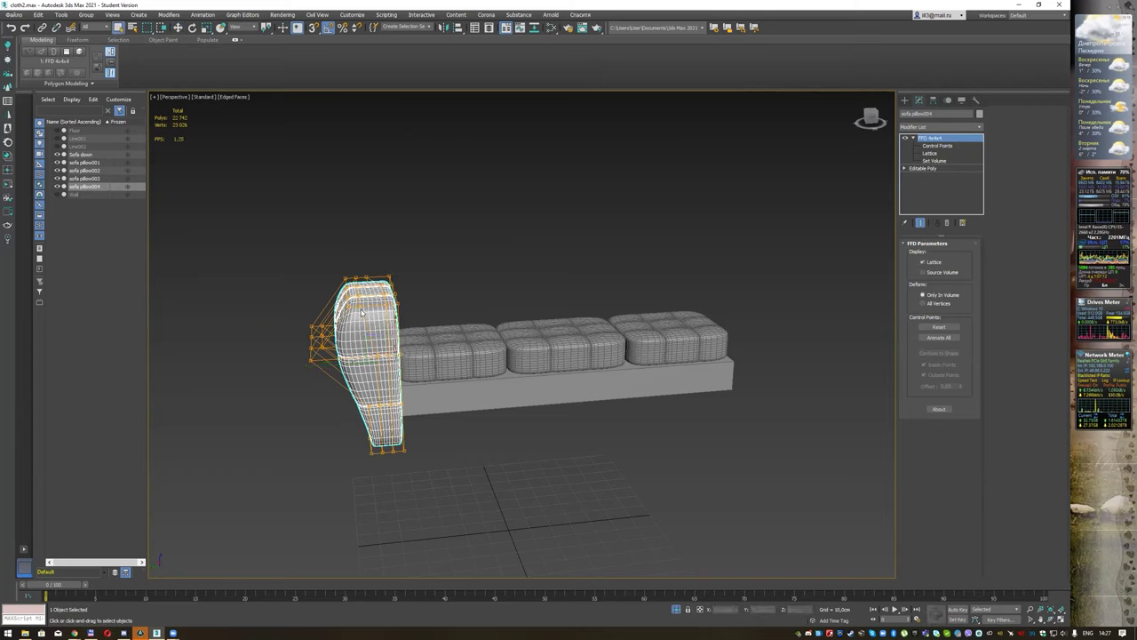
right_click(359, 306)
Step: Convert the left armrest to Editable Poly and Shift-drag a copy of it to the right
click(459, 405)
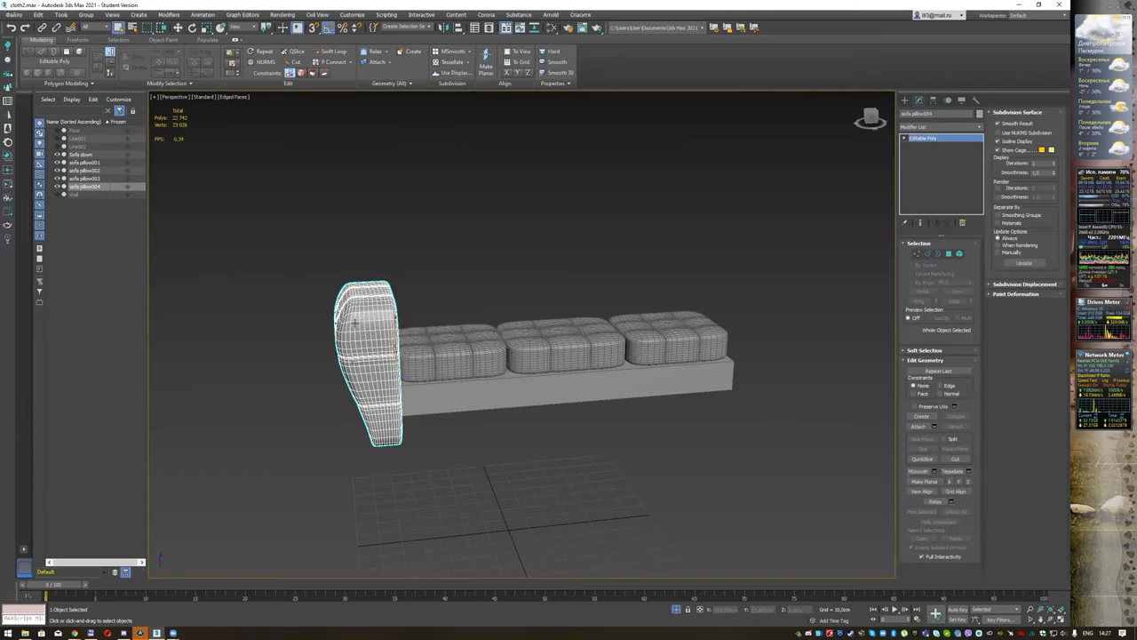
key(w)
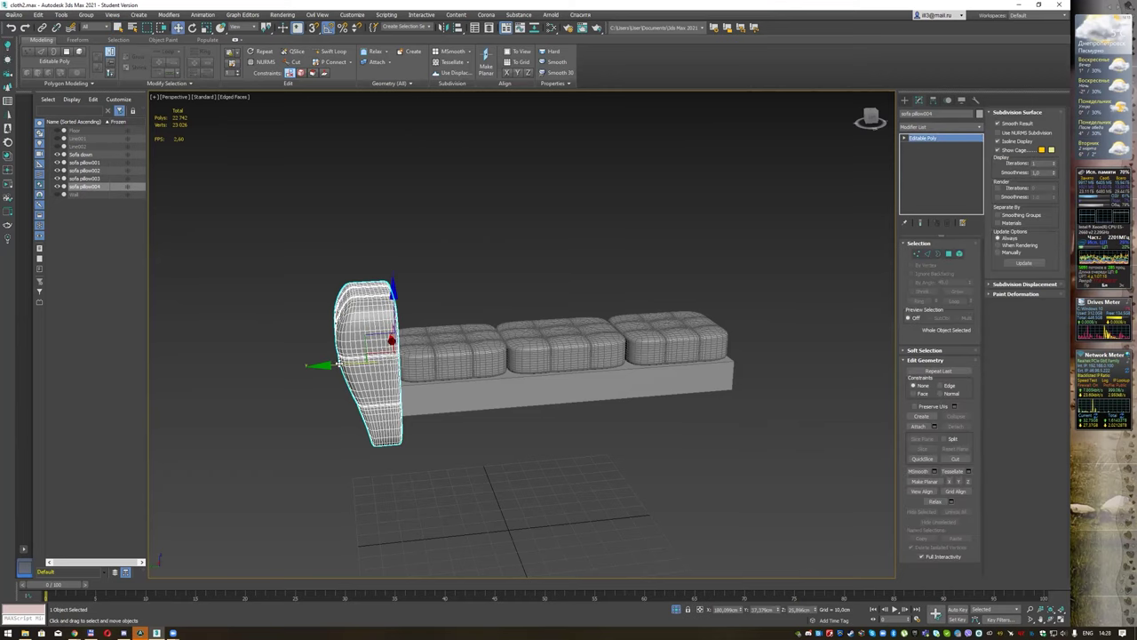
shift+drag(388, 338, 789, 313)
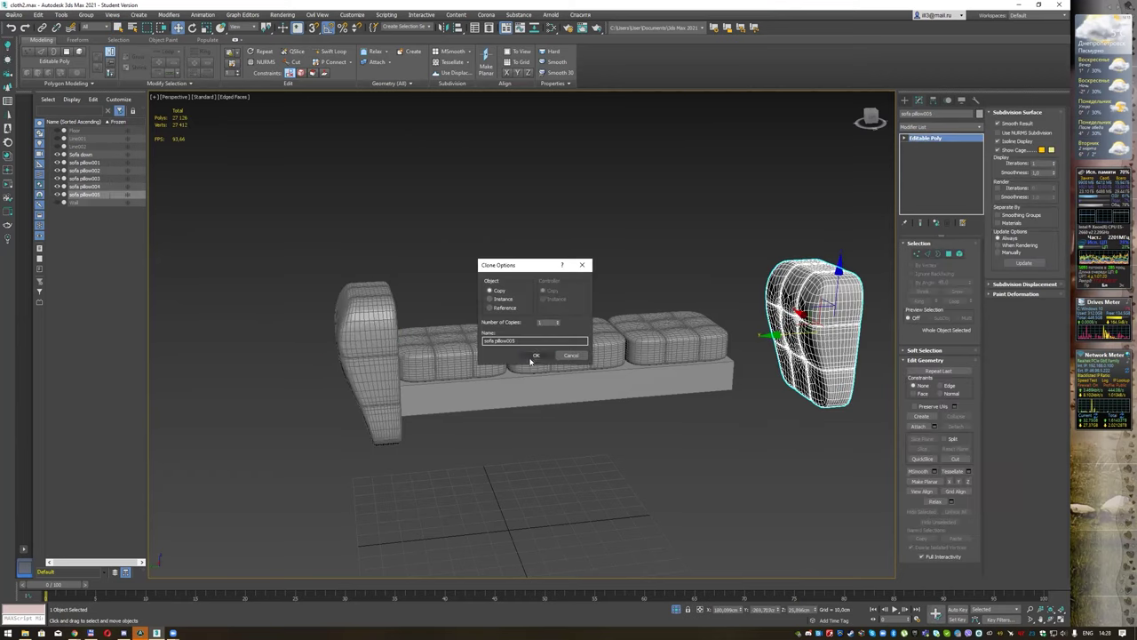
click(531, 360)
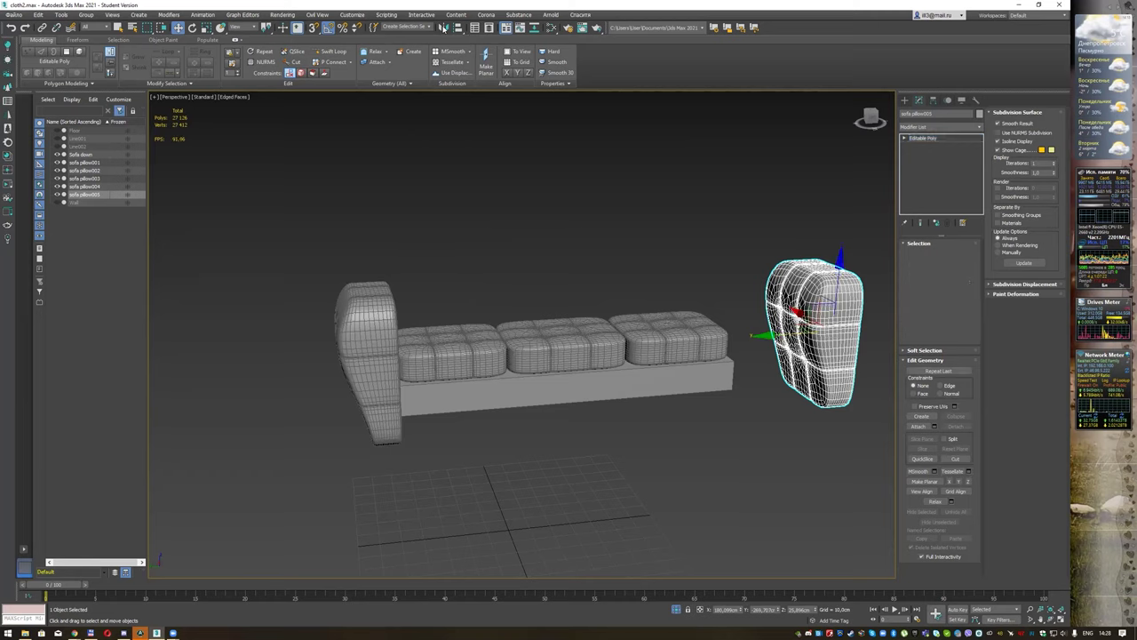
Step: Mirror the copied armrest on X, move it to the base's right end, and select the left seat cushion
click(443, 27)
click(511, 385)
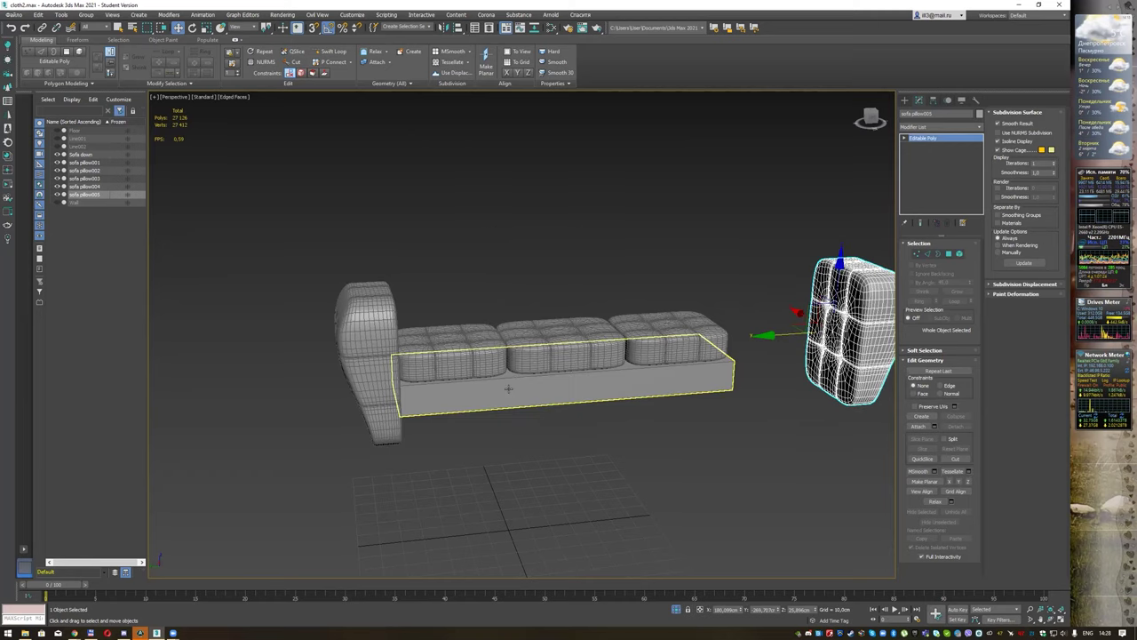
key(l)
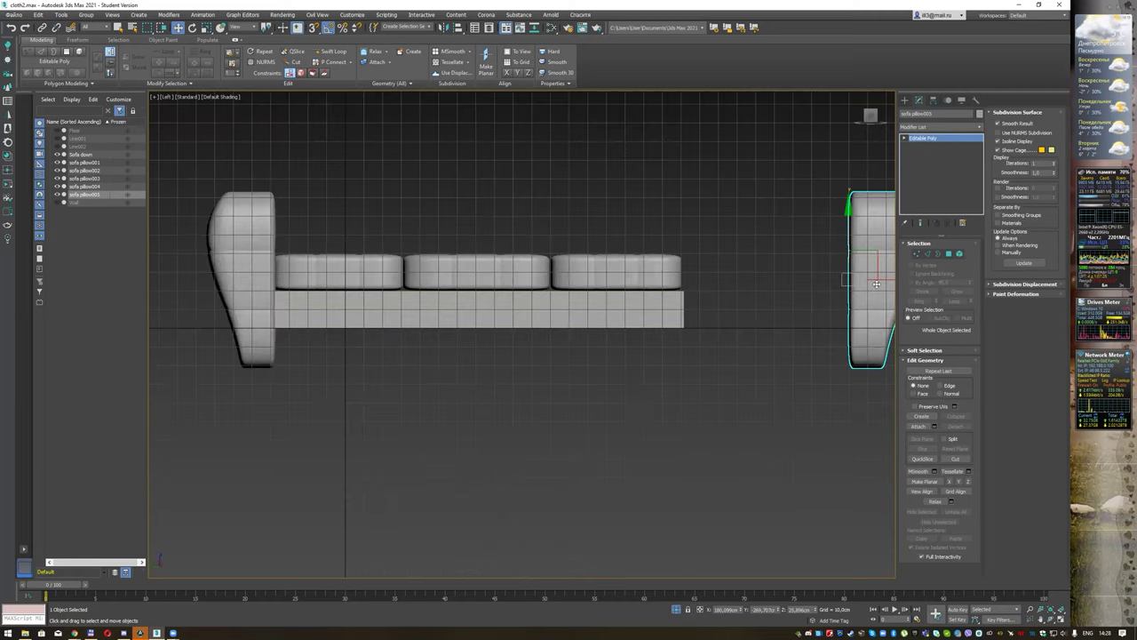
drag(876, 283, 709, 283)
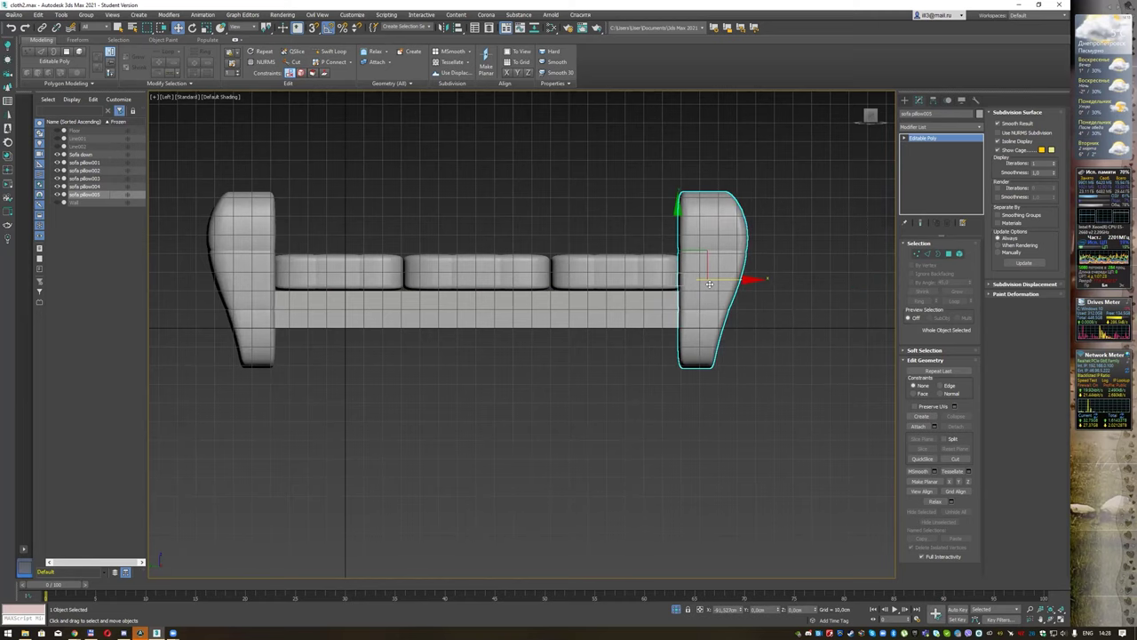
key(p)
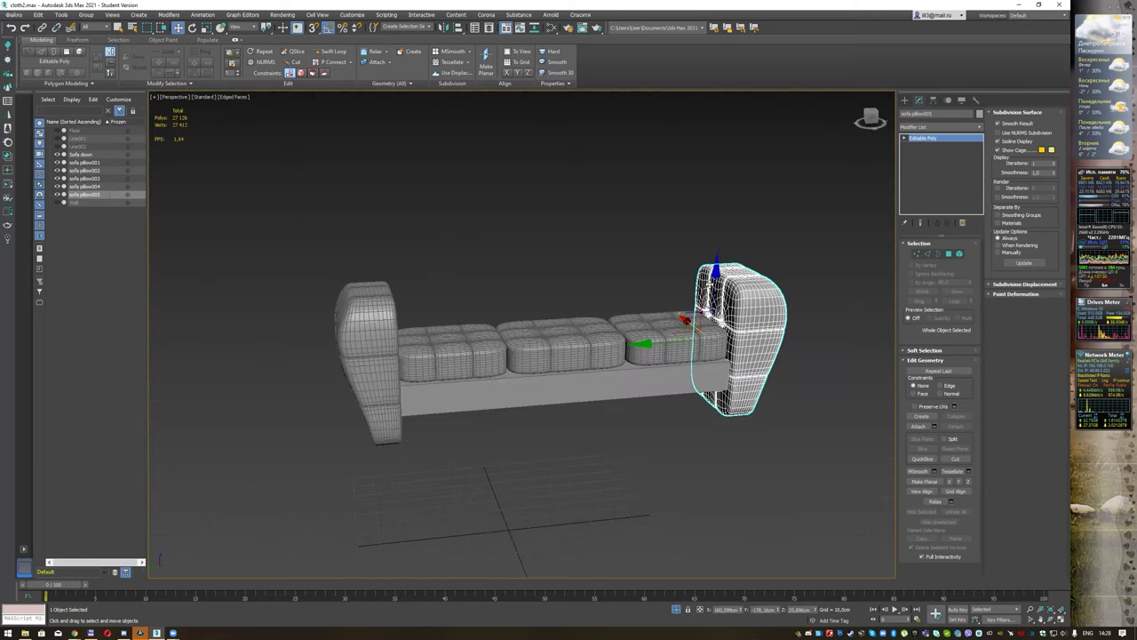
key(q)
mouse_move(617, 236)
alt+middle_down()
mouse_move(659, 249)
mouse_move(651, 228)
mouse_move(608, 263)
alt+middle_up()
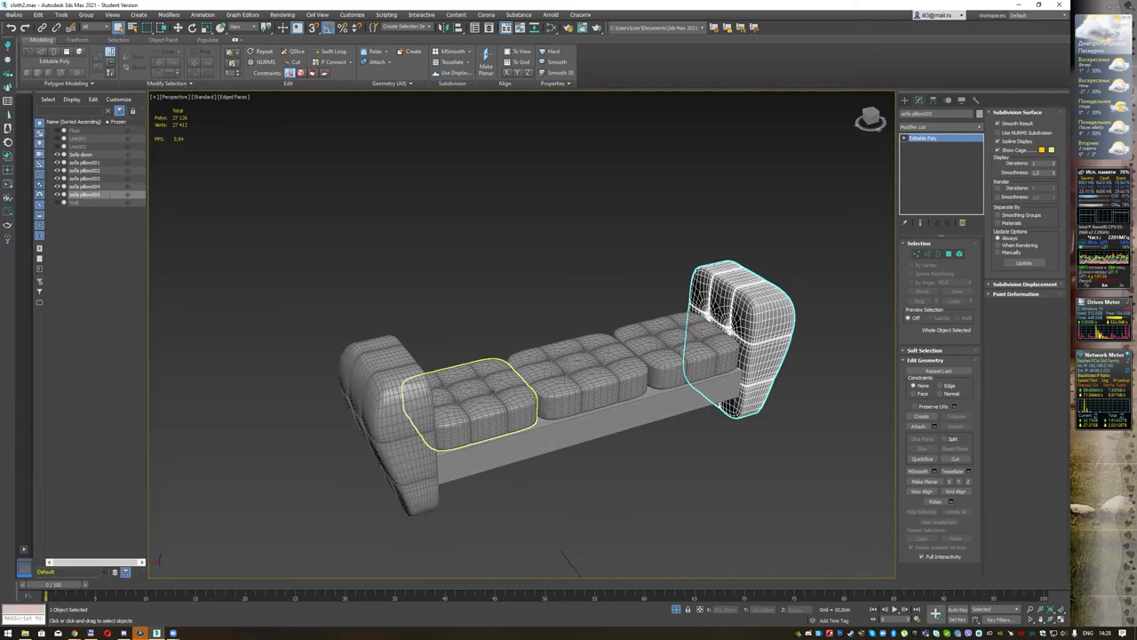
click(494, 392)
mouse_move(506, 392)
alt+middle_down()
mouse_move(558, 372)
mouse_move(444, 426)
alt+middle_up()
Step: Clone the seat cushion and rotate the copy 90° so it stands upright
key(w)
shift+drag(423, 430, 323, 444)
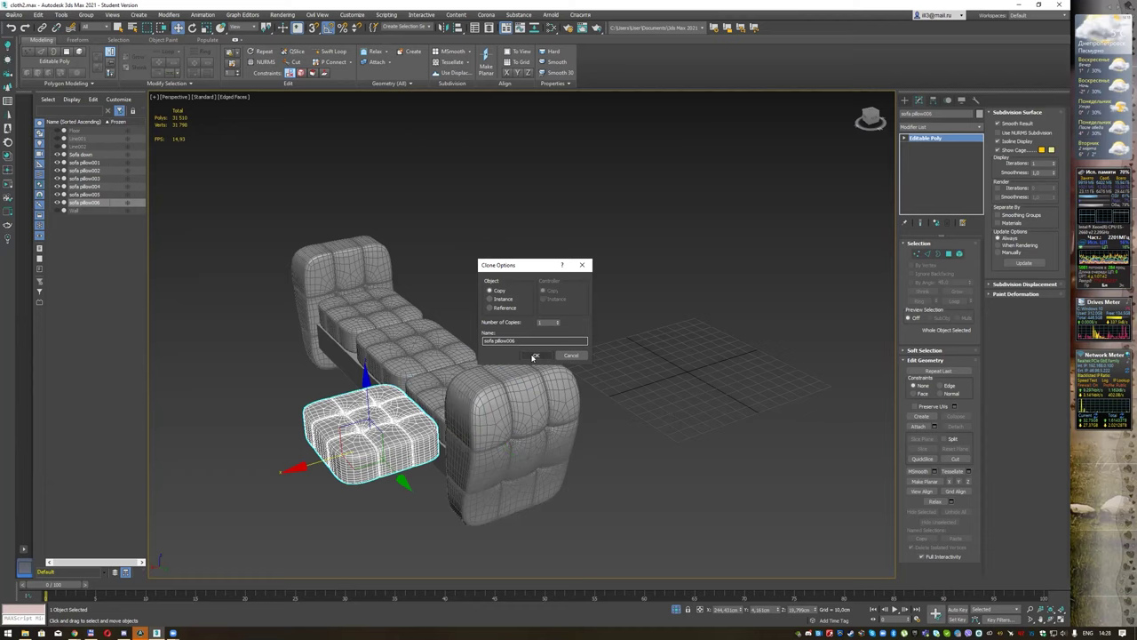
click(534, 356)
key(e)
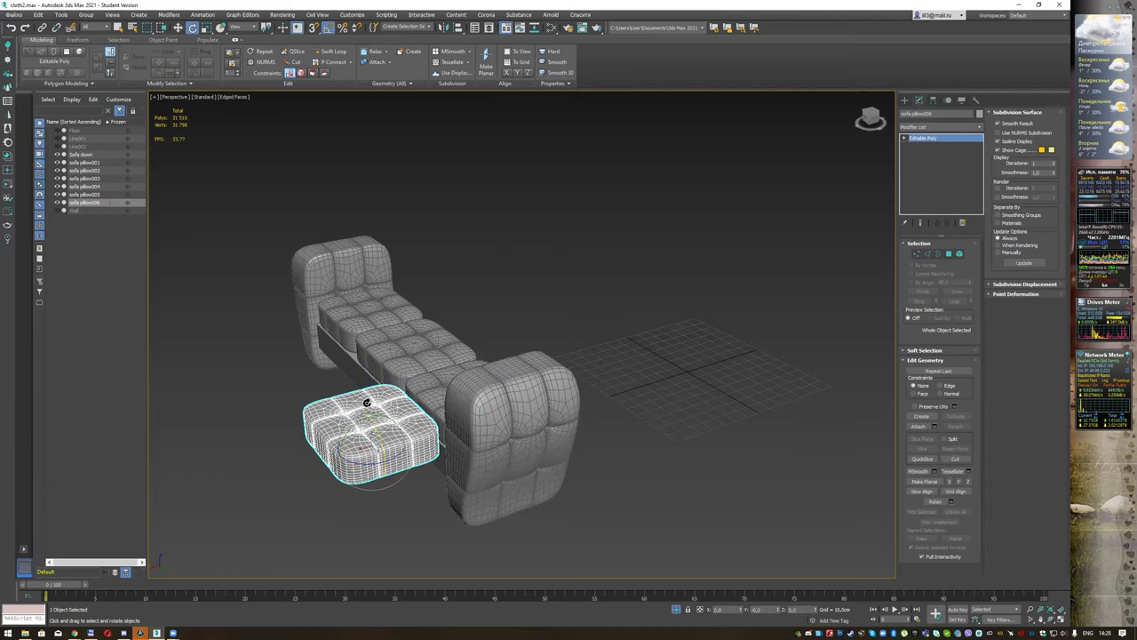
drag(369, 411, 366, 451)
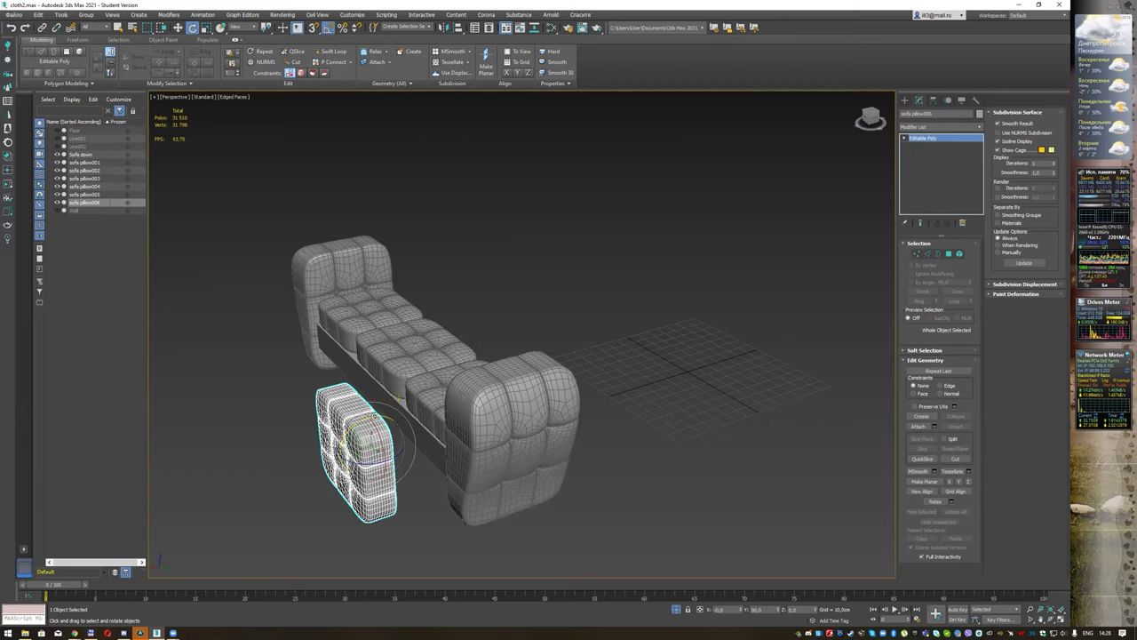
alt+middle_drag(366, 452, 462, 445)
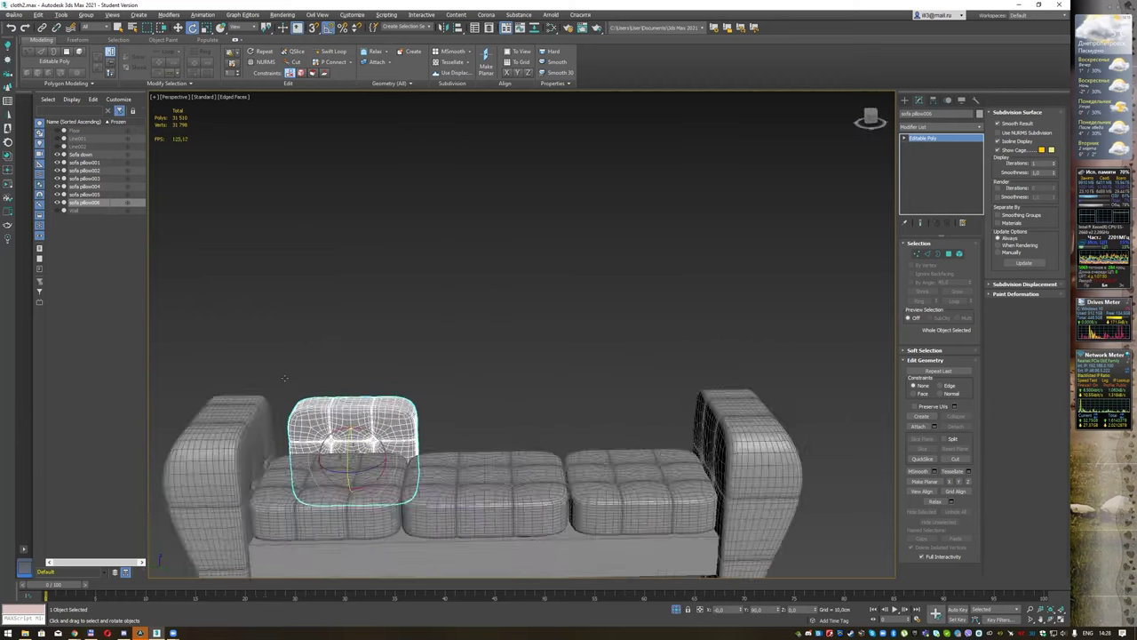
alt+middle_drag(356, 442, 544, 405)
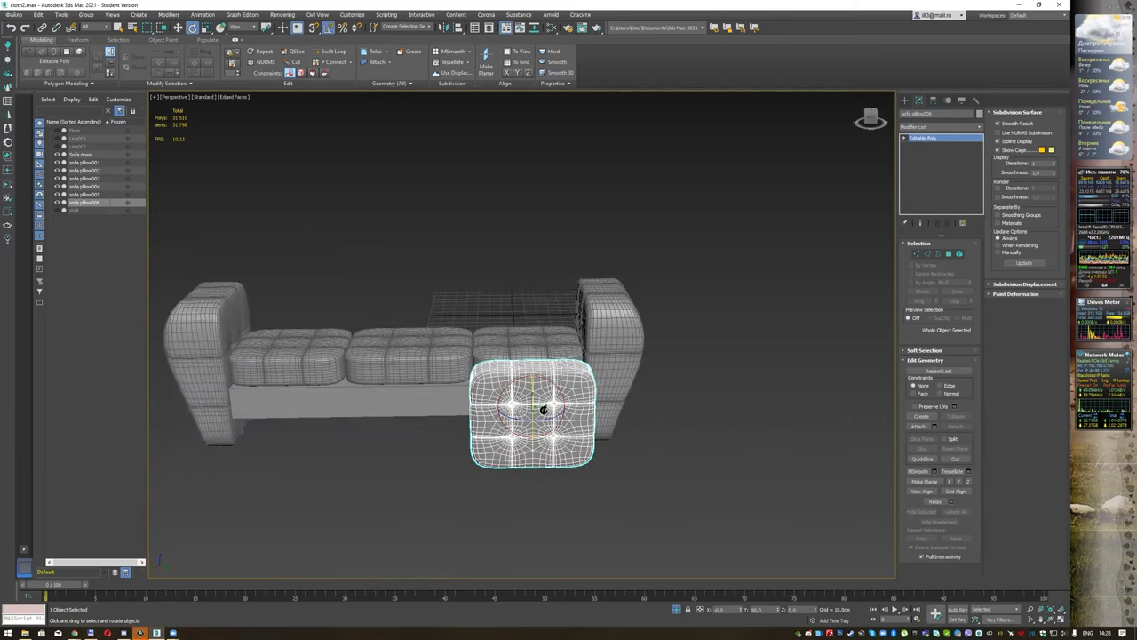
Step: Move the upright cushion copy toward the back of the sofa
key(w)
drag(550, 403, 454, 392)
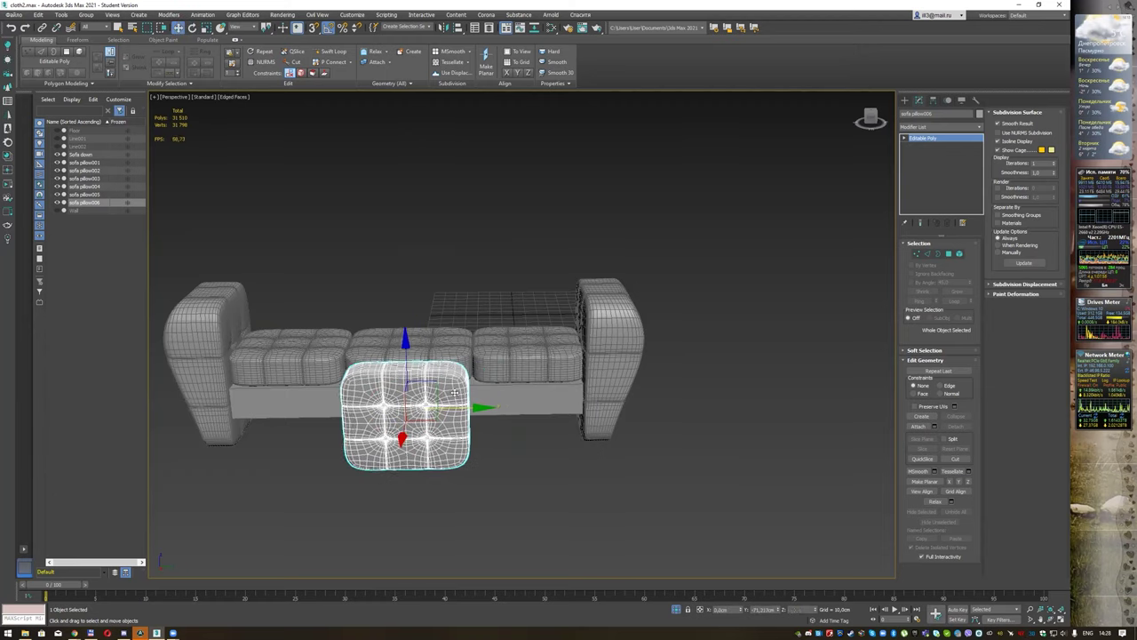
alt+middle_drag(454, 392, 349, 418)
drag(349, 418, 412, 418)
key(t)
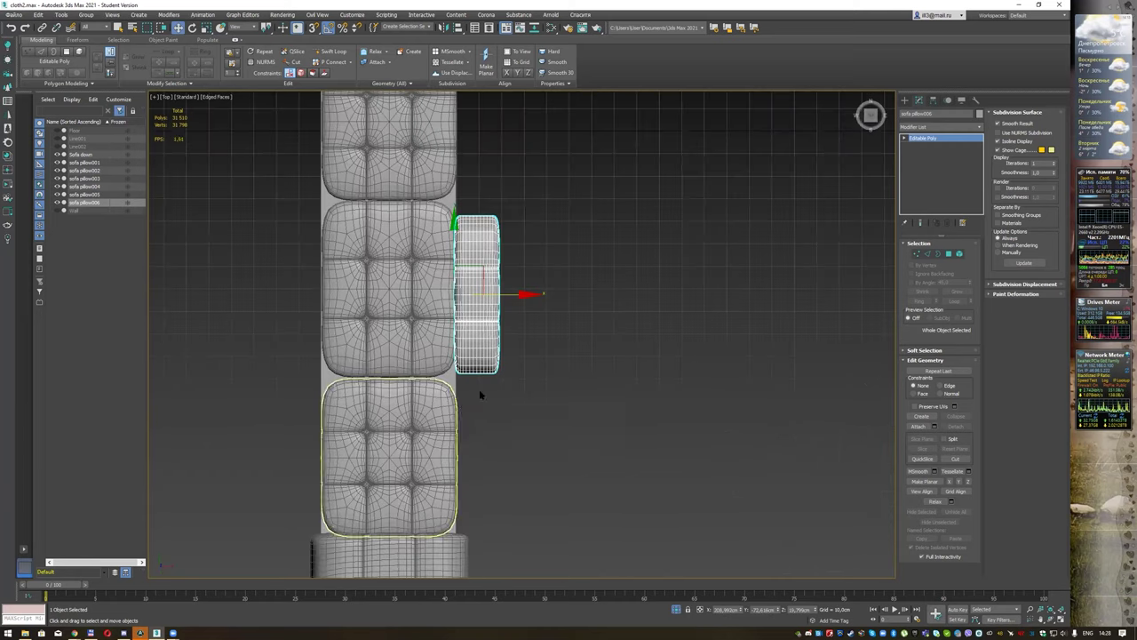
scroll(515, 296, down, 2)
scroll(515, 297, down, 2)
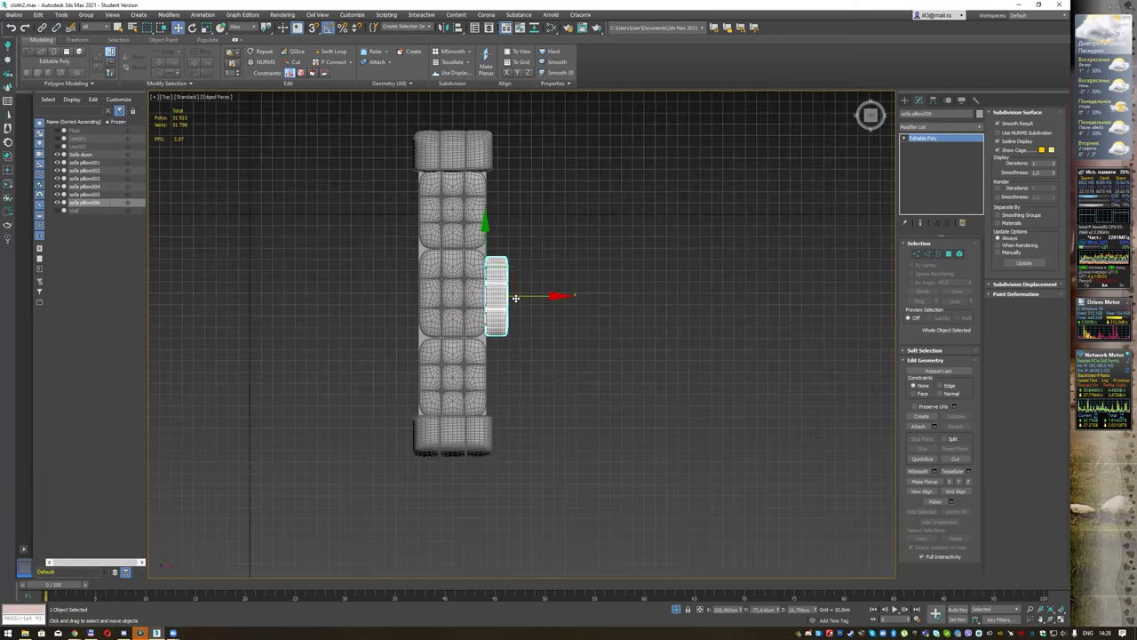
Step: In Top view, stretch the copy along Y into a long backrest and nudge it behind the seats
key(r)
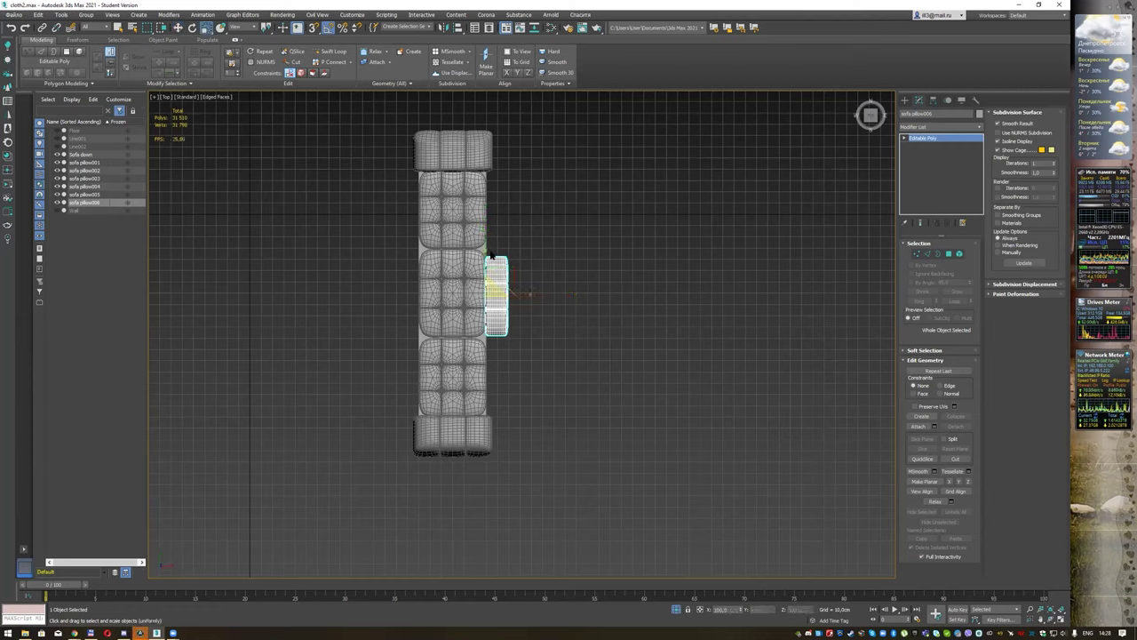
drag(498, 266, 480, 161)
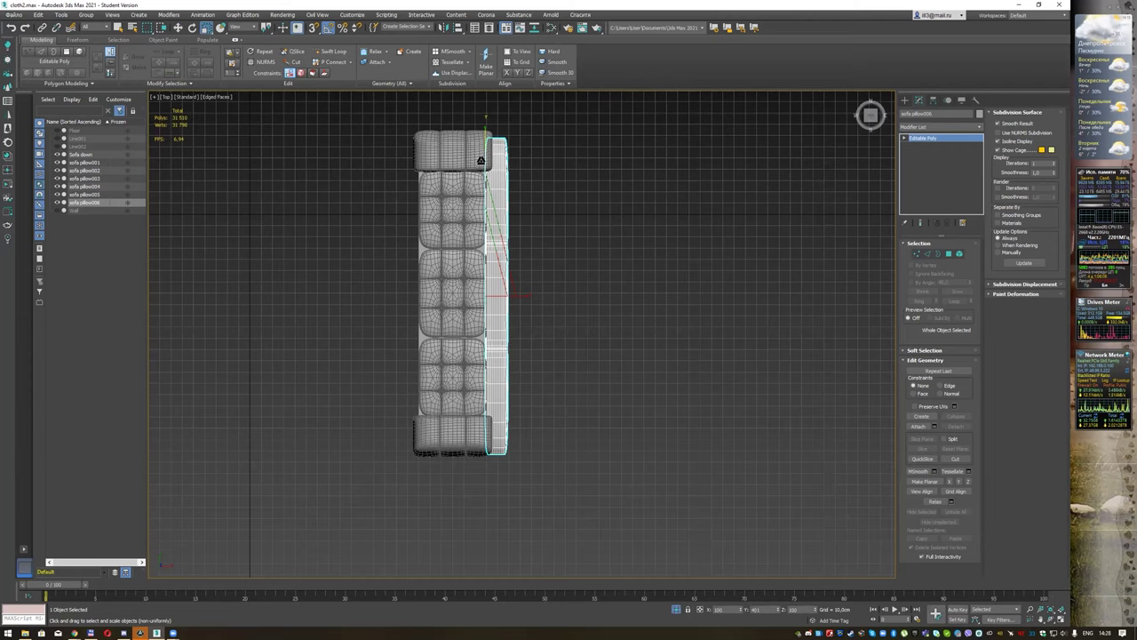
key(w)
drag(485, 255, 484, 249)
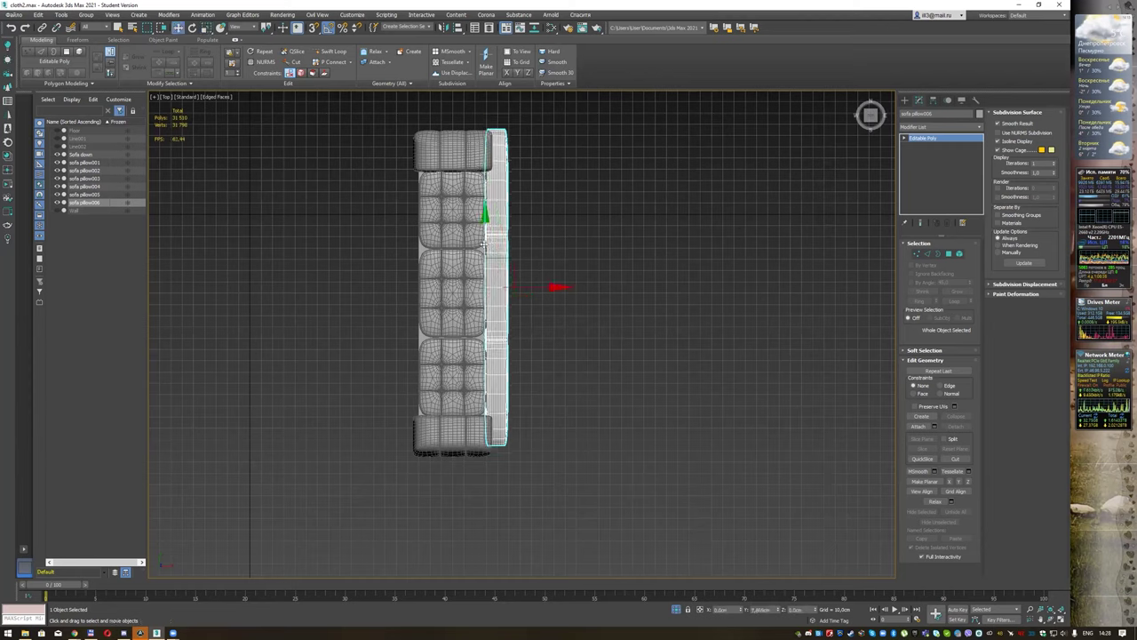
drag(528, 288, 530, 288)
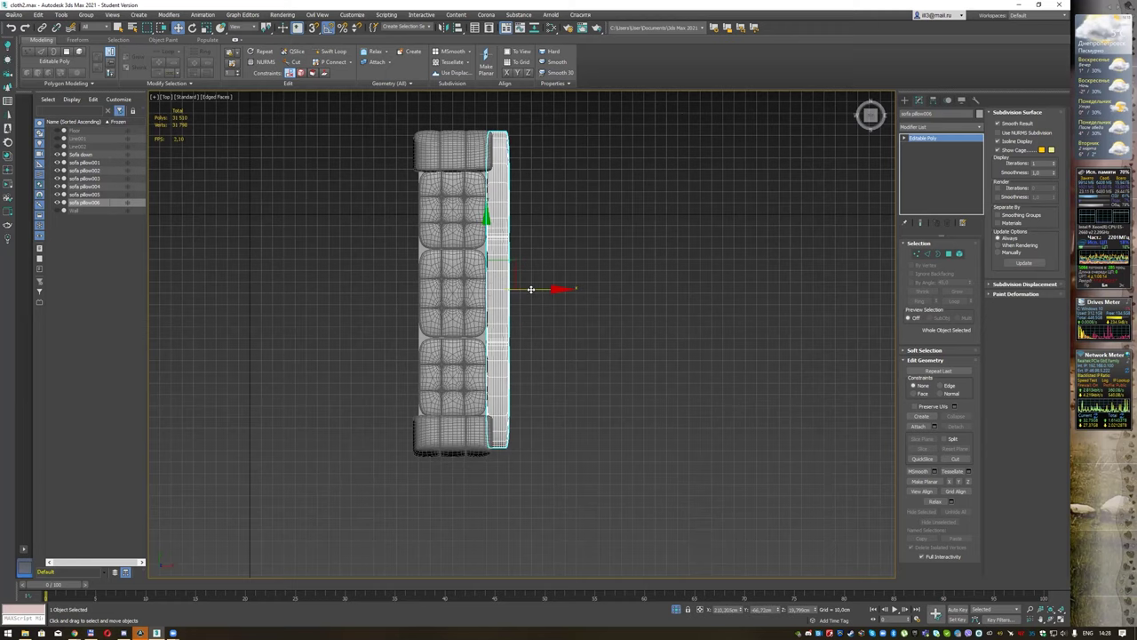
key(p)
mouse_move(566, 289)
alt+middle_down()
mouse_move(626, 222)
mouse_move(655, 264)
mouse_move(654, 285)
mouse_move(568, 331)
alt+middle_up()
Step: Heighten the backrest cushion with Non-uniform Scale
key(r)
drag(511, 352, 513, 331)
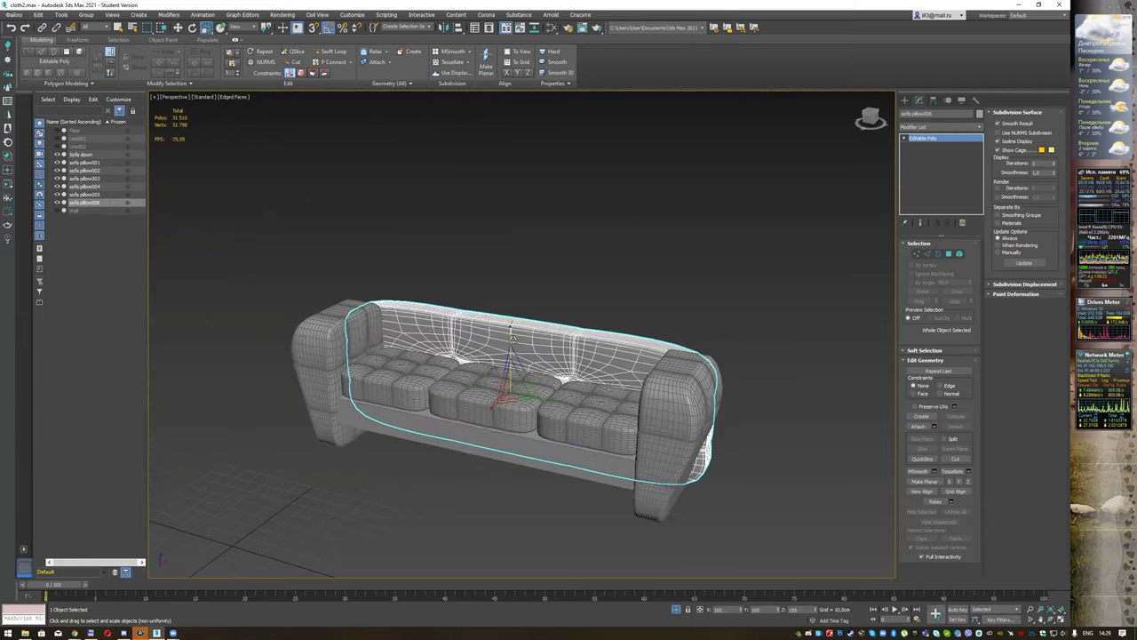
key(r)
mouse_move(672, 268)
alt+middle_down()
mouse_move(636, 276)
mouse_move(604, 262)
mouse_move(606, 253)
mouse_move(639, 270)
mouse_move(684, 258)
alt+middle_up()
Step: Raise the backrest cushion in Left view so it sits above the seats, then reselect it
key(w)
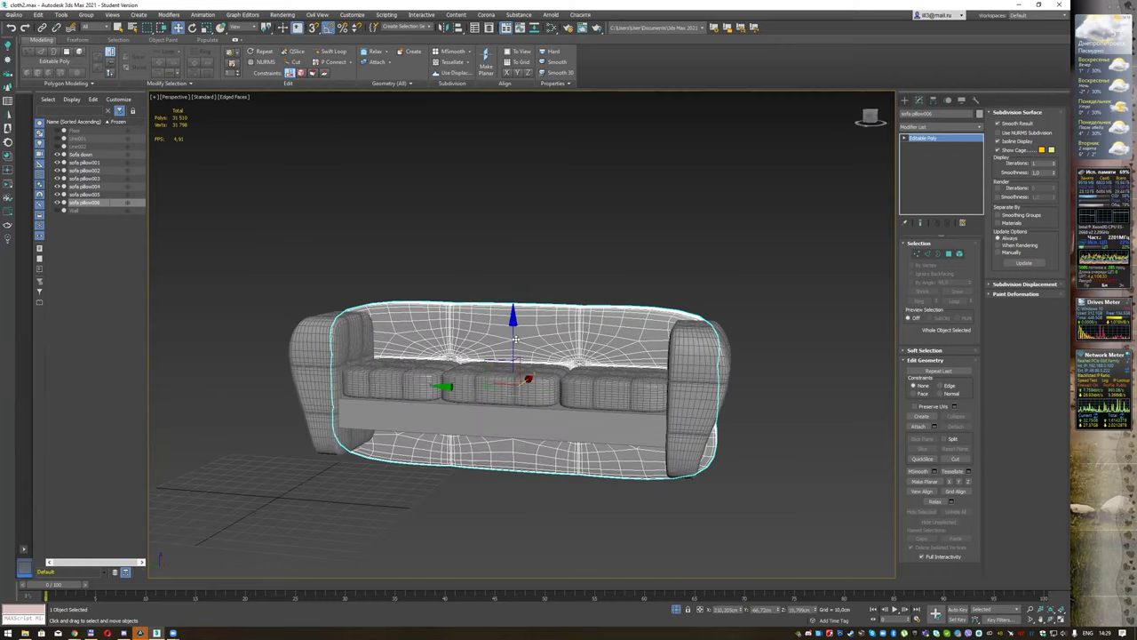
key(l)
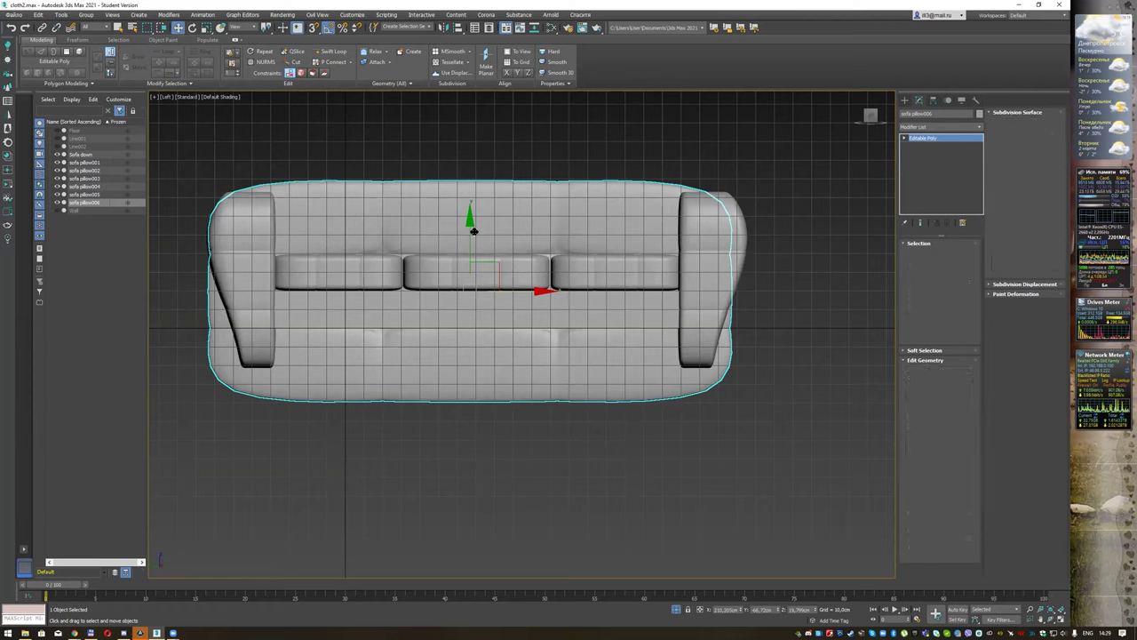
drag(468, 233, 484, 200)
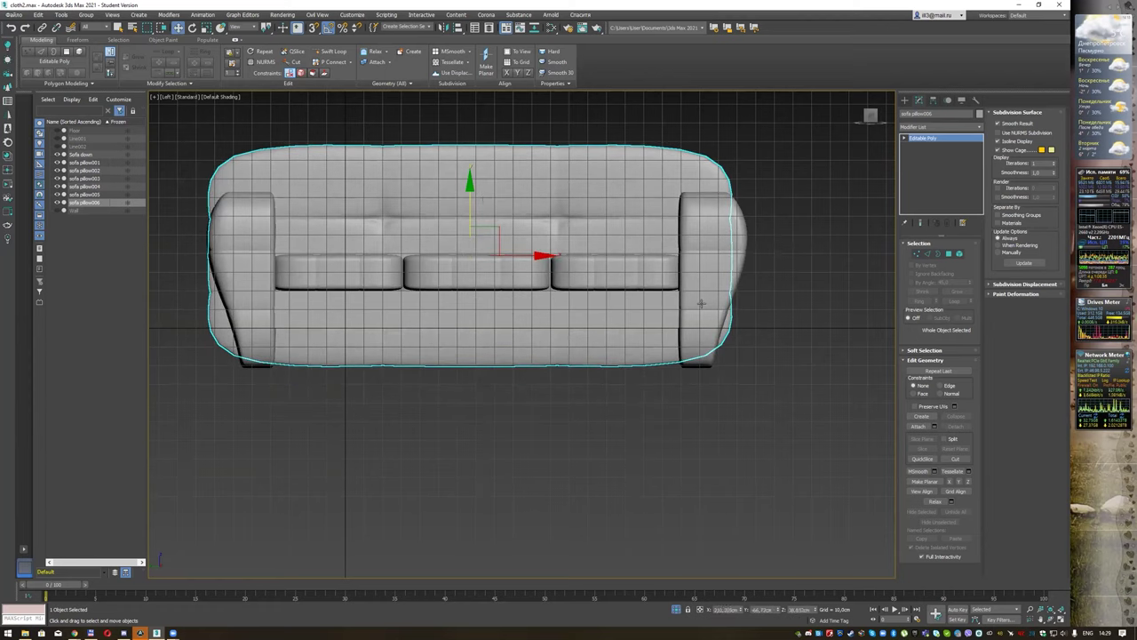
click(773, 323)
key(p)
mouse_move(764, 318)
alt+middle_down()
mouse_move(746, 297)
mouse_move(688, 302)
mouse_move(793, 302)
alt+middle_up()
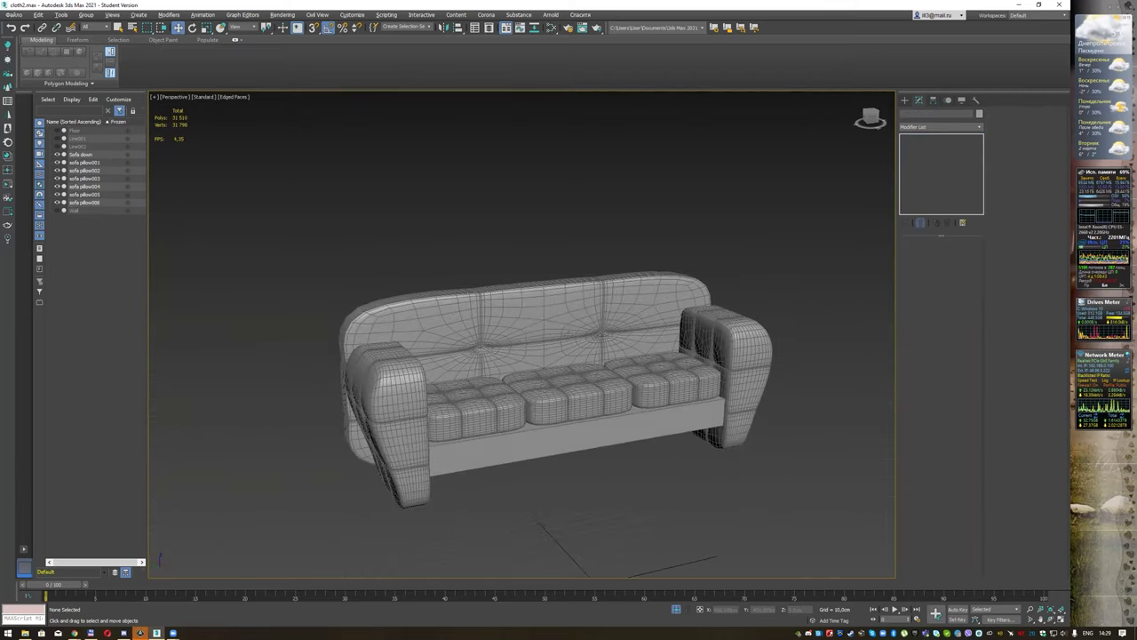
alt+middle_drag(579, 309, 567, 308)
click(567, 308)
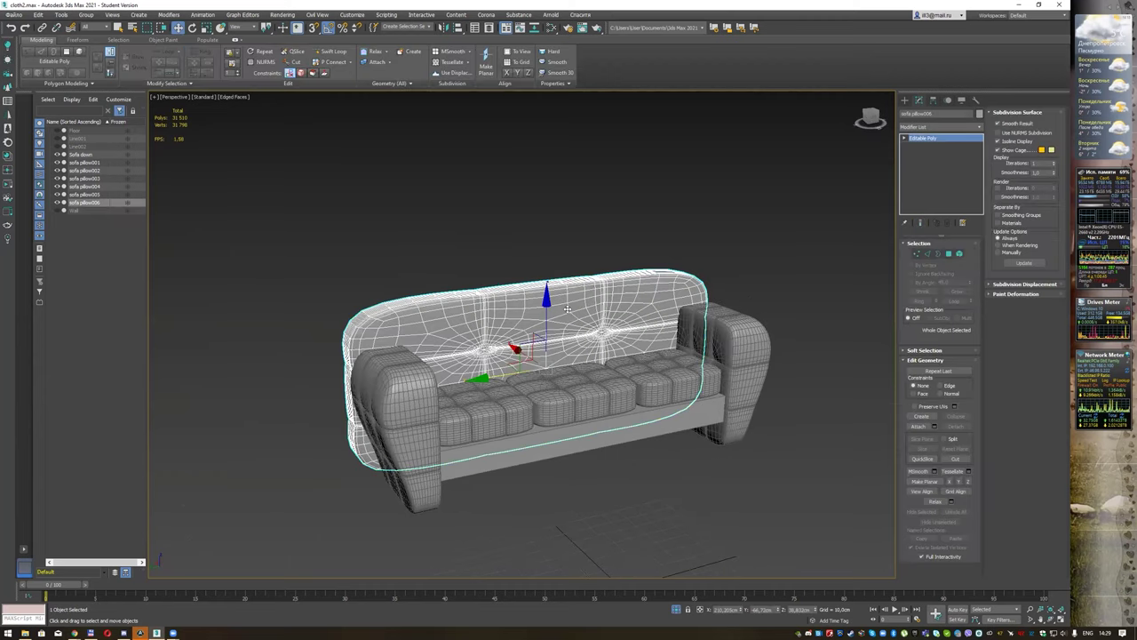
key(q)
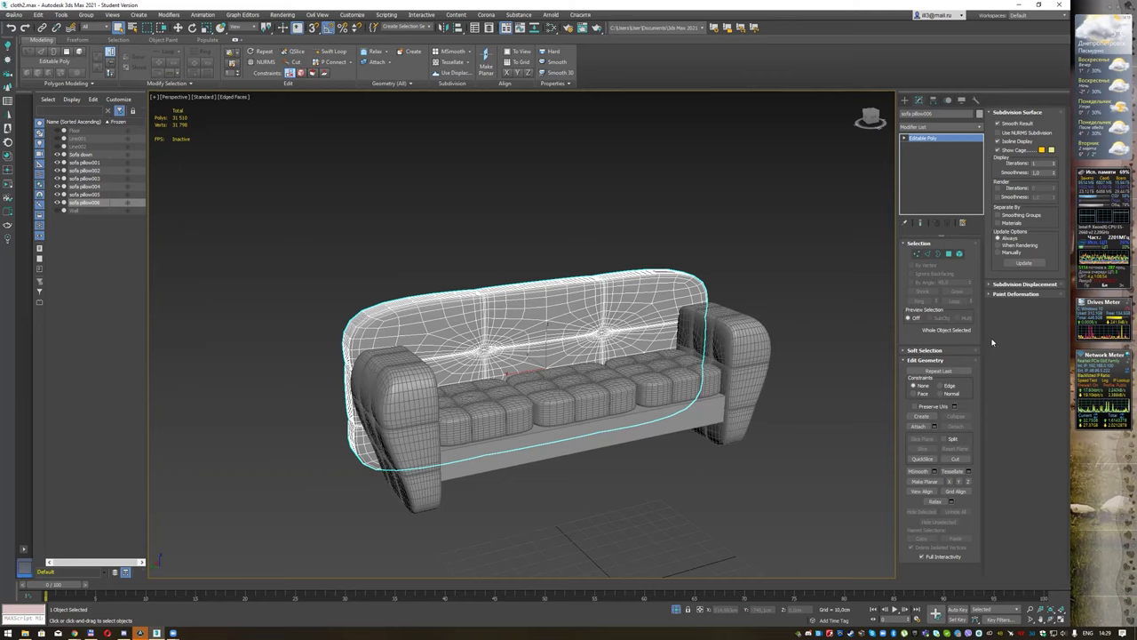
Step: In Polygon mode, select the left and right tuft polygons and grow each selection
click(948, 254)
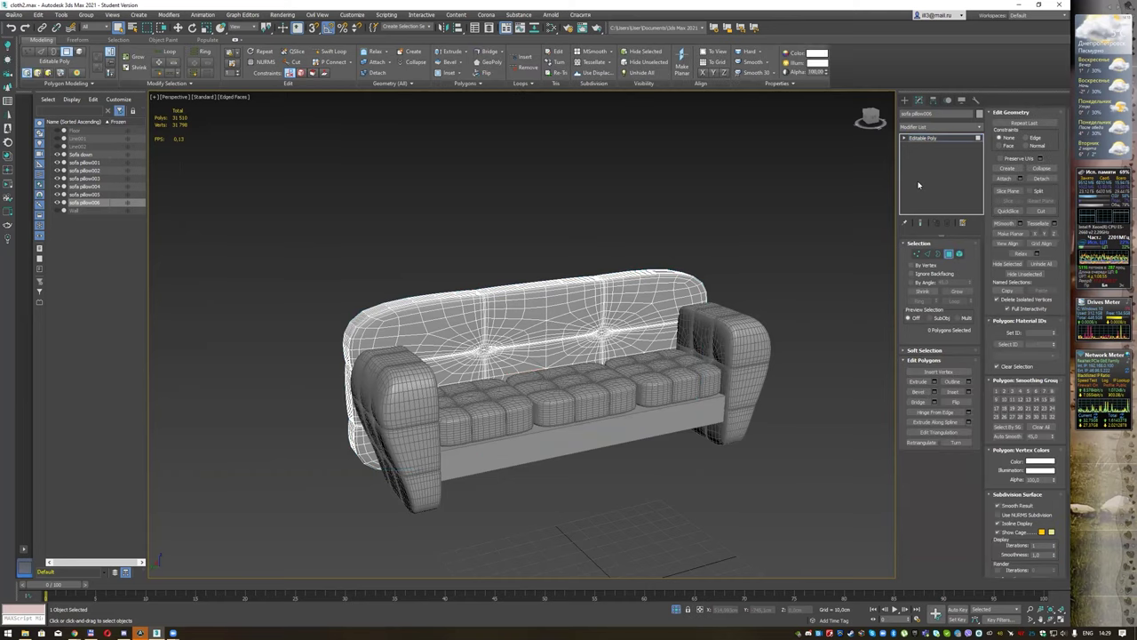
scroll(521, 352, up, 5)
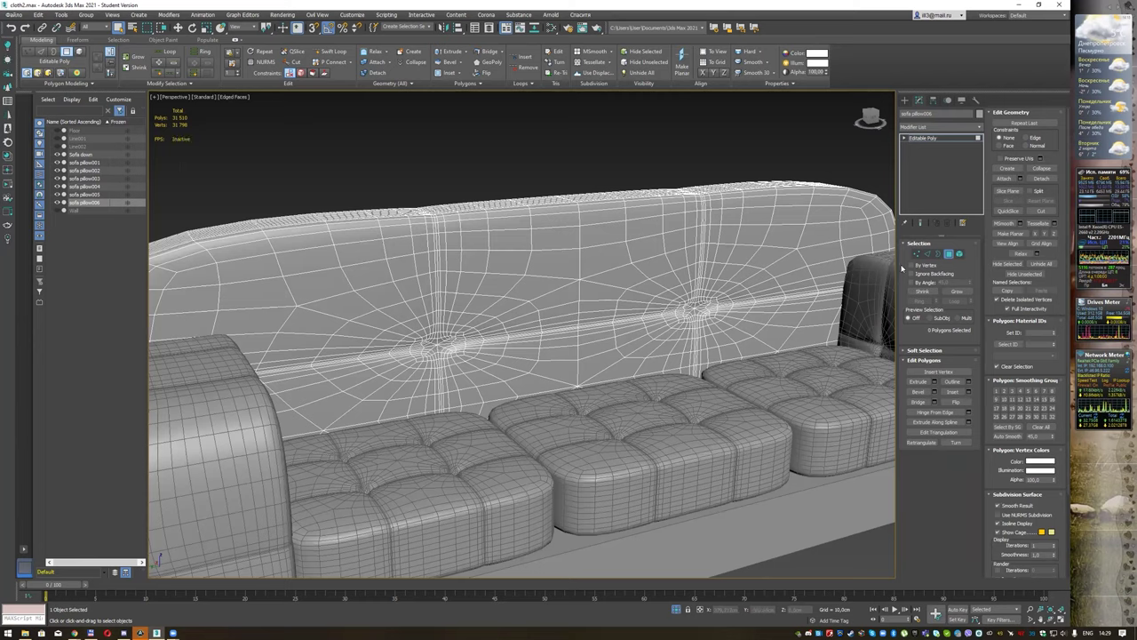
click(431, 346)
key(ctrl+Page_Up)
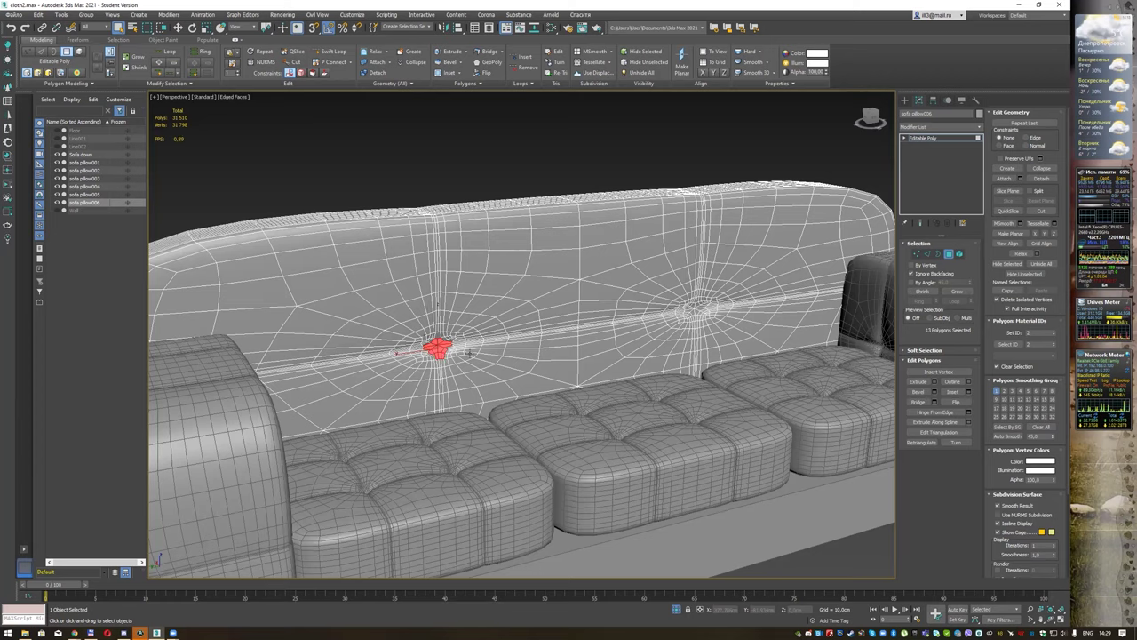
ctrl+click(698, 313)
key(ctrl+Page_Up)
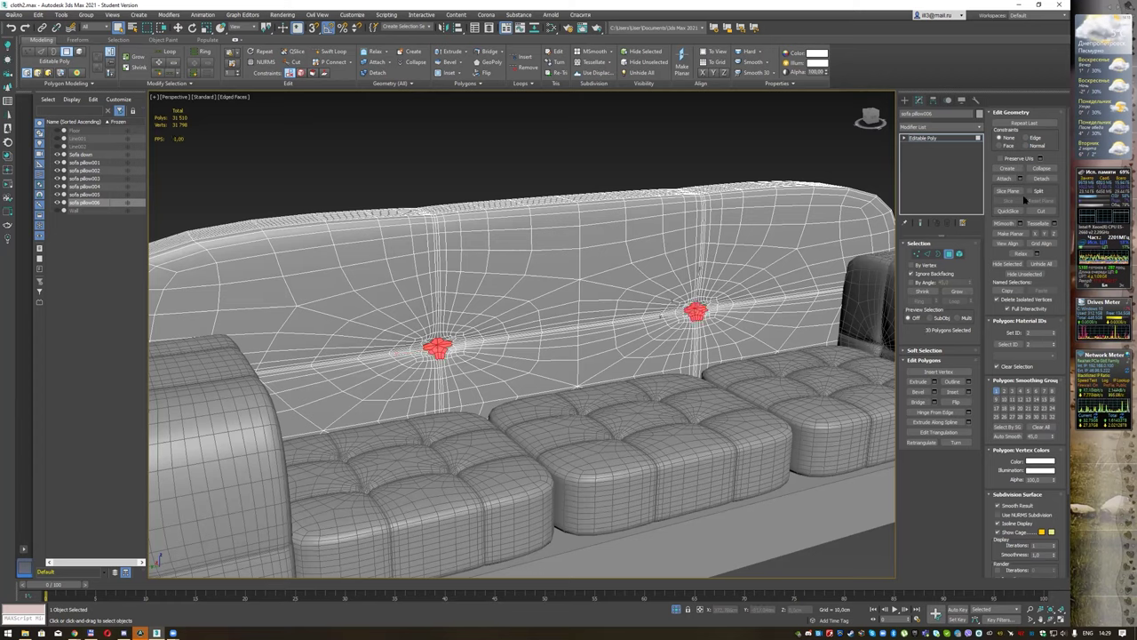
Step: Enable soft selection with 12,6cm falloff, move the tuft points, then disable it and exit Polygon mode
click(903, 352)
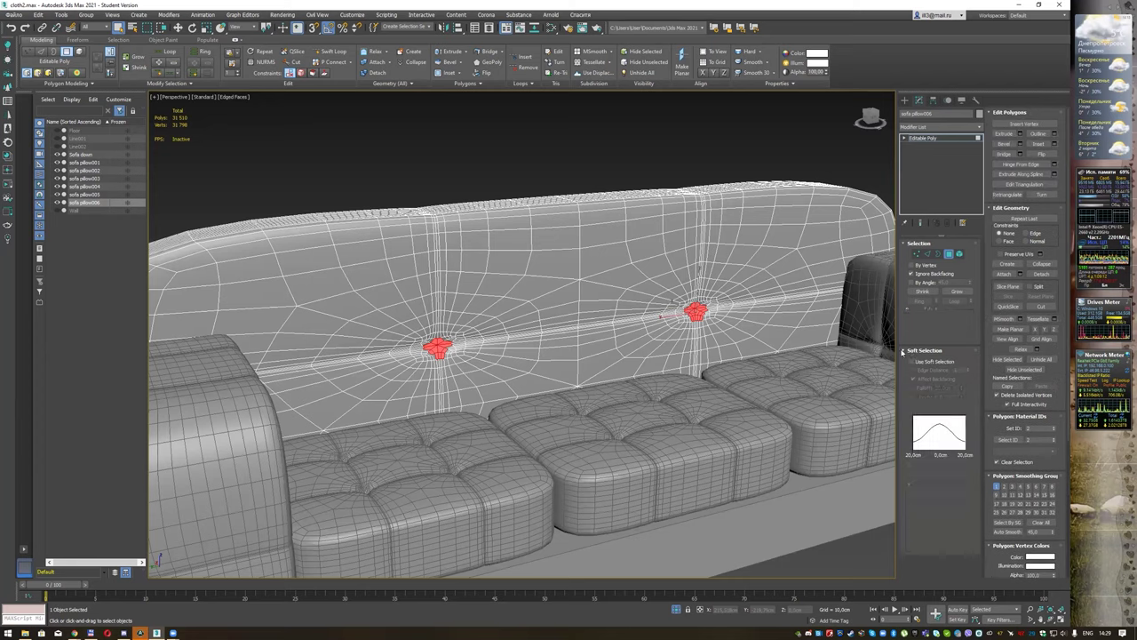
click(925, 362)
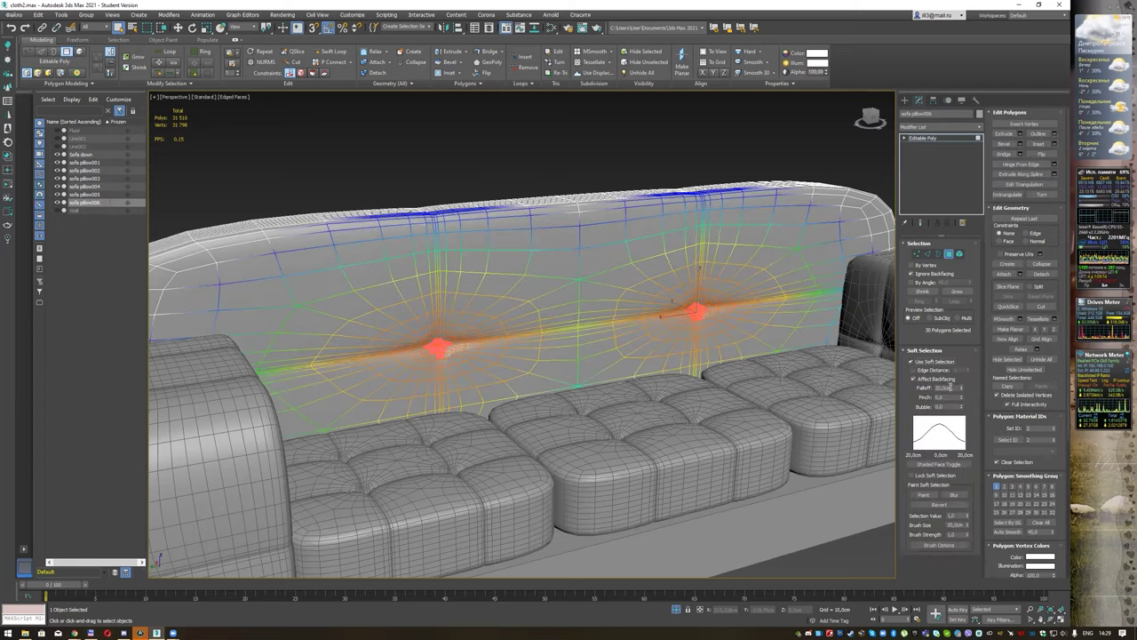
drag(960, 391, 962, 406)
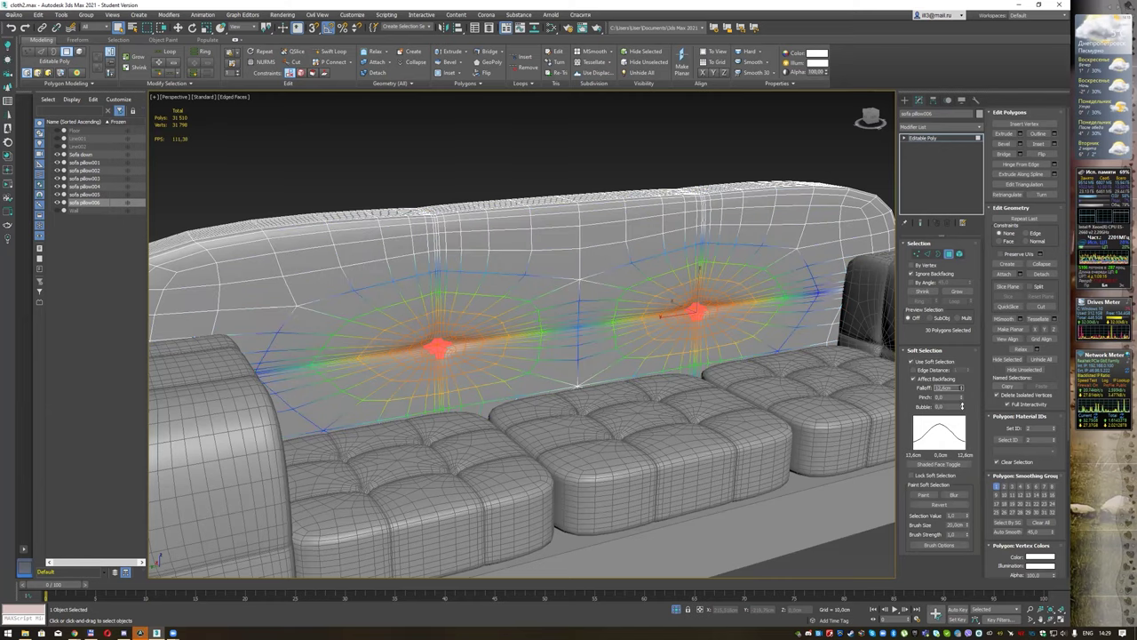
alt+middle_drag(604, 302, 636, 291)
key(w)
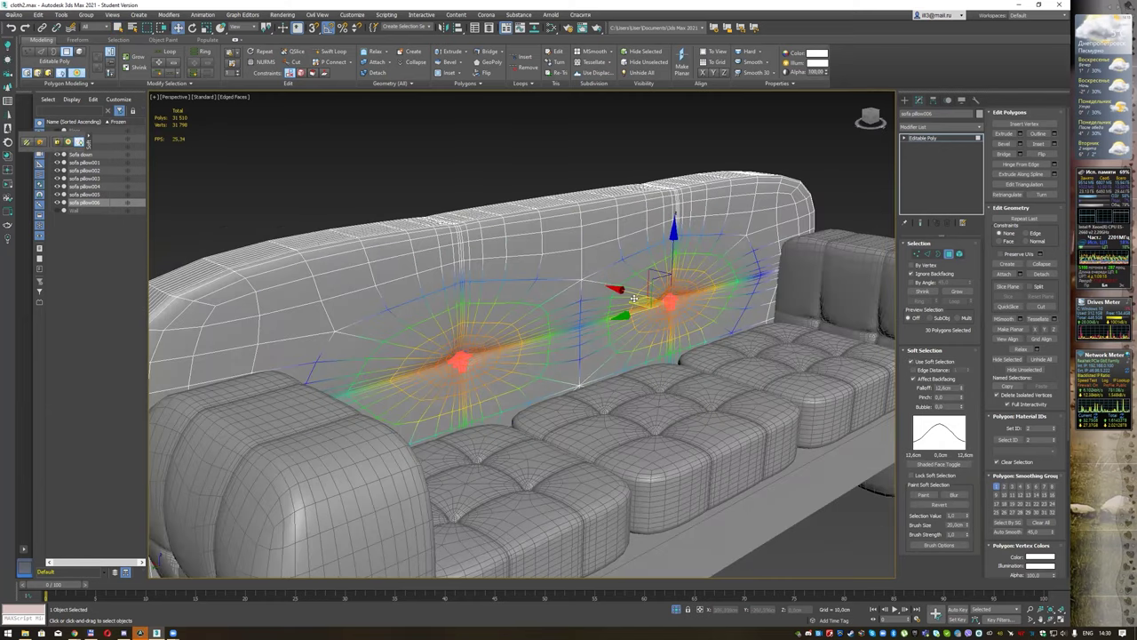
drag(637, 292, 648, 295)
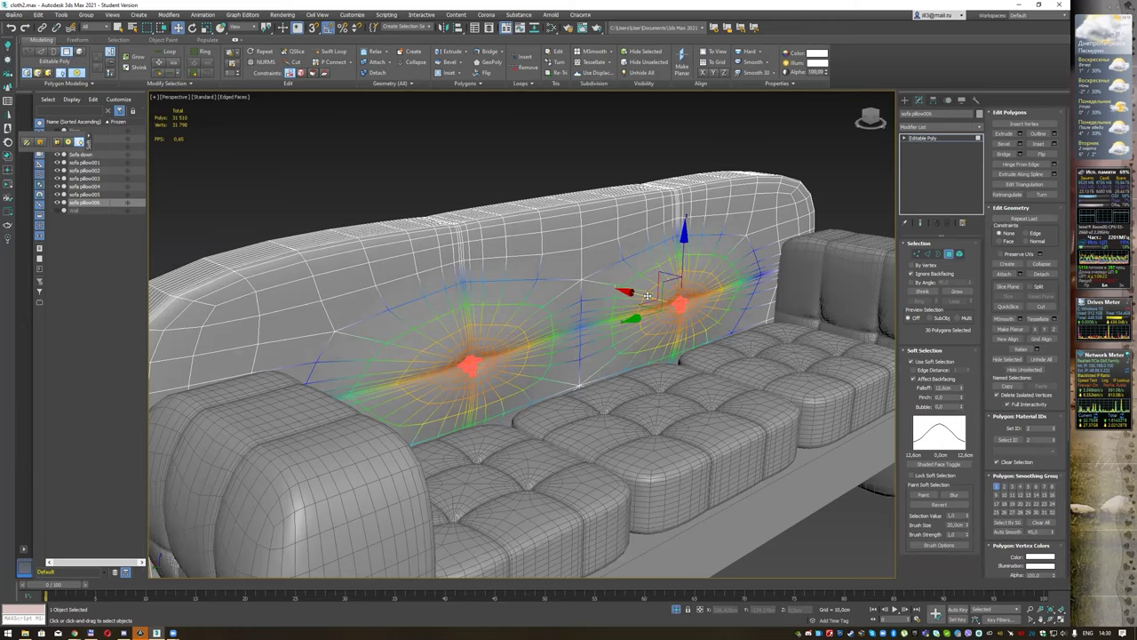
mouse_move(609, 254)
alt+middle_down()
mouse_move(700, 157)
mouse_move(599, 168)
mouse_move(576, 183)
alt+middle_up()
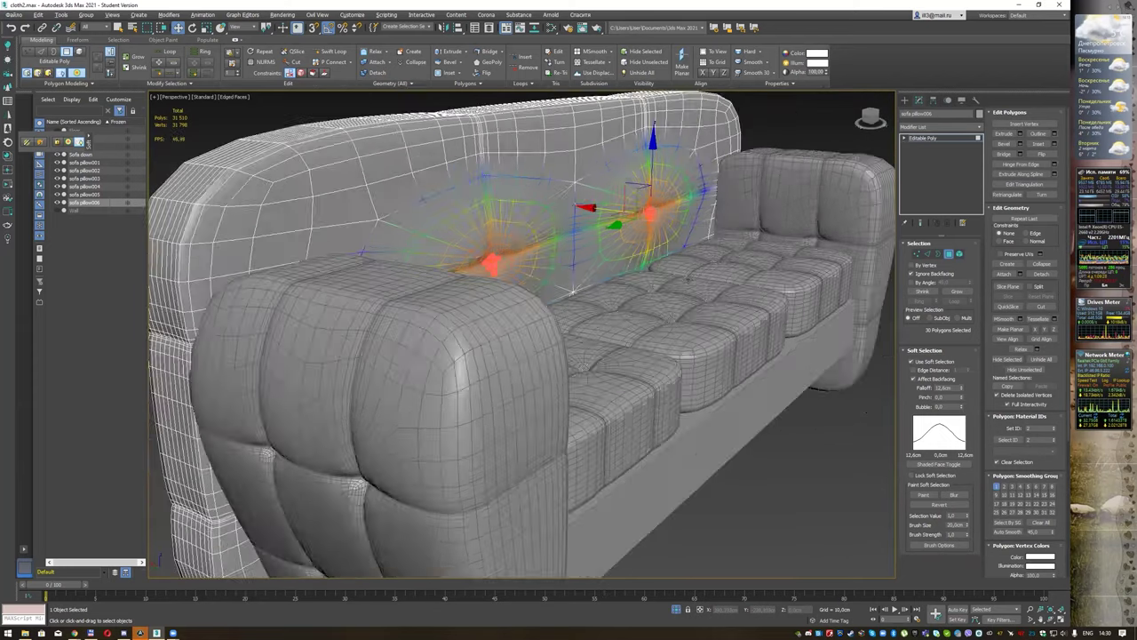
alt+middle_drag(573, 291, 515, 294)
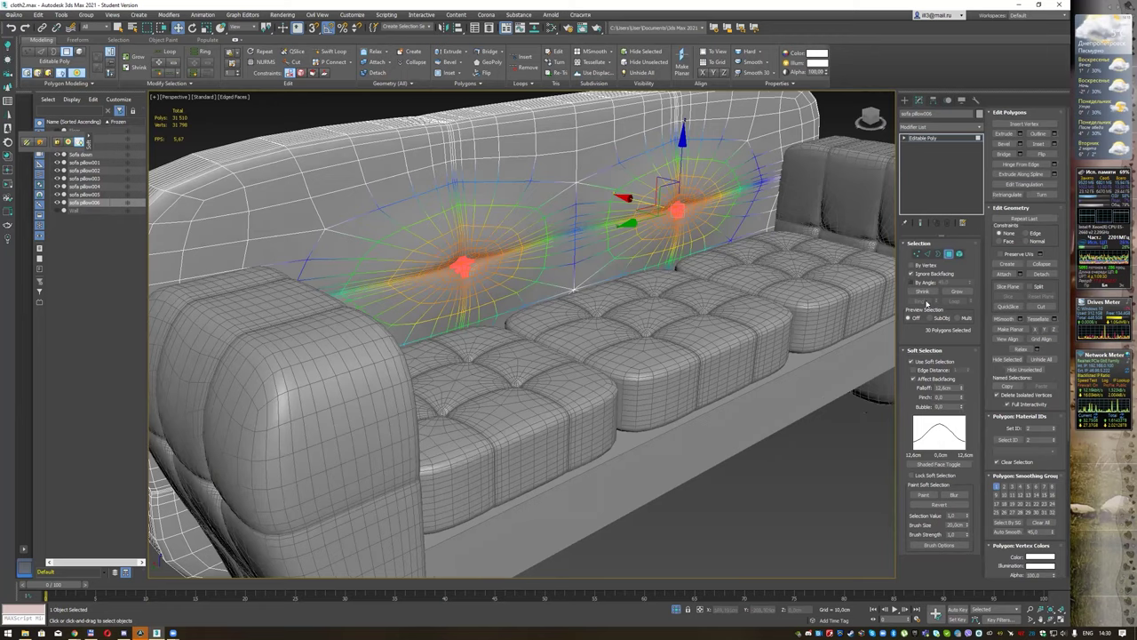
click(931, 361)
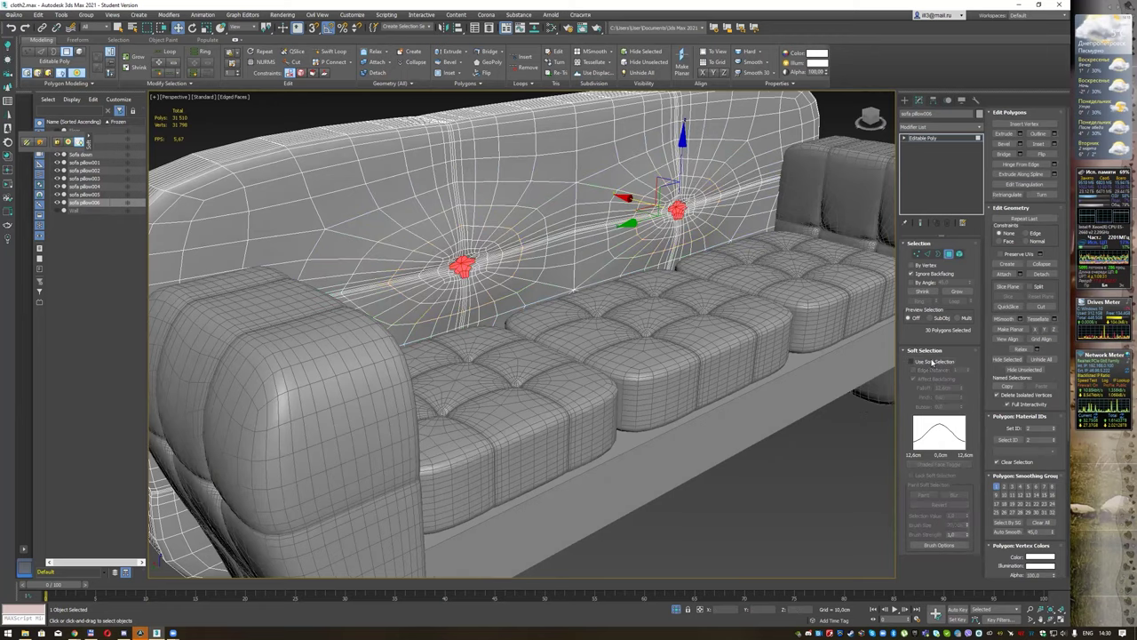
click(925, 141)
Step: Deselect the sofa, zoom out to the whole brick room, and open the Textures folder from the taskbar
key(z)
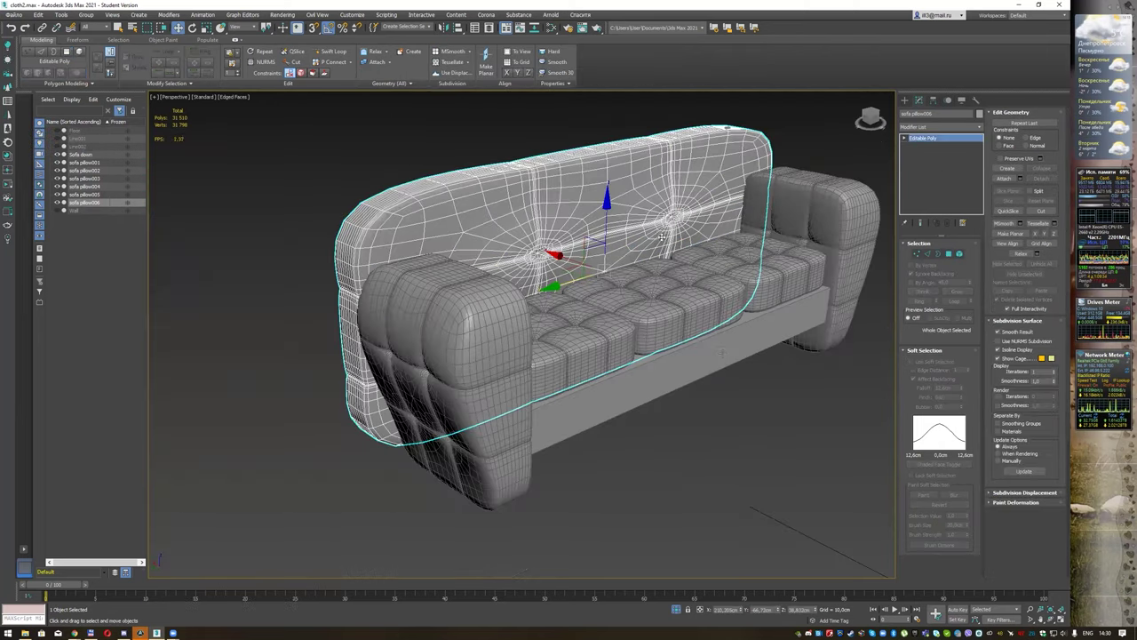
click(748, 430)
alt+middle_drag(755, 370, 675, 373)
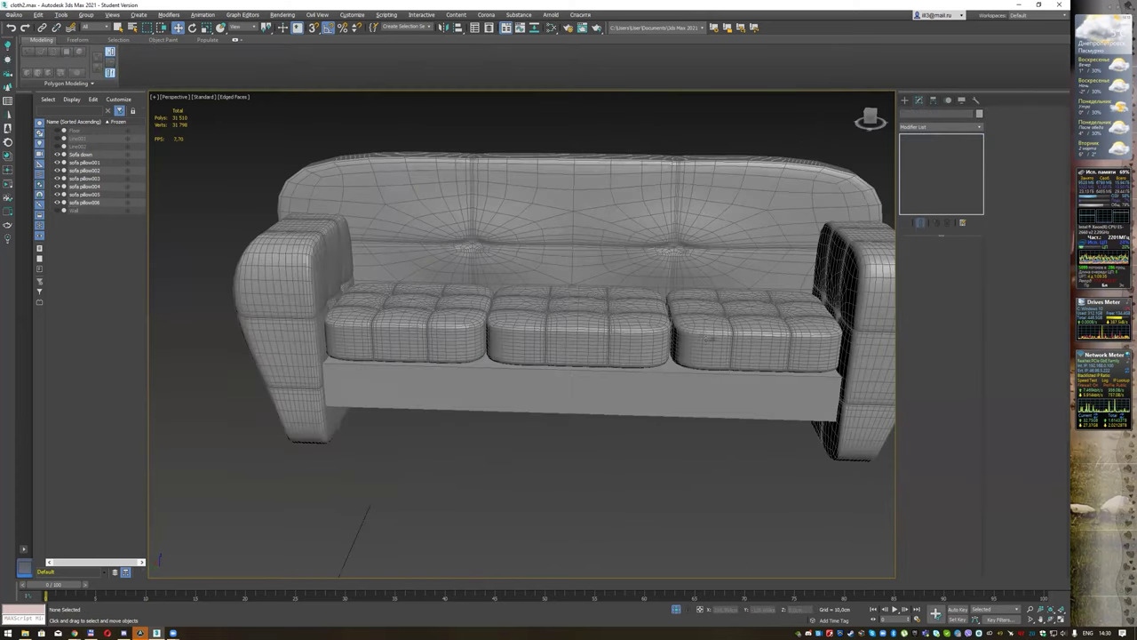
mouse_move(705, 239)
alt+middle_down()
mouse_move(622, 262)
mouse_move(656, 266)
mouse_move(625, 272)
alt+middle_up()
scroll(655, 266, down, 2)
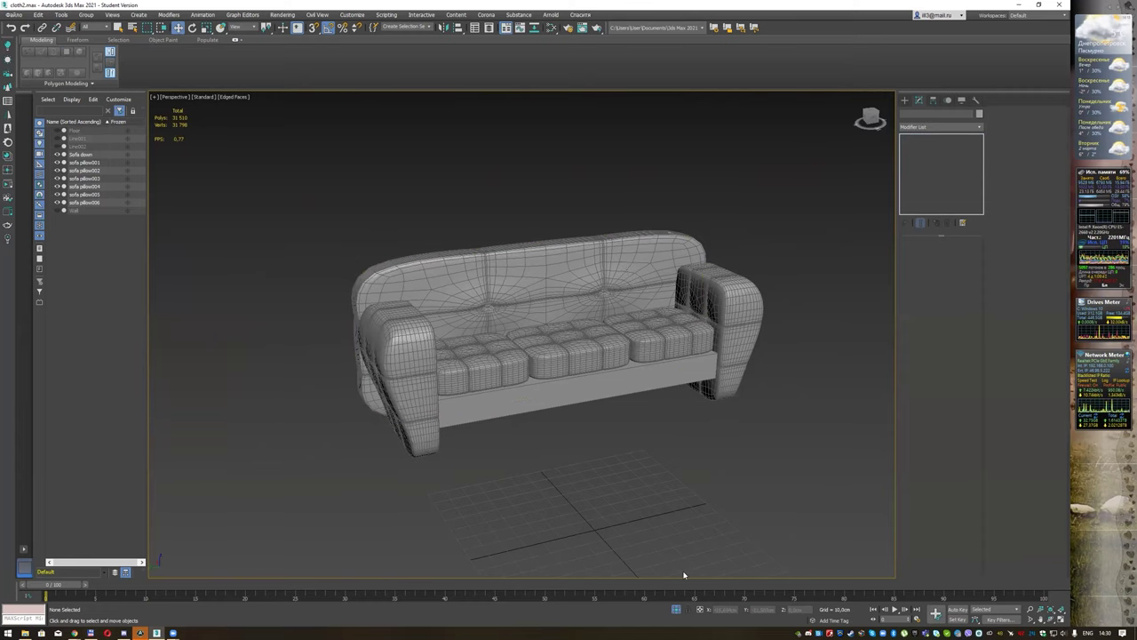
mouse_move(681, 272)
alt+middle_down()
mouse_move(619, 255)
mouse_move(634, 252)
mouse_move(640, 264)
mouse_move(610, 214)
mouse_move(617, 320)
mouse_move(595, 421)
mouse_move(585, 409)
alt+middle_up()
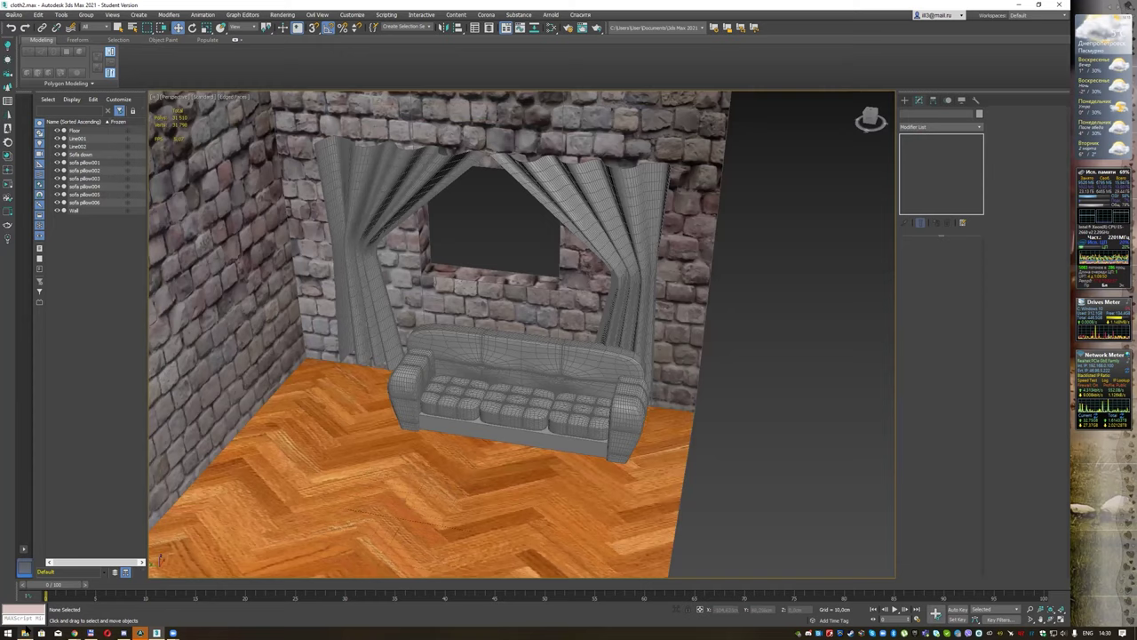
click(27, 631)
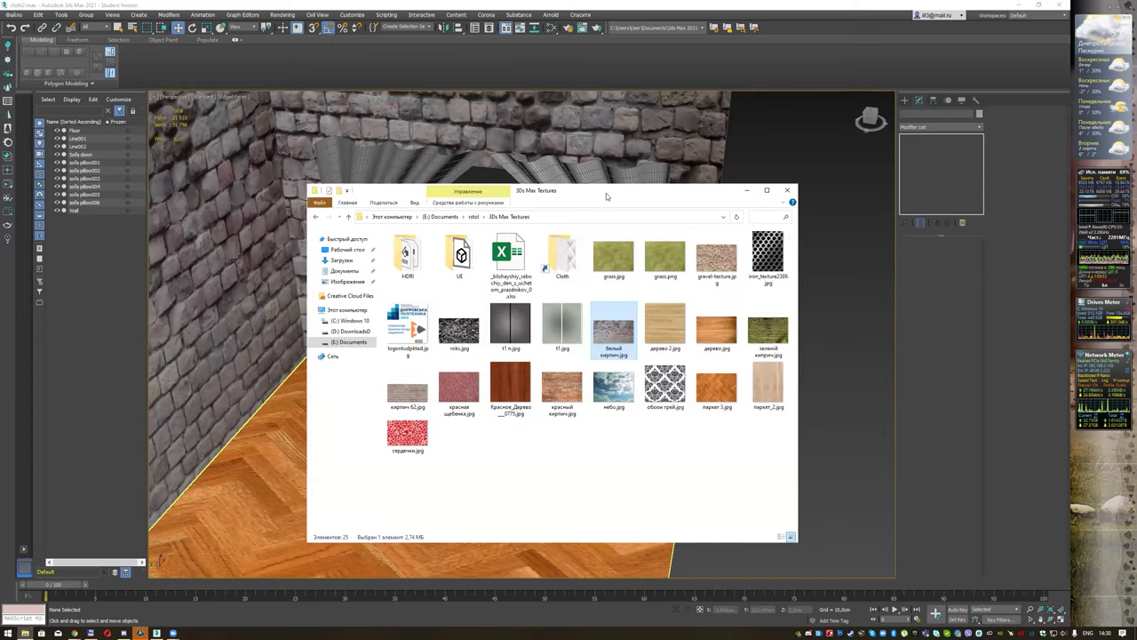
Step: Open the Cloth textures folder and drag the floral fabric image onto the right curtain
drag(607, 196, 897, 228)
click(850, 289)
double_click(848, 302)
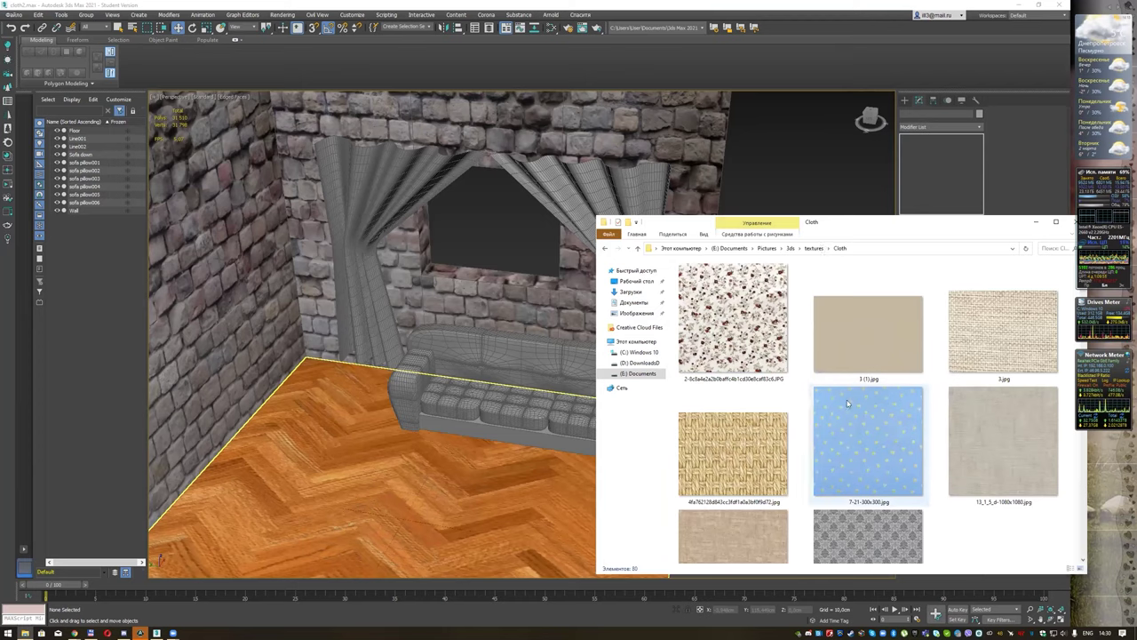
scroll(848, 404, down, 1)
scroll(848, 404, down, 3)
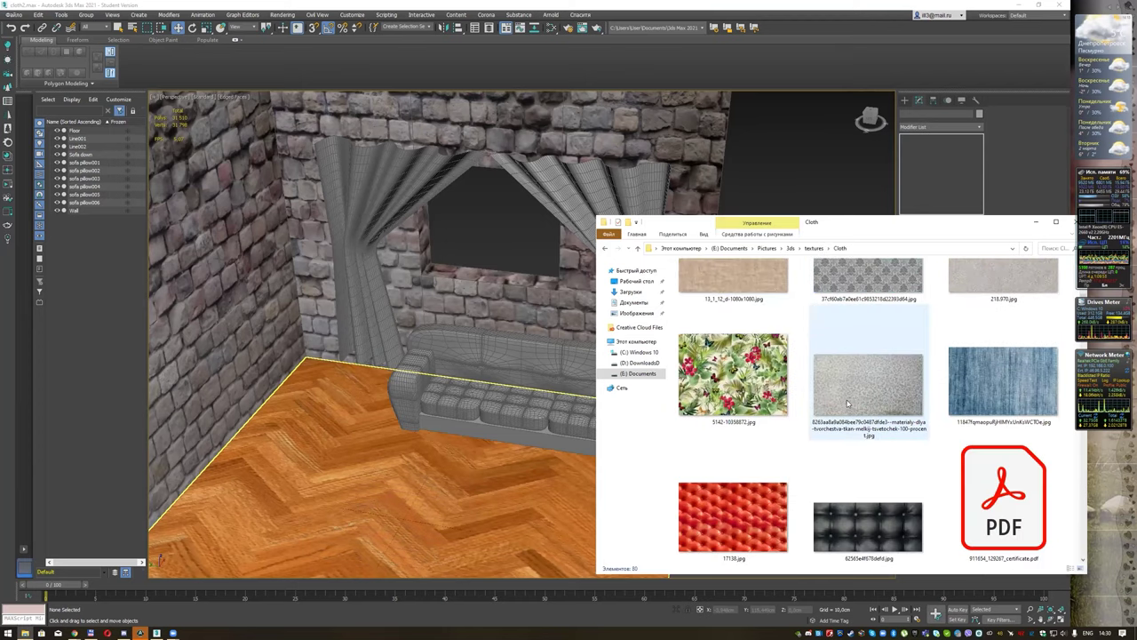
drag(733, 373, 605, 206)
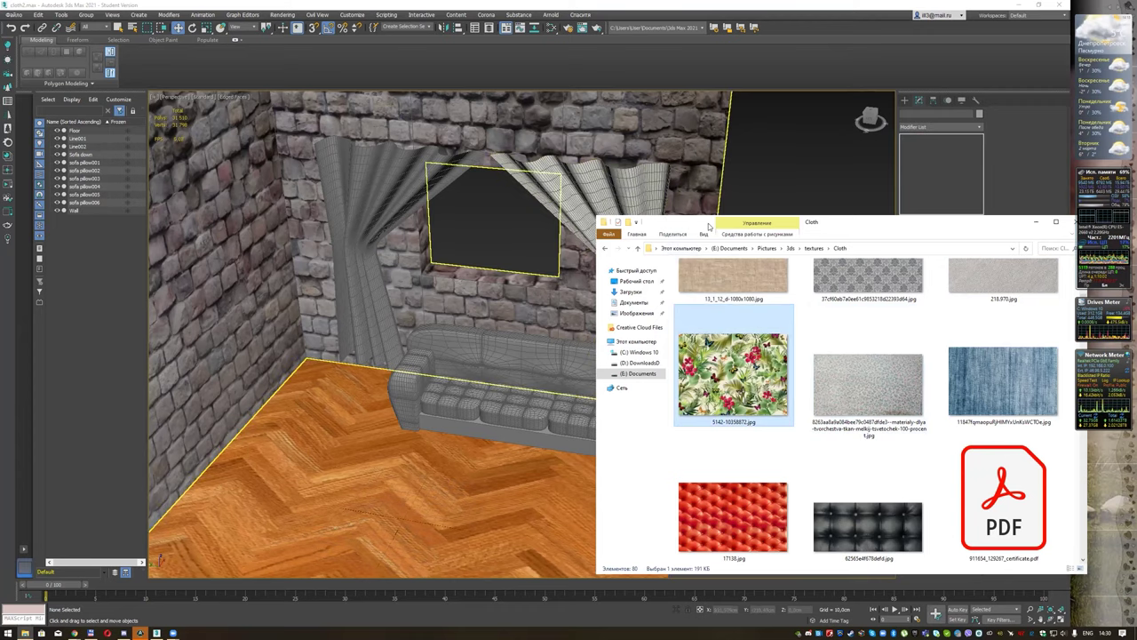
drag(702, 223, 794, 224)
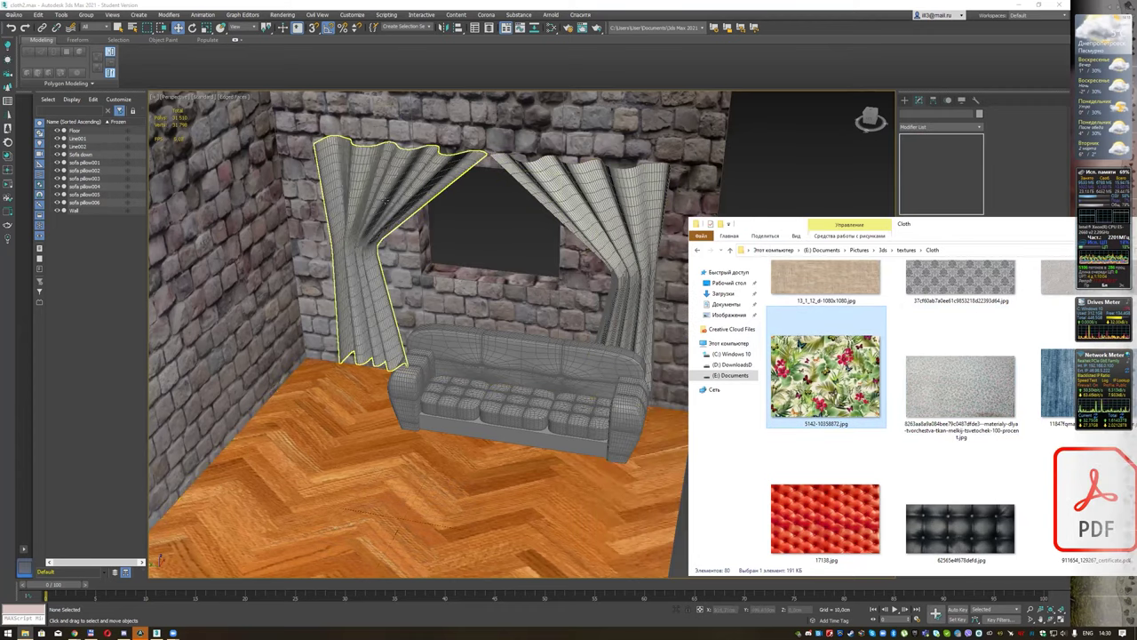
click(812, 190)
Step: Add a UVW Map modifier with Box mapping to the right curtain
click(613, 210)
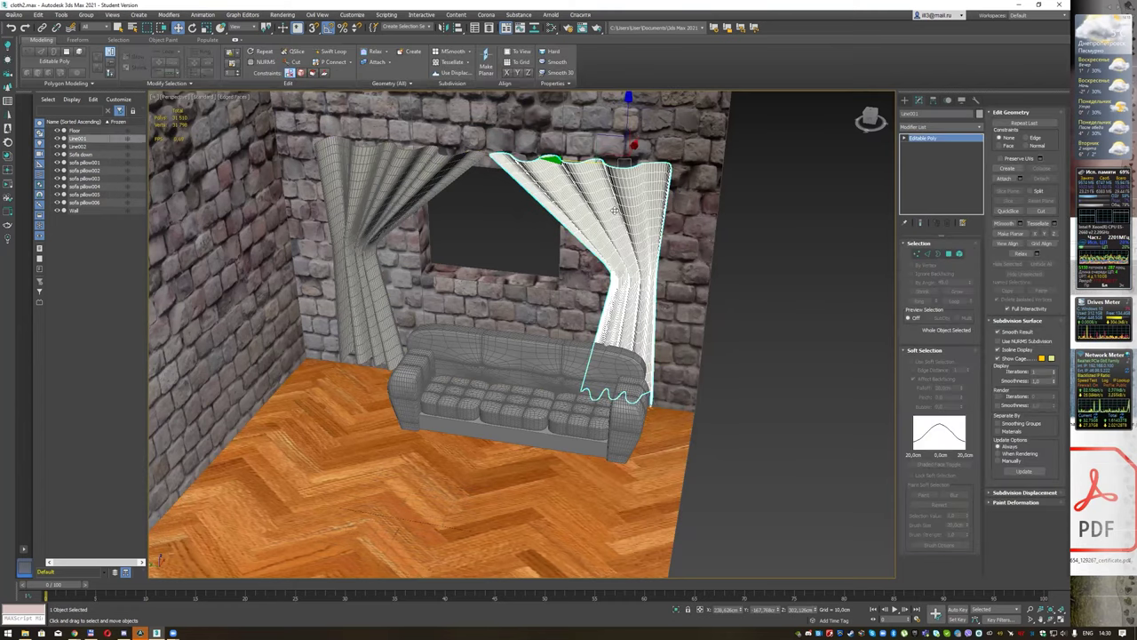
key(F4)
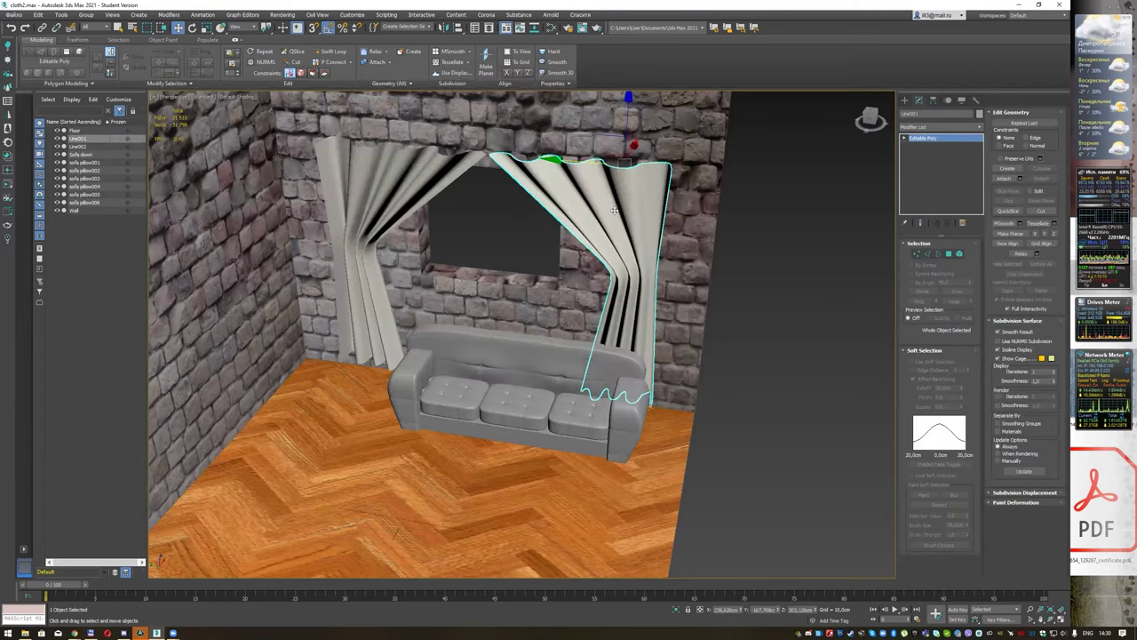
key(F4)
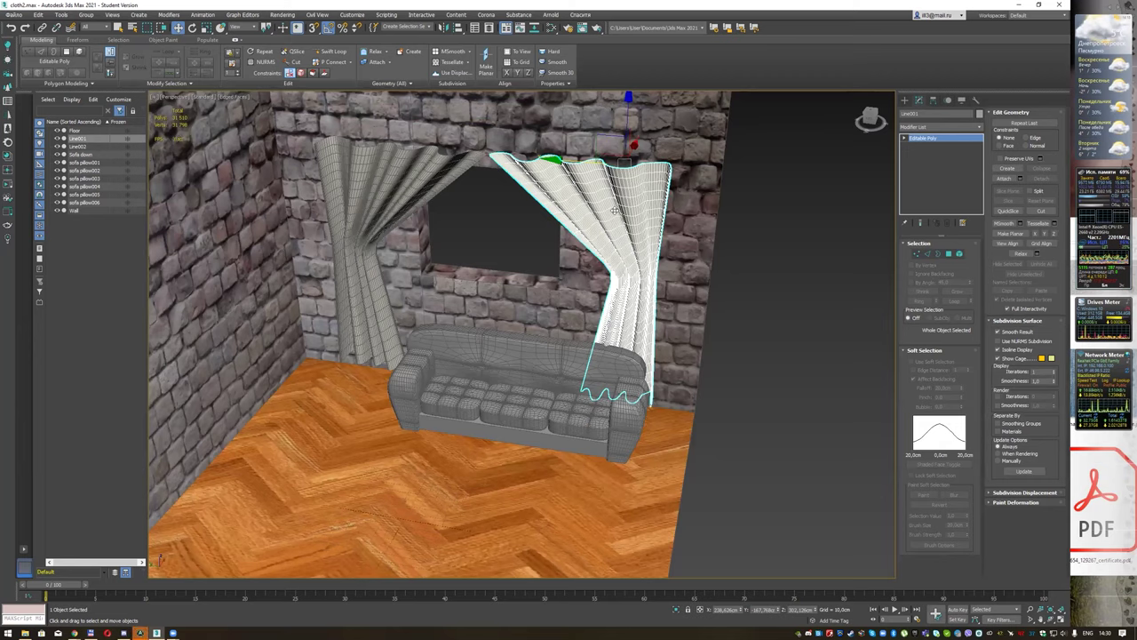
click(943, 126)
scroll(942, 515, down, 15)
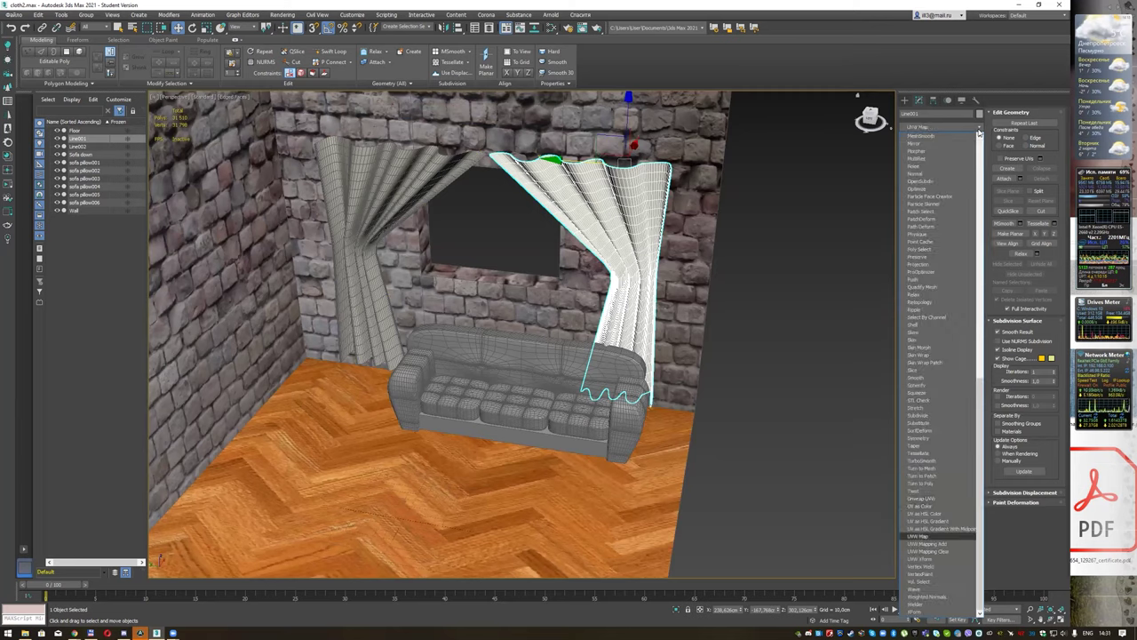
click(929, 537)
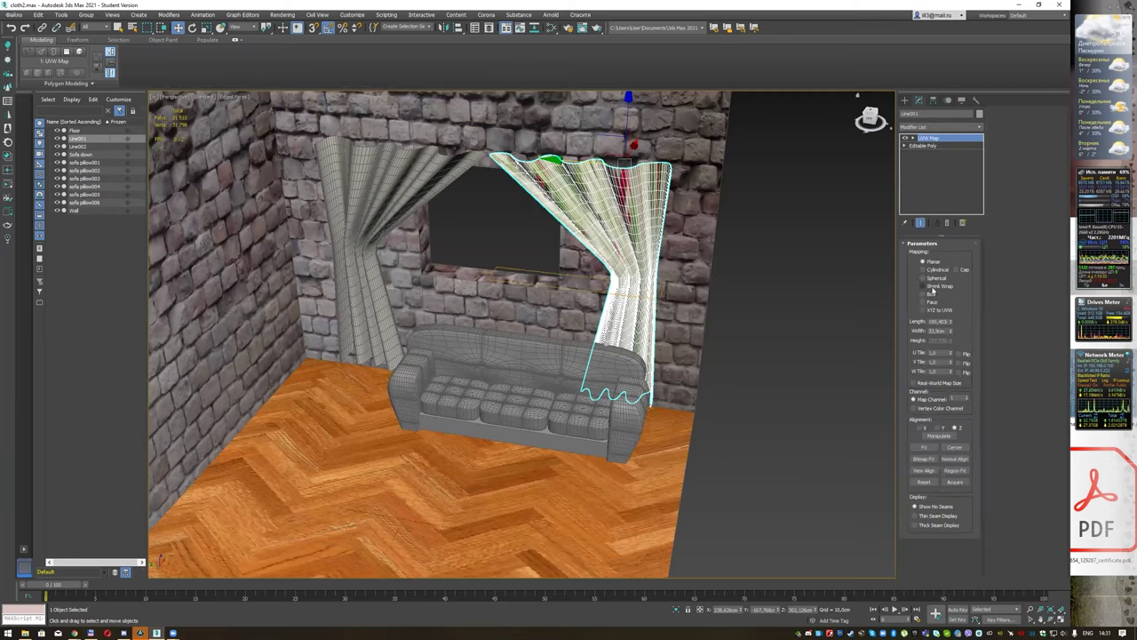
click(925, 295)
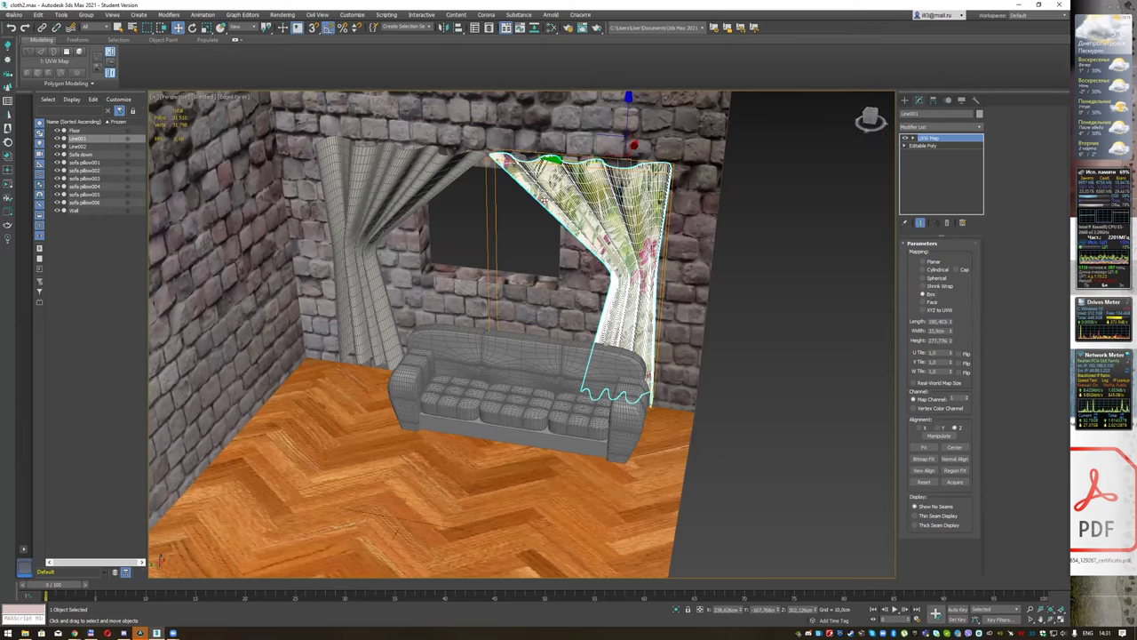
Step: Give the left curtain a UVW Map modifier set to Box as well
click(356, 249)
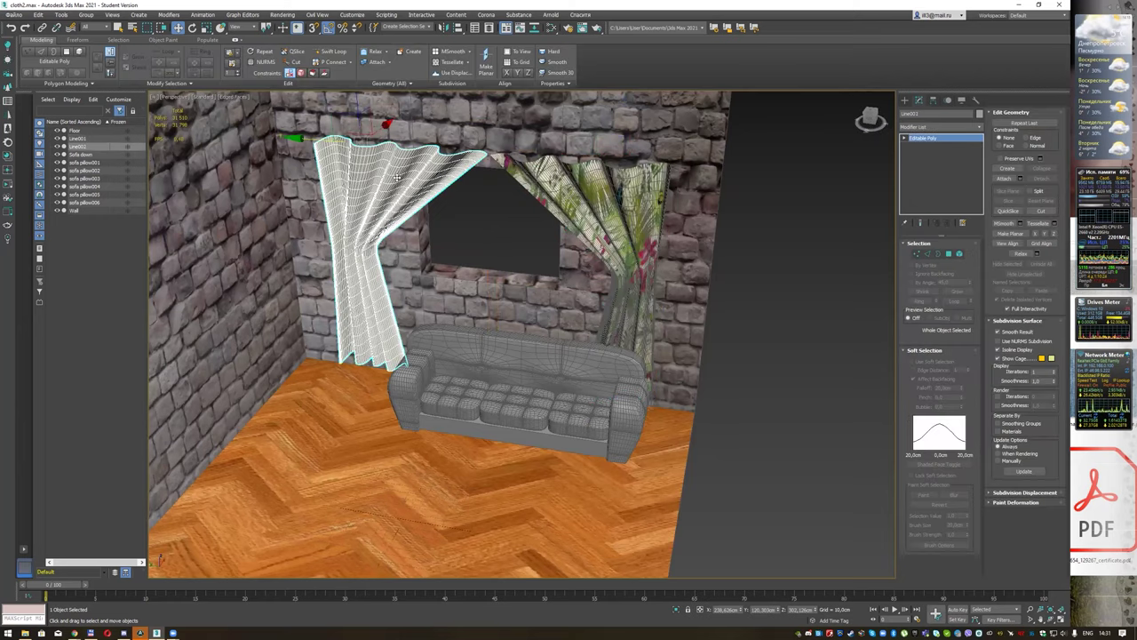
click(978, 128)
text(uvw)
key(Return)
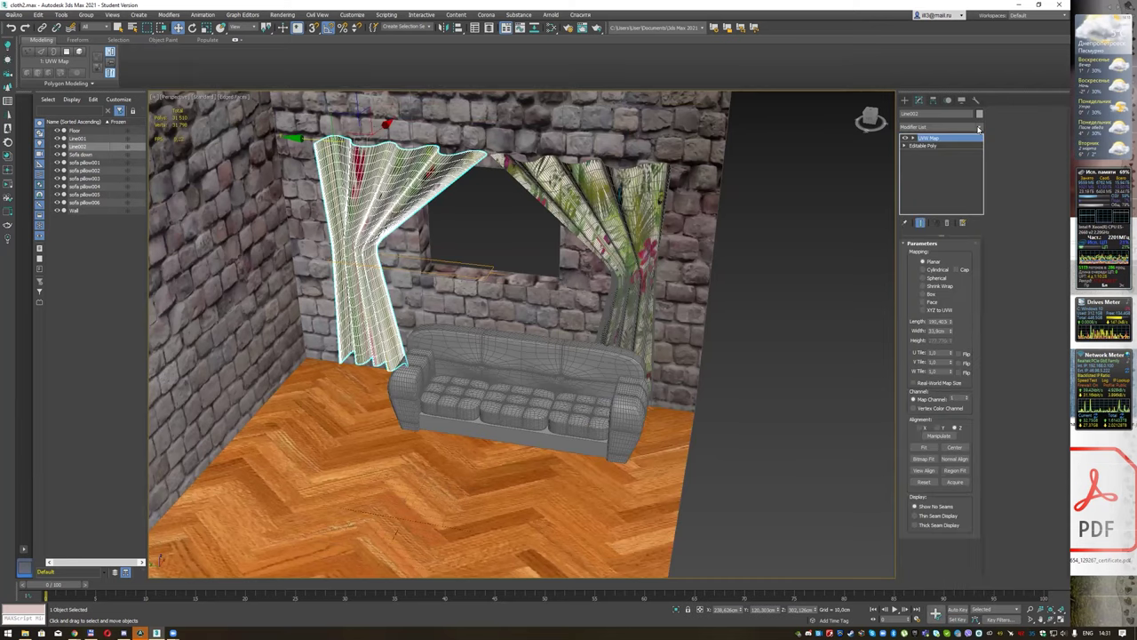
click(929, 294)
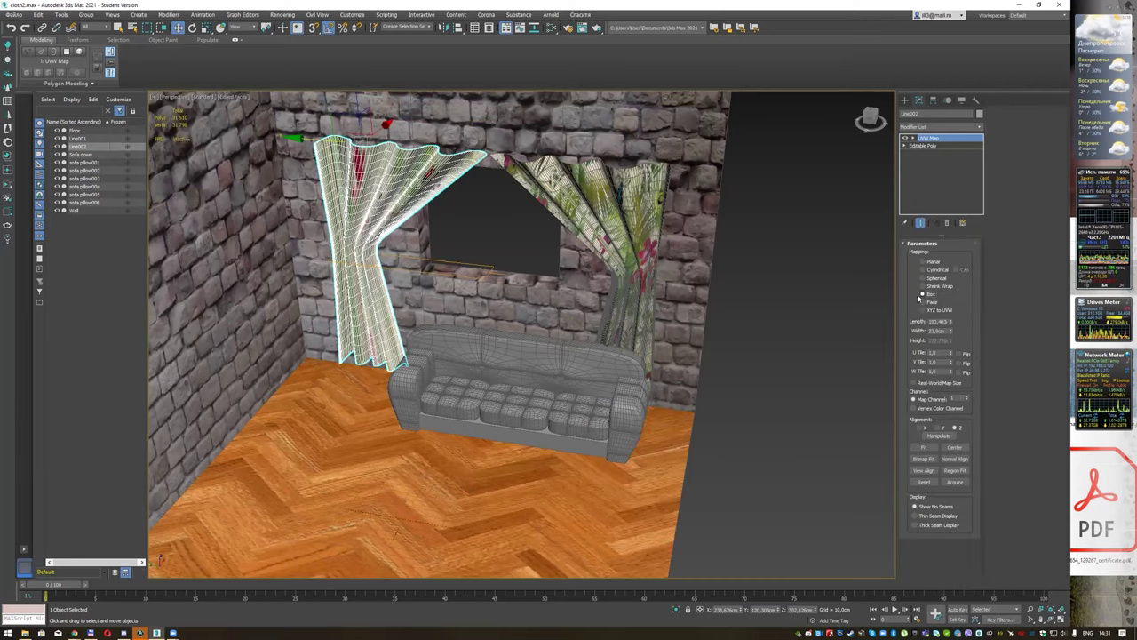
click(774, 279)
alt+middle_drag(774, 276, 573, 190)
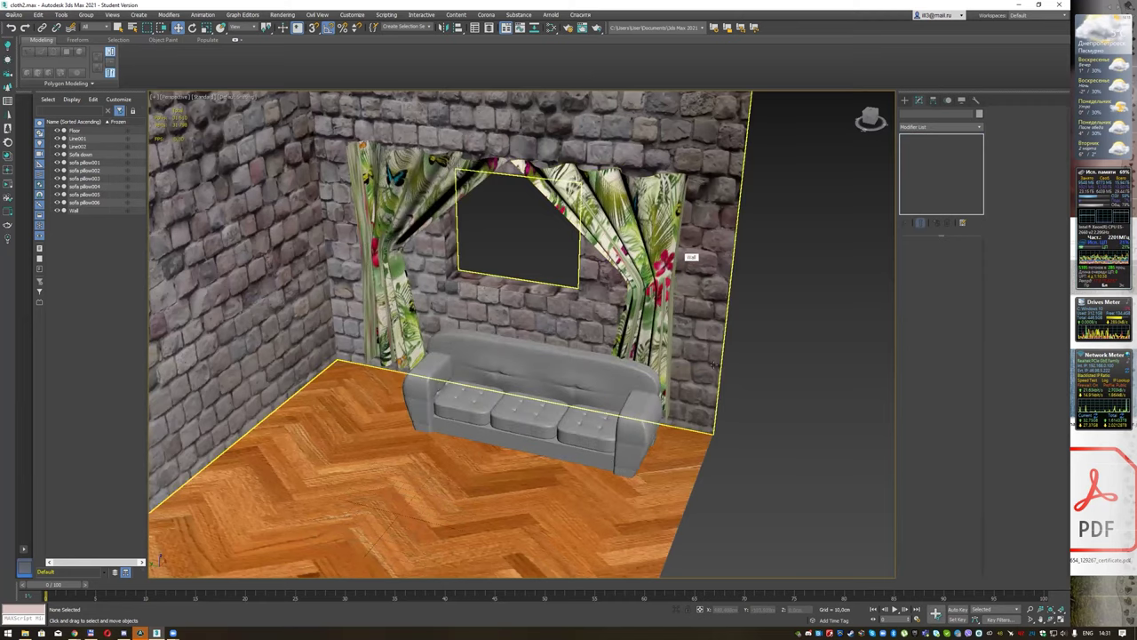
Step: Orbit and zoom the viewport to face the sofa frontally within the room
scroll(636, 432, up, 5)
scroll(637, 433, up, 2)
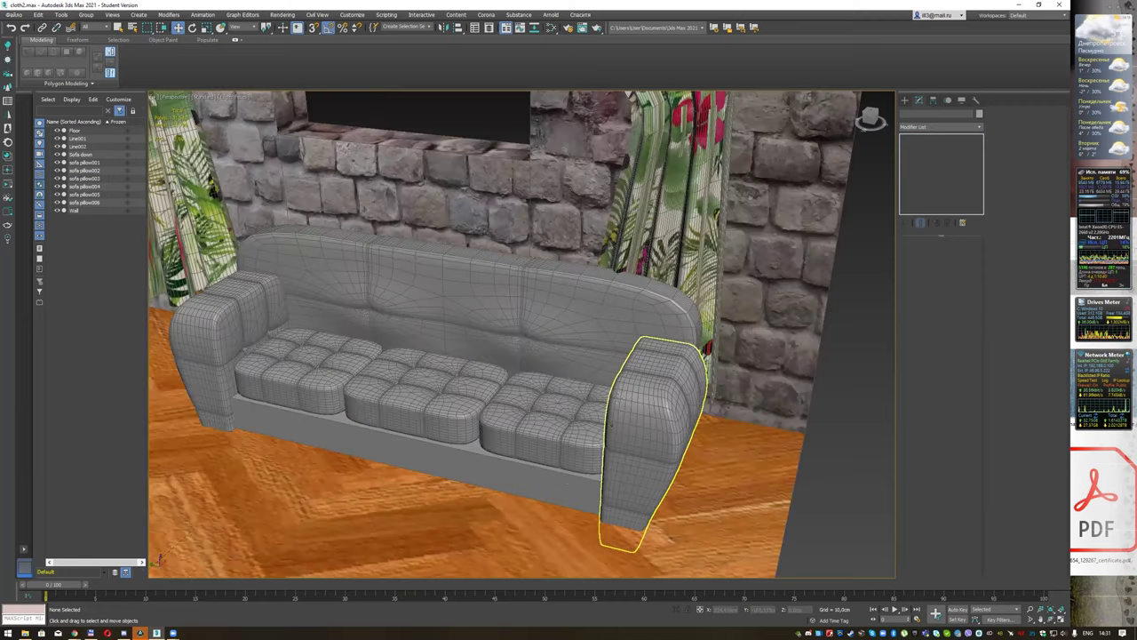
alt+middle_drag(637, 433, 636, 382)
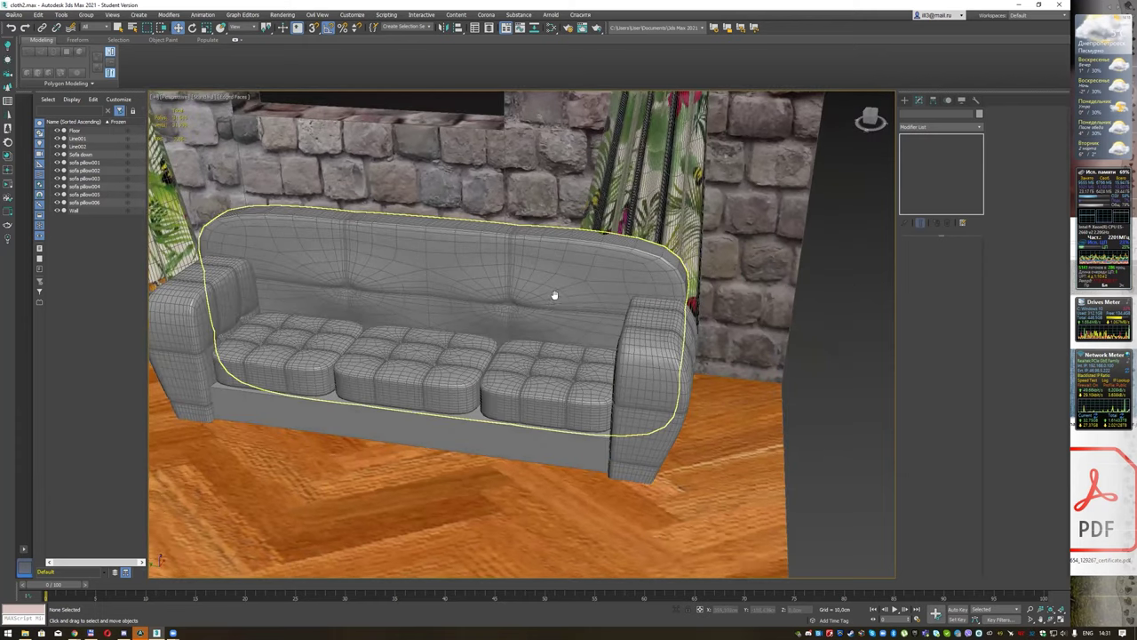
alt+middle_drag(554, 294, 630, 284)
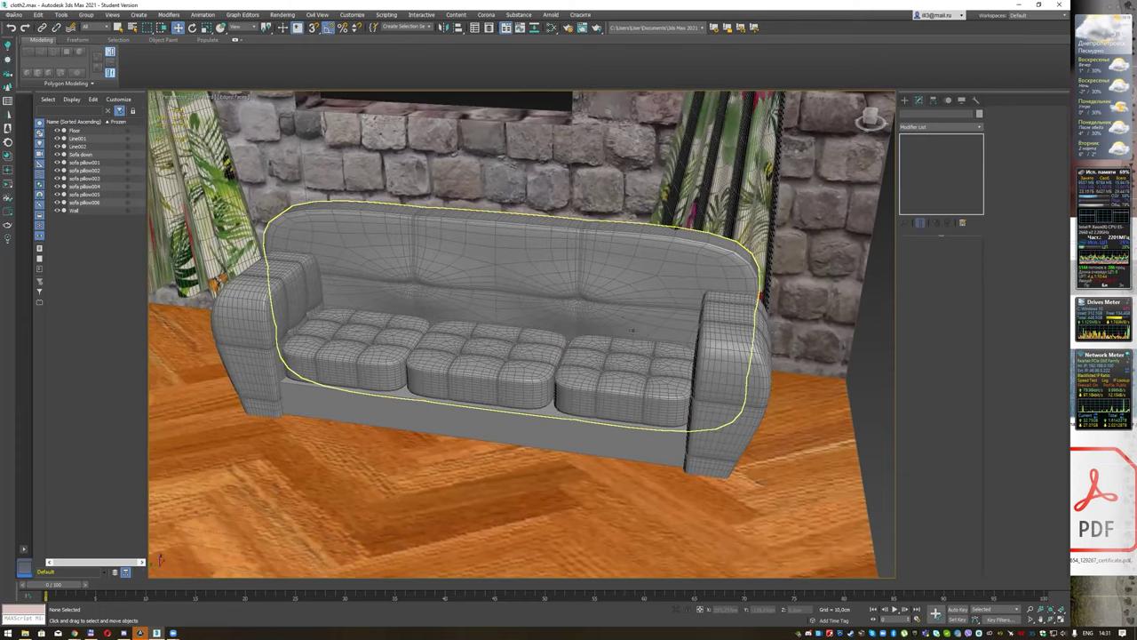
scroll(620, 364, up, 2)
alt+middle_drag(621, 364, 506, 295)
scroll(532, 303, down, 2)
scroll(506, 295, up, 5)
scroll(506, 295, down, 1)
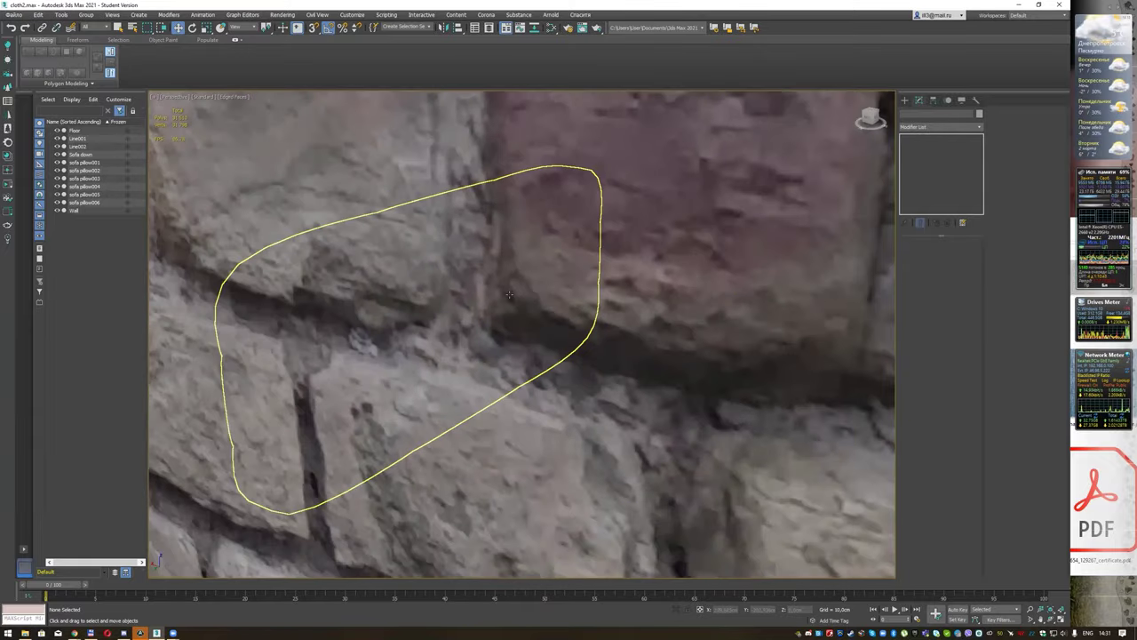
scroll(505, 296, down, 5)
mouse_move(635, 310)
alt+middle_down()
mouse_move(569, 311)
mouse_move(582, 396)
alt+middle_up()
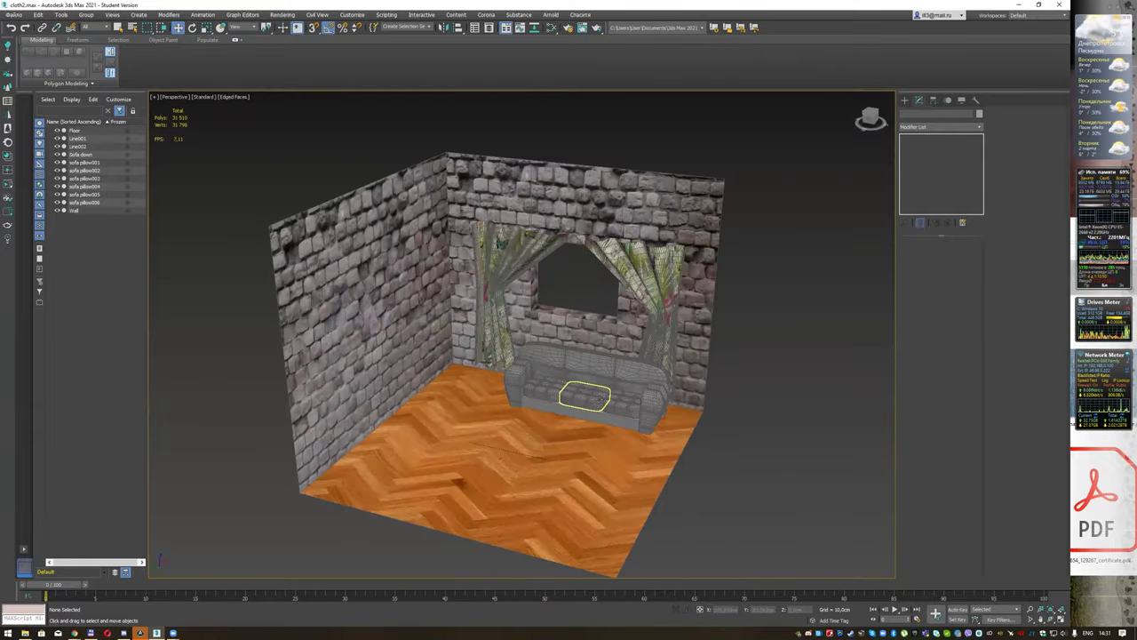
scroll(600, 400, up, 5)
Step: Select the right armrest sofa pillow005, isolate it, and switch to Polygon level
click(424, 340)
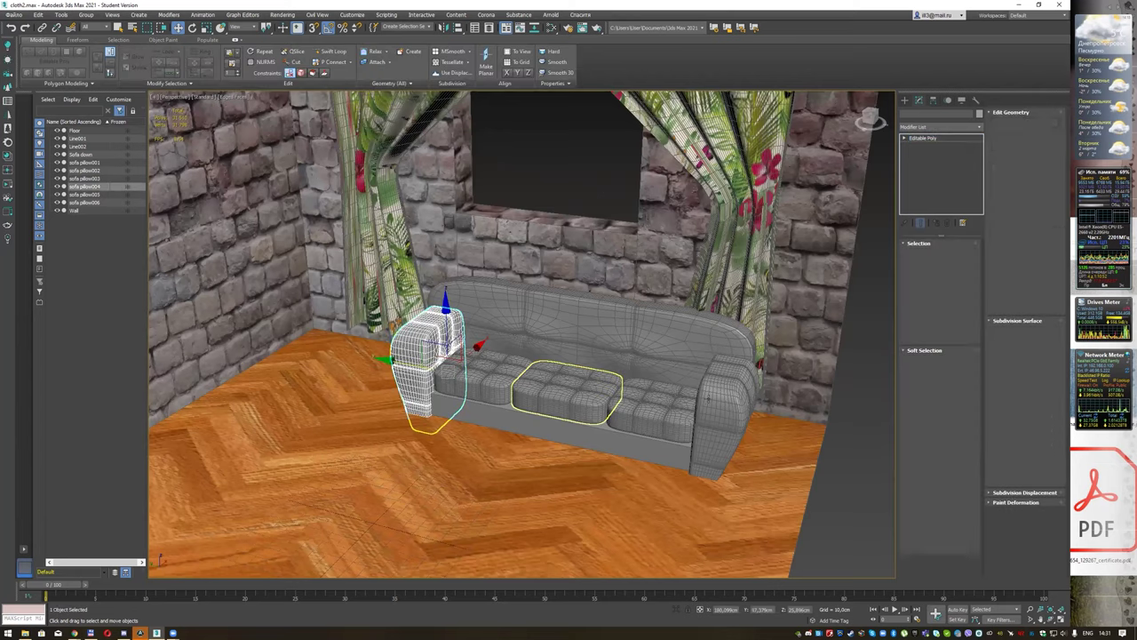
click(729, 398)
key(q)
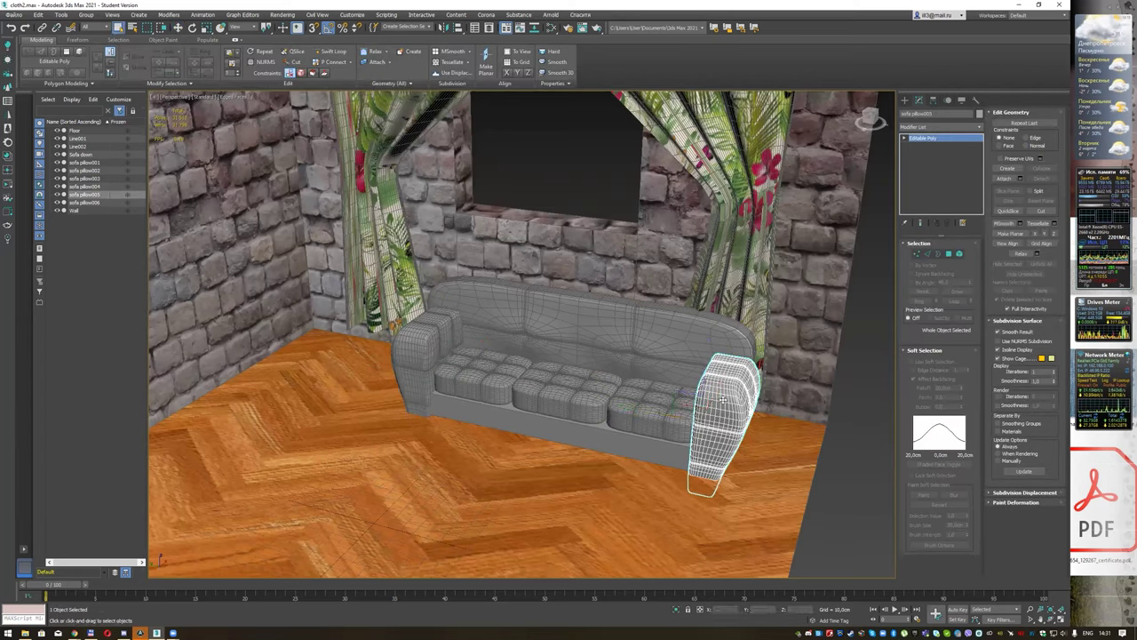
click(676, 611)
mouse_move(630, 312)
alt+middle_down()
mouse_move(648, 285)
mouse_move(675, 297)
mouse_move(756, 286)
alt+middle_up()
click(948, 254)
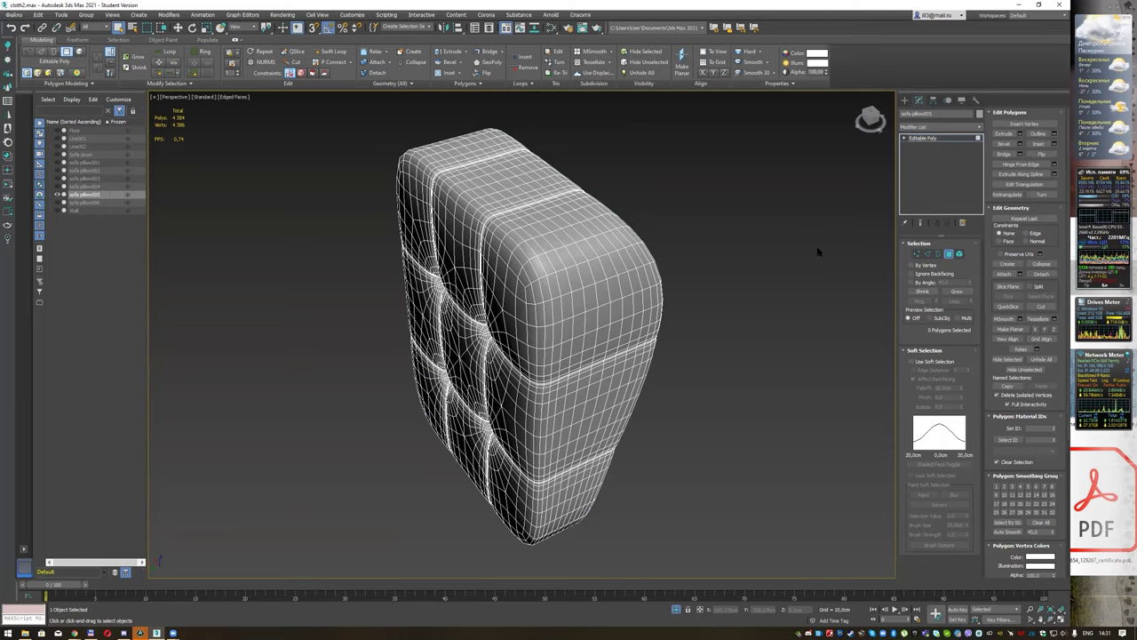
Step: In Top view, marquee-select the pillow's upper polygons, check them at an angle, then clear the selection
key(t)
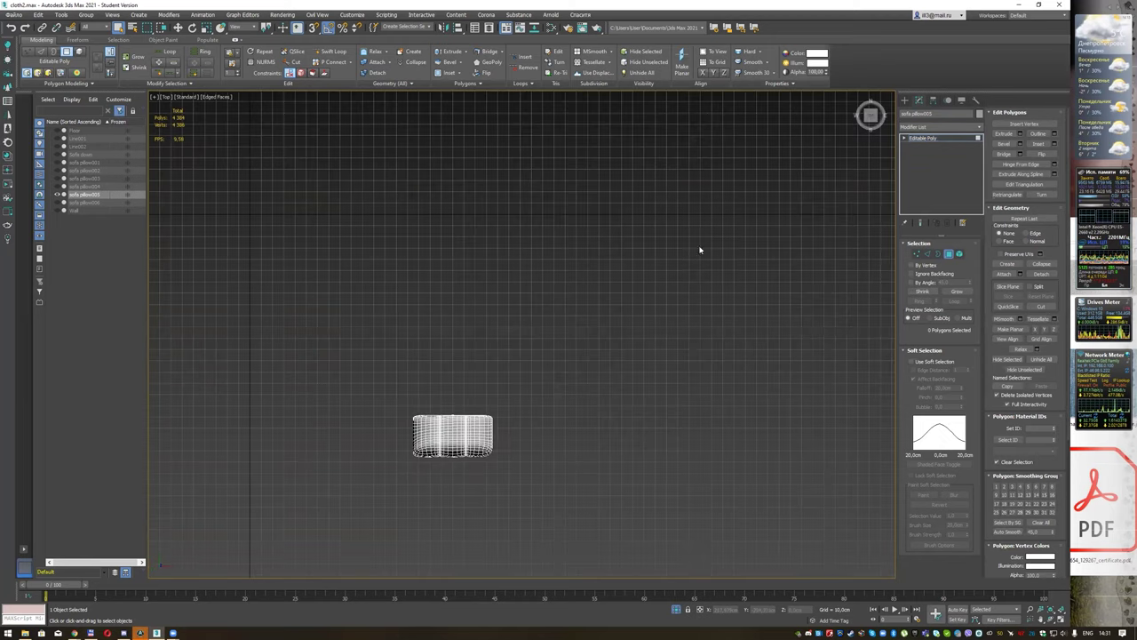
middle_drag(574, 315, 490, 299)
scroll(491, 300, up, 2)
scroll(491, 300, up, 2)
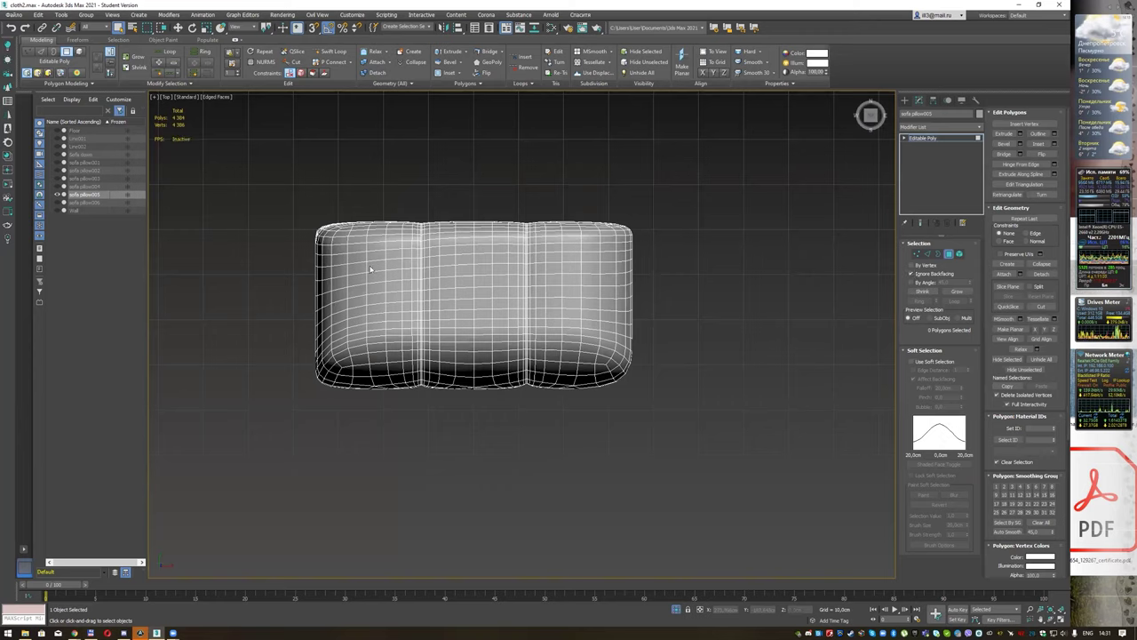
mouse_move(307, 247)
mouse_down()
mouse_move(611, 326)
mouse_move(661, 352)
mouse_up()
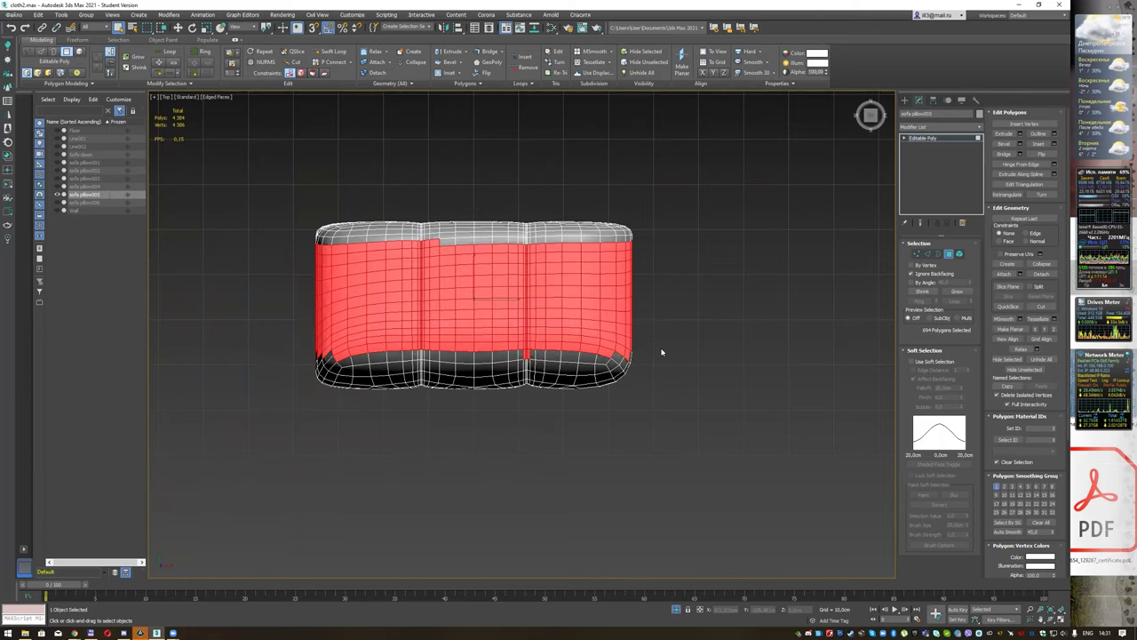
mouse_move(661, 351)
alt+middle_down()
mouse_move(692, 246)
mouse_move(667, 279)
alt+middle_up()
key(t)
key(z)
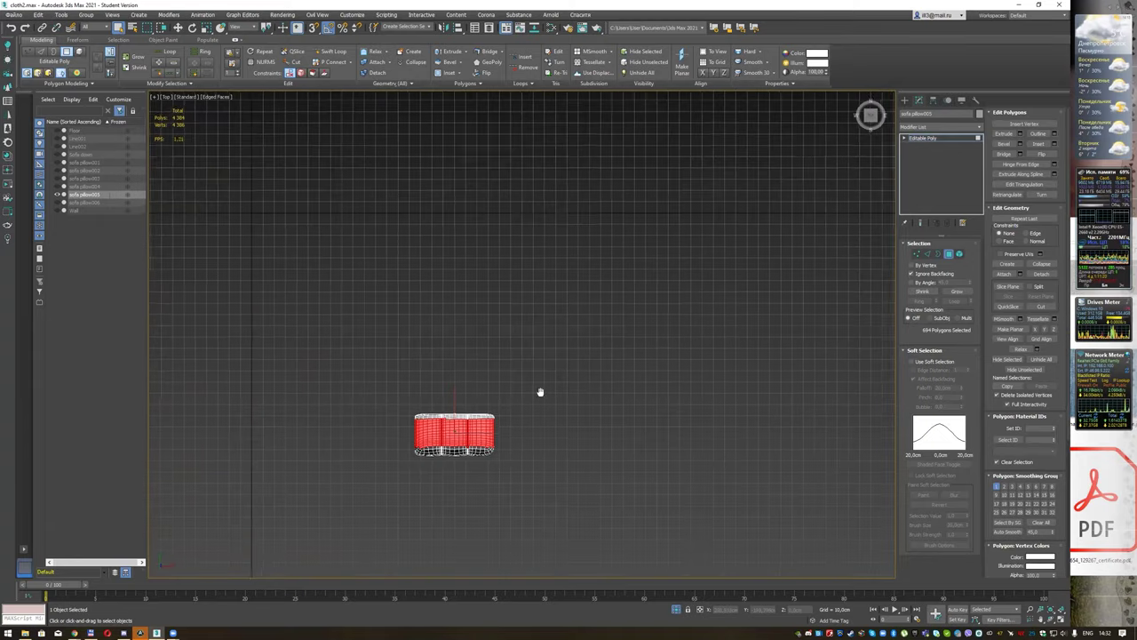
click(634, 222)
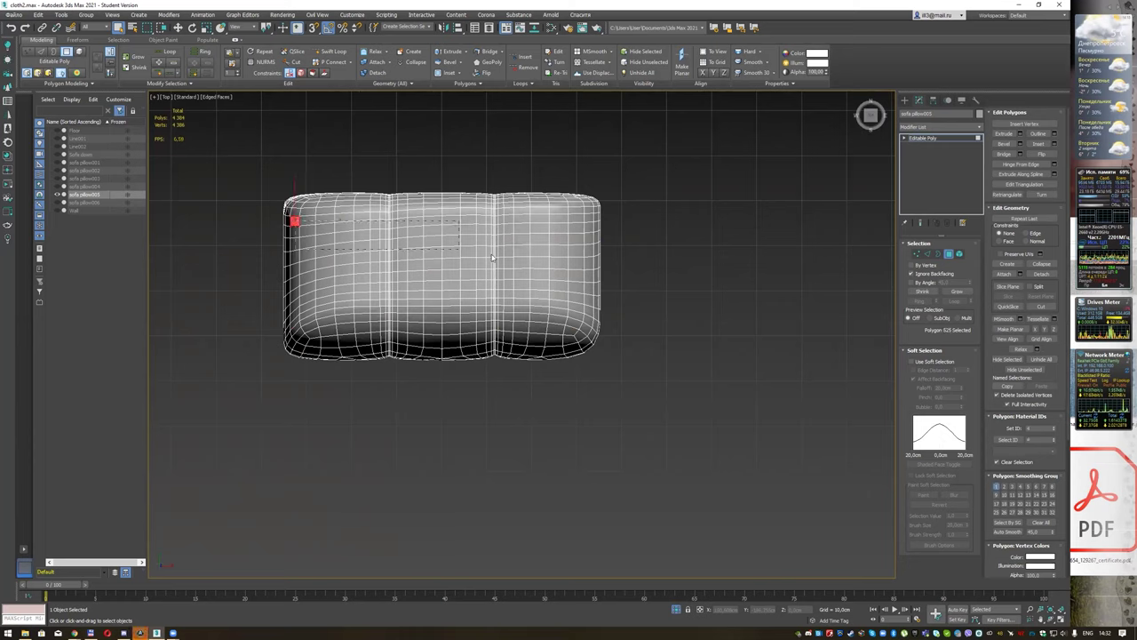
Step: Marquee-select the top band, add missed edge faces, remove stray faces, and orbit to verify
drag(295, 219, 588, 309)
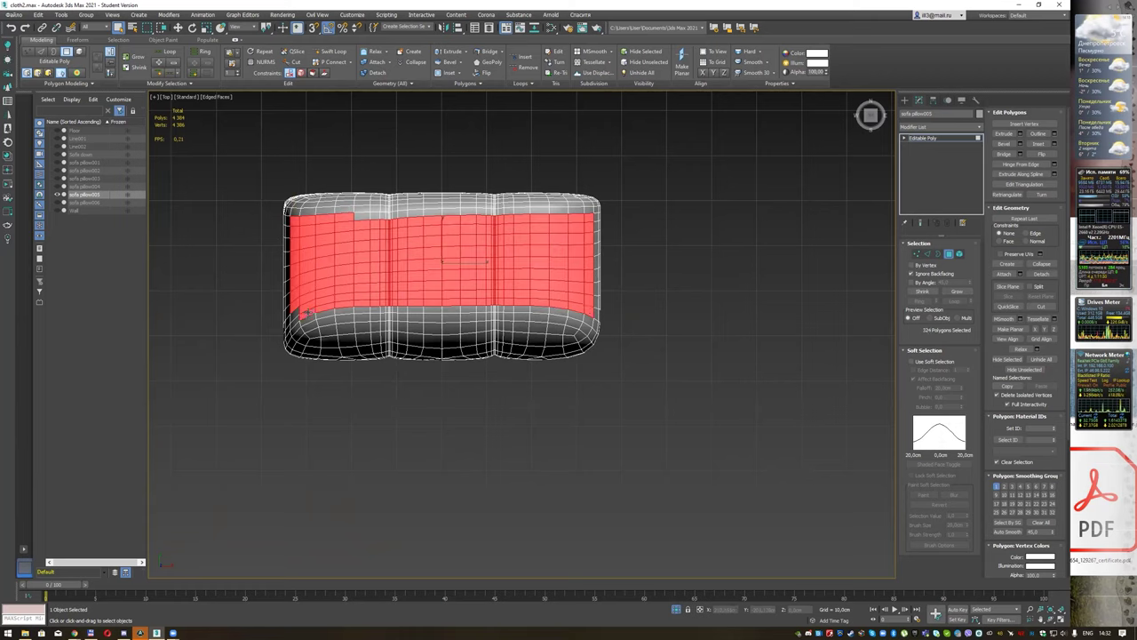
ctrl+click(295, 320)
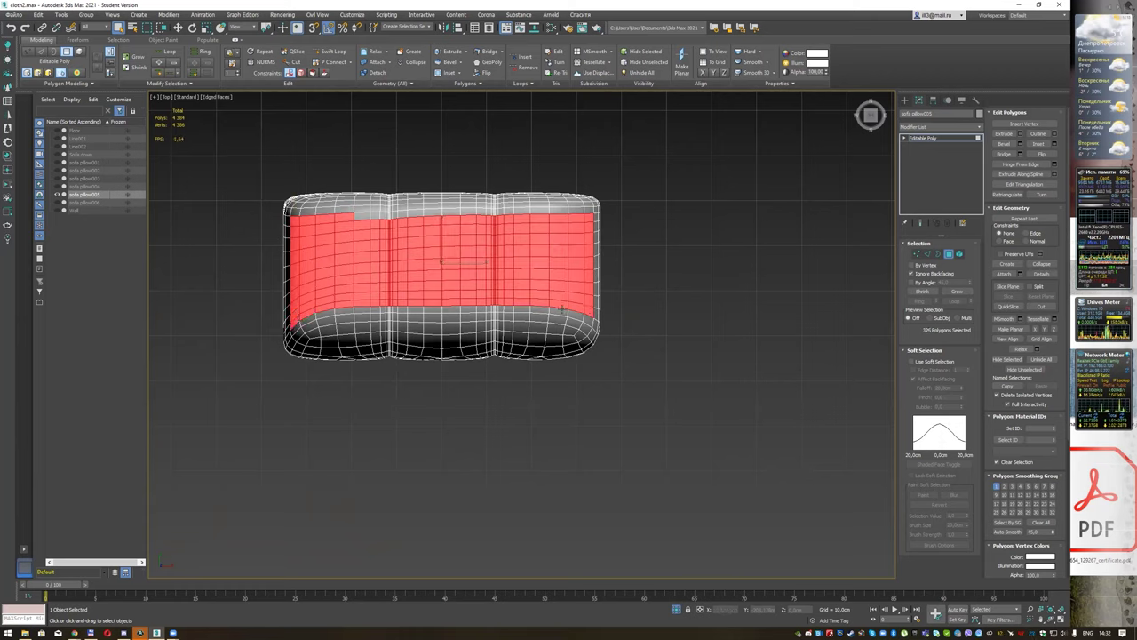
ctrl+click(363, 217)
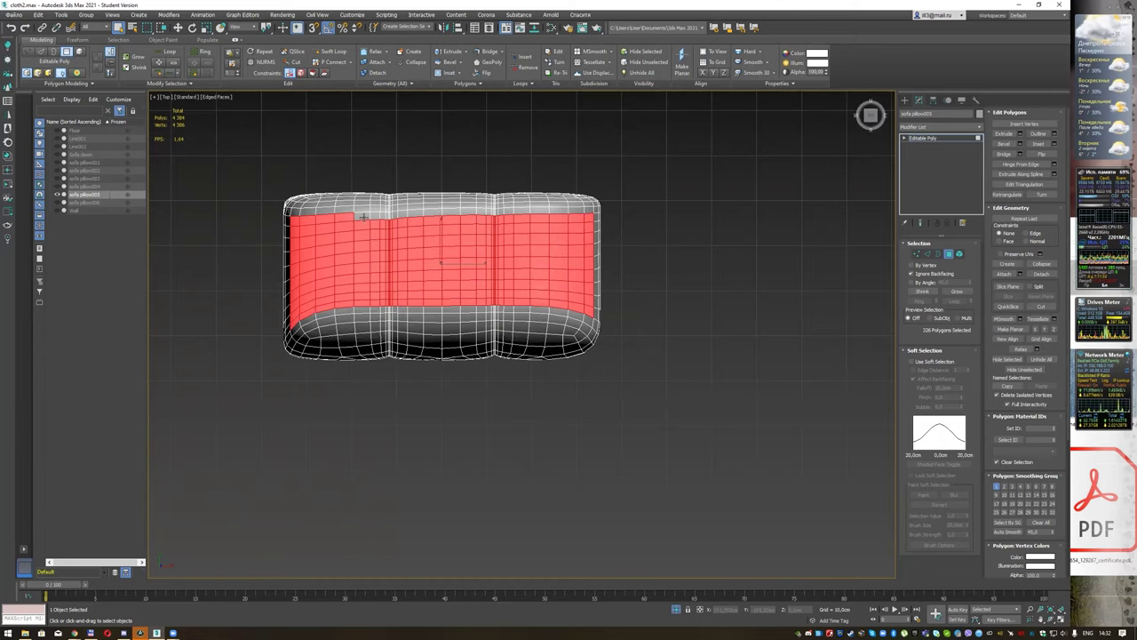
ctrl+click(360, 216)
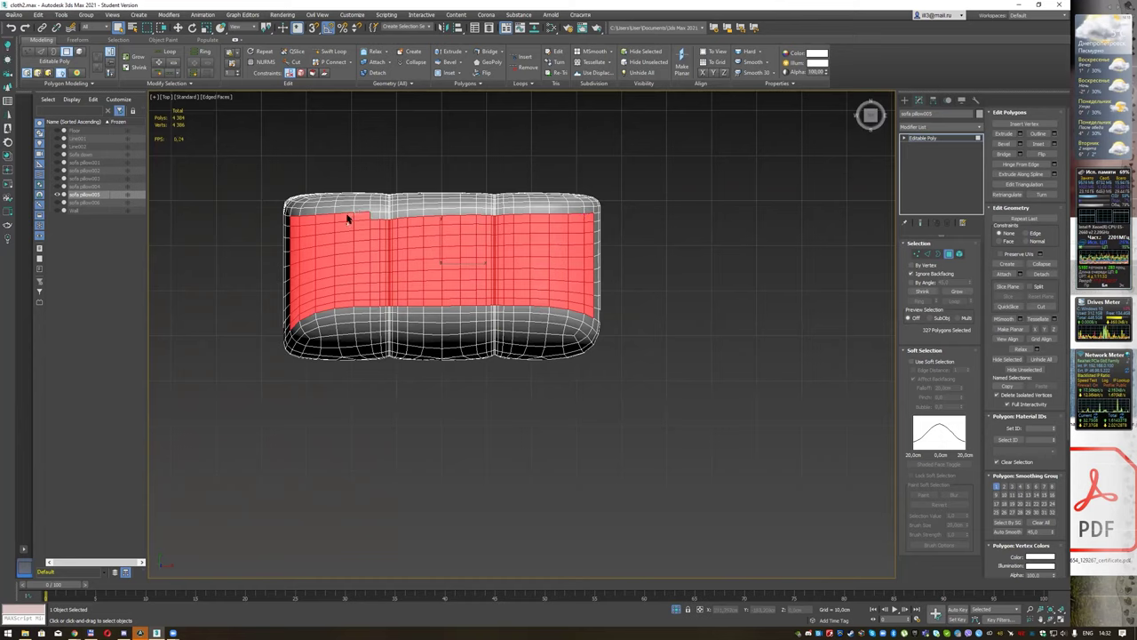
ctrl+click(293, 214)
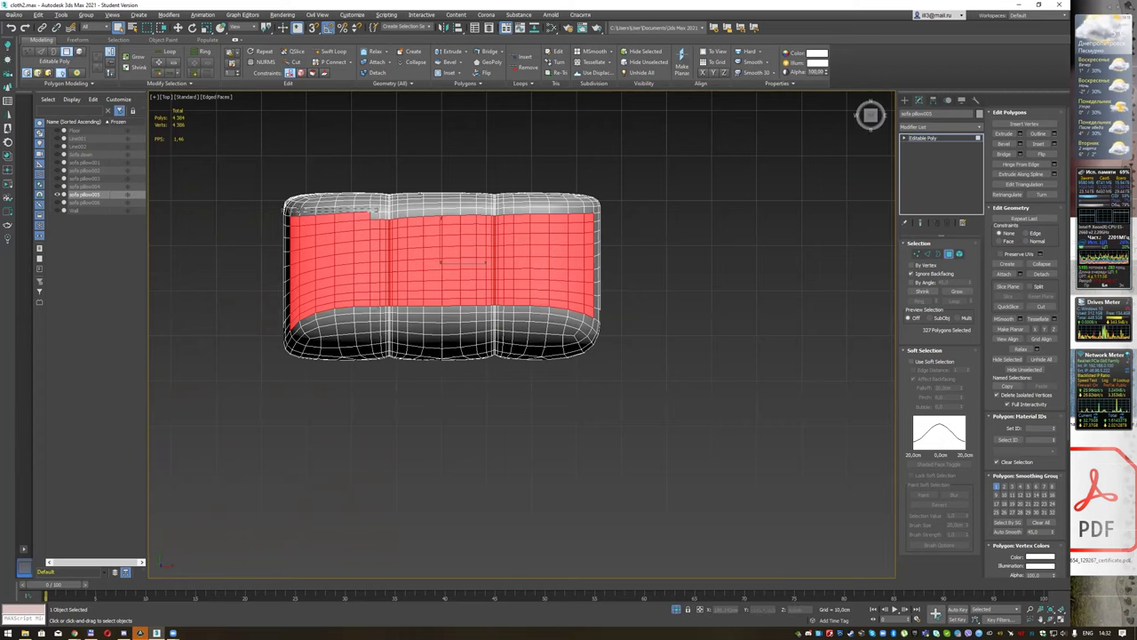
alt+drag(290, 210, 336, 214)
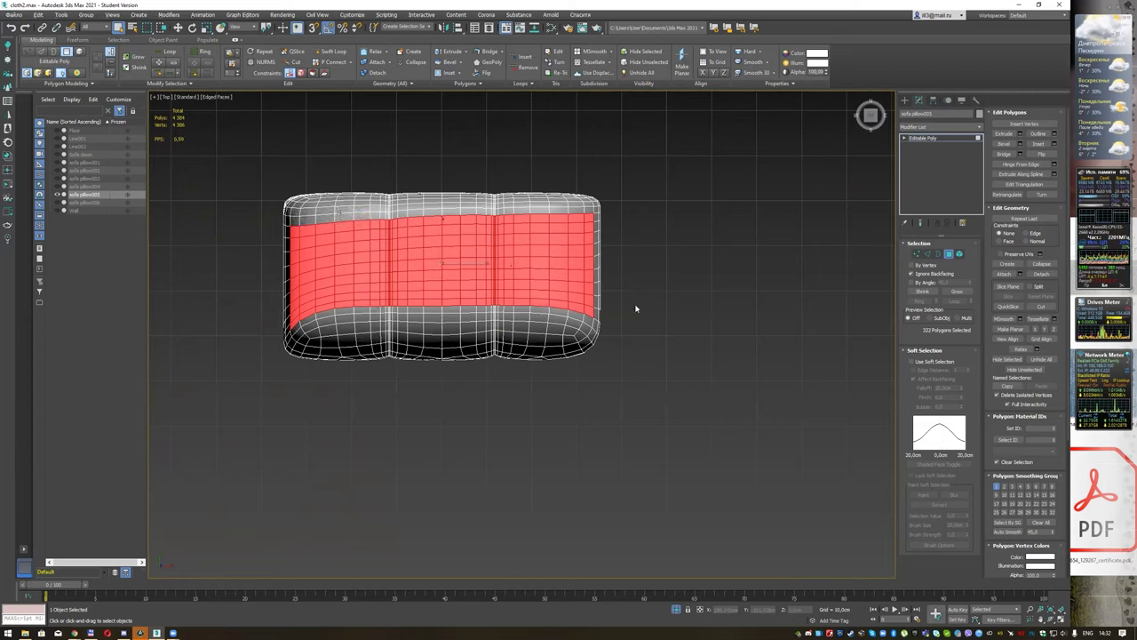
alt+middle_drag(605, 346, 632, 274)
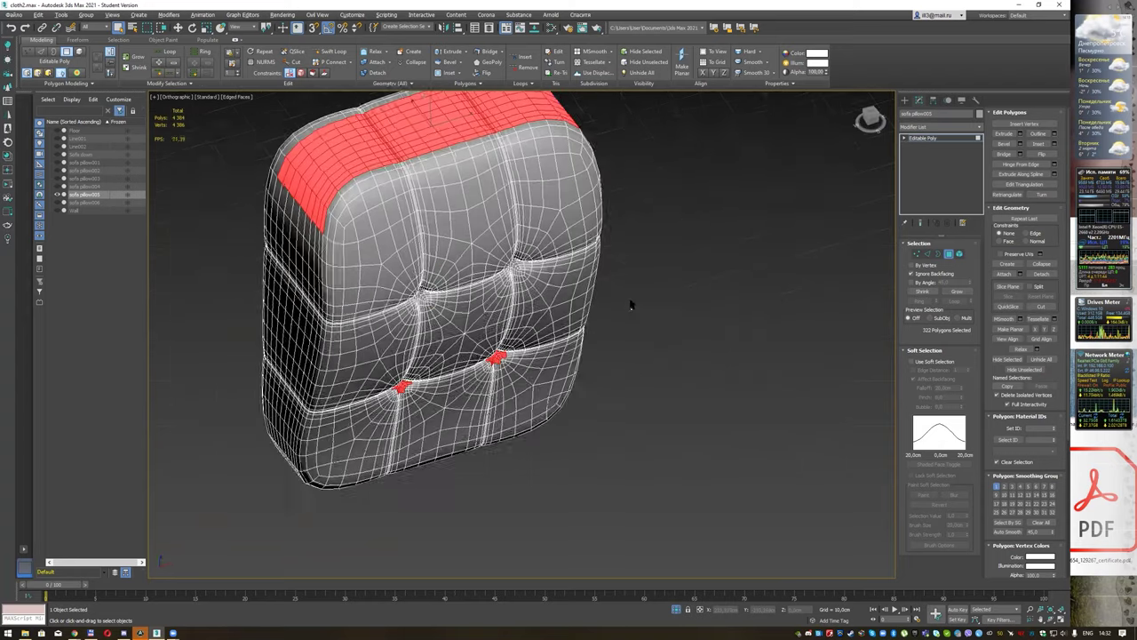
alt+drag(735, 343, 381, 419)
mouse_move(382, 418)
alt+middle_down()
mouse_move(498, 382)
mouse_move(254, 381)
alt+middle_up()
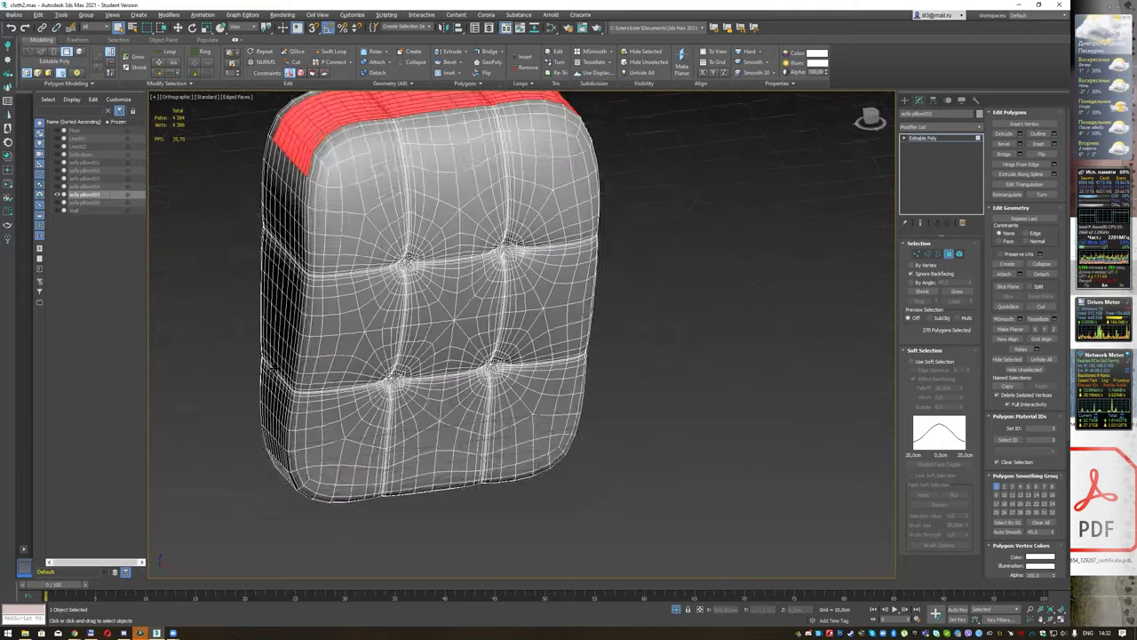
alt+middle_drag(533, 294, 536, 222)
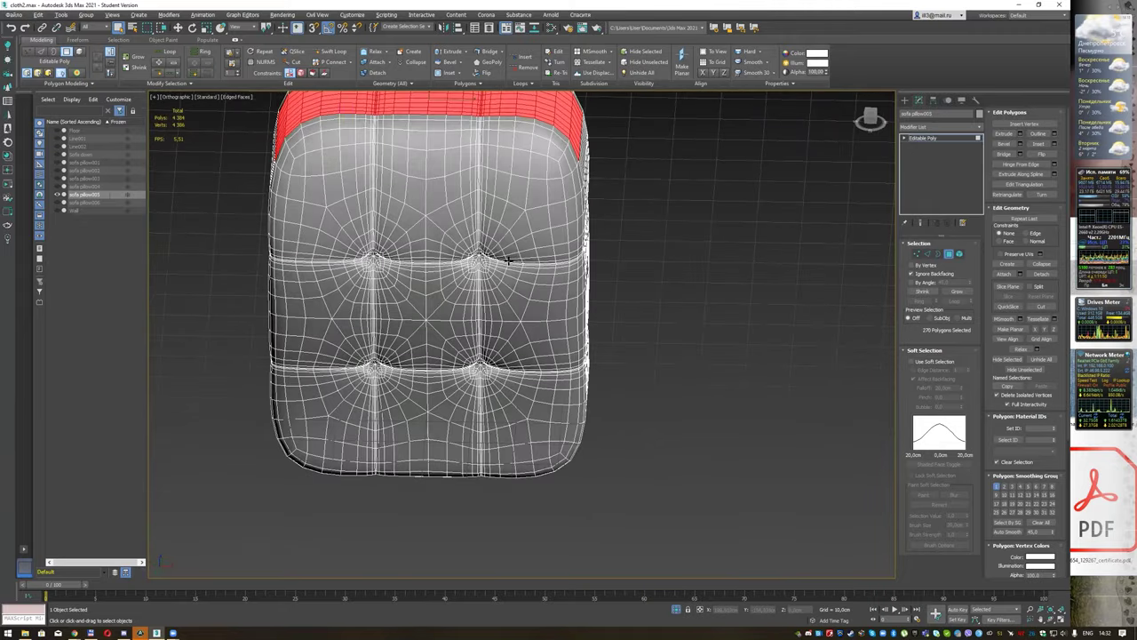
mouse_move(631, 217)
alt+middle_down()
mouse_move(619, 270)
mouse_move(662, 302)
alt+middle_up()
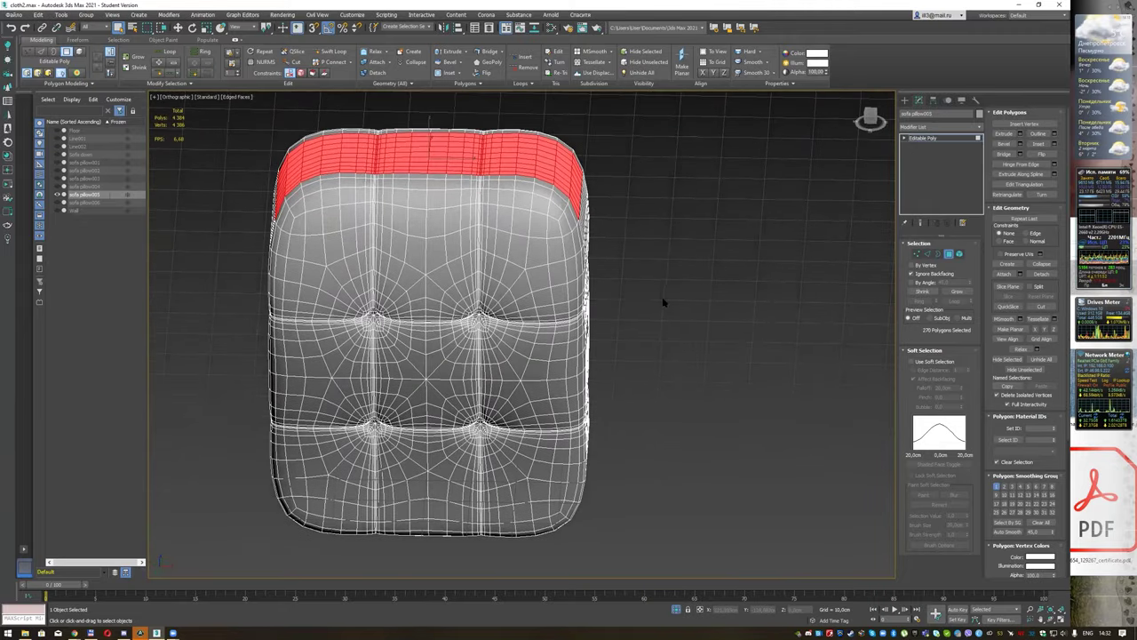
alt+middle_drag(650, 258, 673, 244)
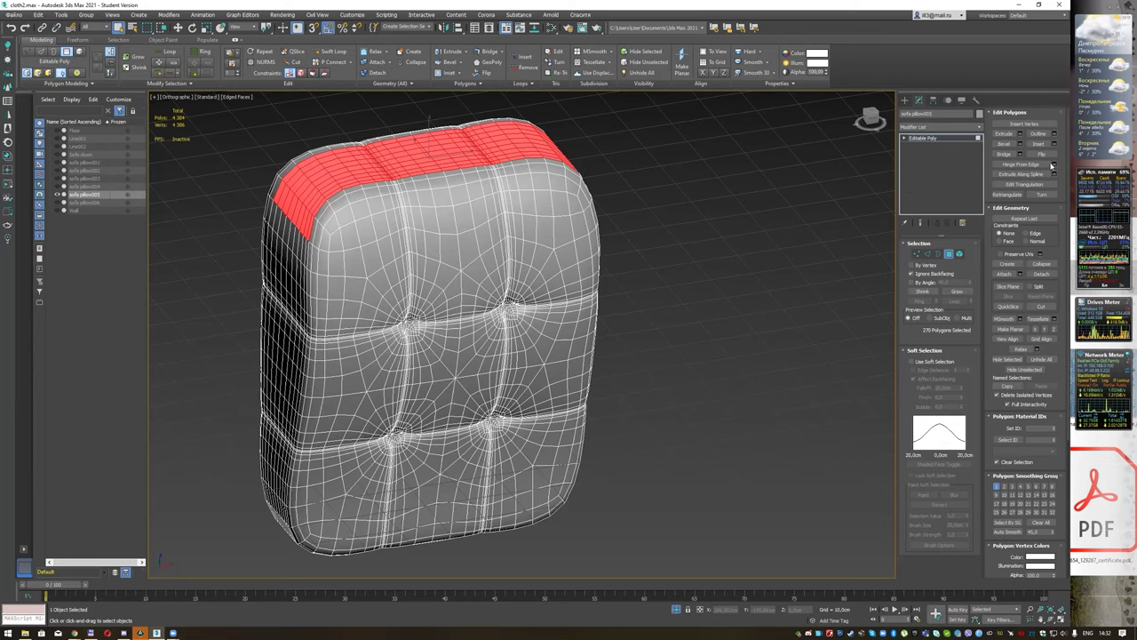
Step: Detach the selected top band as a new object named sofa wood
click(1041, 274)
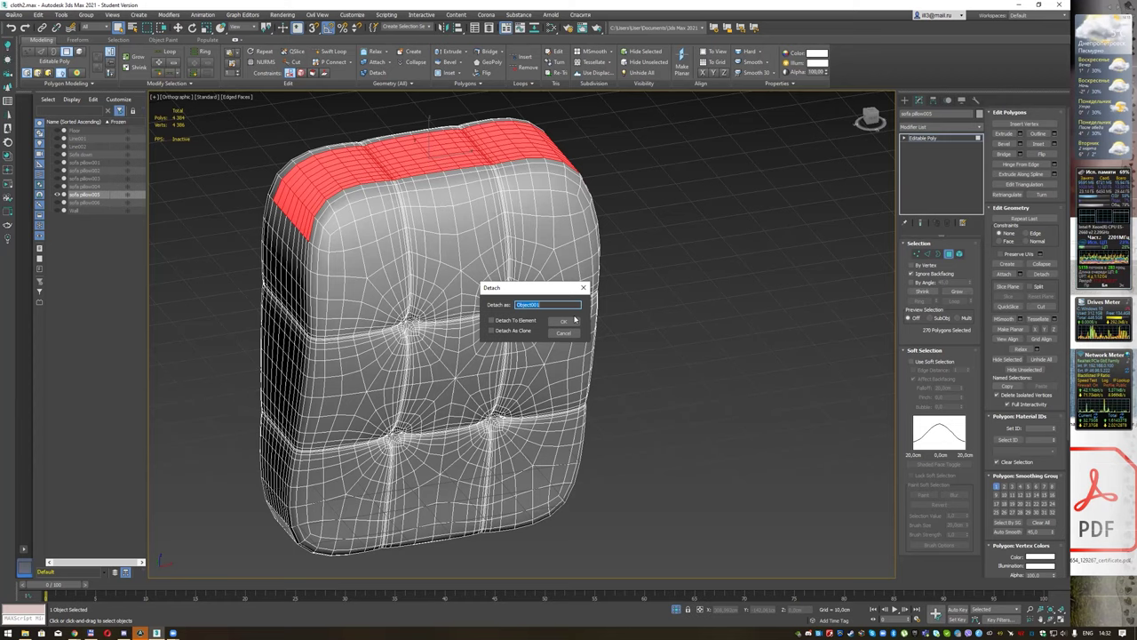
text(se)
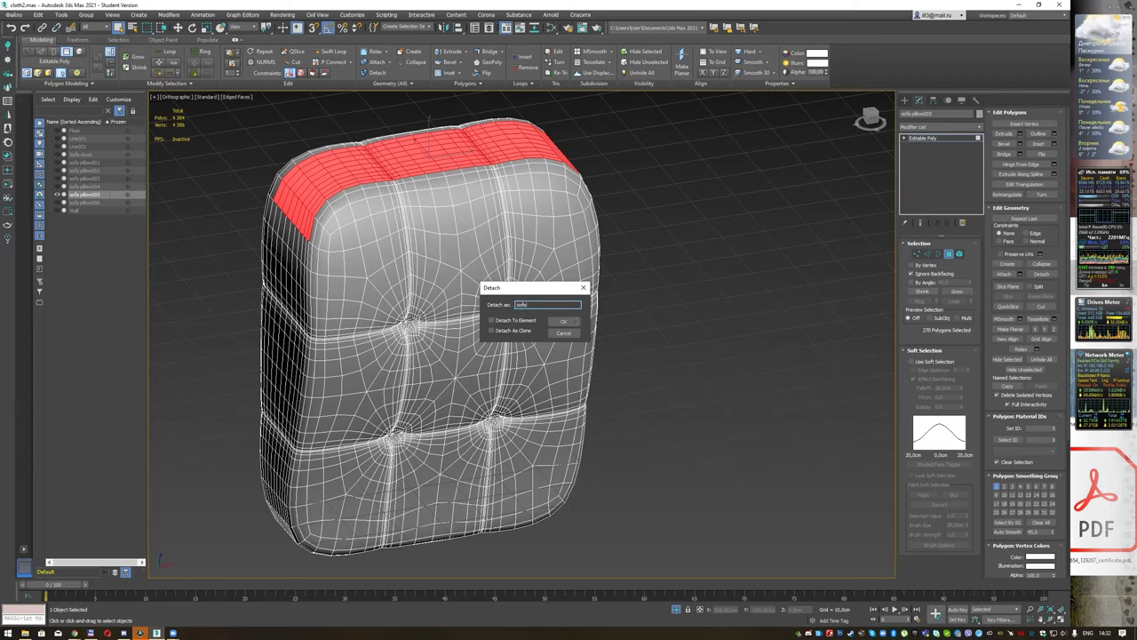
text( seat)
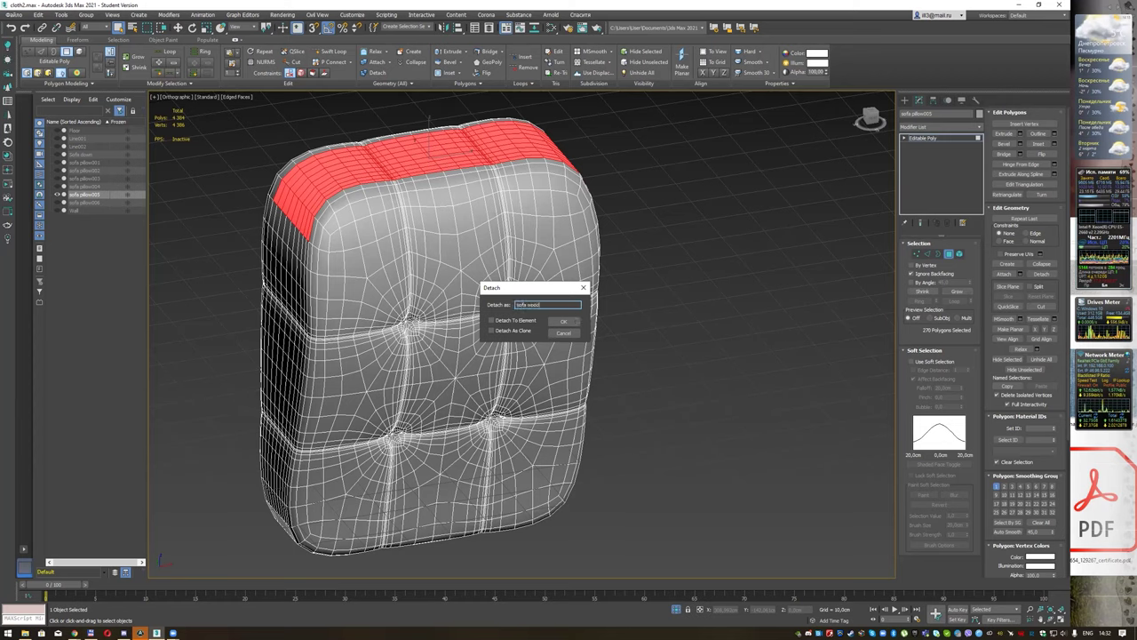
key(Return)
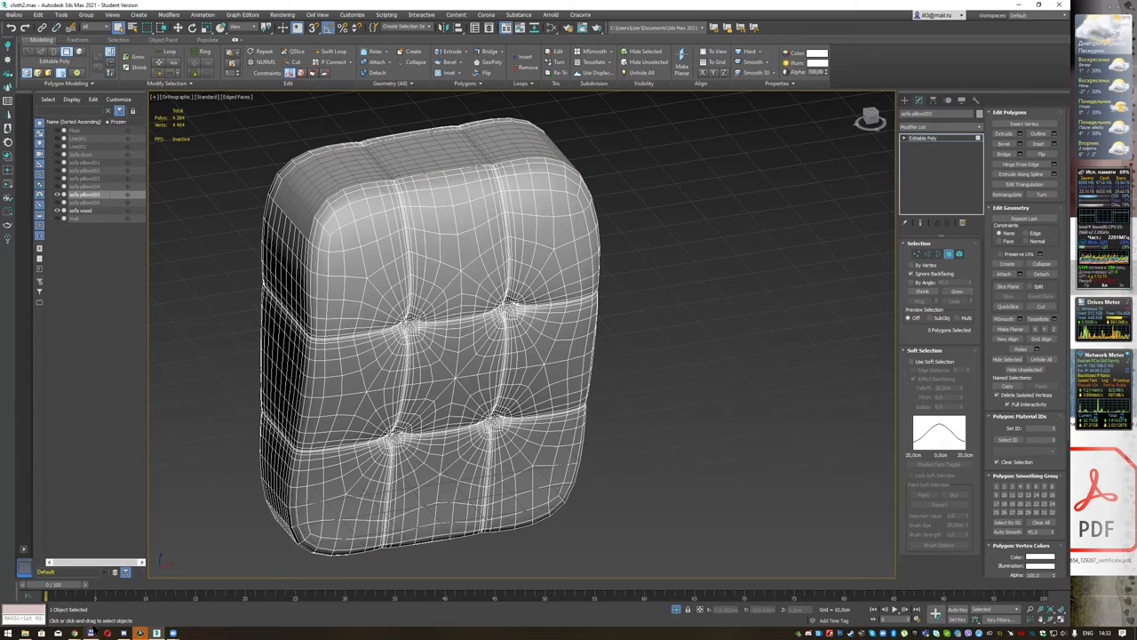
Step: Apply the дерево 2.jpg wood texture to the armrest's selected top polygons
click(140, 633)
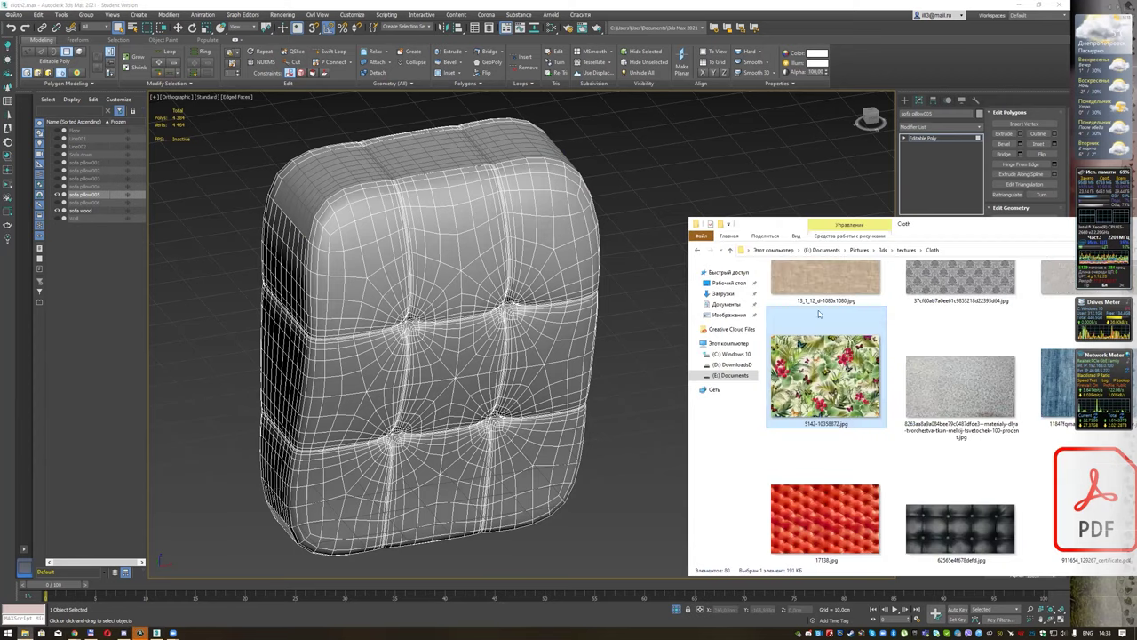
click(912, 336)
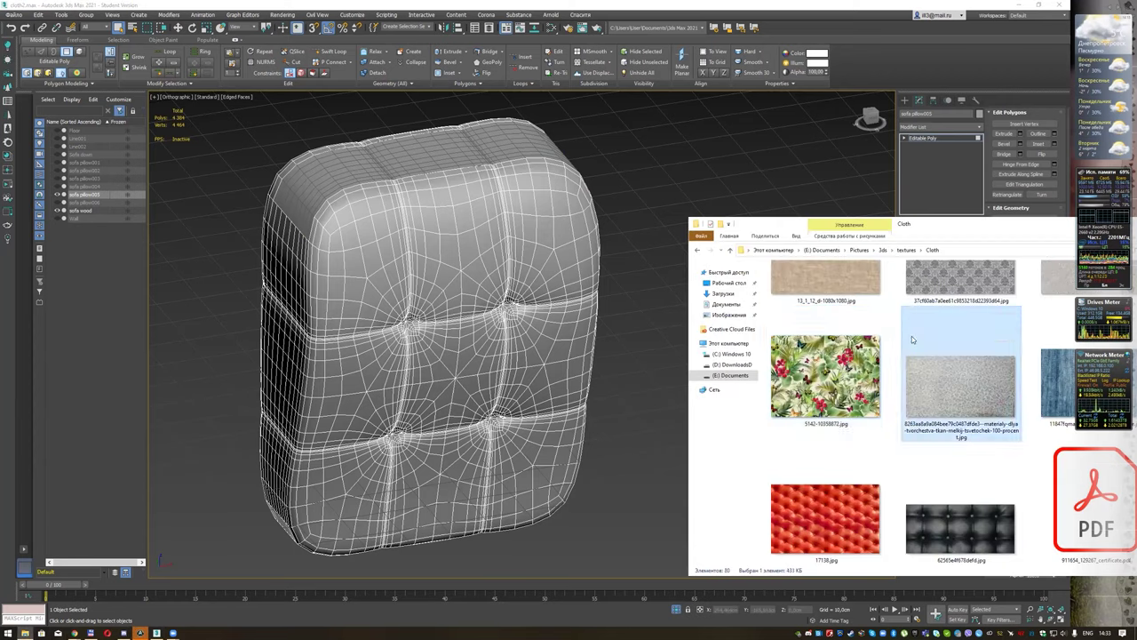
key(BackSpace)
drag(1047, 355, 448, 164)
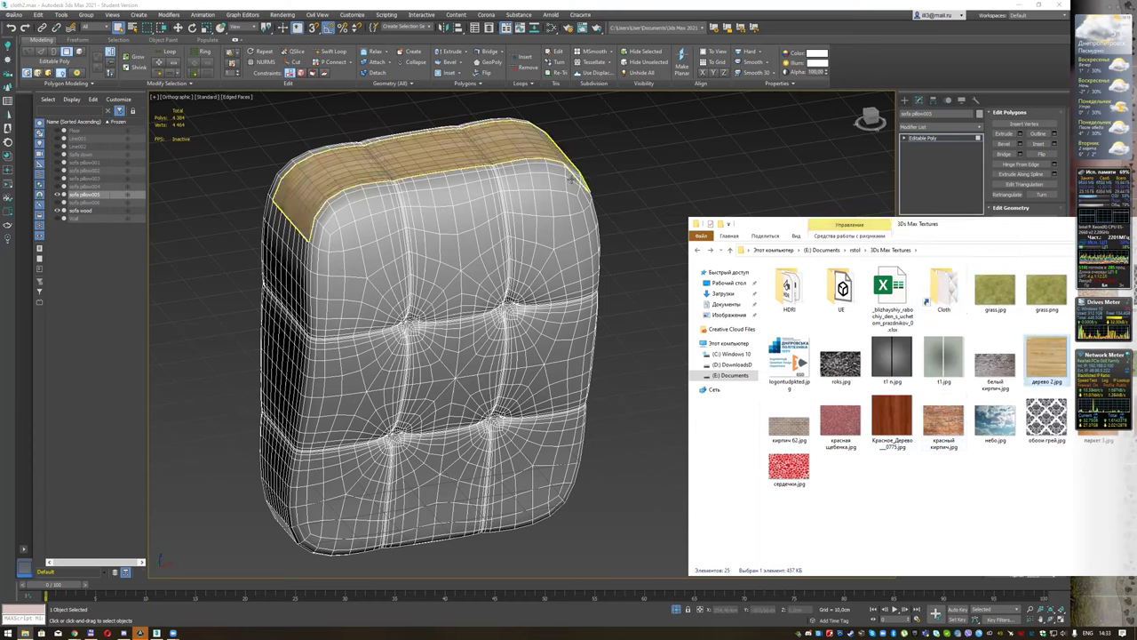
Step: Cover the whole armrest with the woven 3.jpg fabric from the Cloth folder
drag(1018, 230, 830, 253)
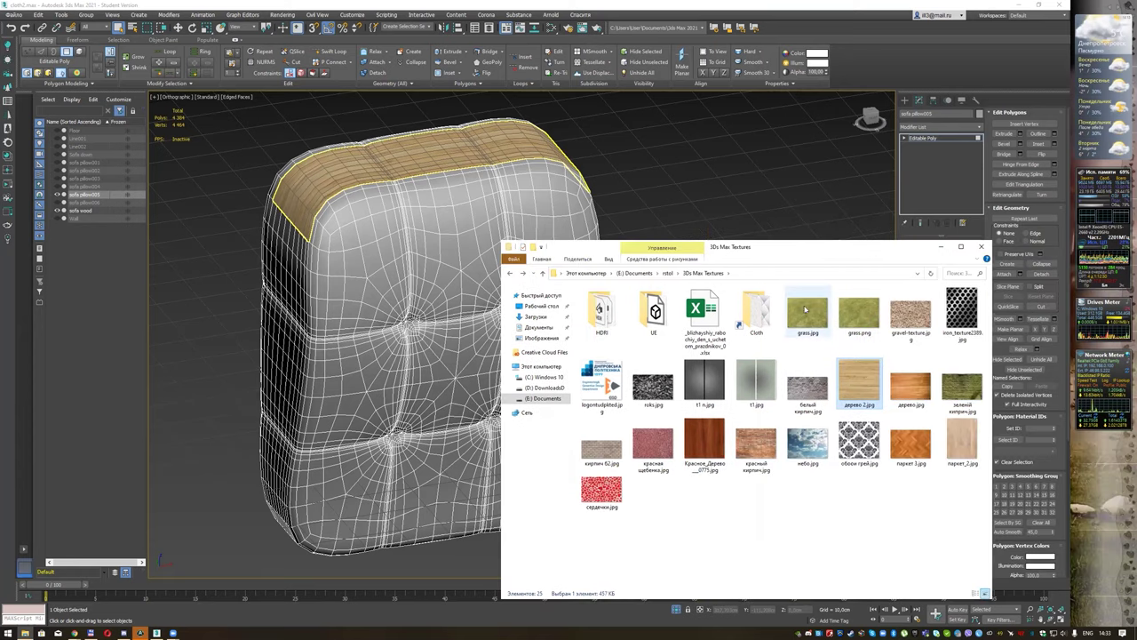
double_click(753, 317)
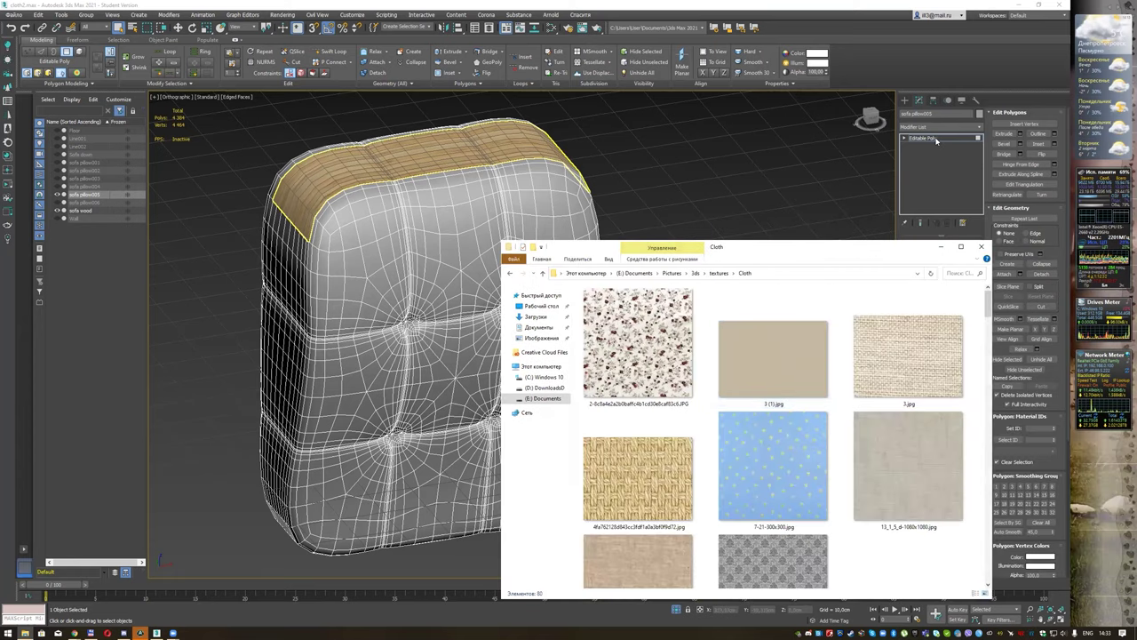
click(727, 221)
click(727, 220)
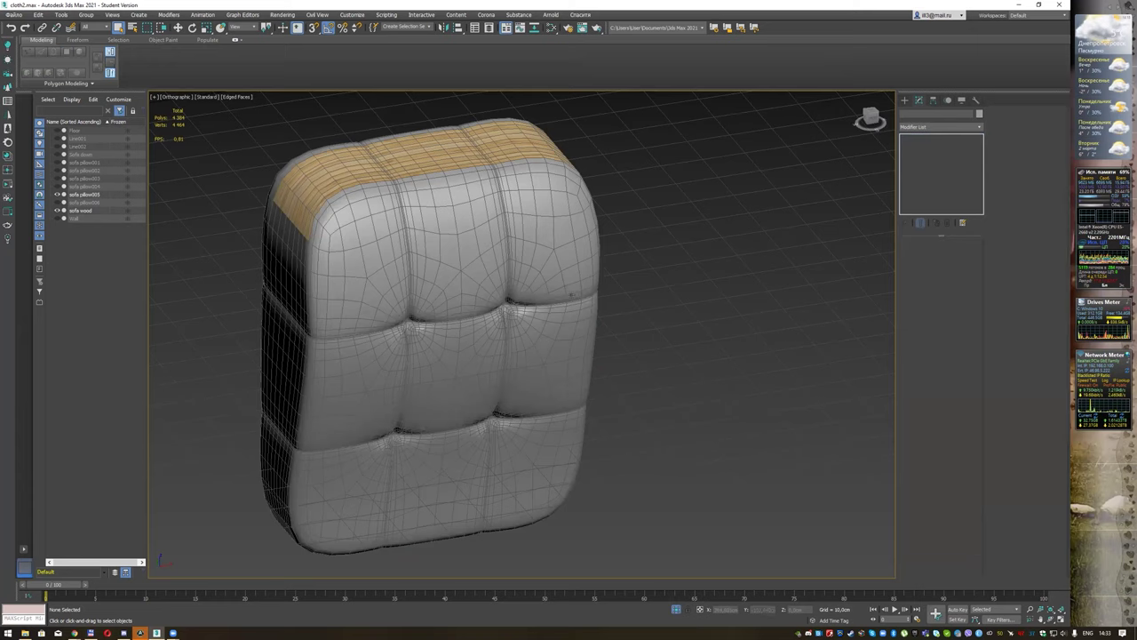
click(578, 338)
key(alt+Tab)
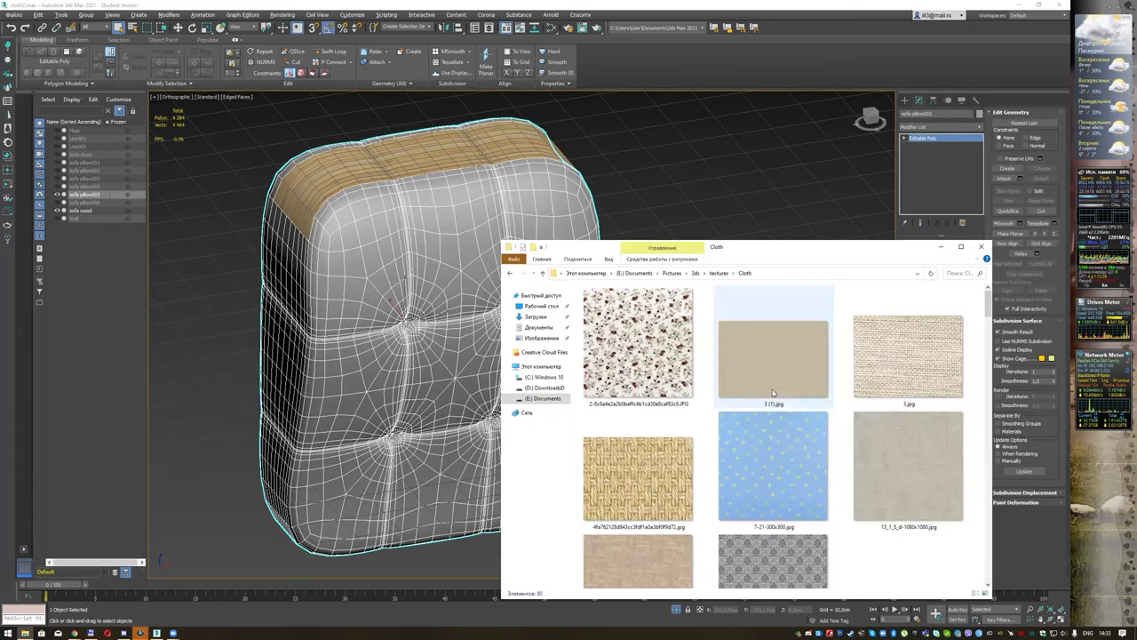
drag(862, 391, 411, 339)
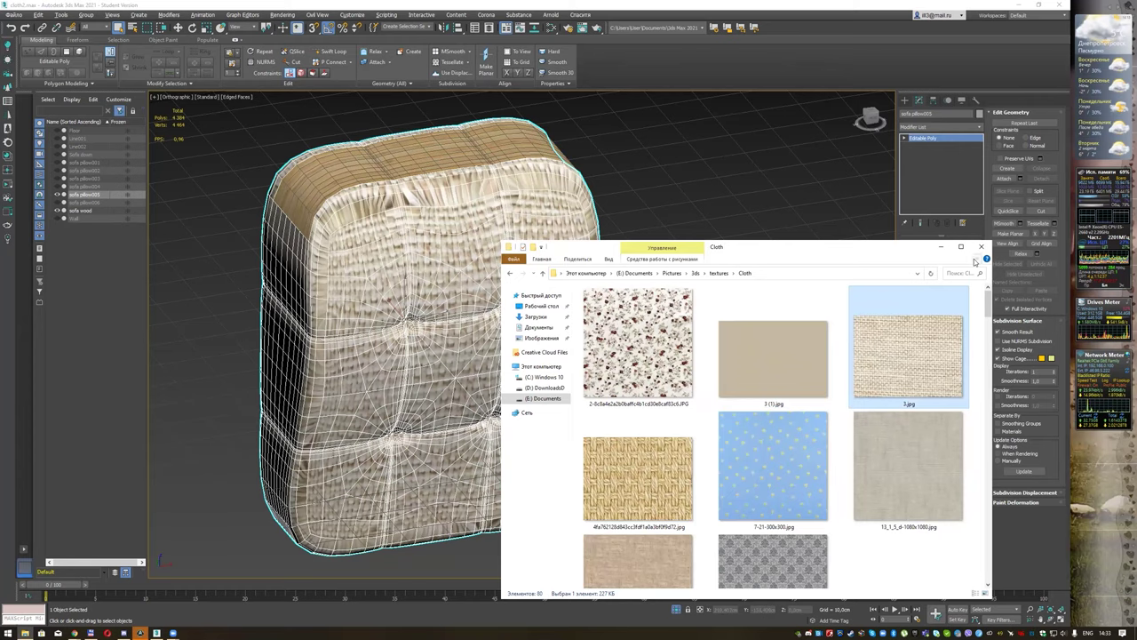
click(980, 248)
mouse_move(651, 275)
alt+middle_down()
mouse_move(760, 261)
mouse_move(700, 272)
alt+middle_up()
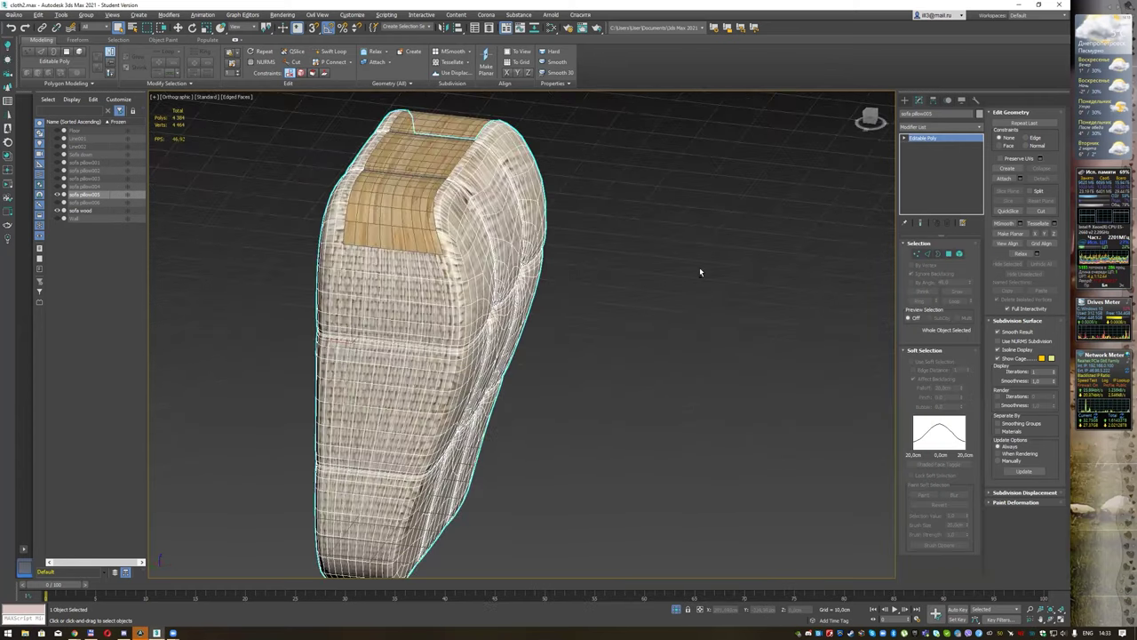
Step: Exit isolation to show the whole room and frame the sofa from the front
click(676, 609)
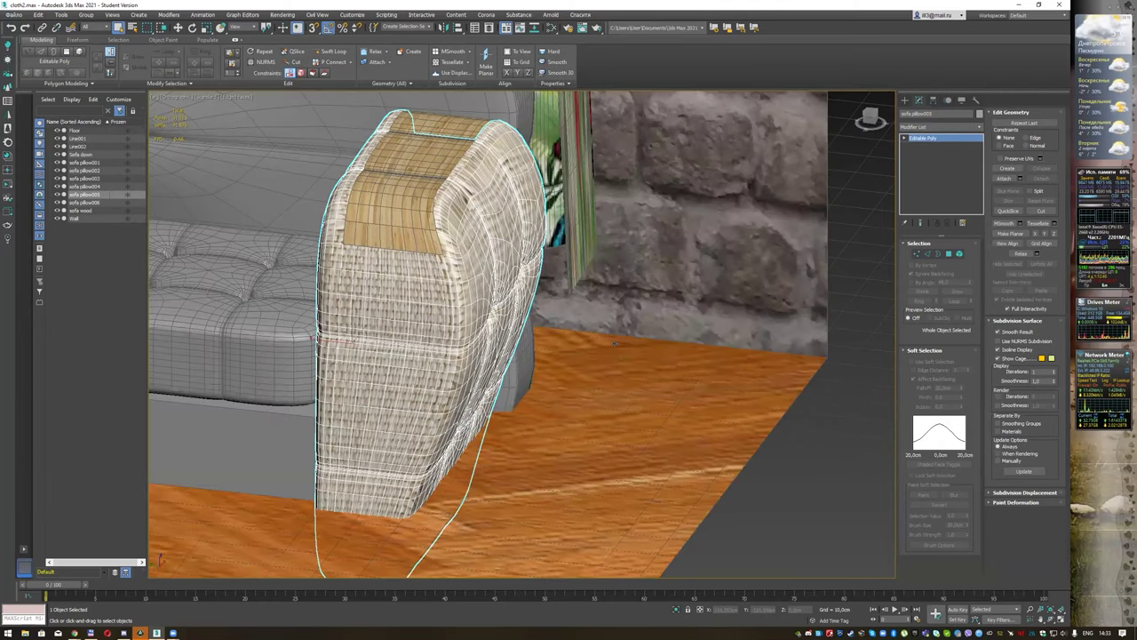
scroll(474, 263, down, 5)
mouse_move(393, 244)
middle_down()
mouse_move(501, 287)
mouse_move(508, 308)
middle_up()
scroll(508, 308, up, 4)
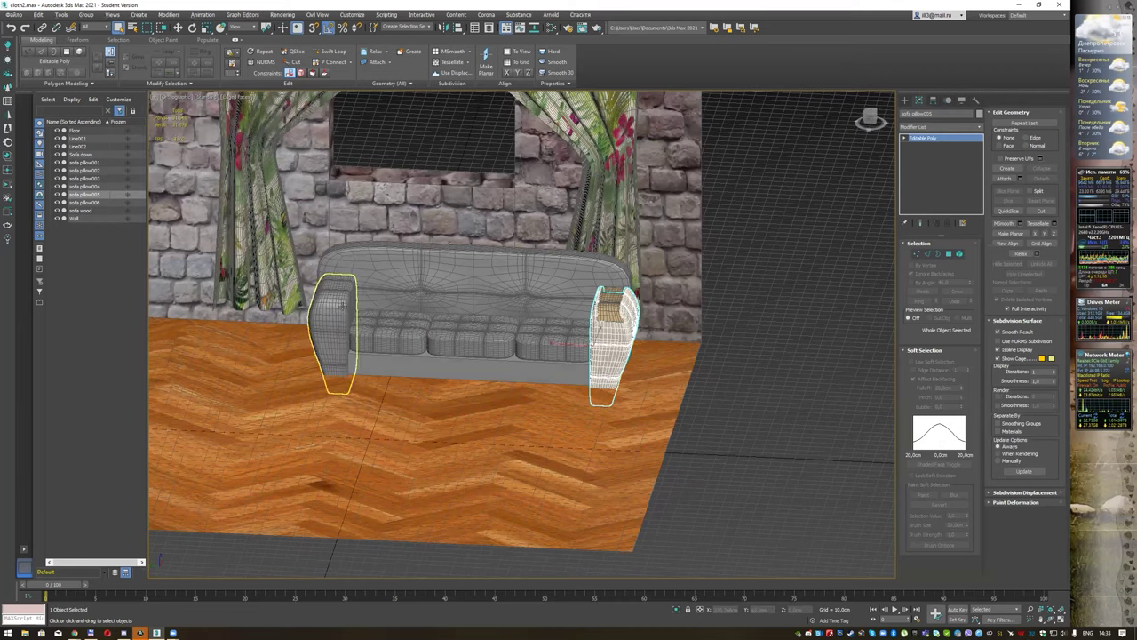
Step: Select the textured right armrest and try copying it to the left end, then cancel
click(342, 305)
key(ctrl+d)
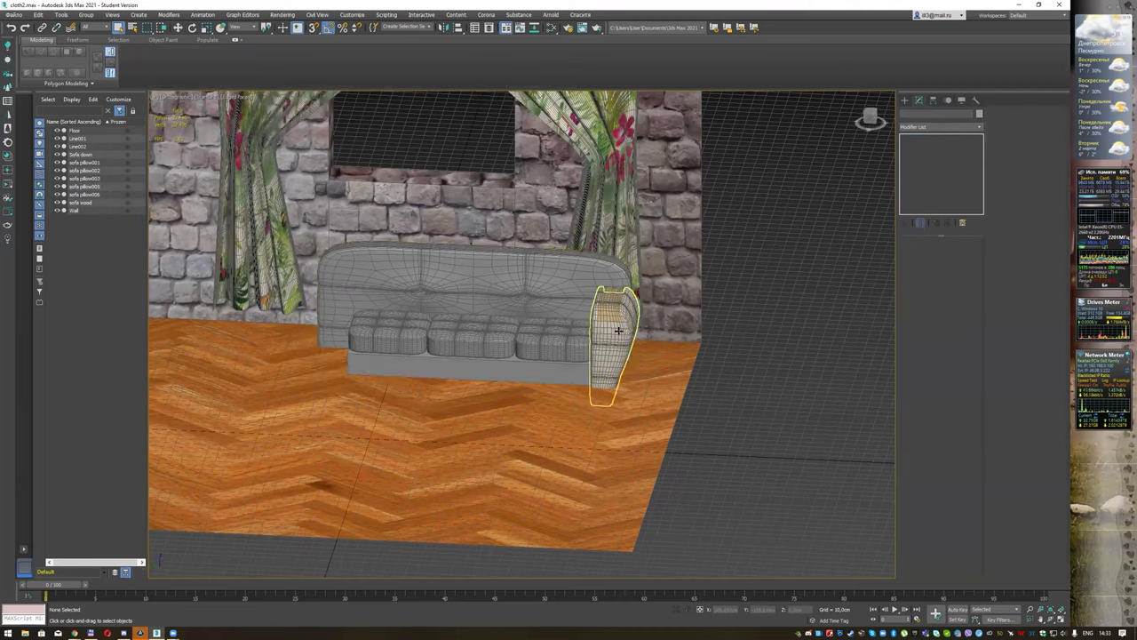
click(618, 330)
key(w)
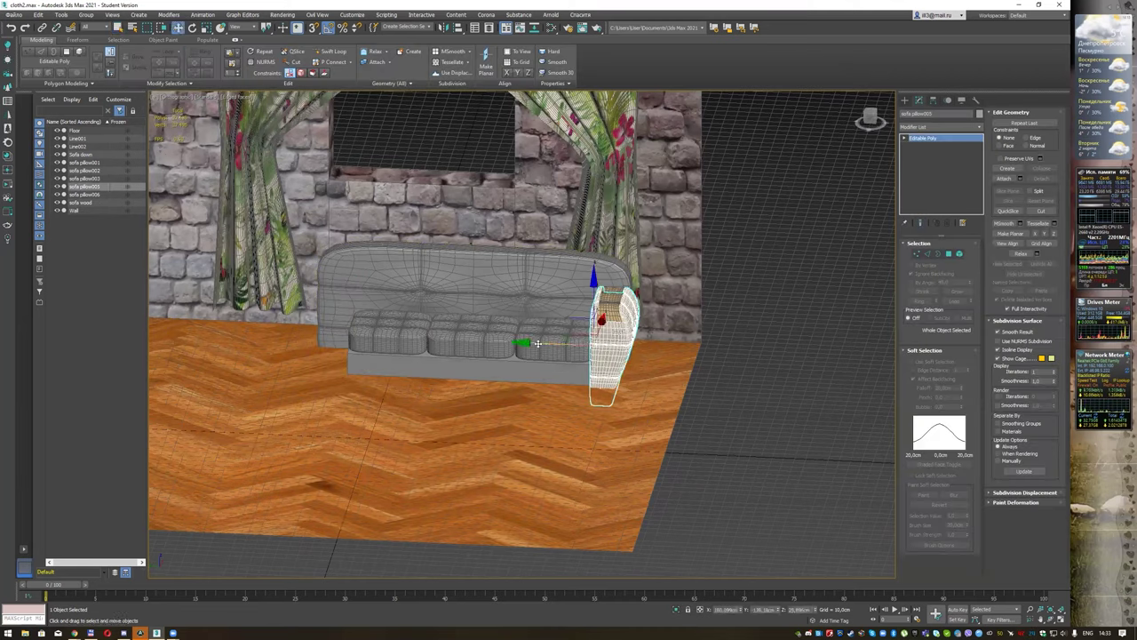
shift+drag(543, 340, 255, 329)
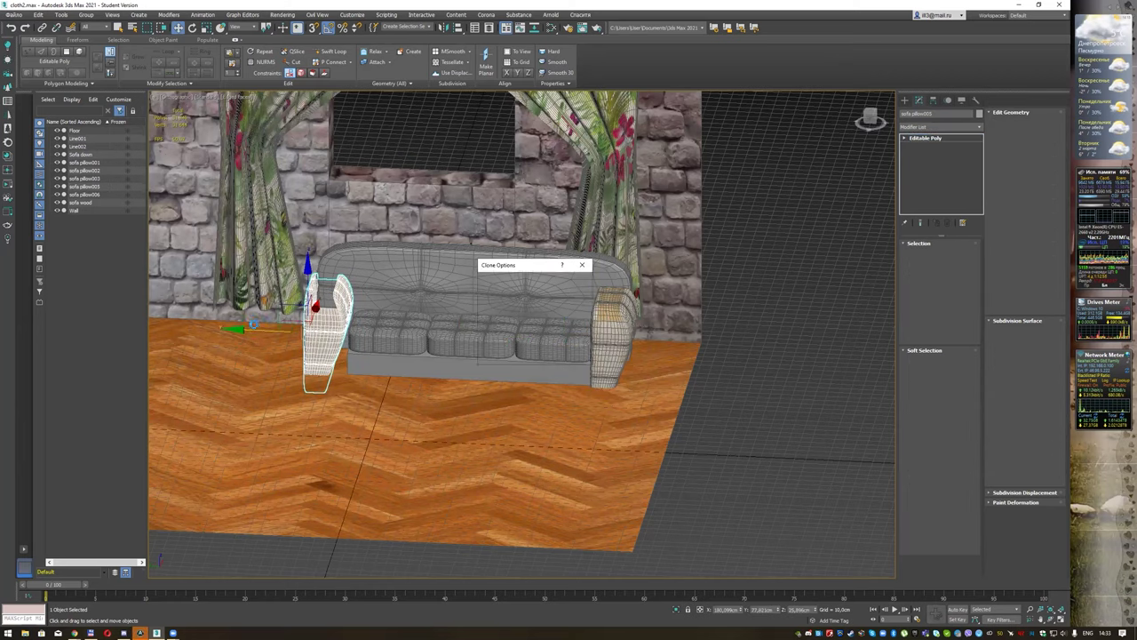
click(570, 354)
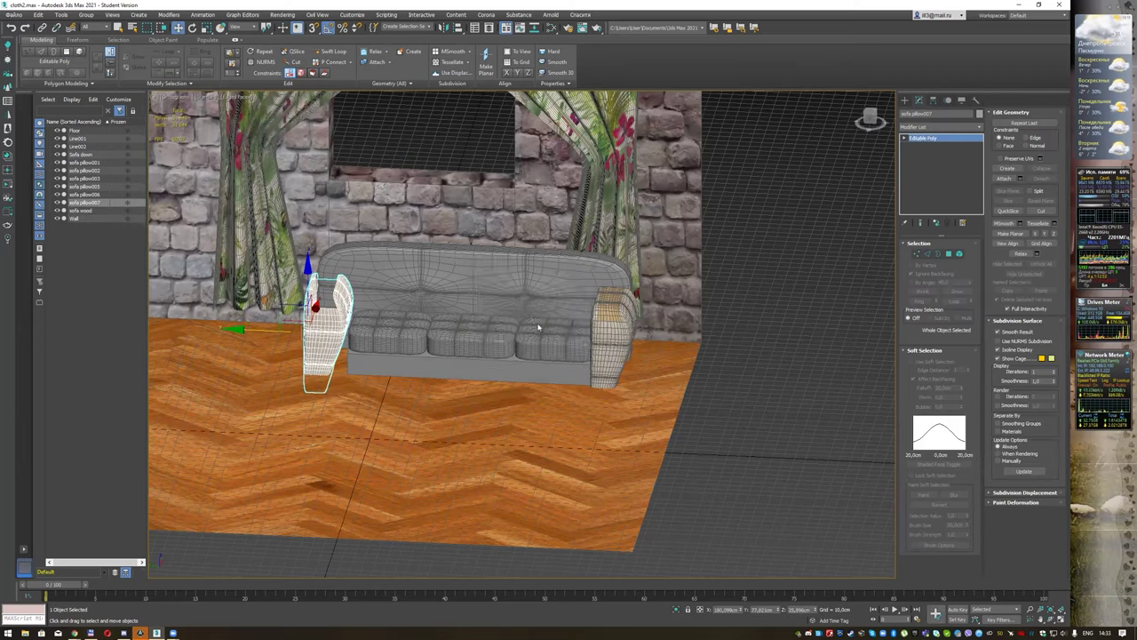
Step: Copy the sofa wood and armrest together to the sofa's left end
click(621, 344)
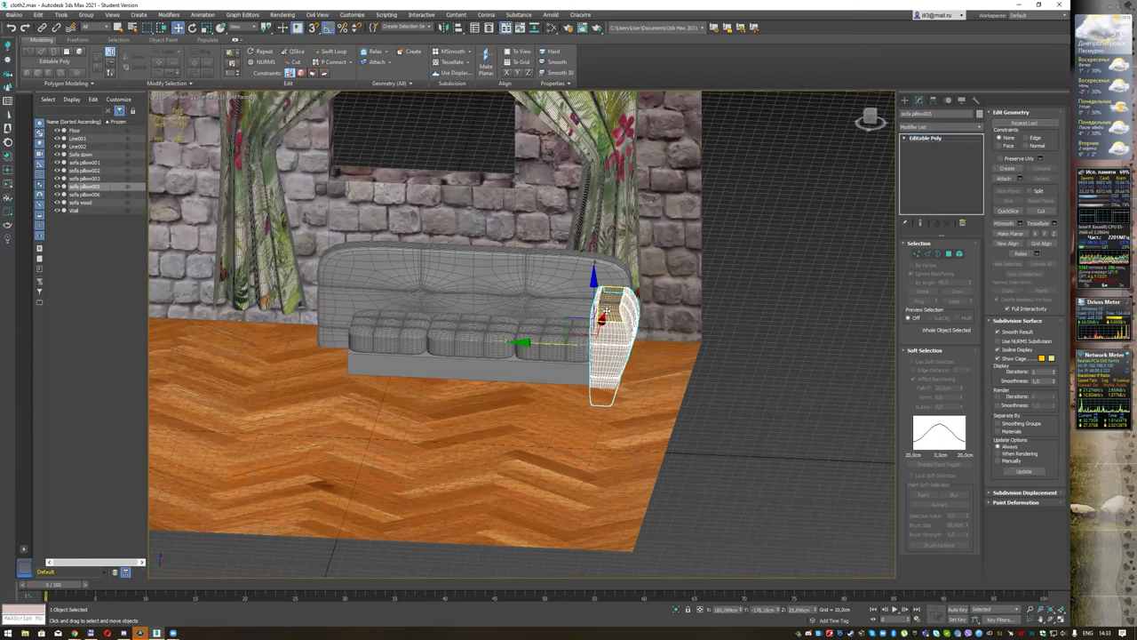
ctrl+click(611, 354)
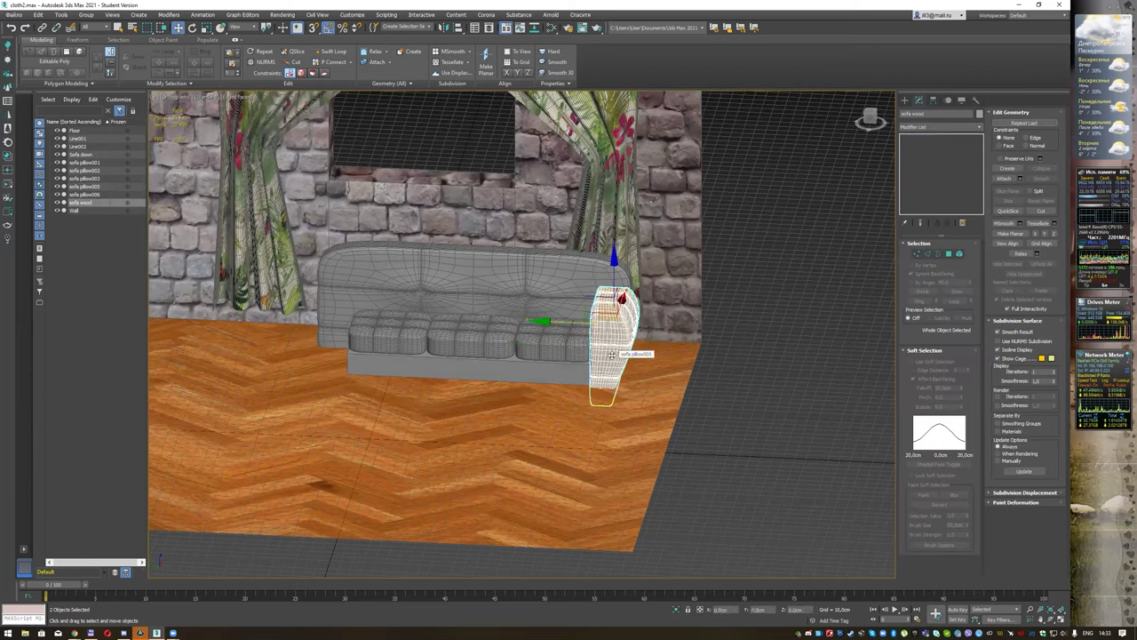
shift+drag(611, 354, 244, 307)
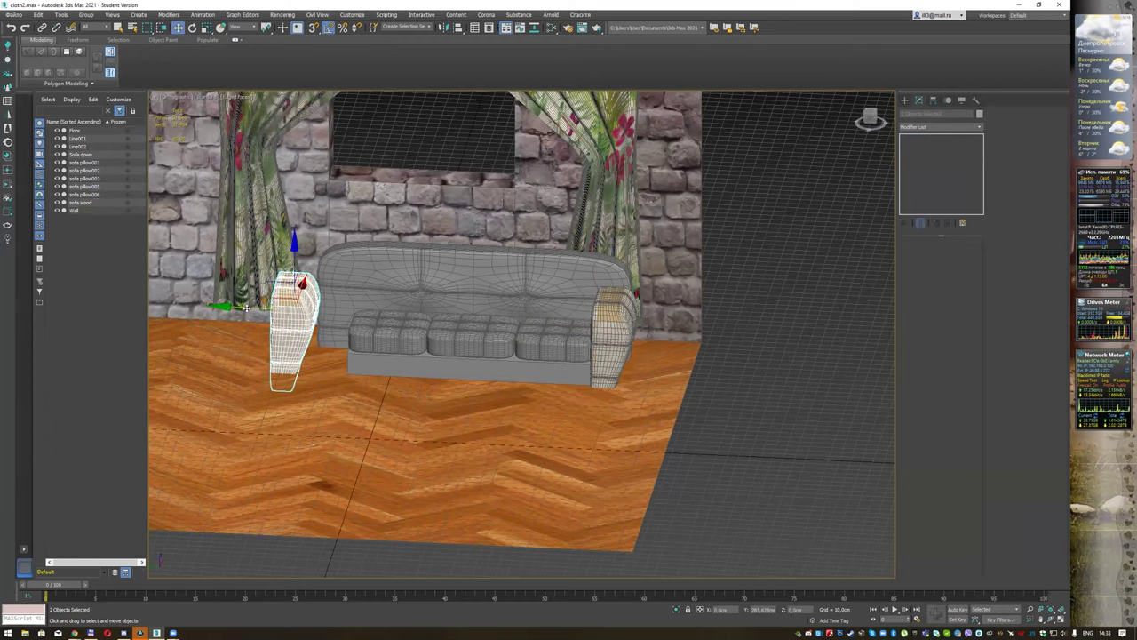
click(539, 353)
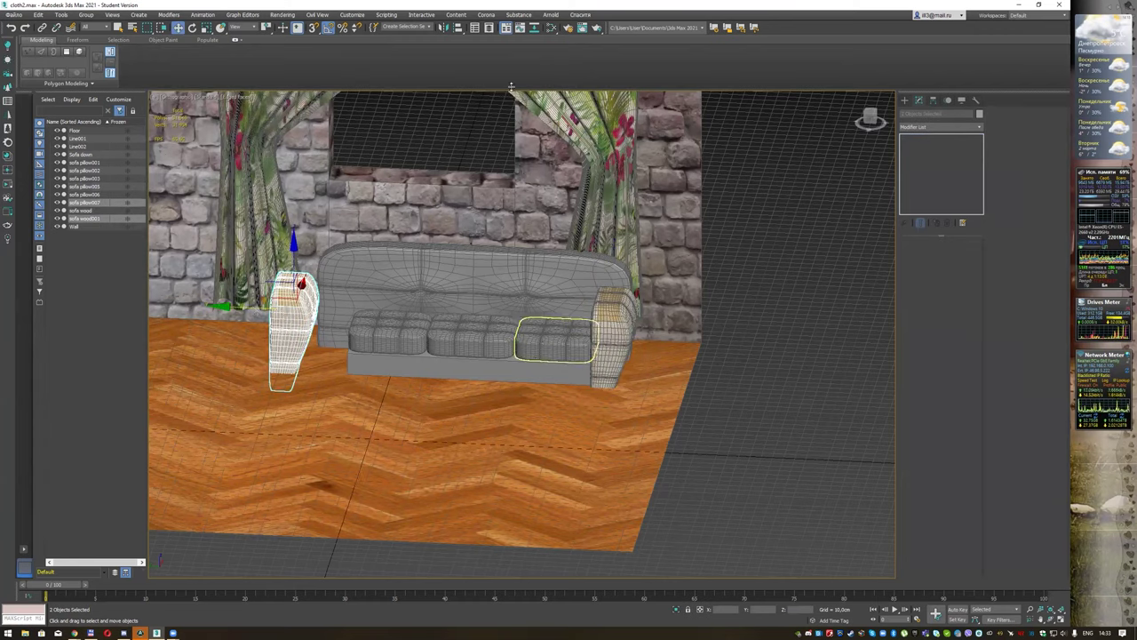
Step: Mirror the copied armrest and slide it in Front view against the sofa's left end
click(444, 28)
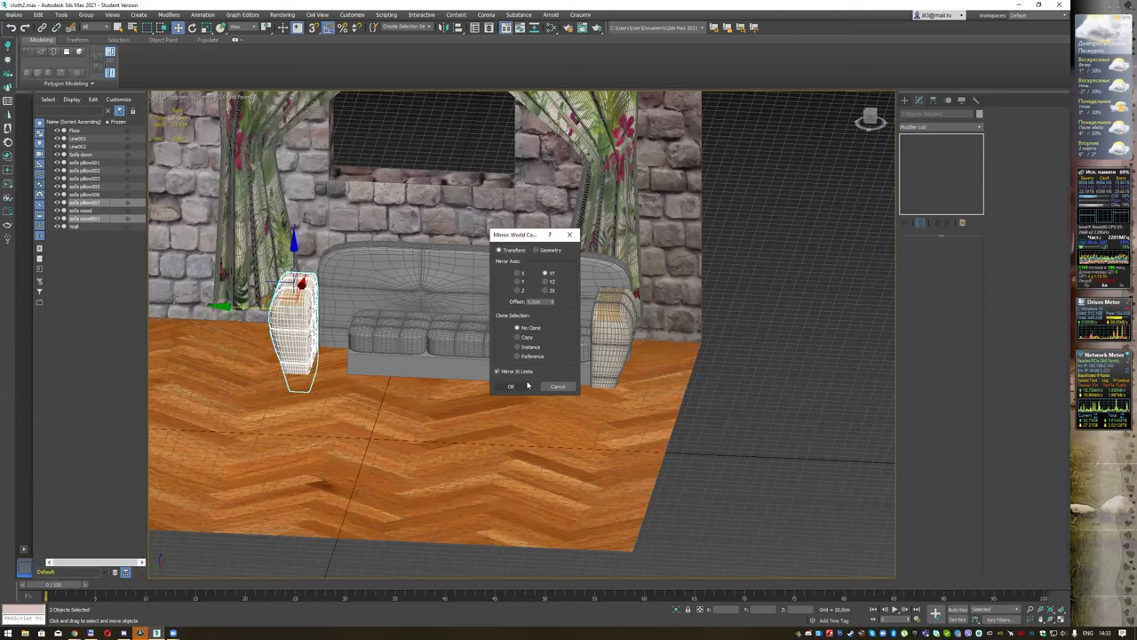
click(521, 385)
key(f)
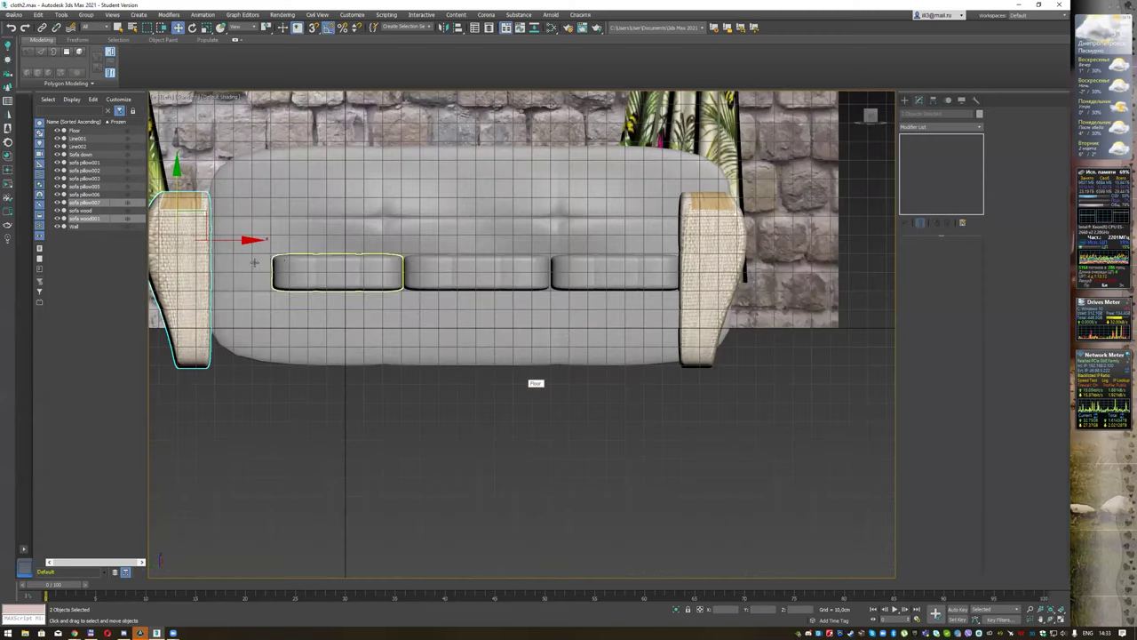
drag(222, 241, 283, 250)
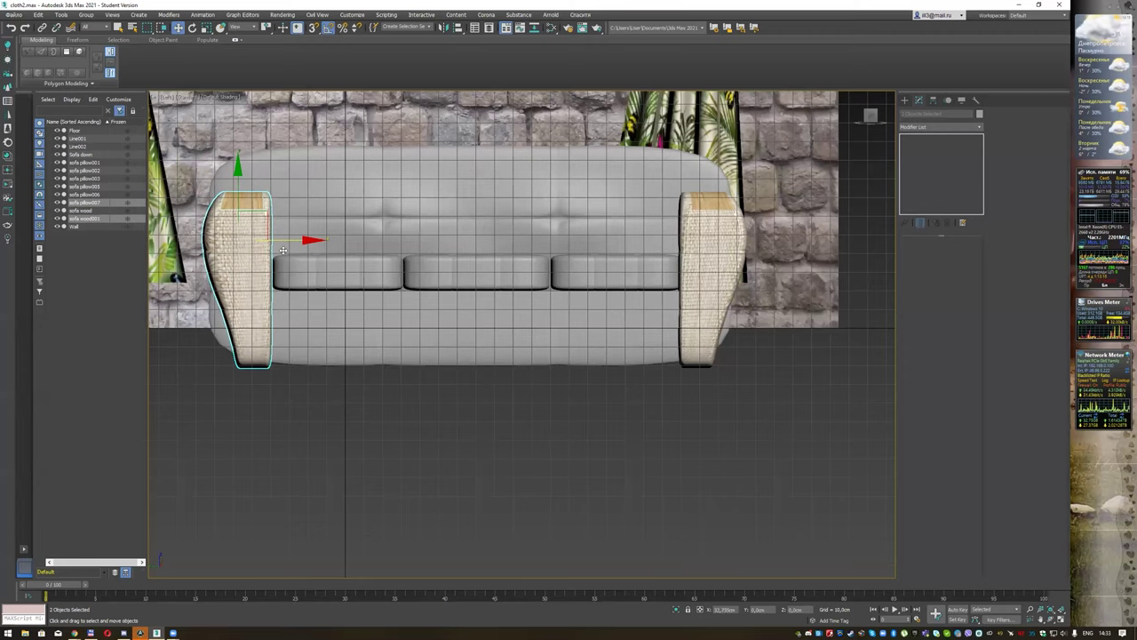
key(p)
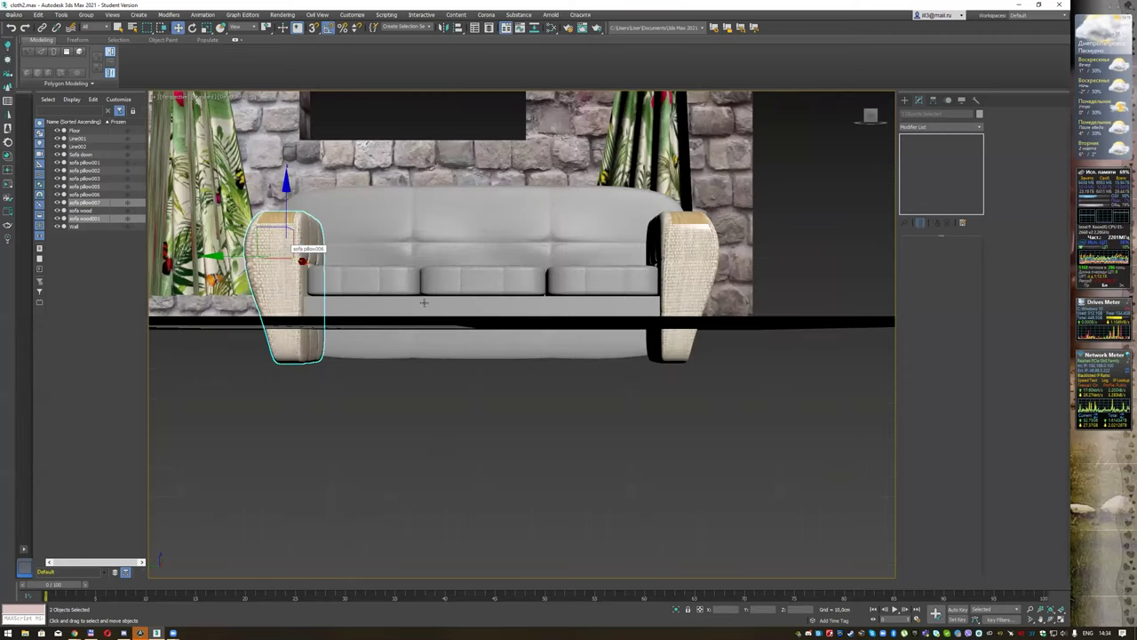
mouse_move(497, 267)
alt+middle_down()
mouse_move(516, 278)
mouse_move(572, 264)
alt+middle_up()
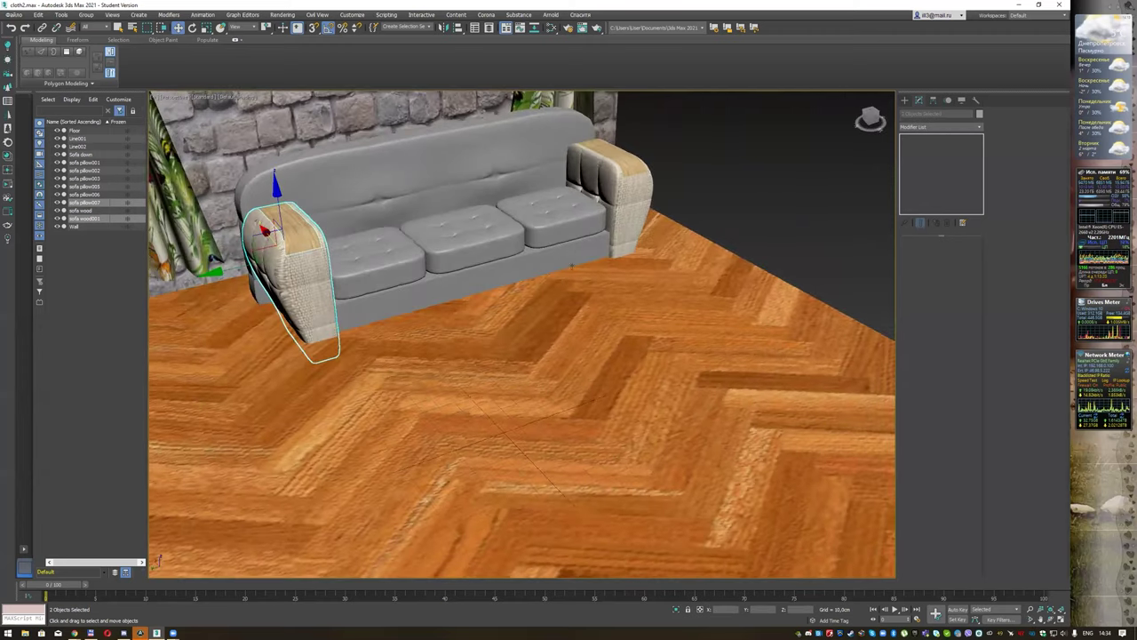
click(795, 191)
key(alt+Tab)
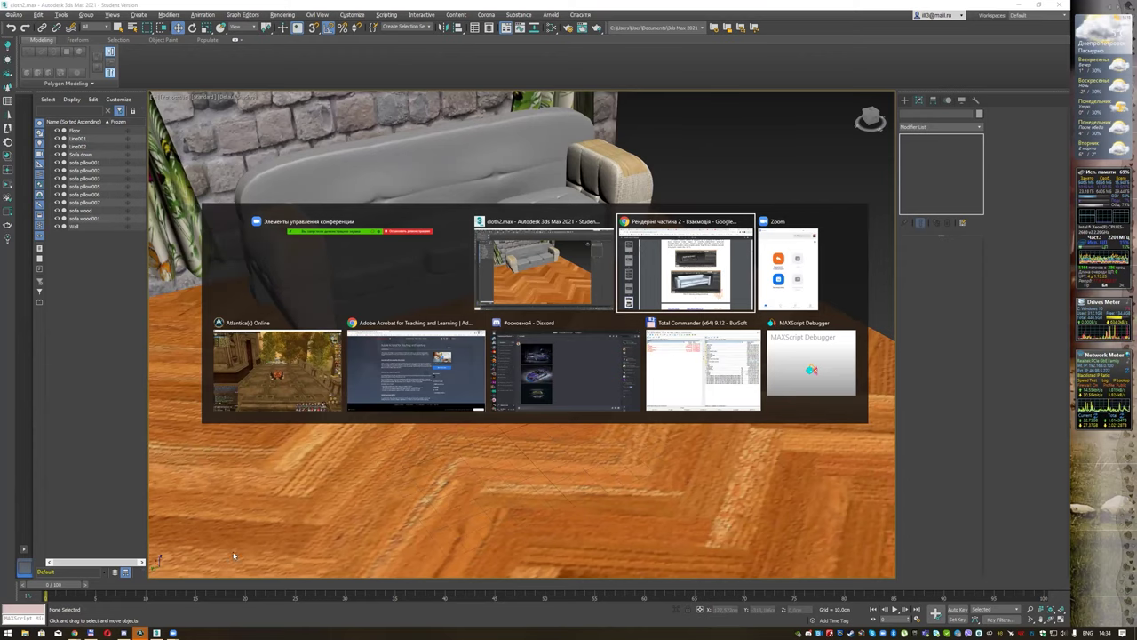
Step: Open File Explorer and browse from Disk R to the 3Ds Max Textures Cloth folder
key(Escape)
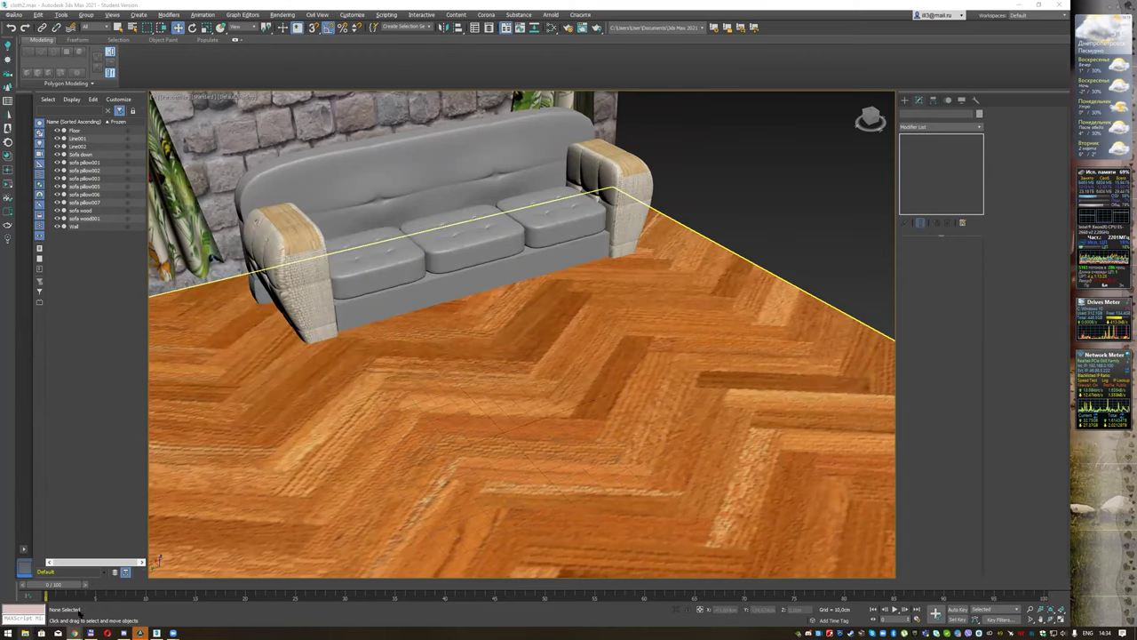
click(74, 633)
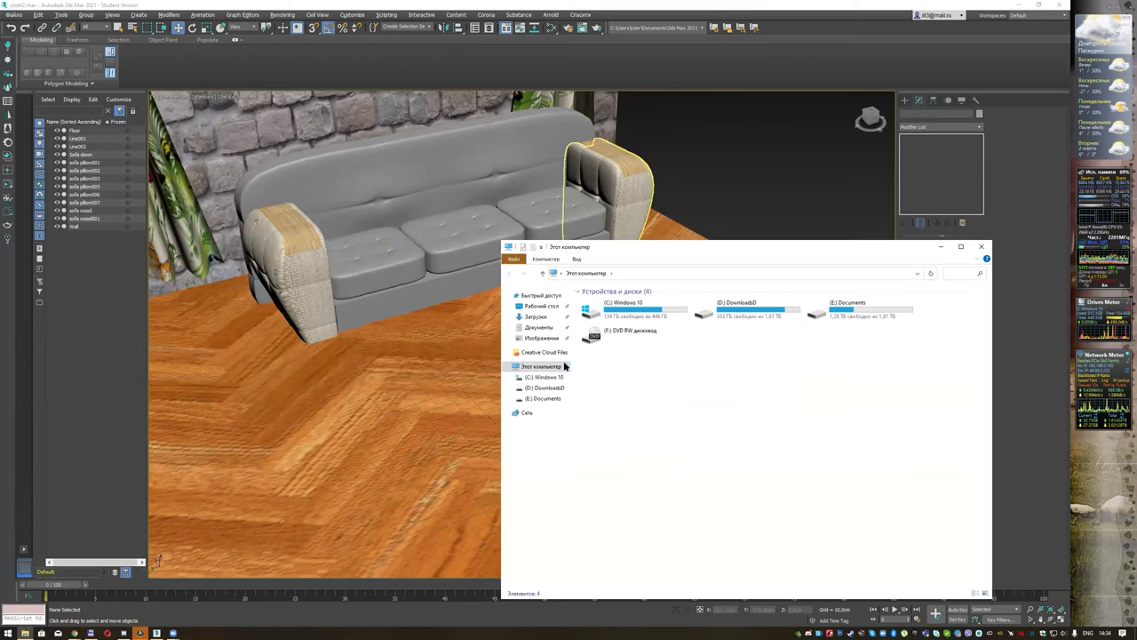
click(541, 306)
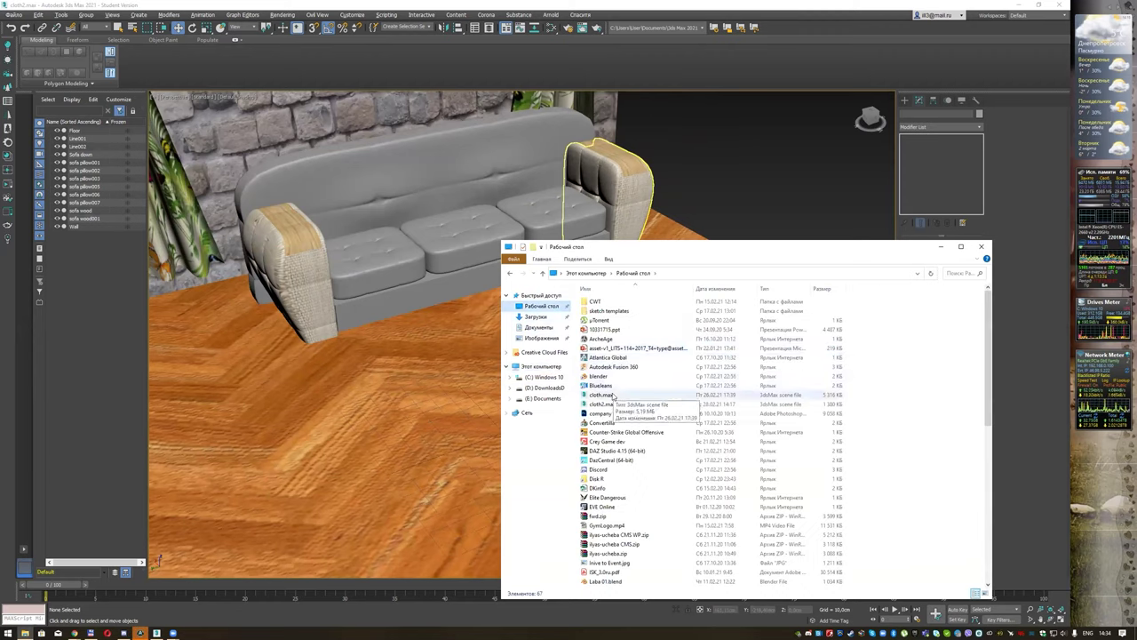
click(605, 480)
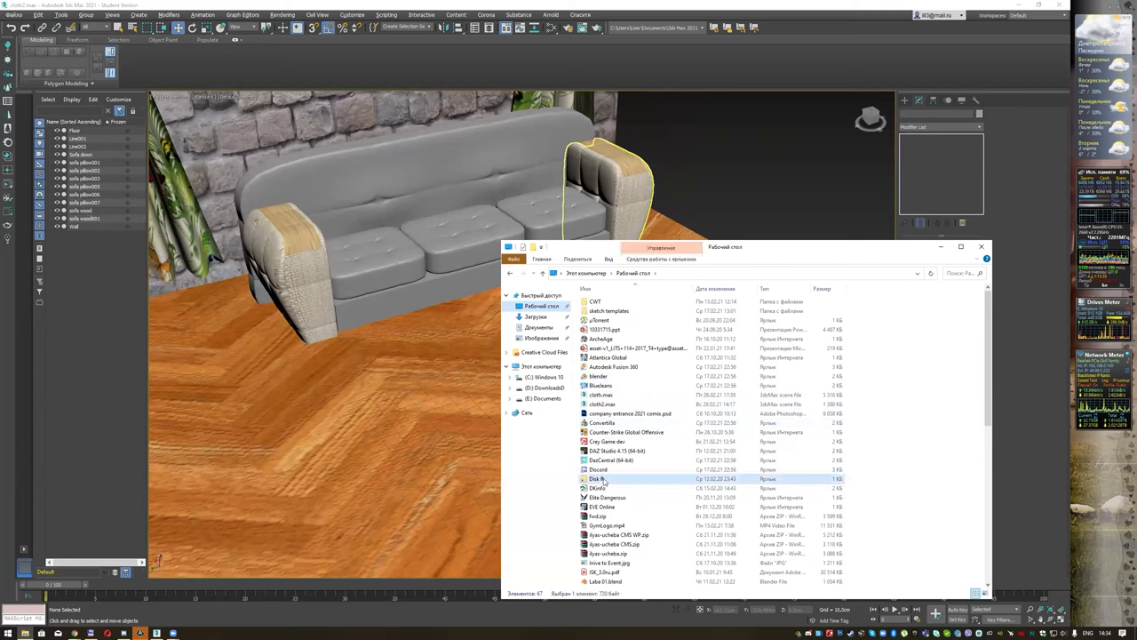
double_click(604, 481)
click(613, 312)
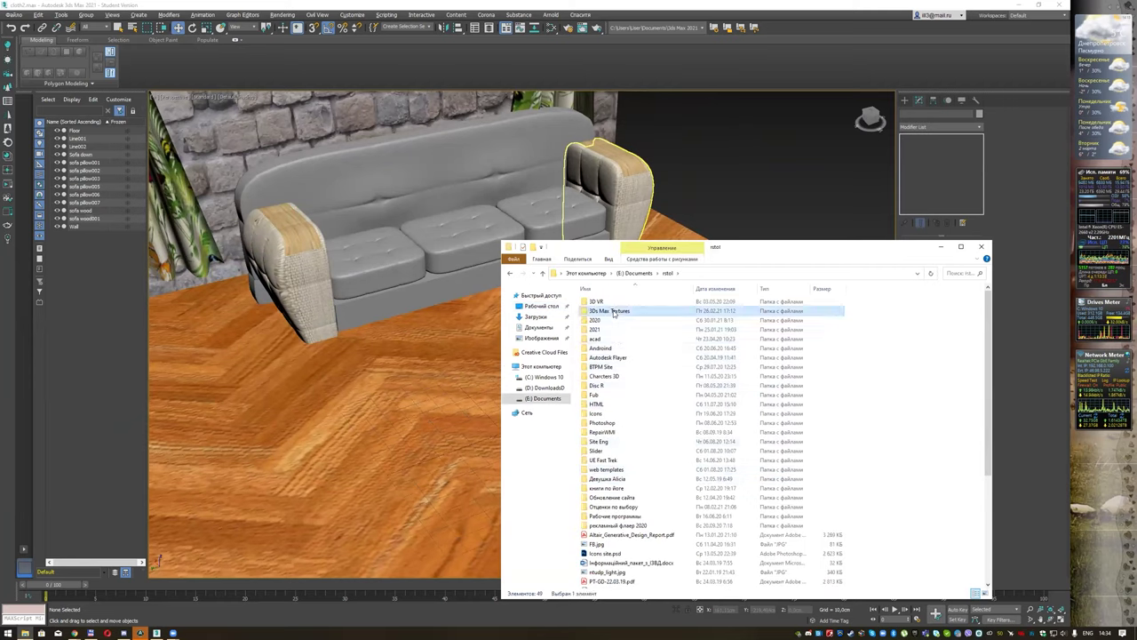
double_click(613, 312)
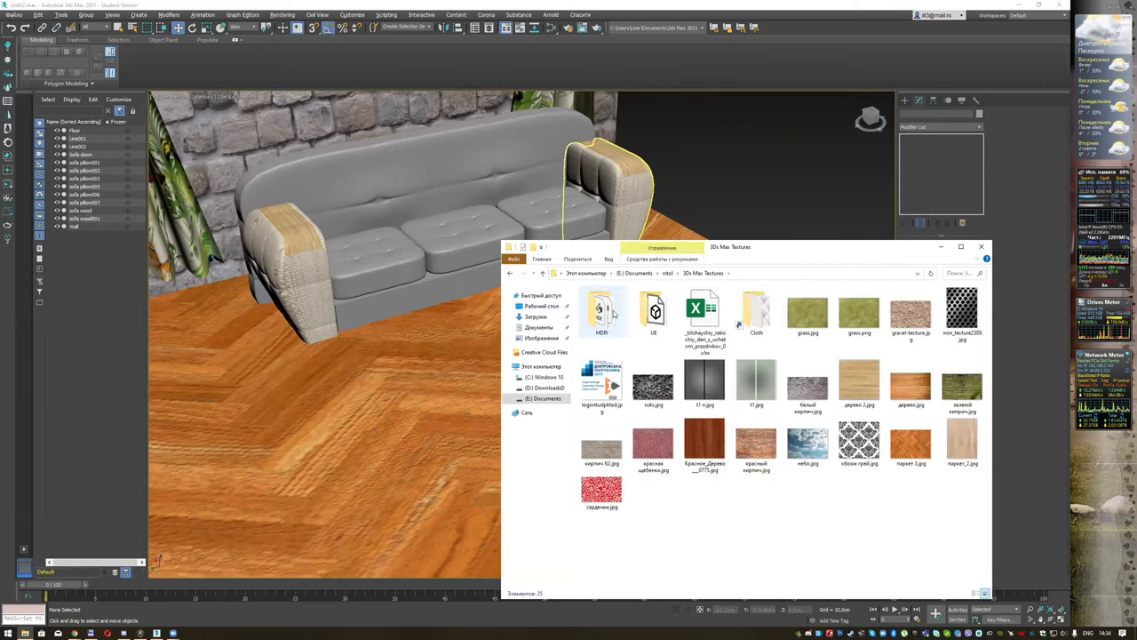
double_click(756, 311)
Step: Apply 3.jpg fabric to the three seat cushions and backrest, and дерево 2.jpg wood to the base
drag(889, 358, 391, 260)
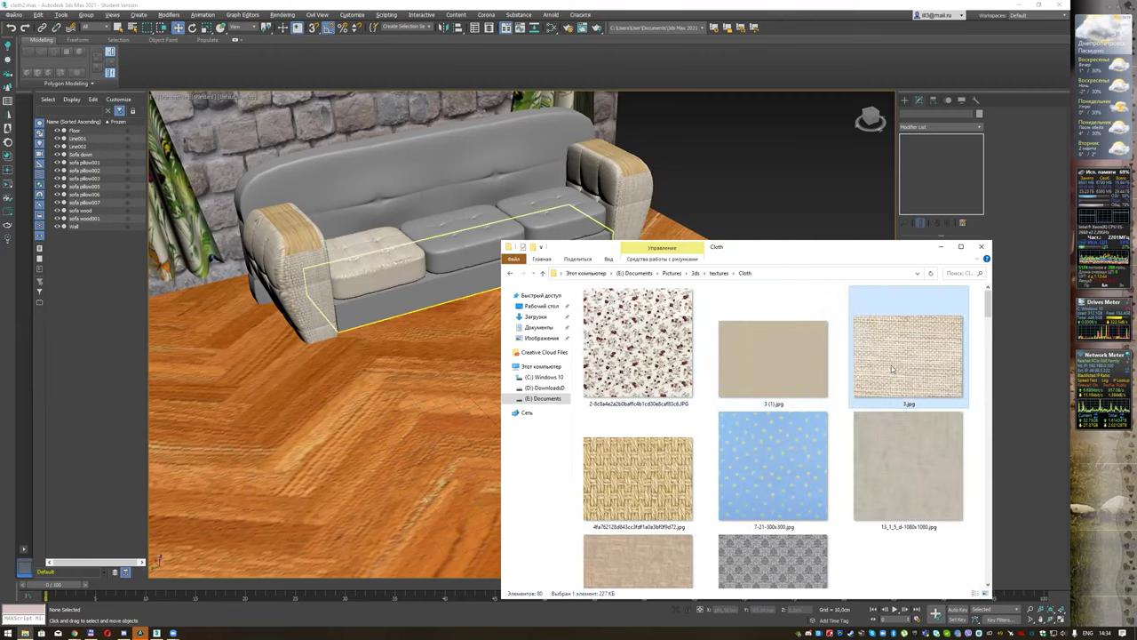
drag(893, 367, 462, 245)
drag(911, 351, 577, 200)
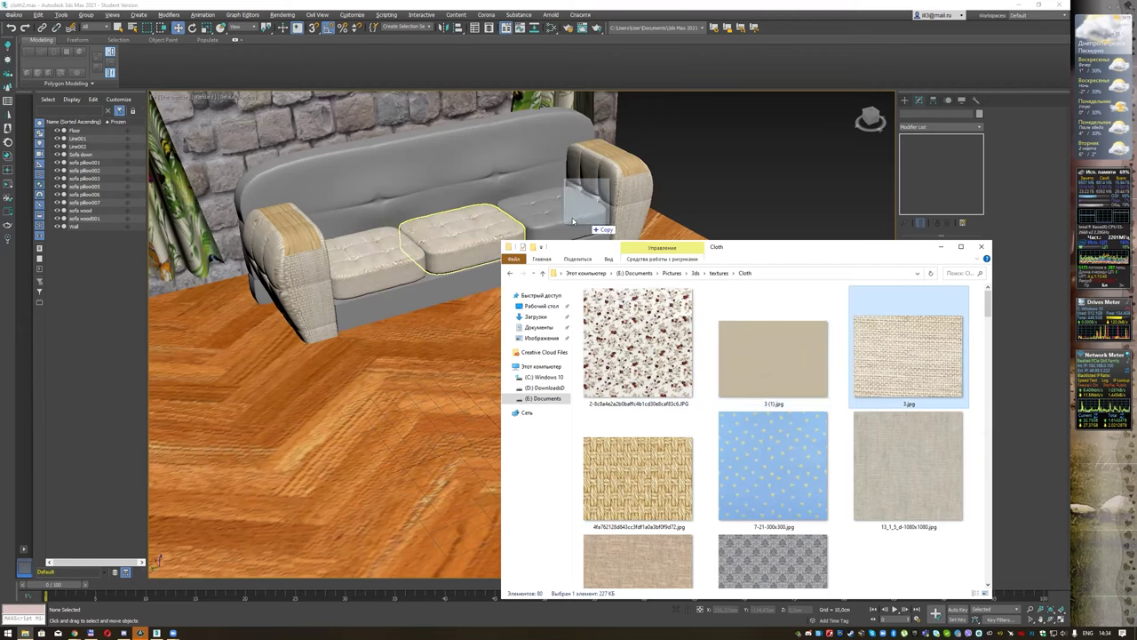
drag(902, 369, 521, 180)
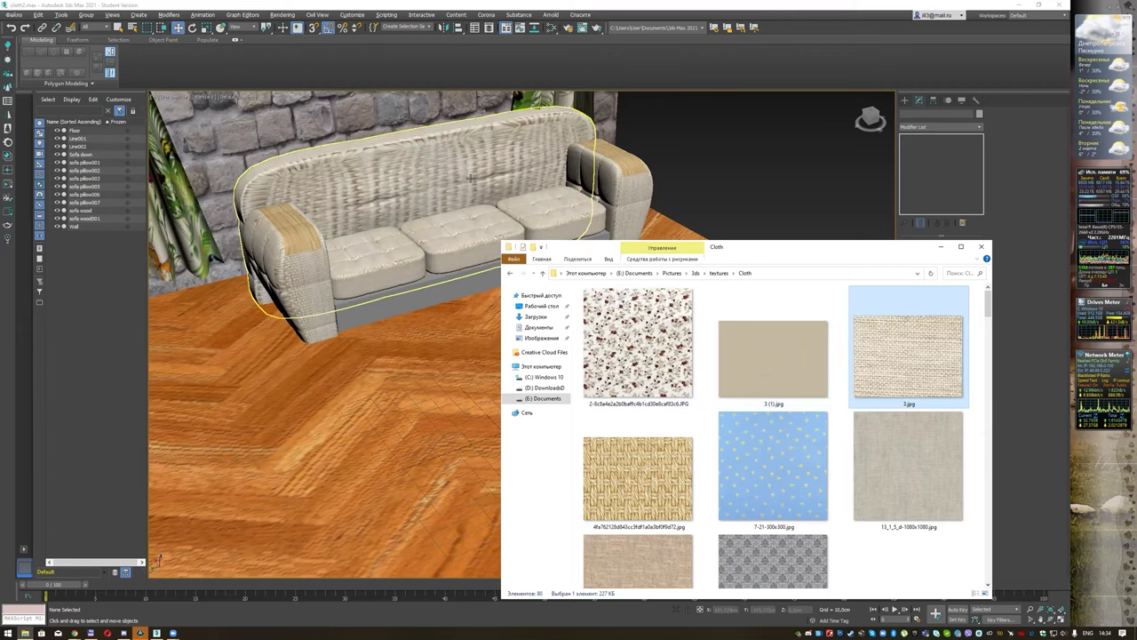
key(BackSpace)
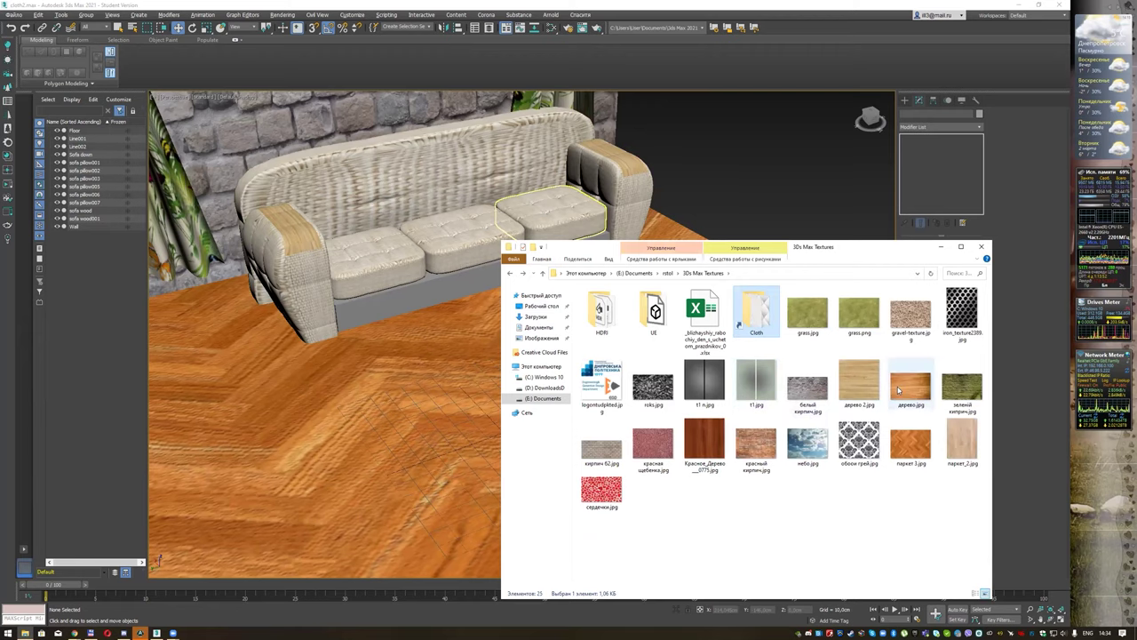
mouse_move(873, 386)
mouse_down()
mouse_move(451, 312)
mouse_move(432, 293)
mouse_up()
click(941, 246)
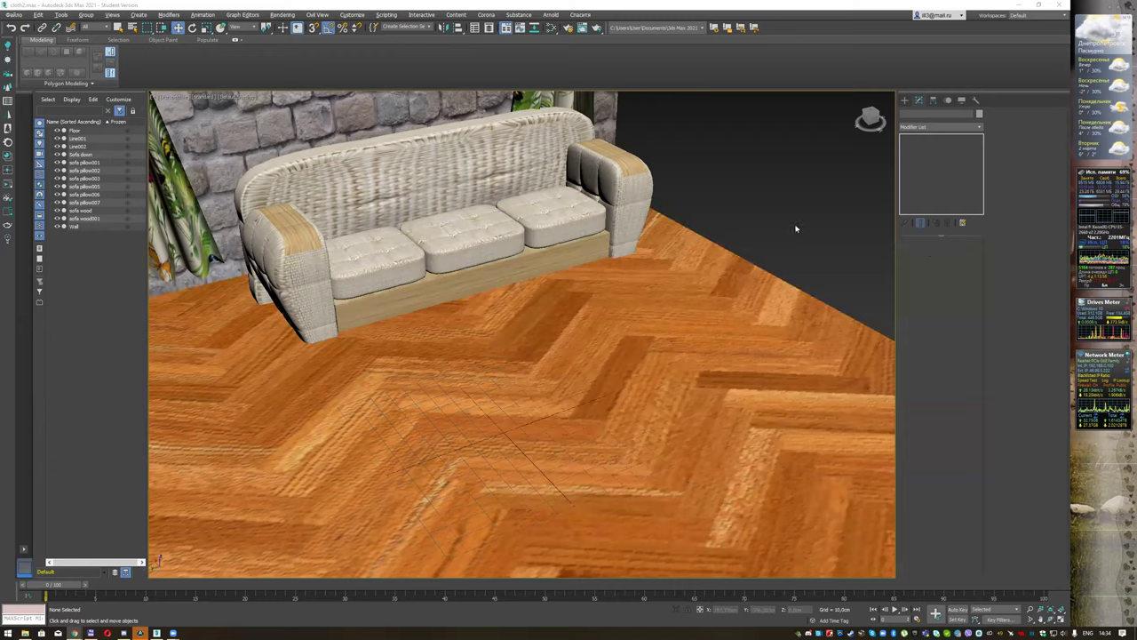
Step: Orbit to face the sofa and open the Create panel's Standard Primitives
mouse_move(728, 195)
alt+middle_down()
mouse_move(741, 261)
mouse_move(665, 278)
mouse_move(749, 257)
alt+middle_up()
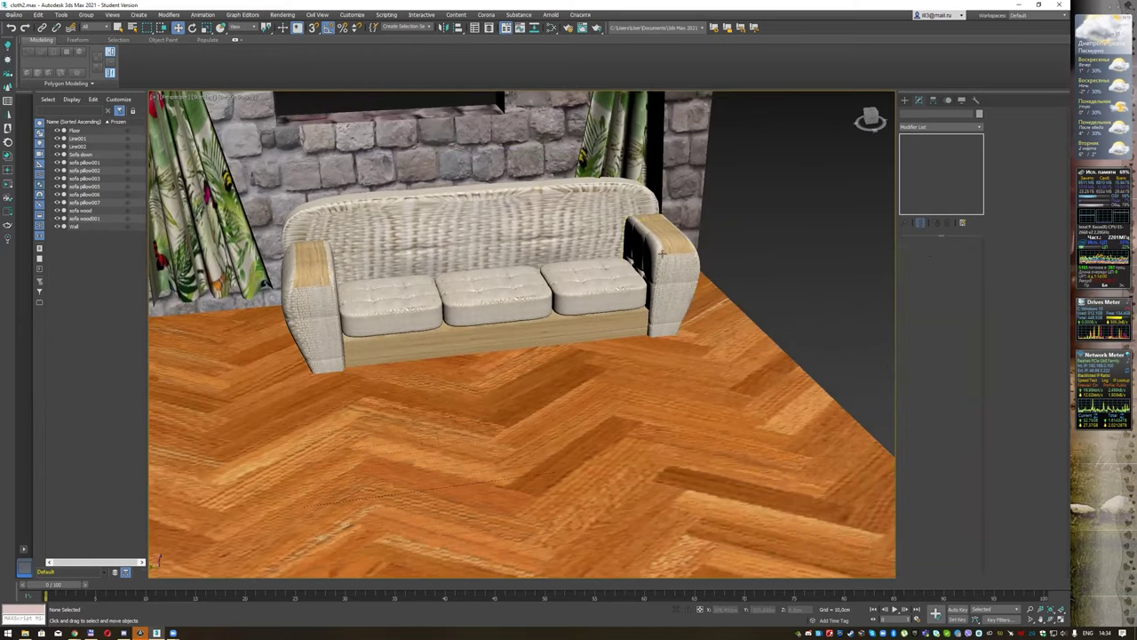
alt+middle_drag(661, 252, 622, 256)
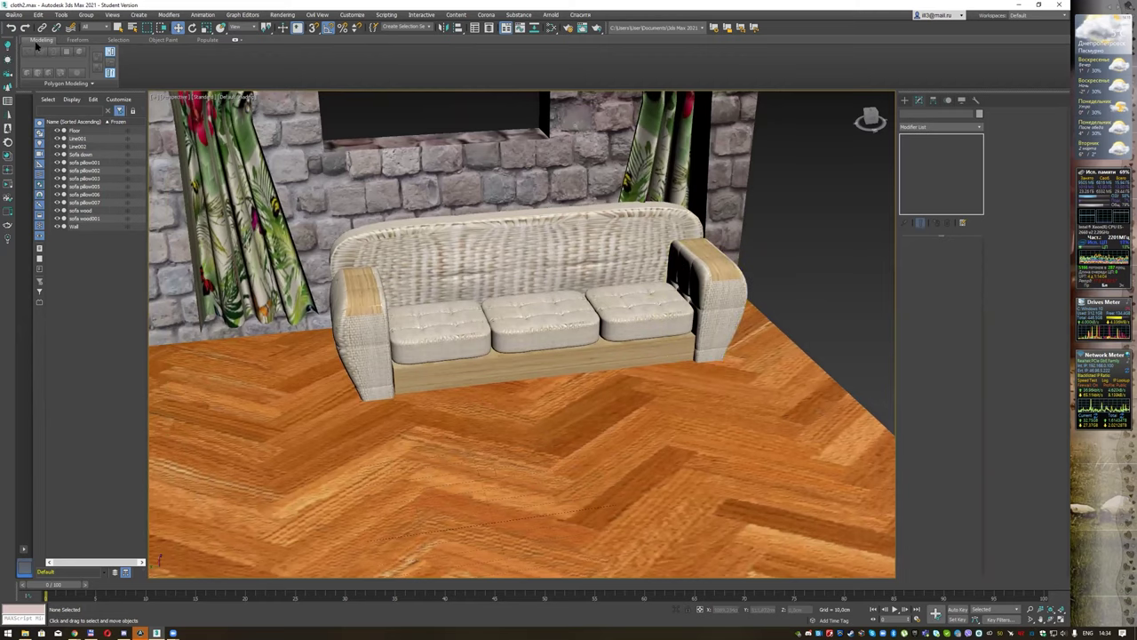
click(16, 16)
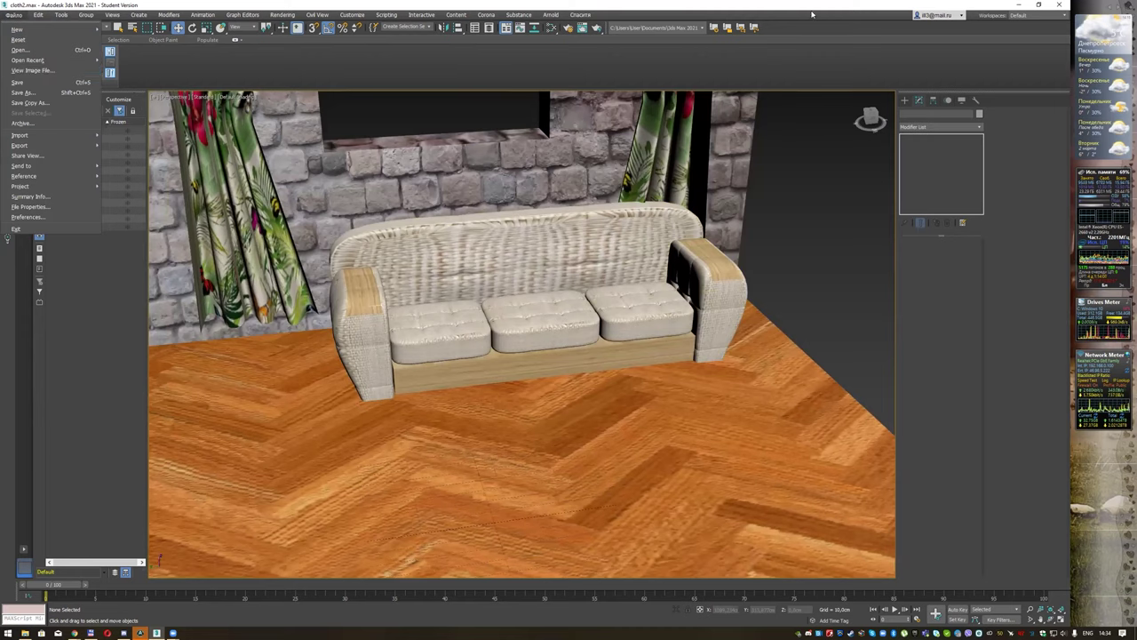
click(7, 238)
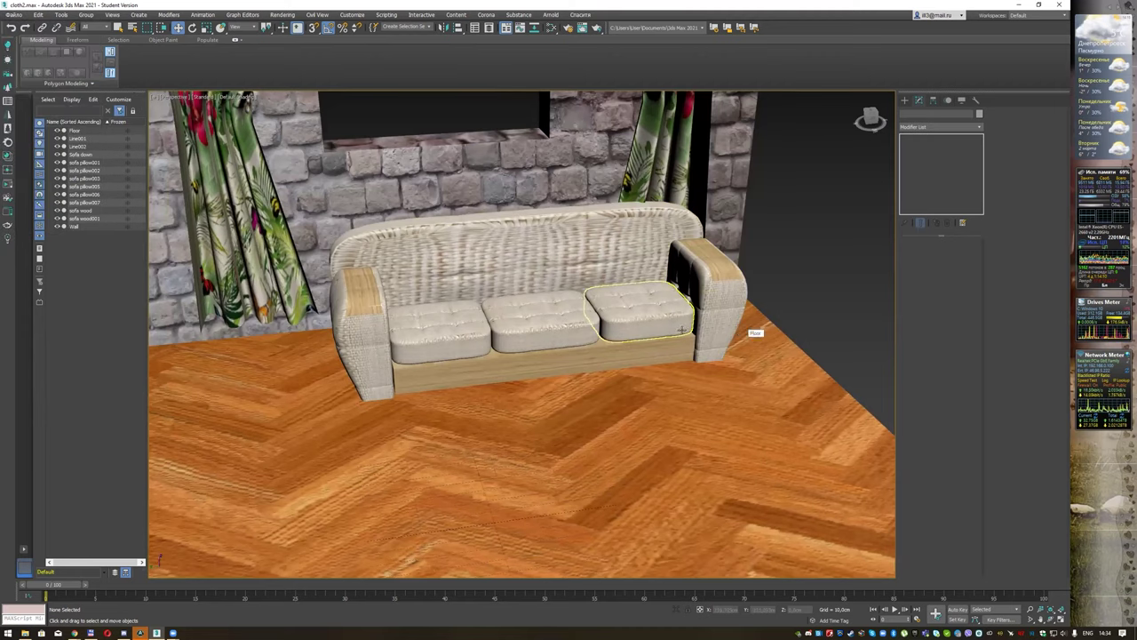
mouse_move(593, 315)
alt+middle_down()
mouse_move(622, 289)
mouse_move(611, 291)
alt+middle_up()
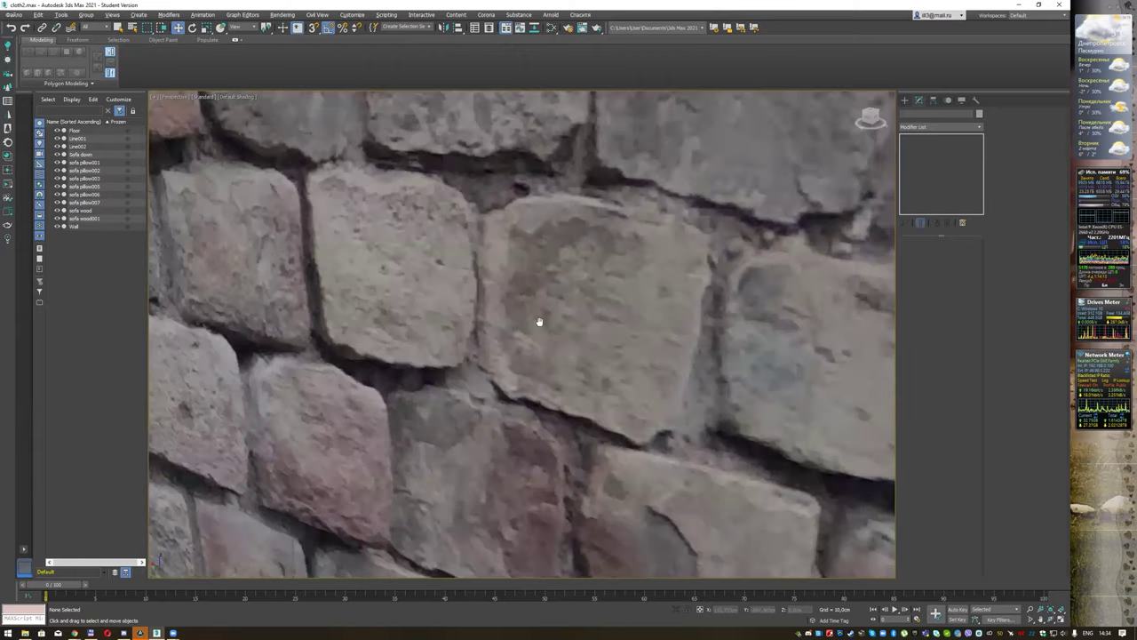
key(shift+z)
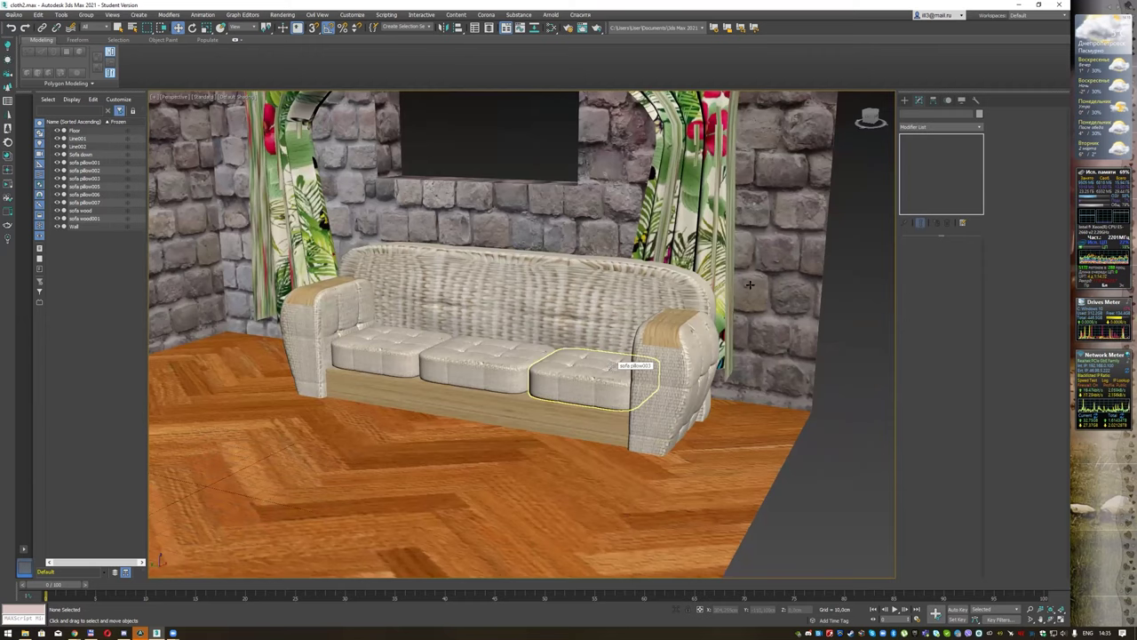
click(904, 100)
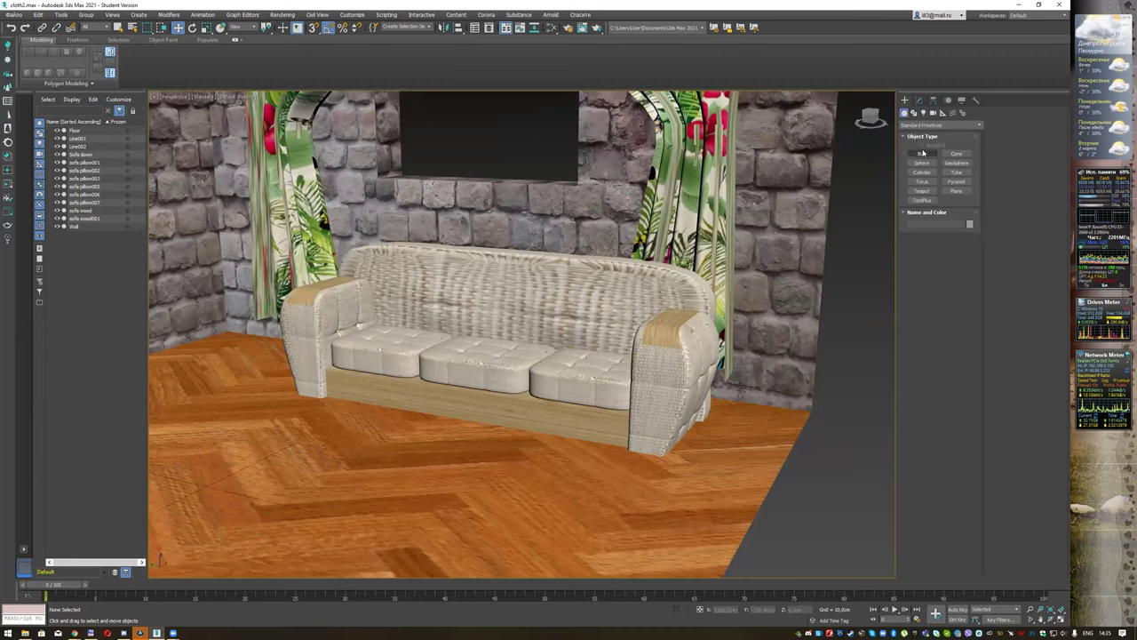
Step: Create a box with Length and Width 80 and a thin height
click(923, 152)
drag(373, 444, 408, 527)
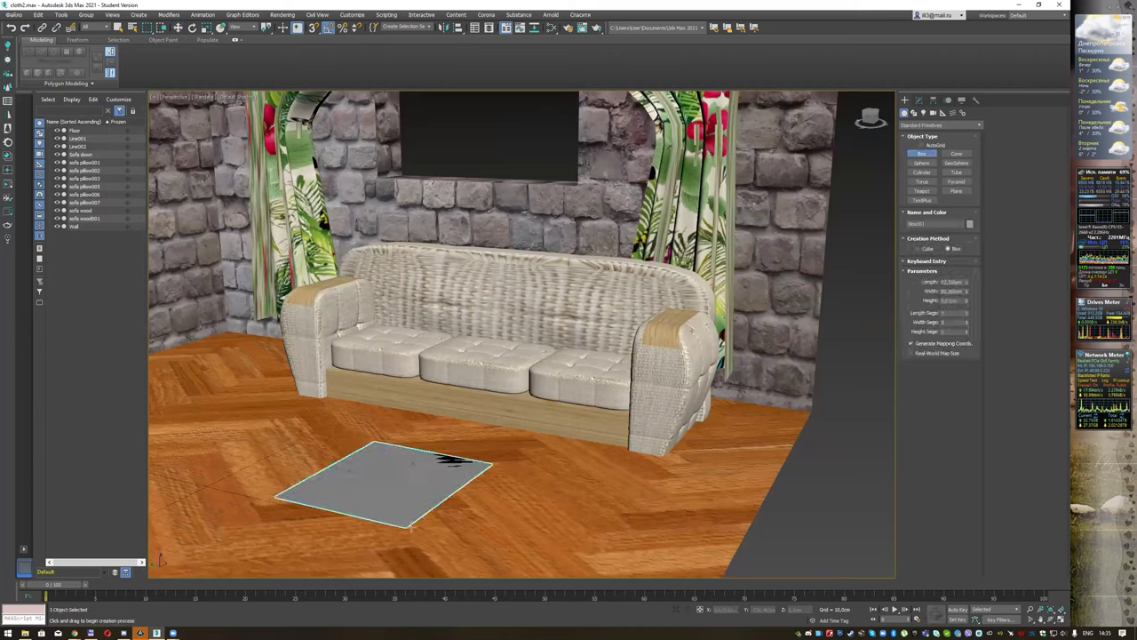
drag(449, 459, 434, 494)
click(433, 487)
double_click(951, 281)
text(80)
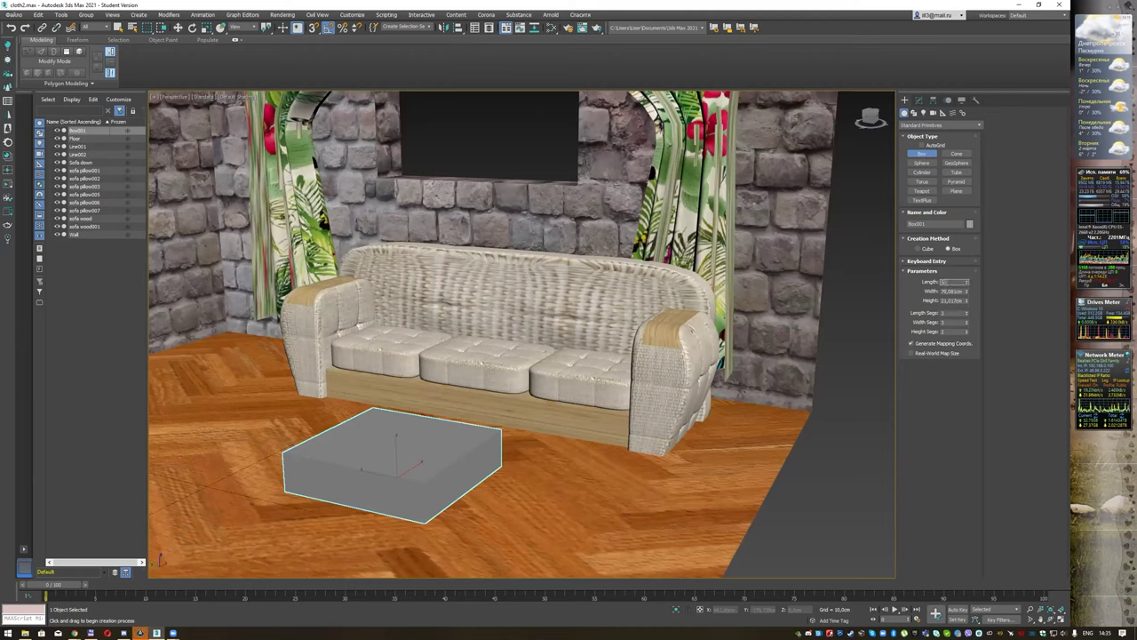
key(Tab)
text(80)
key(Return)
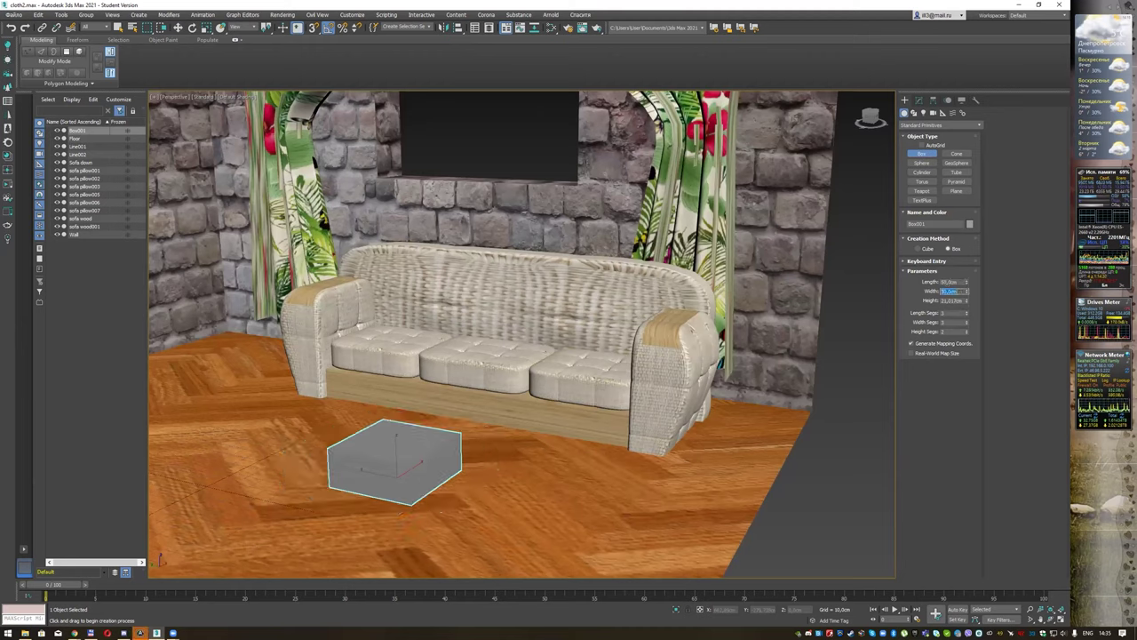
key(Tab)
key(Return)
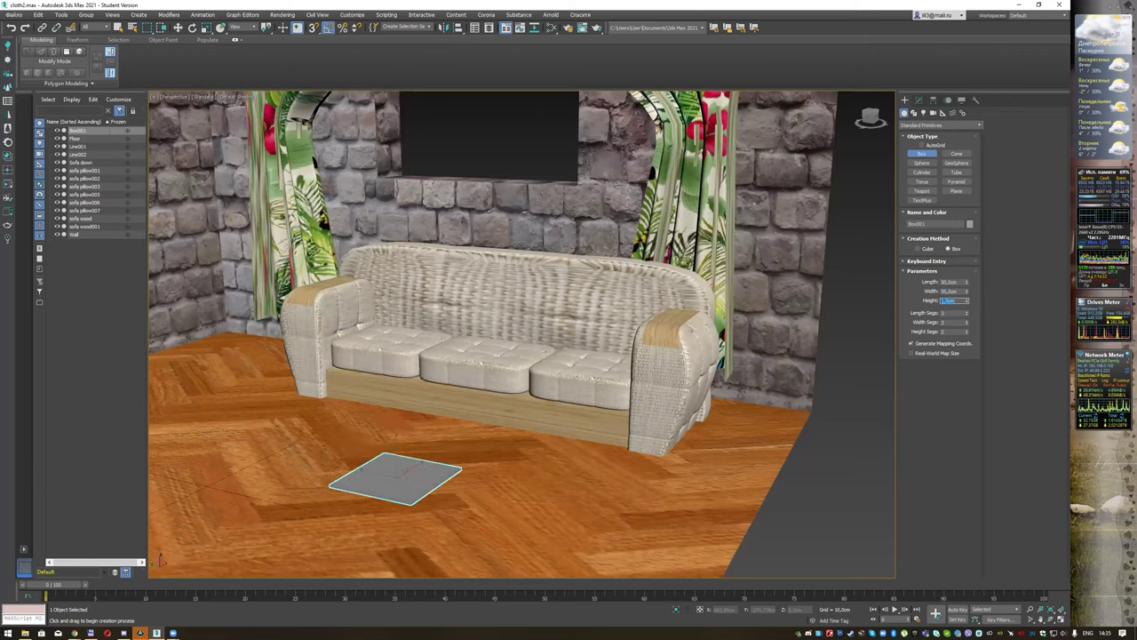
Step: Lift the thin slab up above the sofa seats
middle_drag(396, 458, 403, 453)
right_click(401, 444)
click(405, 418)
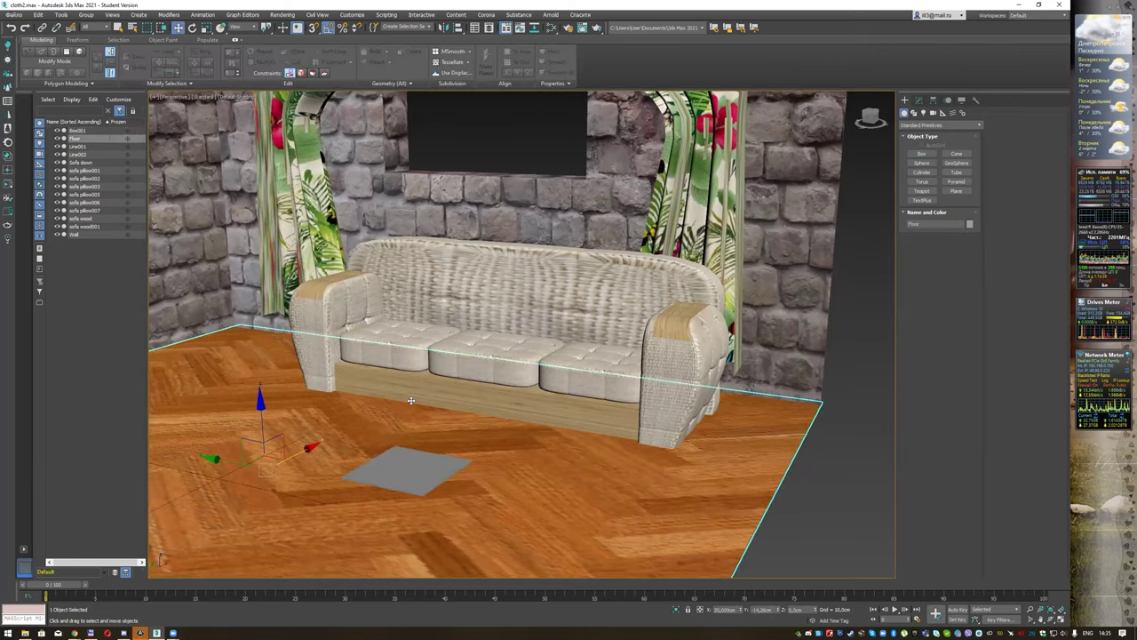
click(407, 468)
drag(407, 435, 404, 233)
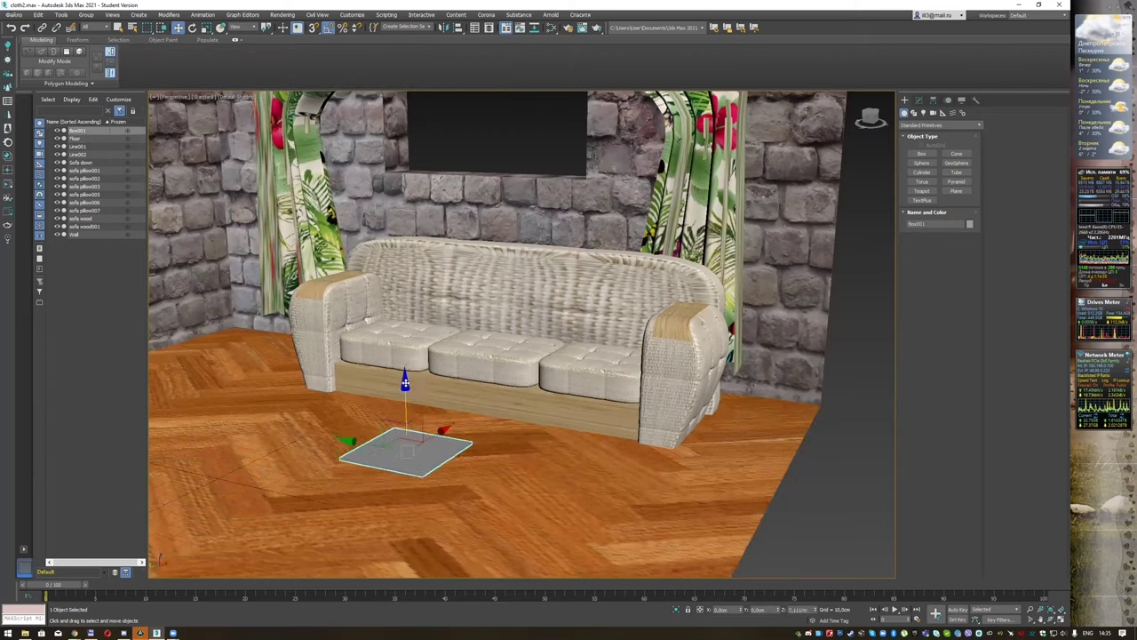
middle_drag(405, 233, 533, 258)
Step: Set the box's Length and Width Segments to 20, with mesh edges shown
click(920, 100)
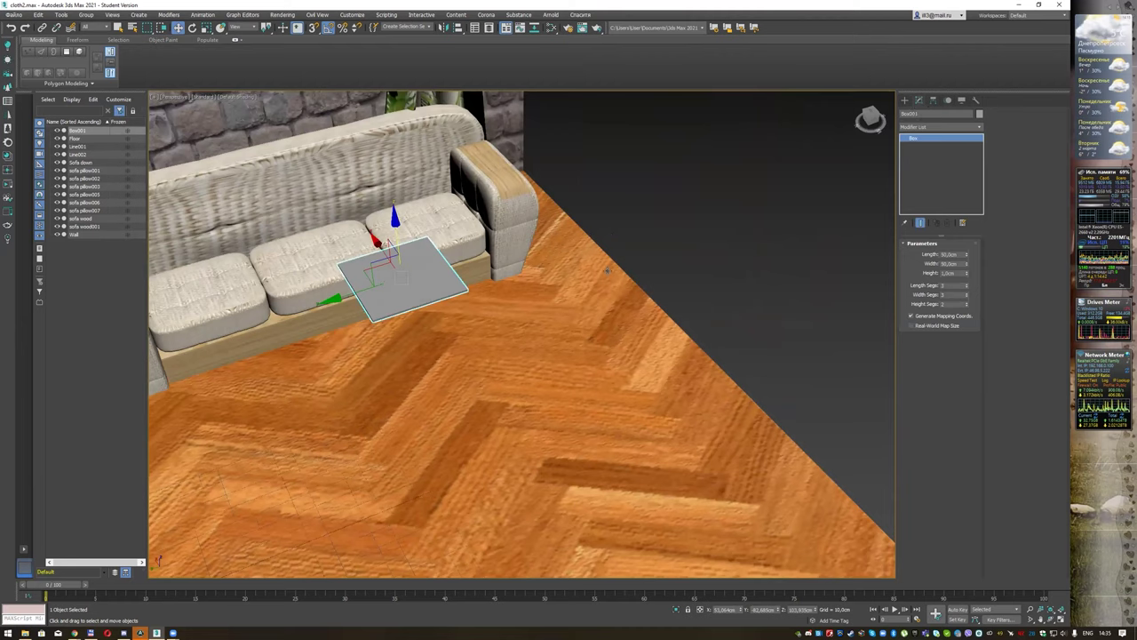
key(F4)
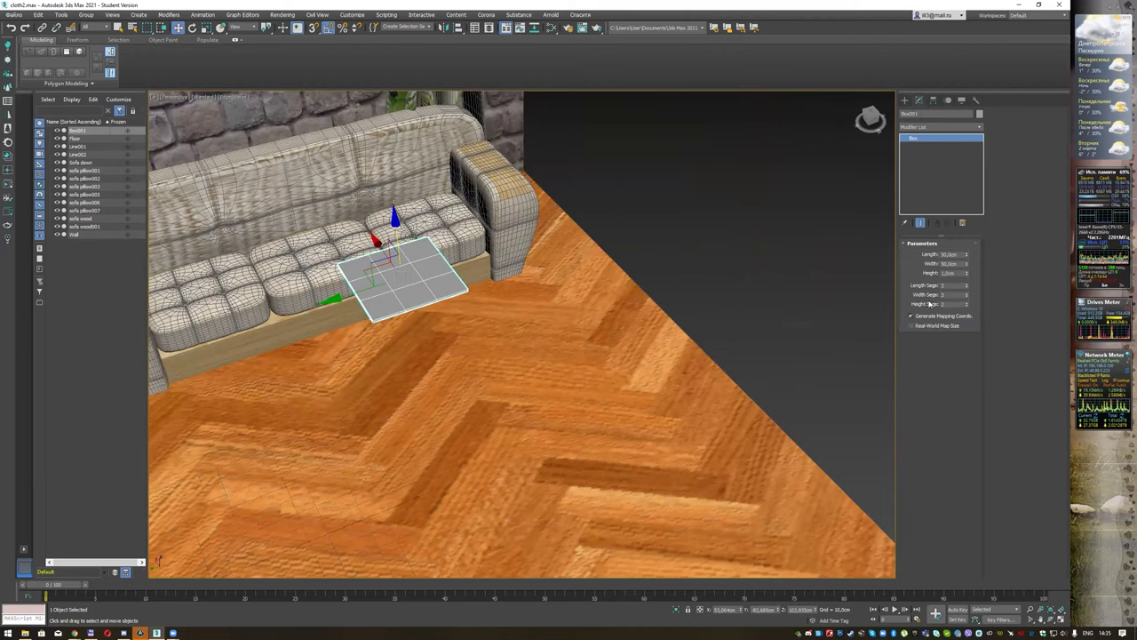
double_click(952, 285)
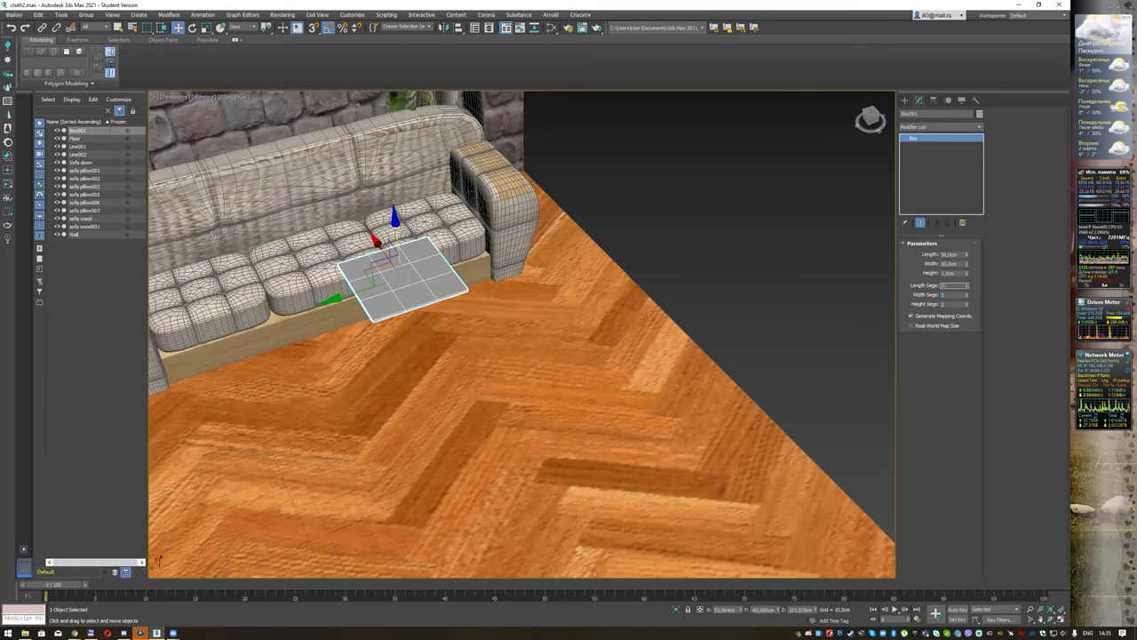
text(20)
key(Tab)
text(20)
key(Tab)
key(Return)
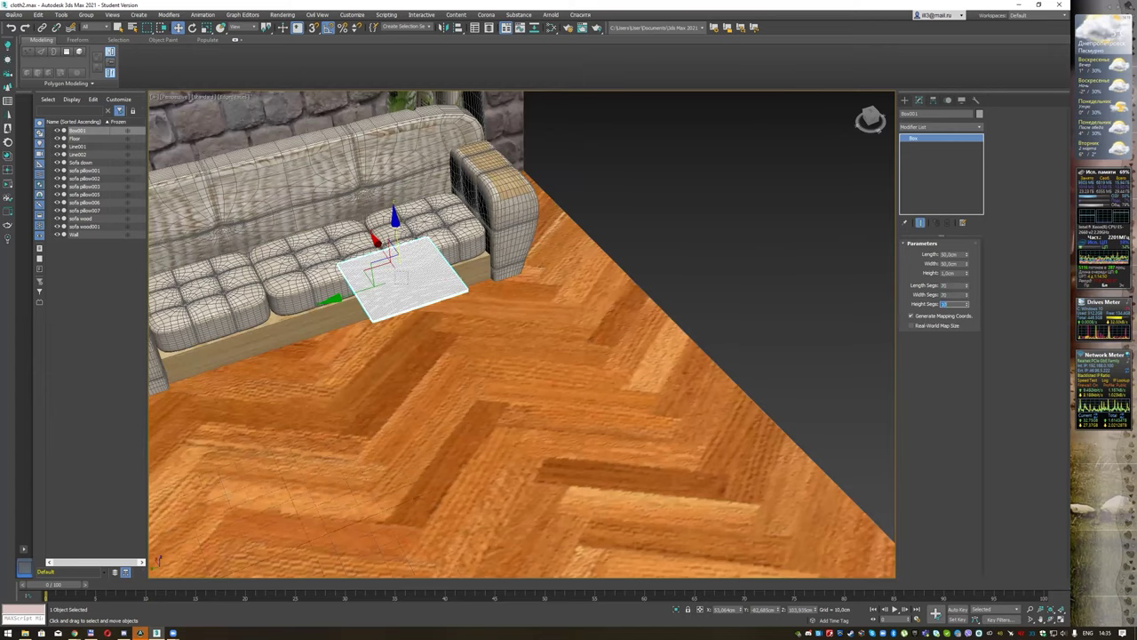
Step: Nudge the slab right in Top view and raise it slightly over the sofa
scroll(698, 307, down, 2)
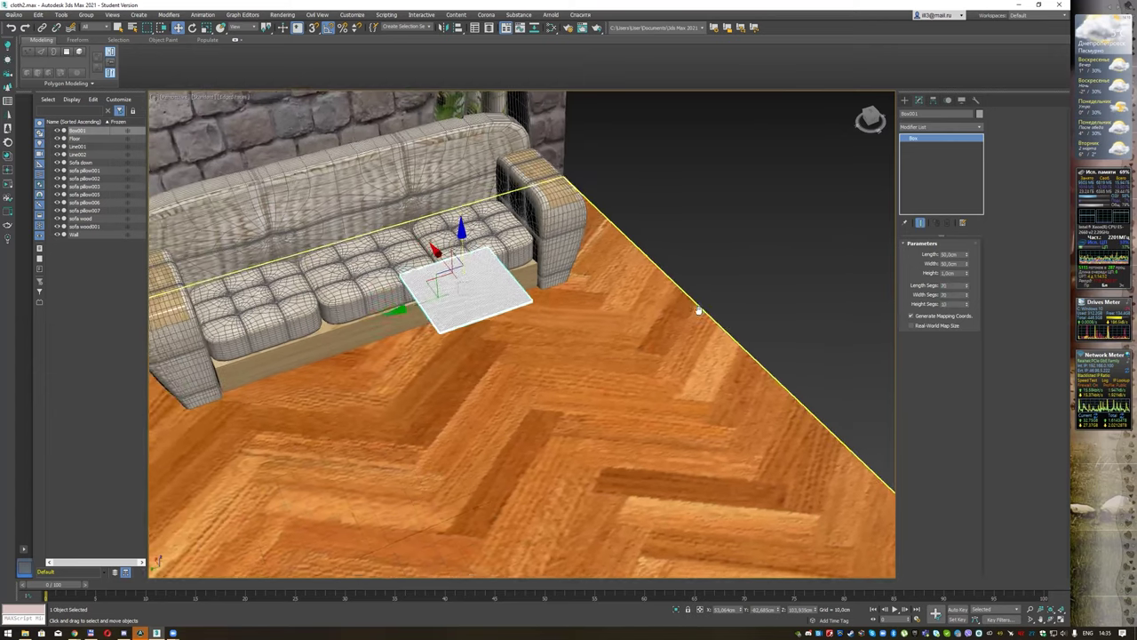
scroll(702, 310, down, 1)
mouse_move(720, 310)
alt+middle_down()
mouse_move(518, 312)
mouse_move(552, 306)
mouse_move(541, 297)
mouse_move(521, 326)
alt+middle_up()
key(t)
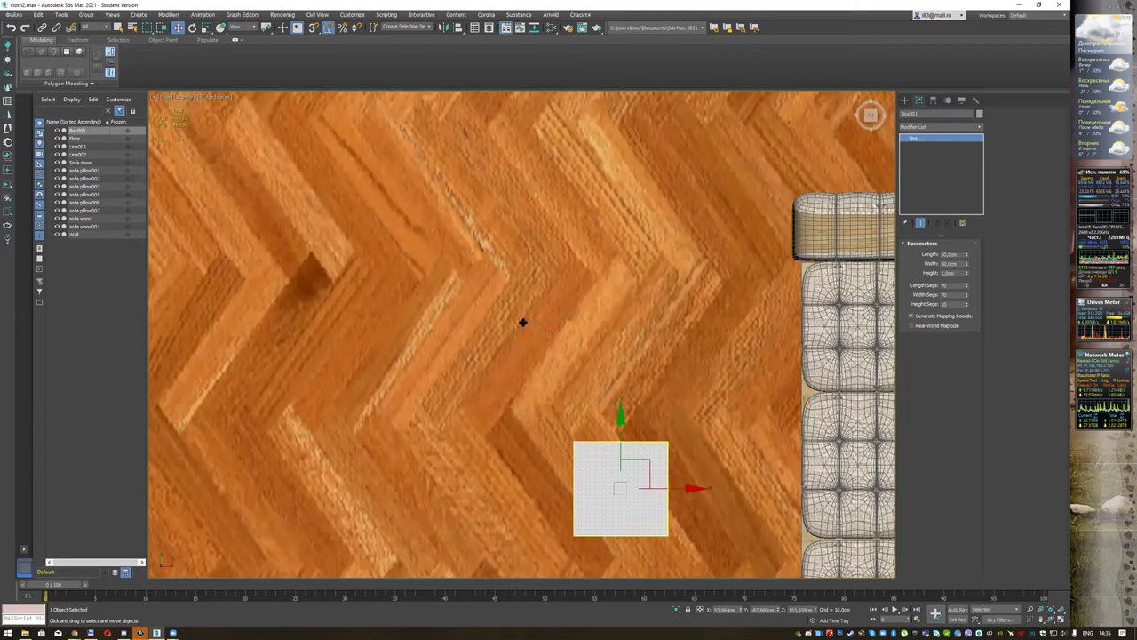
scroll(533, 327, down, 2)
scroll(549, 331, down, 8)
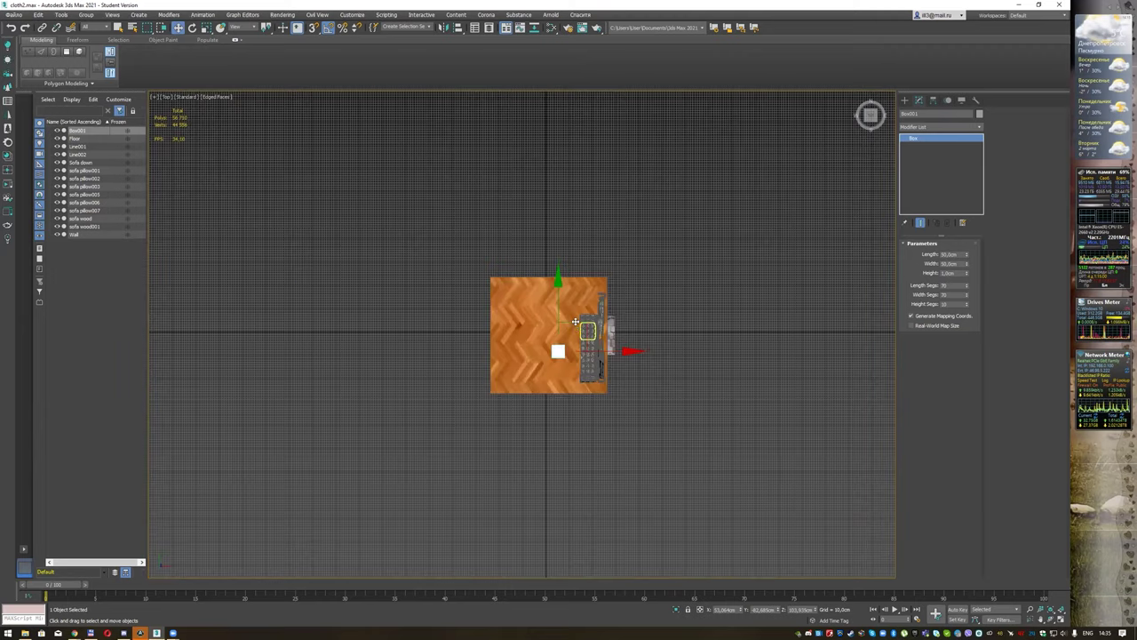
drag(589, 311, 606, 305)
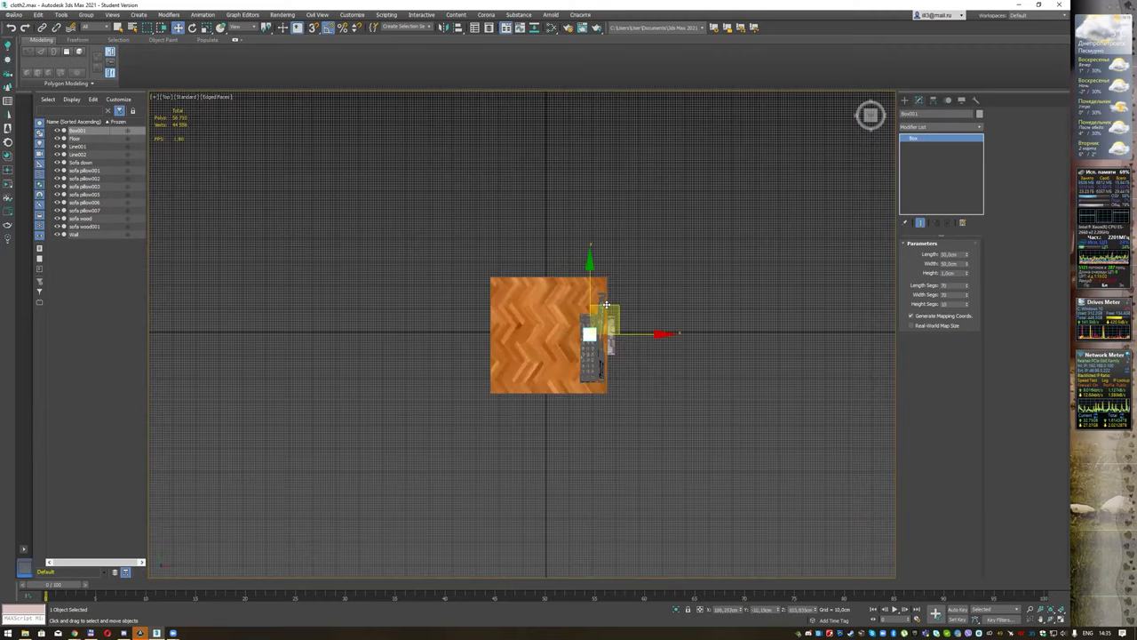
key(p)
alt+middle_drag(607, 305, 586, 309)
scroll(540, 313, up, 2)
scroll(541, 313, up, 2)
scroll(540, 313, up, 2)
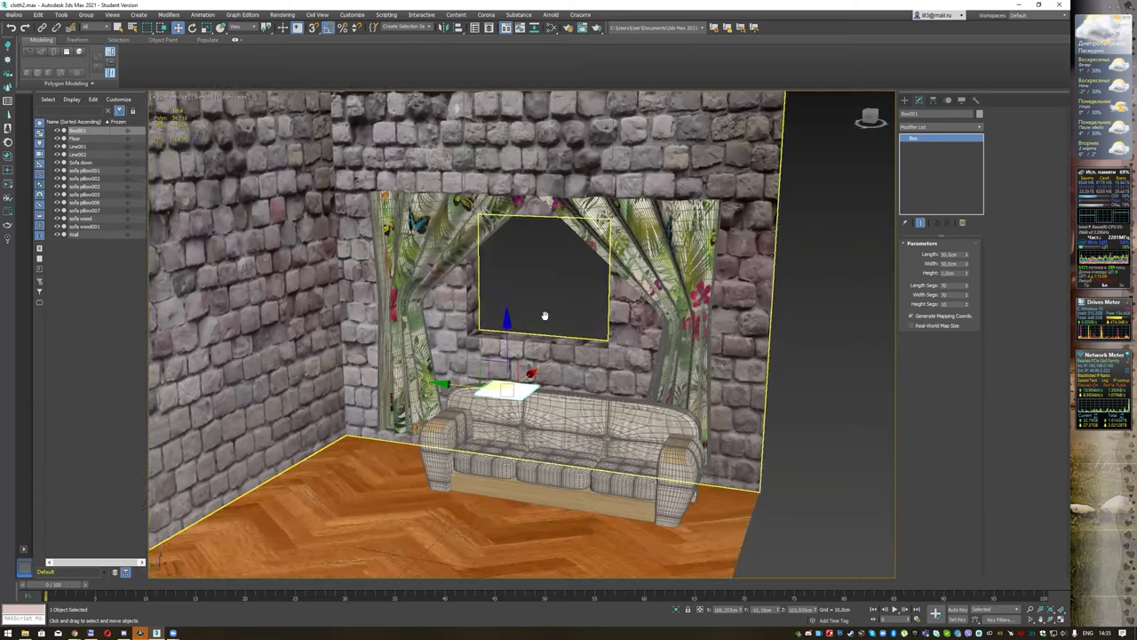
scroll(541, 313, up, 1)
drag(525, 324, 518, 316)
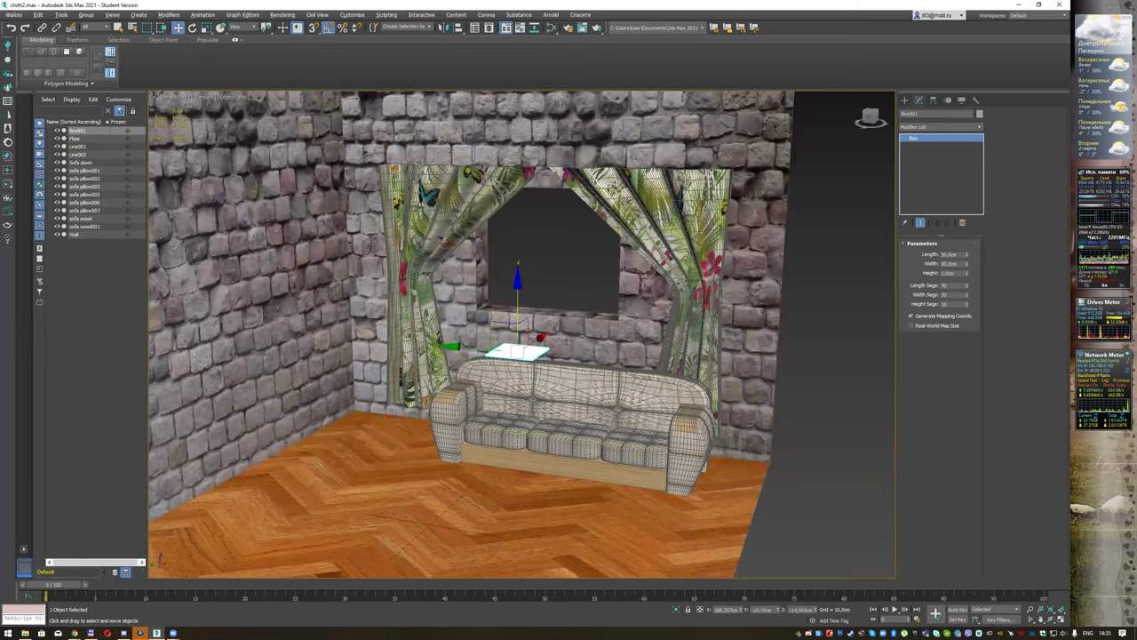
Step: Rotate the slab to a slight tilt and orbit to look down on the sofa
key(e)
scroll(549, 338, up, 3)
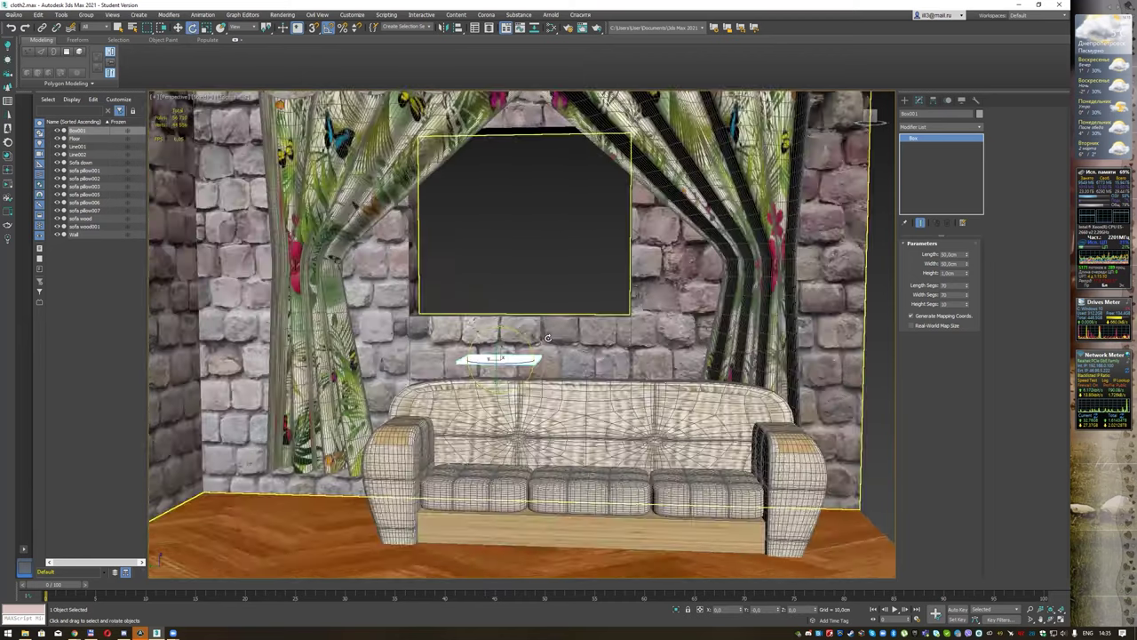
scroll(548, 338, up, 2)
scroll(538, 311, up, 2)
scroll(525, 276, up, 2)
drag(524, 275, 498, 277)
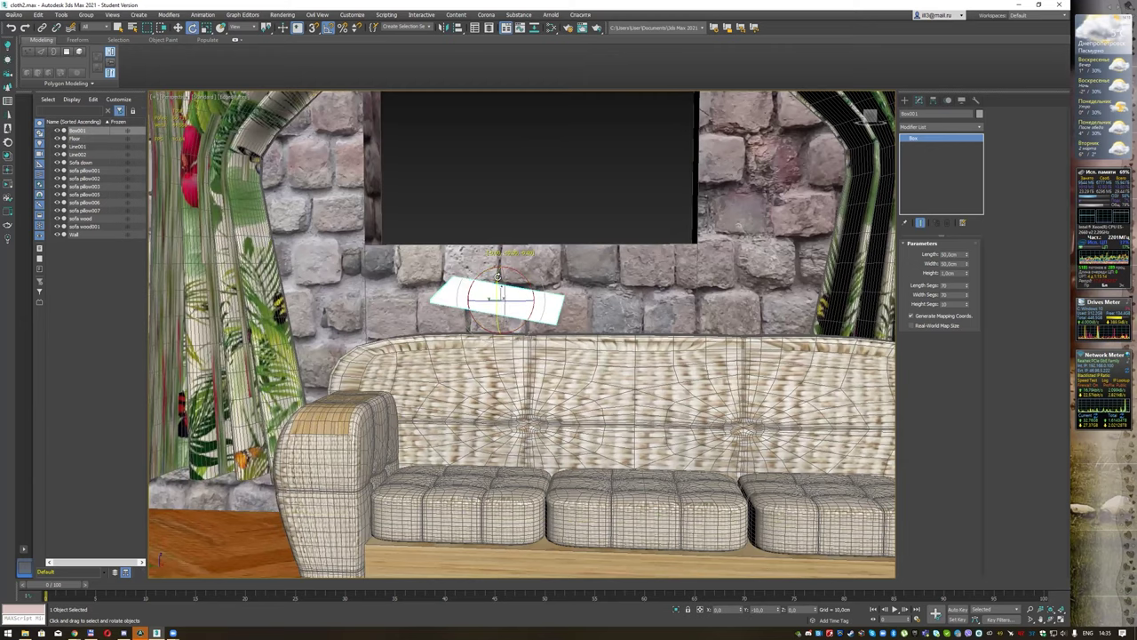
key(q)
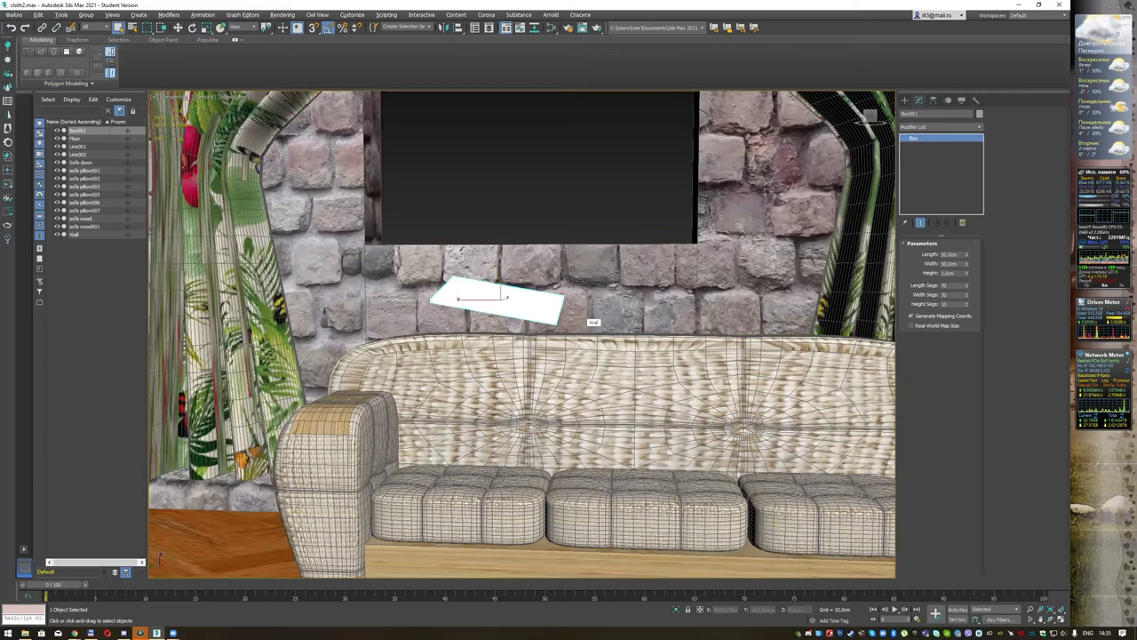
alt+middle_drag(594, 322, 582, 298)
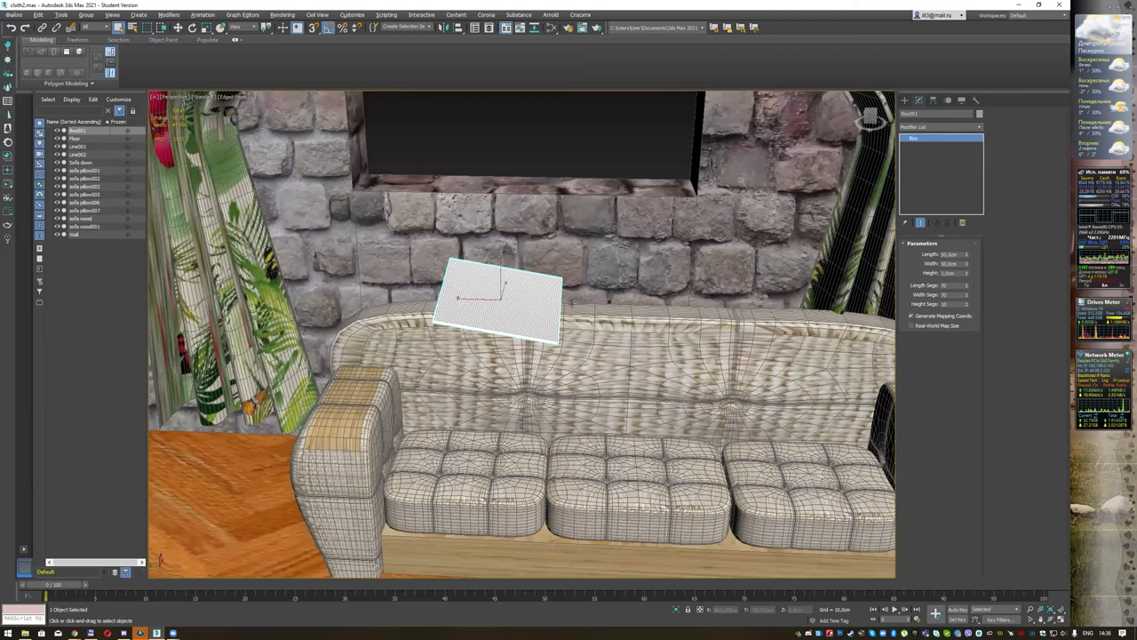
Step: Rename Box001 to Pillow and add a Cloth modifier
click(935, 114)
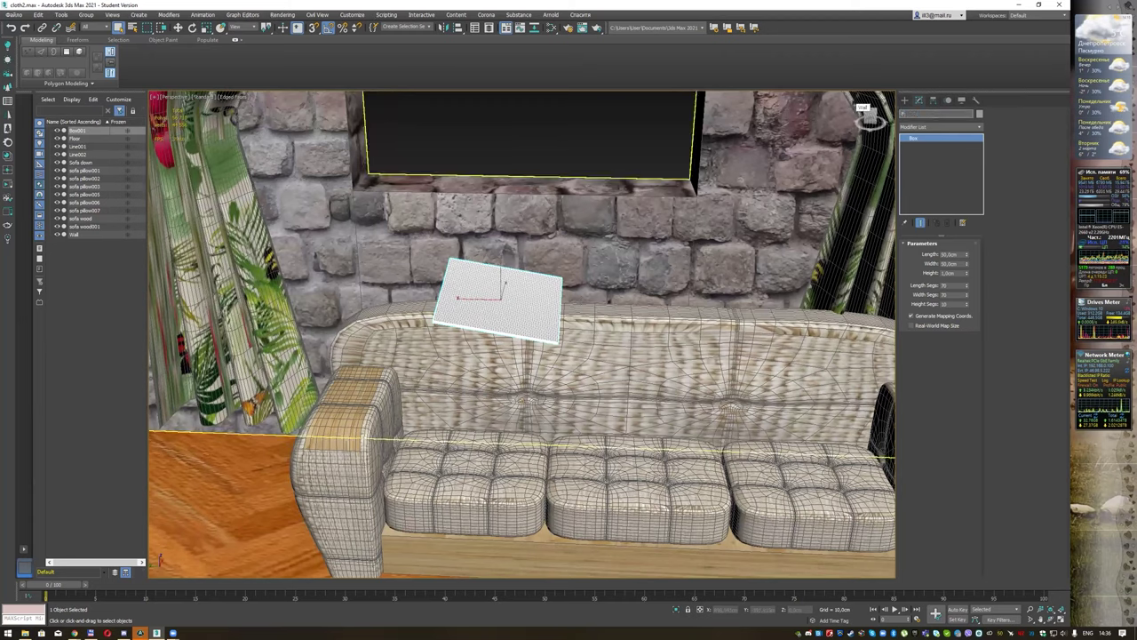
key(Return)
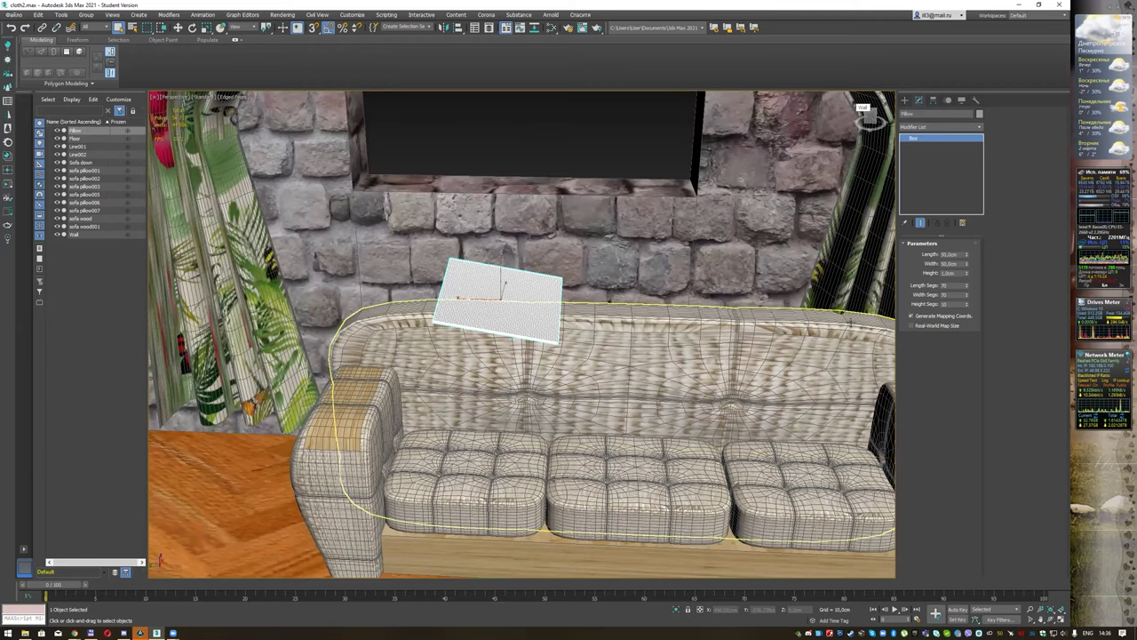
click(983, 128)
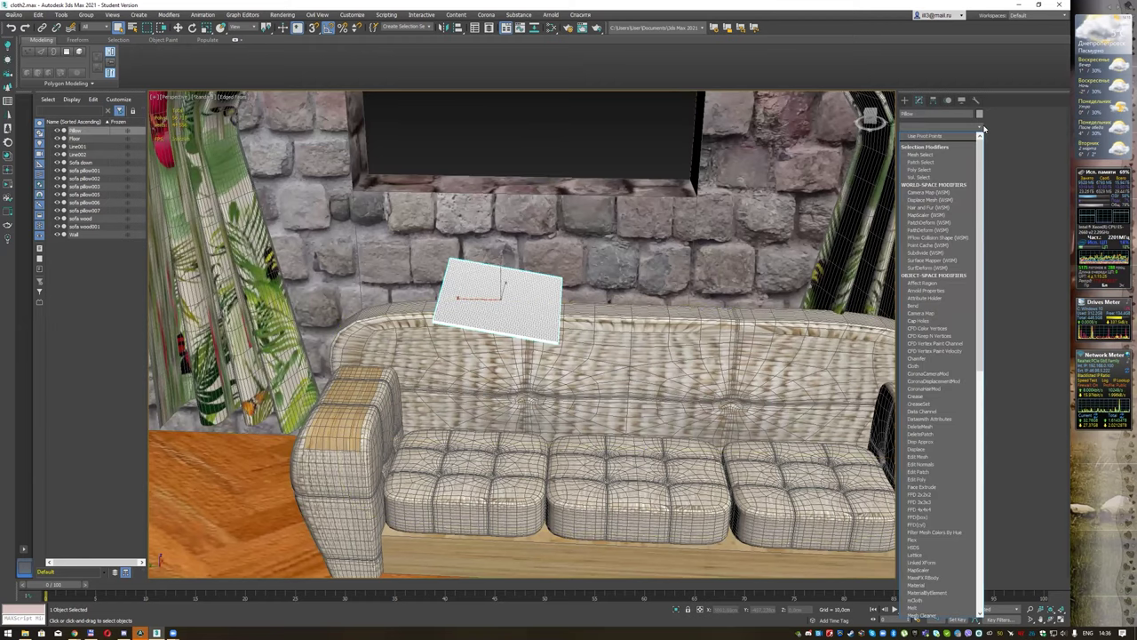
text(cl)
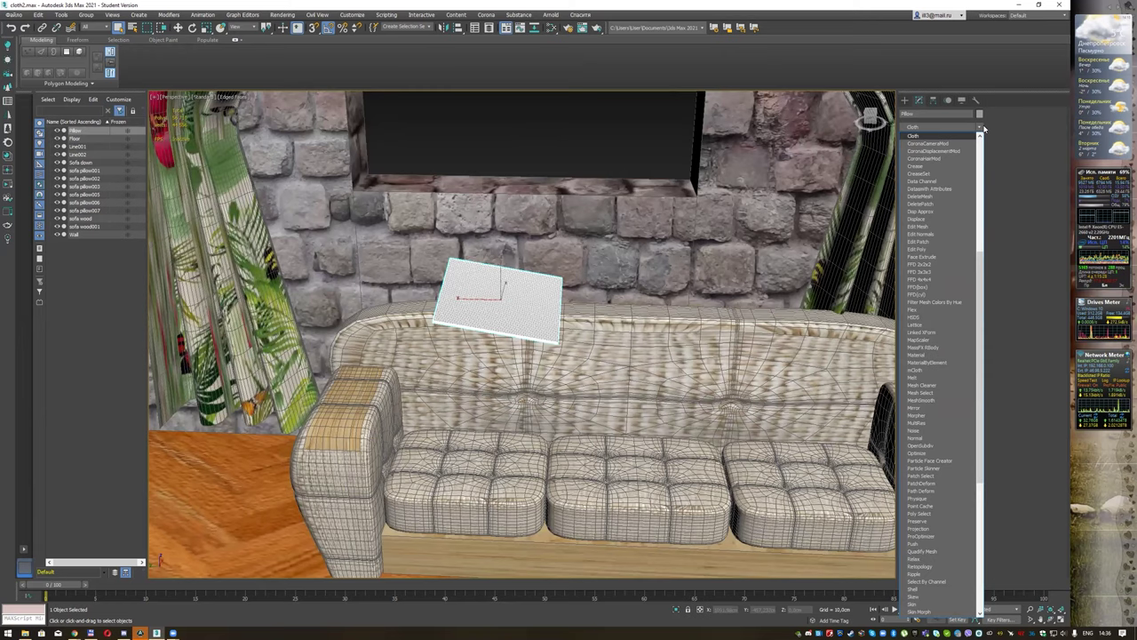
key(Return)
Step: In Object Properties, set Pillow as Cloth with the Silk preset
click(938, 257)
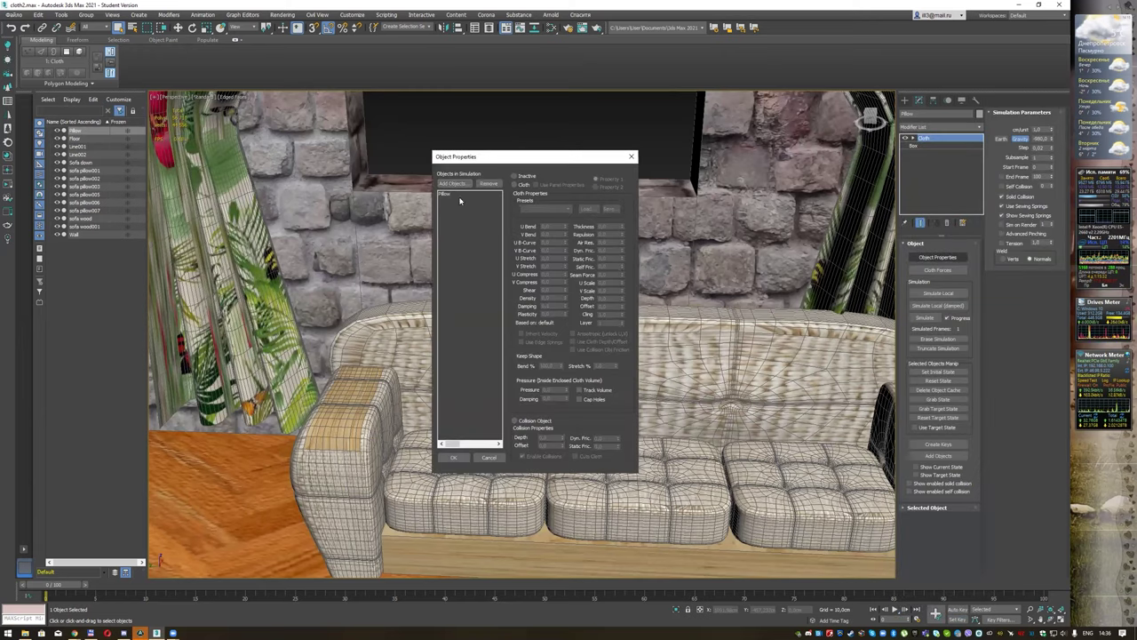
click(459, 194)
click(514, 184)
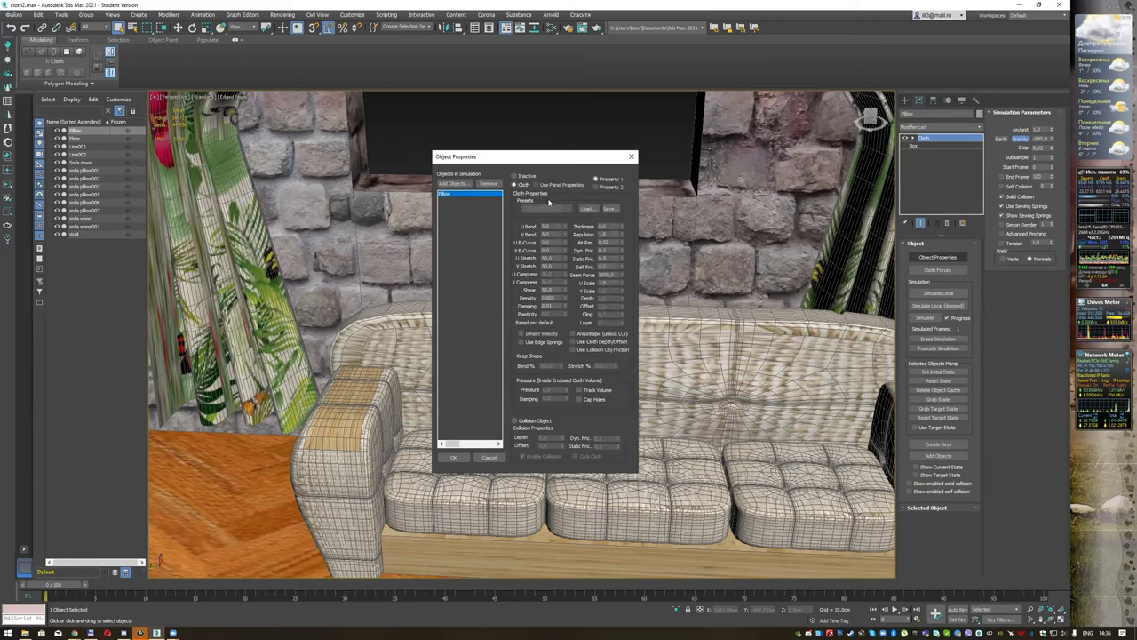
click(563, 208)
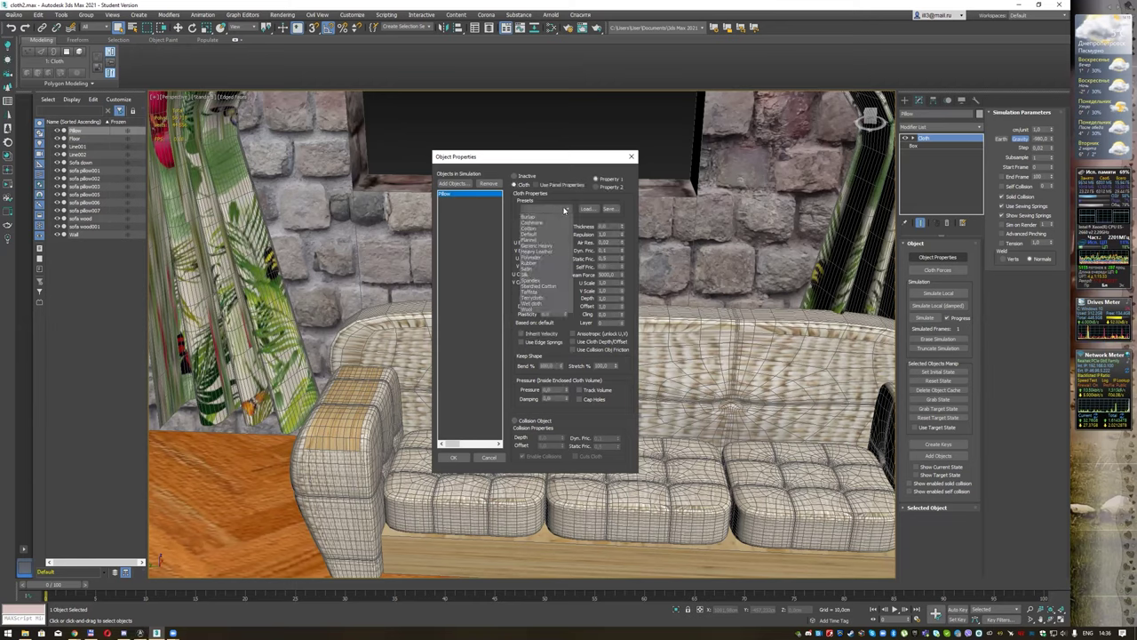
click(546, 278)
drag(549, 157, 742, 159)
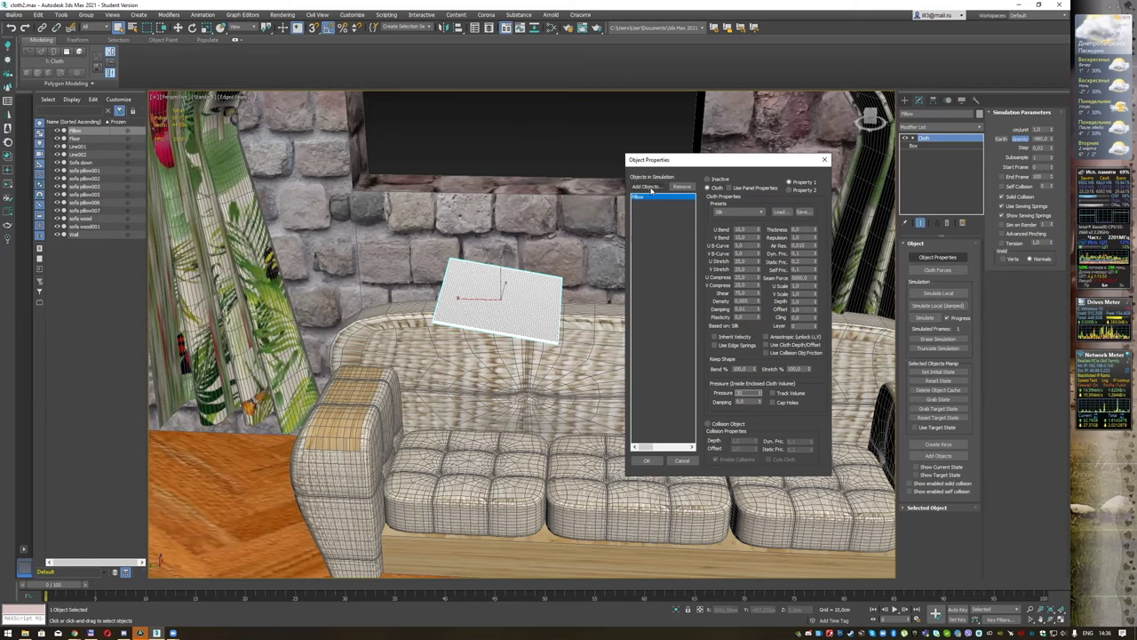
Step: Add the sofa and its cushions to the simulation as collision objects and confirm
click(648, 187)
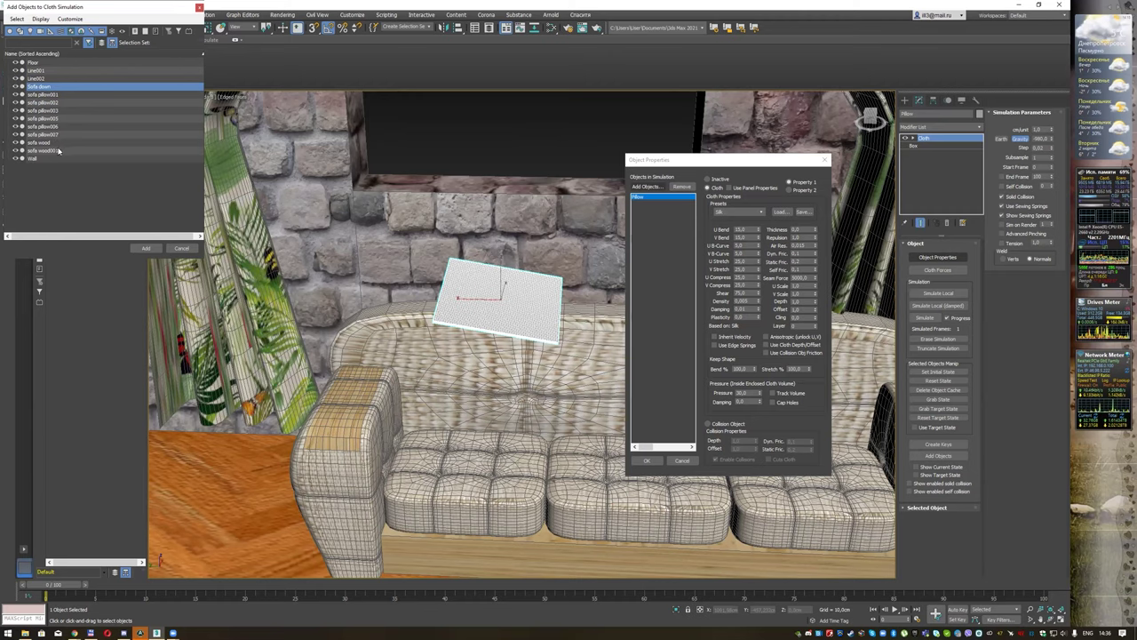
shift+click(60, 152)
click(147, 248)
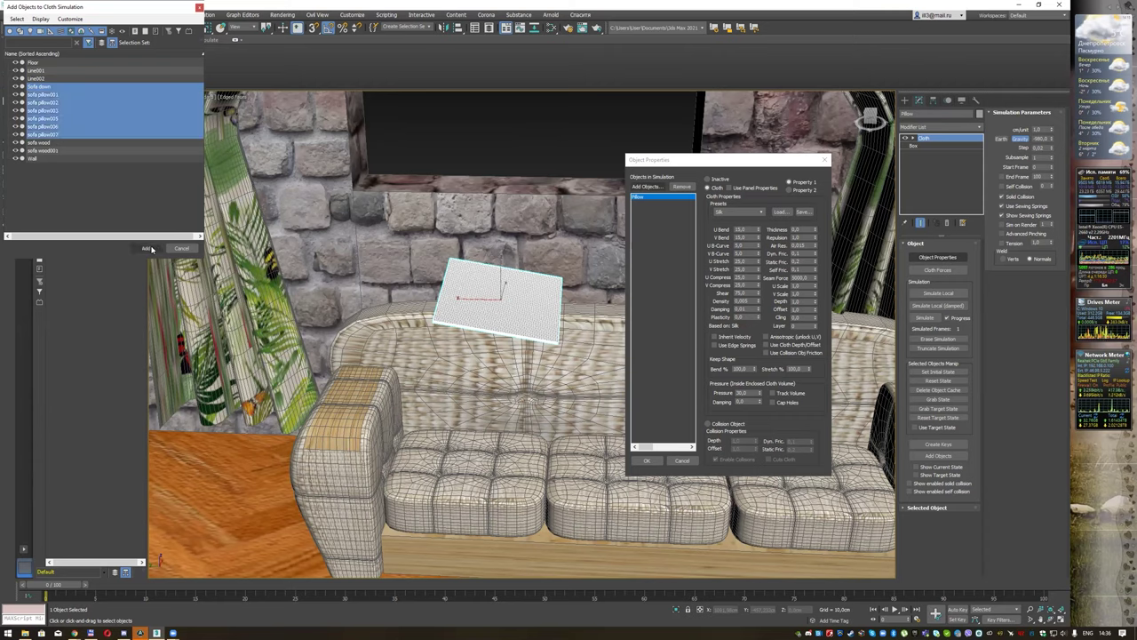
click(730, 425)
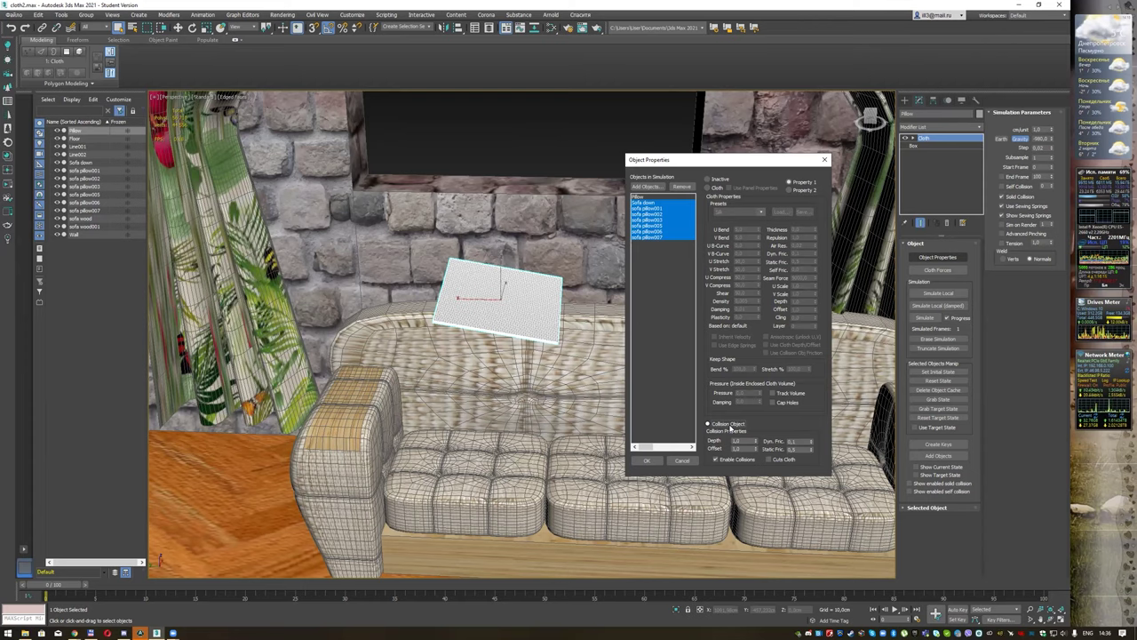
click(651, 197)
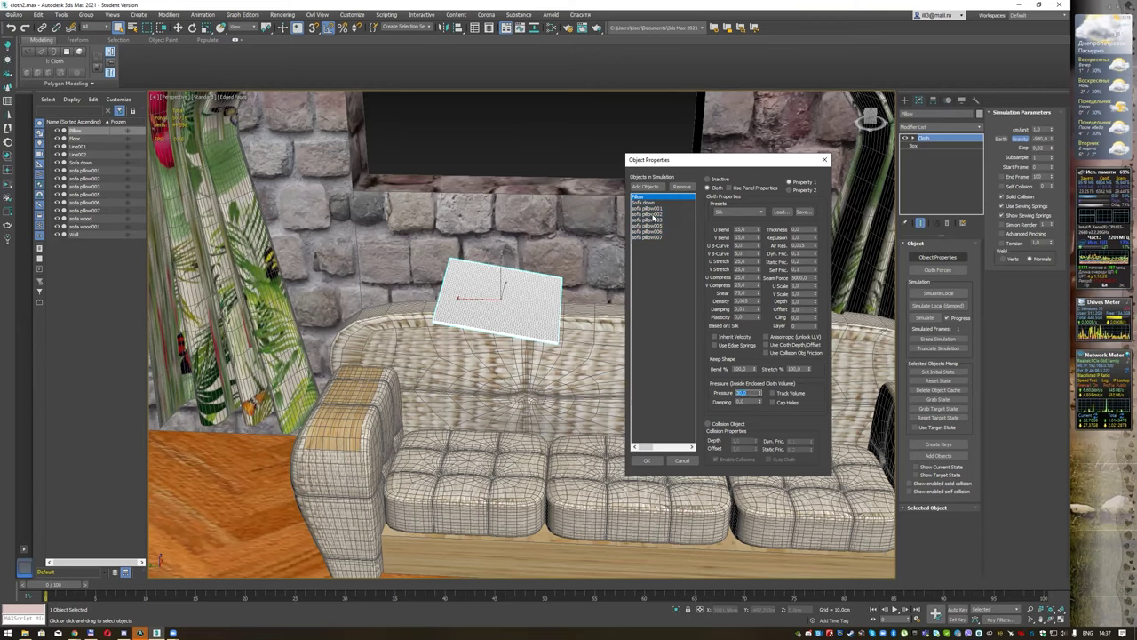
click(653, 202)
click(654, 214)
click(653, 231)
click(647, 461)
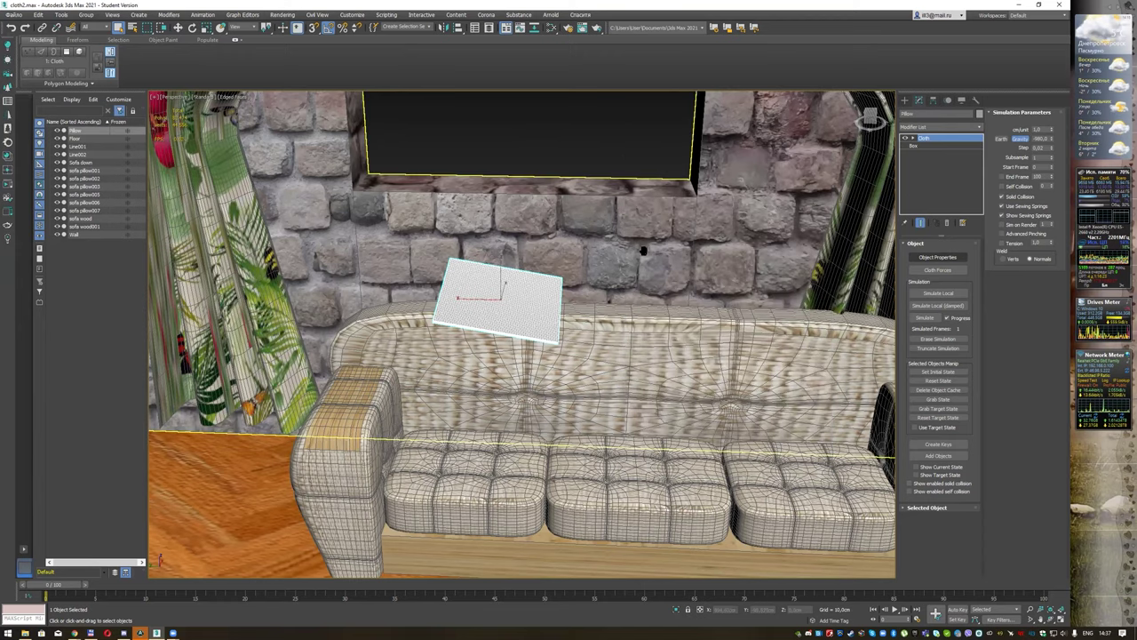
Step: Run a damped local cloth simulation so the Pillow plane puffs into a cushion
middle_drag(644, 251, 632, 246)
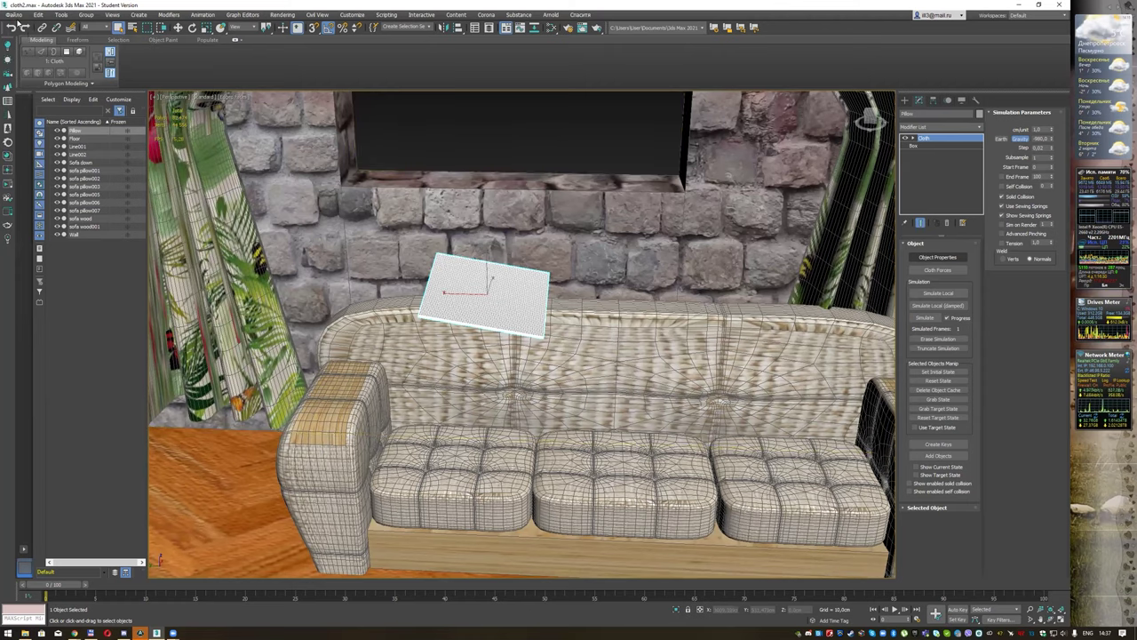
click(13, 15)
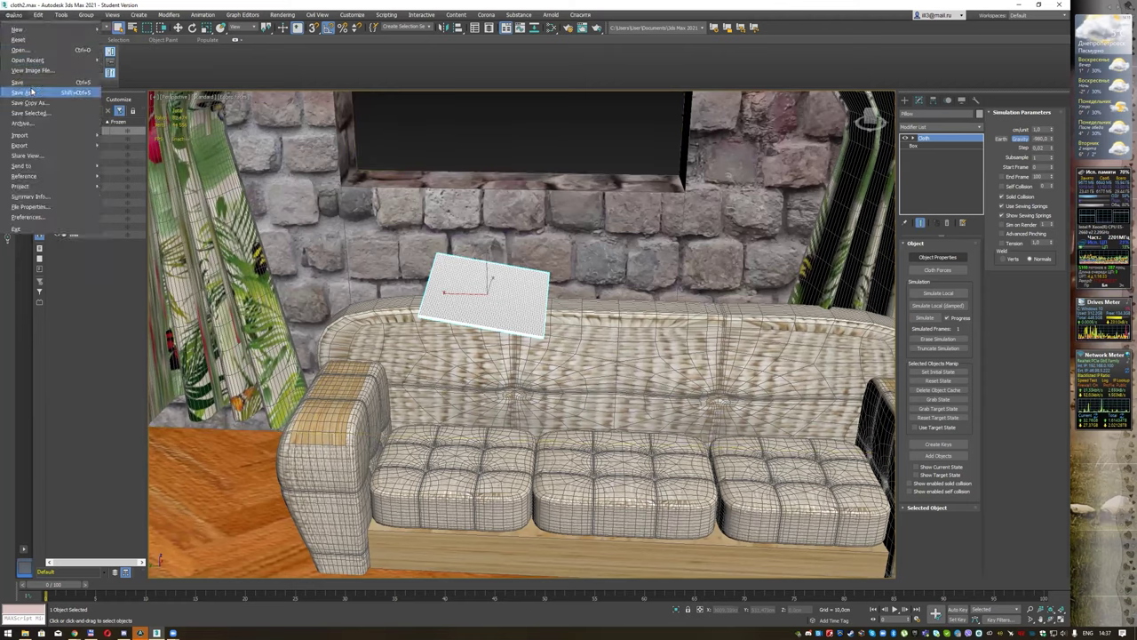
key(Escape)
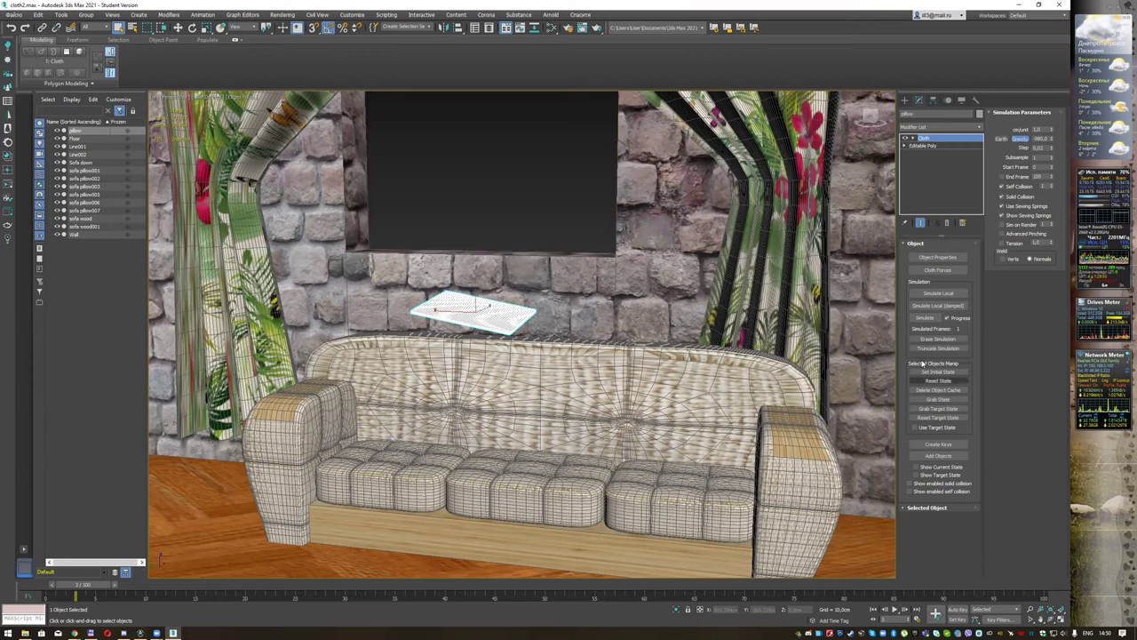
click(938, 306)
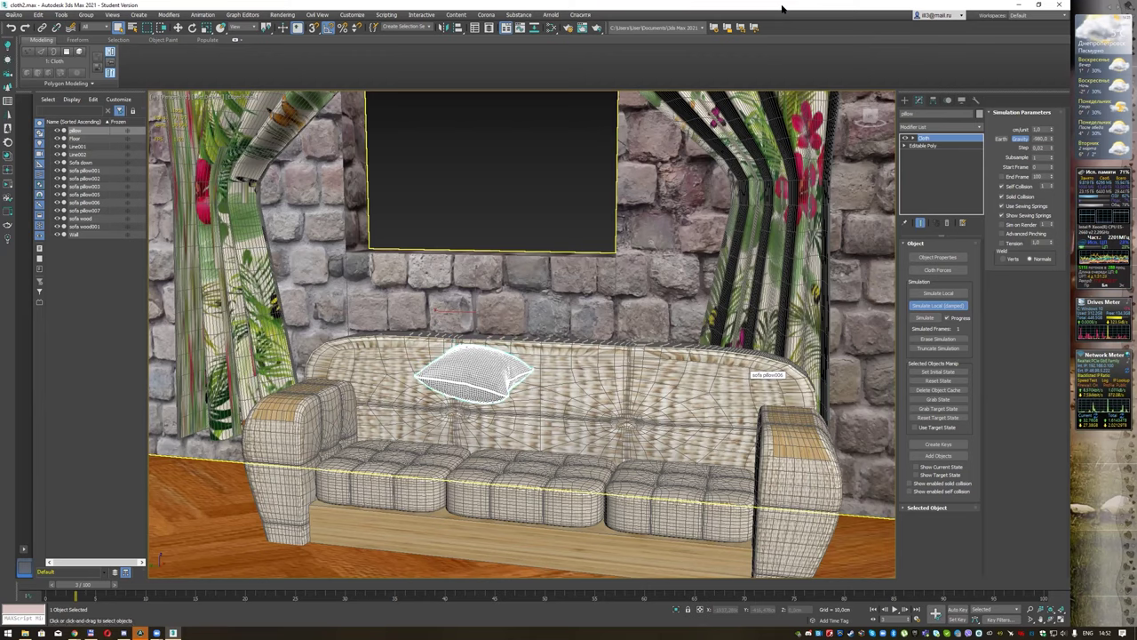
Step: Stop the cloth simulation and convert the inflated pillow to an Editable Poly
click(933, 307)
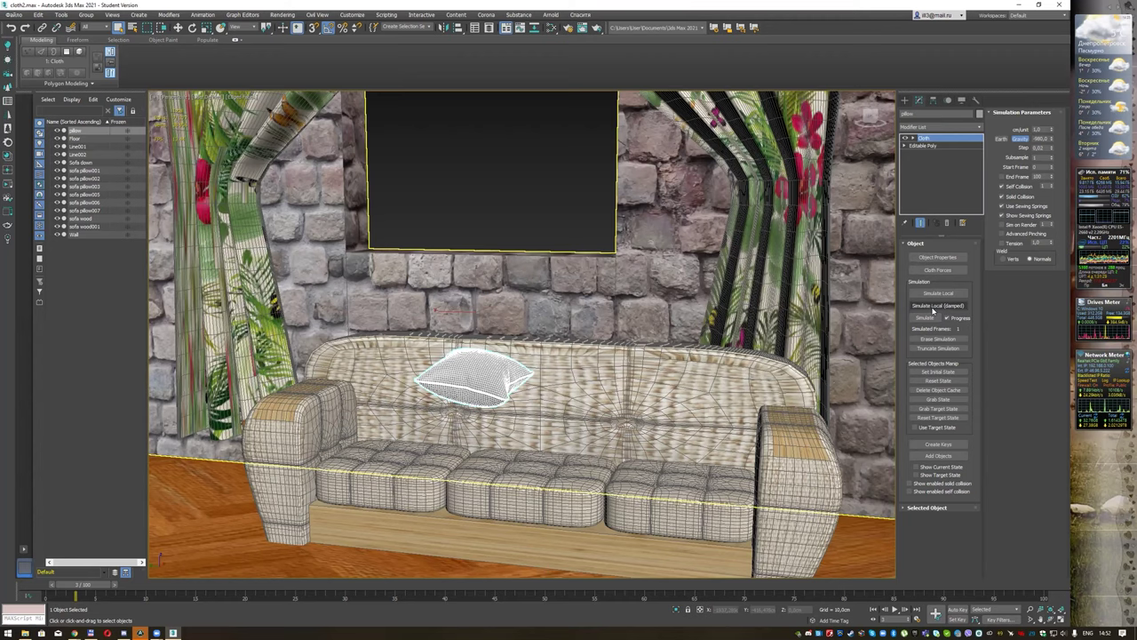
right_click(472, 379)
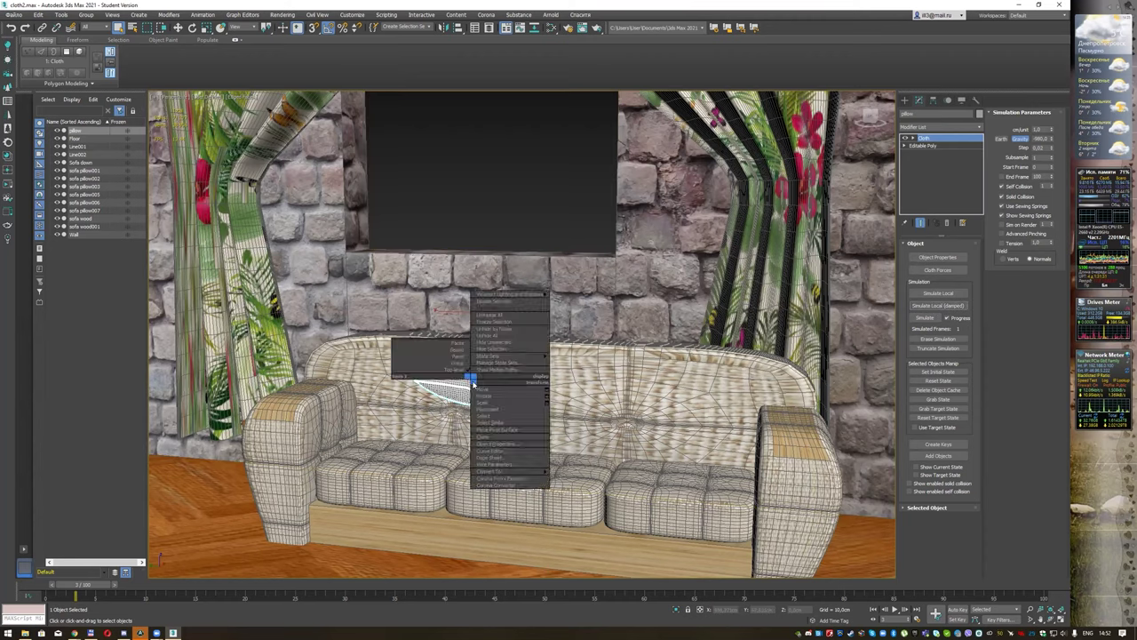
mouse_move(508, 471)
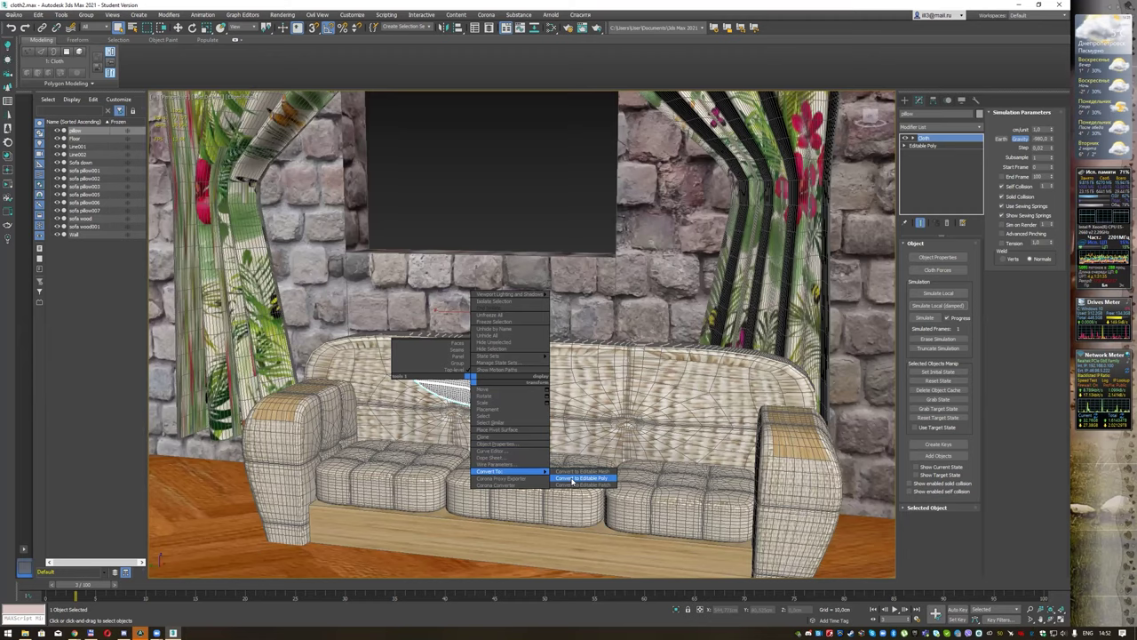
click(573, 480)
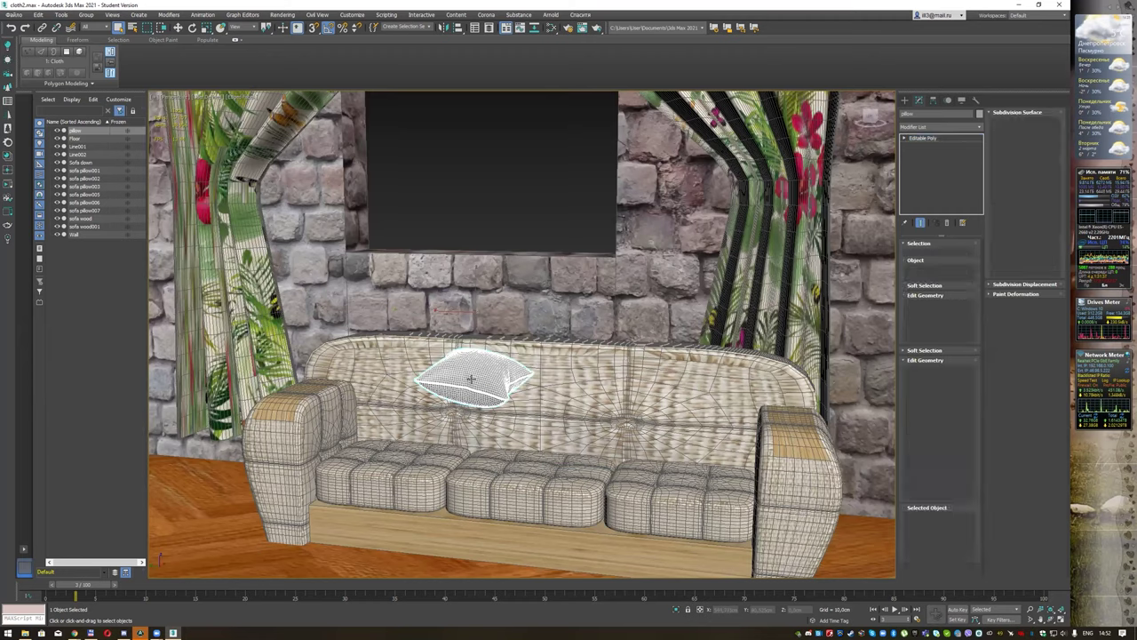
Step: Stand the pillow upright on the left seat cushion against the sofa backrest
alt+middle_drag(573, 312, 573, 334)
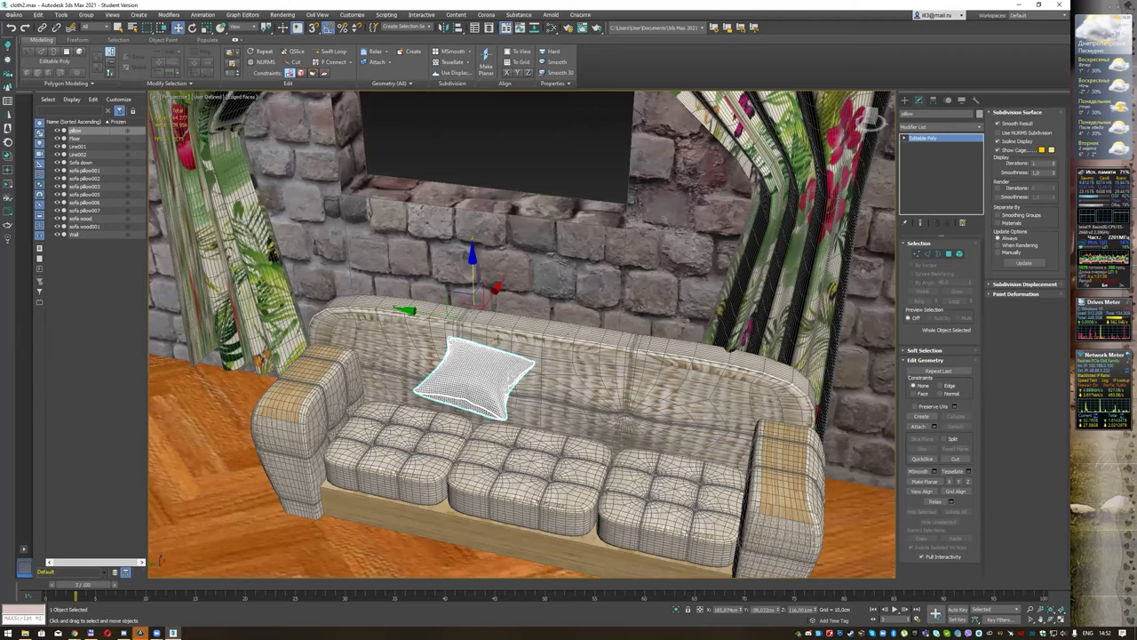
alt+middle_drag(544, 373, 533, 382)
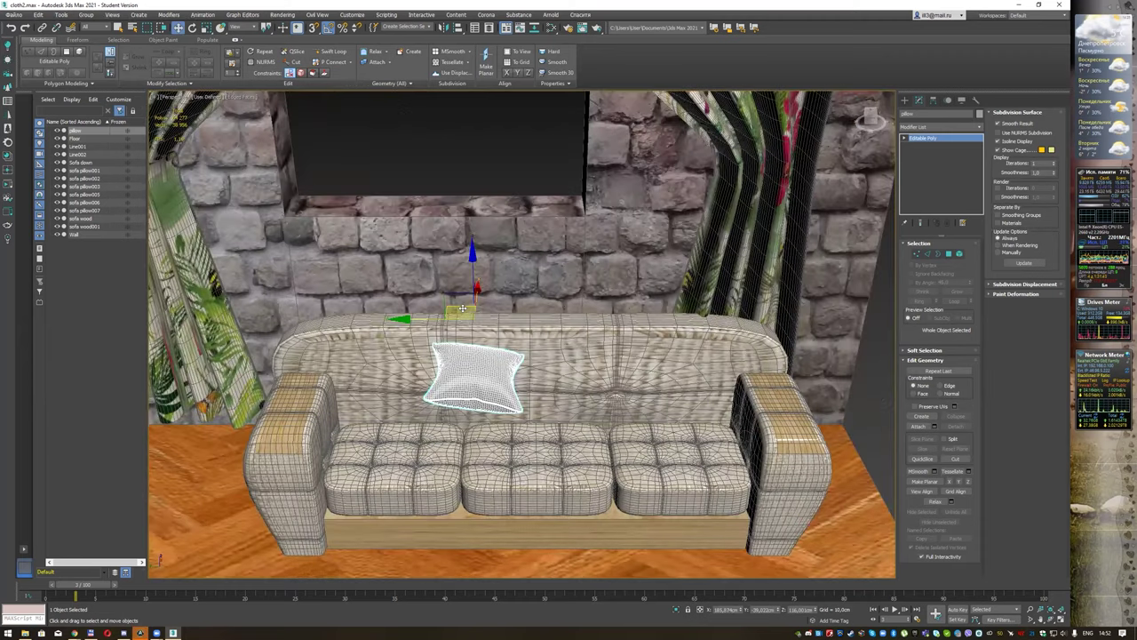
drag(458, 316, 364, 355)
mouse_move(365, 356)
alt+middle_down()
mouse_move(456, 364)
mouse_move(417, 355)
alt+middle_up()
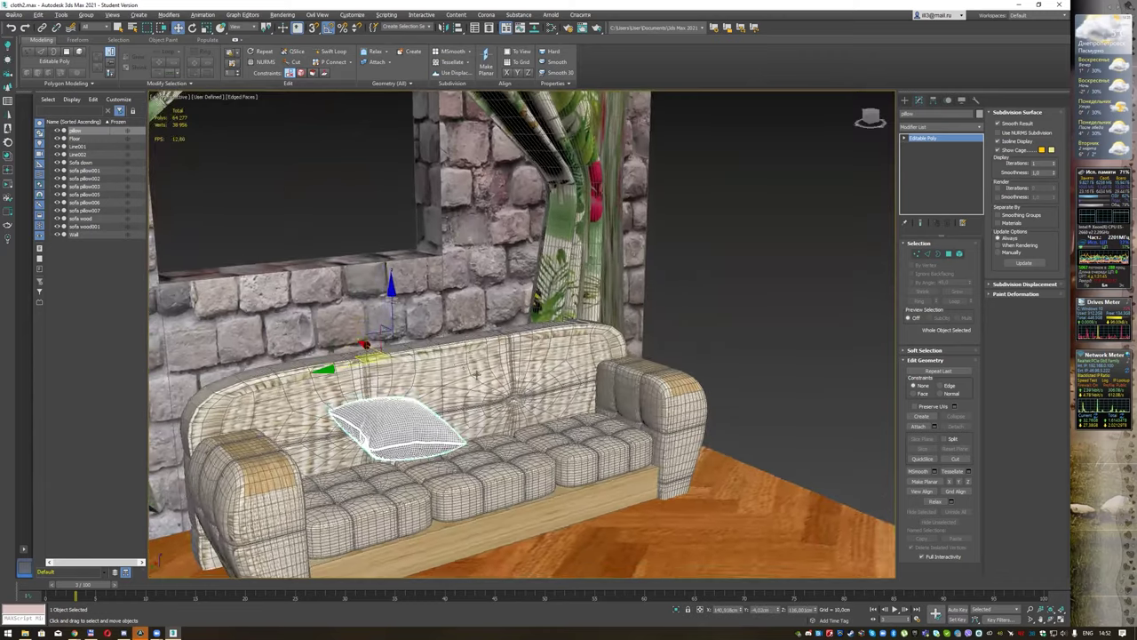
key(e)
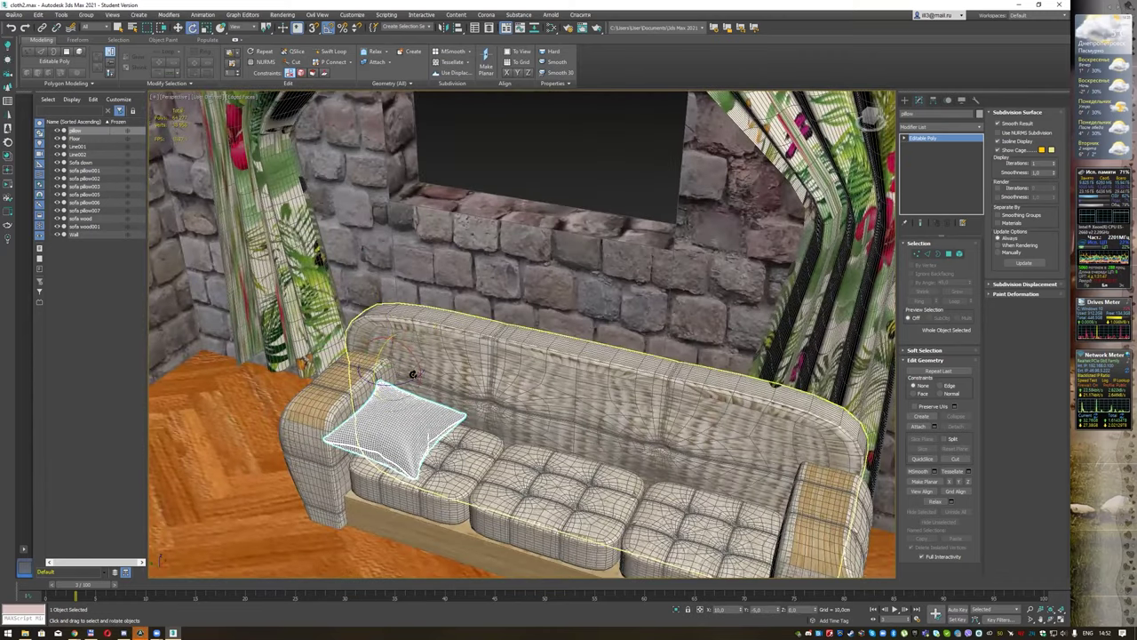
drag(380, 342, 382, 373)
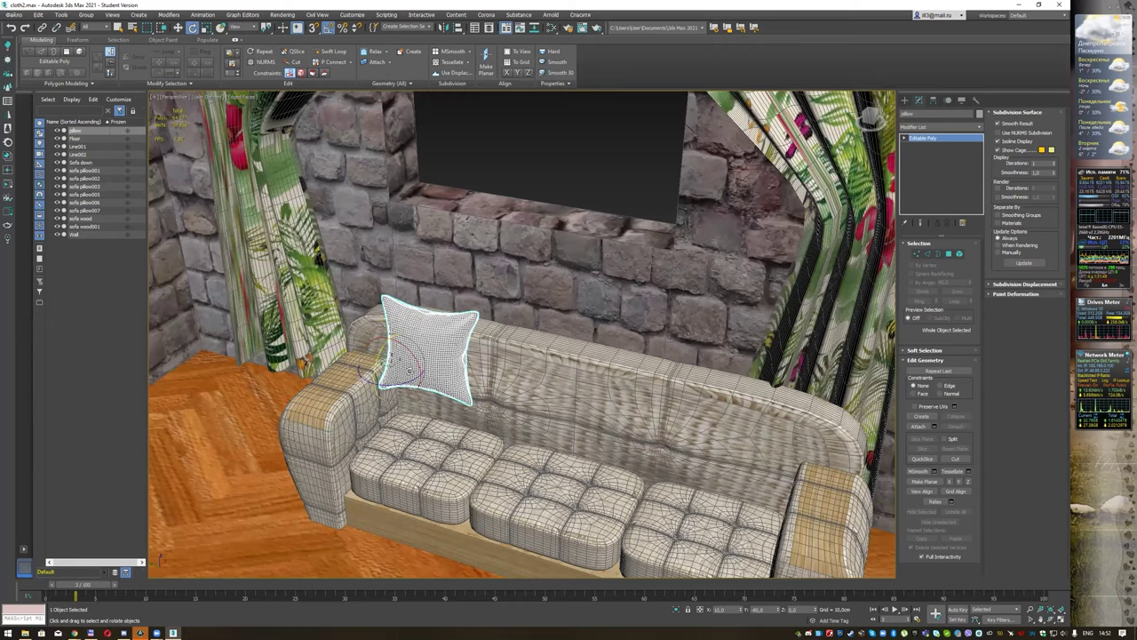
key(w)
drag(390, 321, 391, 360)
mouse_move(391, 360)
alt+middle_down()
mouse_move(512, 366)
mouse_move(391, 356)
alt+middle_up()
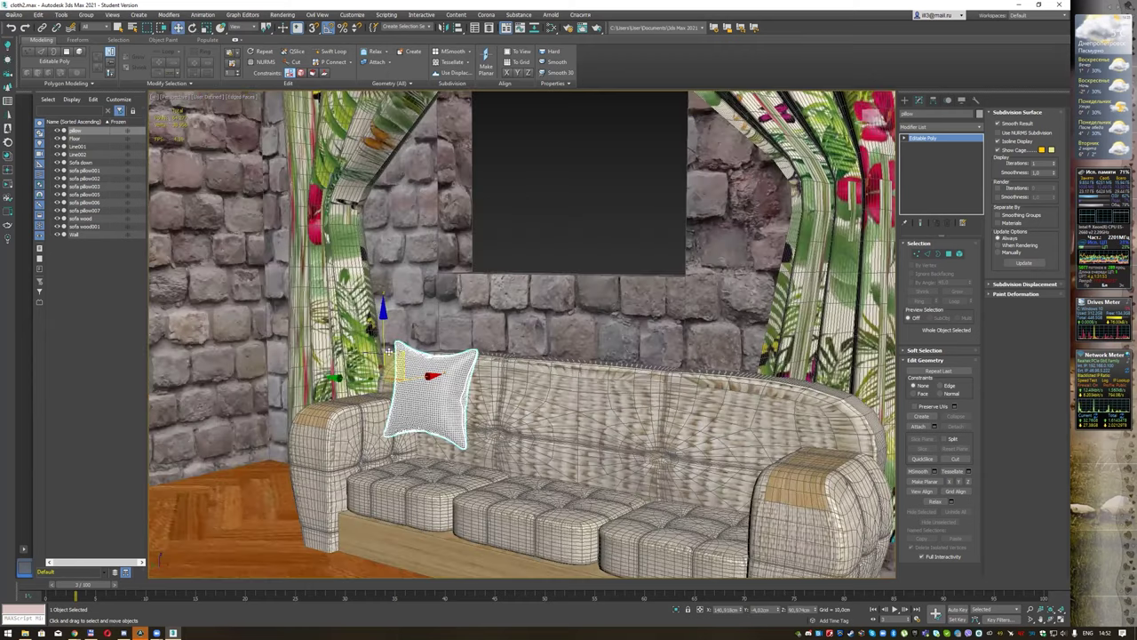
drag(383, 336, 384, 380)
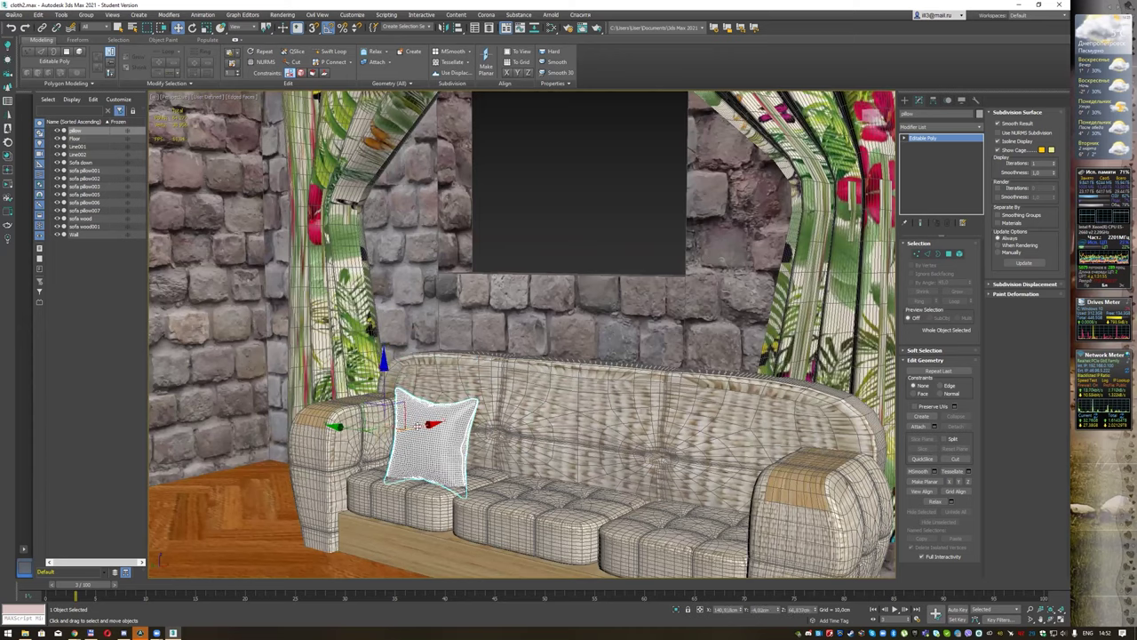
drag(422, 425, 450, 407)
Step: Shift-drag clone the pillow to the right along the sofa
click(417, 376)
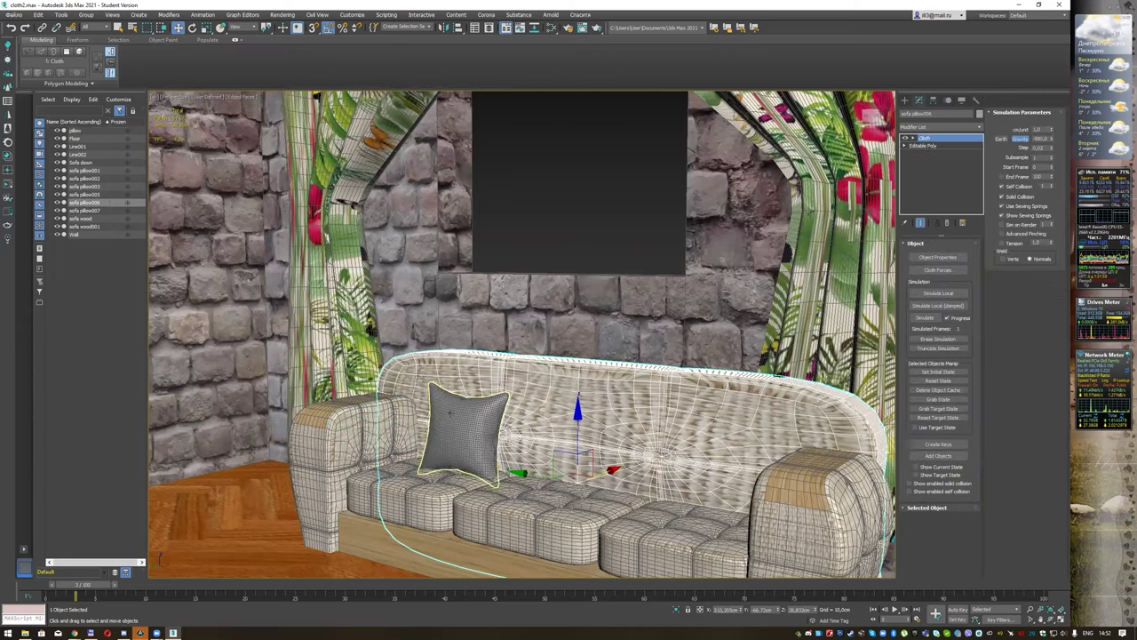
click(458, 399)
drag(459, 399, 457, 395)
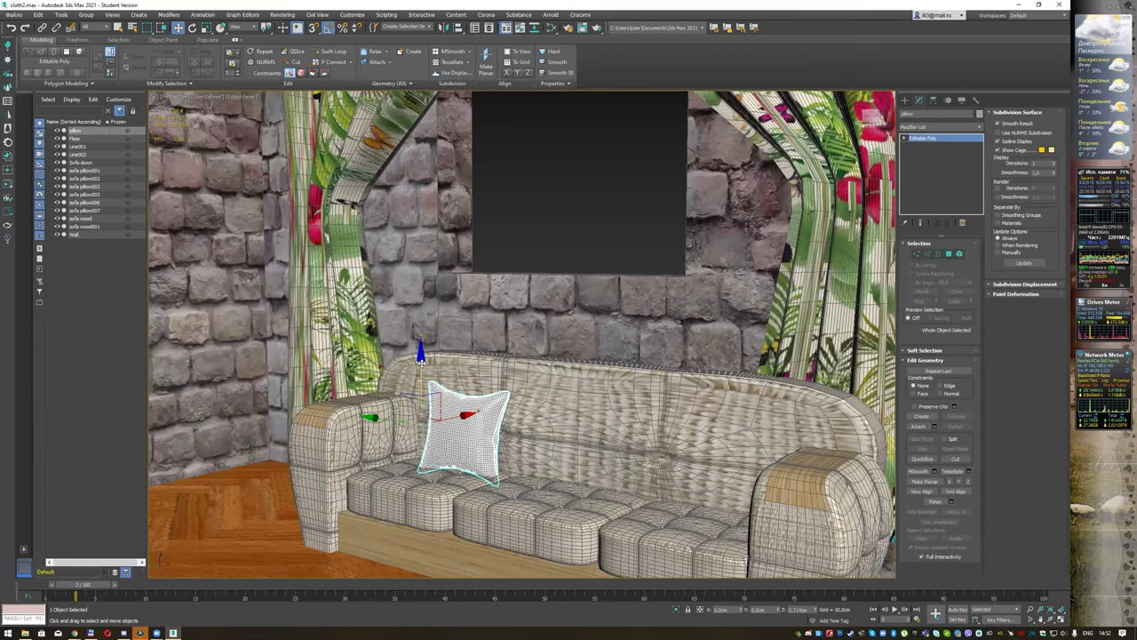
alt+middle_drag(518, 408, 427, 424)
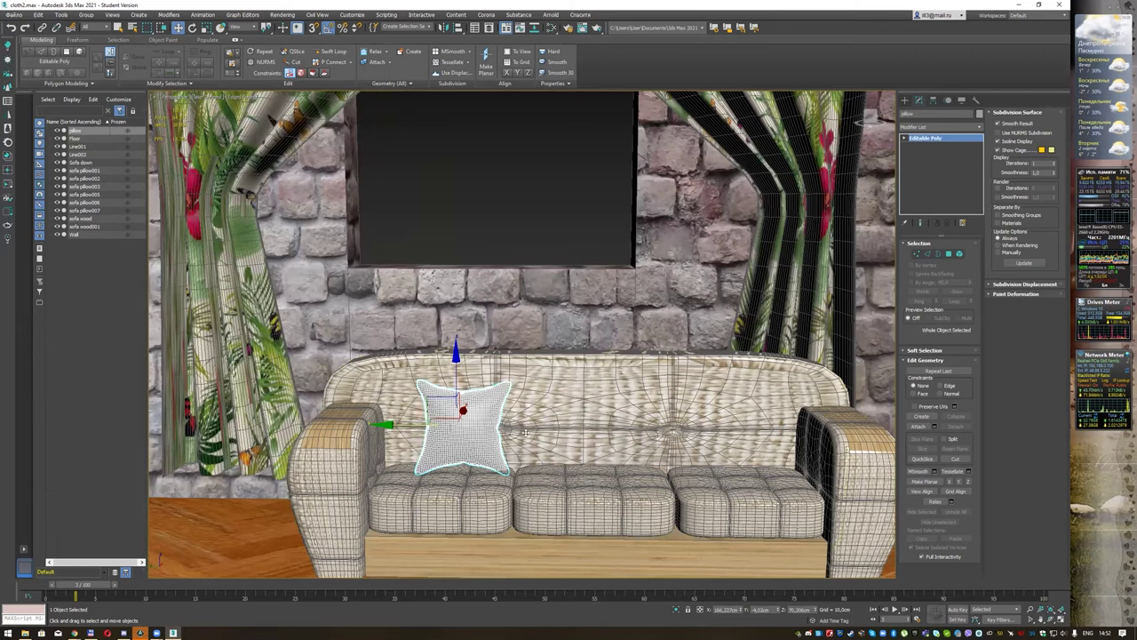
shift+drag(441, 401, 592, 398)
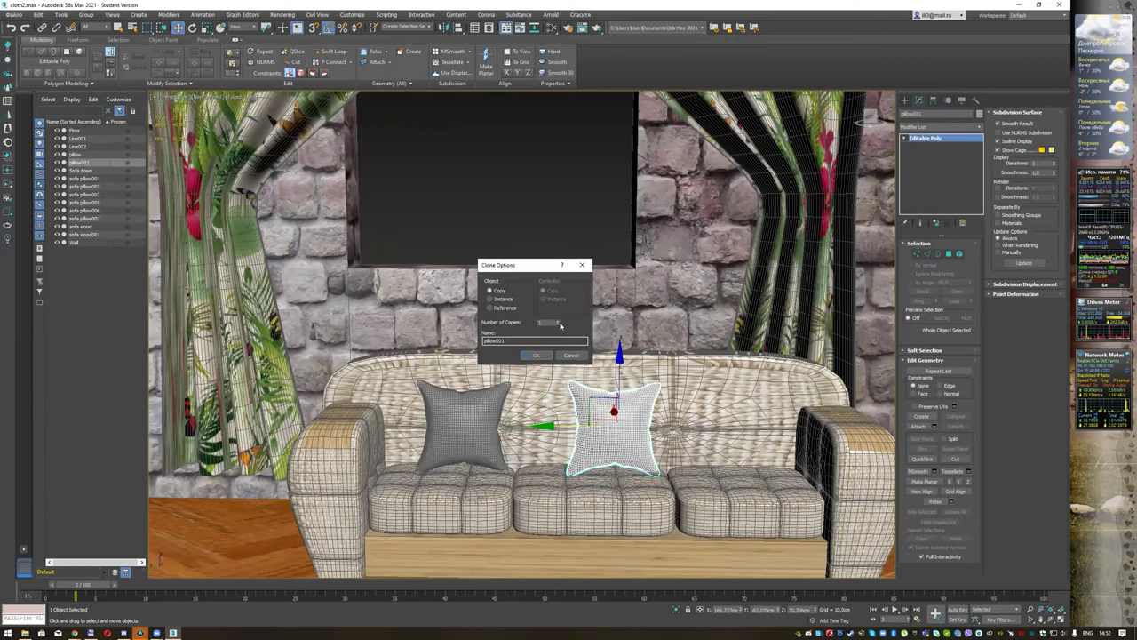
click(536, 354)
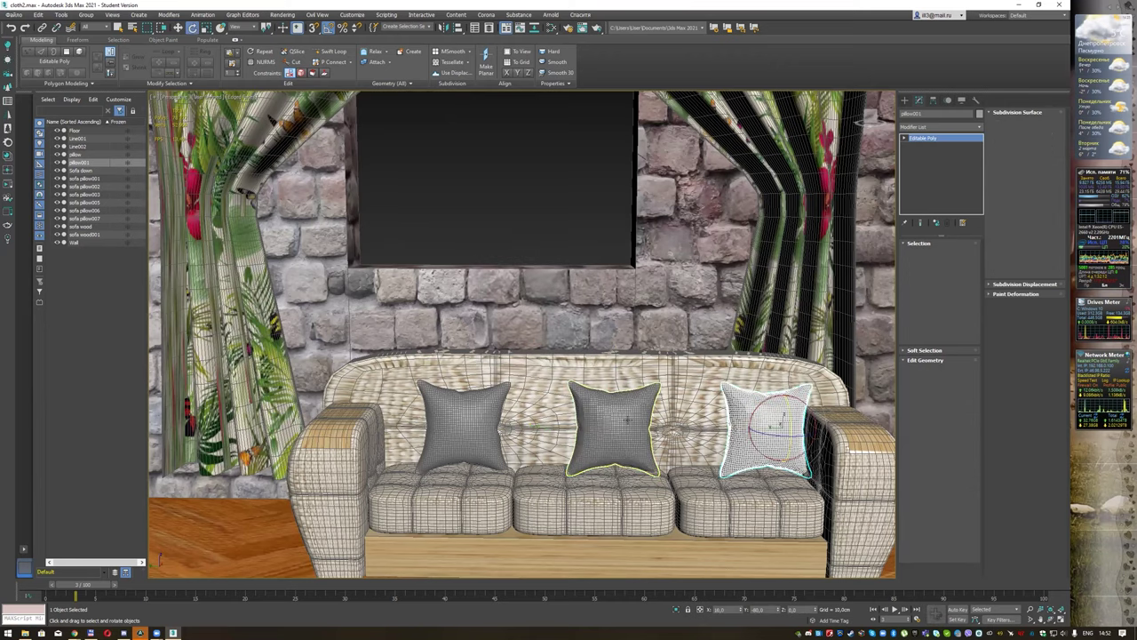
Step: Rotate the middle pillow to lie flat and rest it on the seat
click(633, 421)
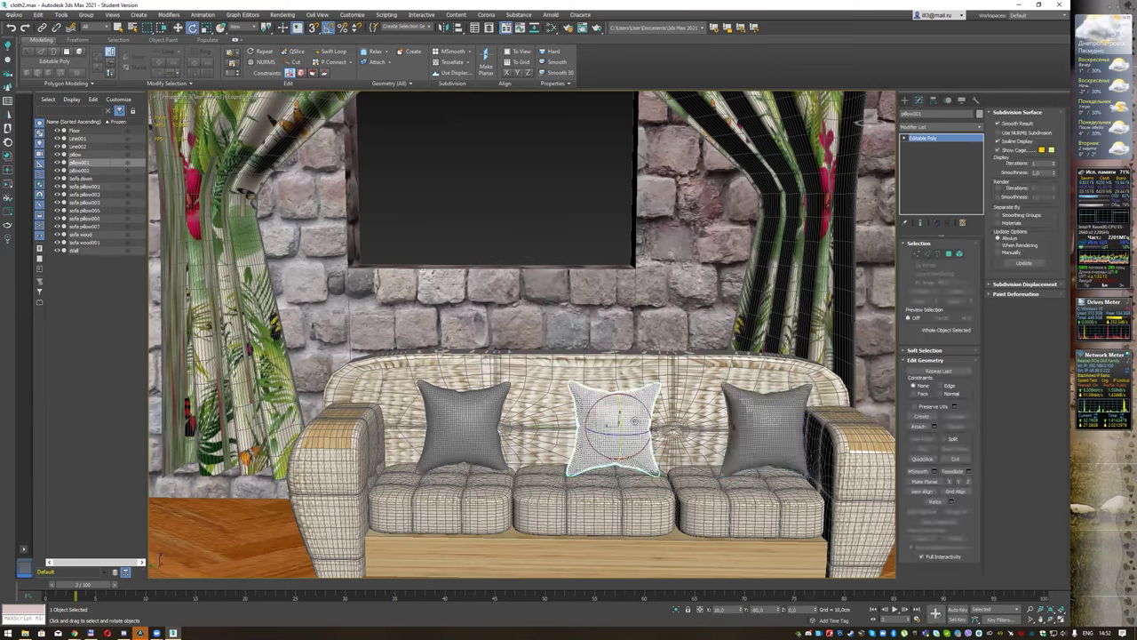
drag(620, 418, 618, 383)
key(w)
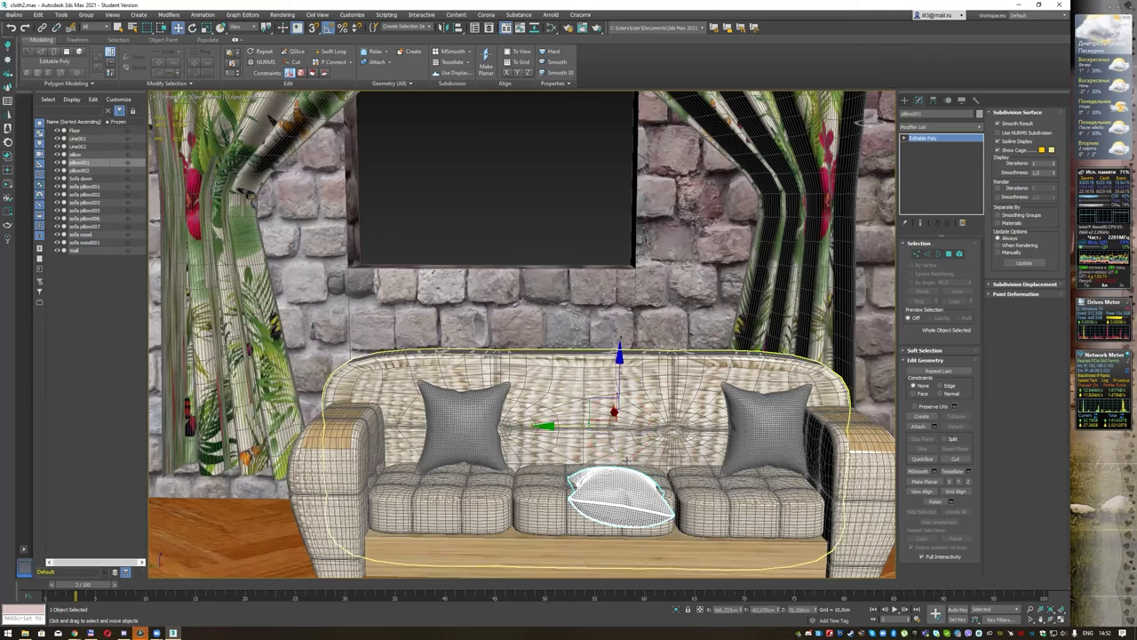
drag(617, 389, 617, 366)
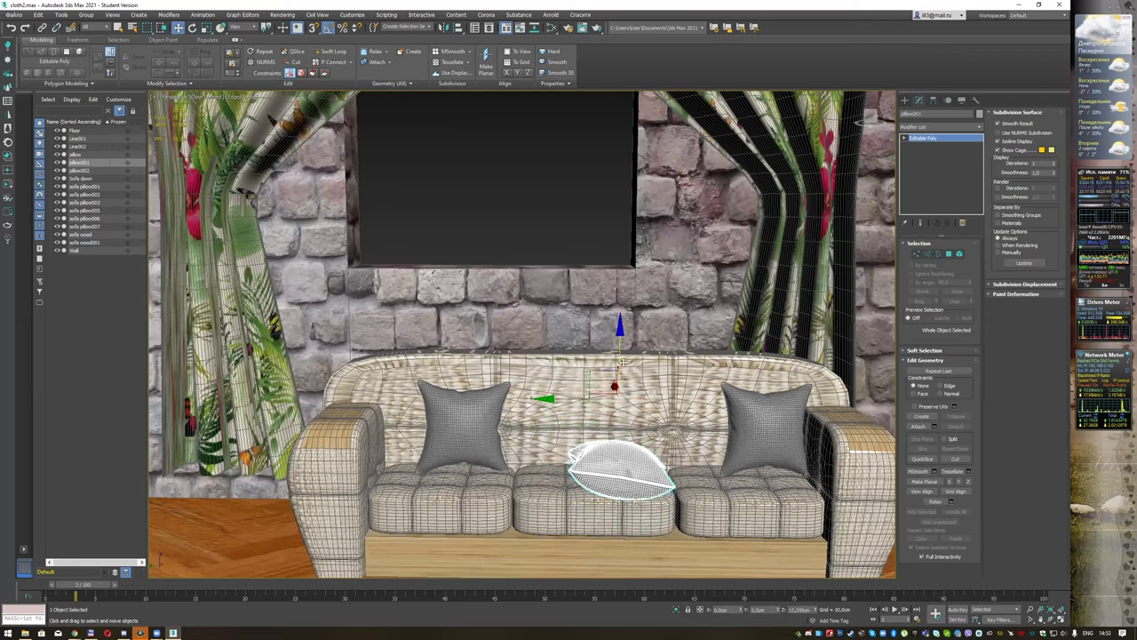
scroll(691, 456, up, 2)
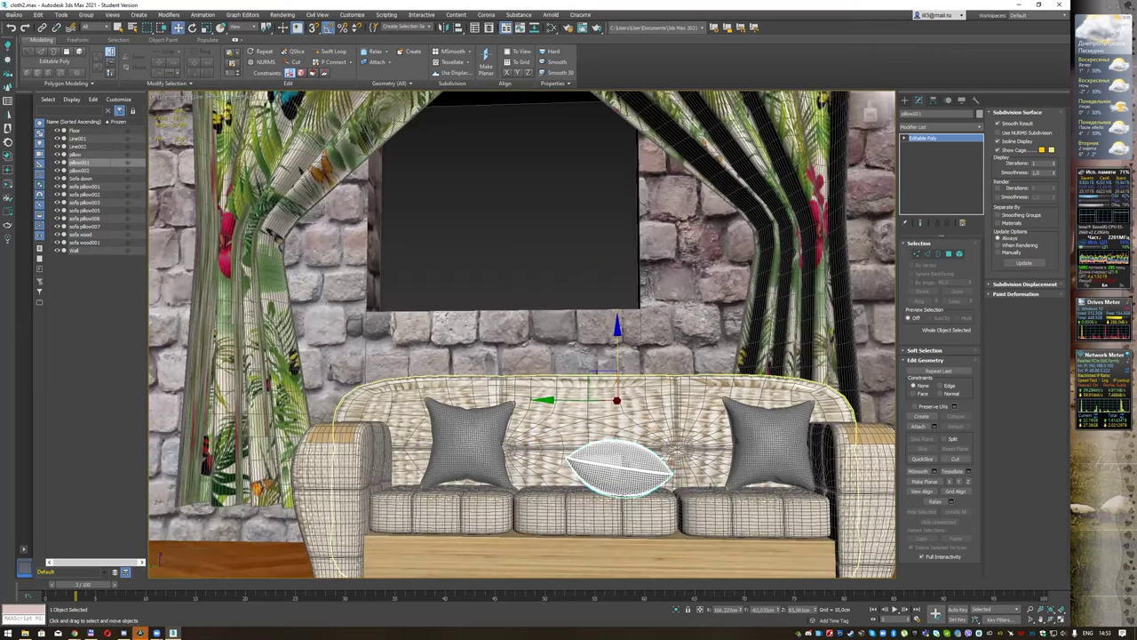
Step: Tilt the right pillow forward onto the seat at the sofa's right end
click(791, 444)
key(e)
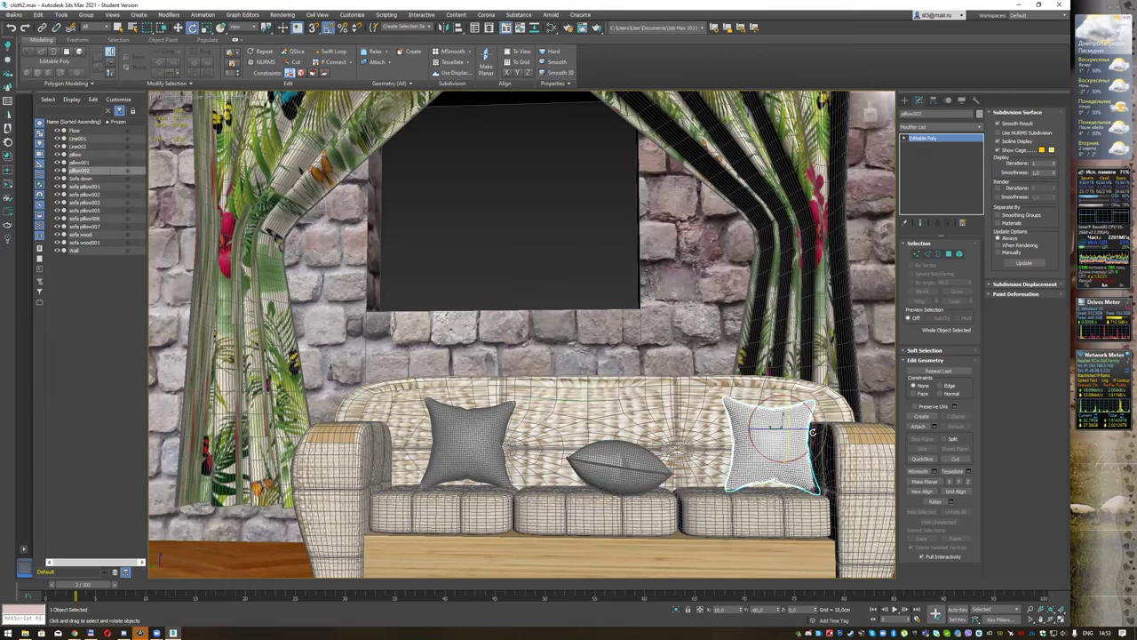
mouse_move(792, 431)
mouse_down()
mouse_move(781, 389)
mouse_move(704, 397)
mouse_up()
key(w)
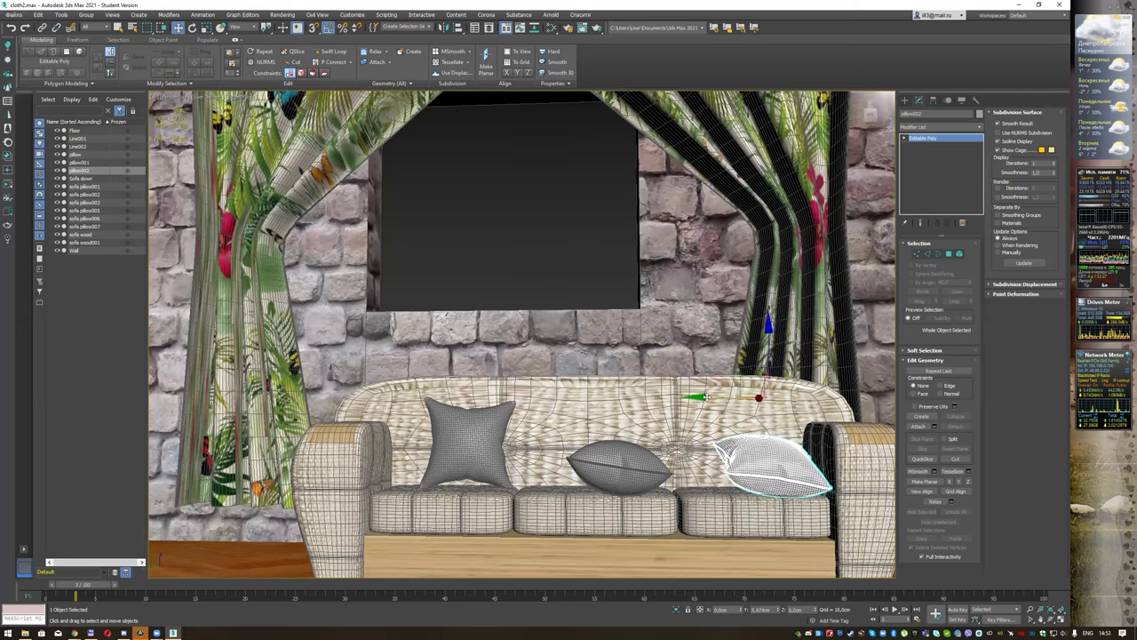
mouse_move(704, 397)
alt+middle_down()
mouse_move(743, 402)
mouse_move(291, 578)
alt+middle_up()
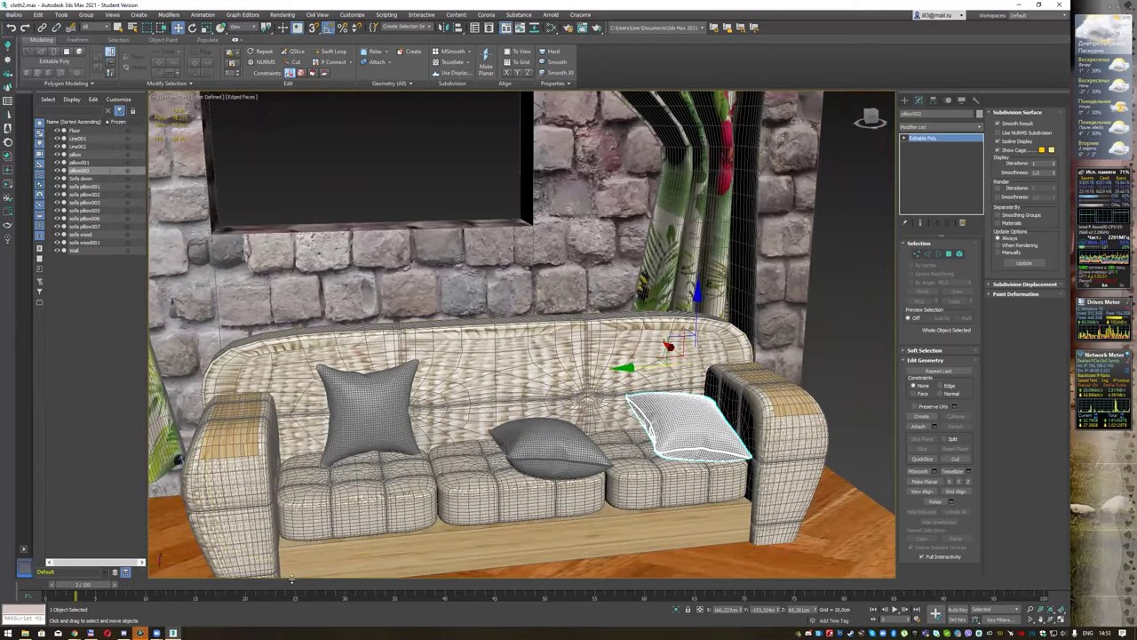
Step: From the Cloth textures folder, apply the green leaf fabric to the left pillow
click(27, 632)
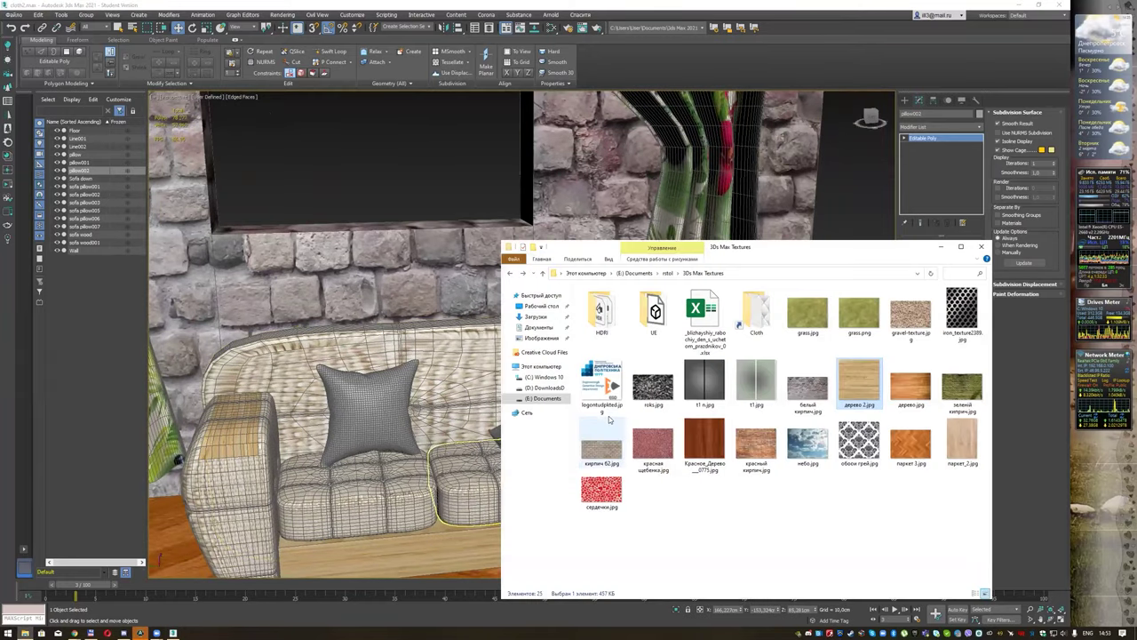
double_click(756, 315)
scroll(773, 427, down, 3)
scroll(773, 427, down, 2)
scroll(773, 428, up, 2)
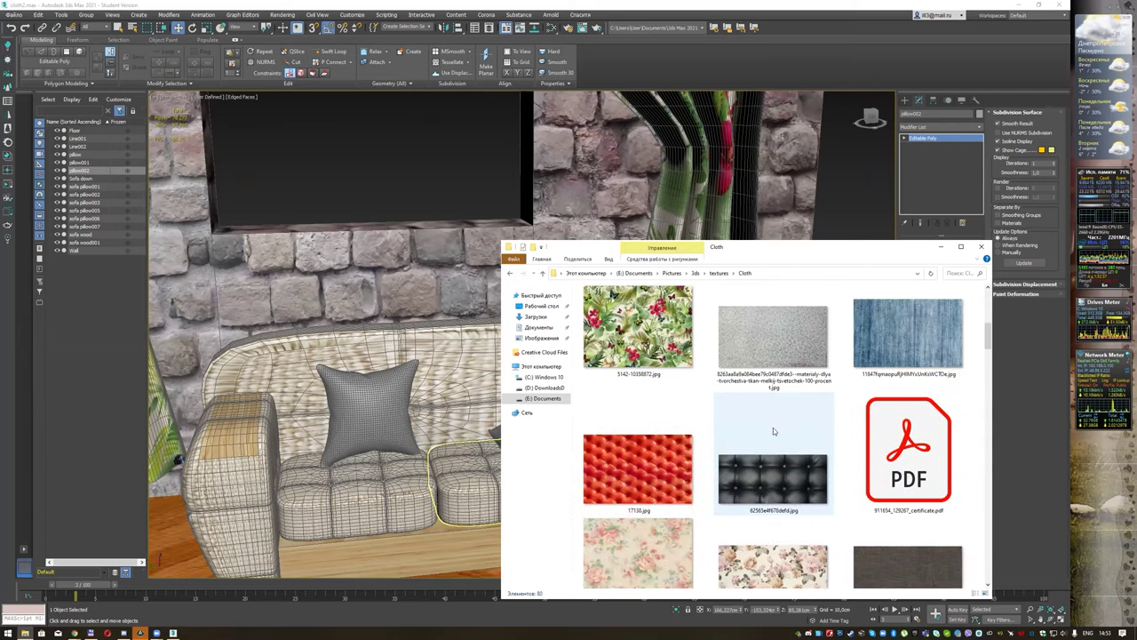
scroll(773, 427, down, 2)
scroll(773, 427, down, 3)
scroll(773, 427, down, 3)
scroll(773, 428, down, 1)
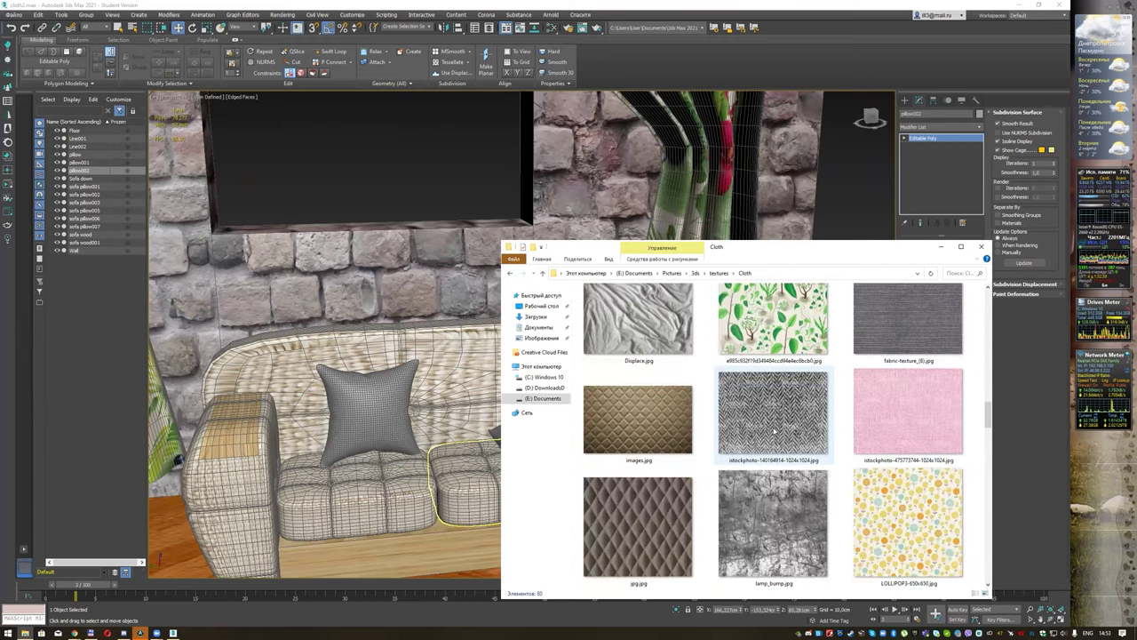
scroll(773, 431, up, 1)
drag(774, 369, 388, 407)
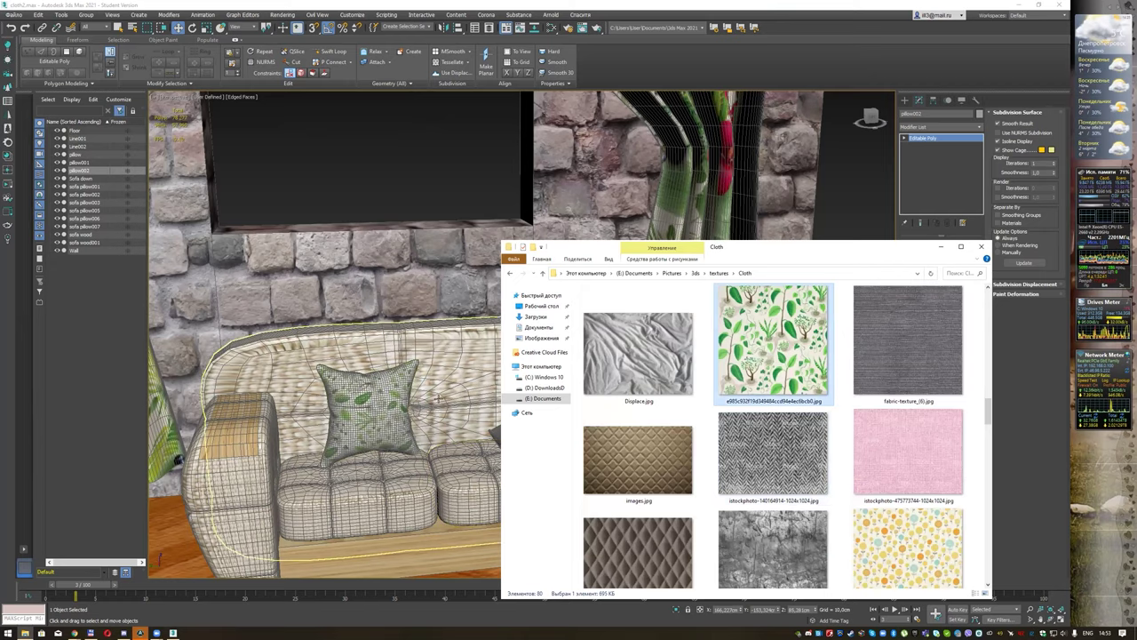
click(438, 399)
Step: Apply the dotted LOLLIPOP fabric to the right pillow
click(173, 633)
scroll(866, 509, down, 1)
drag(867, 509, 462, 413)
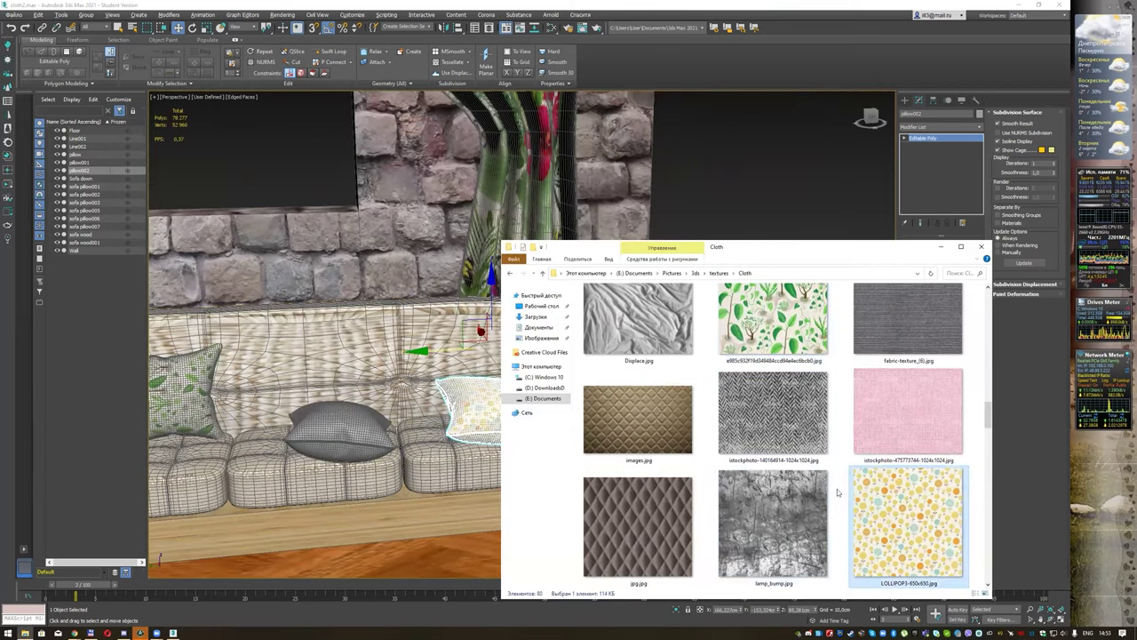
Step: Apply the red hearts сердечко2 fabric to the middle pillow and close the folder
scroll(837, 492, down, 2)
scroll(840, 488, down, 1)
scroll(842, 487, down, 1)
scroll(847, 483, down, 2)
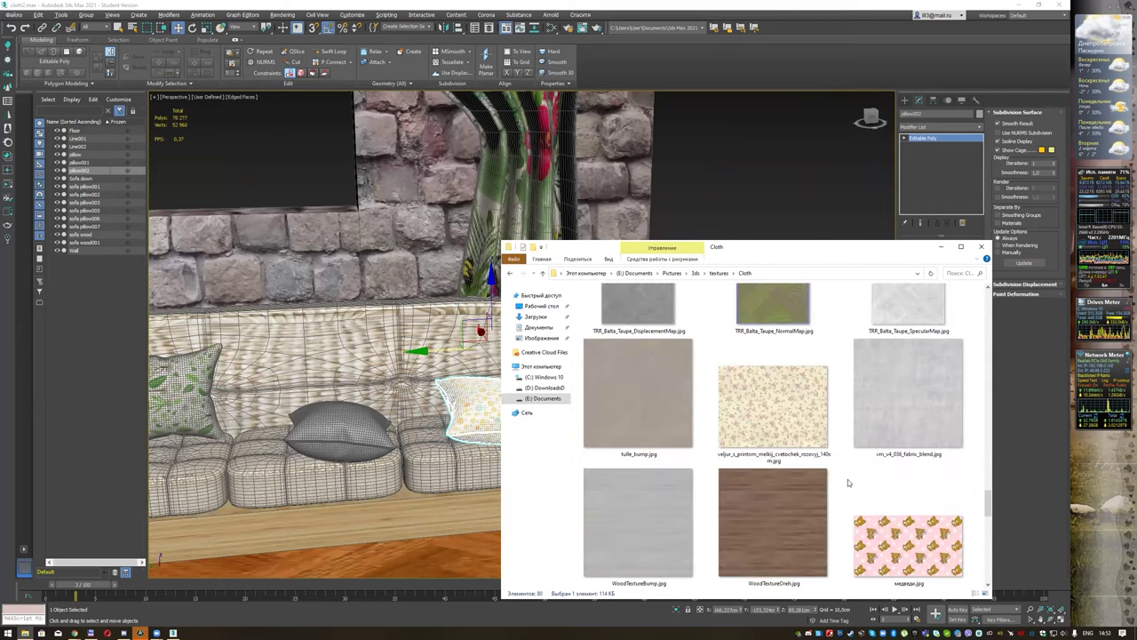
scroll(848, 482, down, 3)
drag(895, 430, 342, 423)
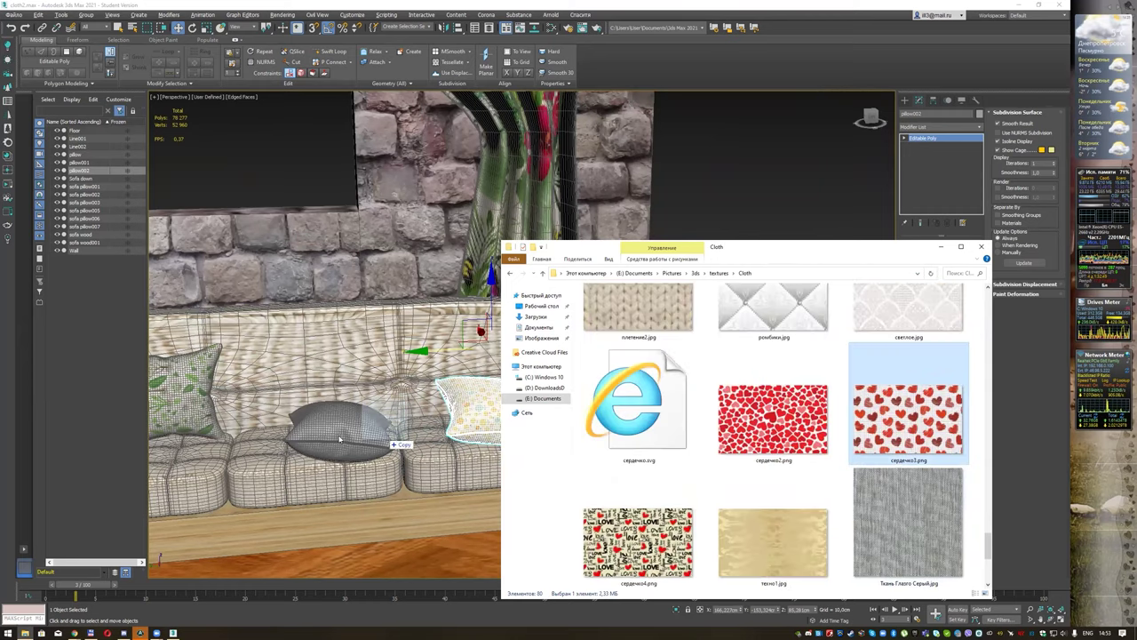
click(794, 427)
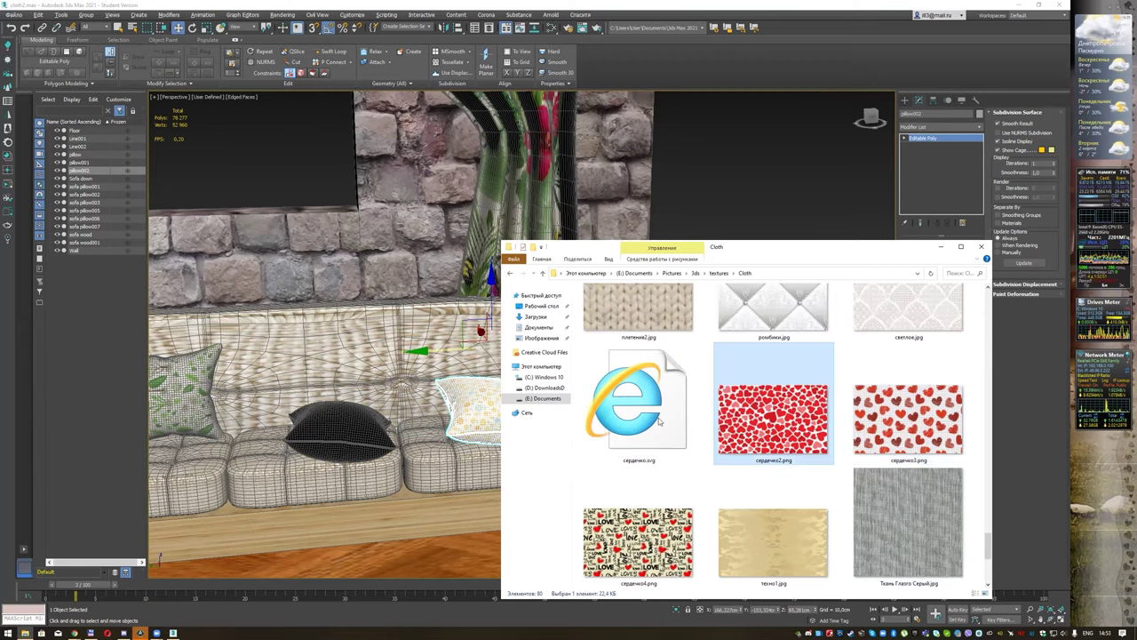
drag(362, 433, 360, 432)
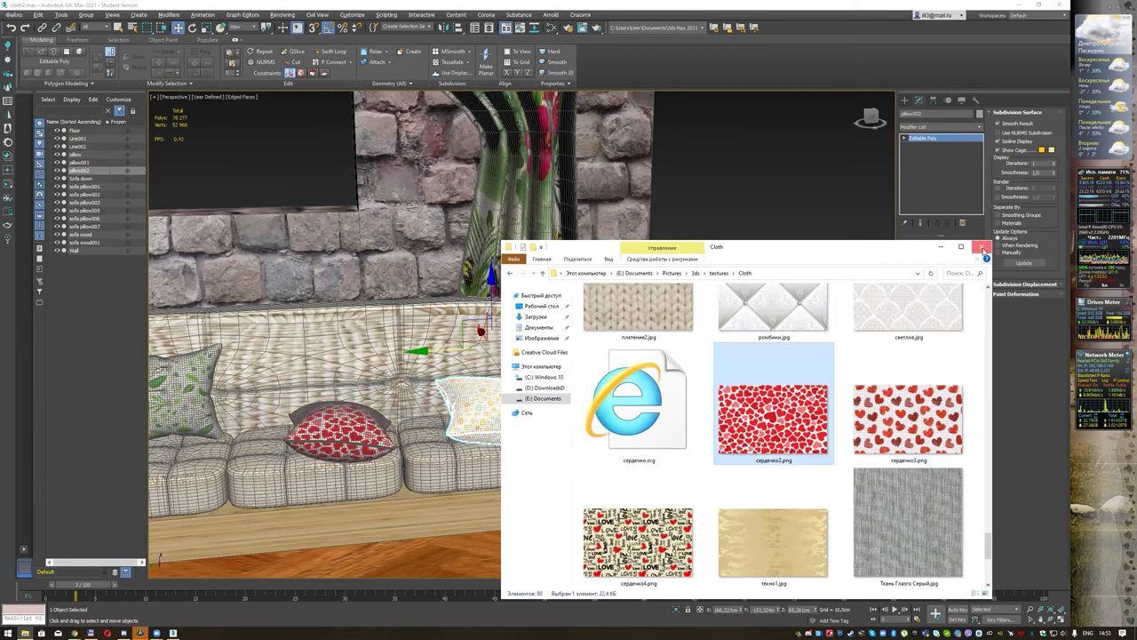
click(982, 247)
scroll(638, 282, down, 2)
scroll(638, 282, down, 2)
Step: Orbit and zoom out to show the whole brick room, then deselect everything
mouse_move(638, 282)
alt+middle_down()
mouse_move(684, 293)
mouse_move(594, 264)
mouse_move(630, 305)
mouse_move(650, 304)
alt+middle_up()
scroll(650, 305, up, 3)
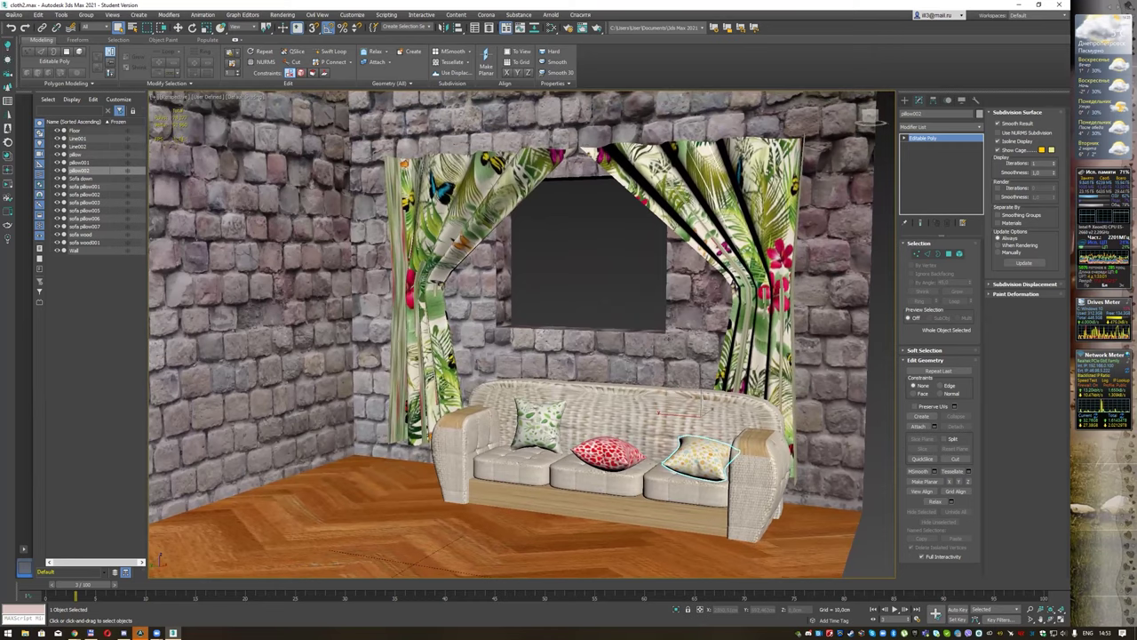
scroll(650, 311, down, 3)
scroll(650, 332, up, 3)
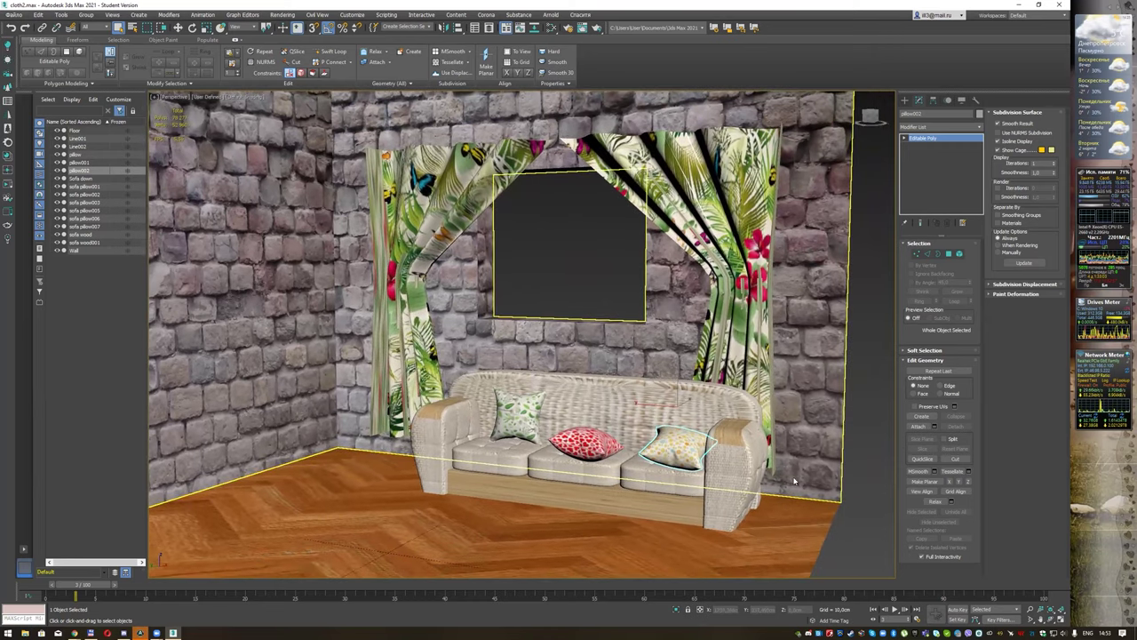
click(857, 458)
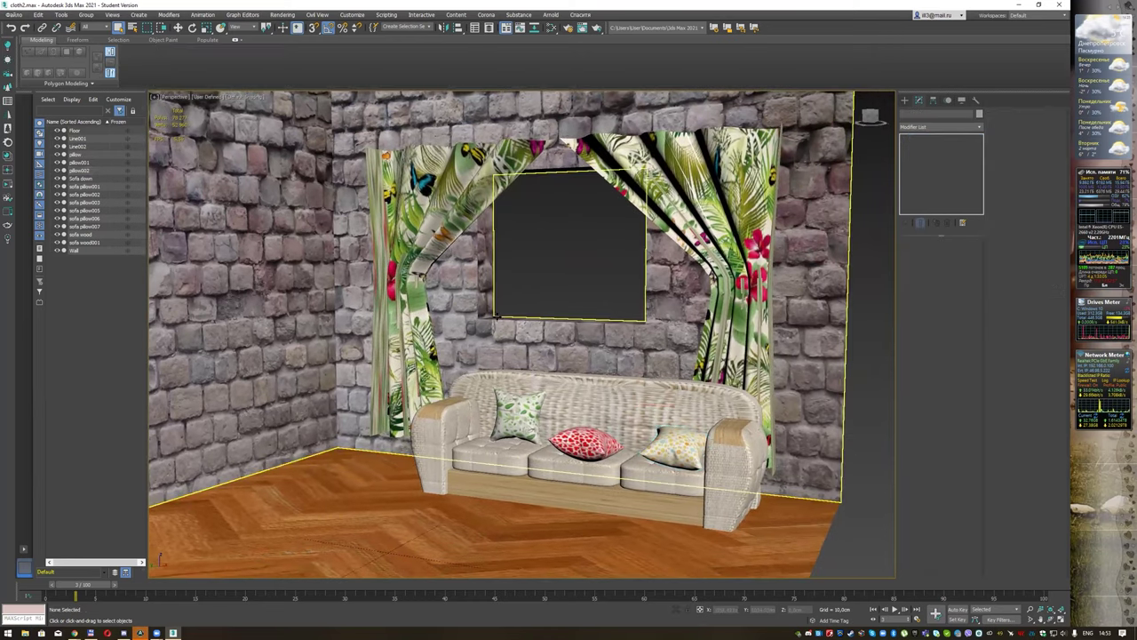